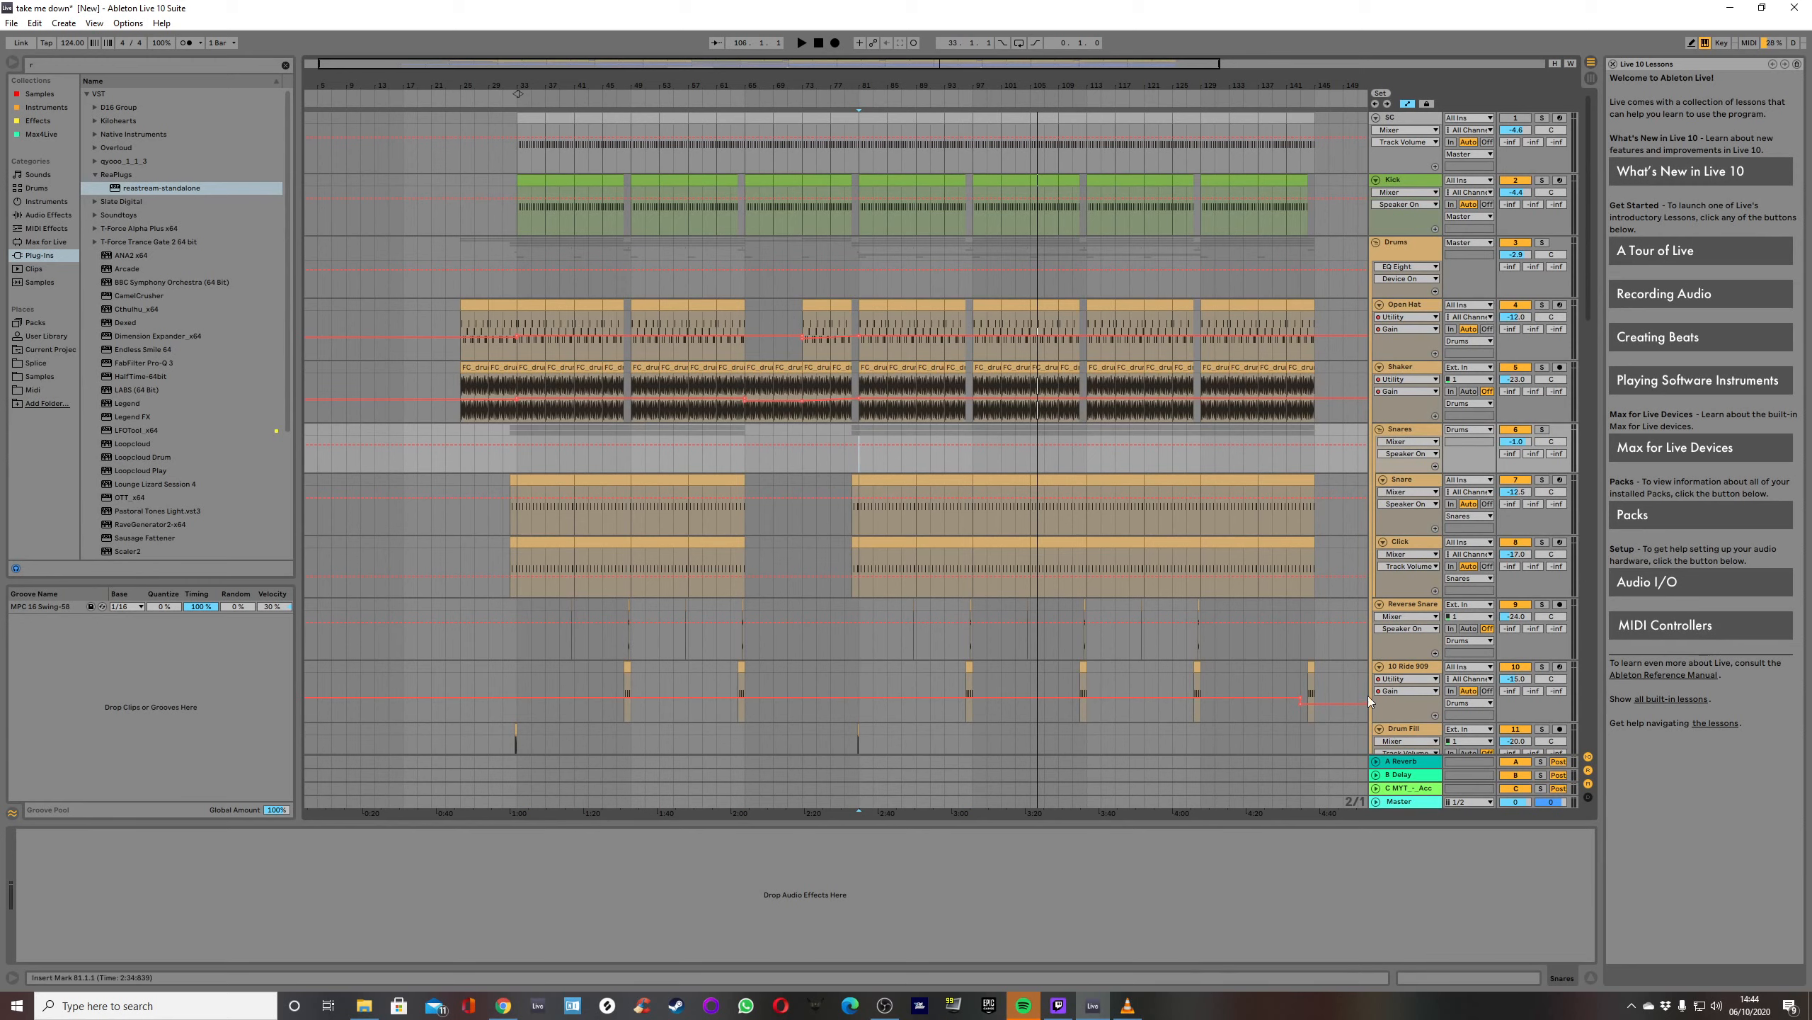
Play the arrangement from bar 65, stop it, and look over the tracks from the drums down to the FX group.
left_click(745, 289)
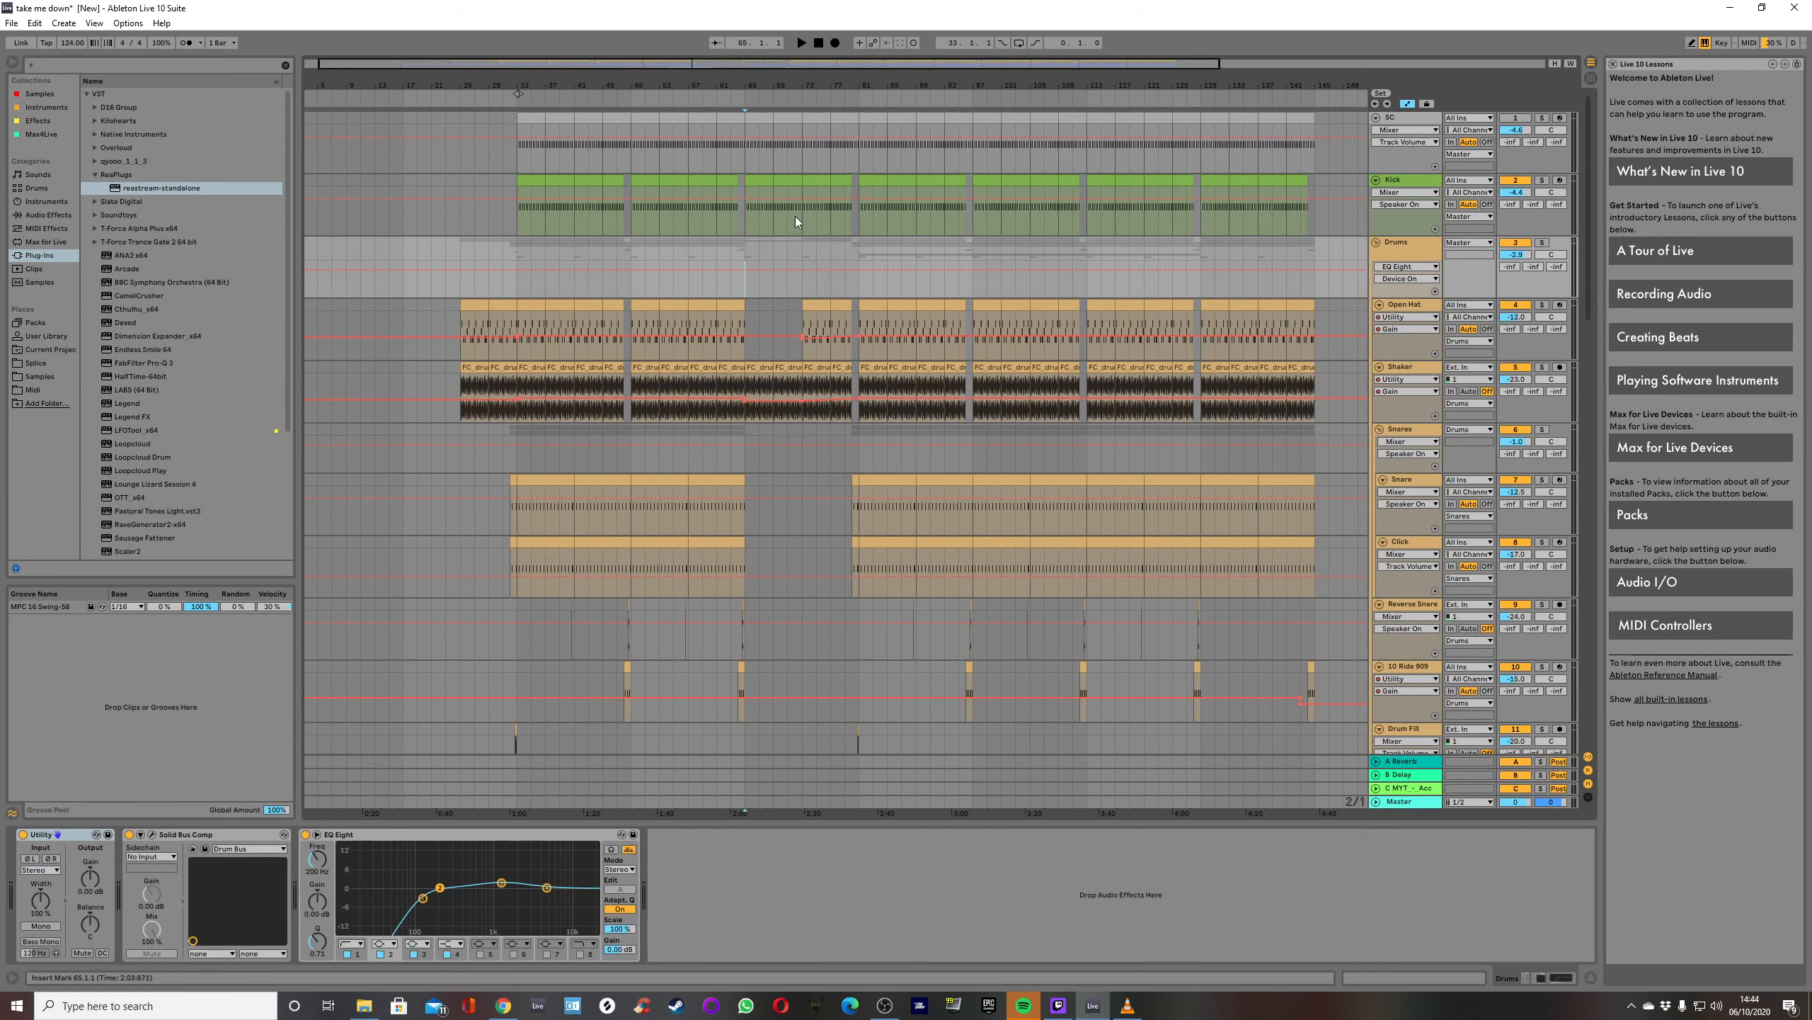
left_click(800, 43)
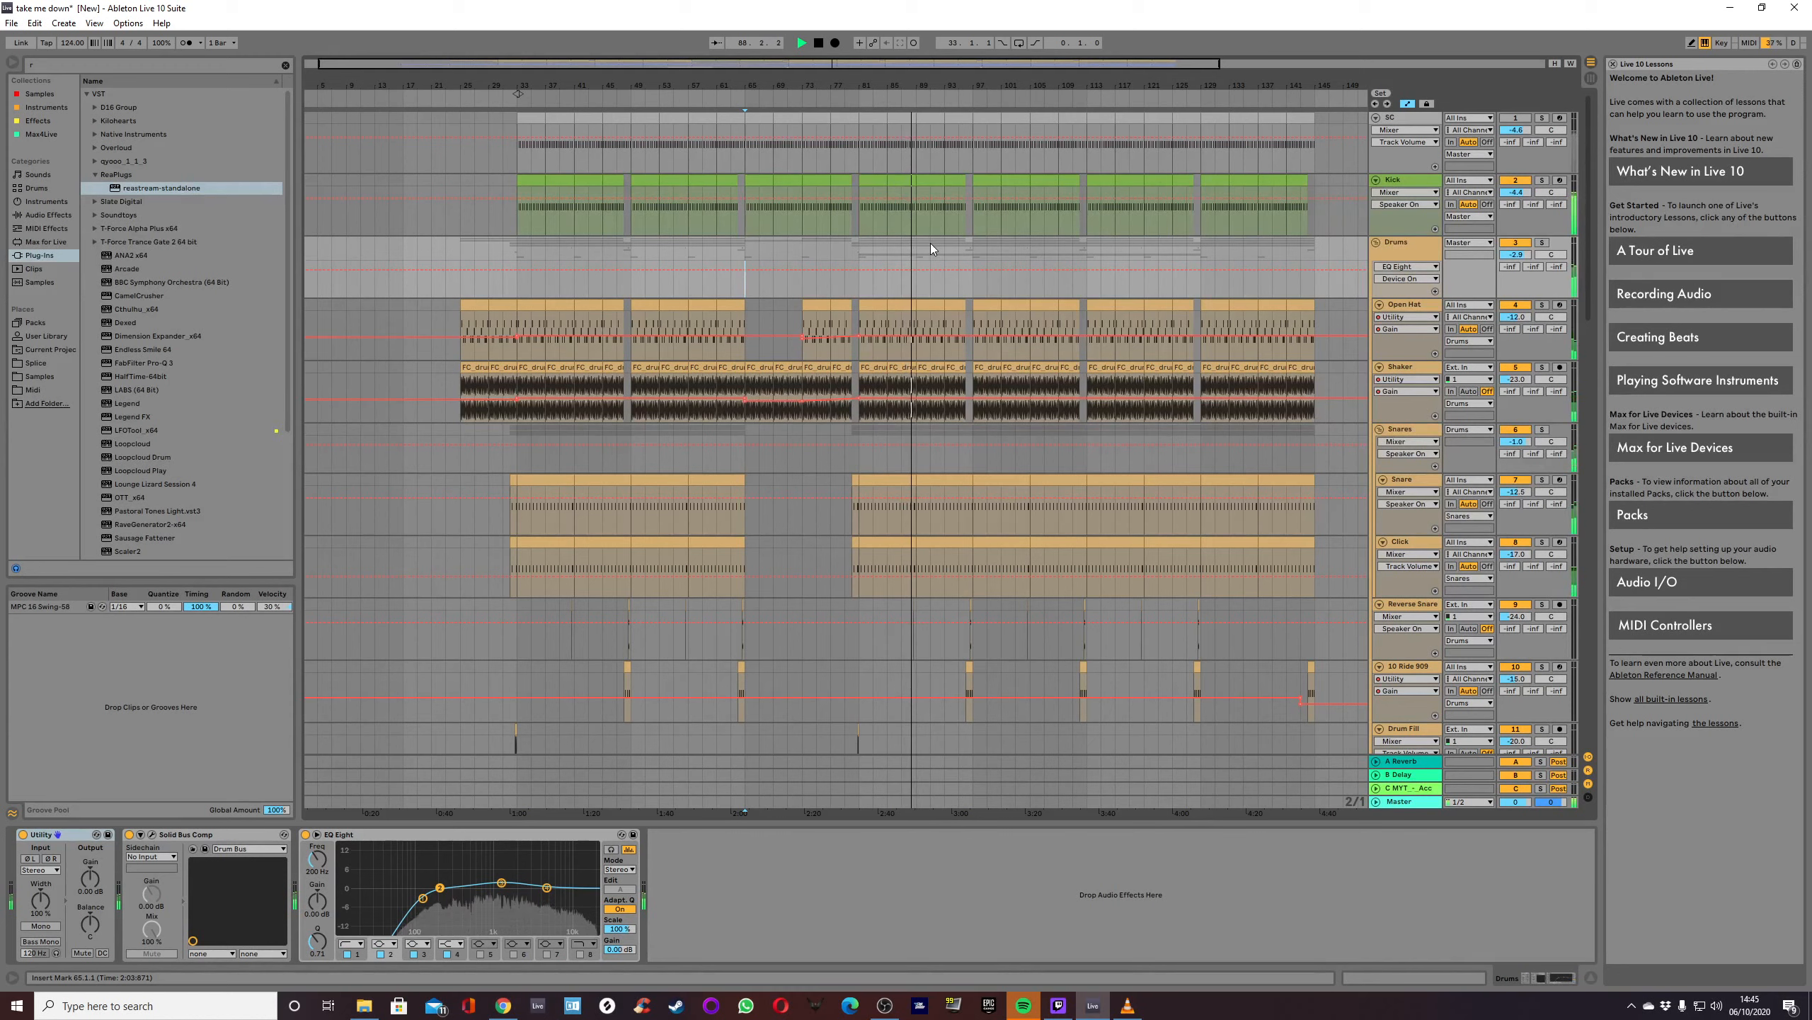
left_click(820, 44)
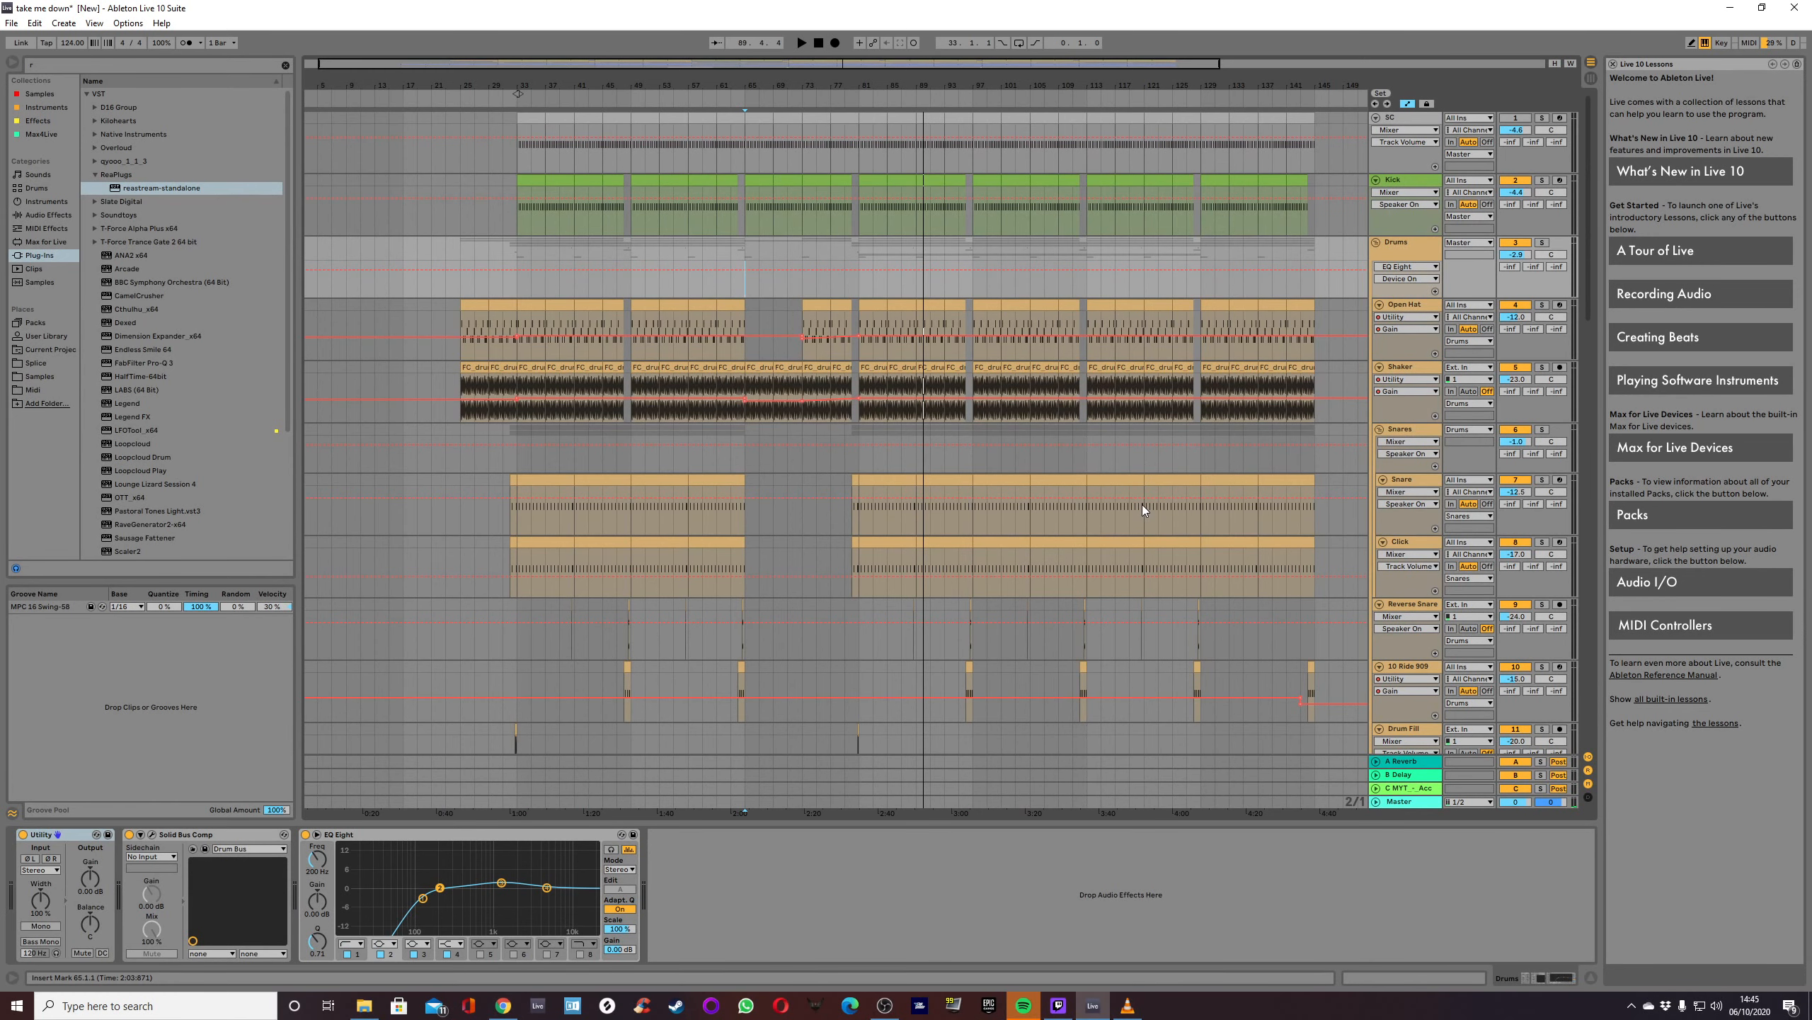
scroll(967, 364, "down", 5)
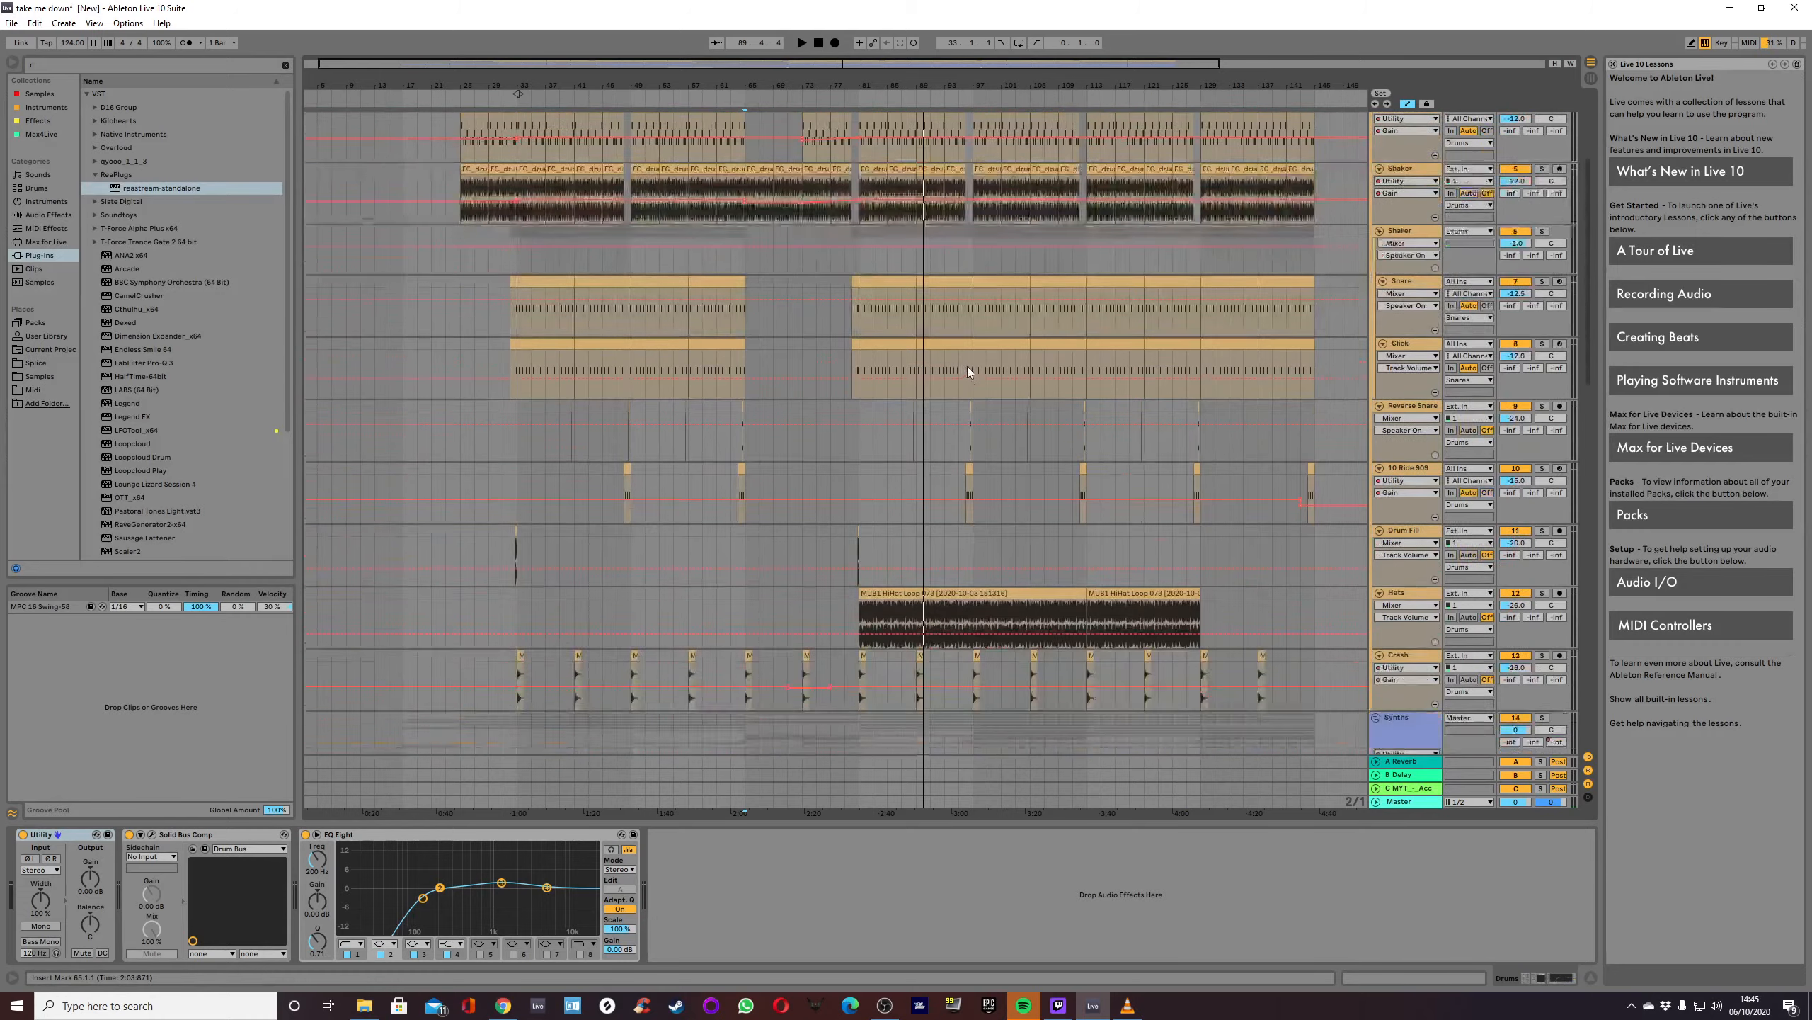
scroll(971, 365, "down", 17)
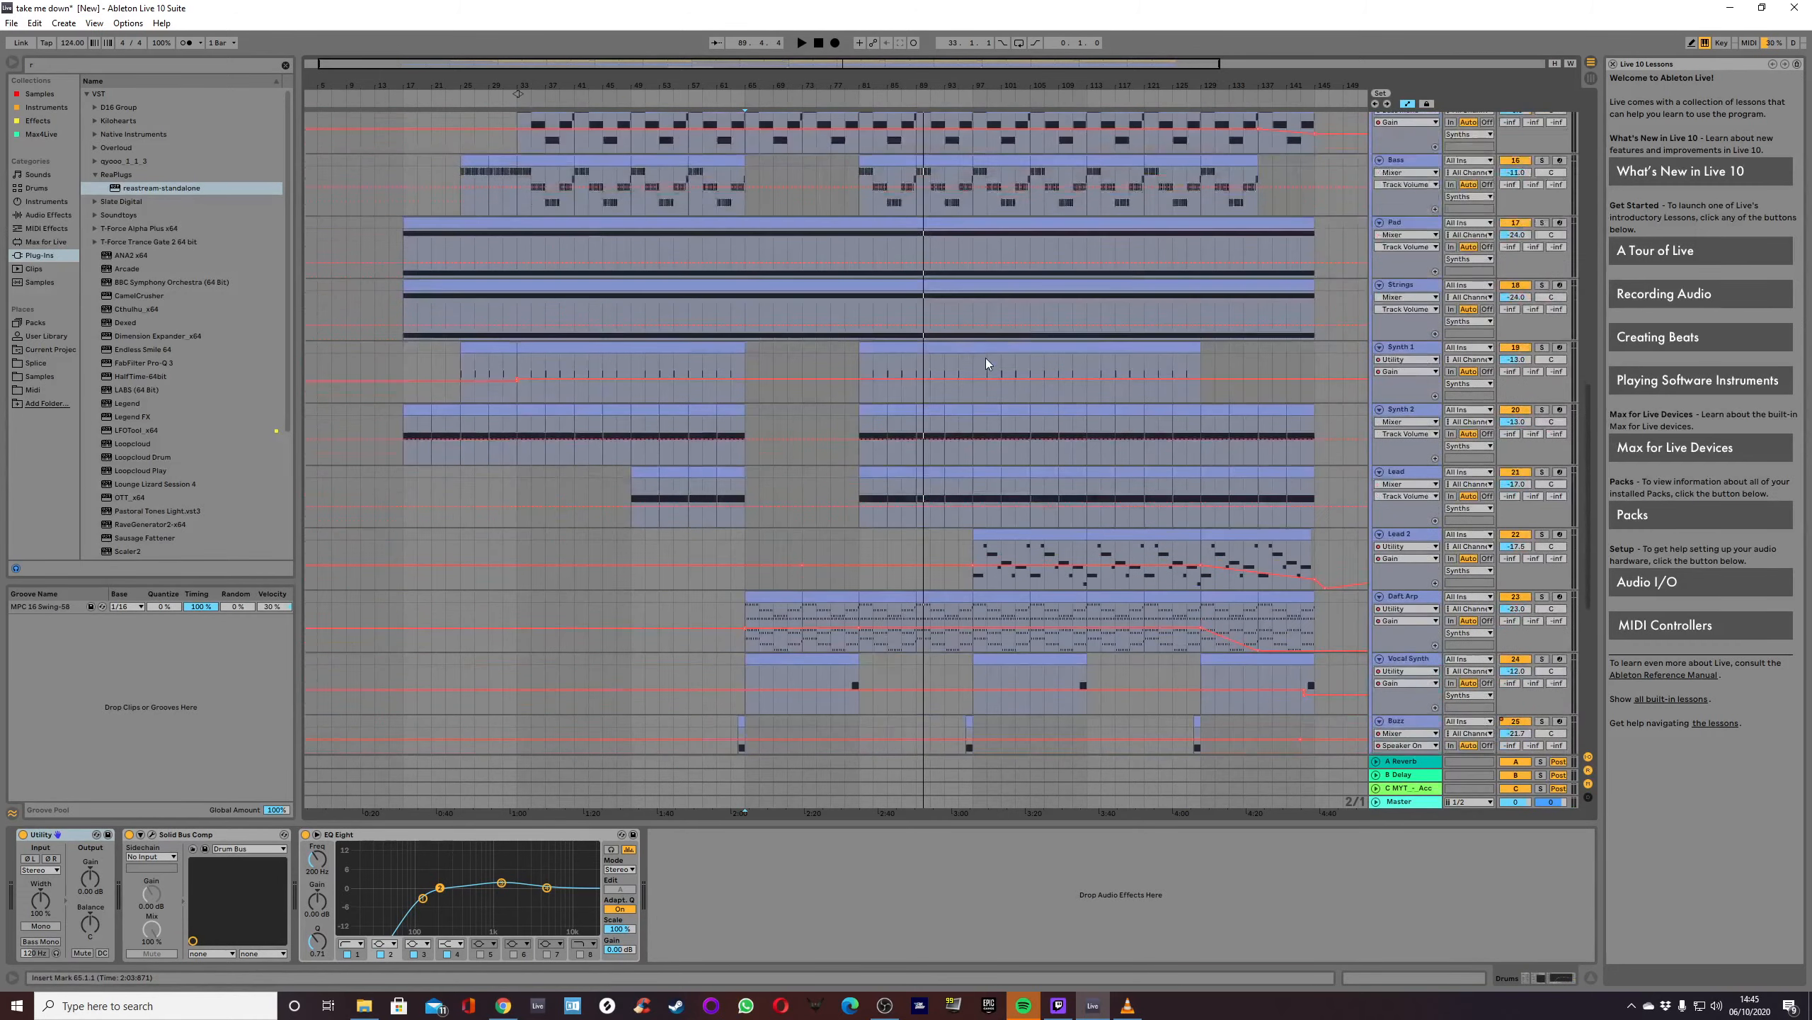
scroll(985, 357, "down", 6)
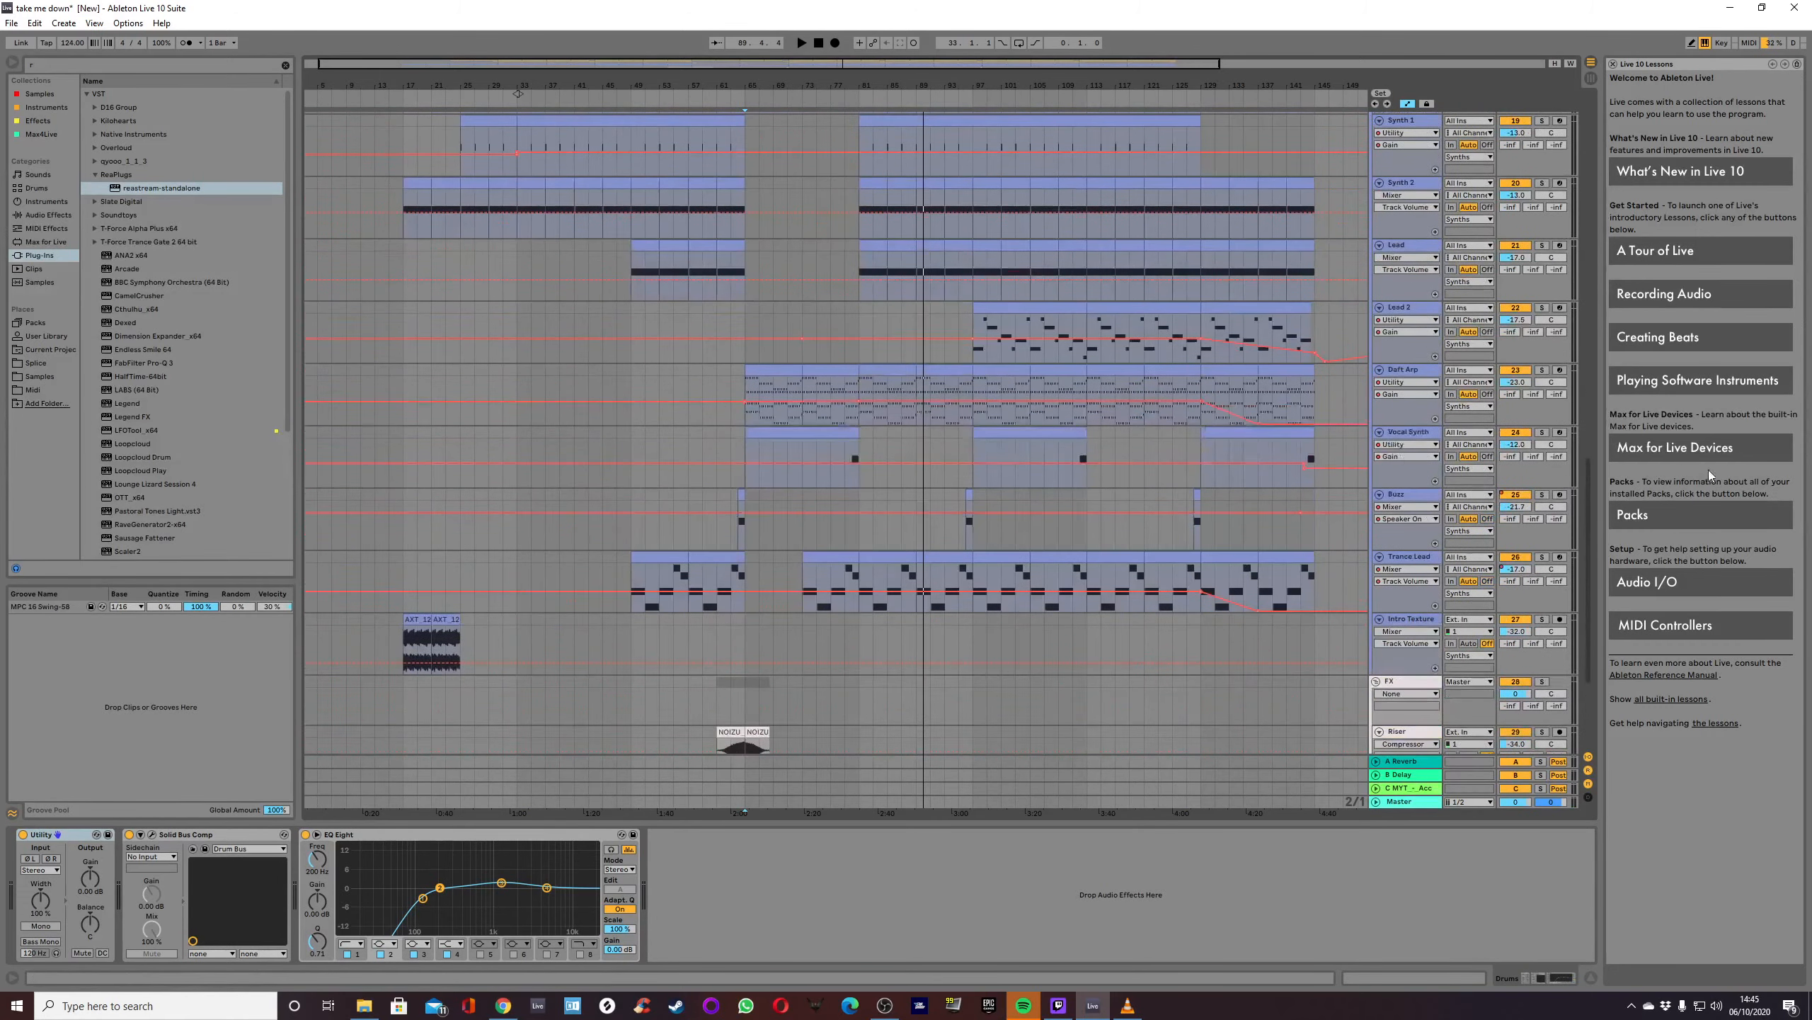
left_click_drag(1588, 497, 1592, 116)
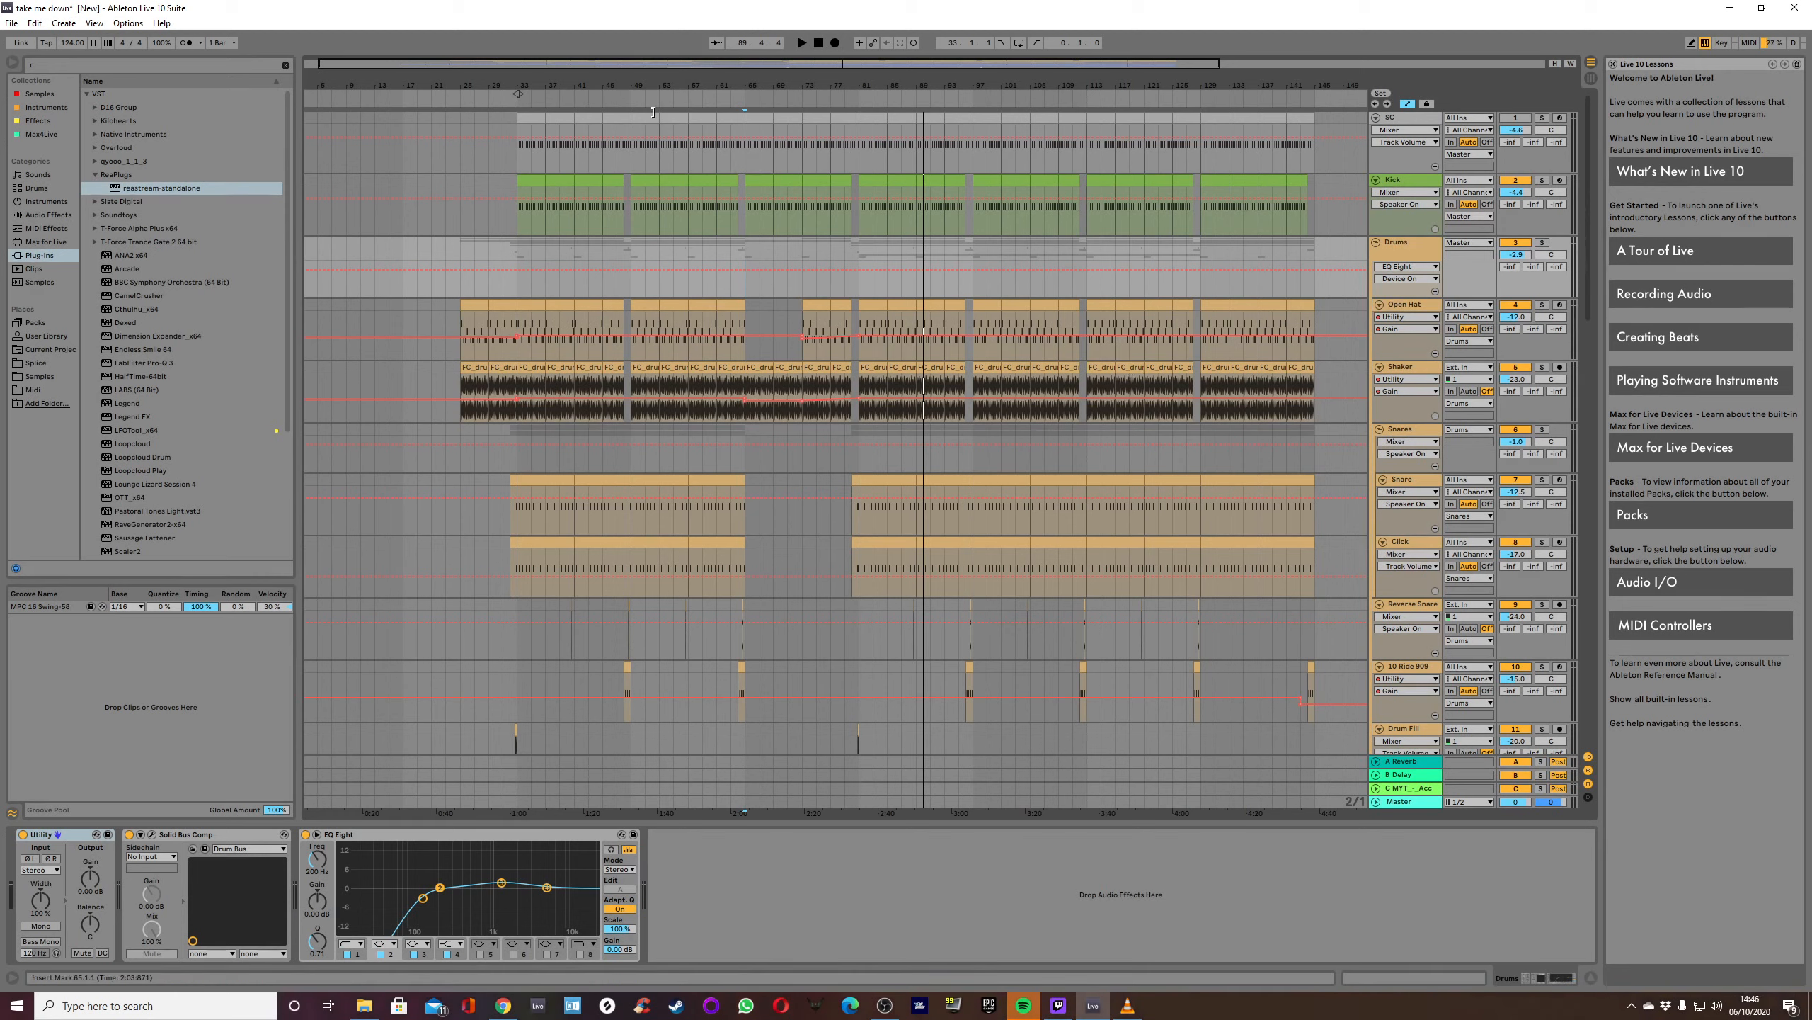
Set the arrangement loop from bar 97 to bar 113, turn looping on and select the looped time across the tracks.
mouse_move(519, 93)
left_mouse_down()
mouse_move(1066, 110)
mouse_move(983, 126)
mouse_move(976, 100)
mouse_move(1082, 109)
left_mouse_up()
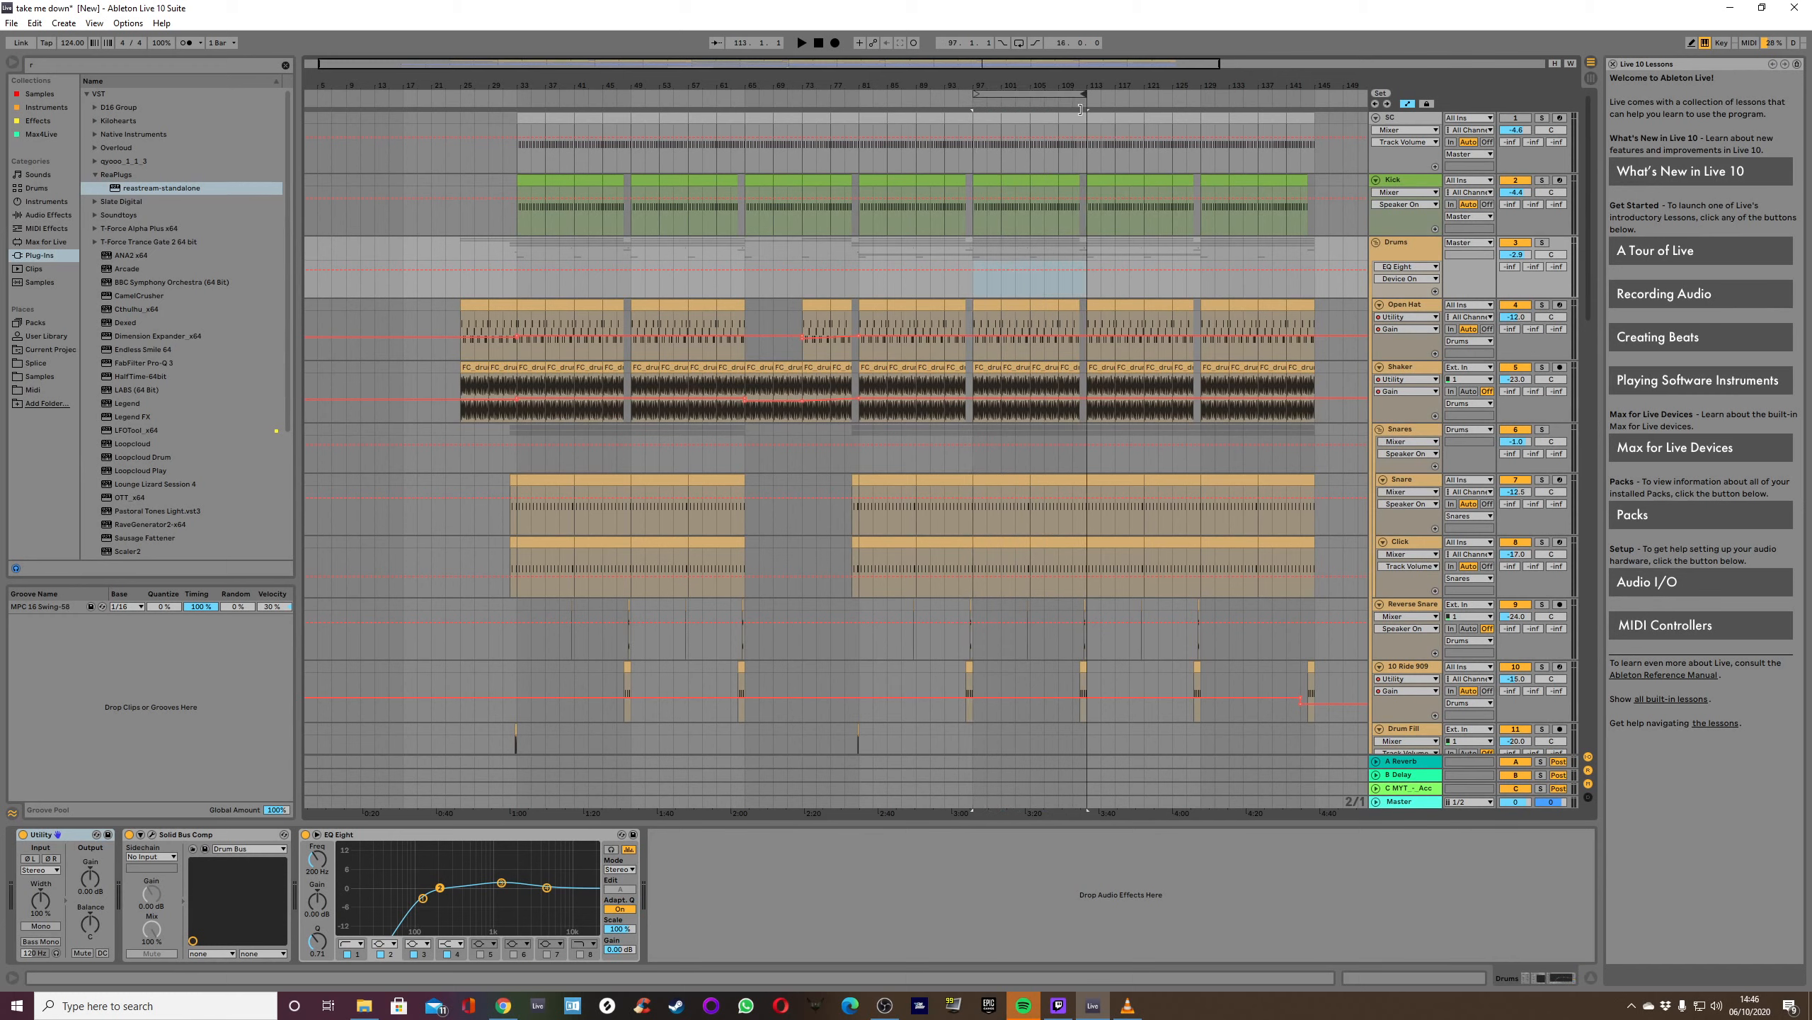
right_click(1022, 94)
left_click(1044, 102)
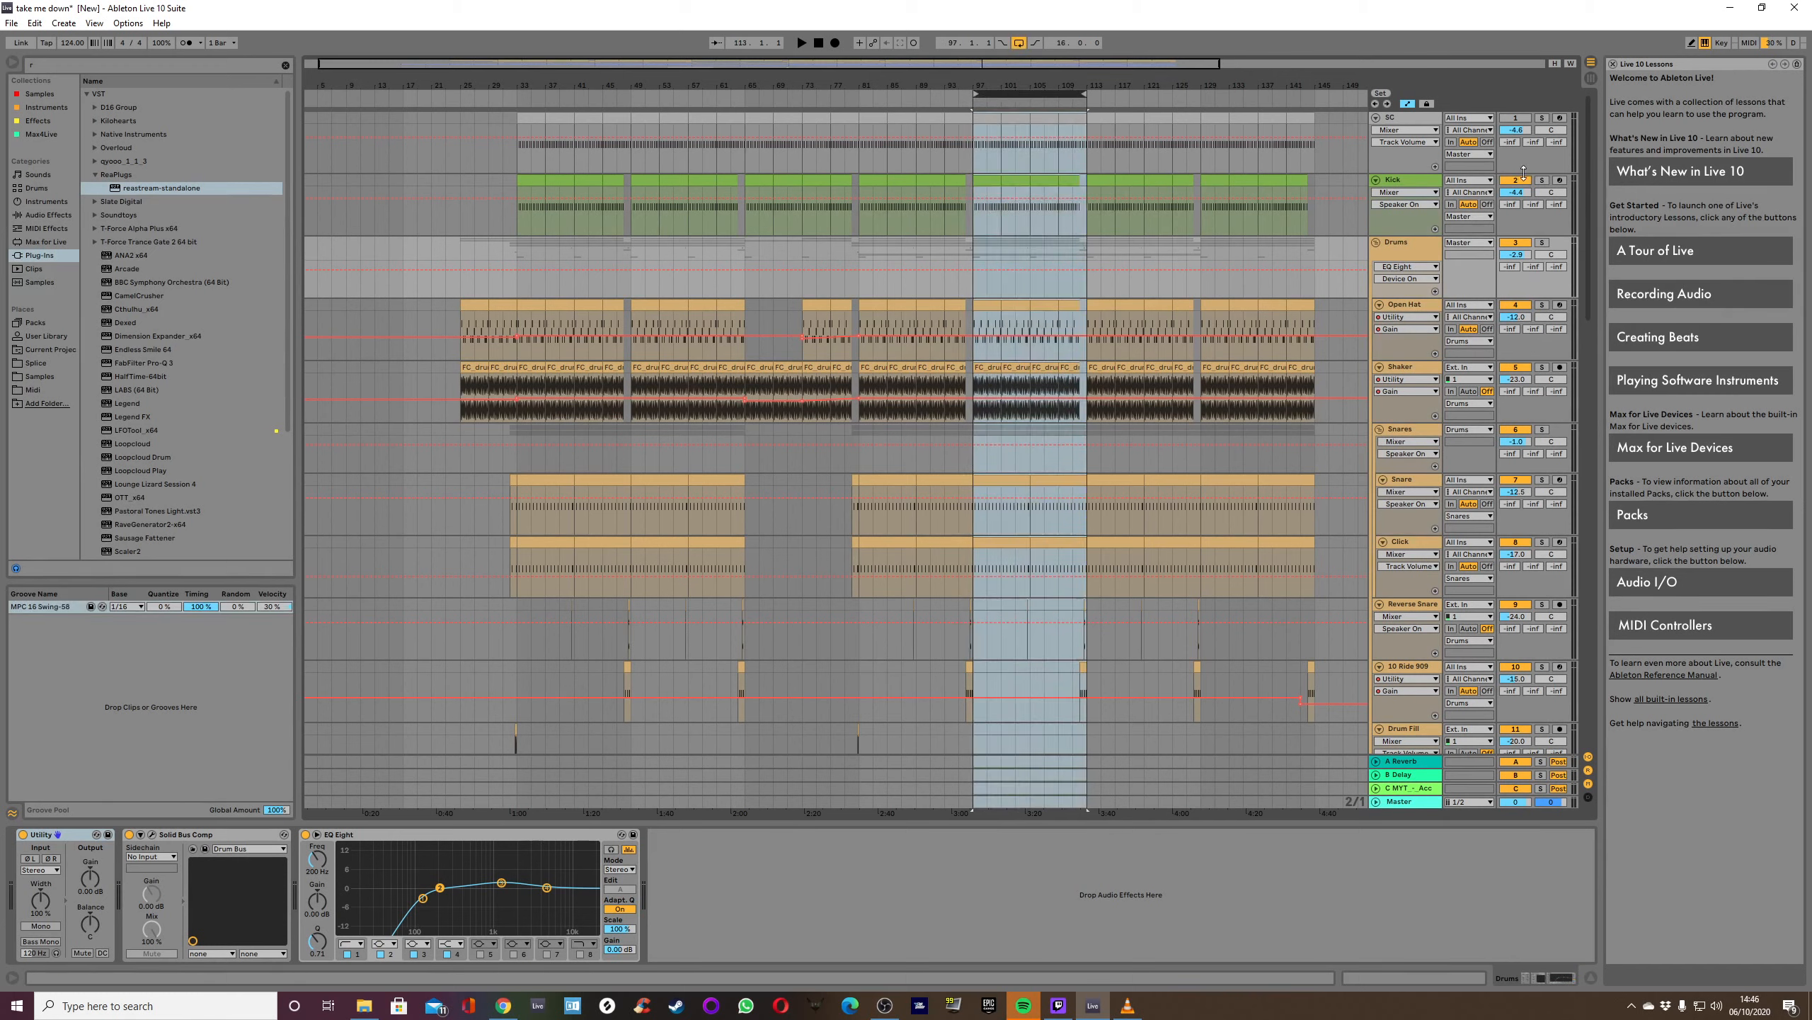
Solo the Drums group, Kick and Bass tracks while playing the looped section, and stop playback.
left_click(1543, 244)
left_click(1542, 180)
left_click(802, 43)
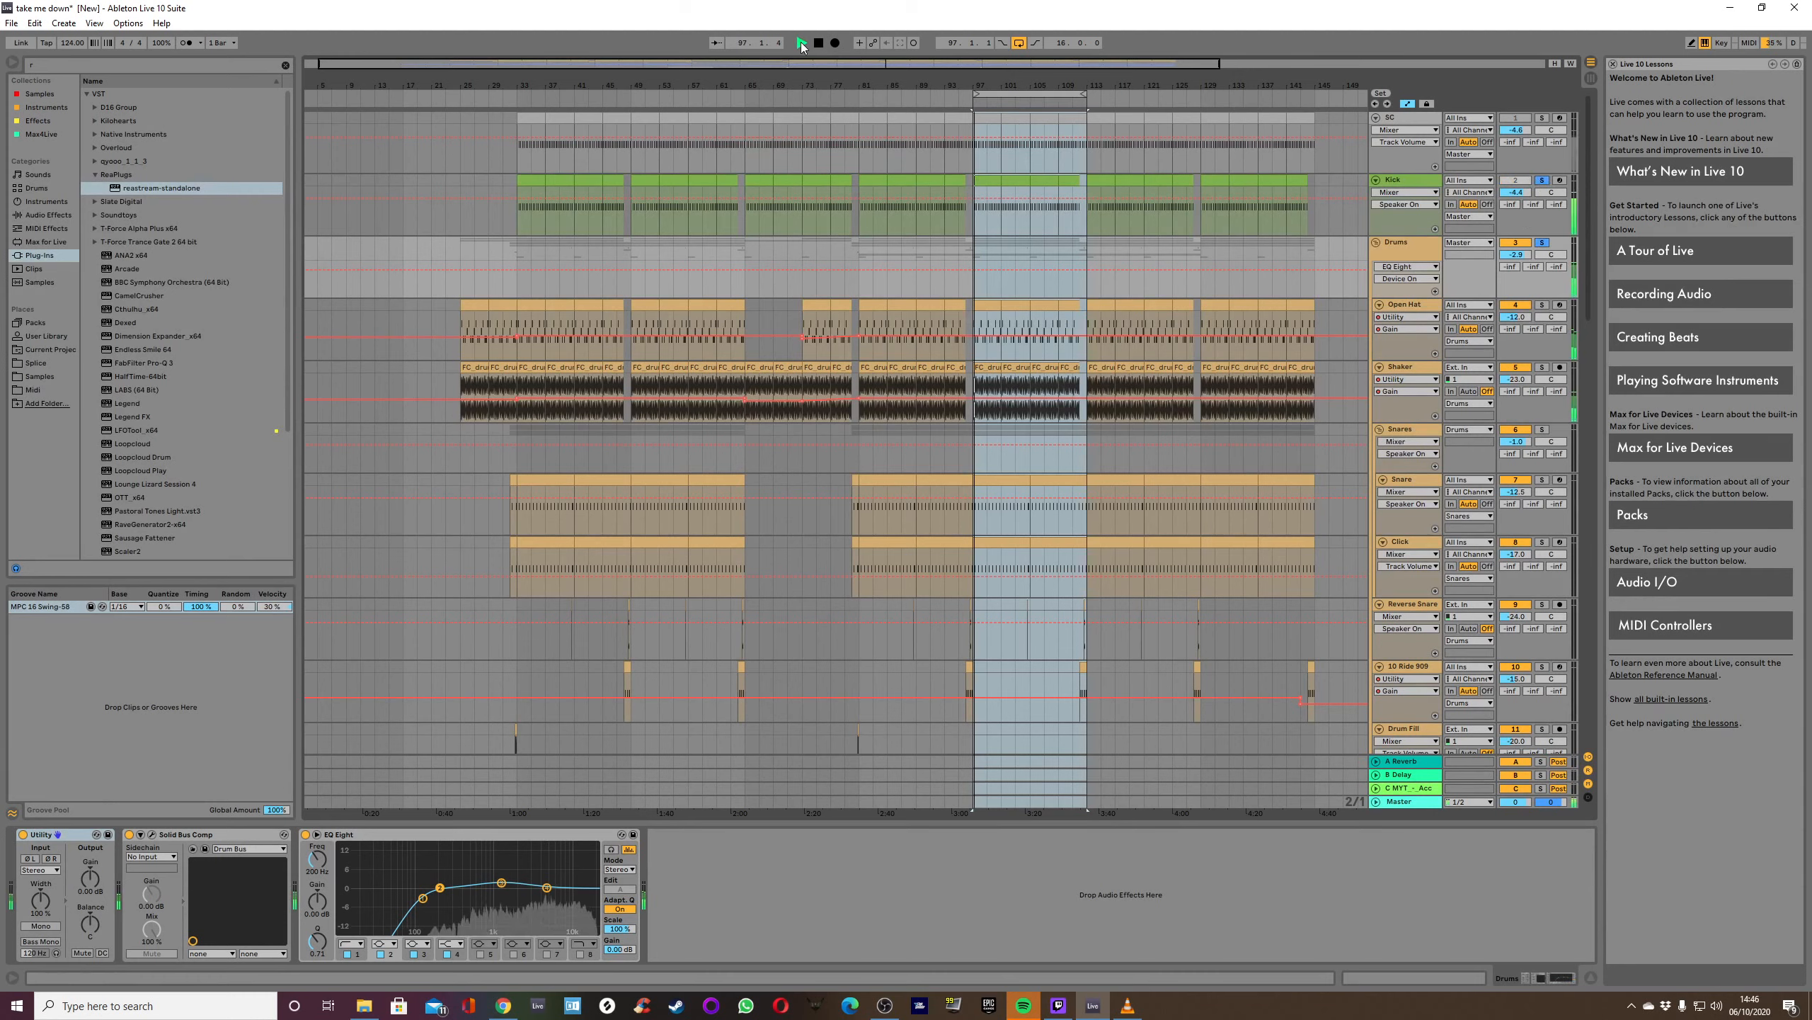
scroll(1198, 447, "down", 5)
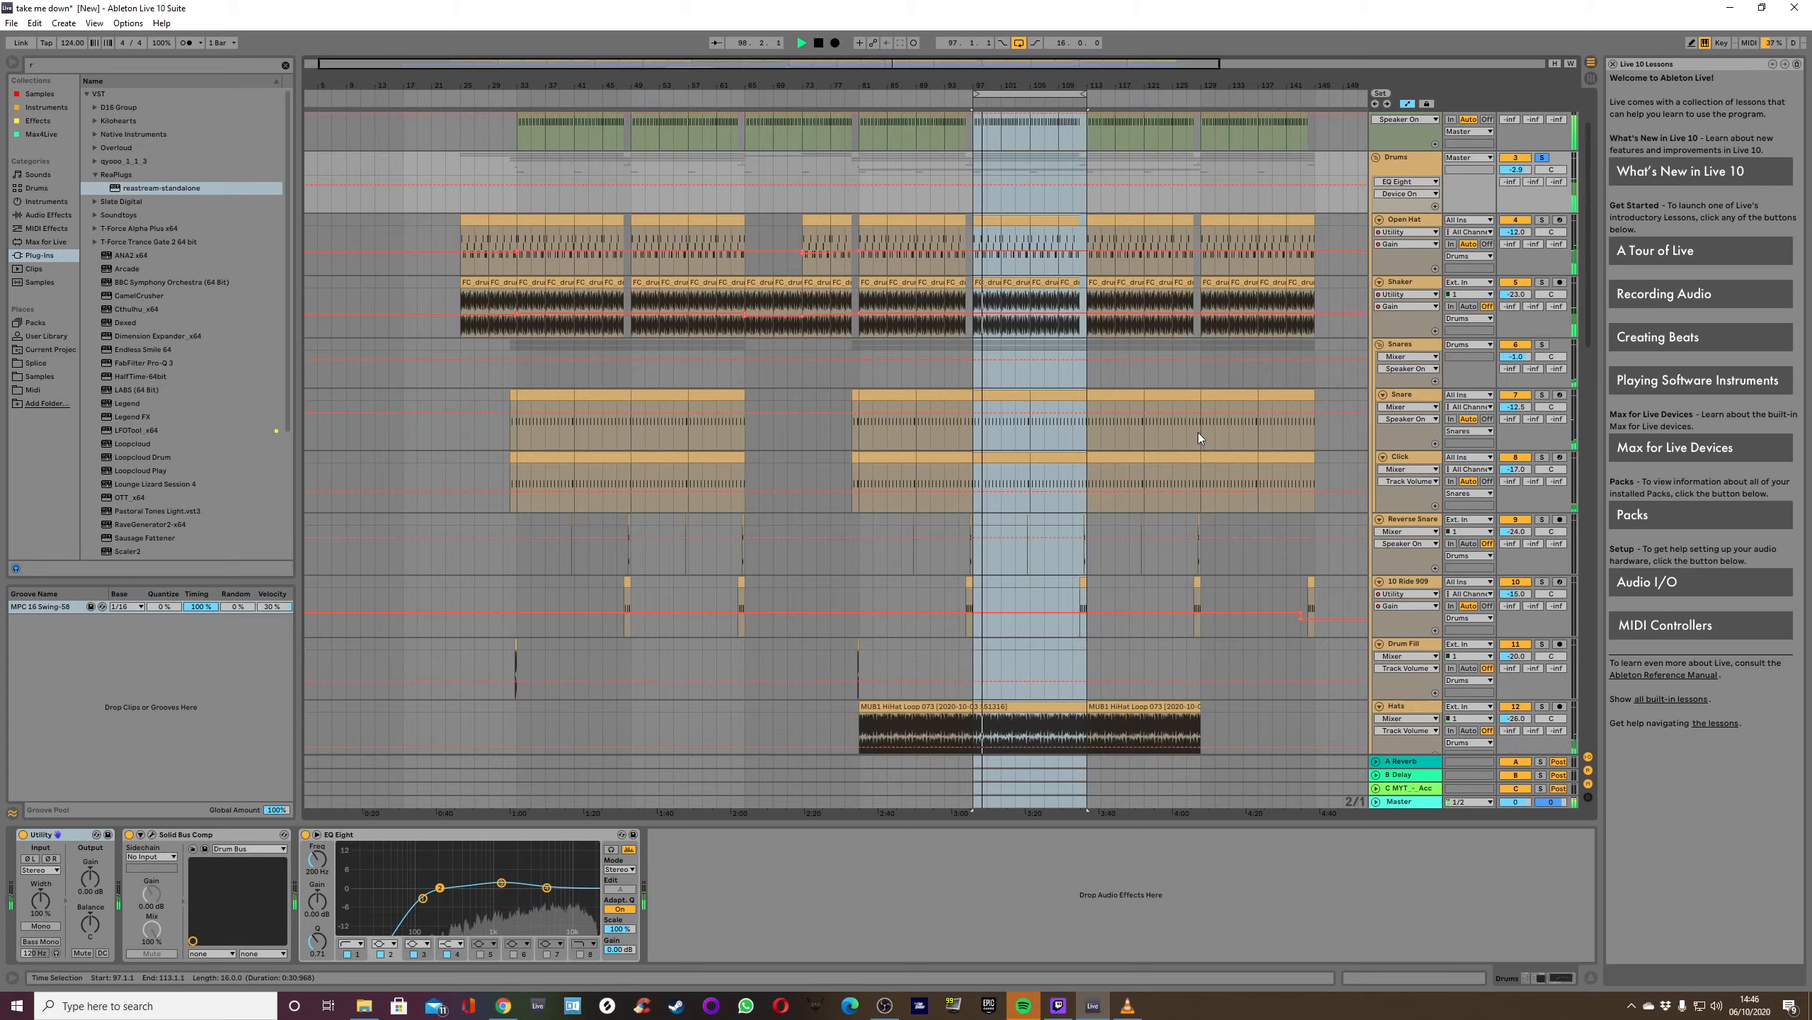
scroll(1188, 427, "down", 8)
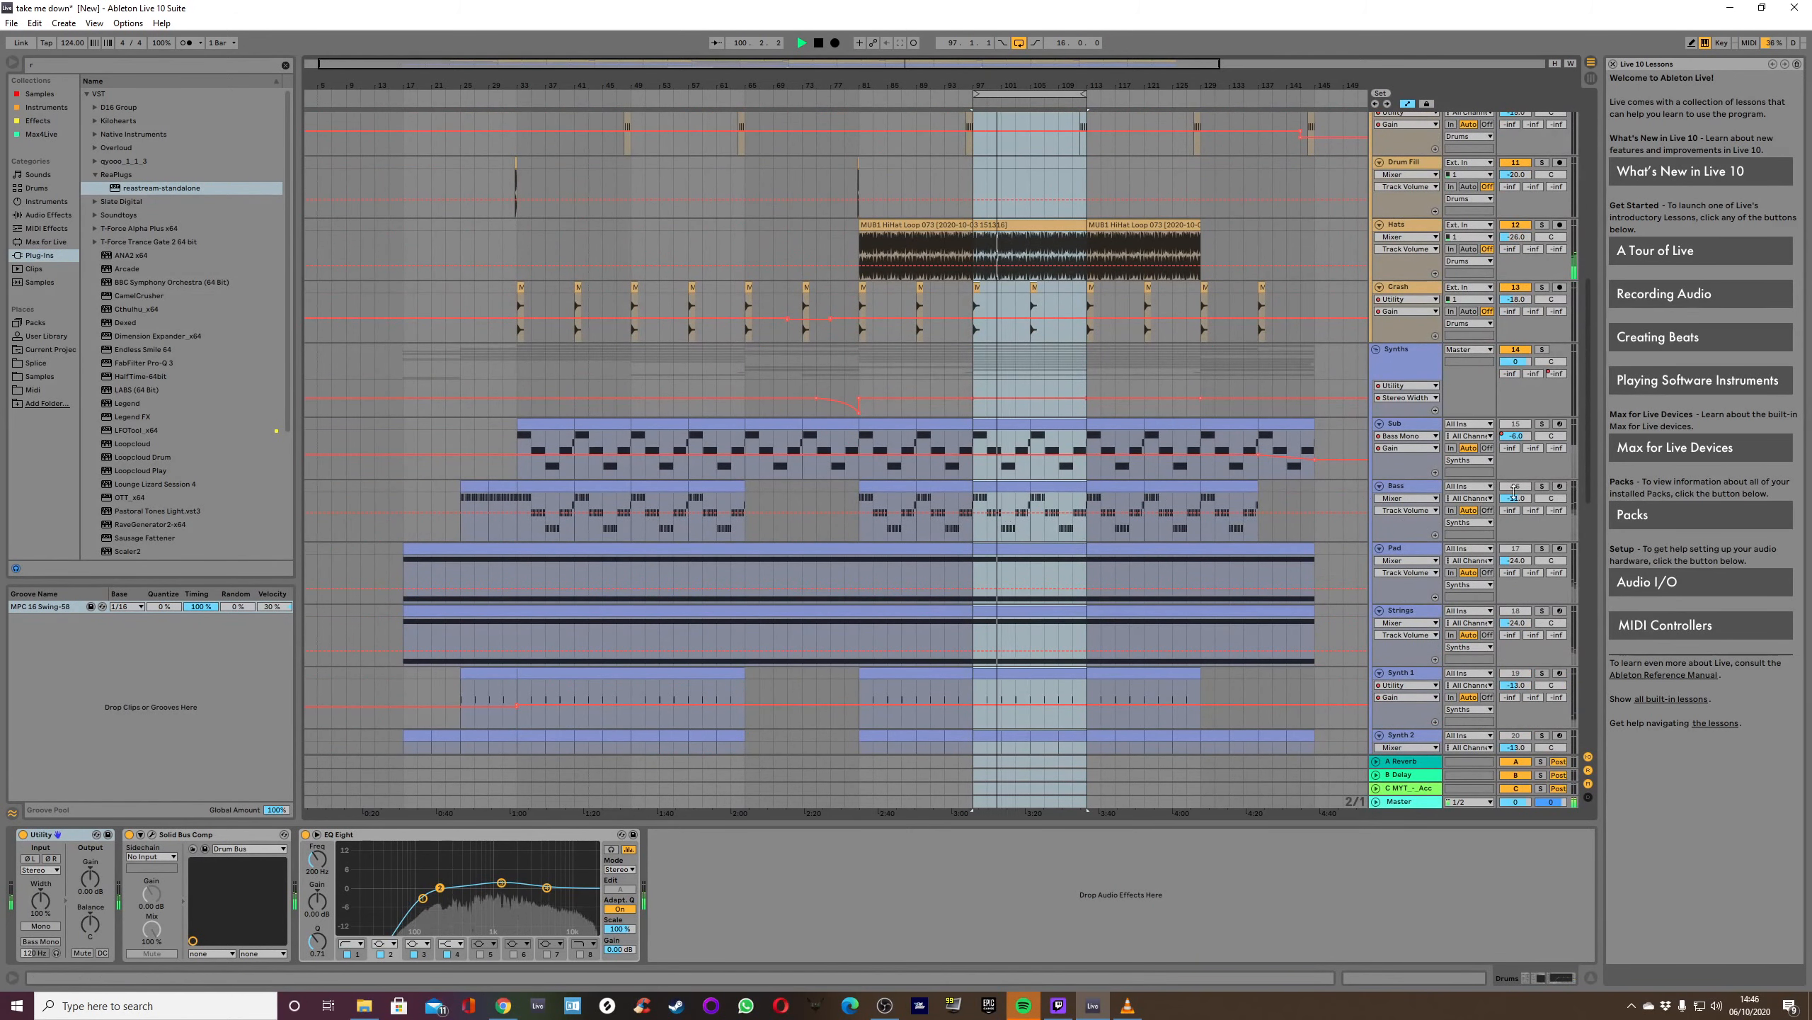
left_click(1543, 487)
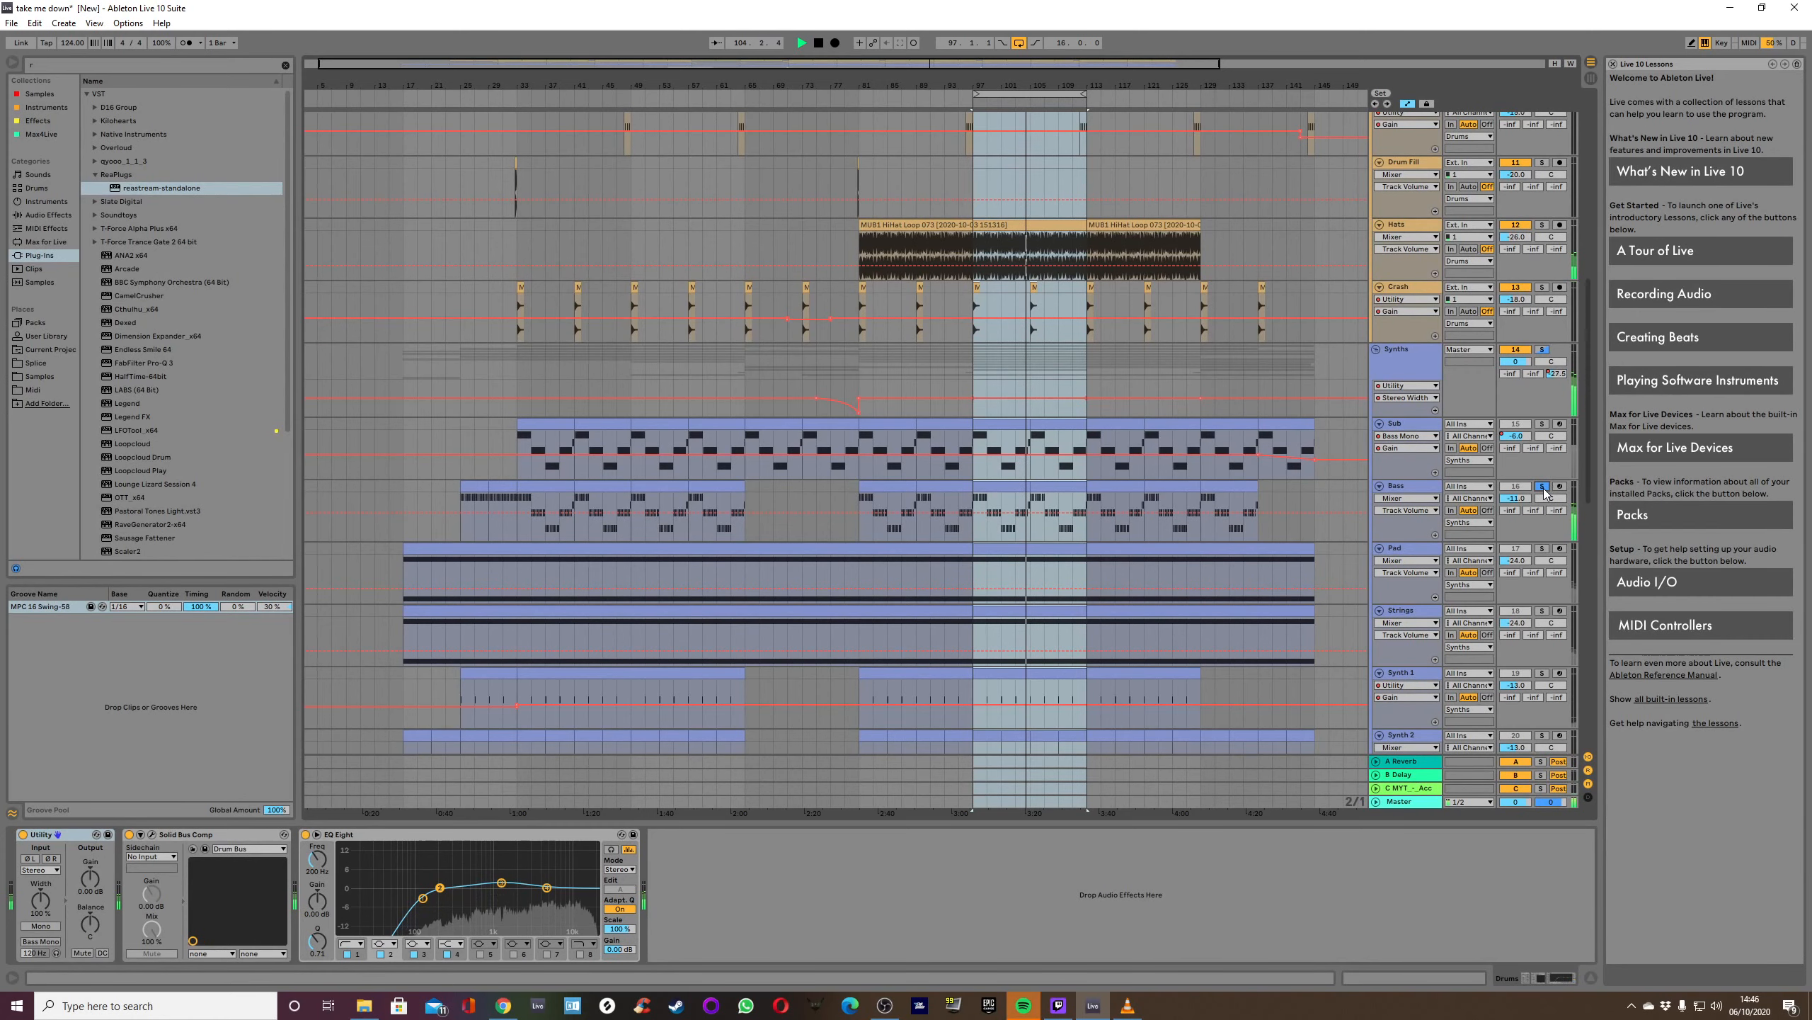
left_click(818, 44)
left_click(819, 44)
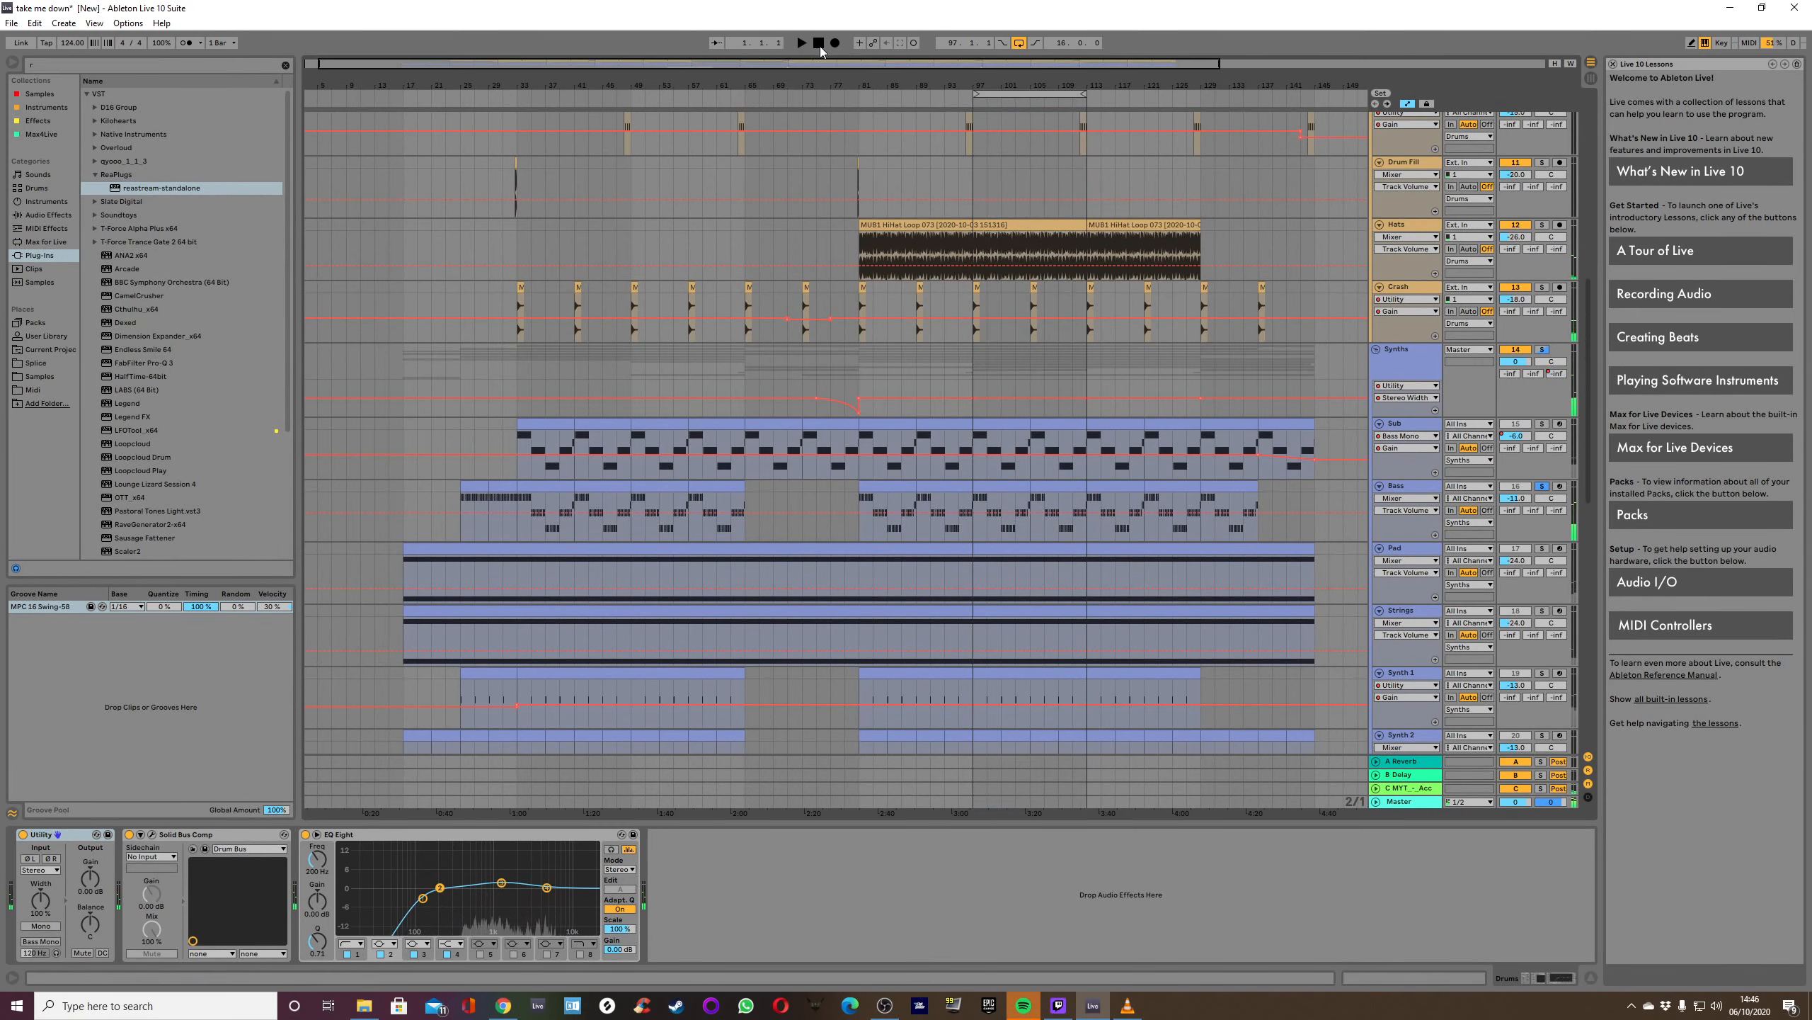
Examine the device chains of the SC sidechain track and the Kick track.
scroll(1268, 370, "up", 1)
scroll(1268, 364, "up", 8)
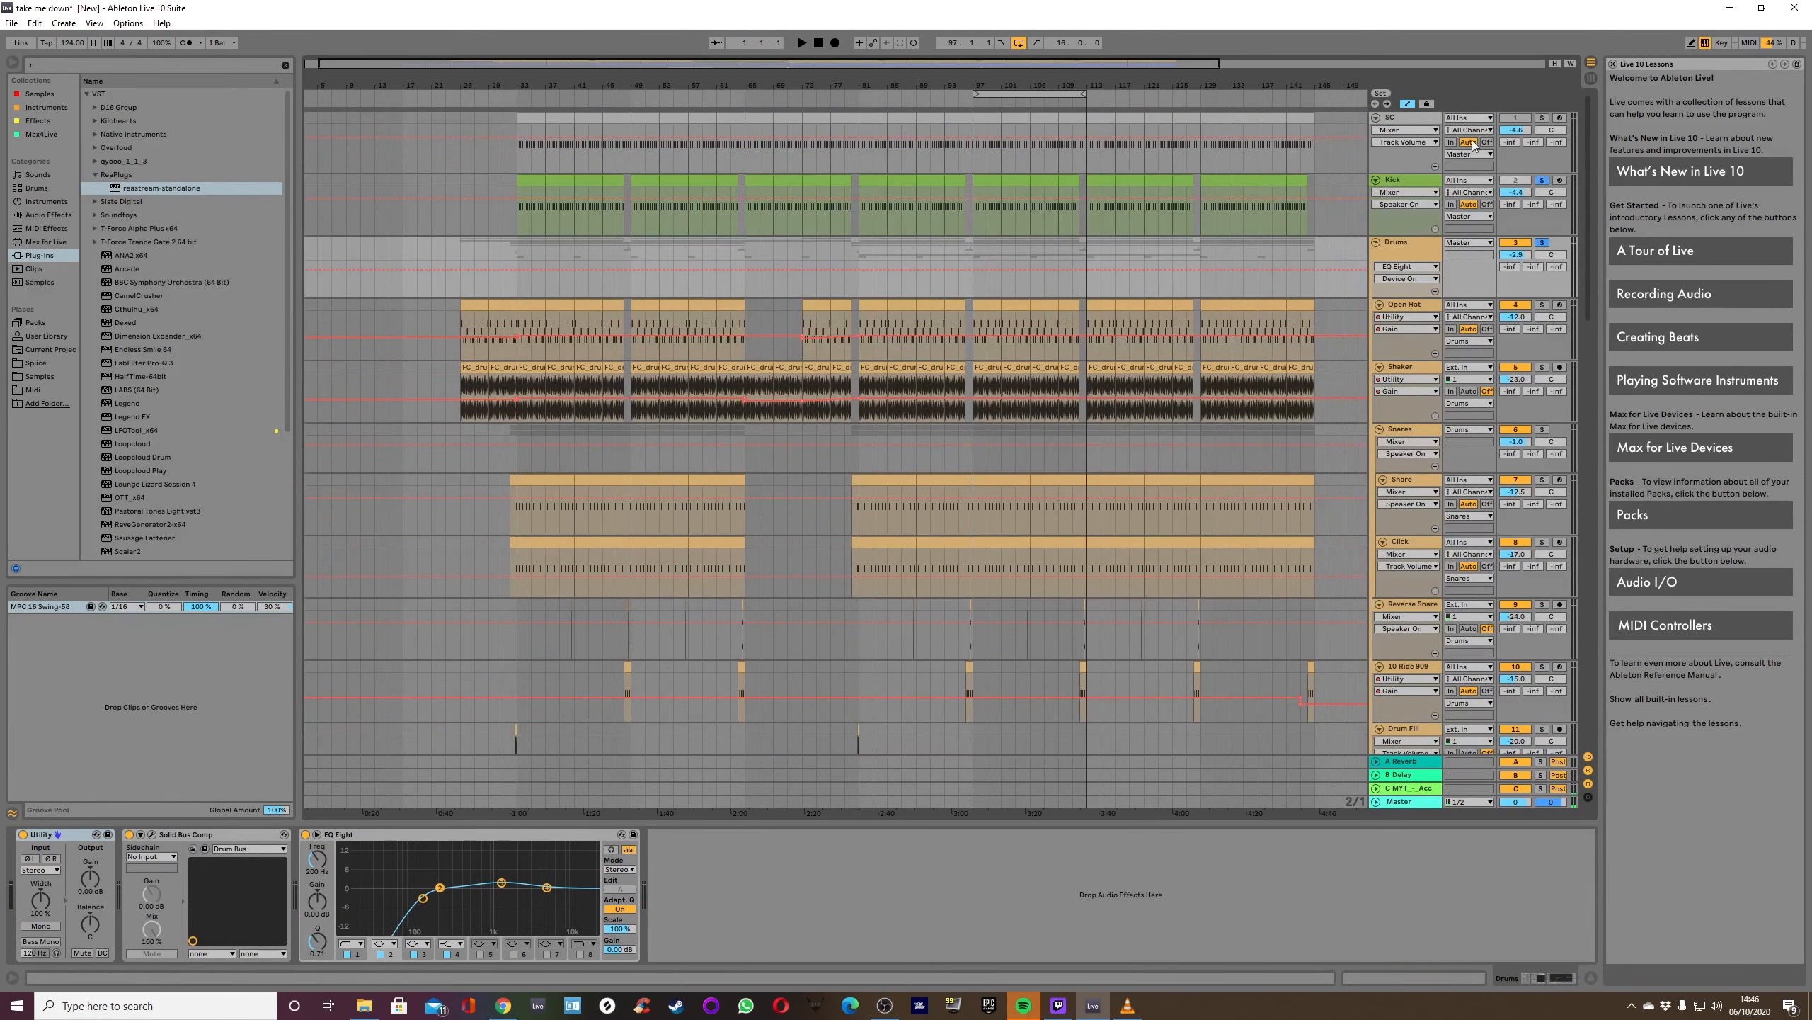
left_click(1401, 118)
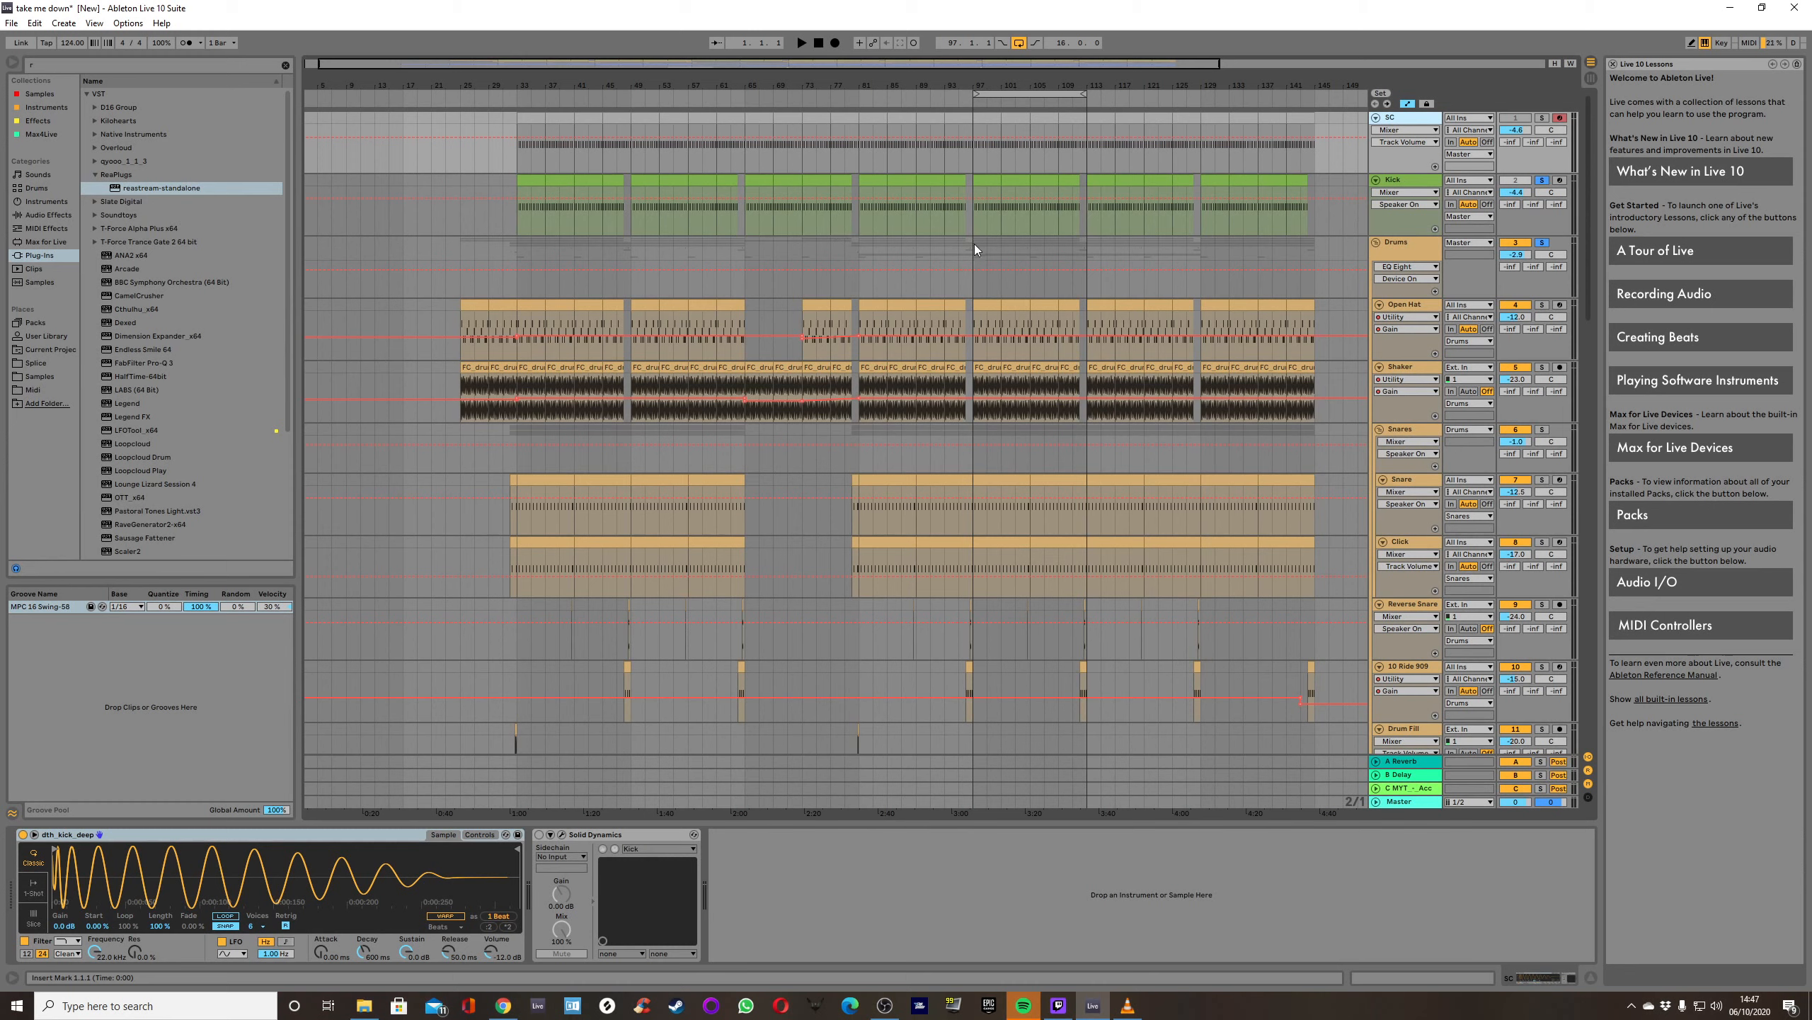
double_click(1404, 118)
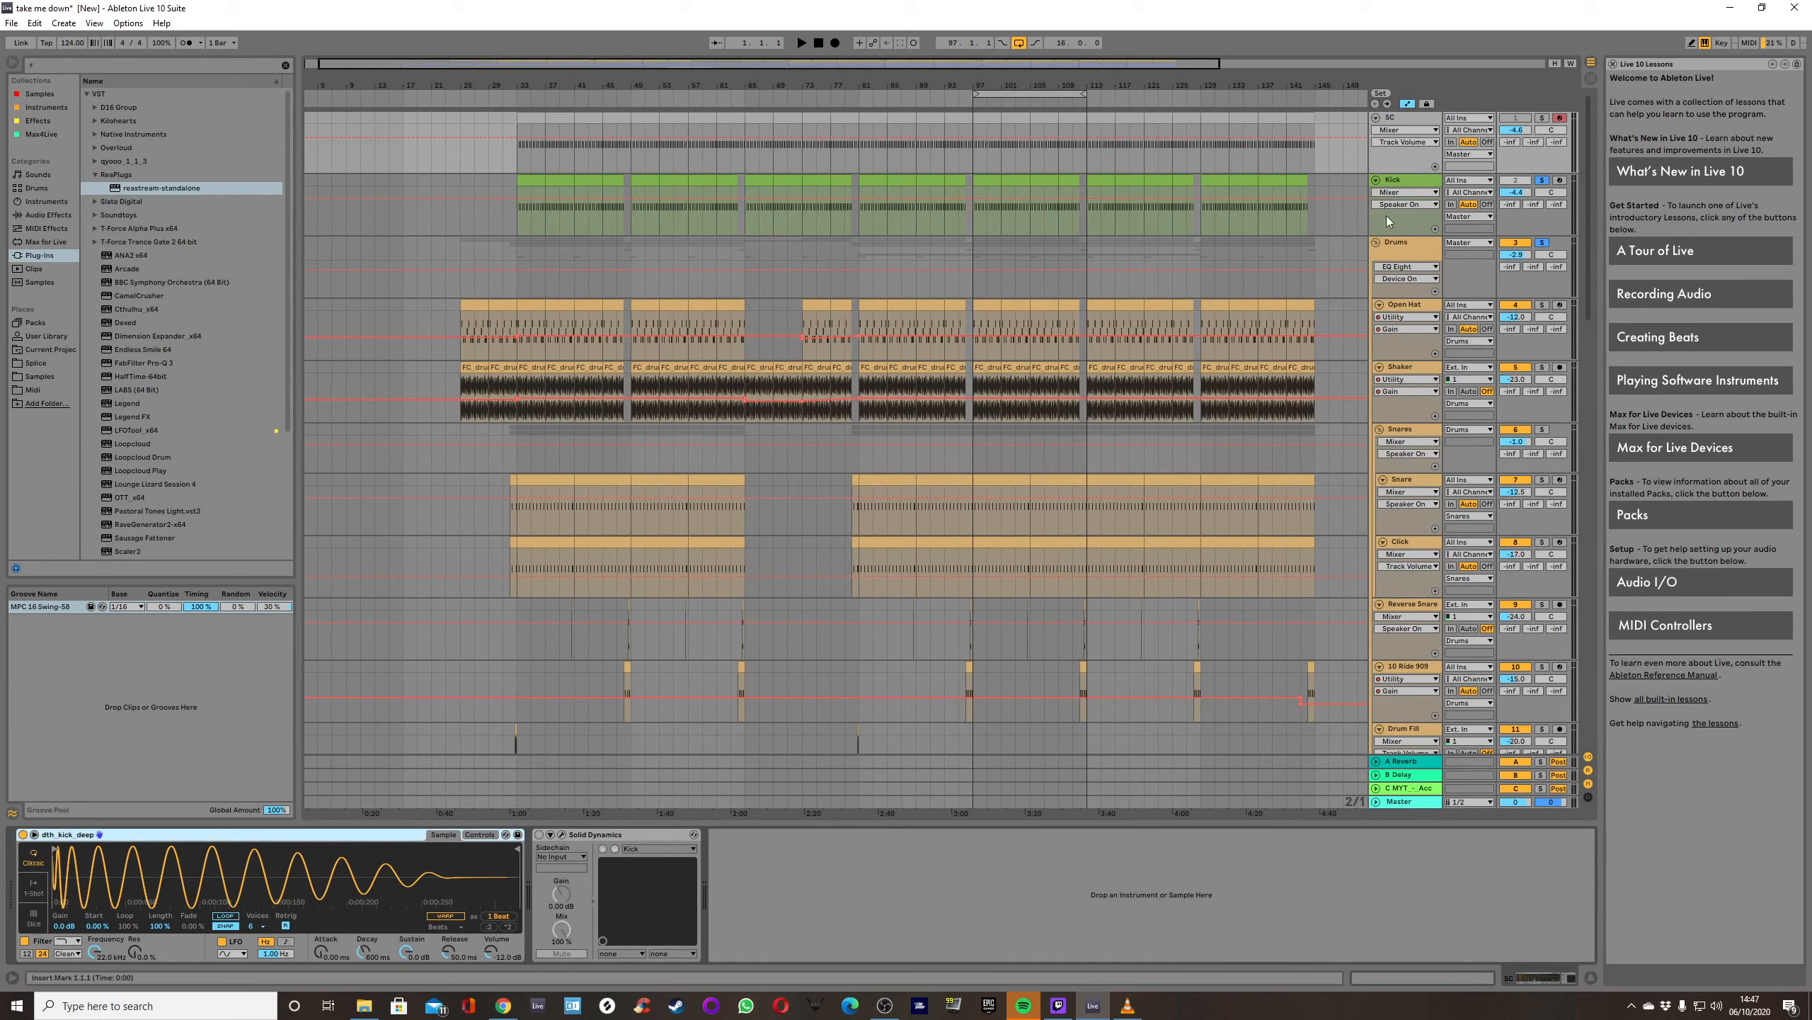
left_click(1401, 180)
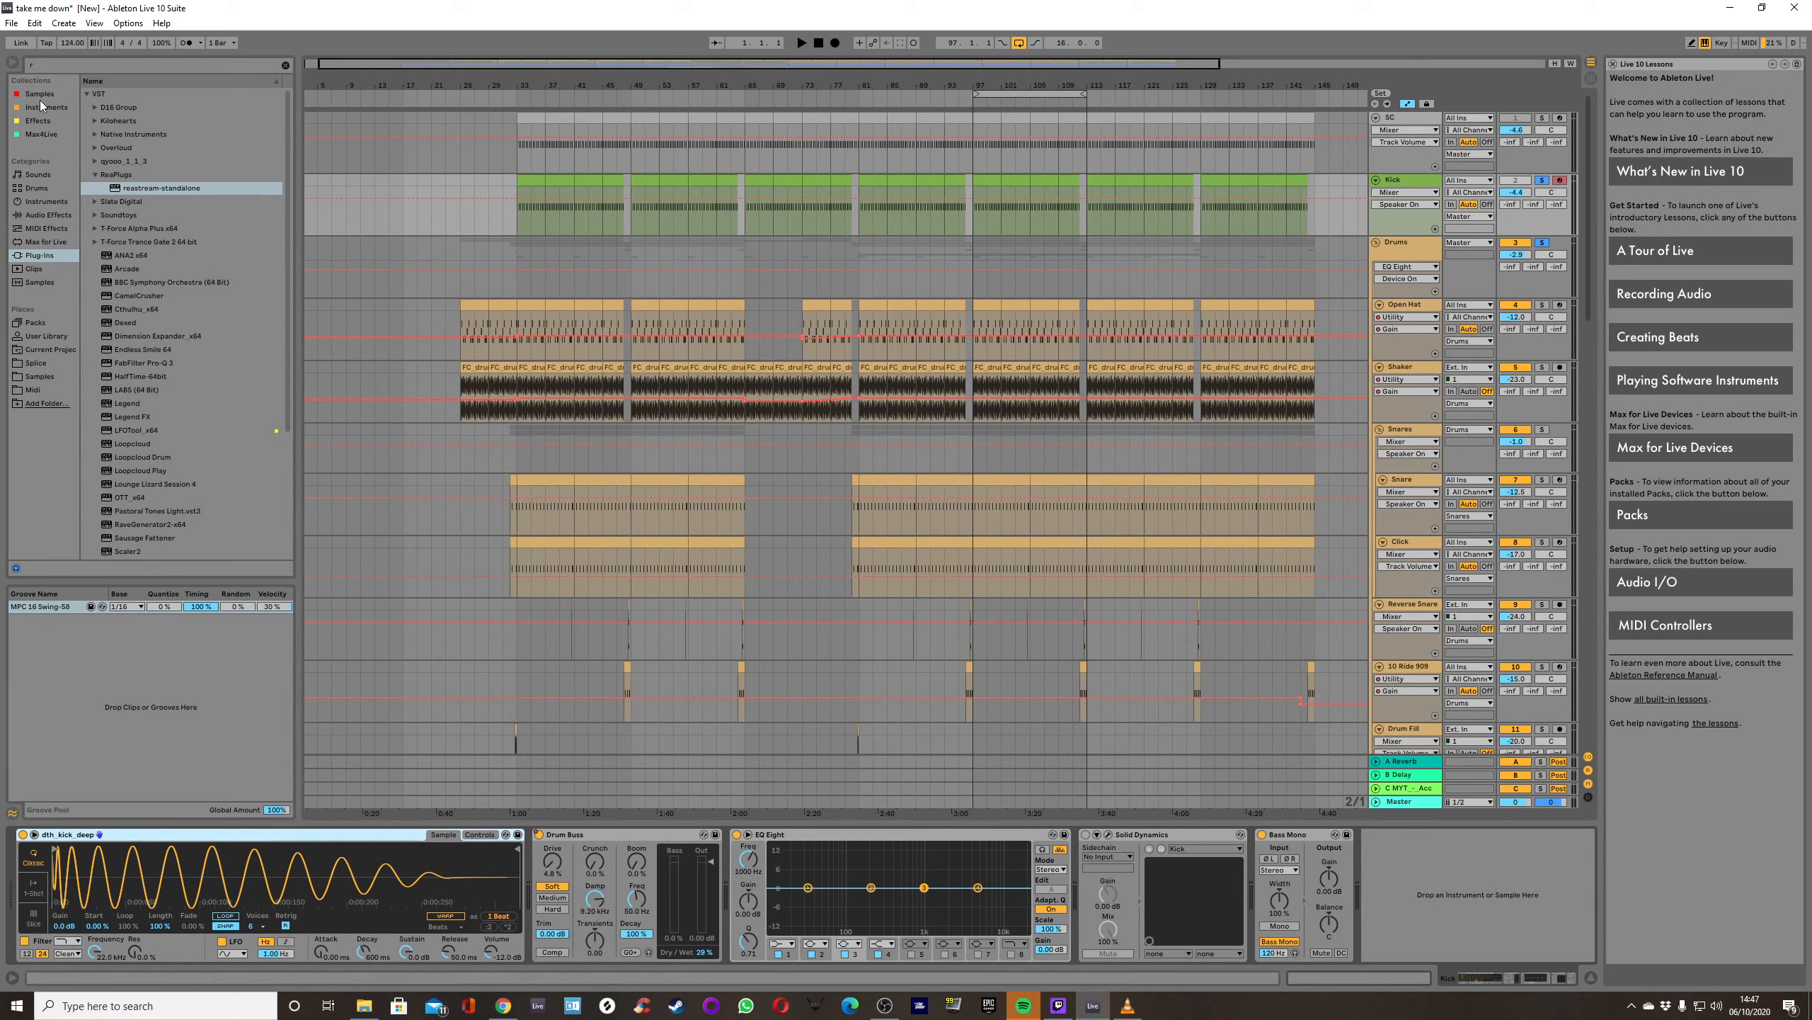
Clear the browser search and look through the Samples, Instruments, Effects and Max4Live collections, ending on Samples.
left_click(285, 65)
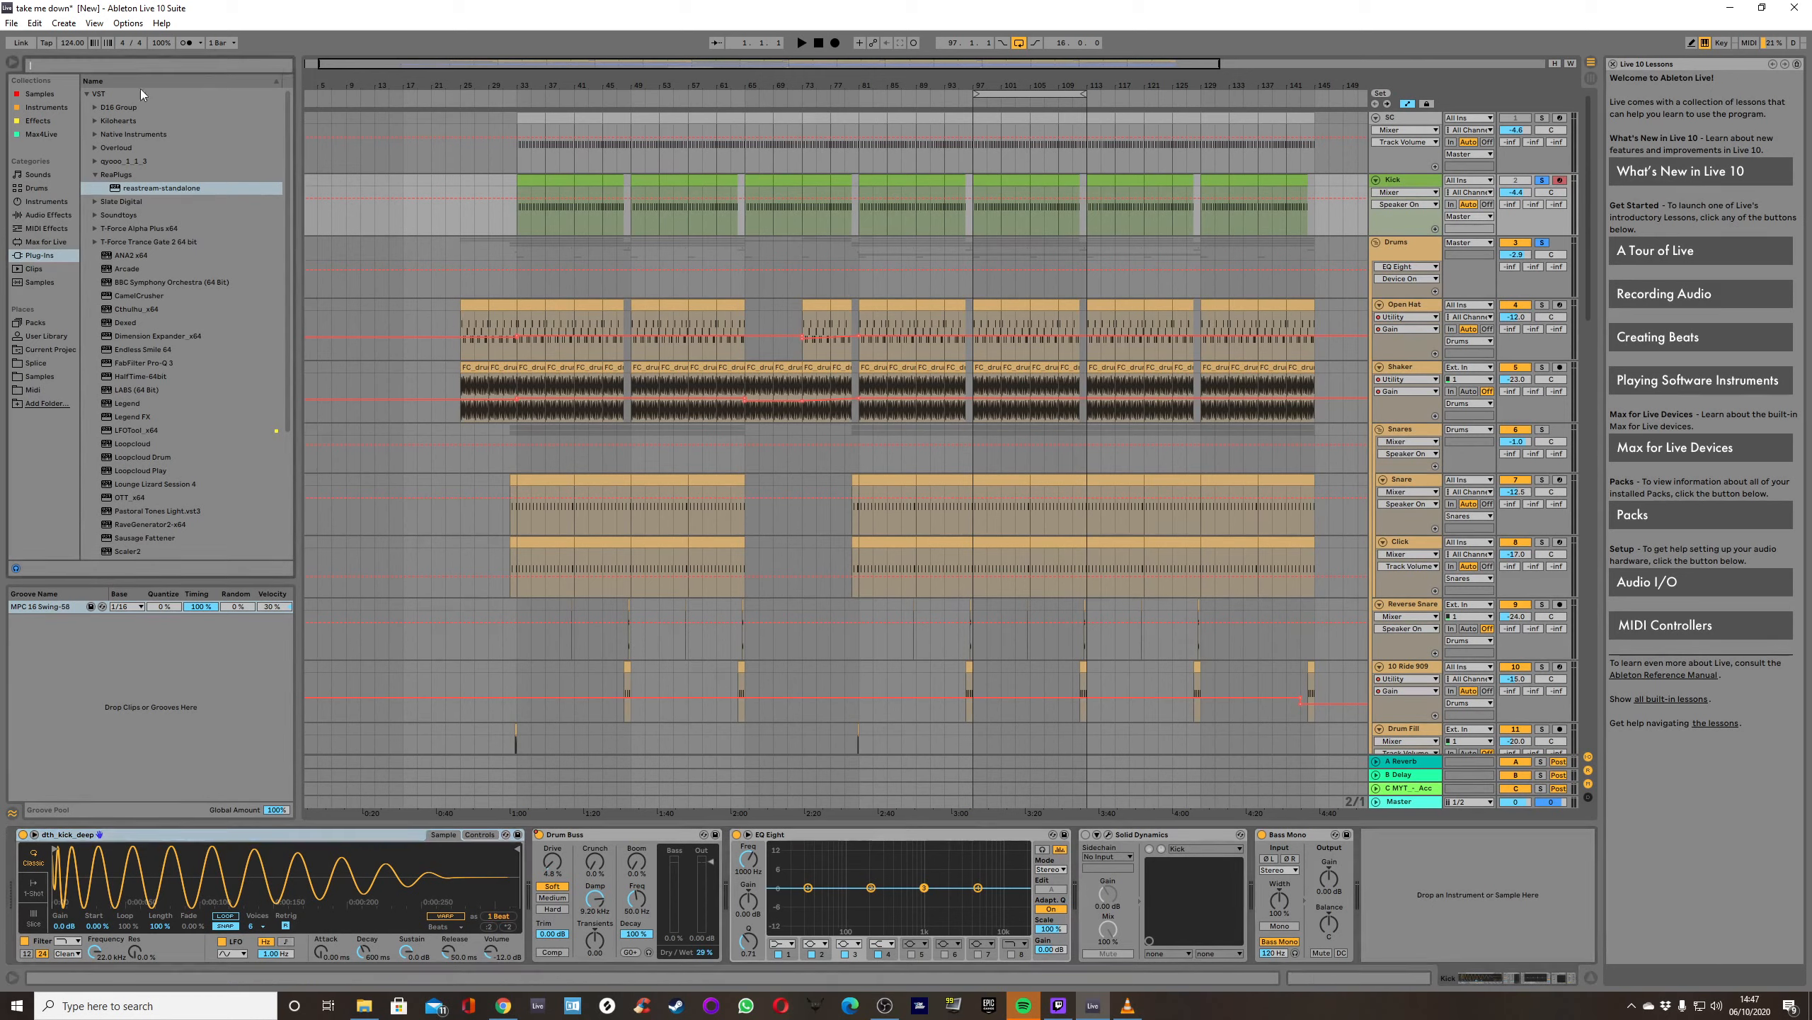
left_click(38, 94)
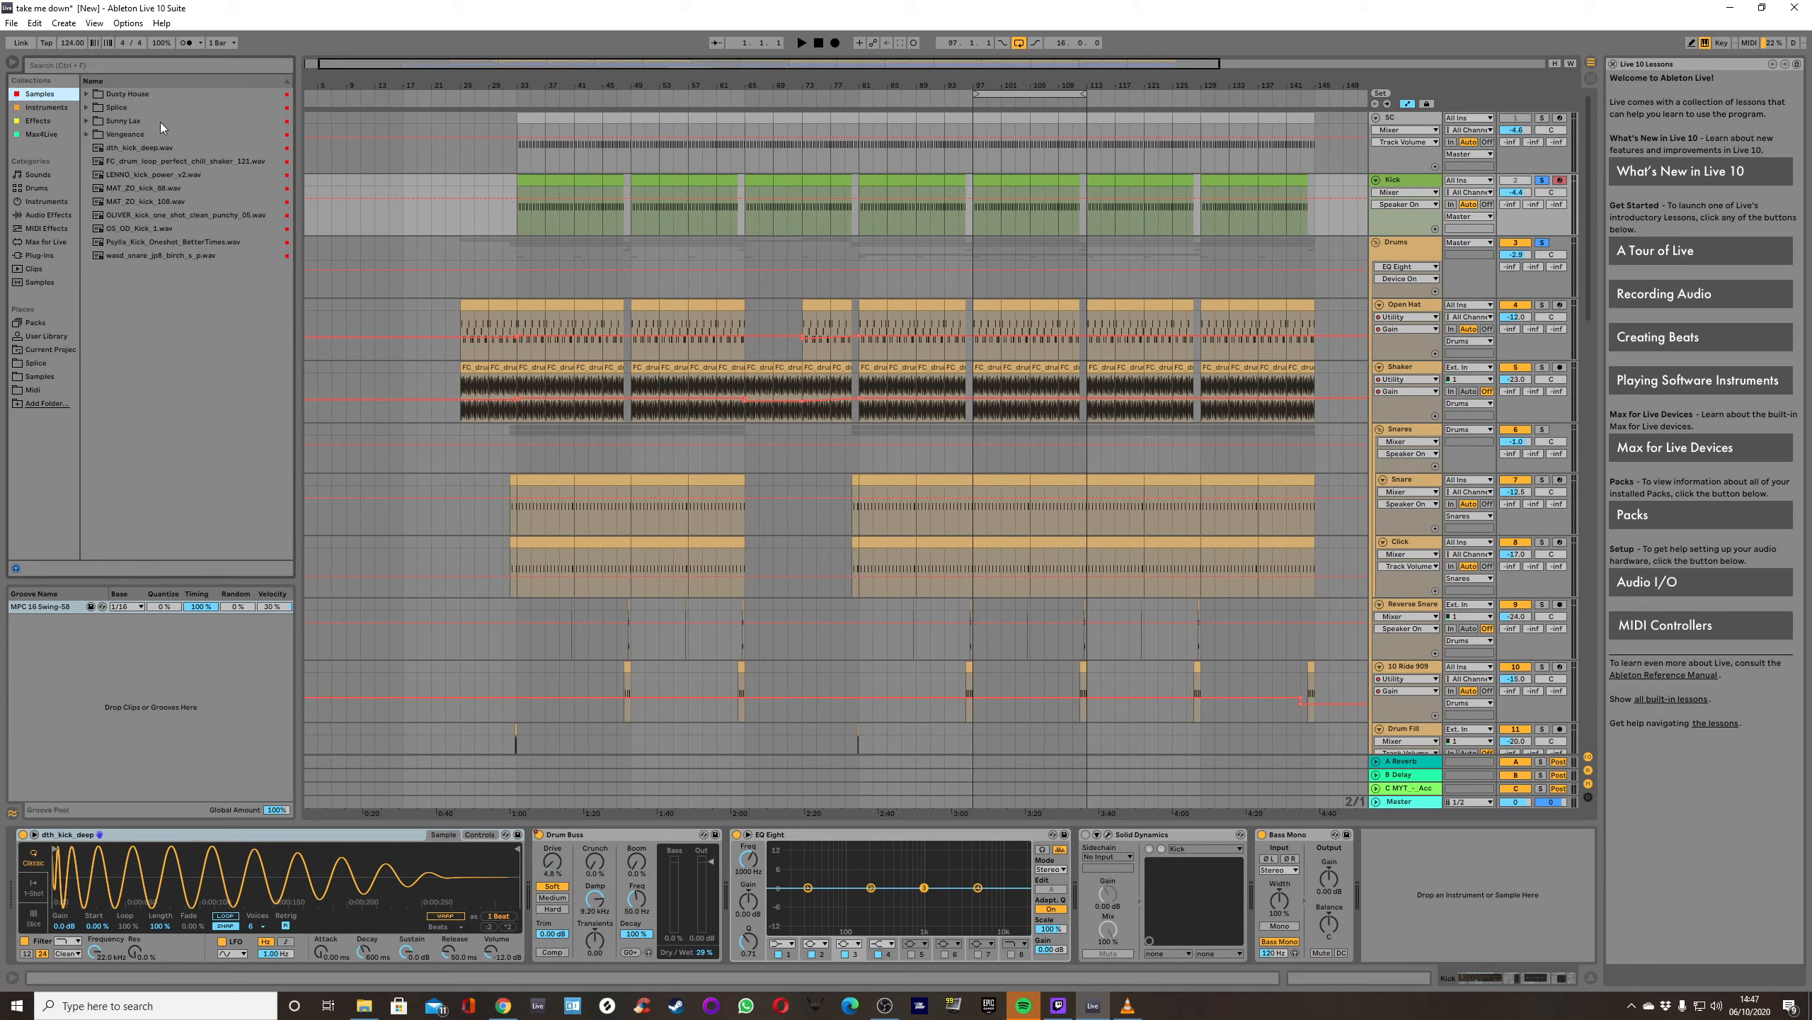
left_click(52, 108)
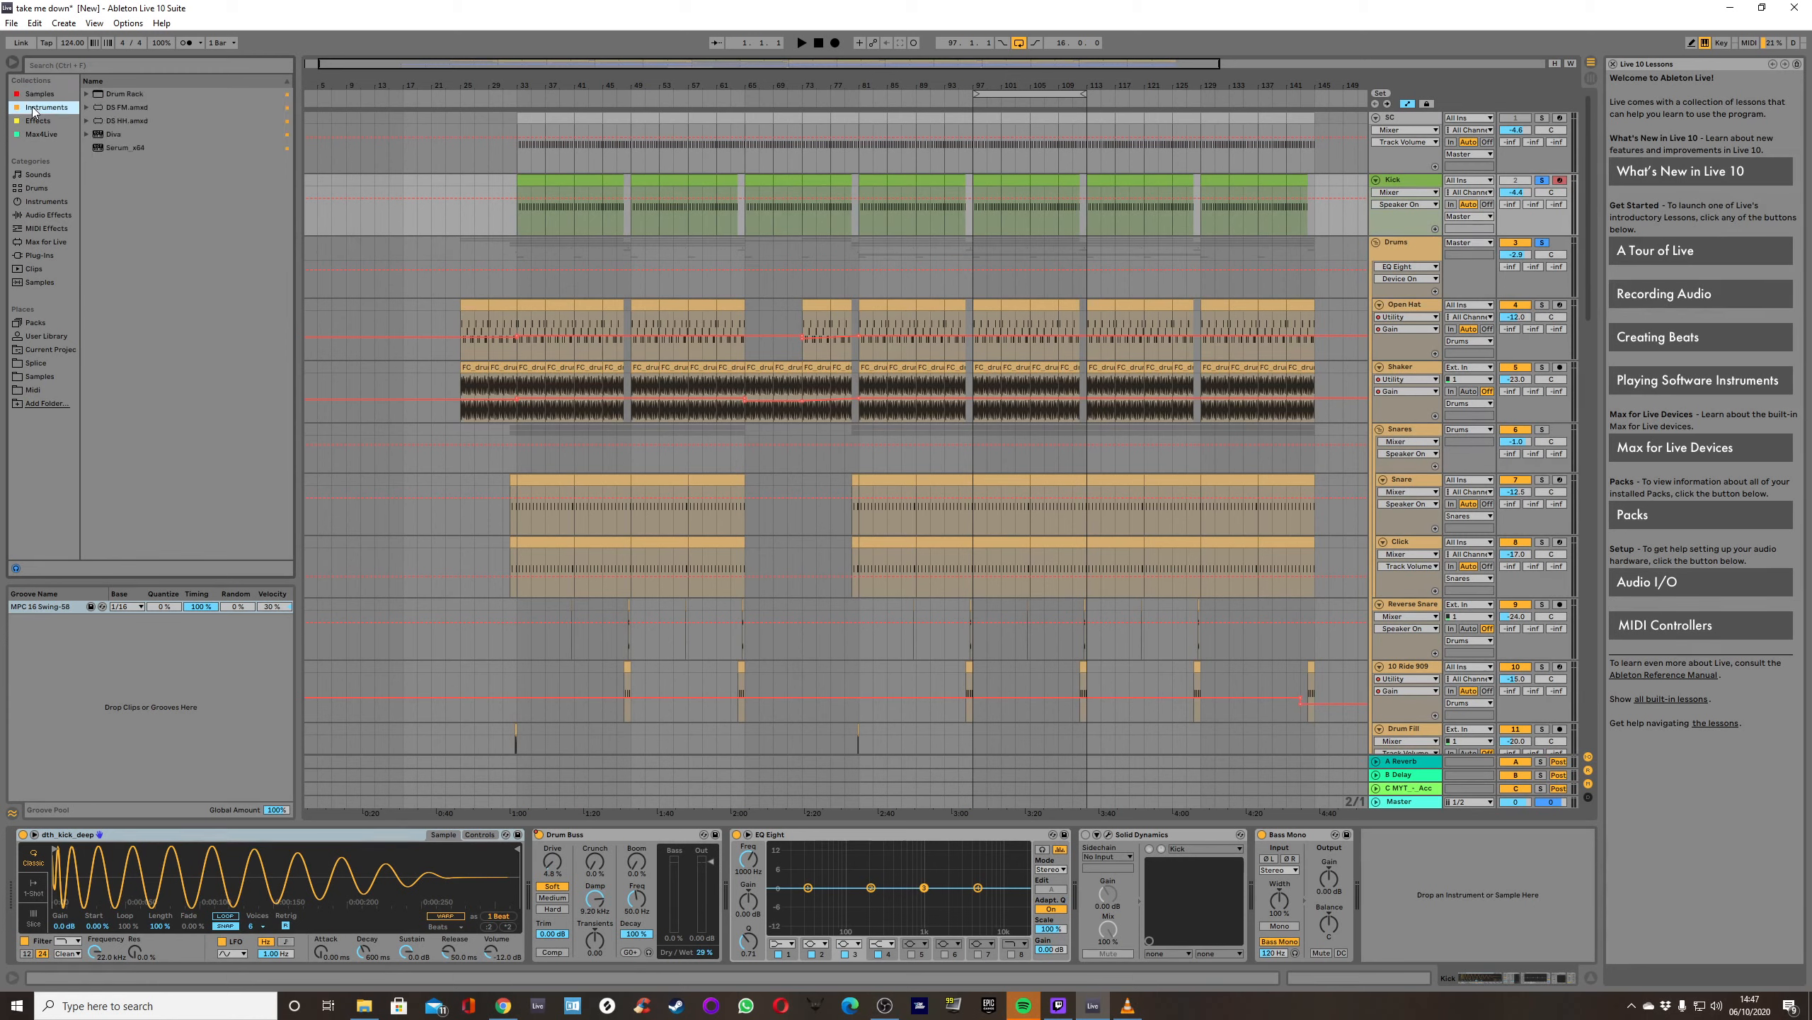
left_click(38, 122)
left_click(39, 135)
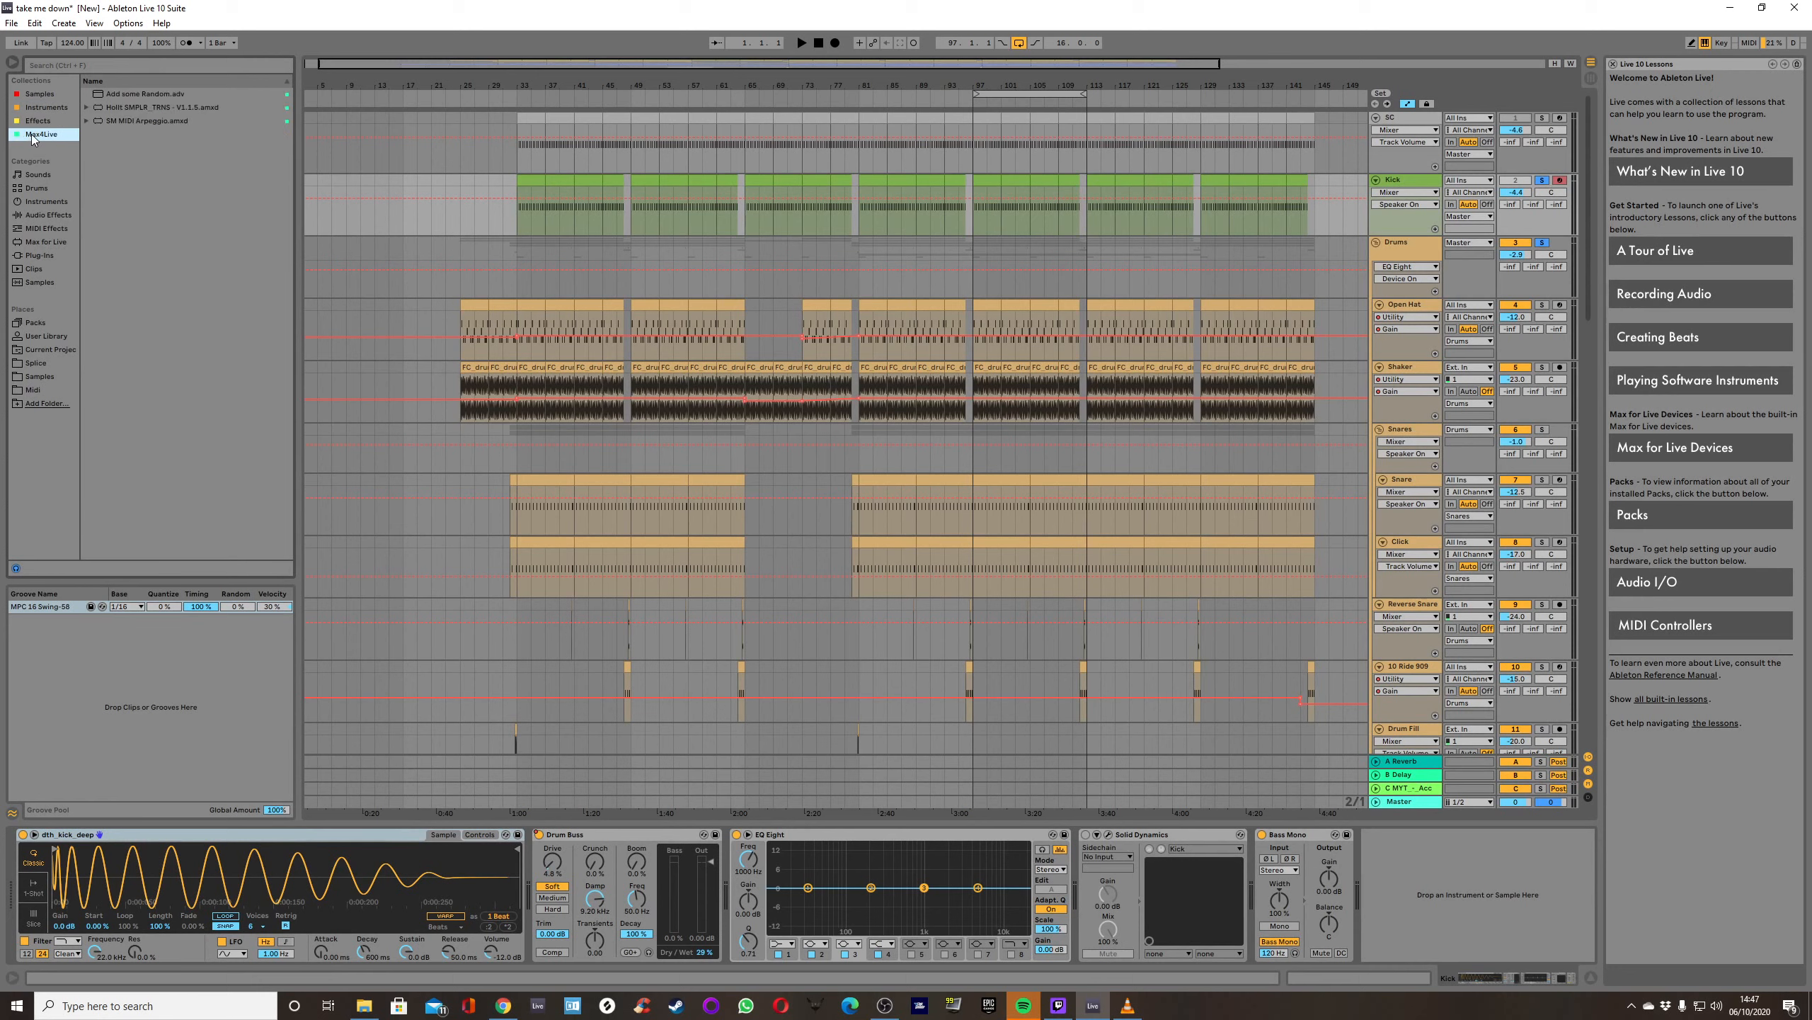
left_click(37, 94)
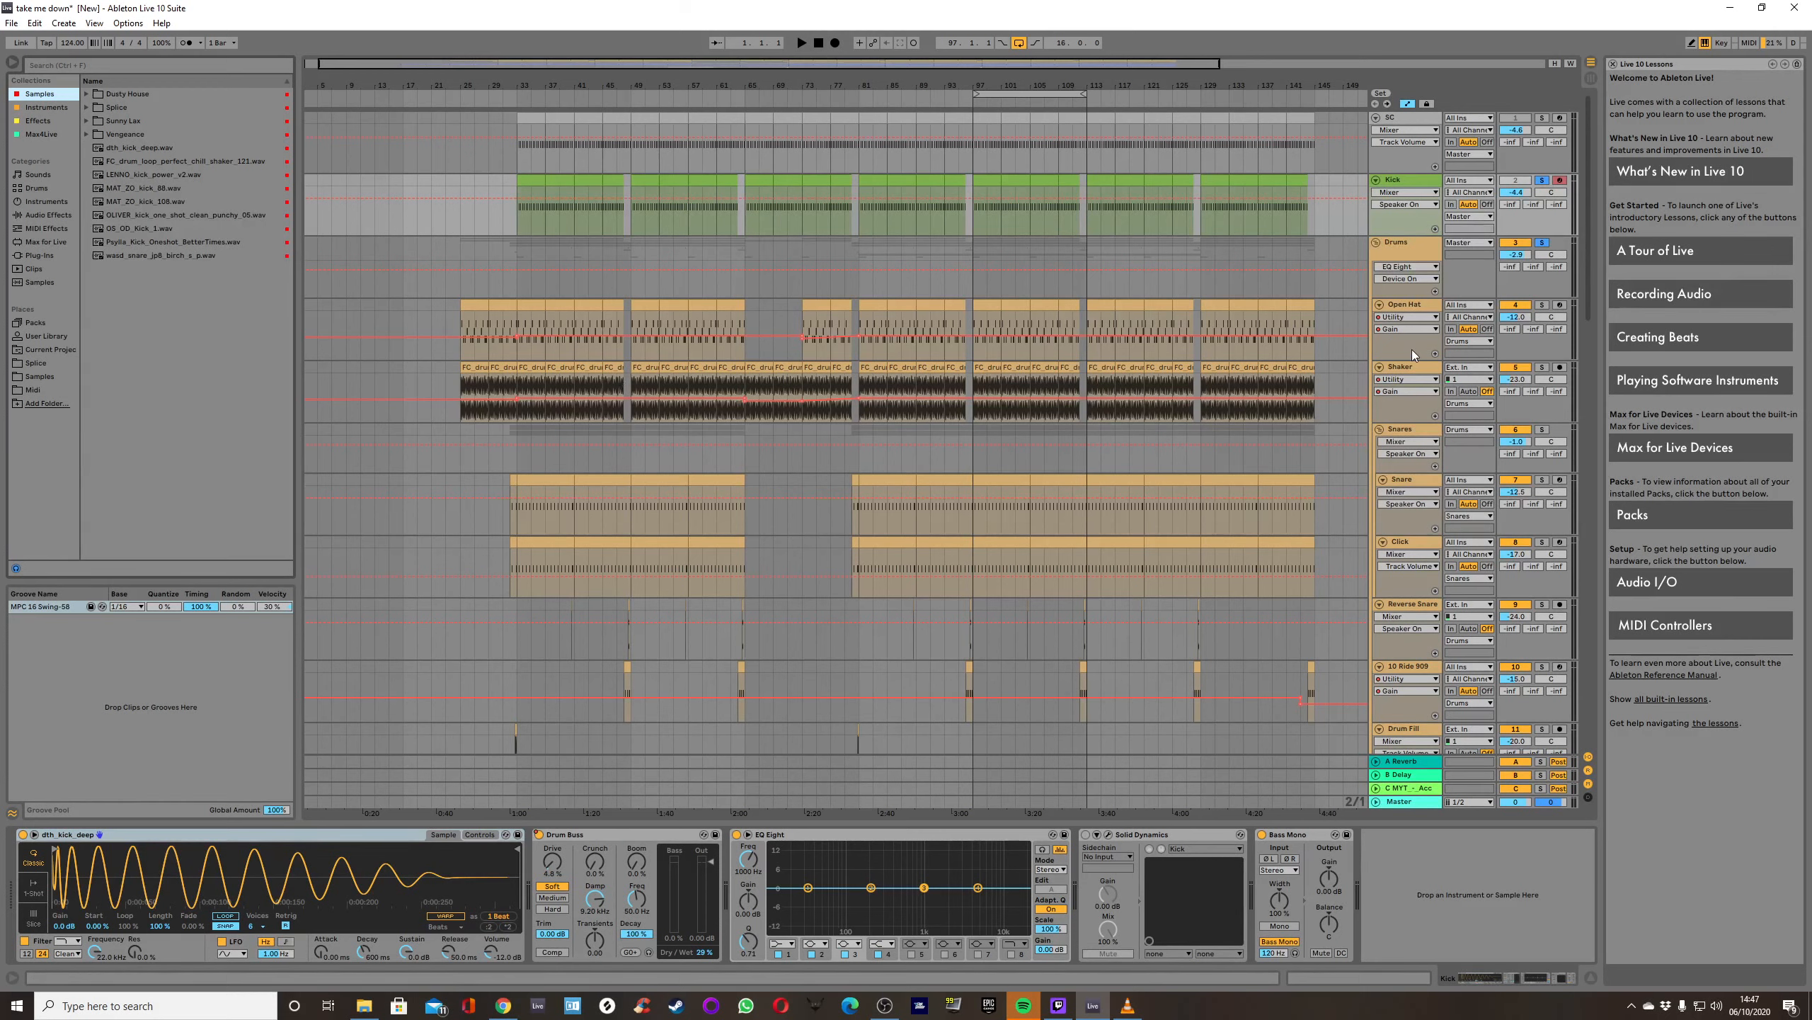
Solo the Open Hat track within the Drums group, play it from bar 97 and display its device chain.
left_click(1400, 254)
left_click(1395, 184)
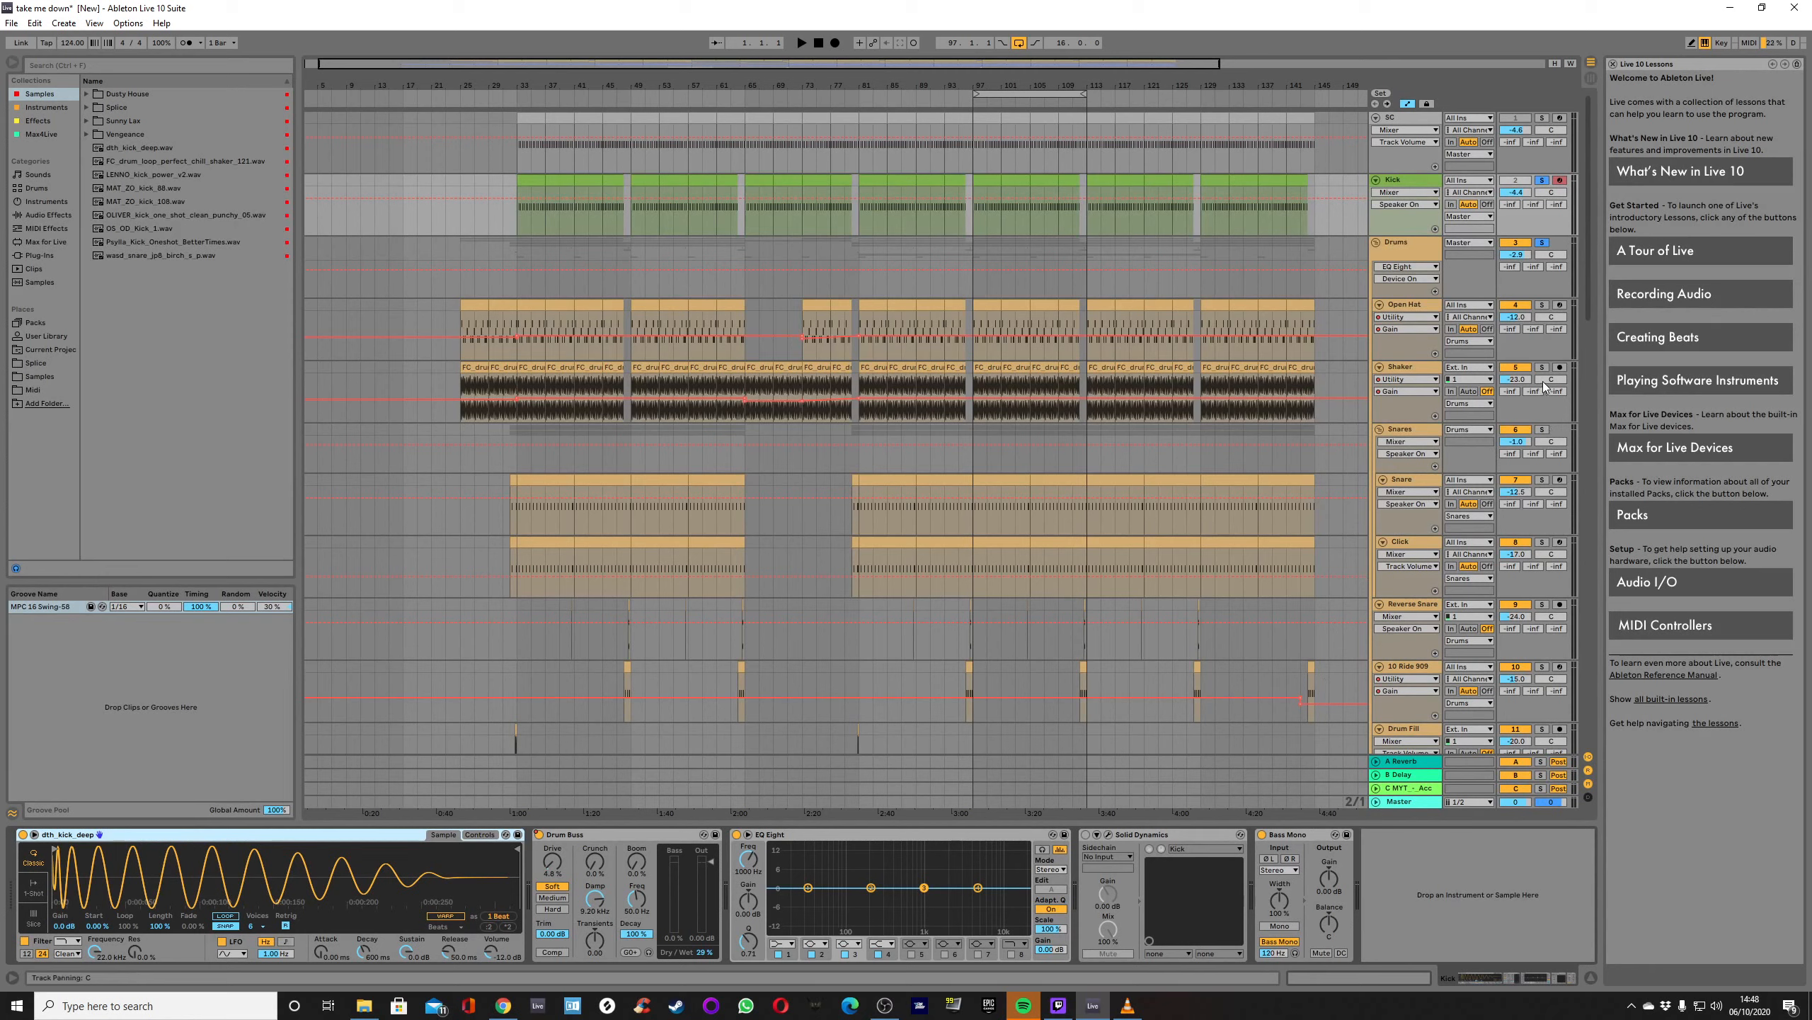
left_click(1394, 309)
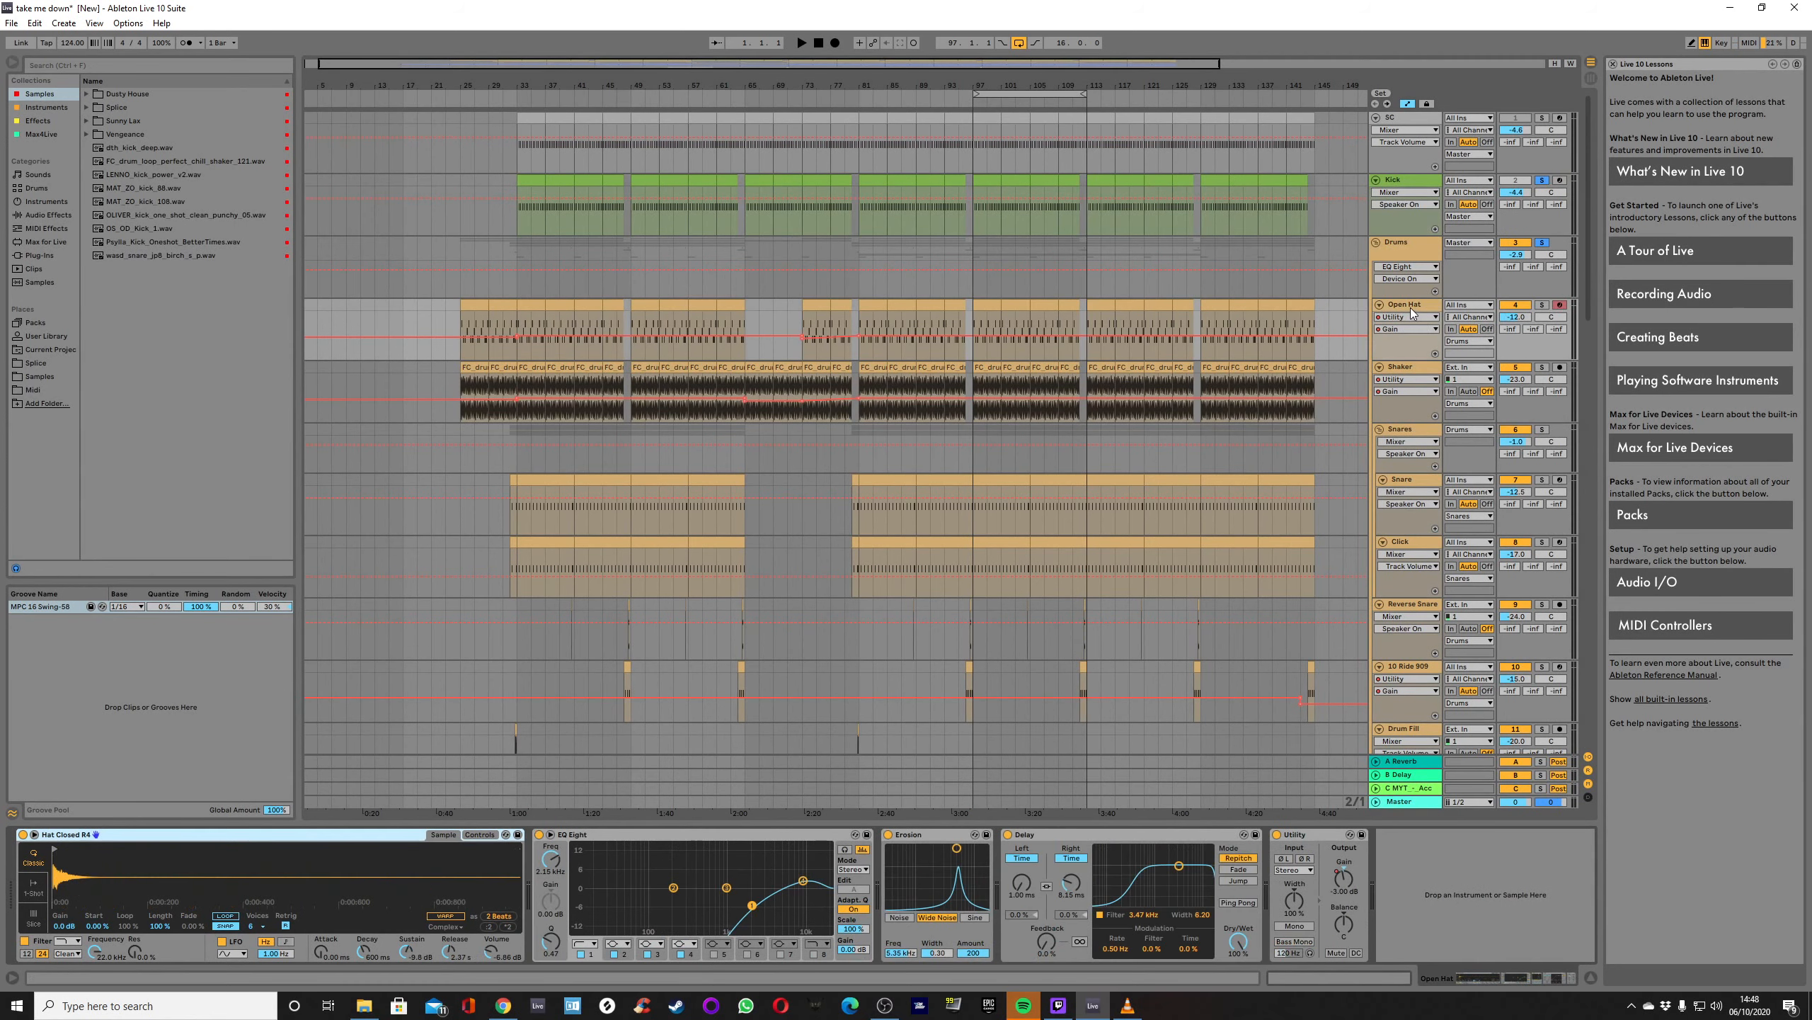
left_click(974, 281)
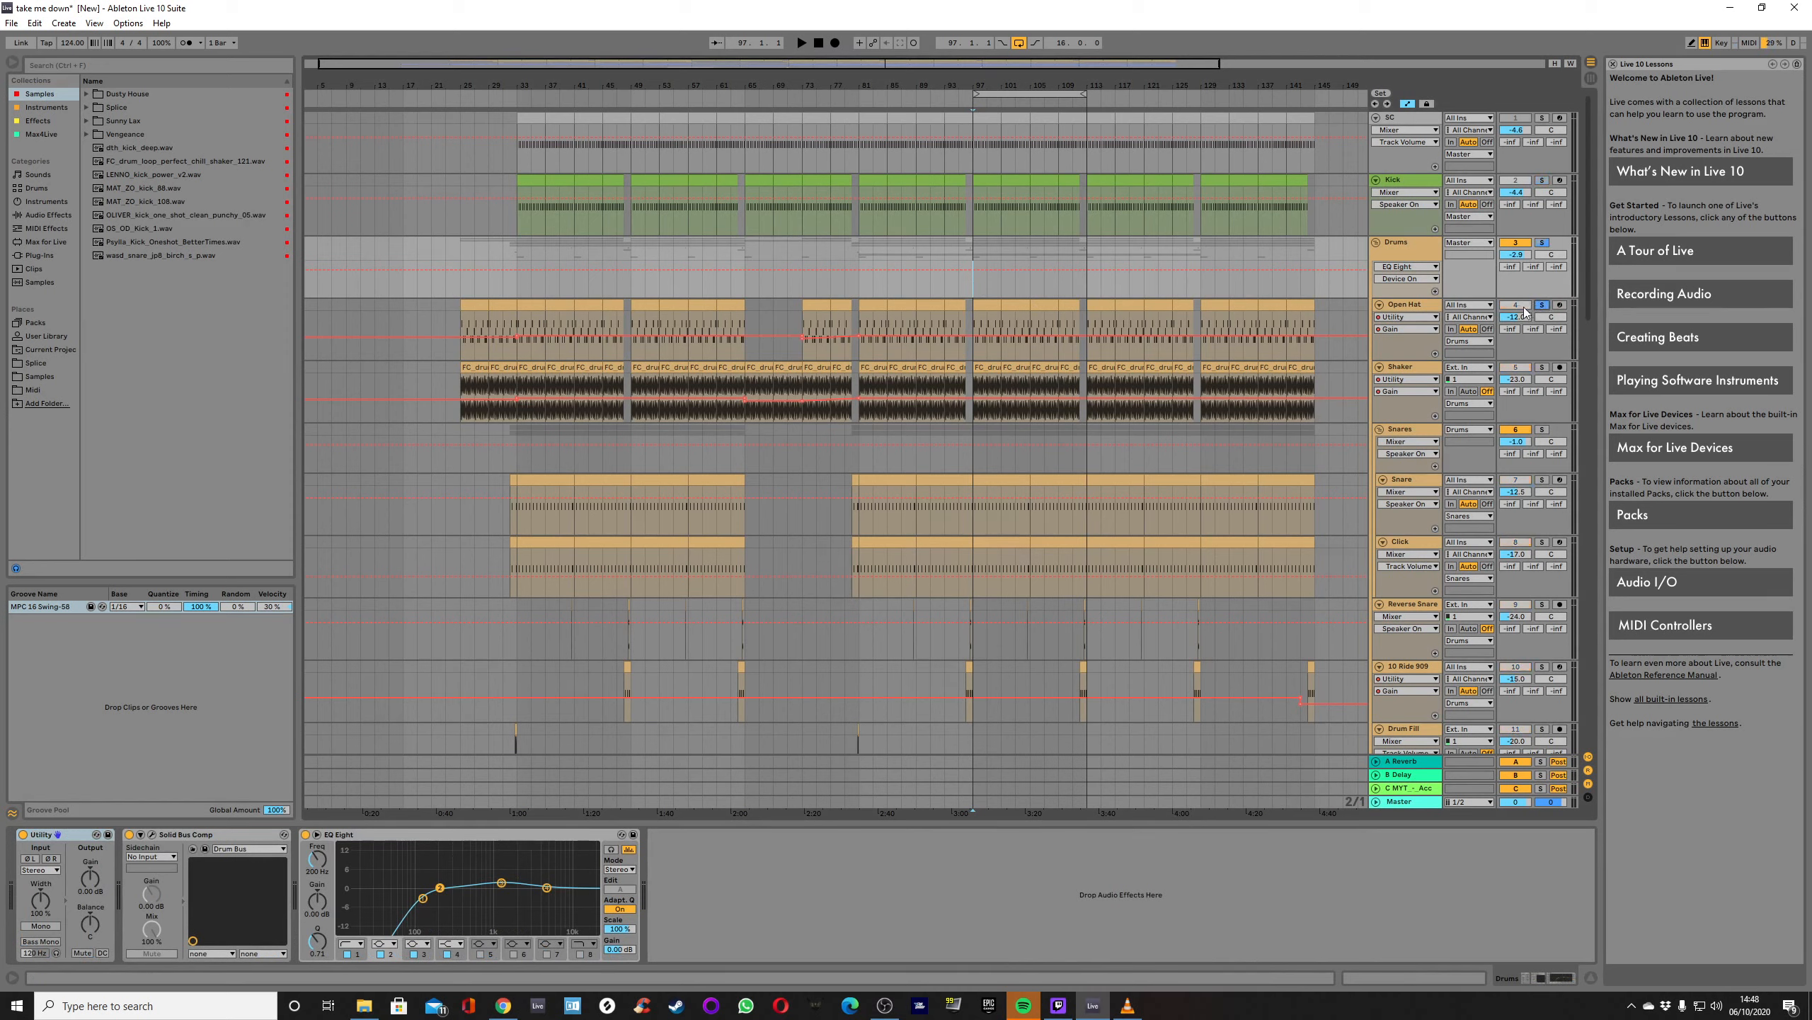
key("space")
left_click(1396, 308)
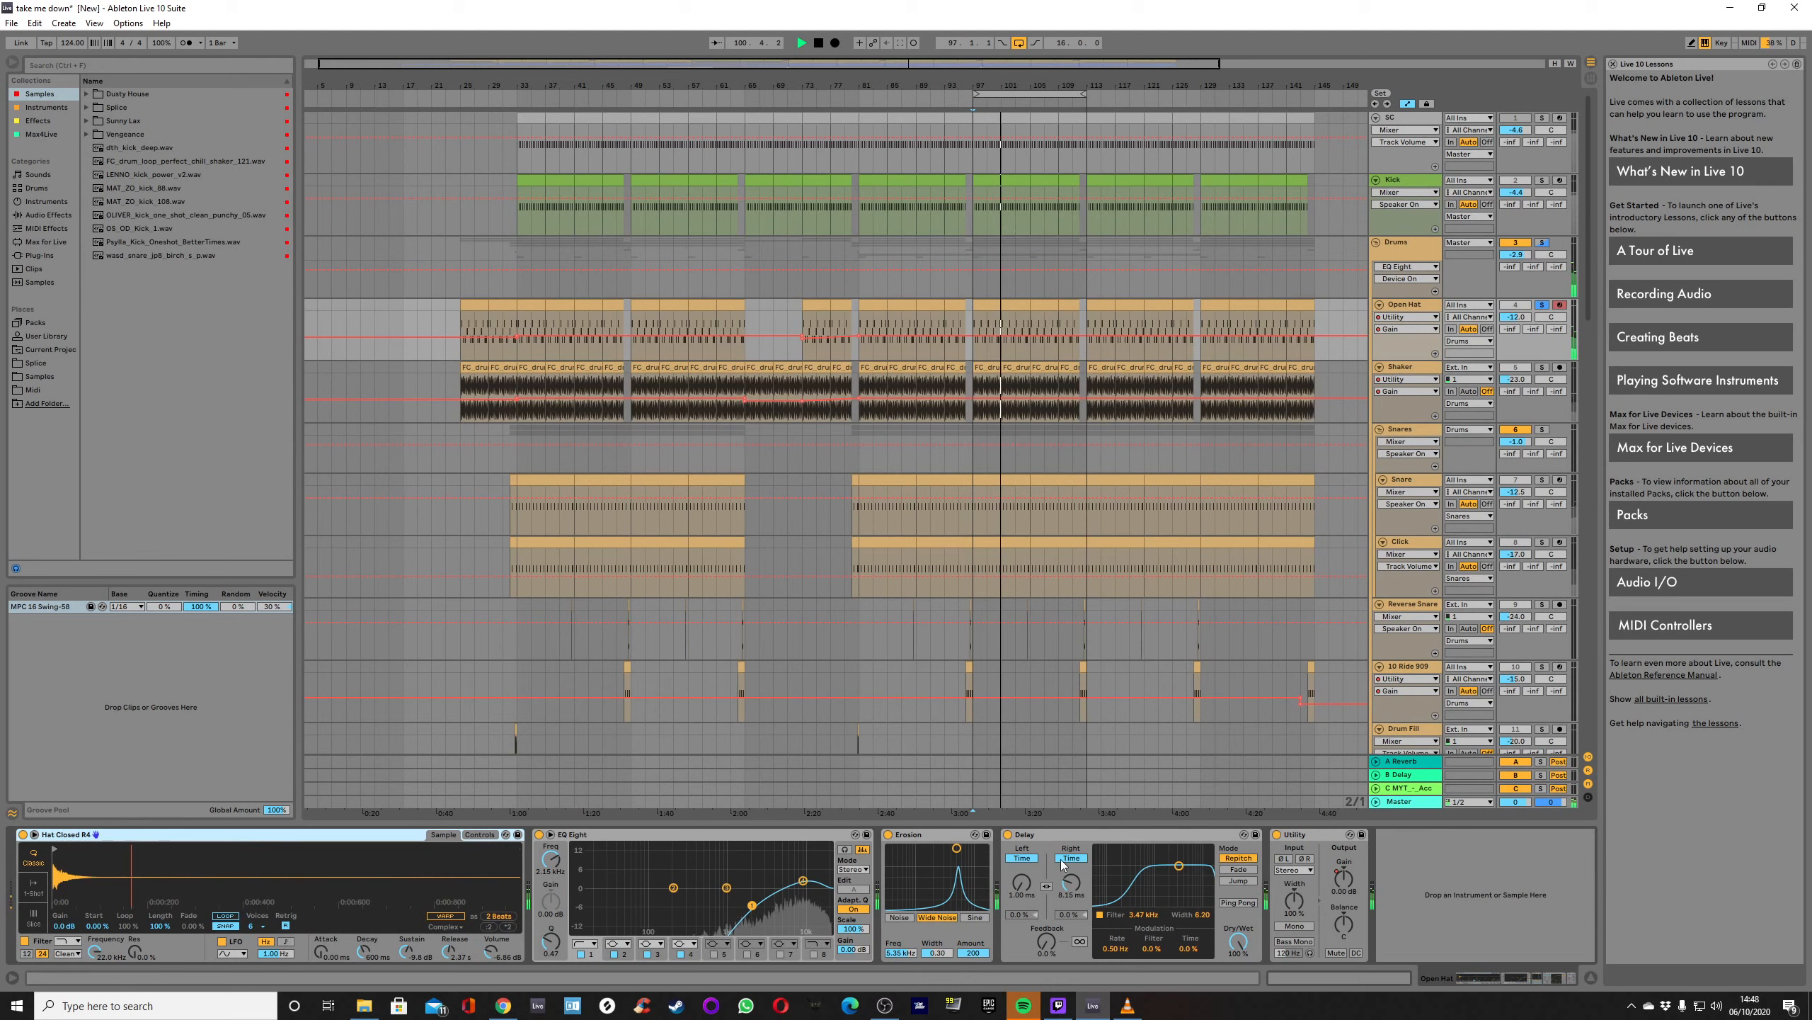
Bypass Erosion, Delay and EQ Eight on the Open Hat track, and re-enable EQ Eight and Erosion to compare the sound.
left_click(887, 835)
left_click(1007, 834)
left_click(539, 834)
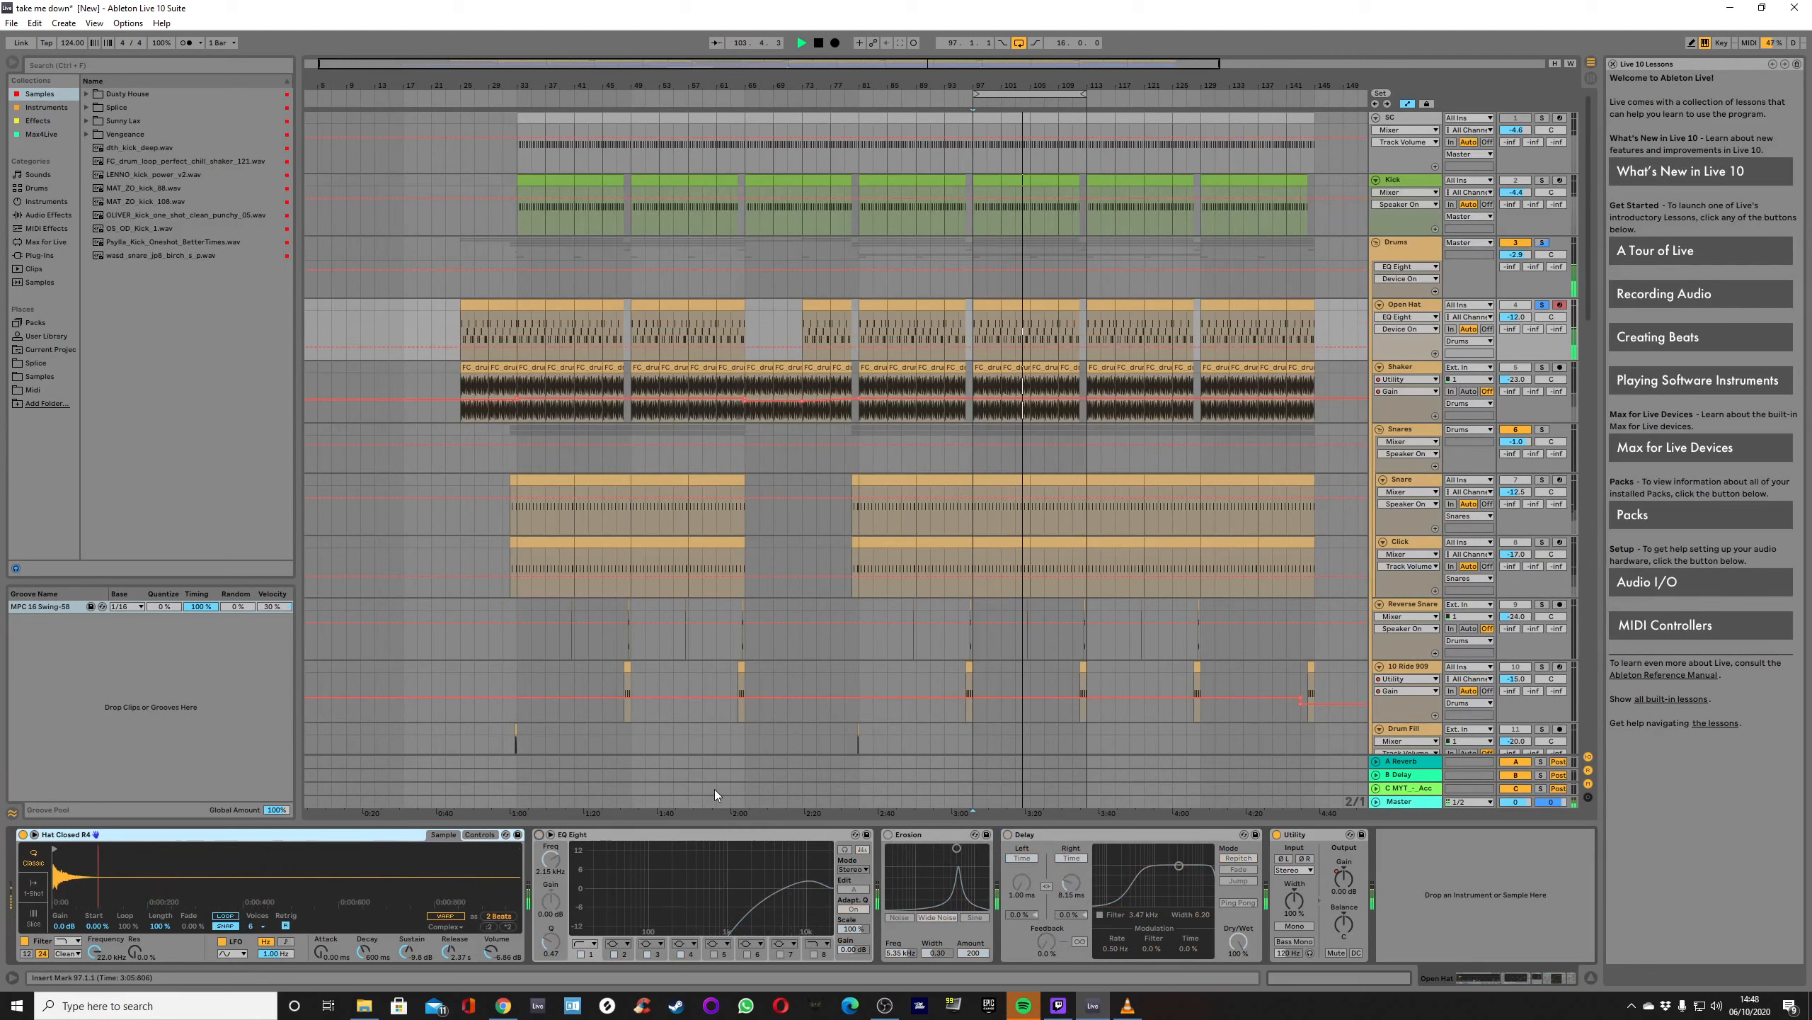
left_click(540, 835)
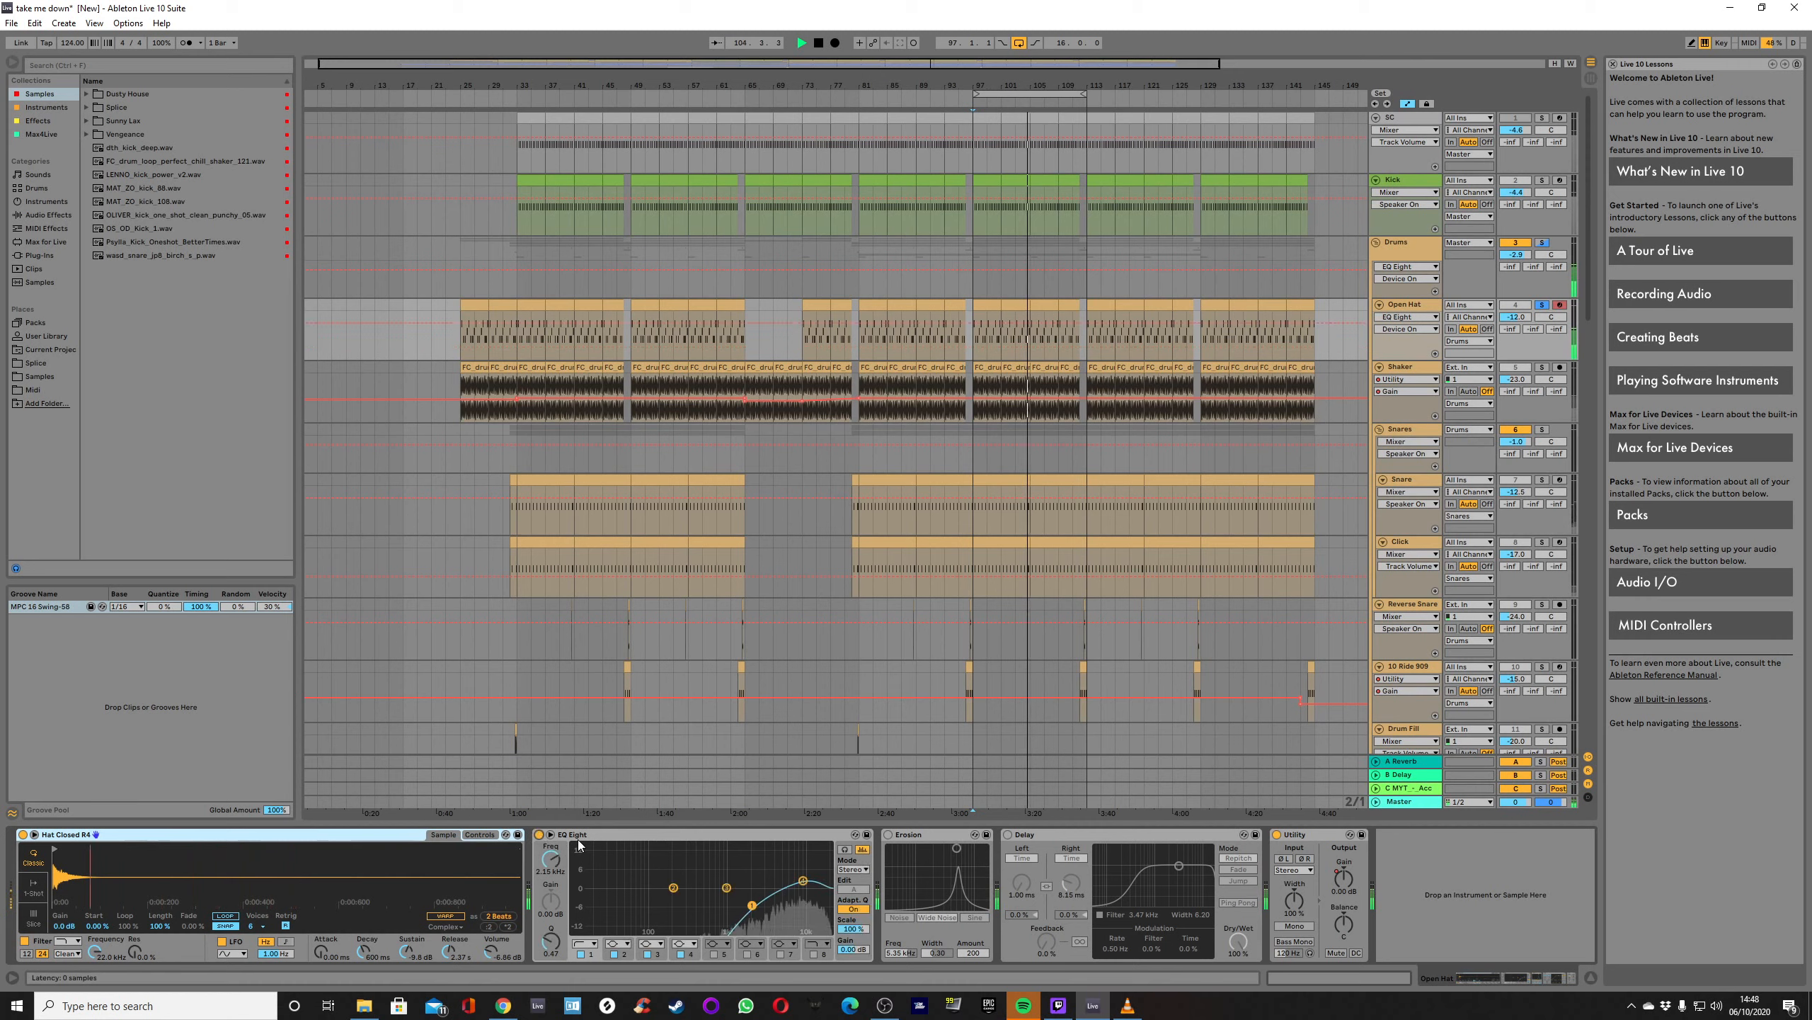
left_click(889, 837)
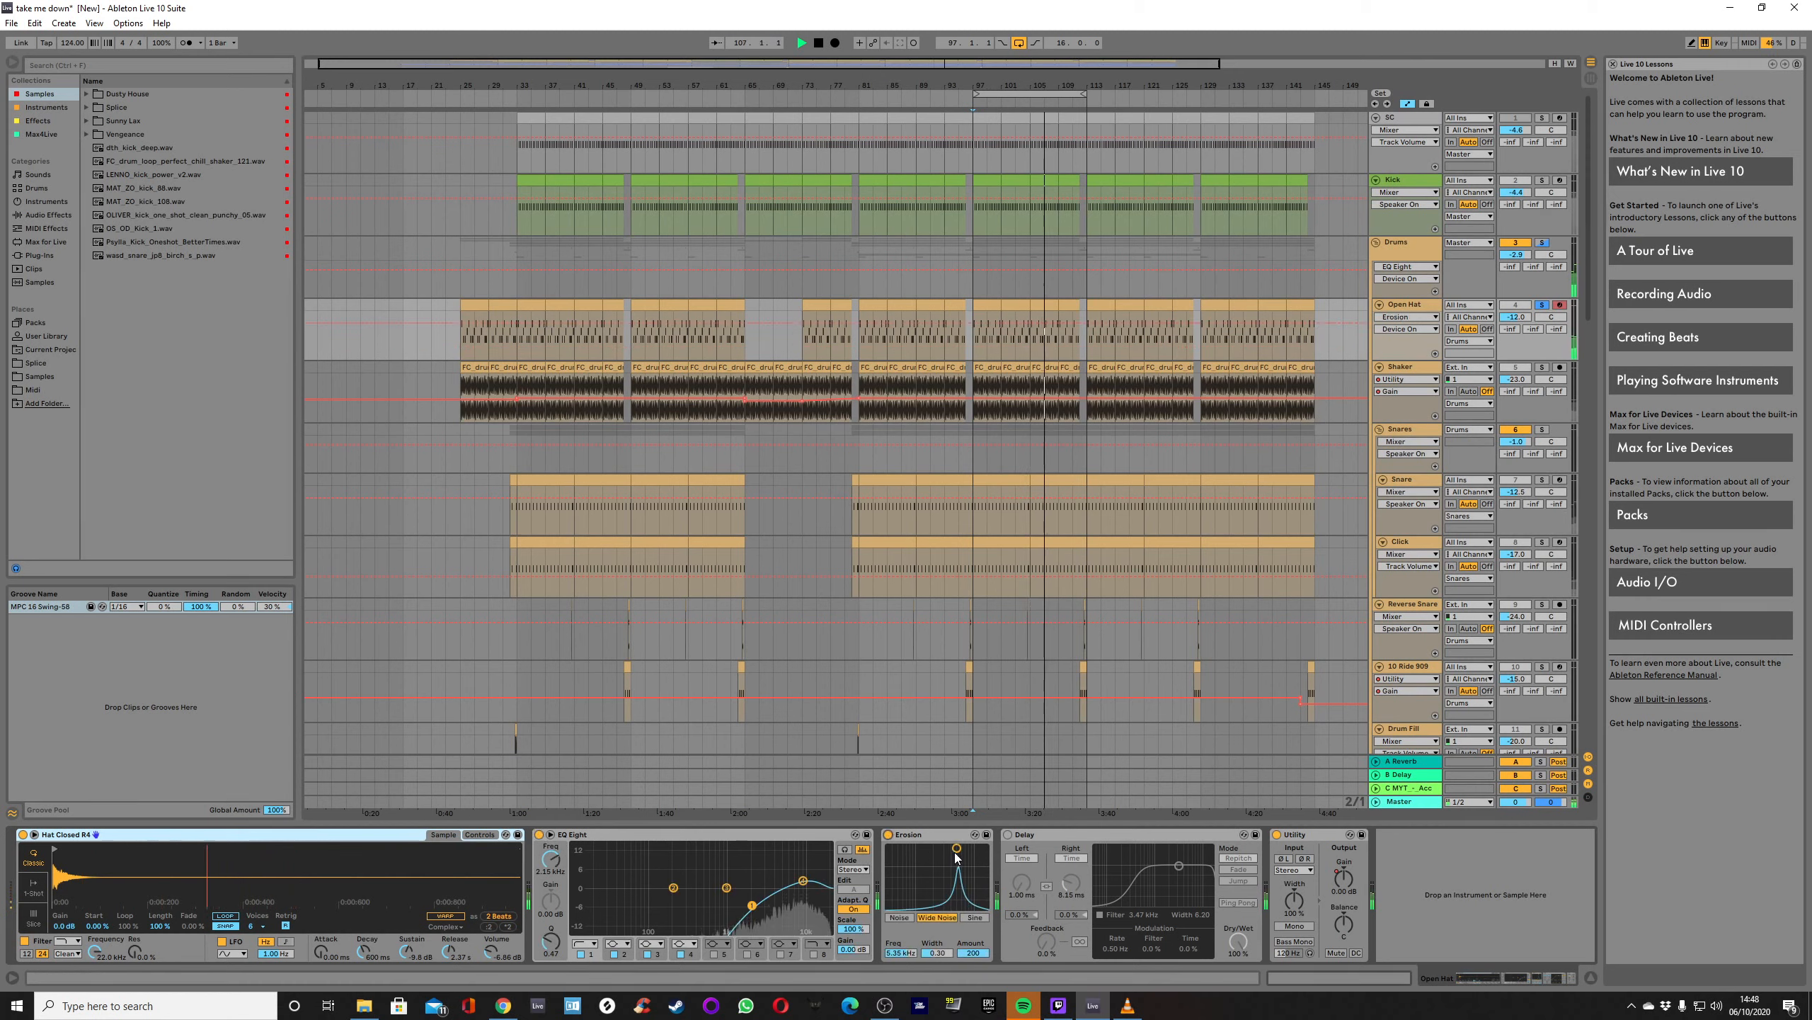
Try a different frequency and amount on the Open Hat's Erosion effect, and undo the change.
mouse_move(957, 848)
left_mouse_down()
mouse_move(956, 867)
mouse_move(900, 893)
mouse_move(953, 905)
mouse_move(957, 849)
left_mouse_up()
left_click(34, 23)
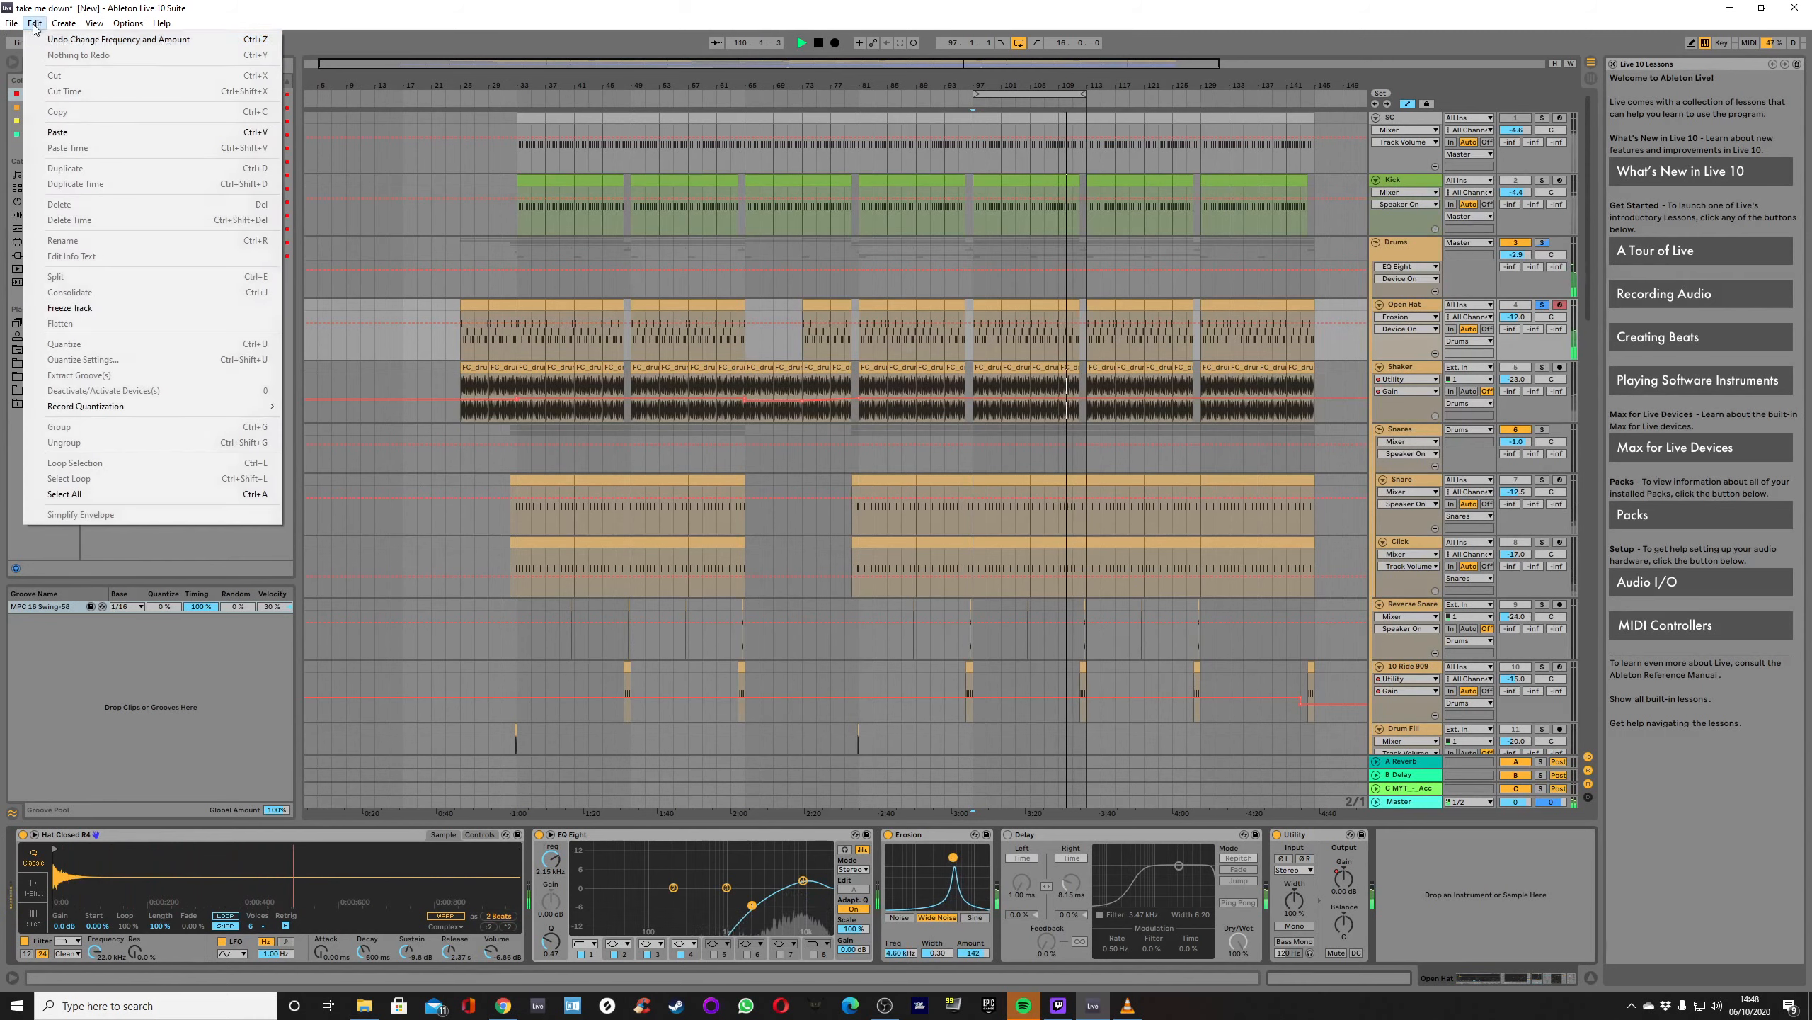
left_click(51, 39)
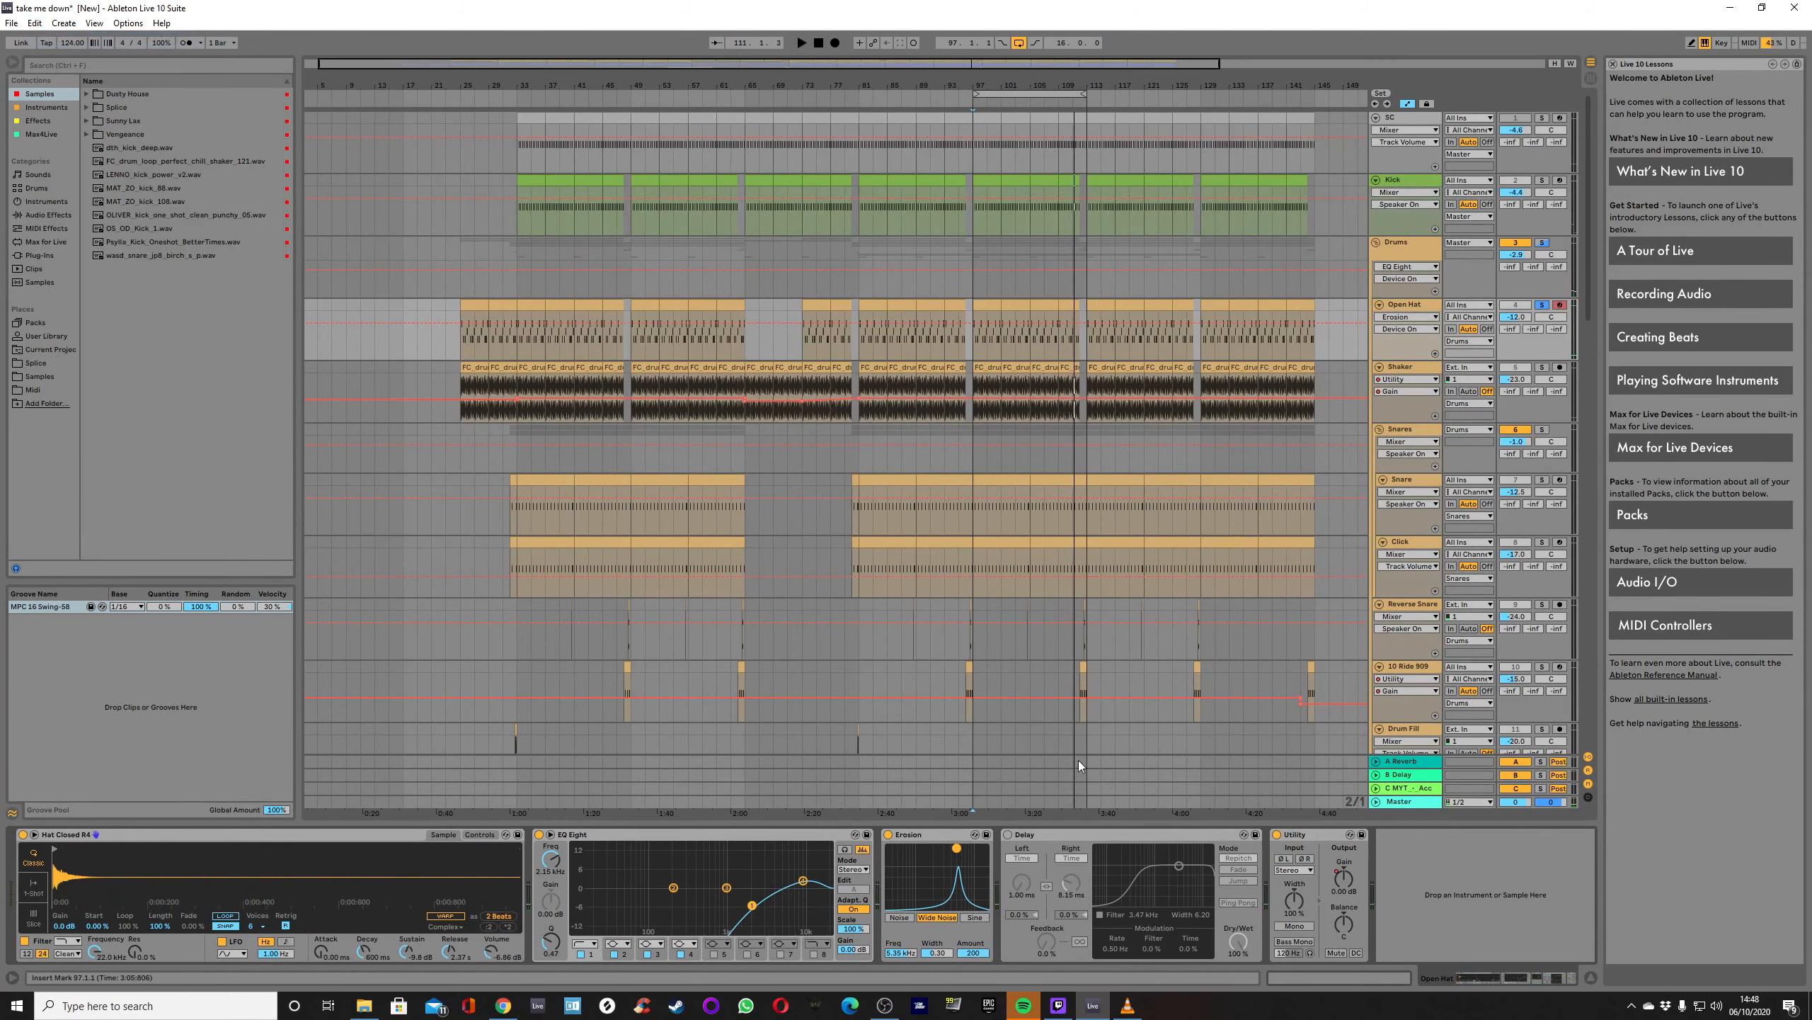
Re-enable the Open Hat's Delay, and play the loop with it bypassed and switched back on to compare.
left_click(1008, 835)
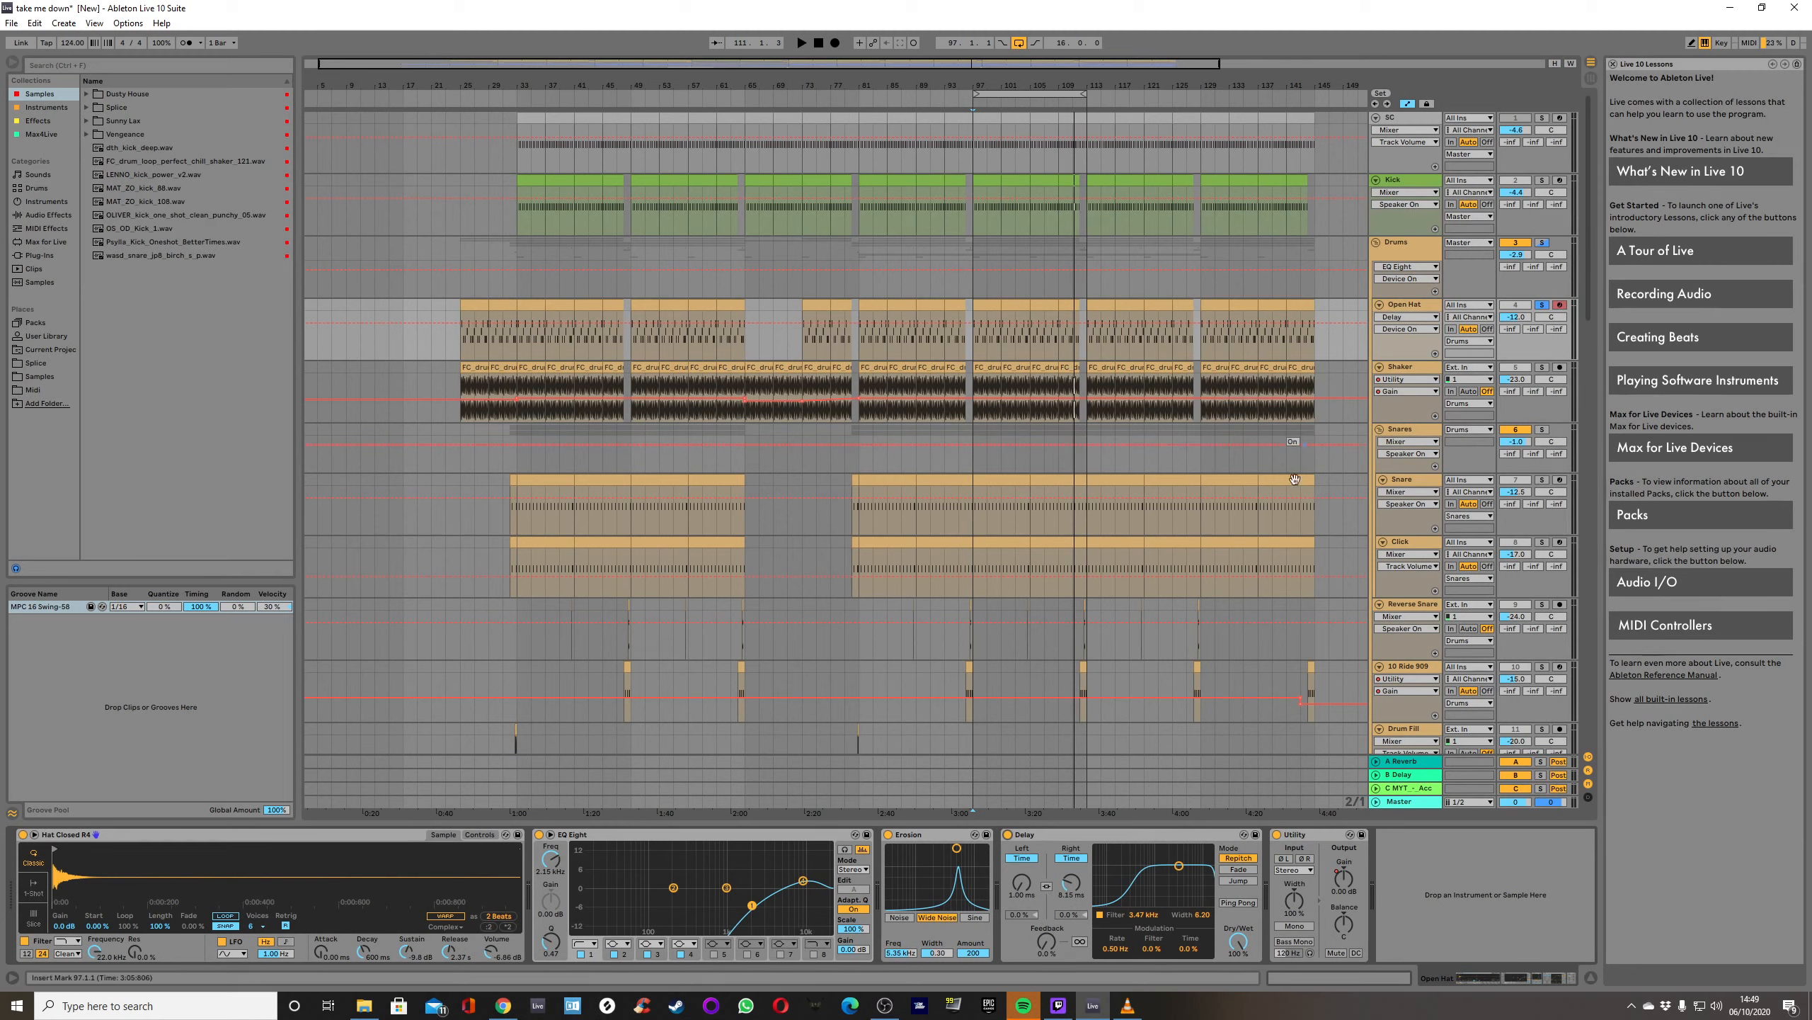
left_click(1007, 834)
key("space")
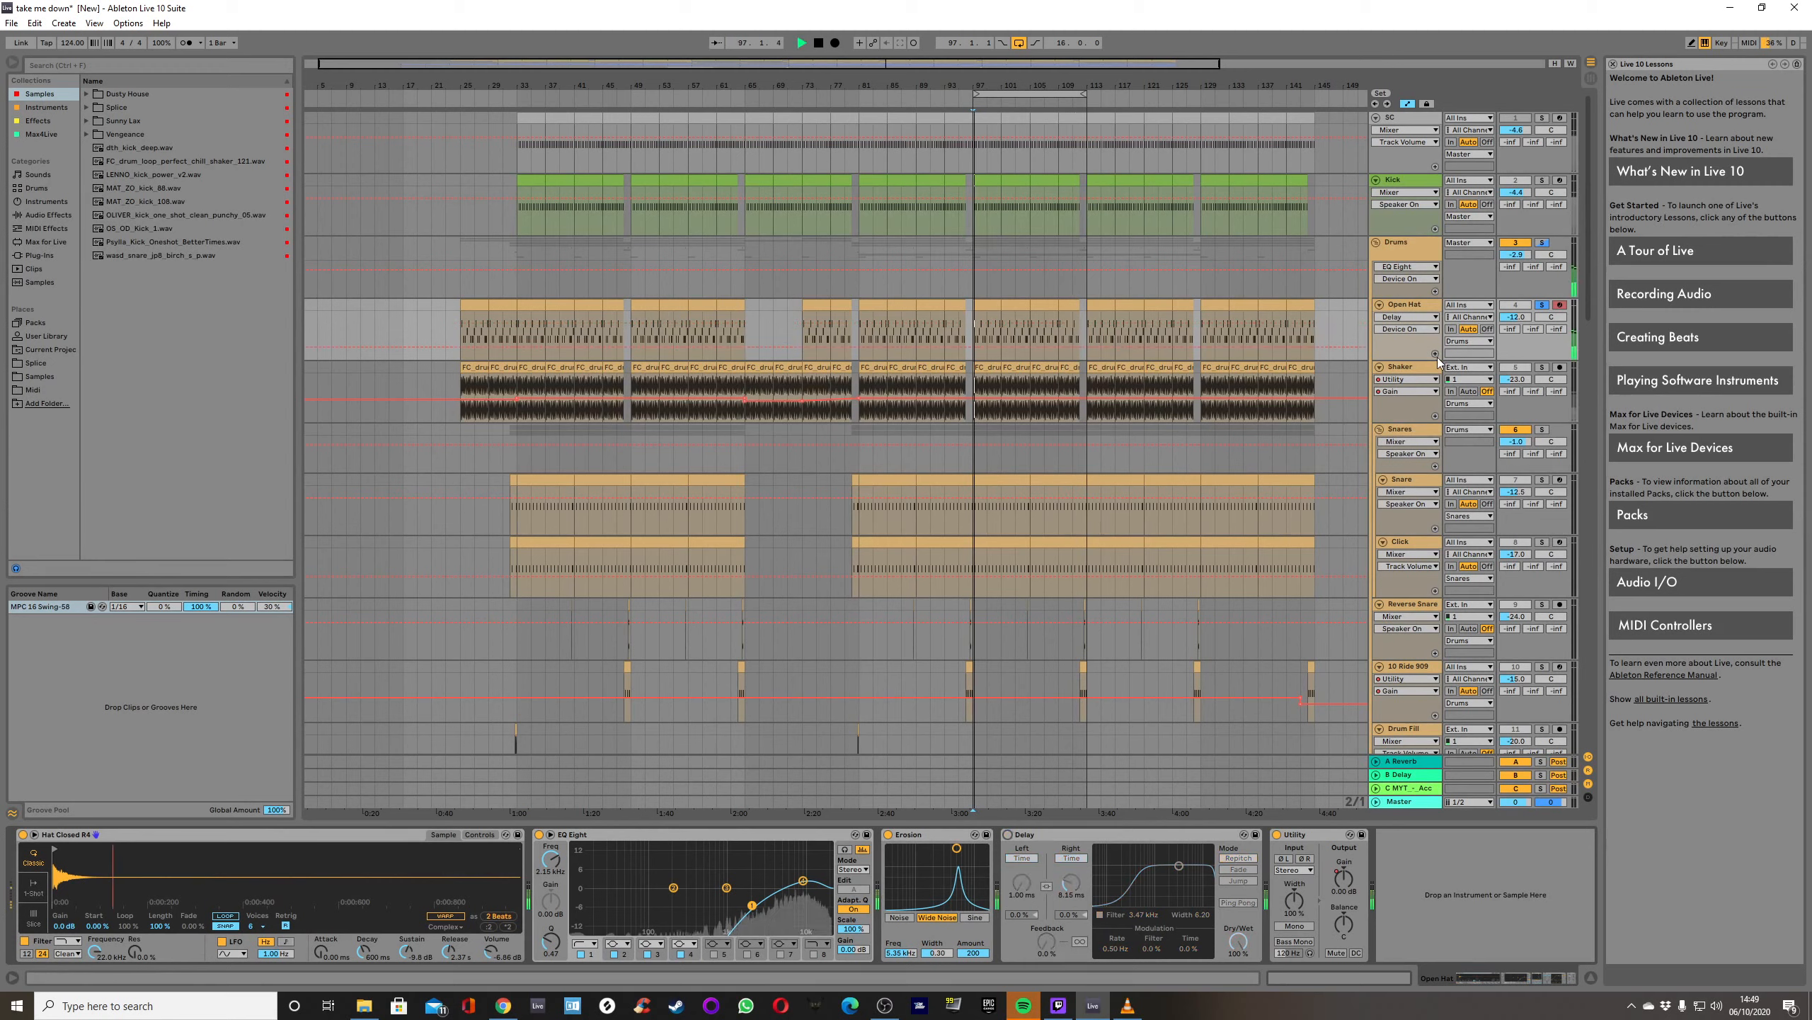
left_click(1008, 835)
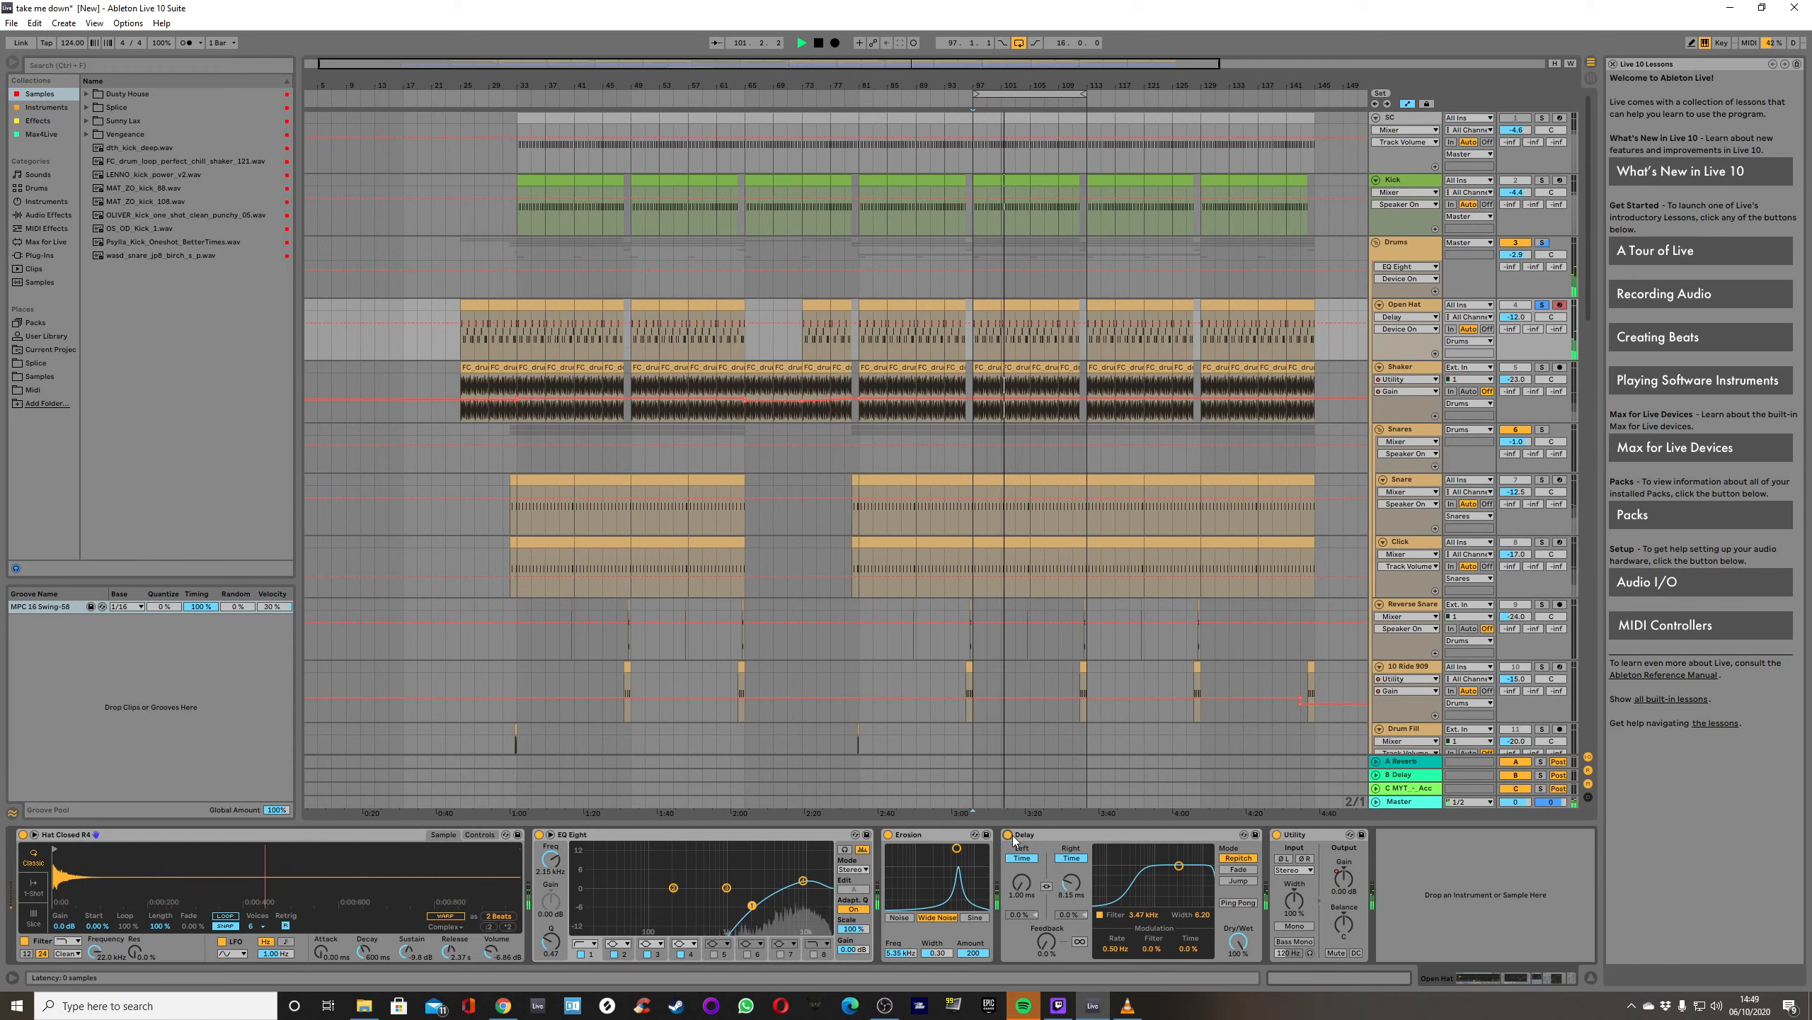
Bypass the Open Hat's Erosion, unsolo the track and re-enable Erosion to compare the sound in the full mix, and stop playback.
left_click(888, 834)
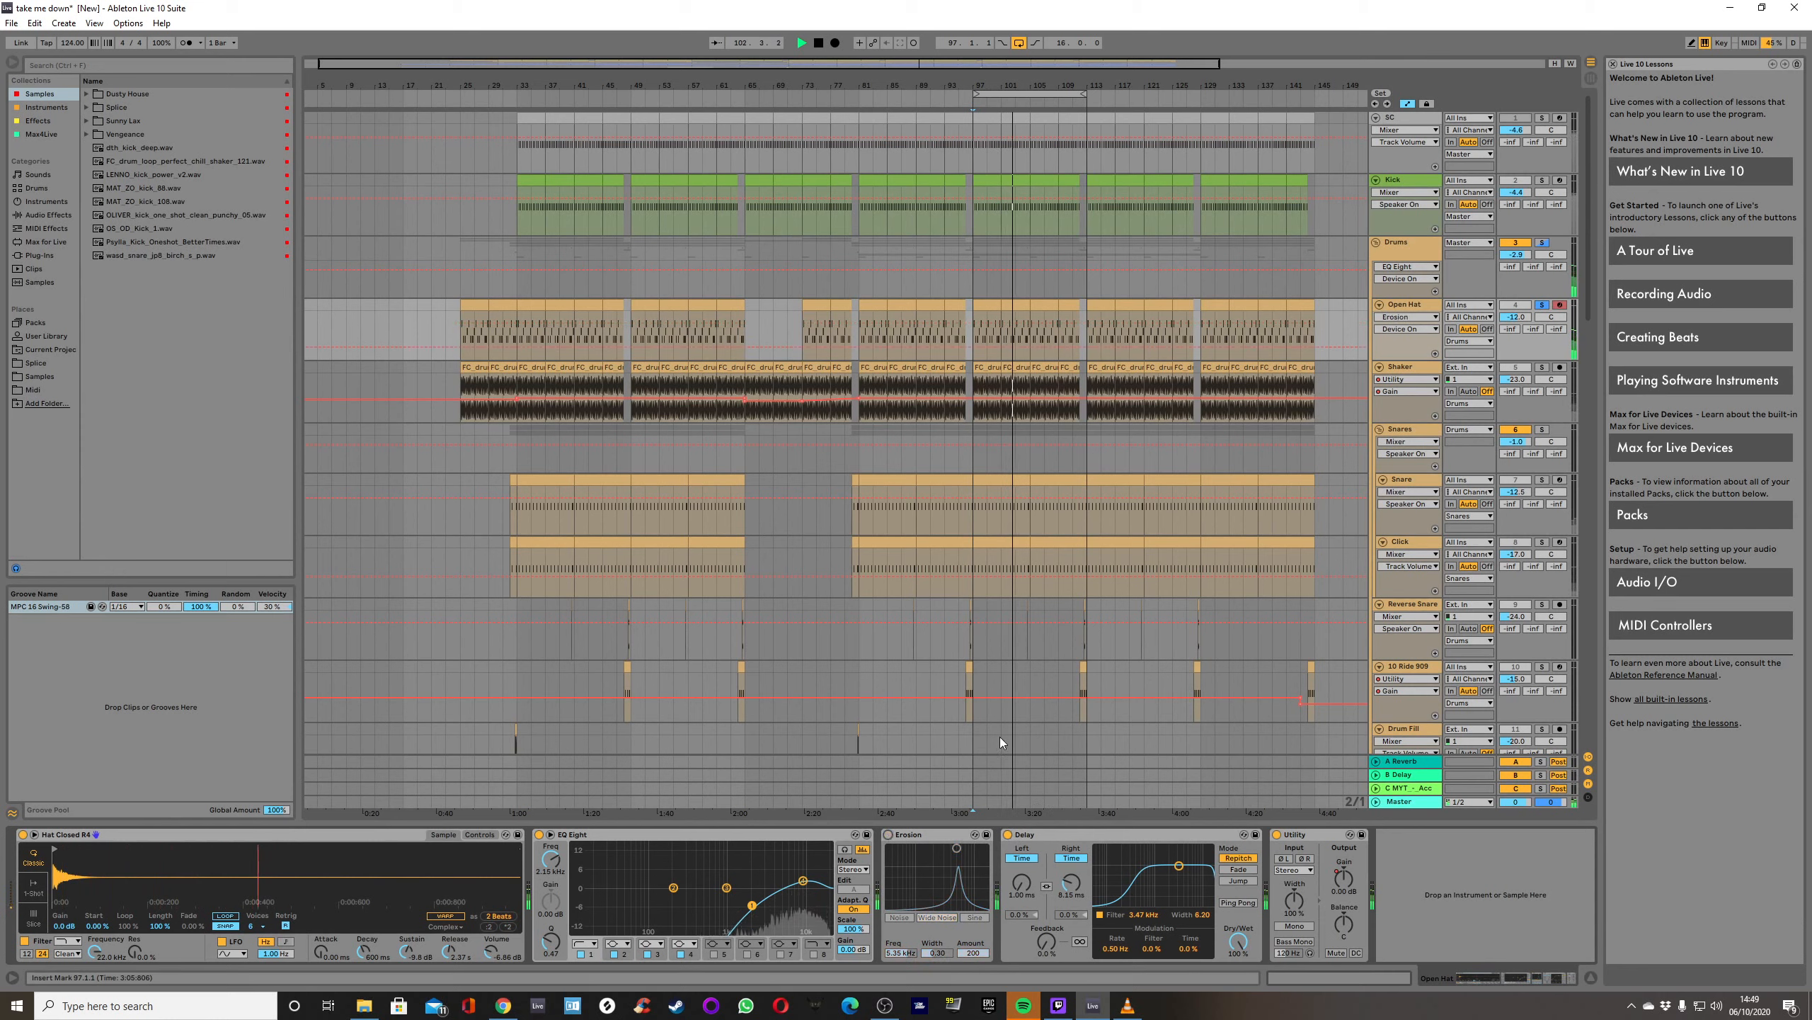
left_click(1542, 305)
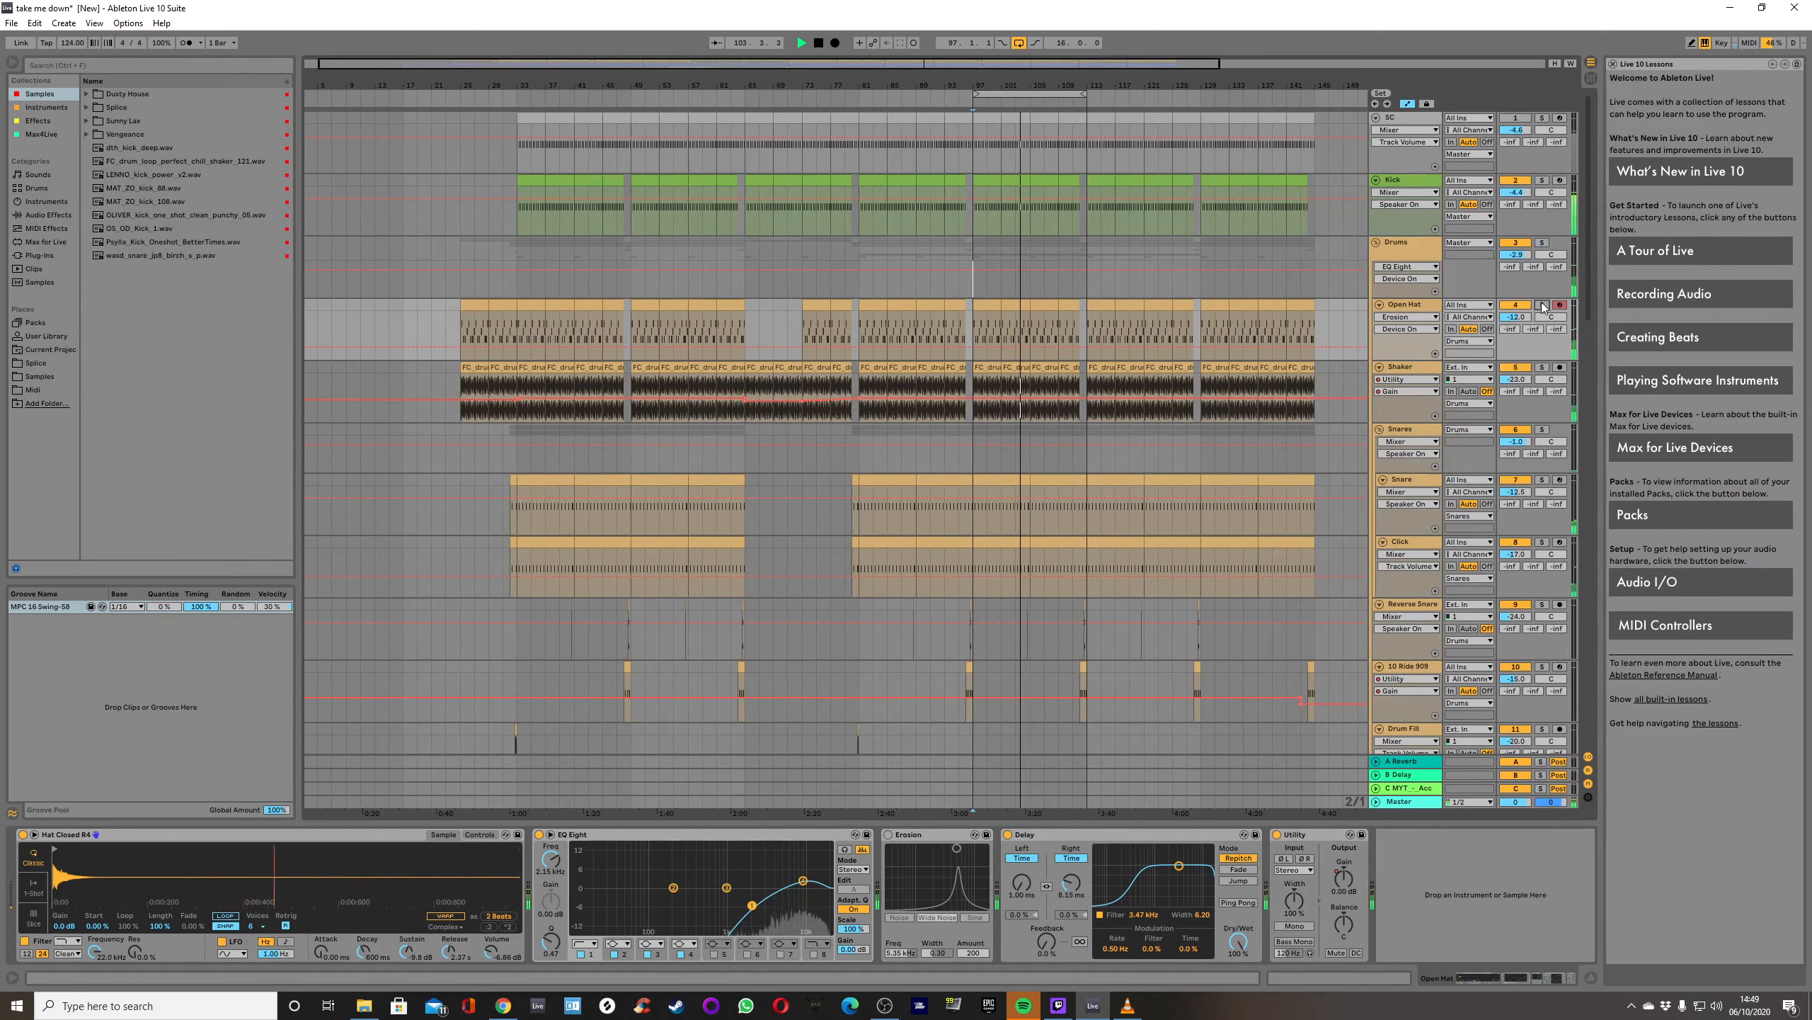
left_click(888, 835)
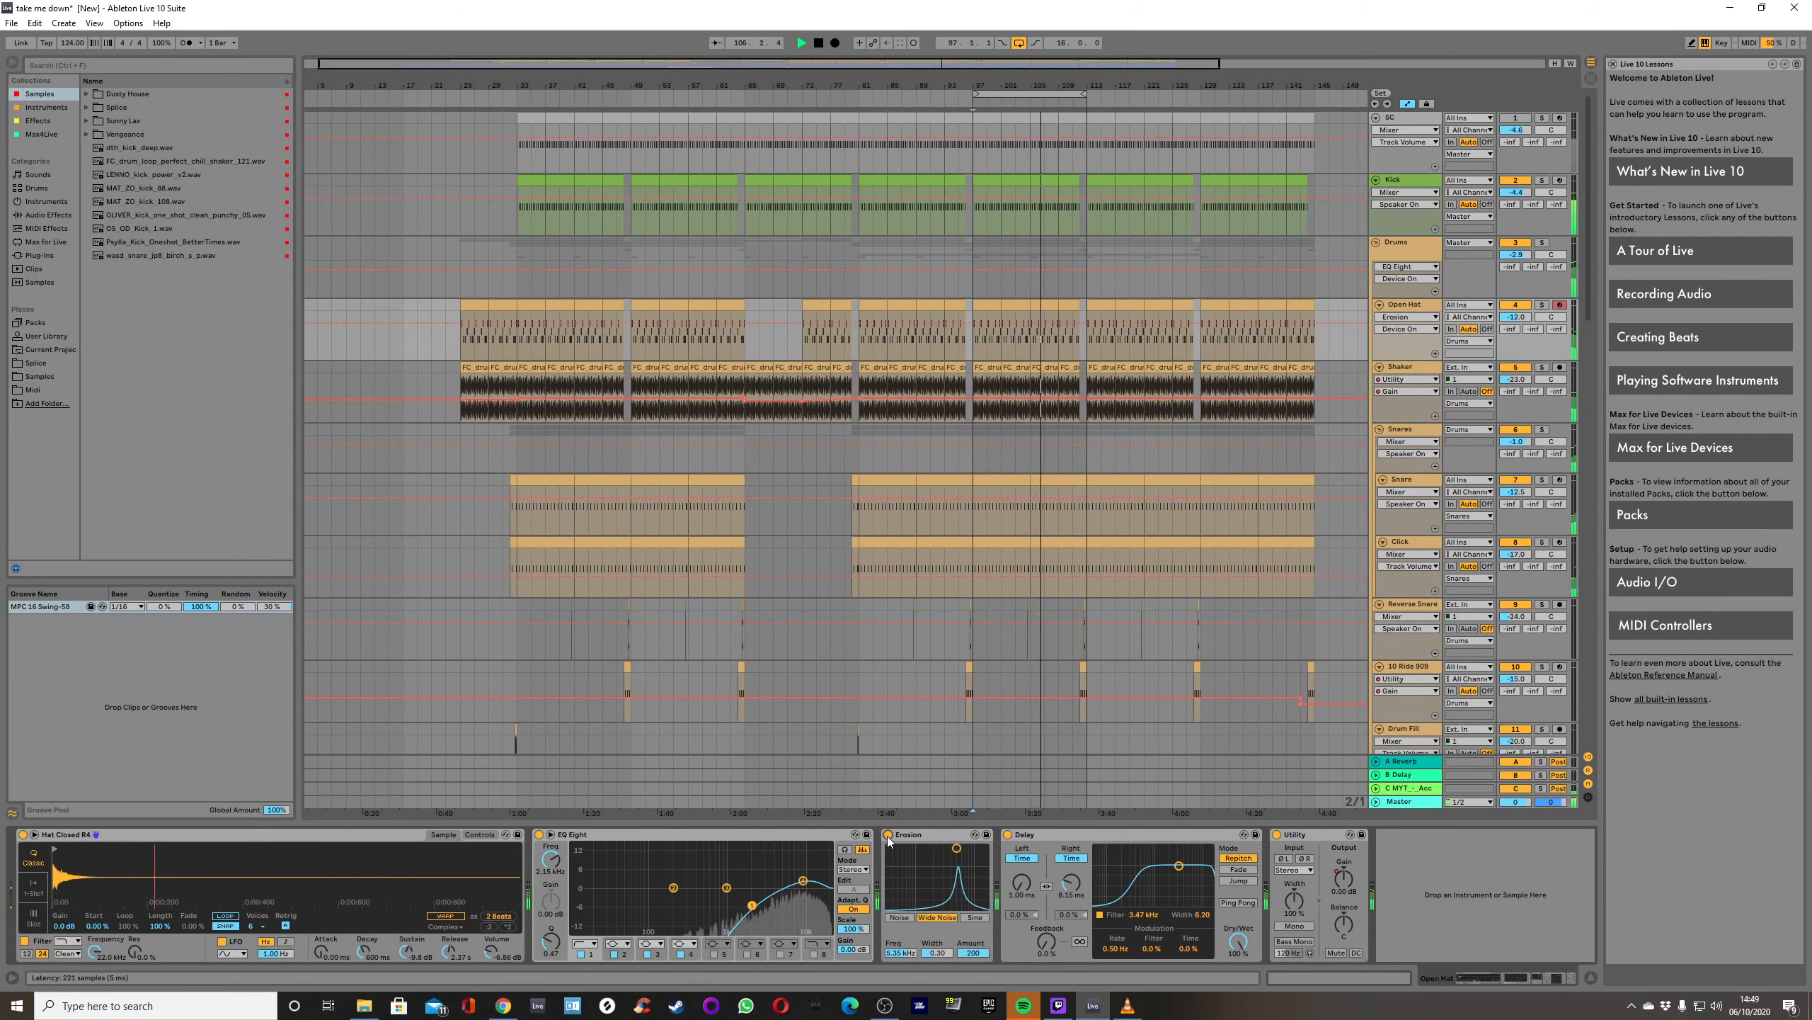
key("space")
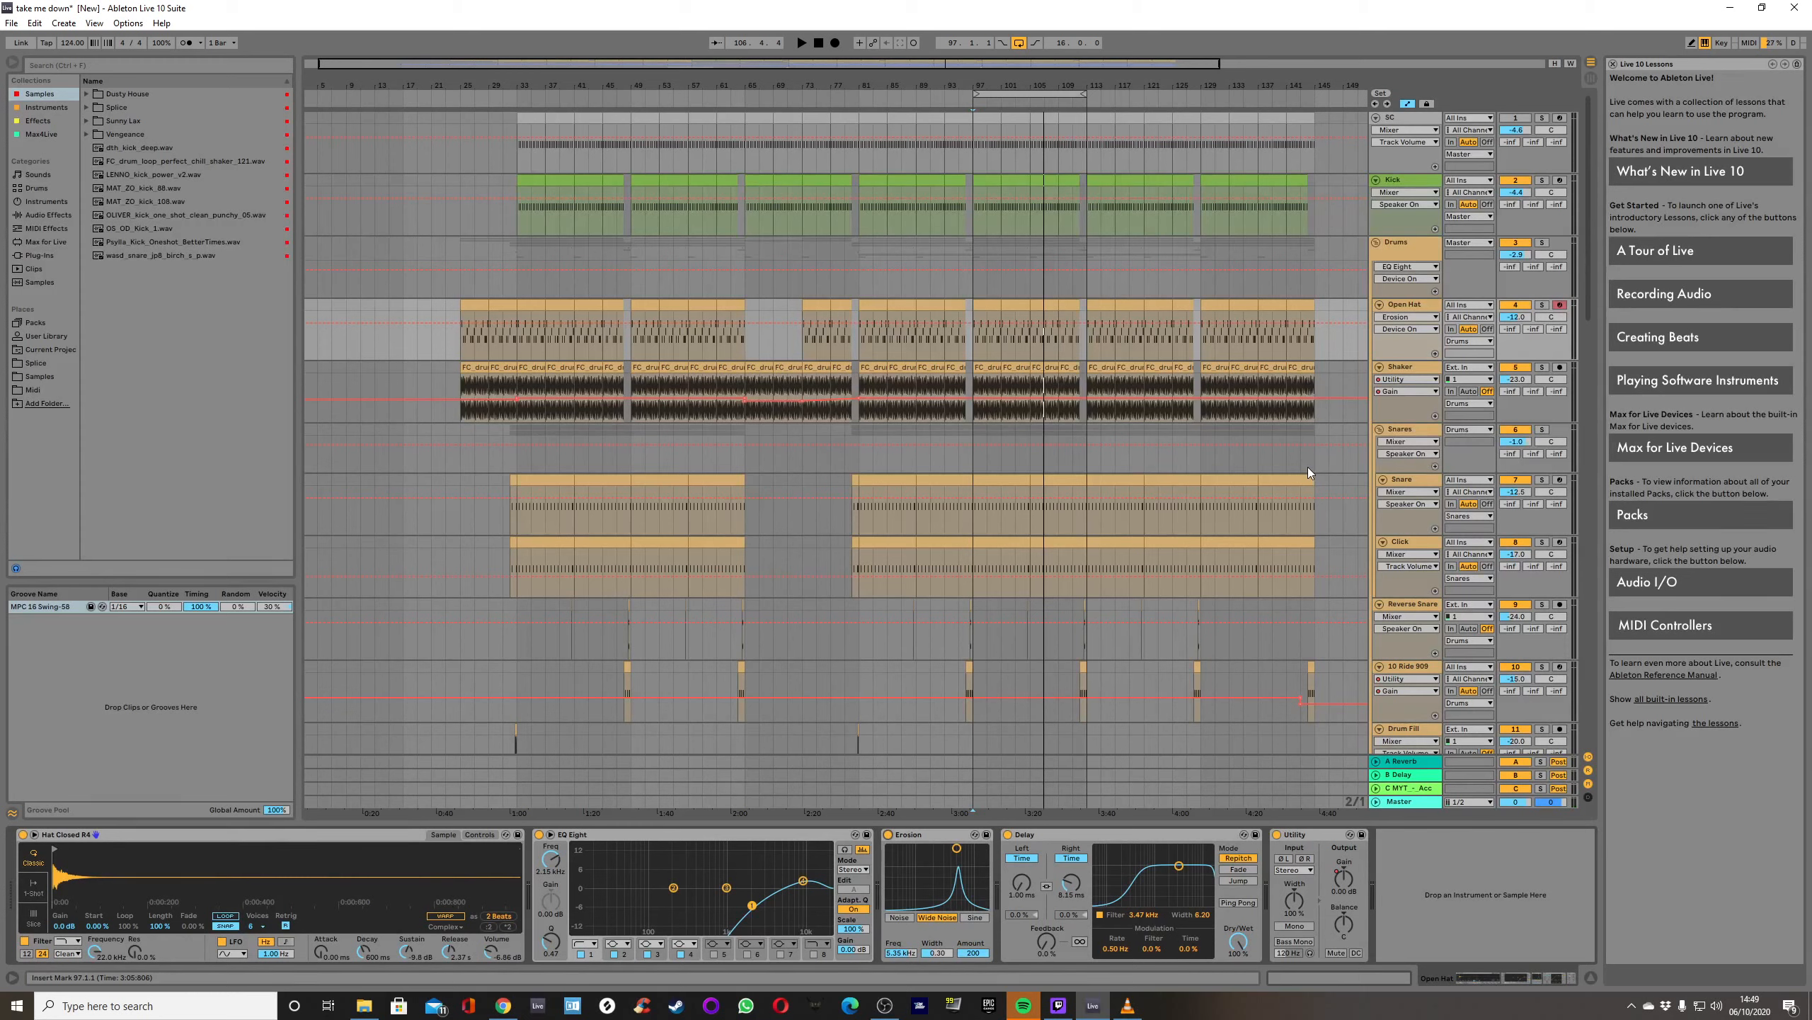
Display the Shaker track's device chain, and solo the track and play it from bar 97.
left_click(1400, 373)
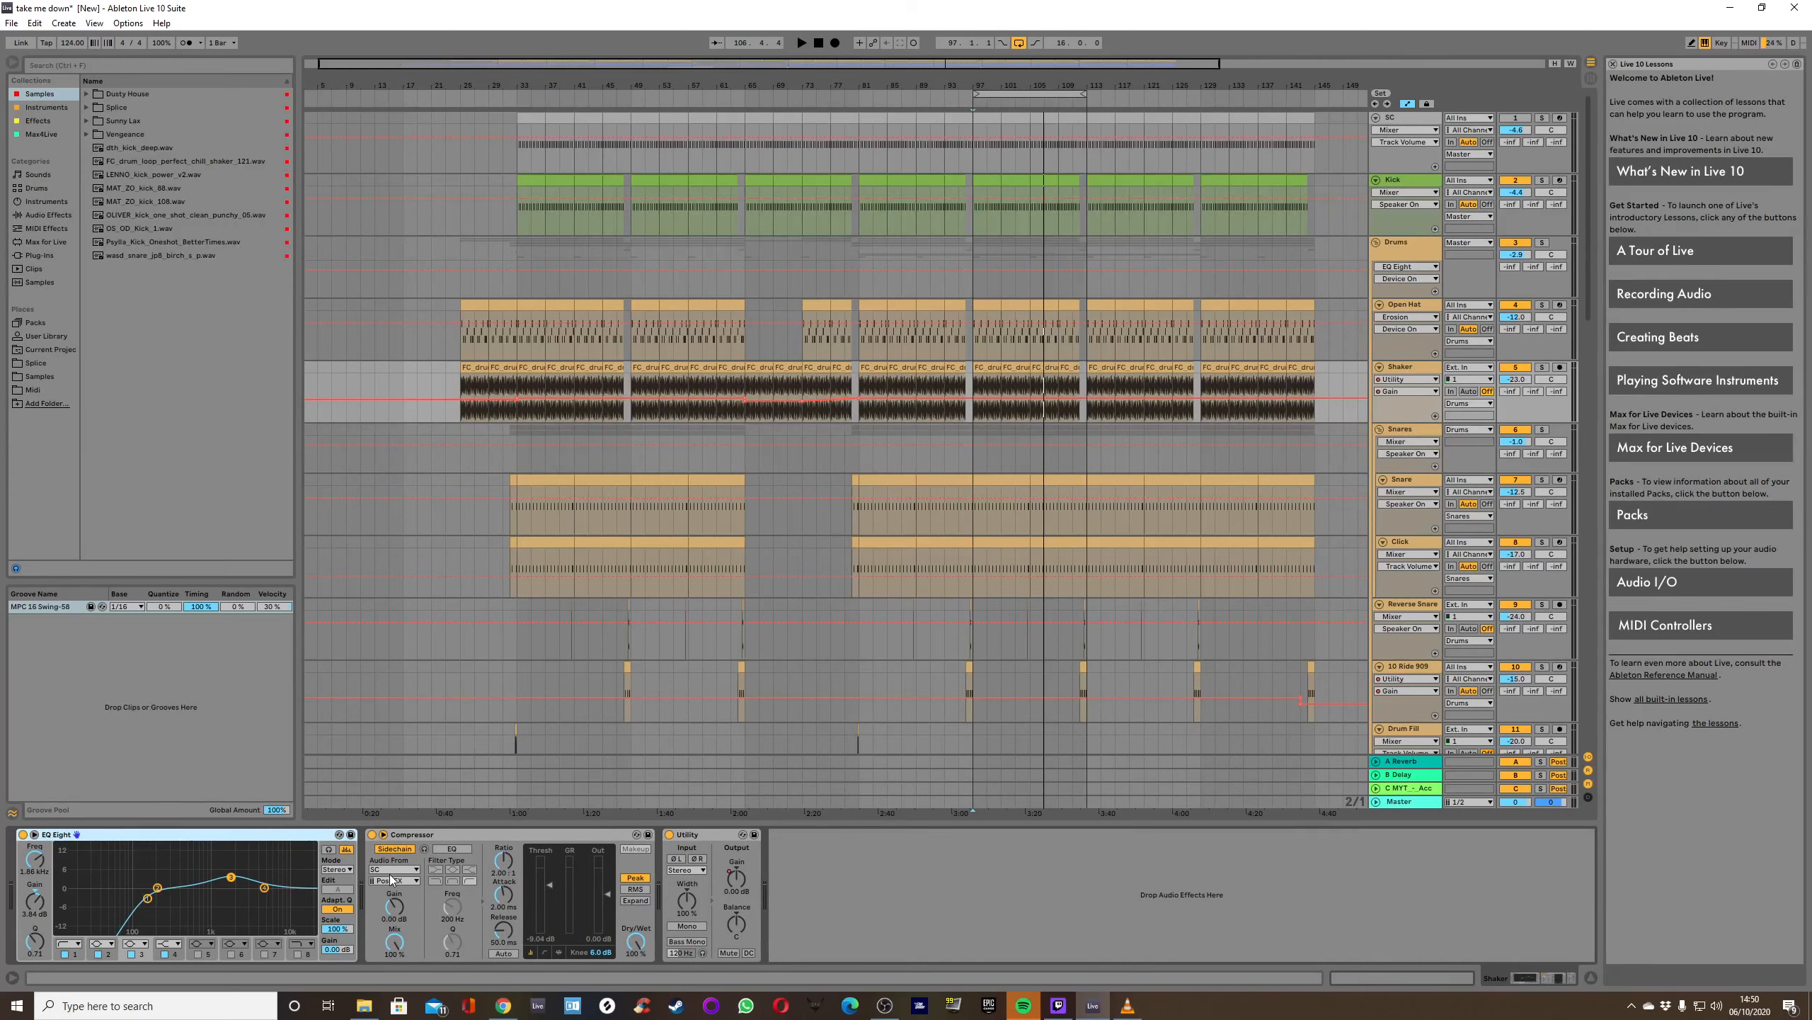
left_click(1542, 366)
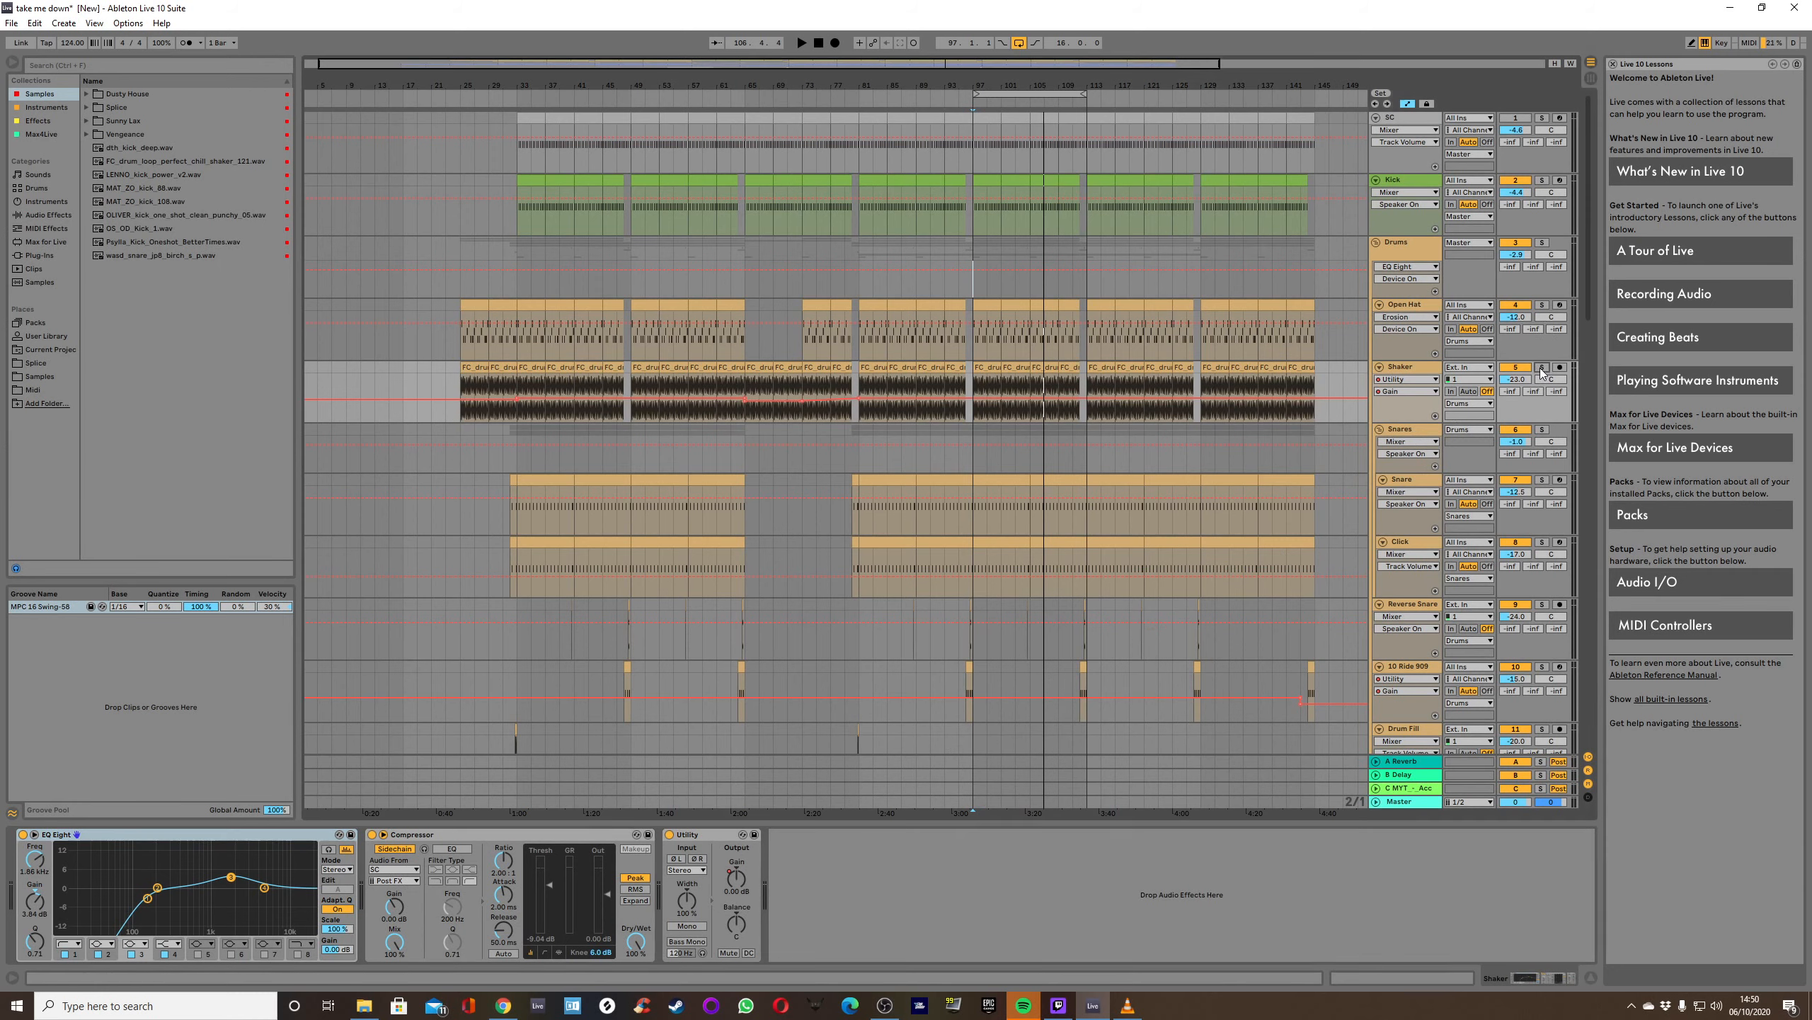
key("space")
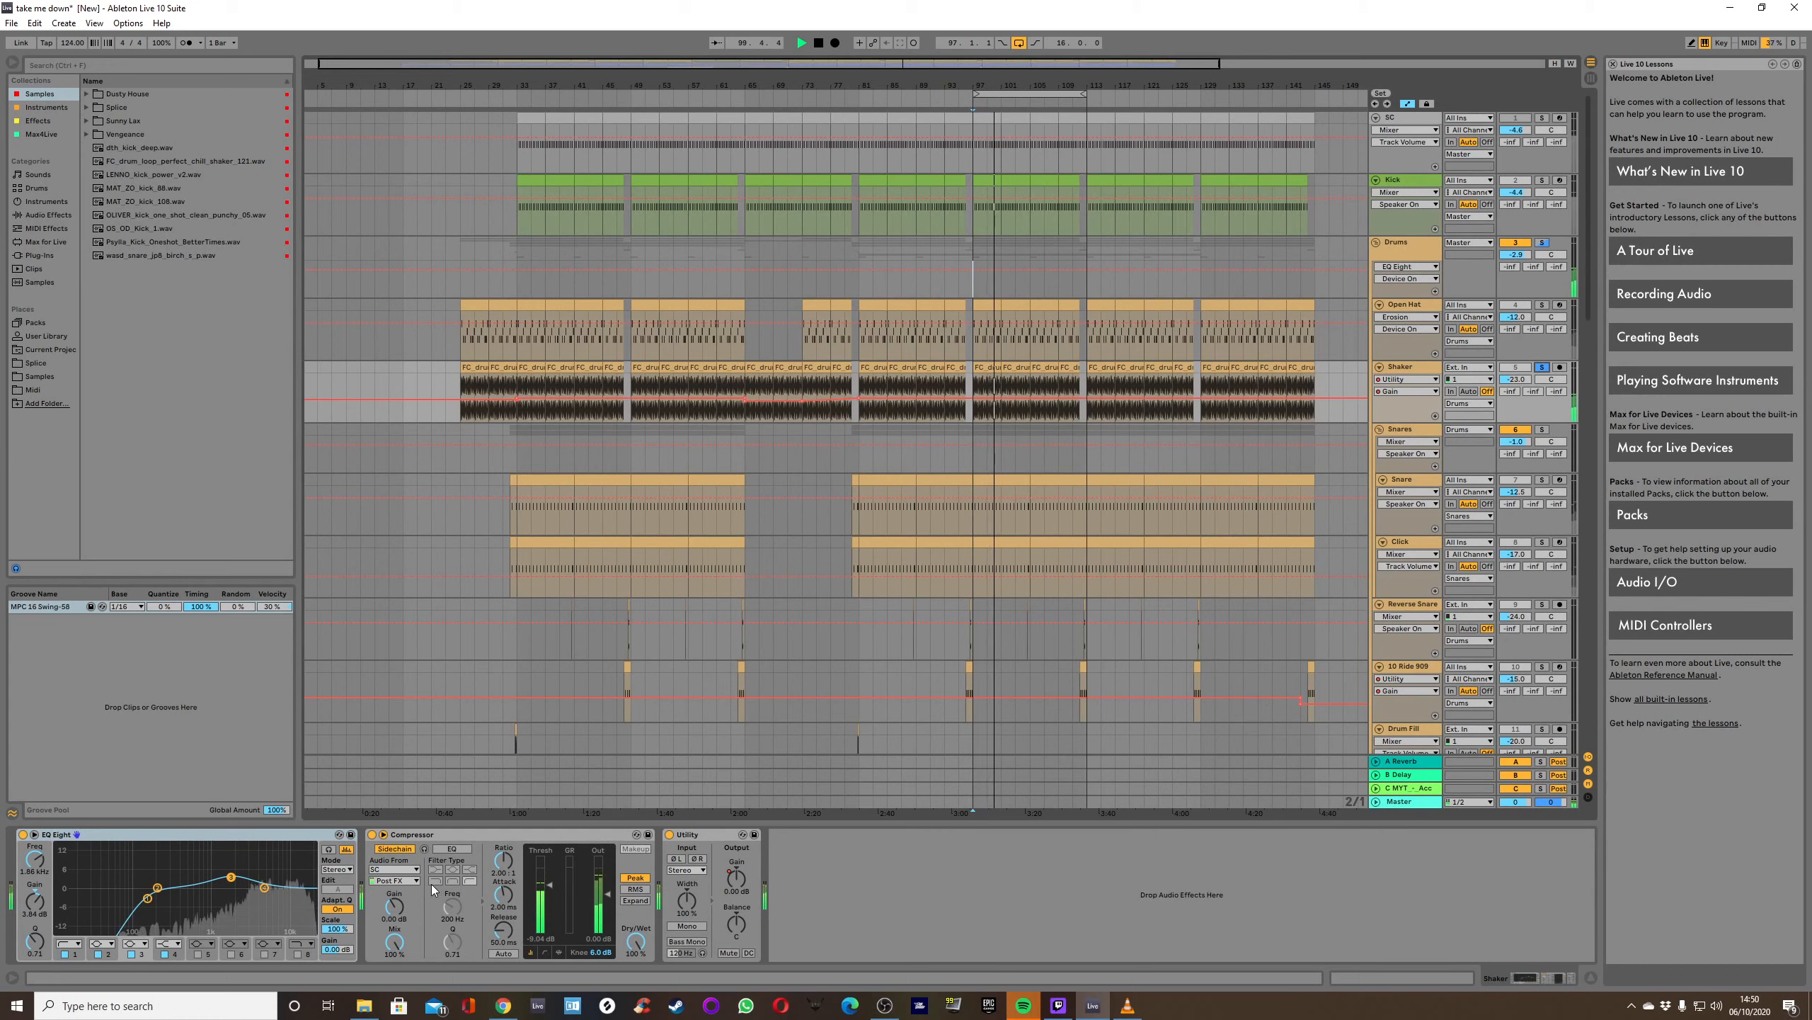
Bypass and re-enable the Shaker's sidechain Compressor to compare the sound, and stop playback.
left_click(372, 834)
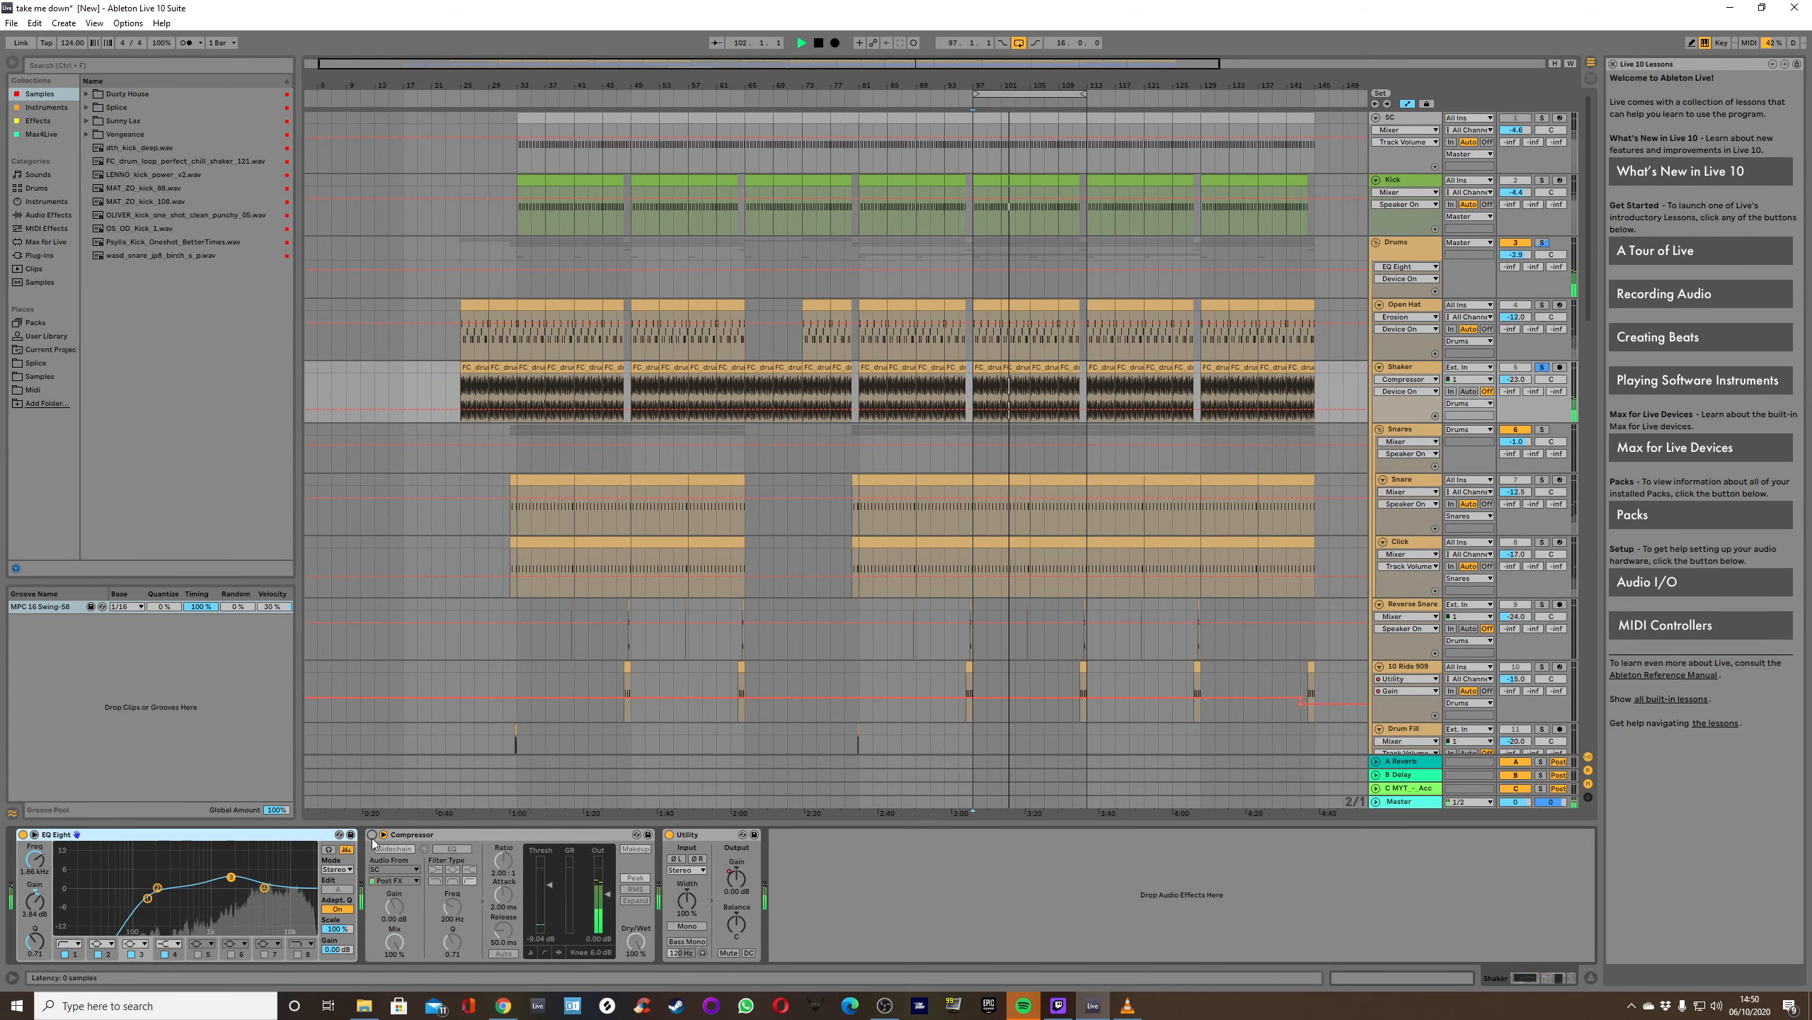
left_click(372, 835)
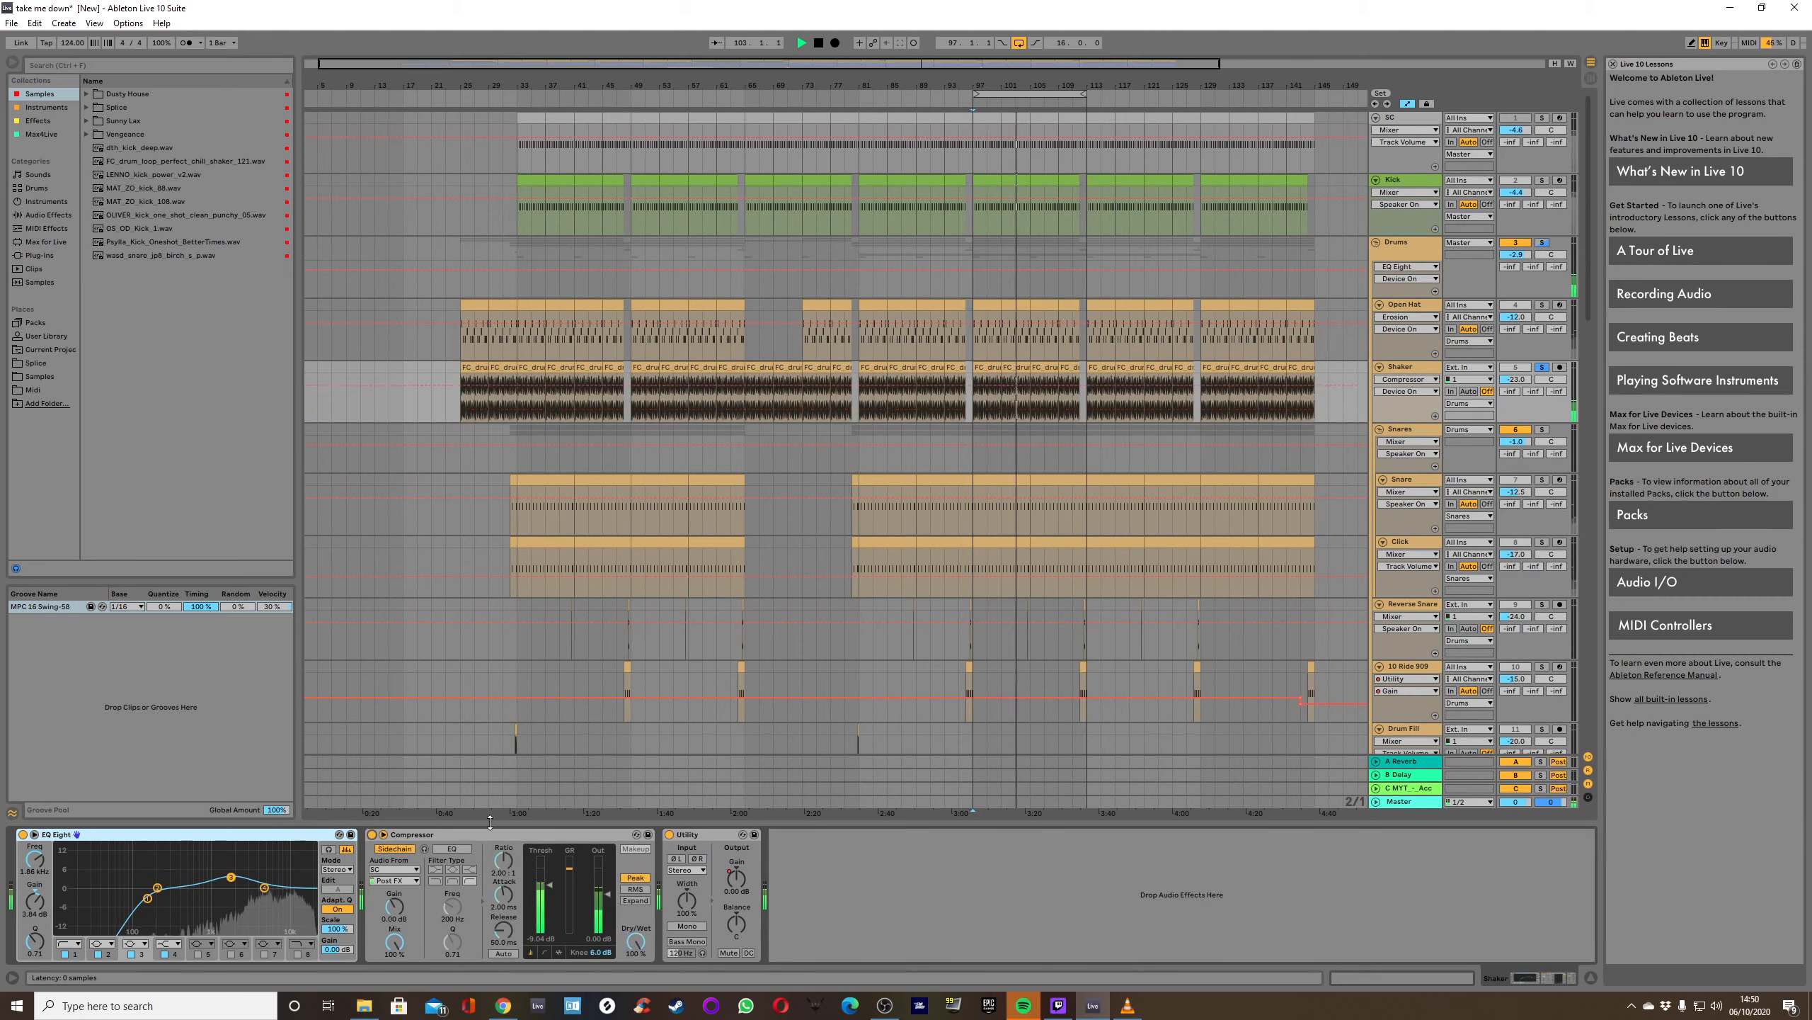
key("space")
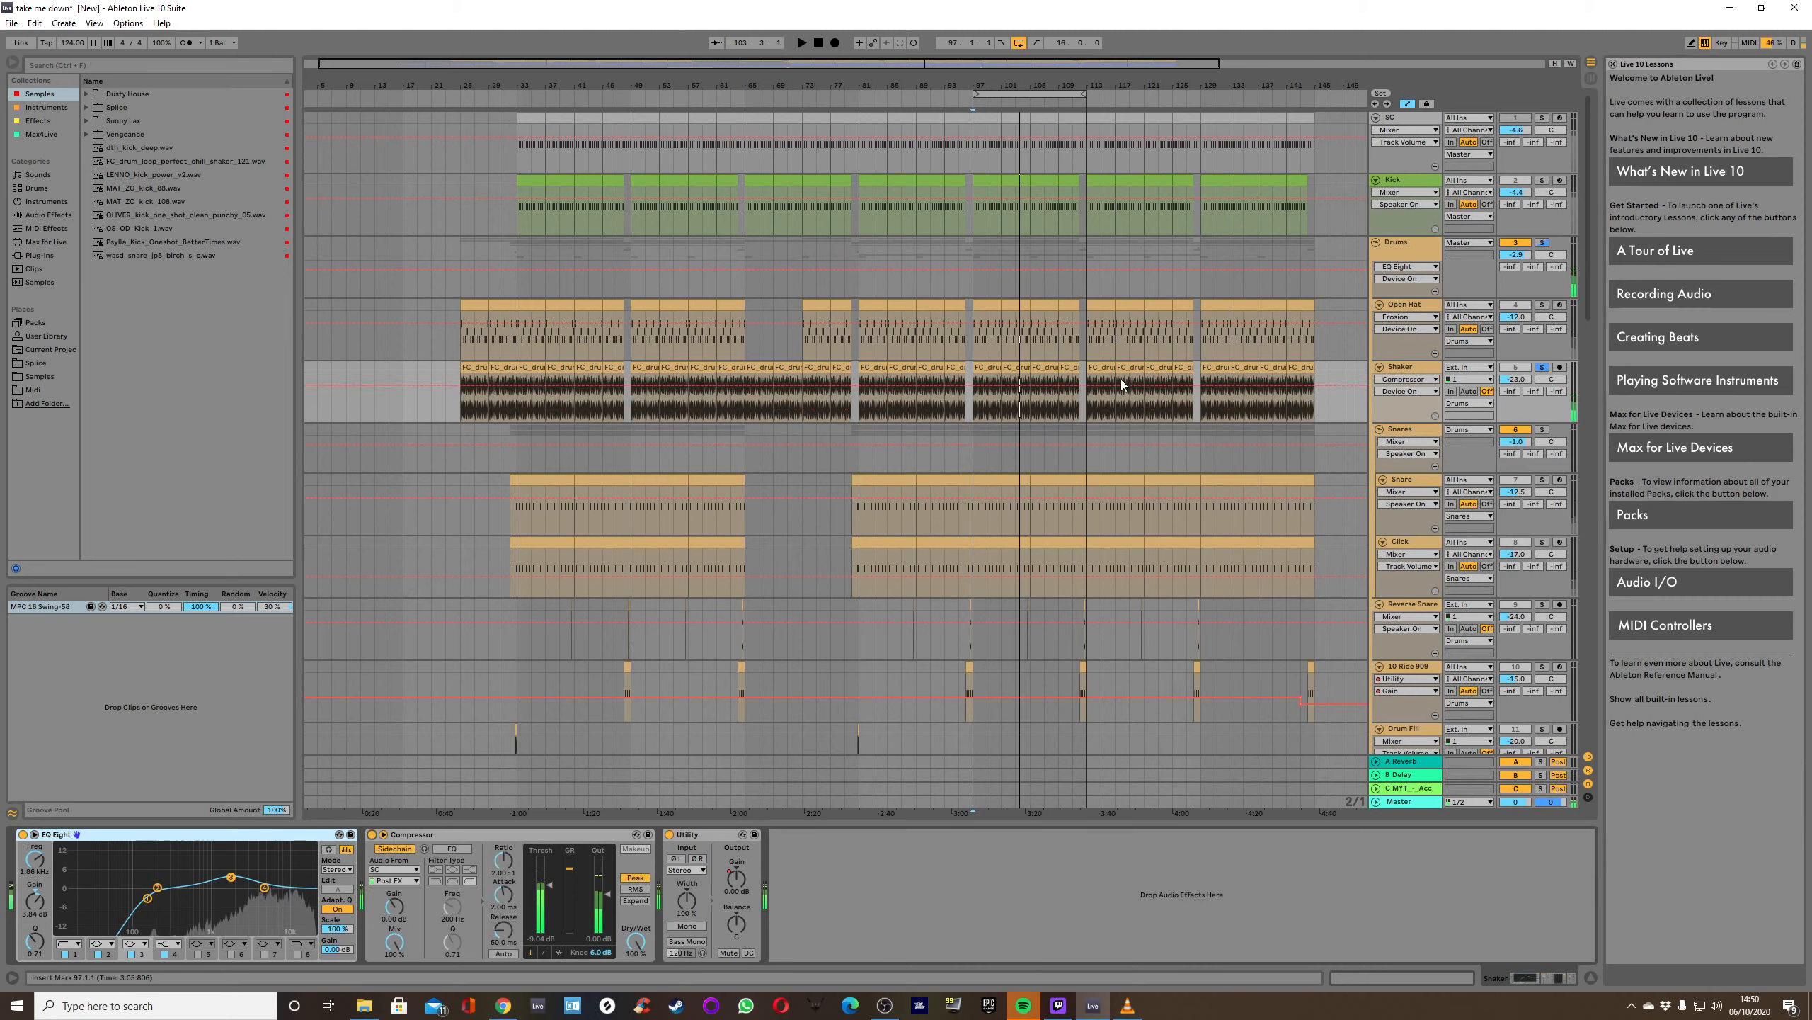
Open the Open Hat clip and the Shaker clip at bar 97 to examine their groove settings.
left_click(987, 308)
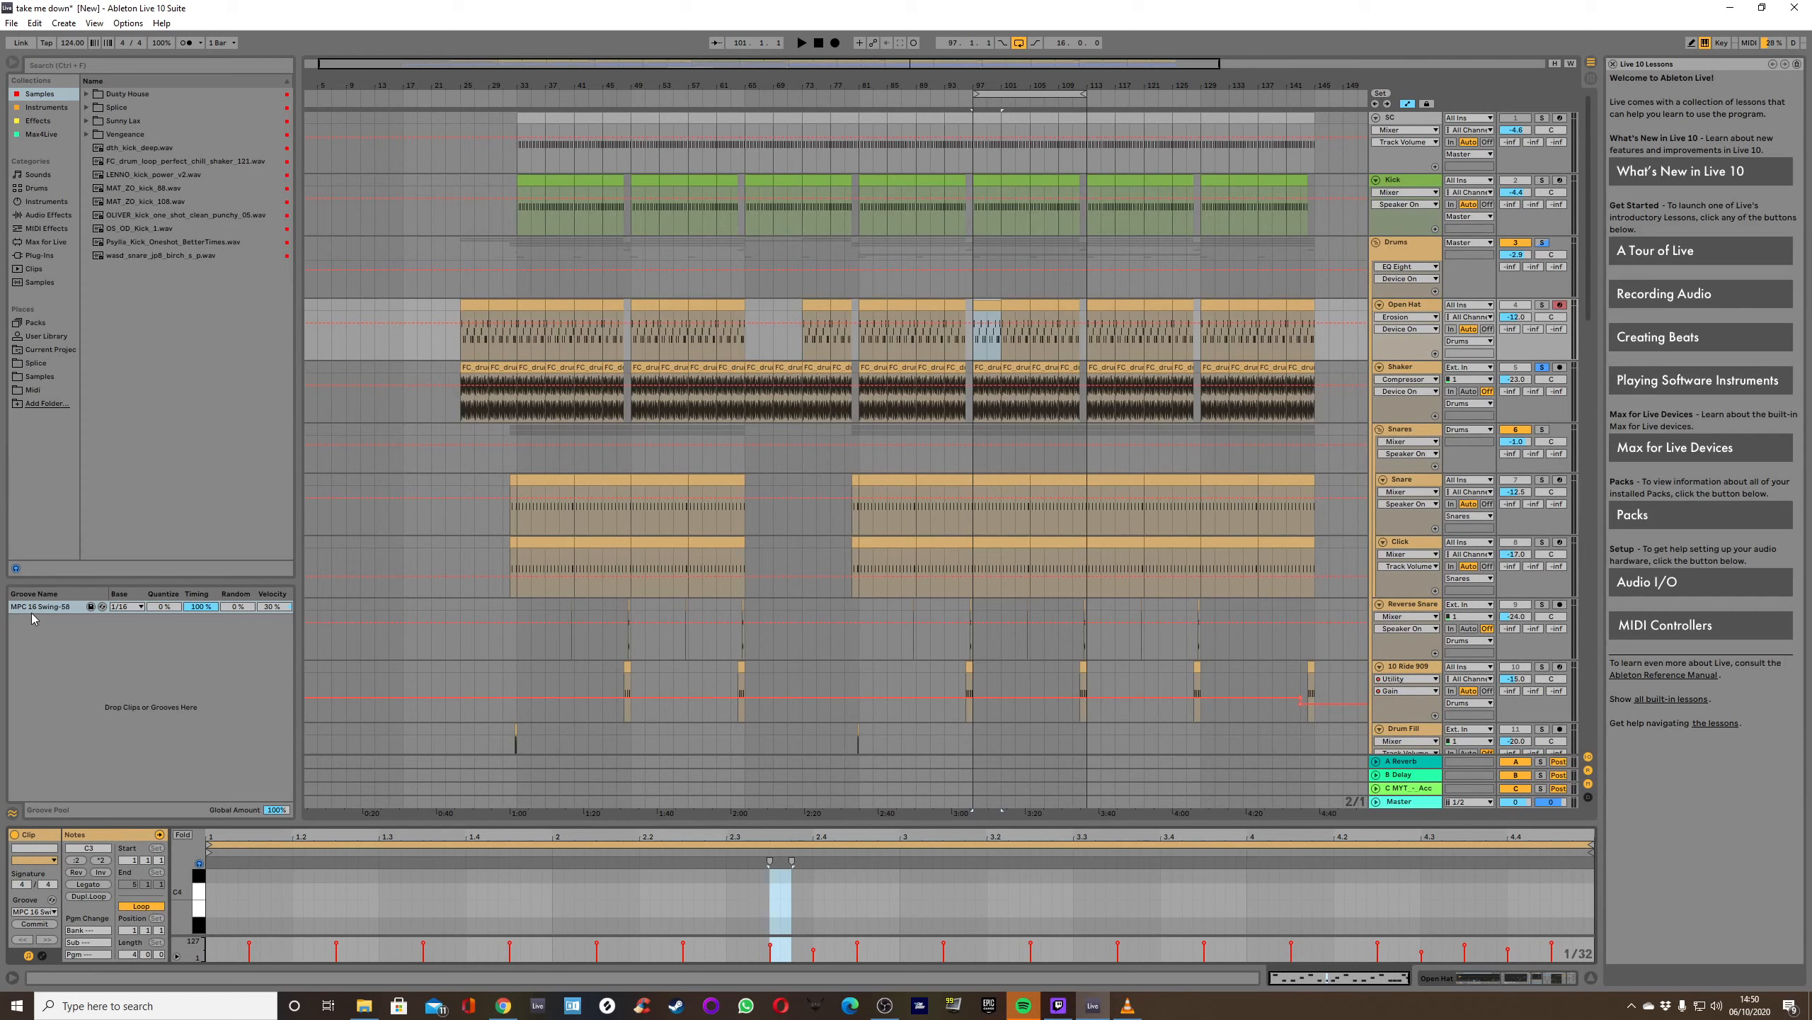
left_click(991, 369)
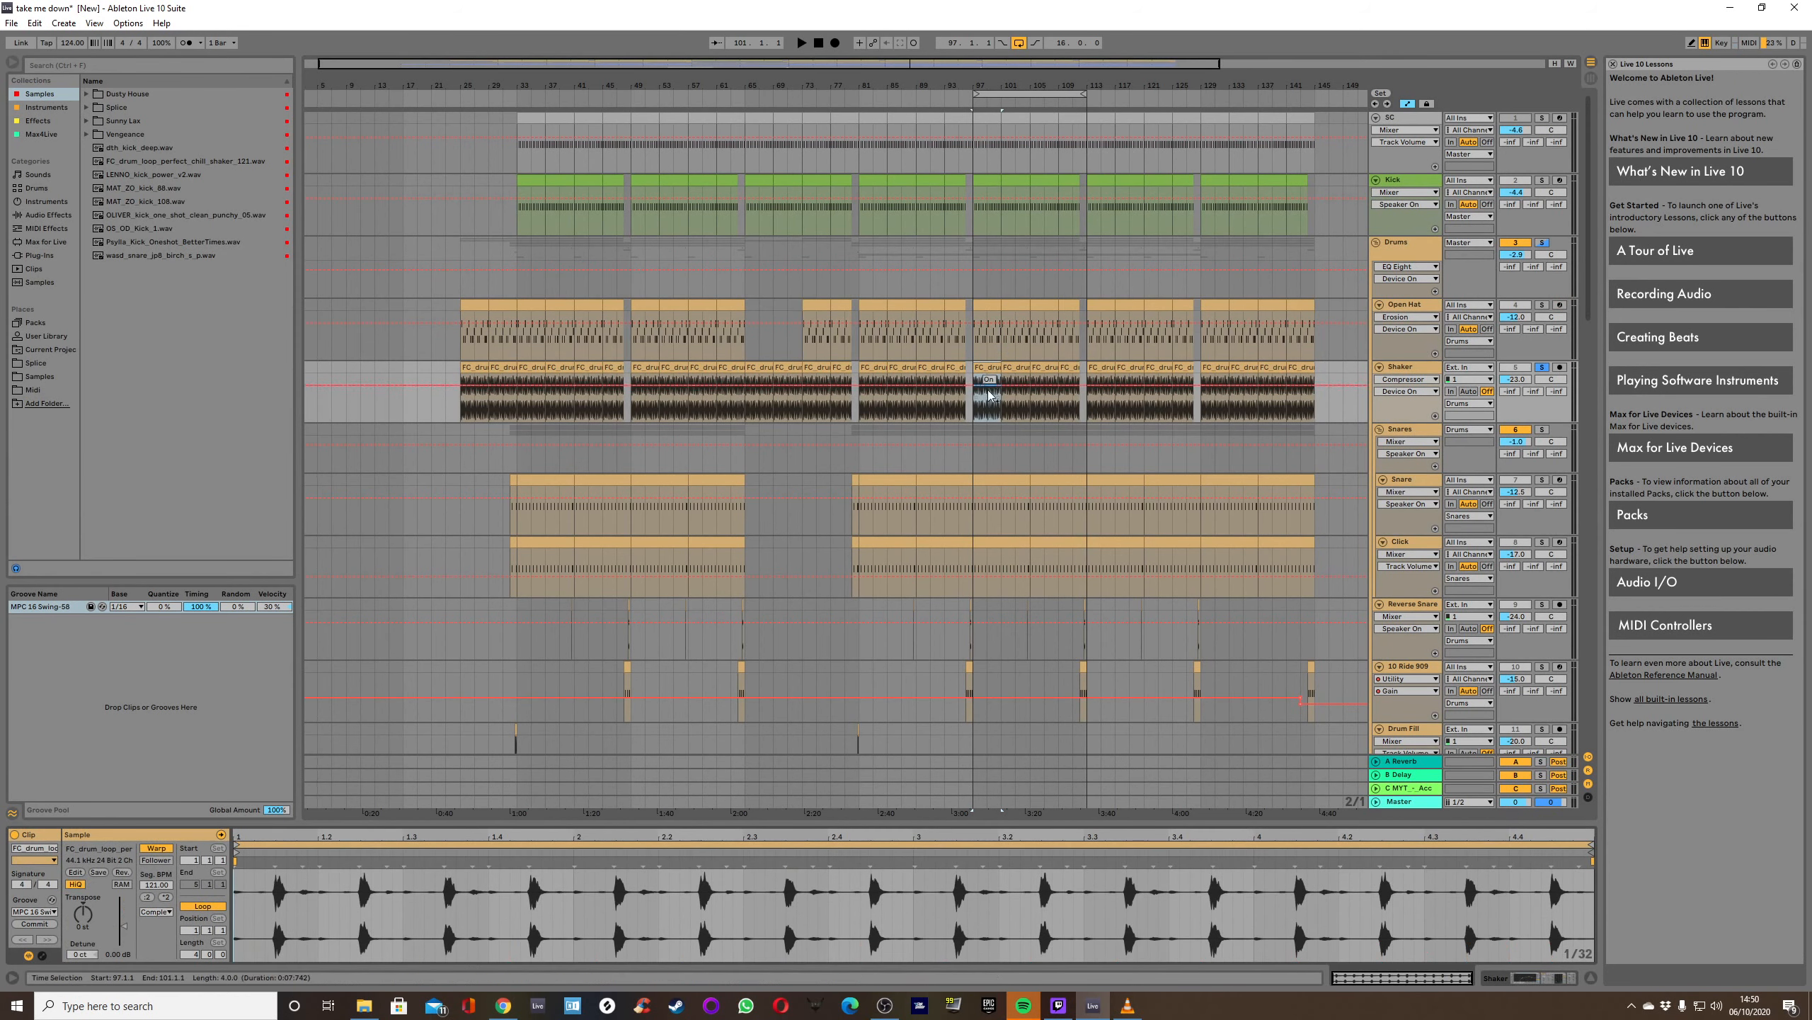
Solo the Snares group and play it briefly from bar 97.
scroll(954, 411, "down", 1)
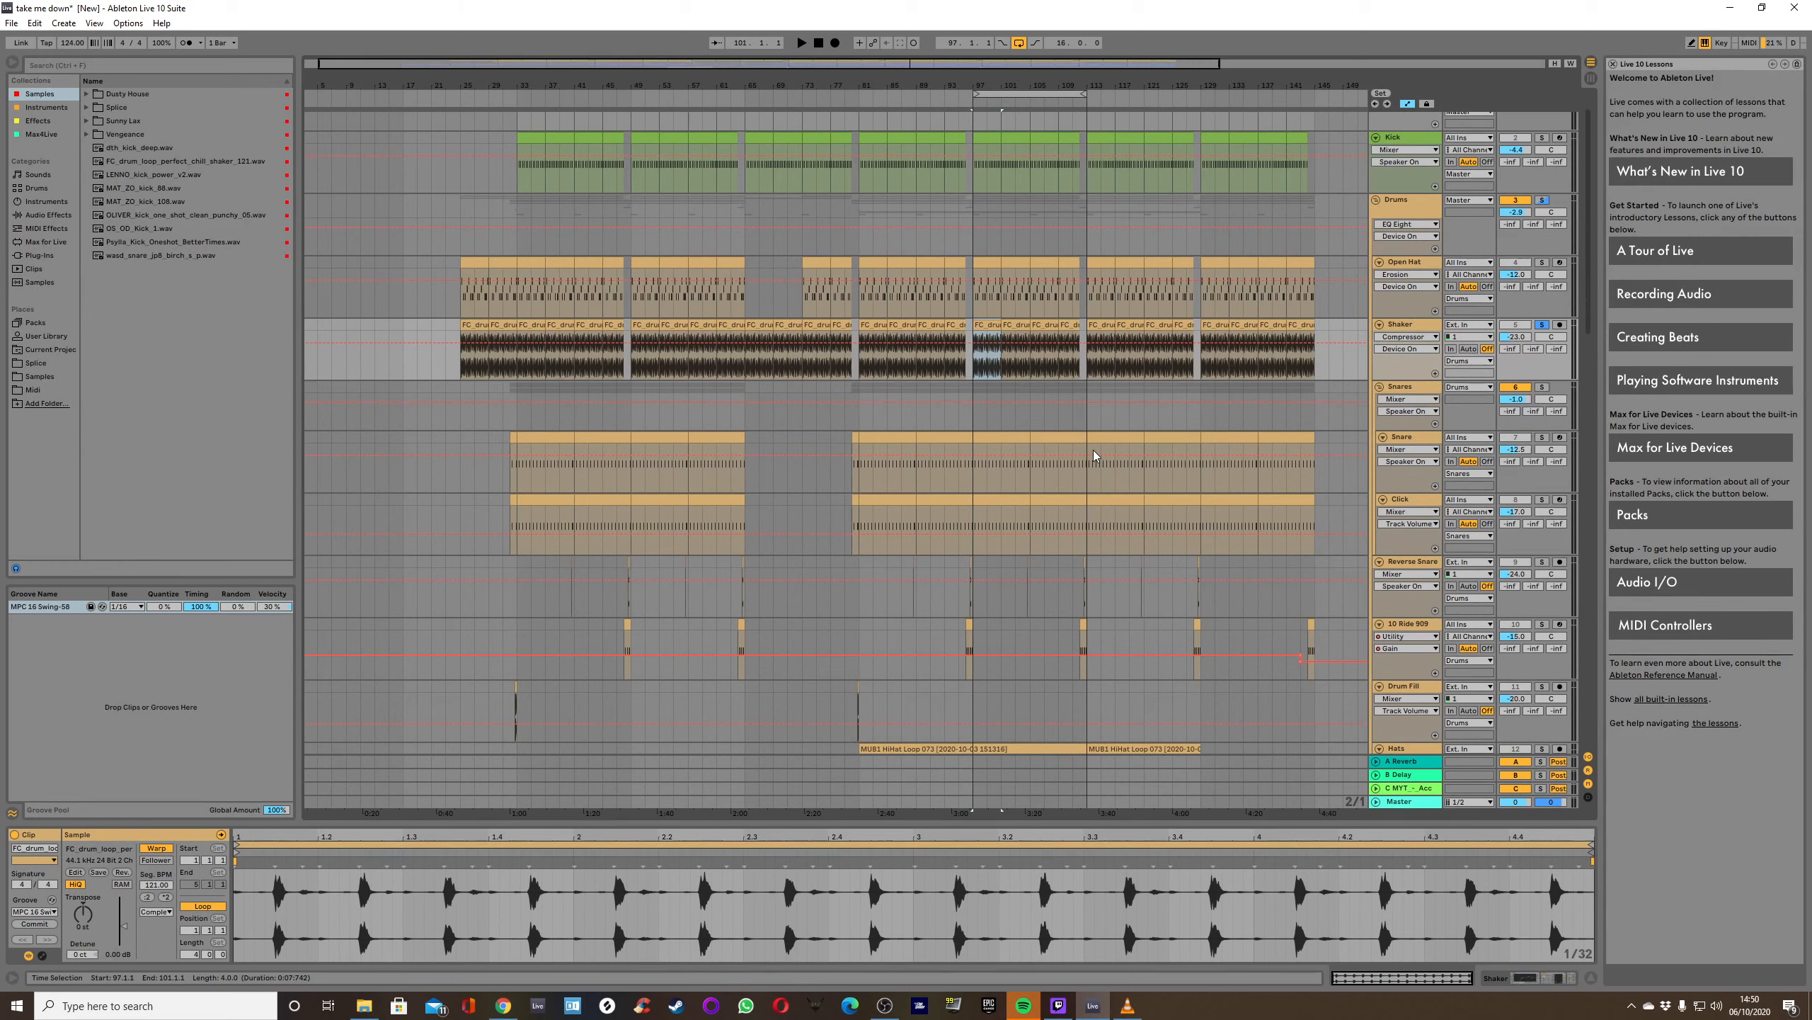
left_click(1401, 390)
left_click(1542, 387)
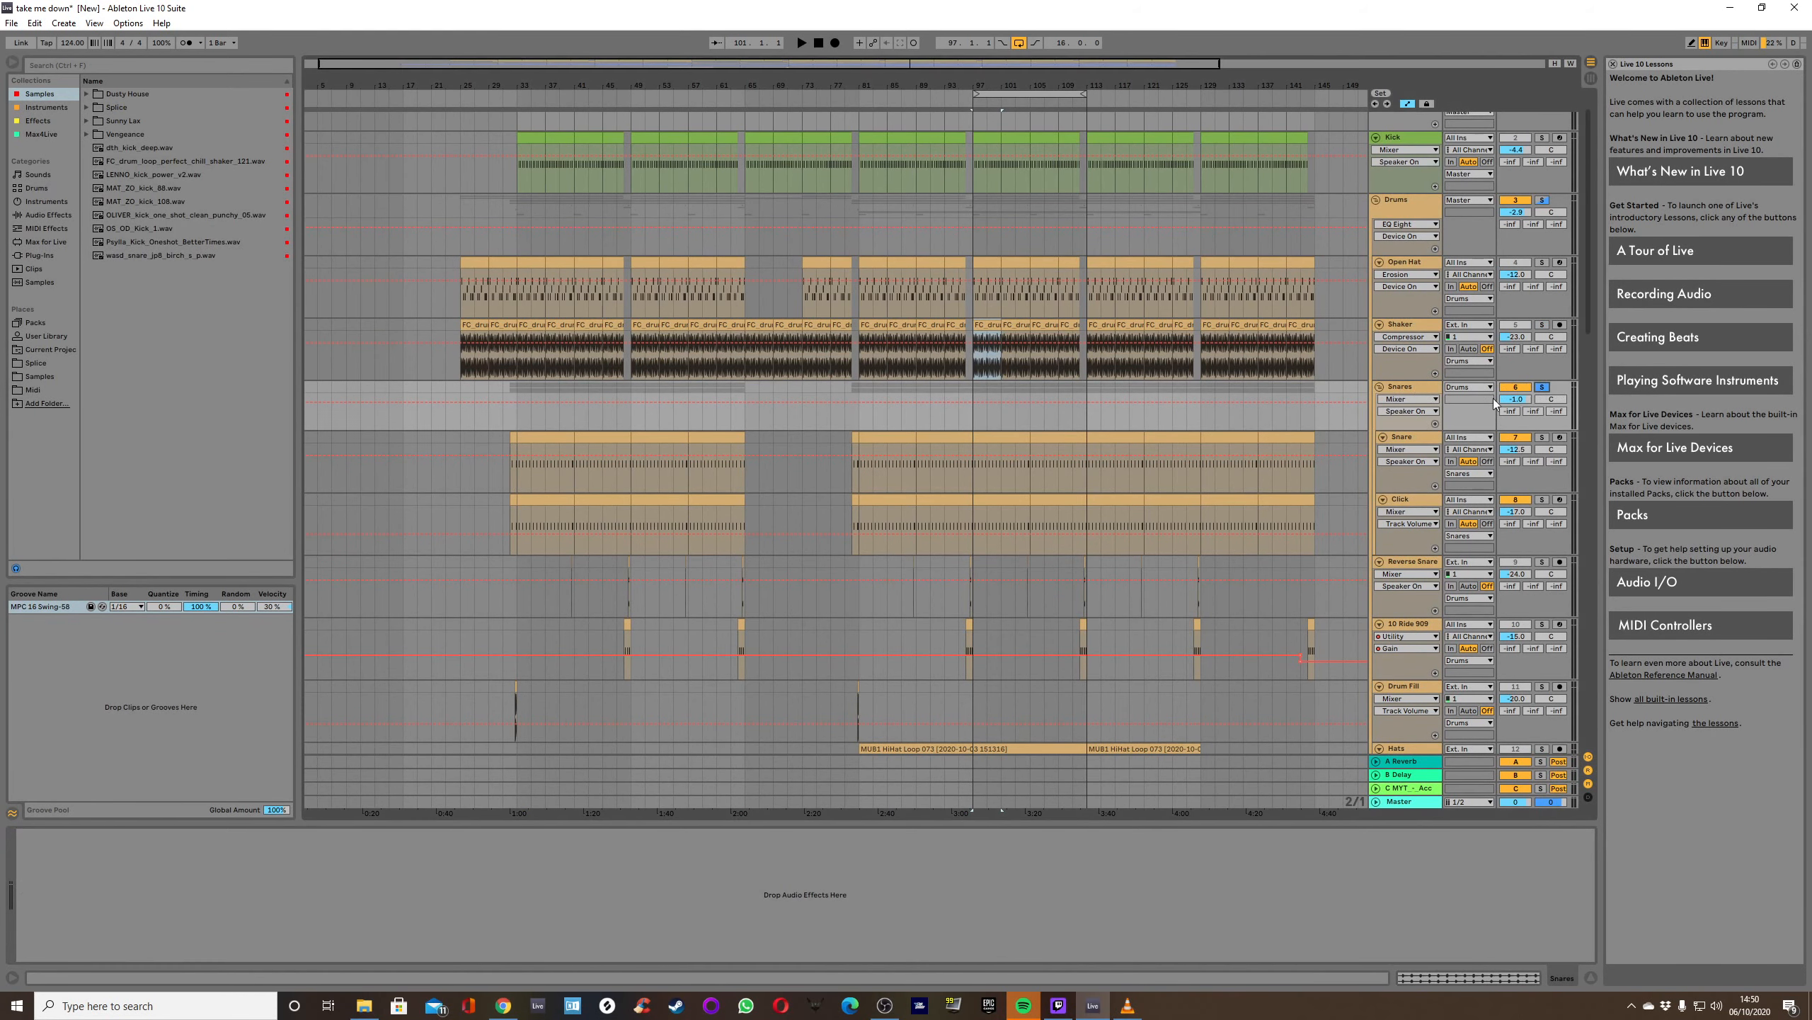
left_click(974, 419)
key("space")
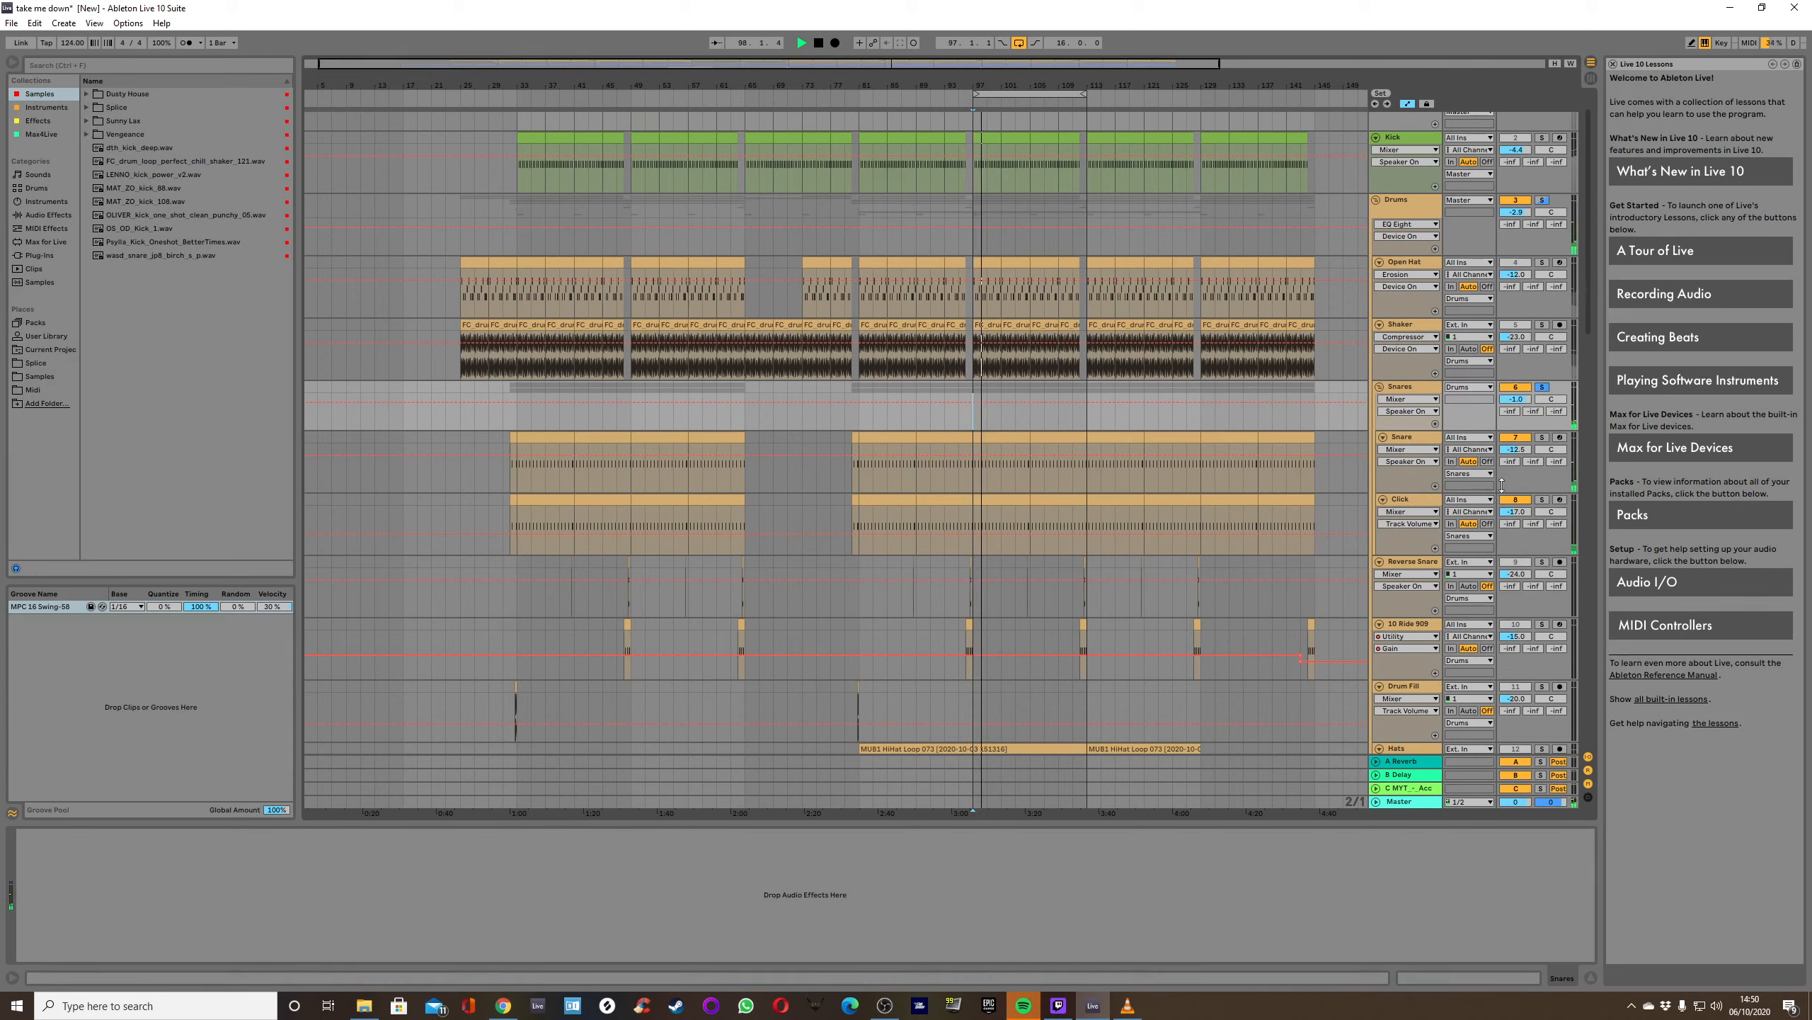
key("space")
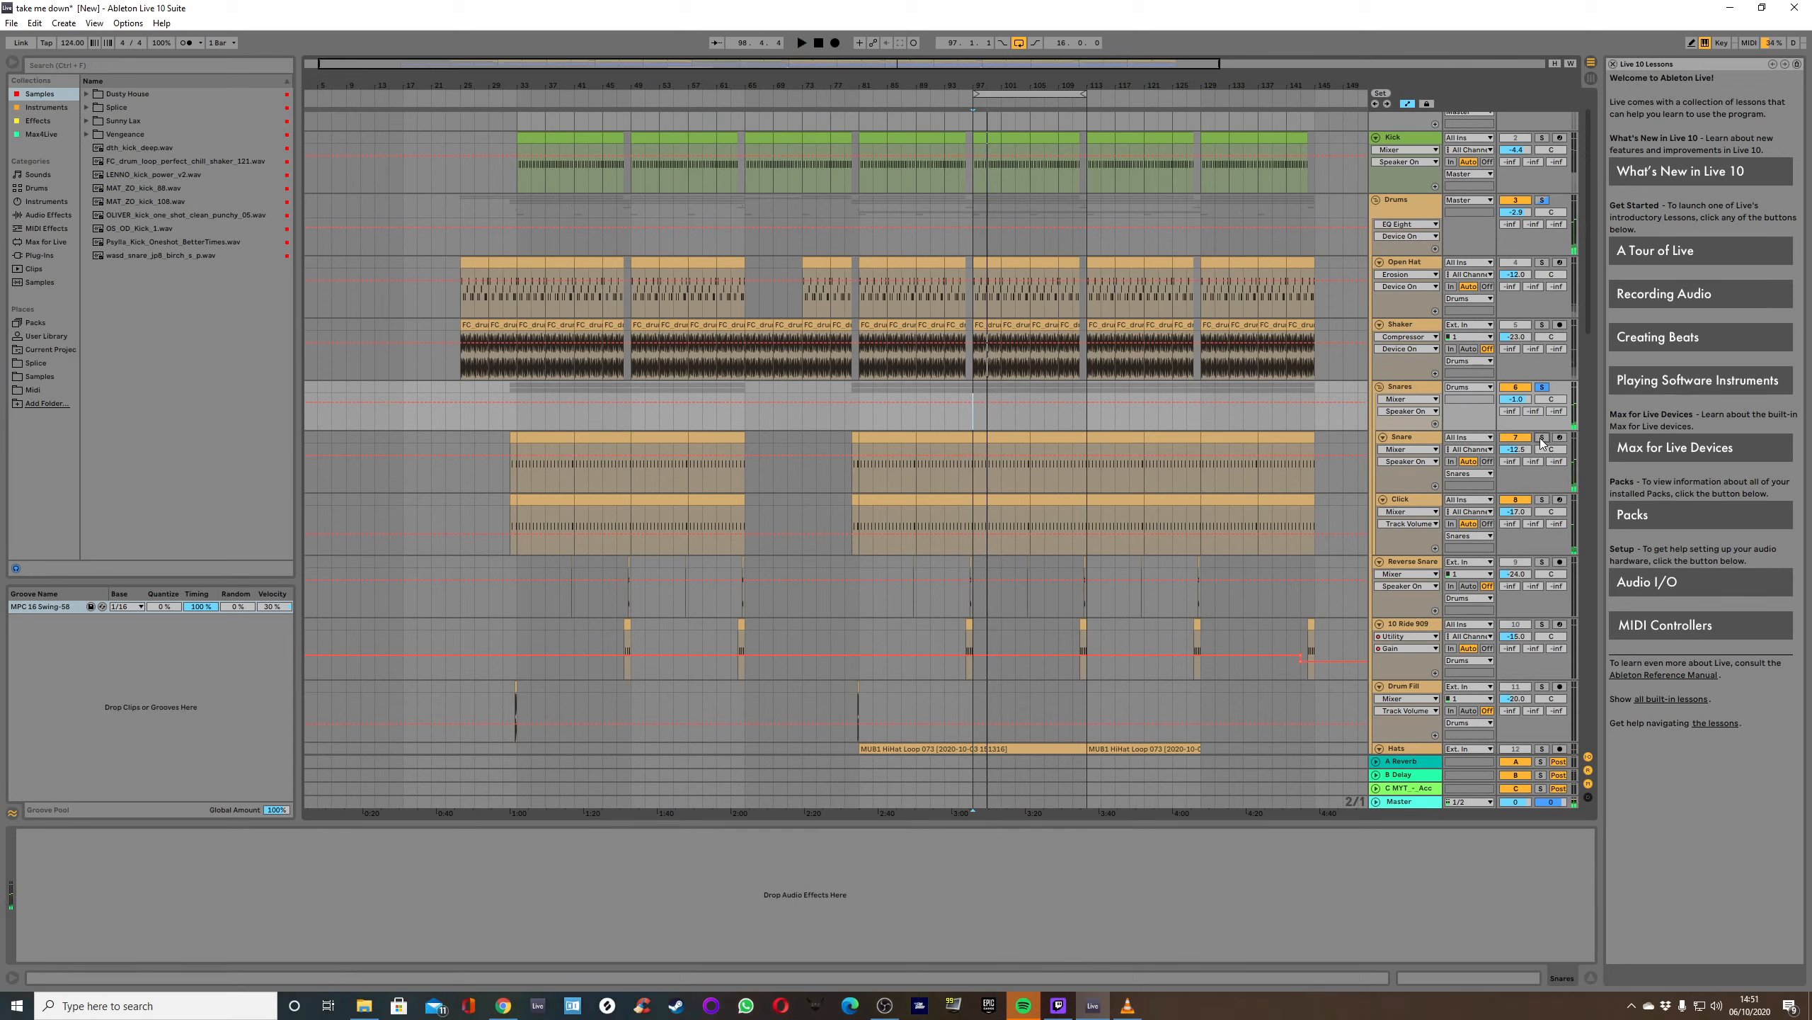
Solo the Snare track within the Snares group, display its device chain and play it briefly from bar 97.
left_click(1541, 437)
left_click(1413, 437)
key("space")
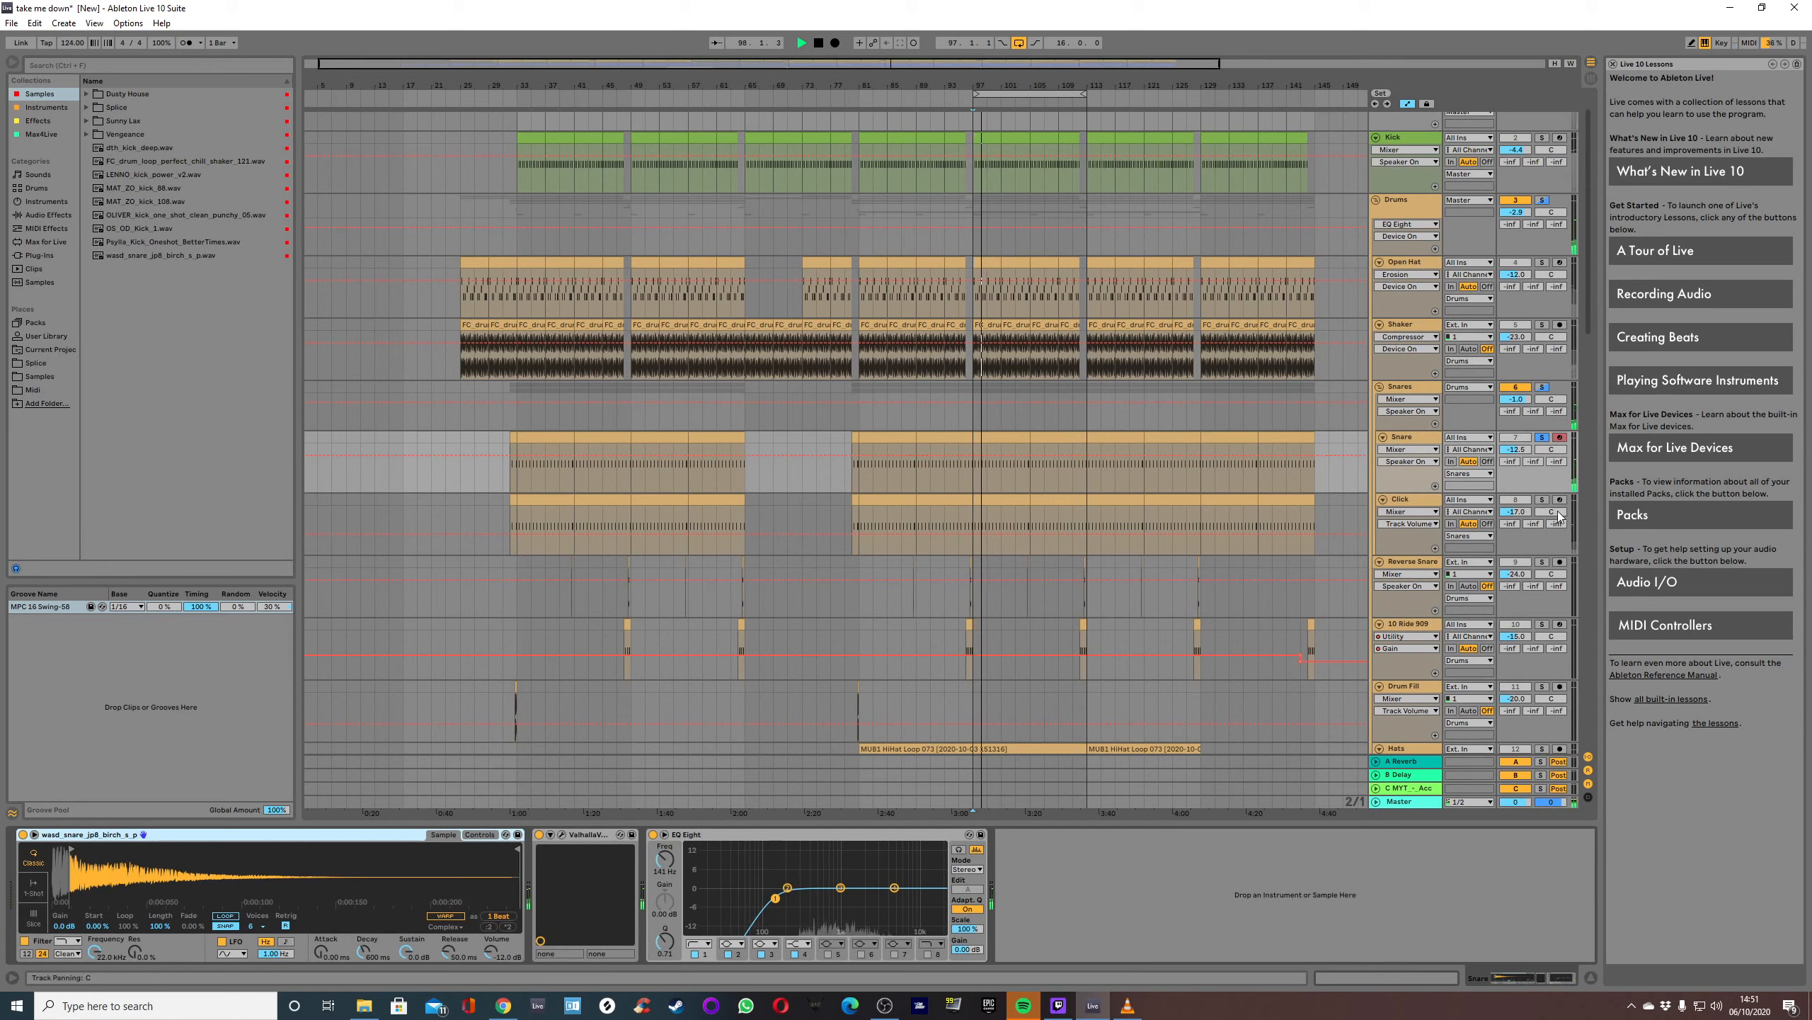
key("space")
Solo the Click track in place of the Snare and play it from bar 113.
left_click(1542, 499)
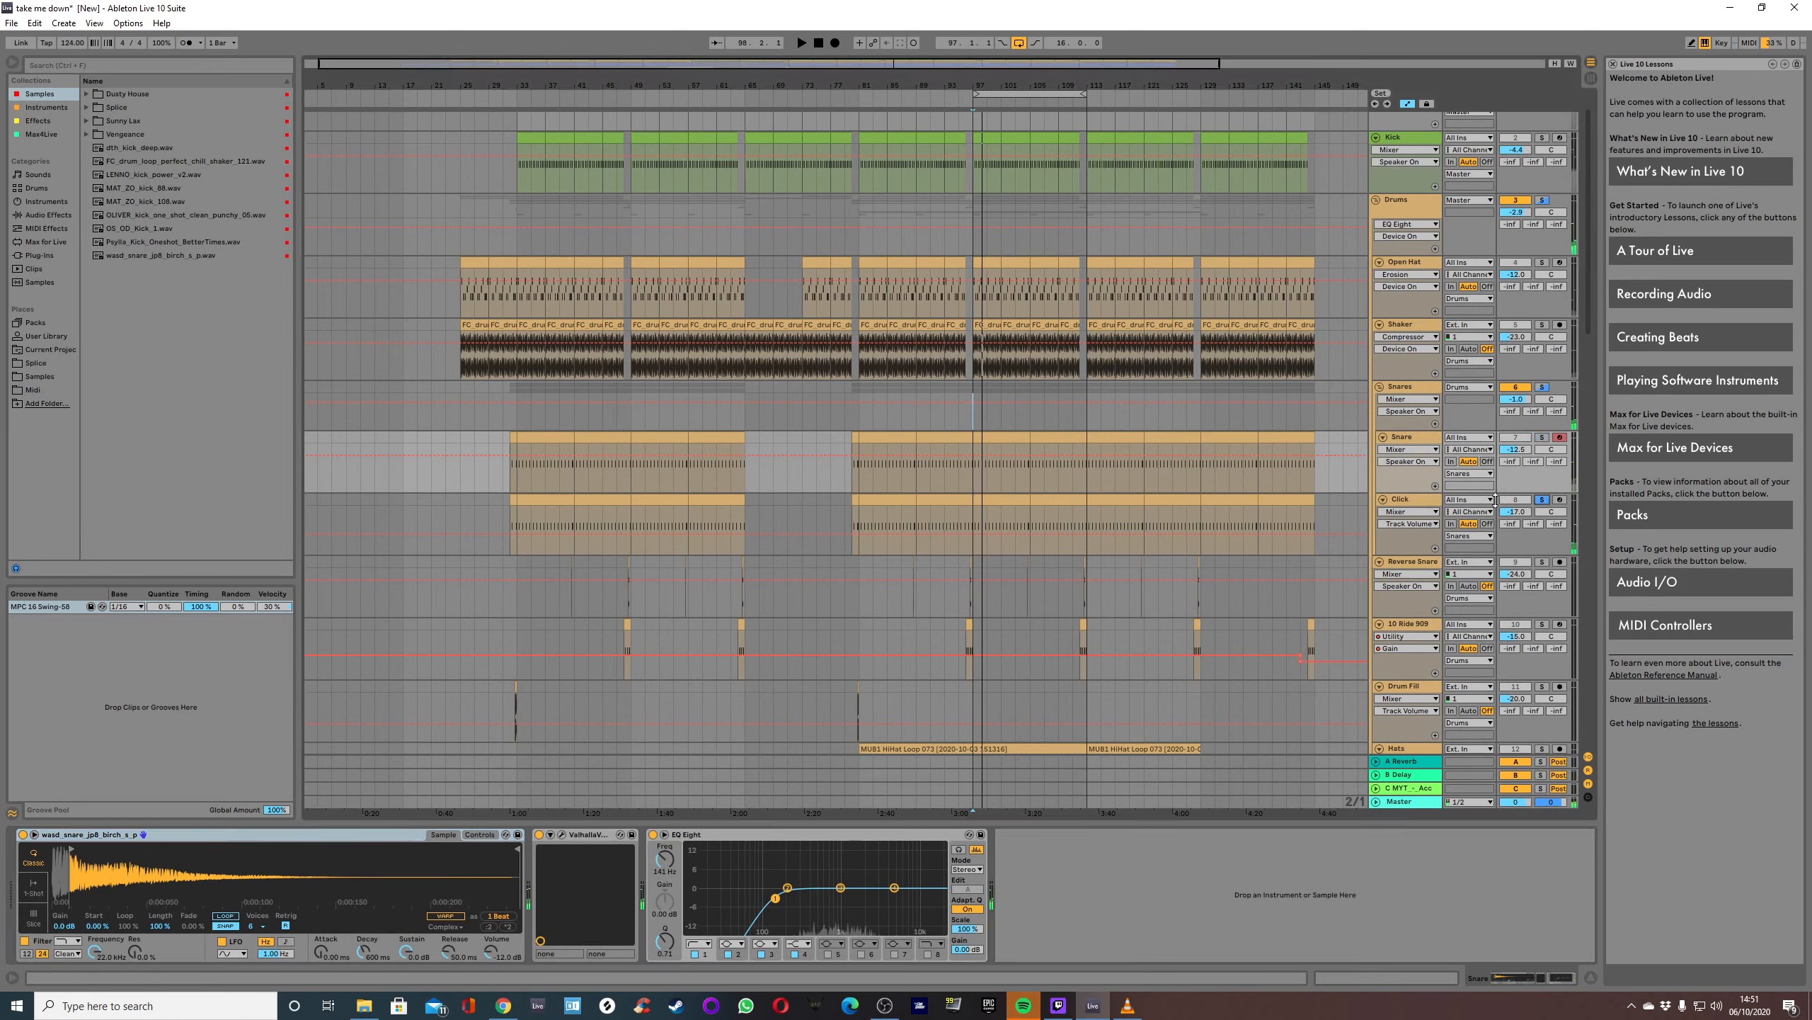
left_click(1085, 423)
key("space")
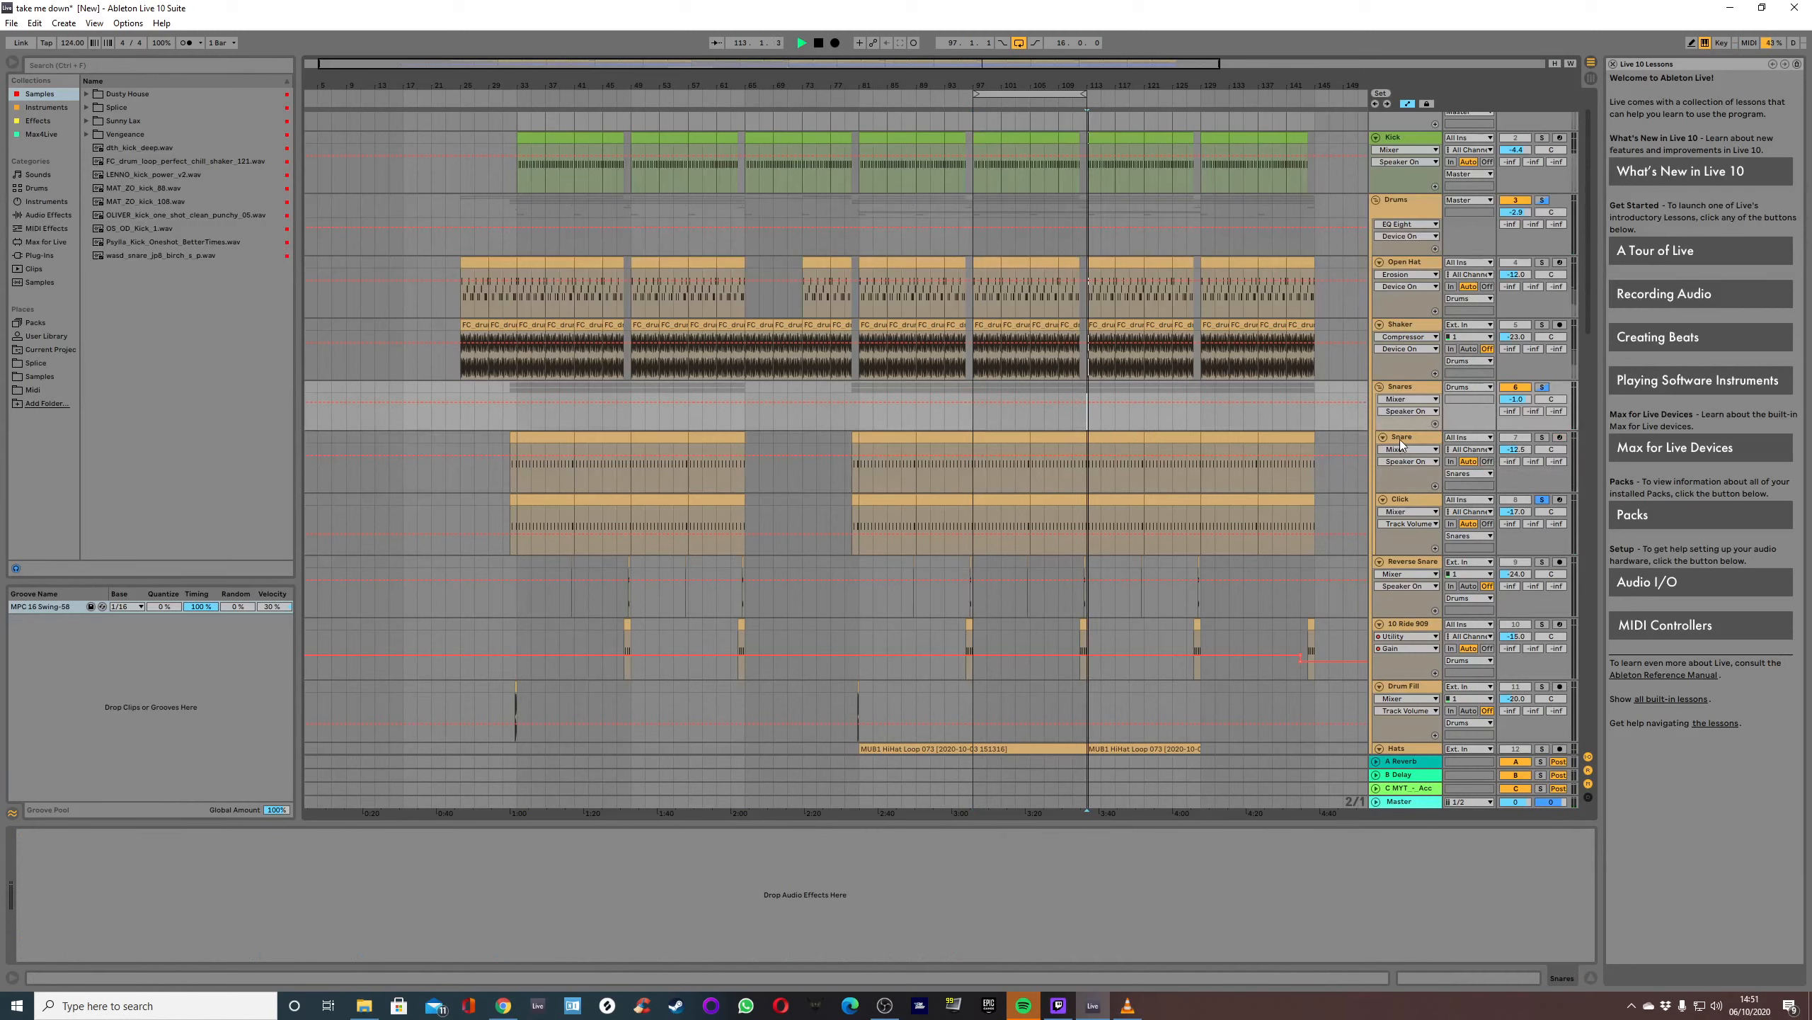
Compare the Snare and Click soloed together, the Snare alone, and the full mix played from bar 113 without solos.
left_click(1542, 437)
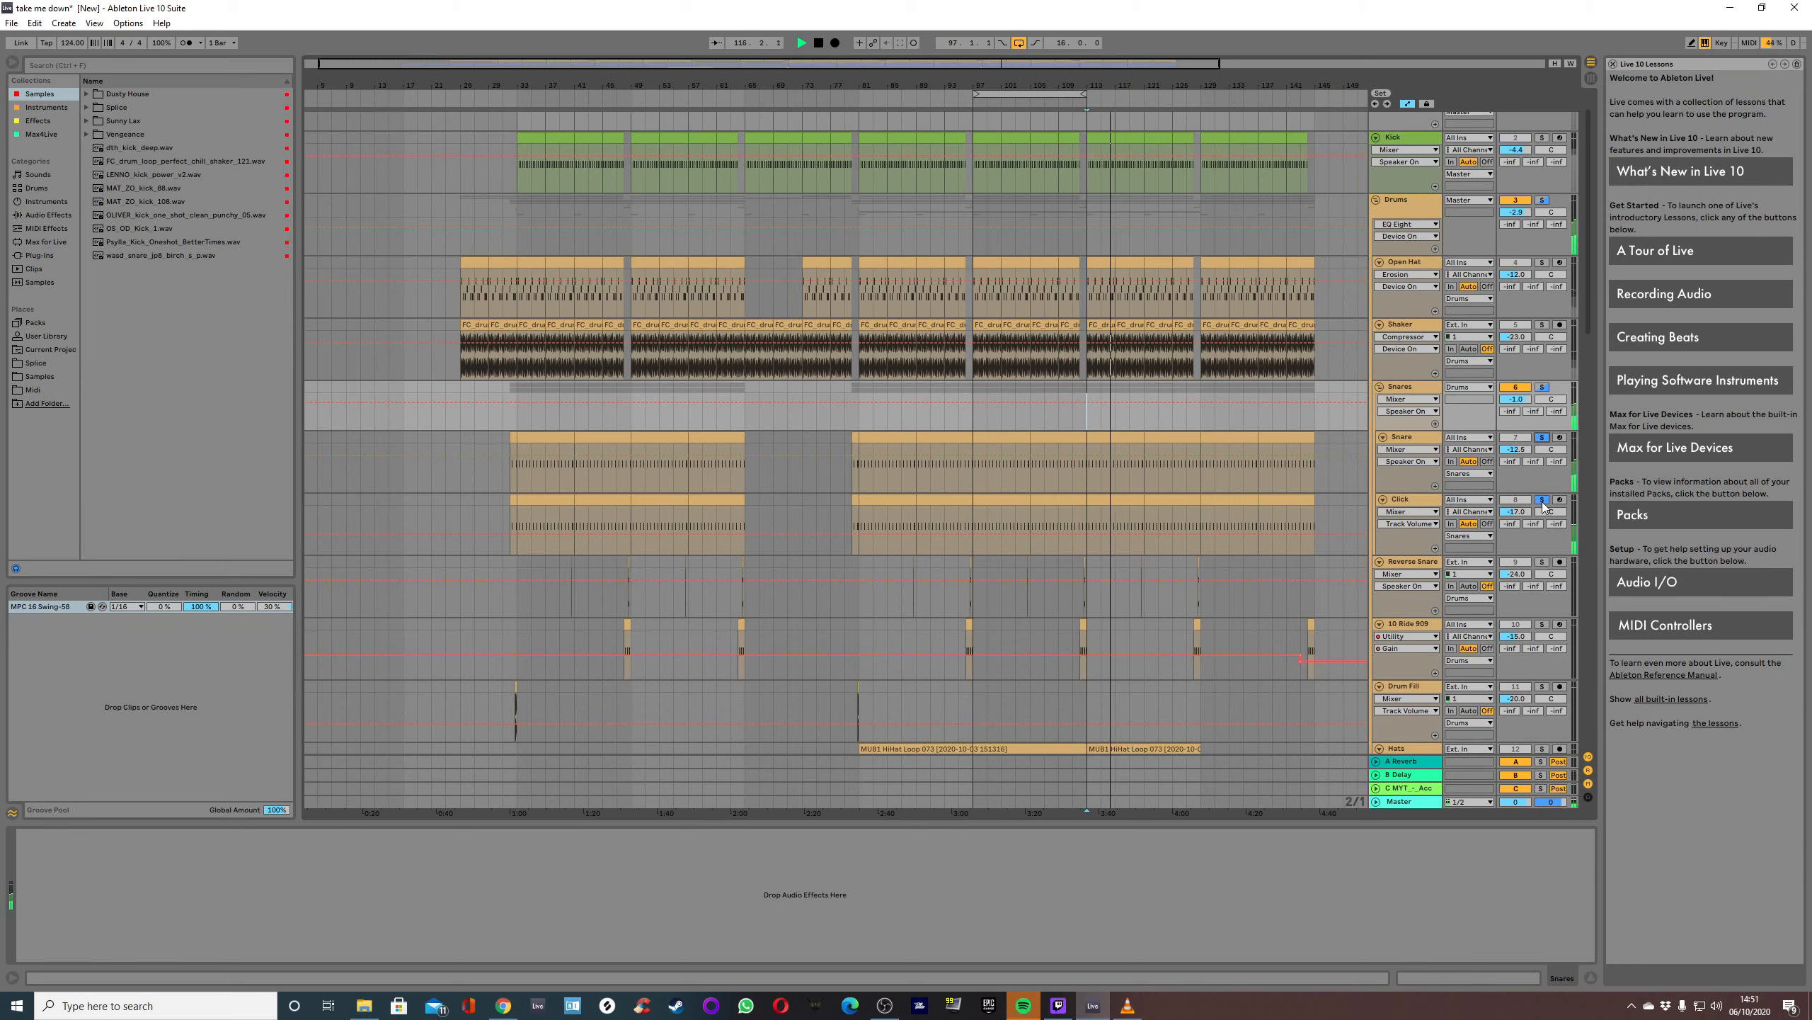
left_click(1542, 500)
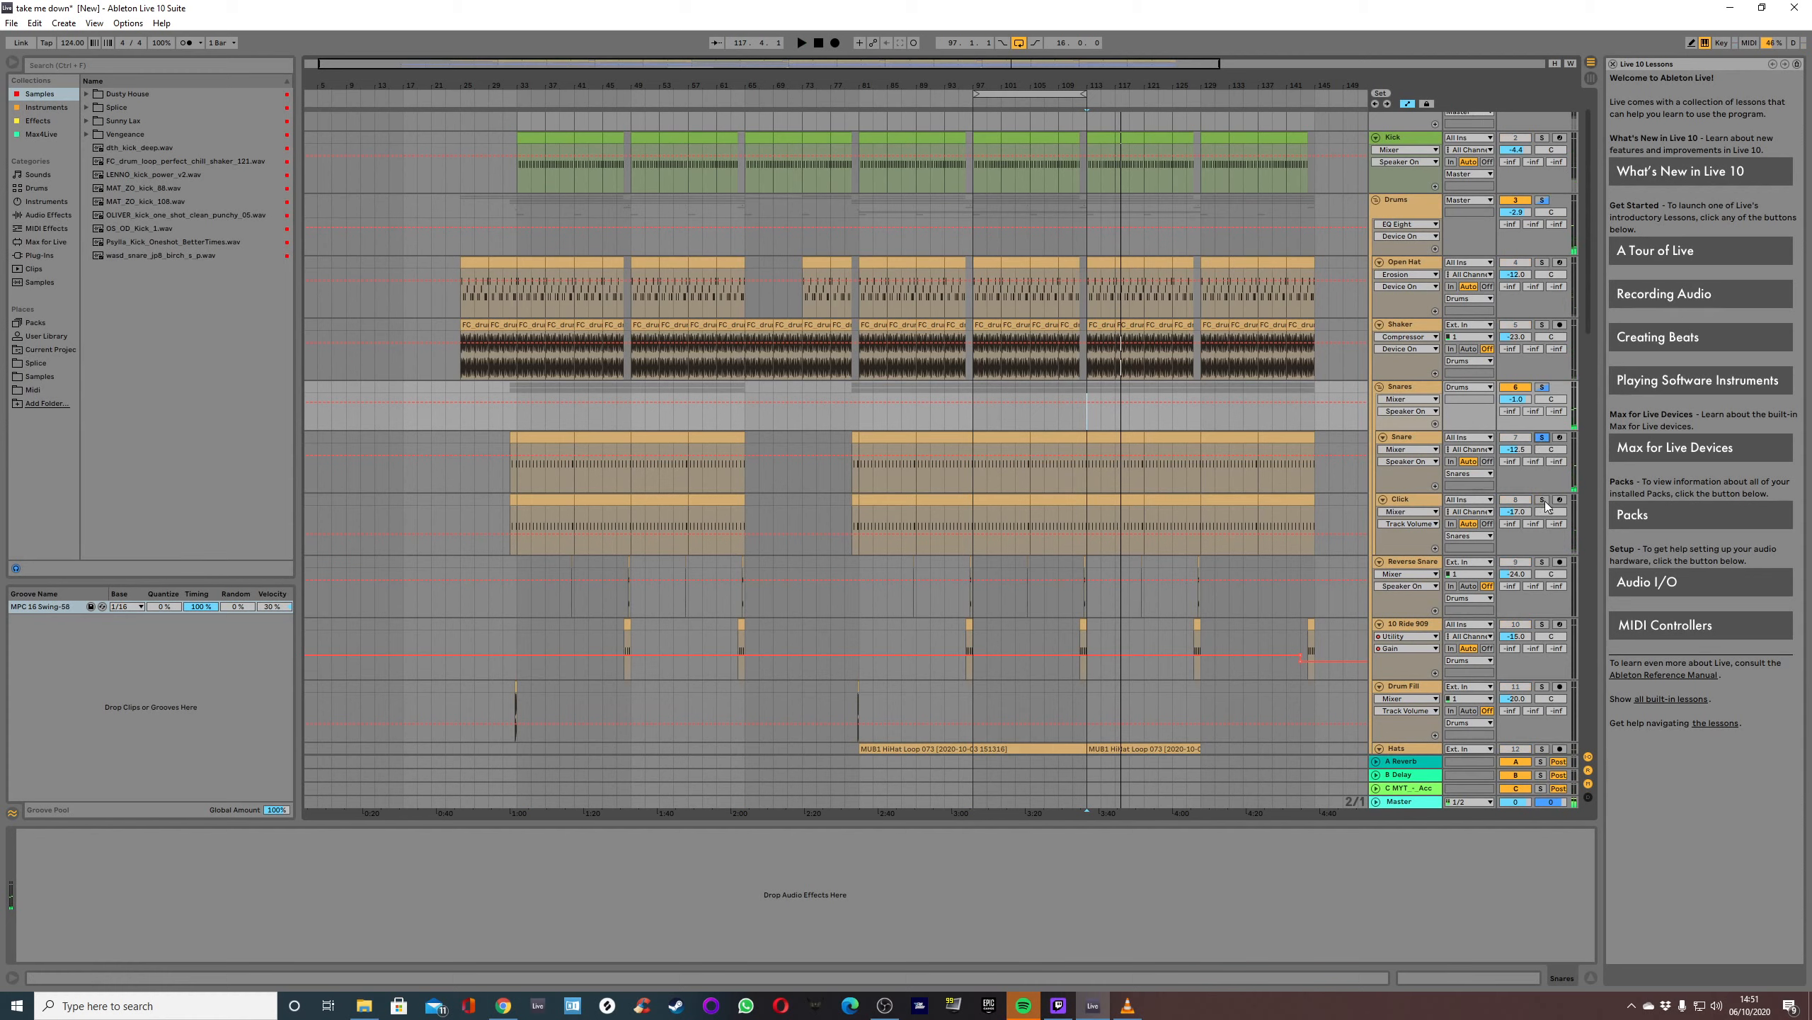
key("space")
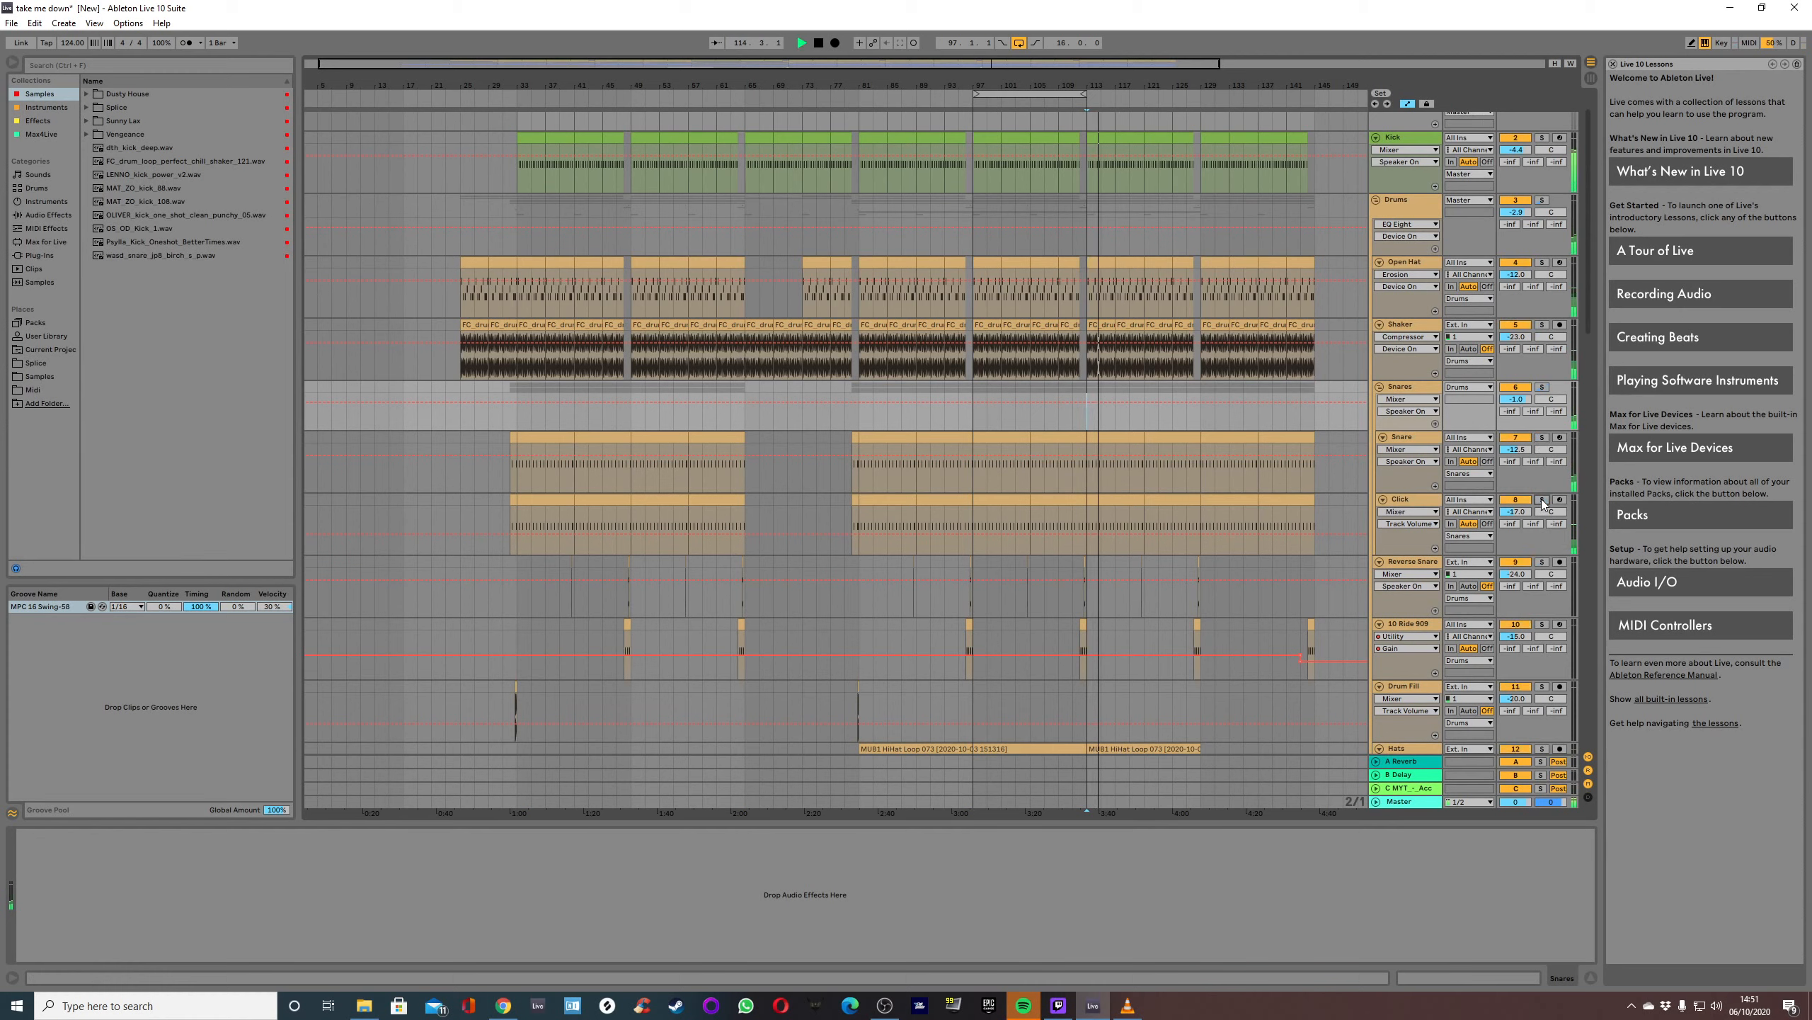
key("space")
Solo the Snare and Click tracks together within the Snares group and play them from bar 113.
left_click(1542, 388)
left_click(1542, 439)
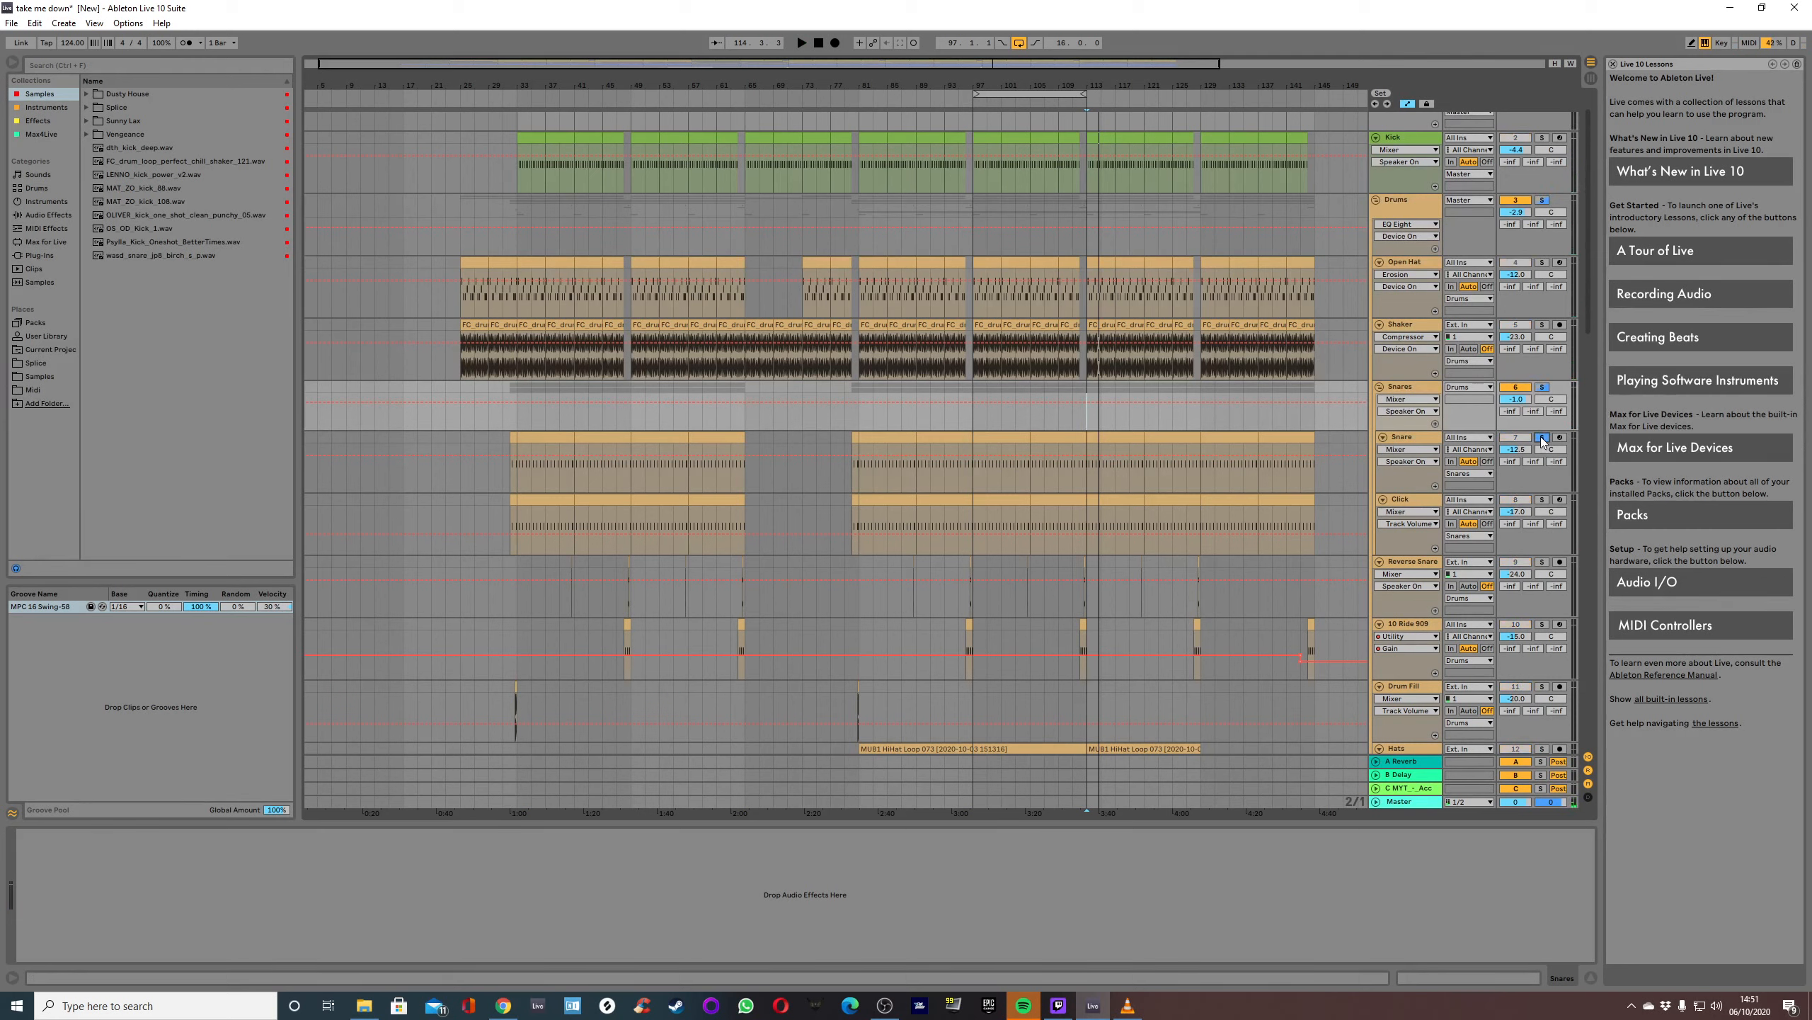
left_click(1543, 499)
key("space")
left_click(1542, 438)
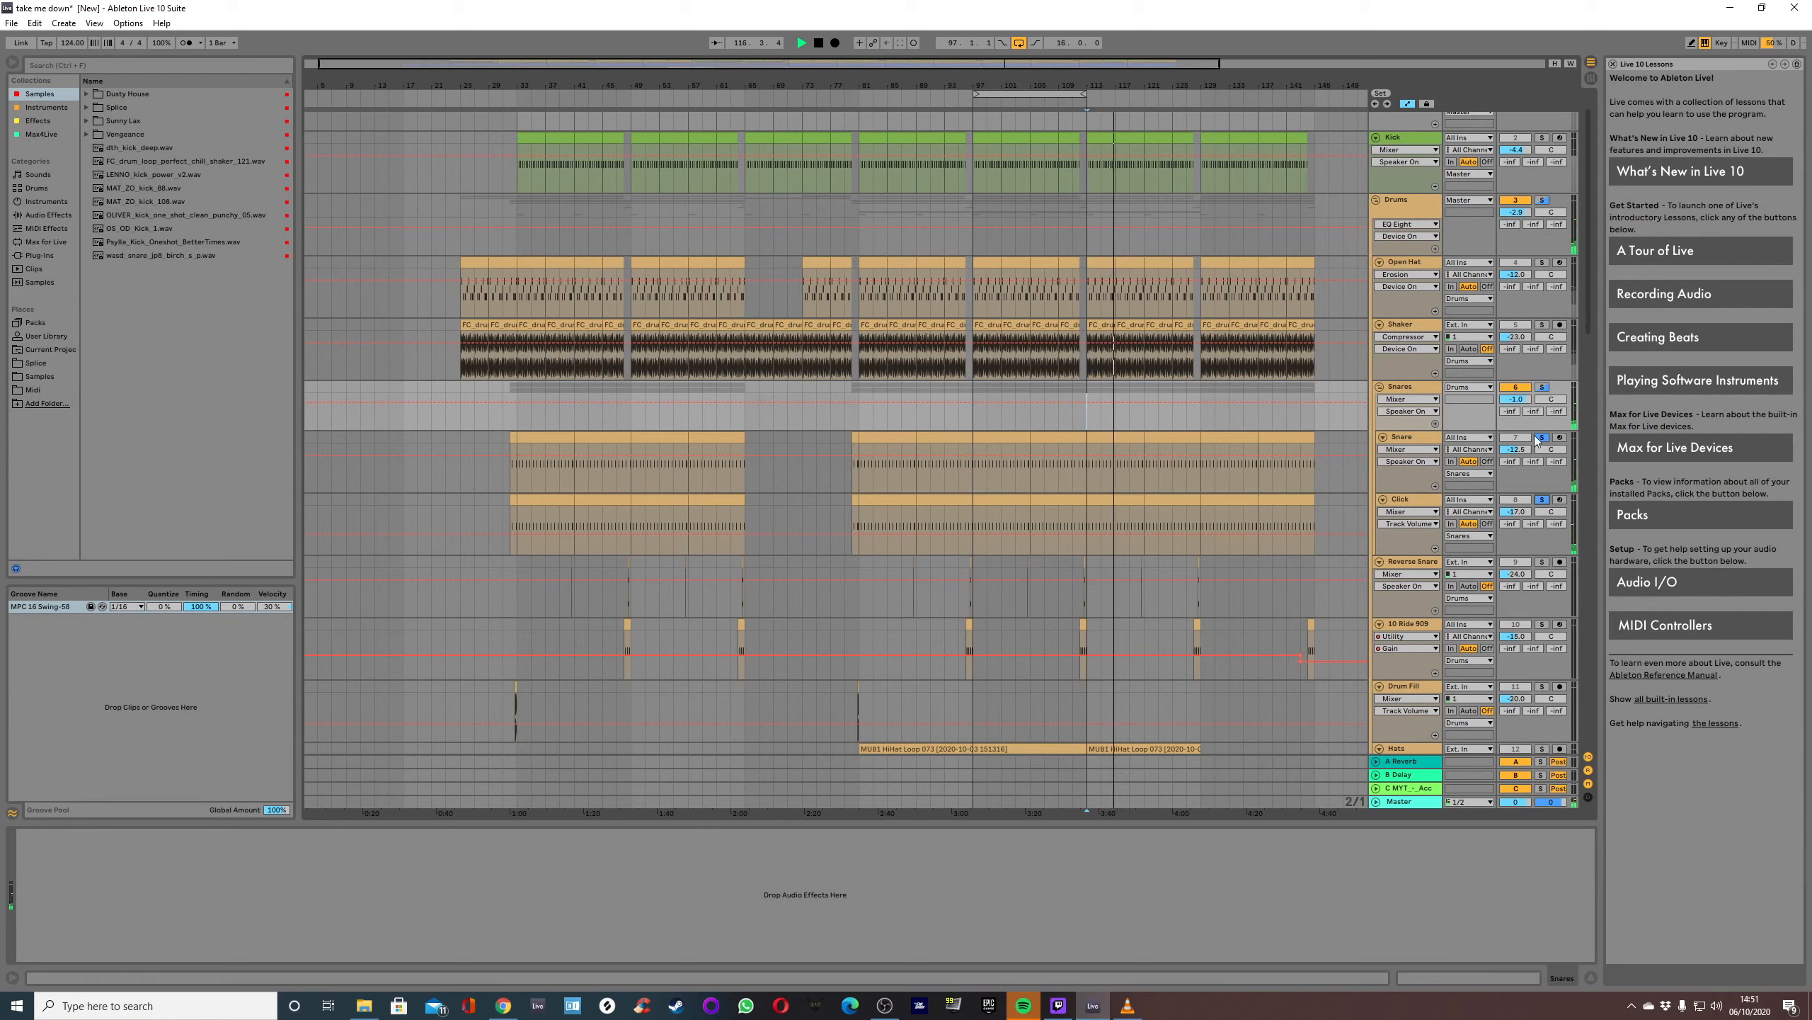
left_click(1401, 436)
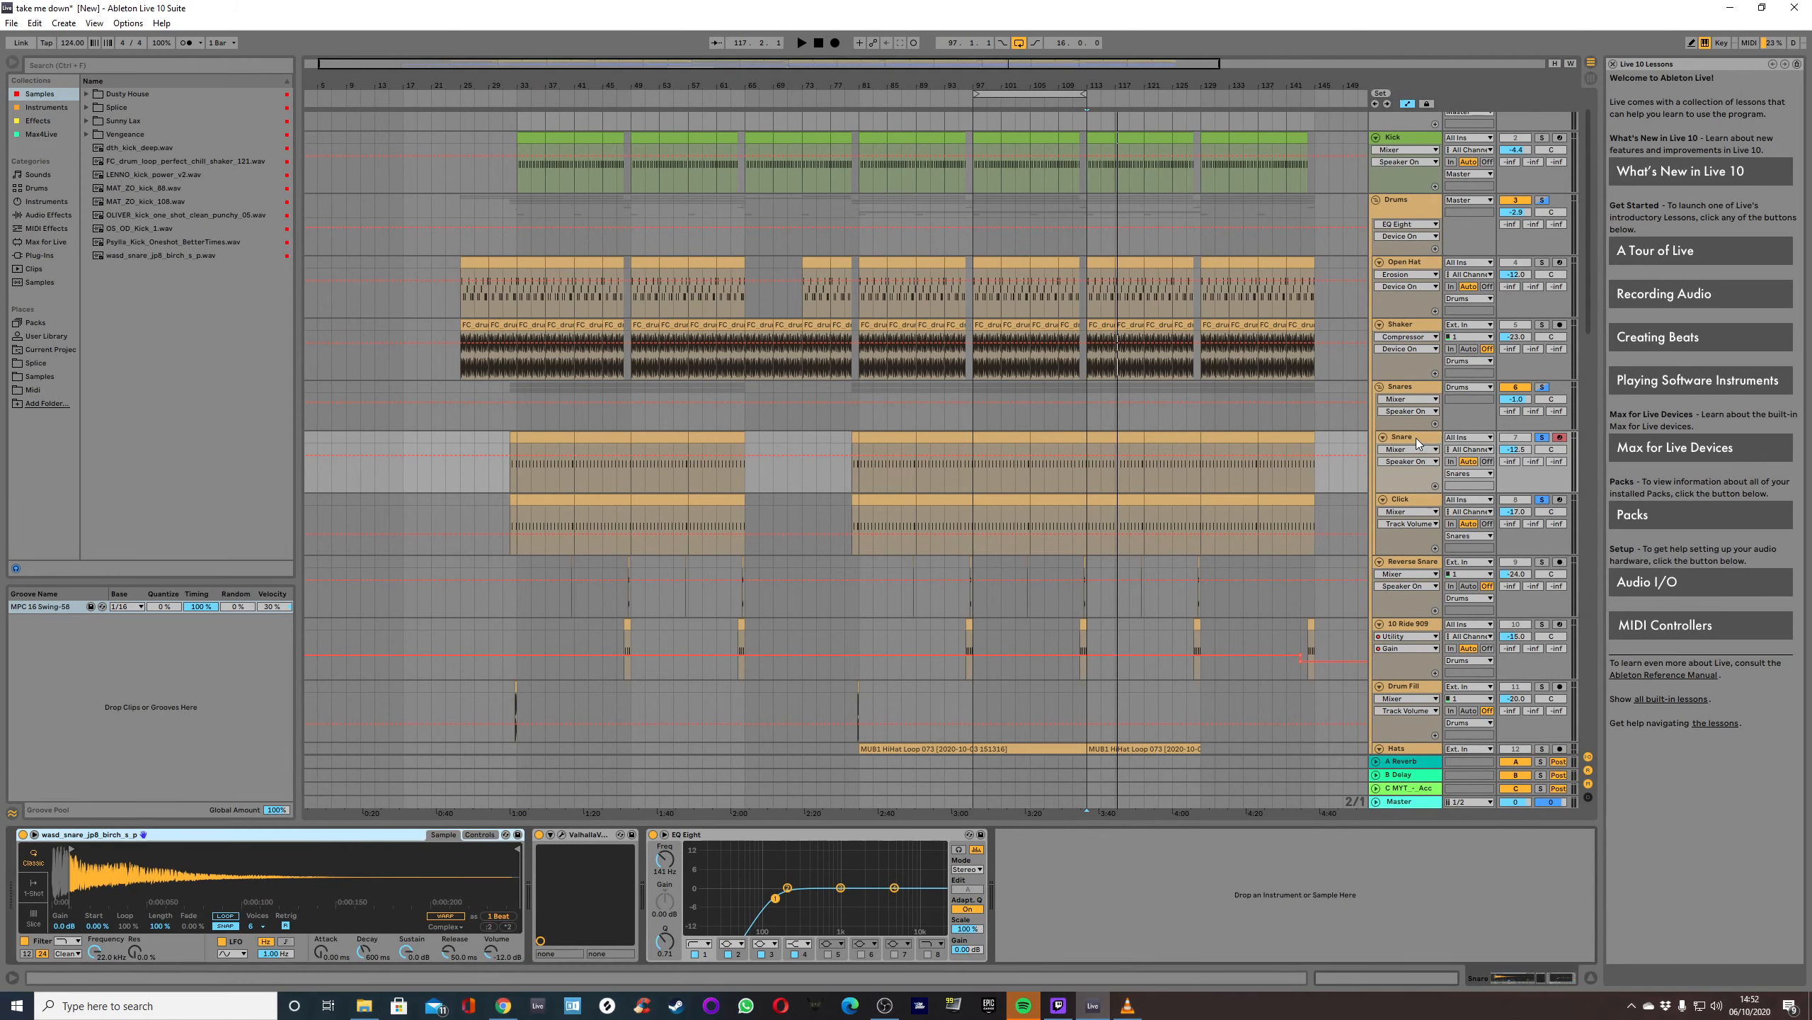
left_click(1542, 439)
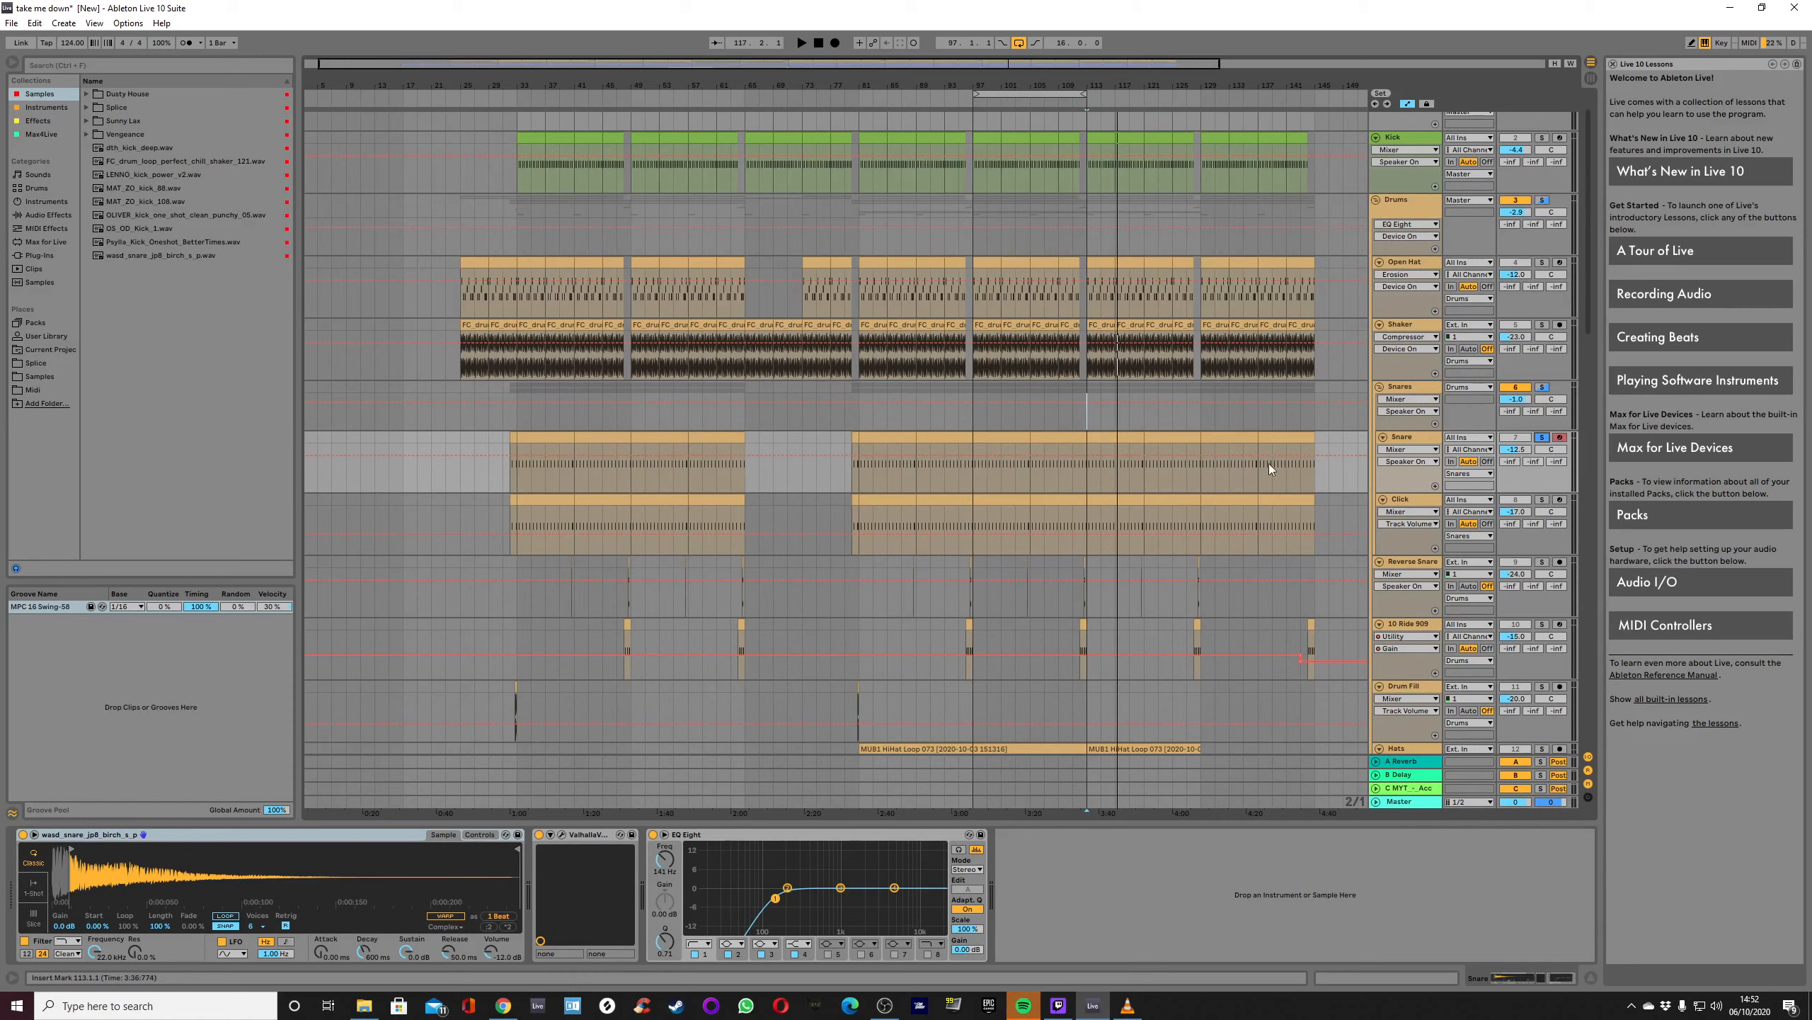
key("space")
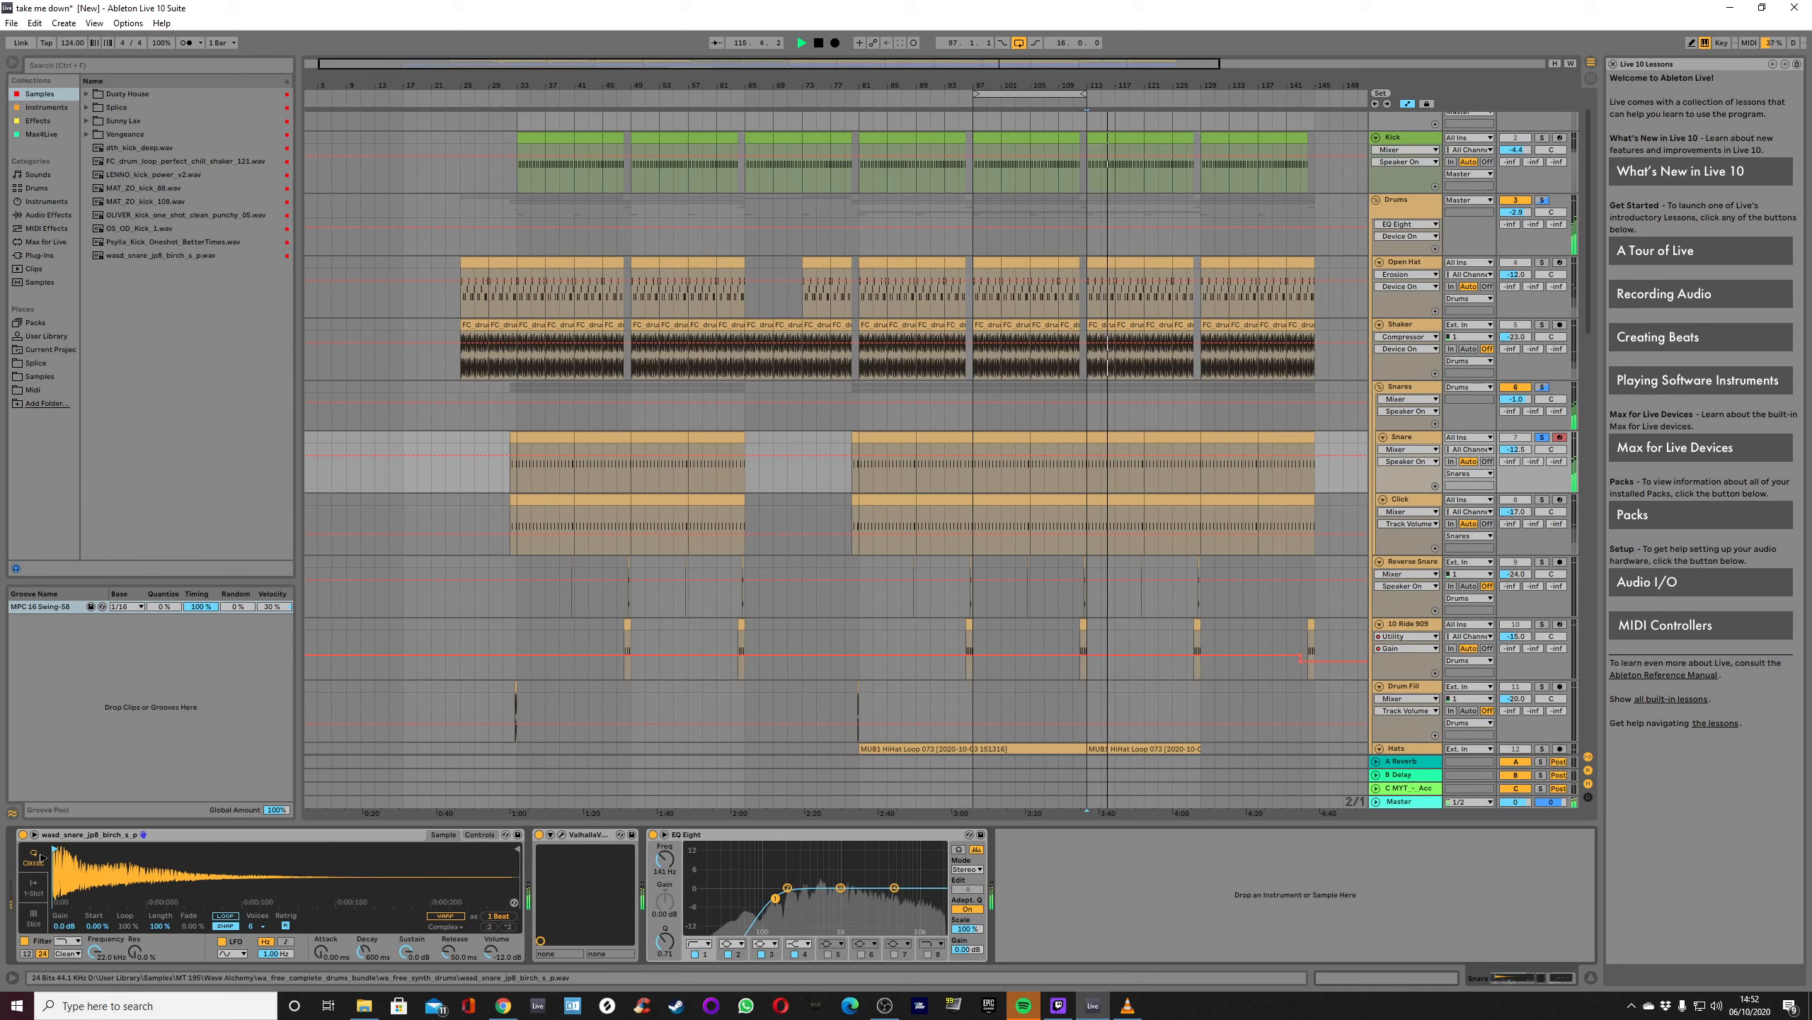
Try a later sample start point in the Snare's sampler during playback, and undo the move.
left_click_drag(53, 853, 122, 867)
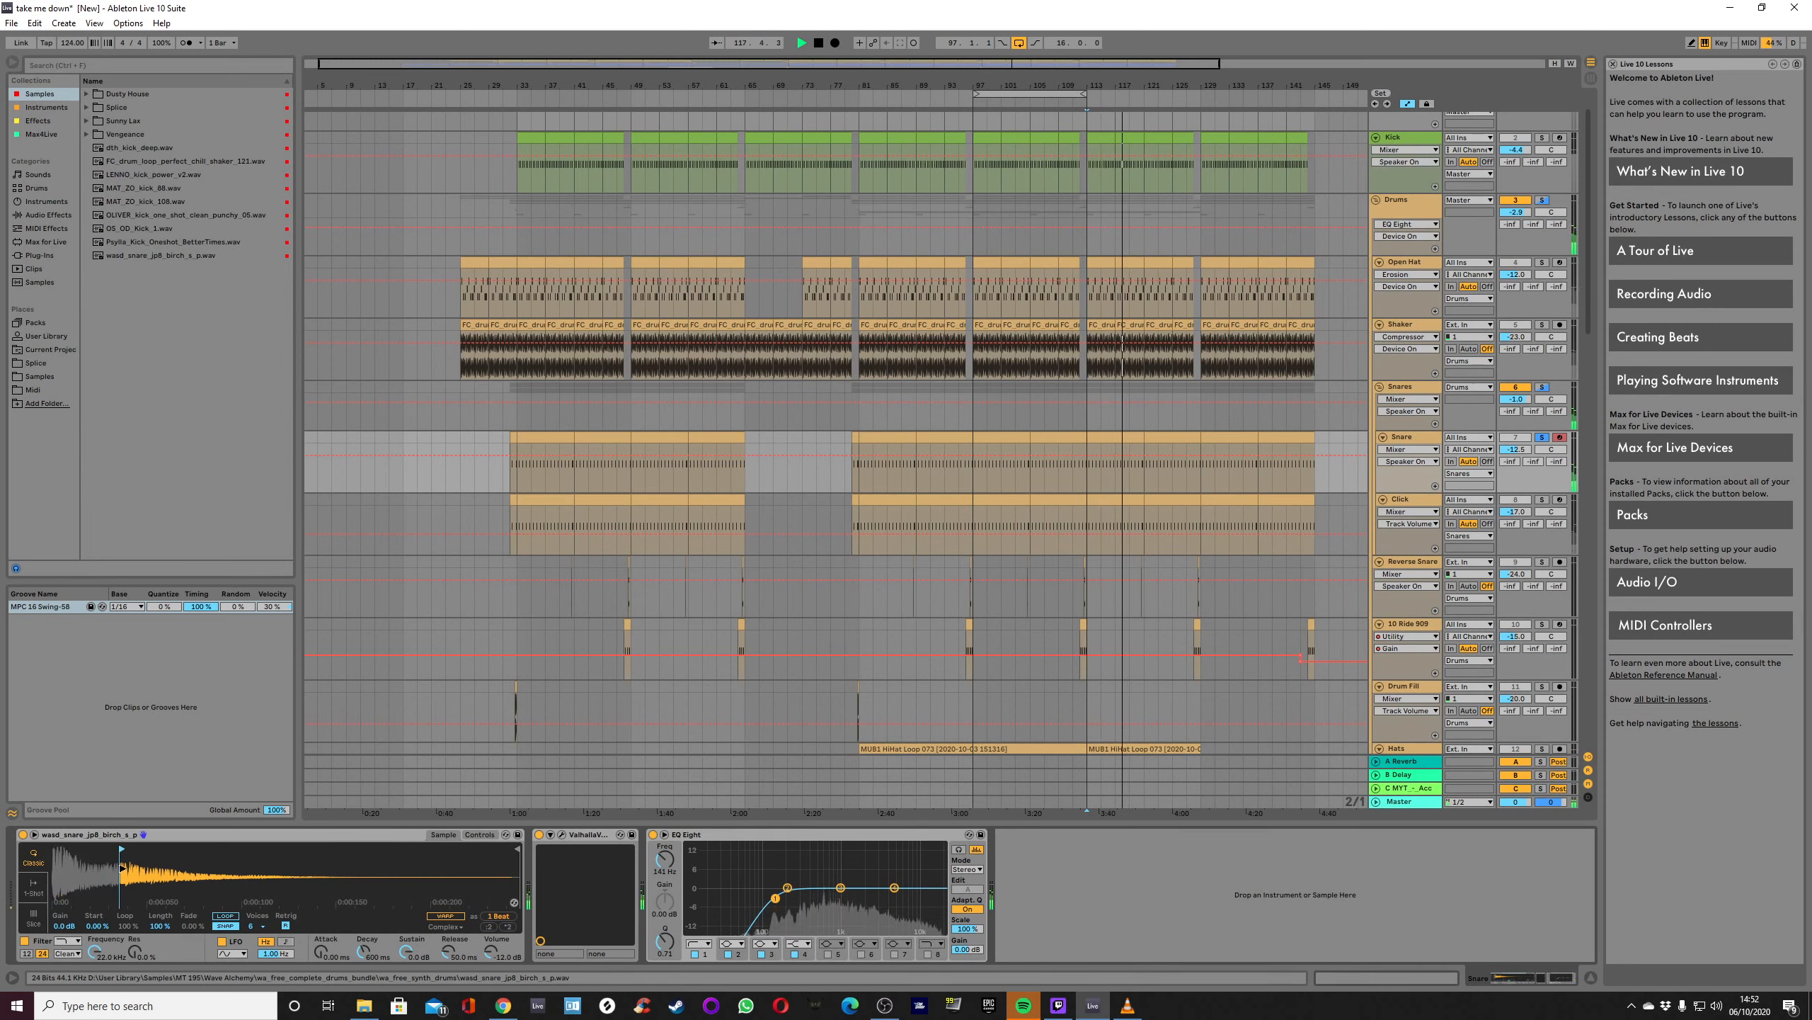
left_click(34, 23)
left_click(39, 41)
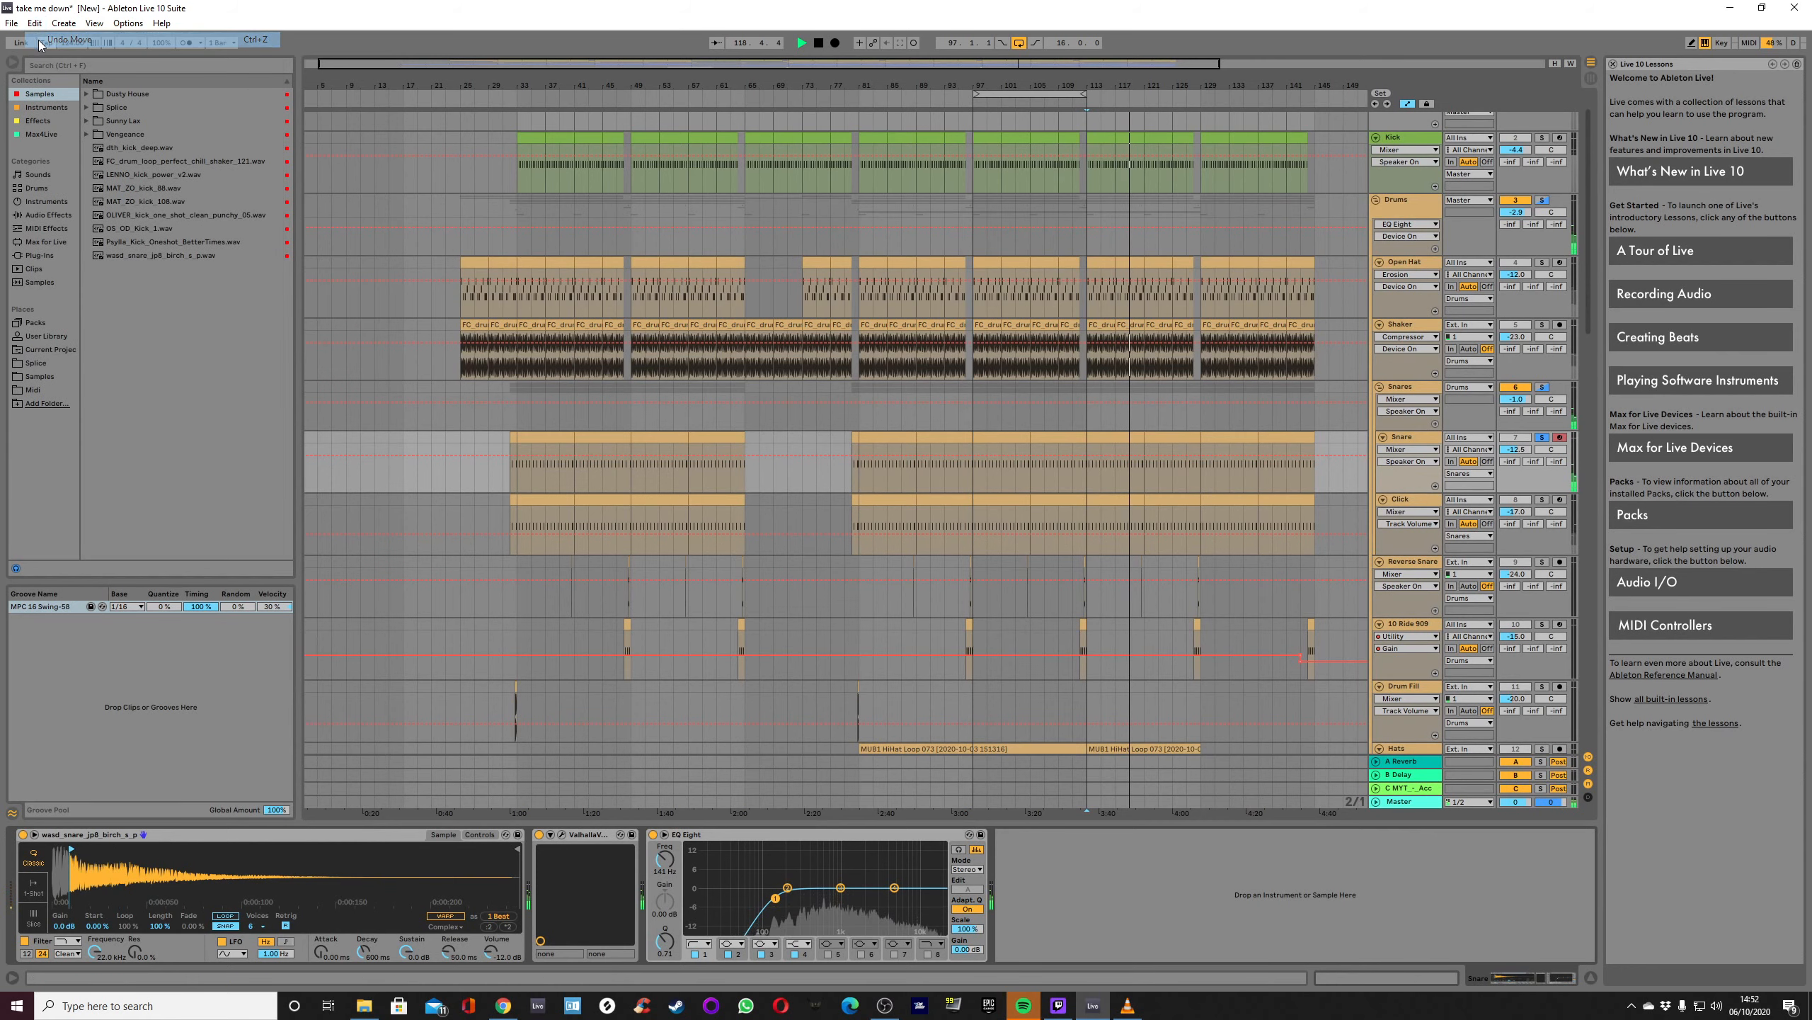
Display the Click track's device chain, and solo the Reverse Snare track and play it from bar 111.
left_click(1313, 541)
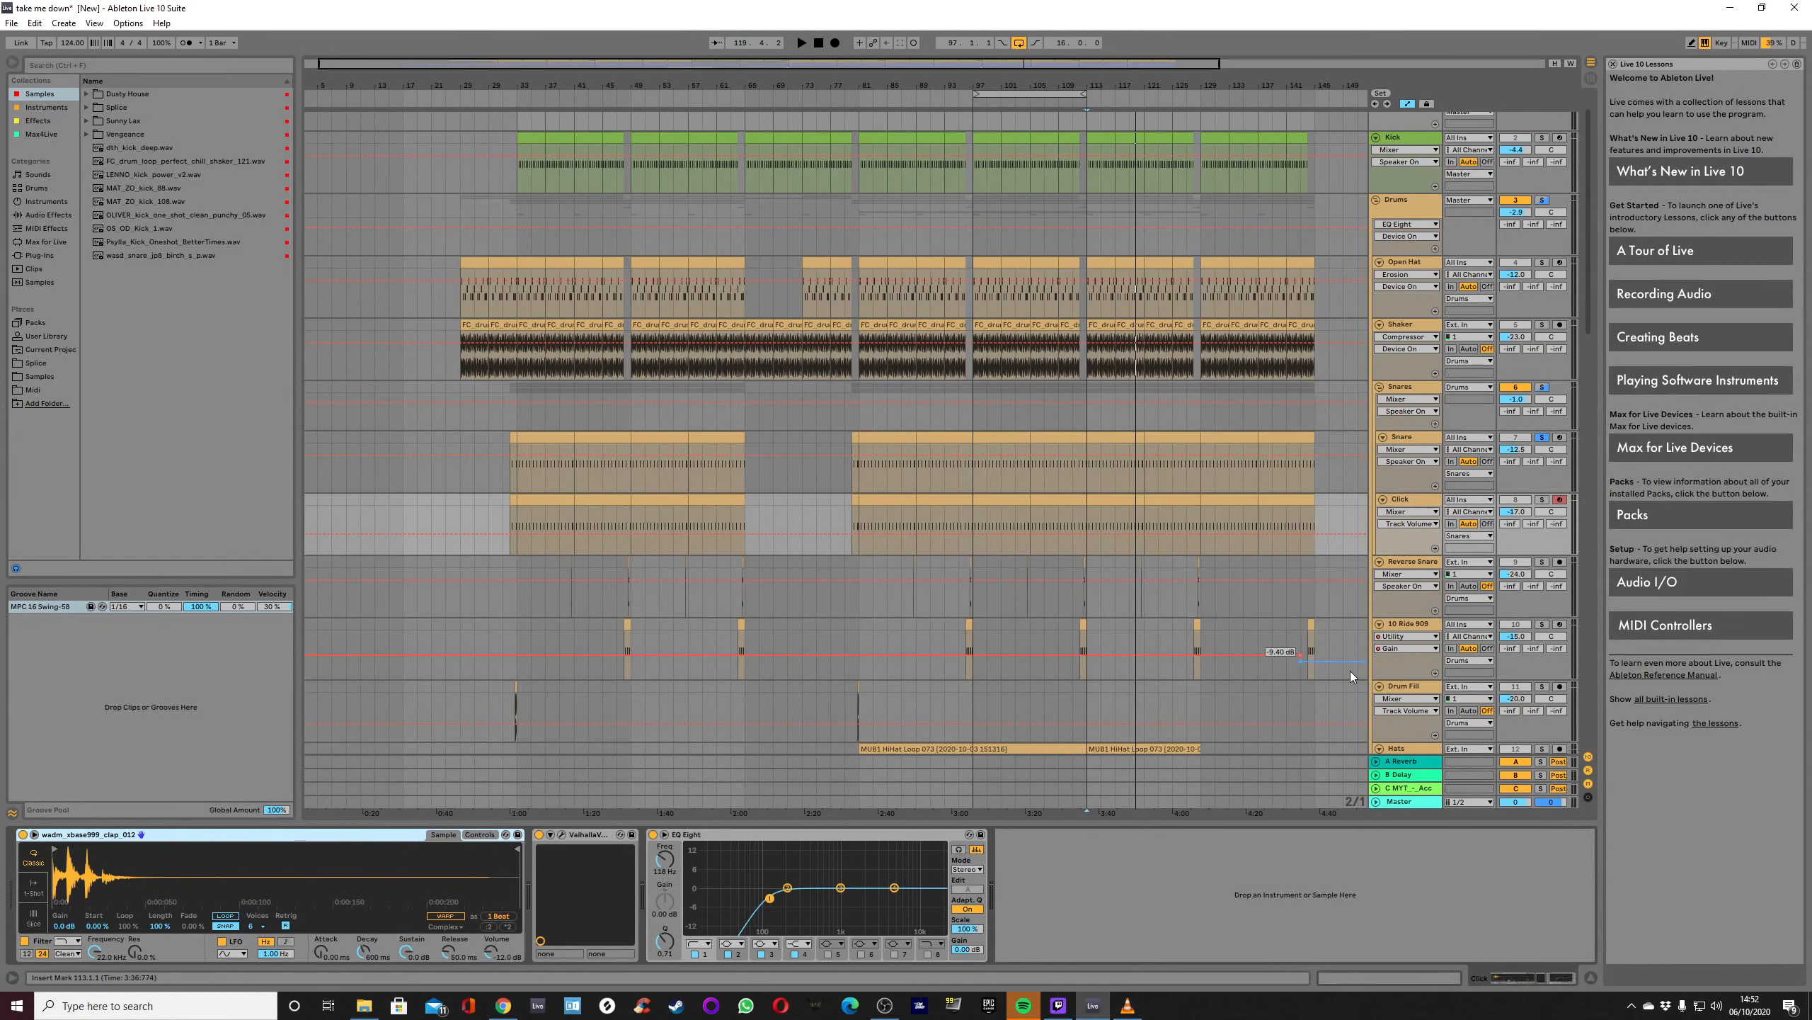
scroll(1242, 485, "down", 2)
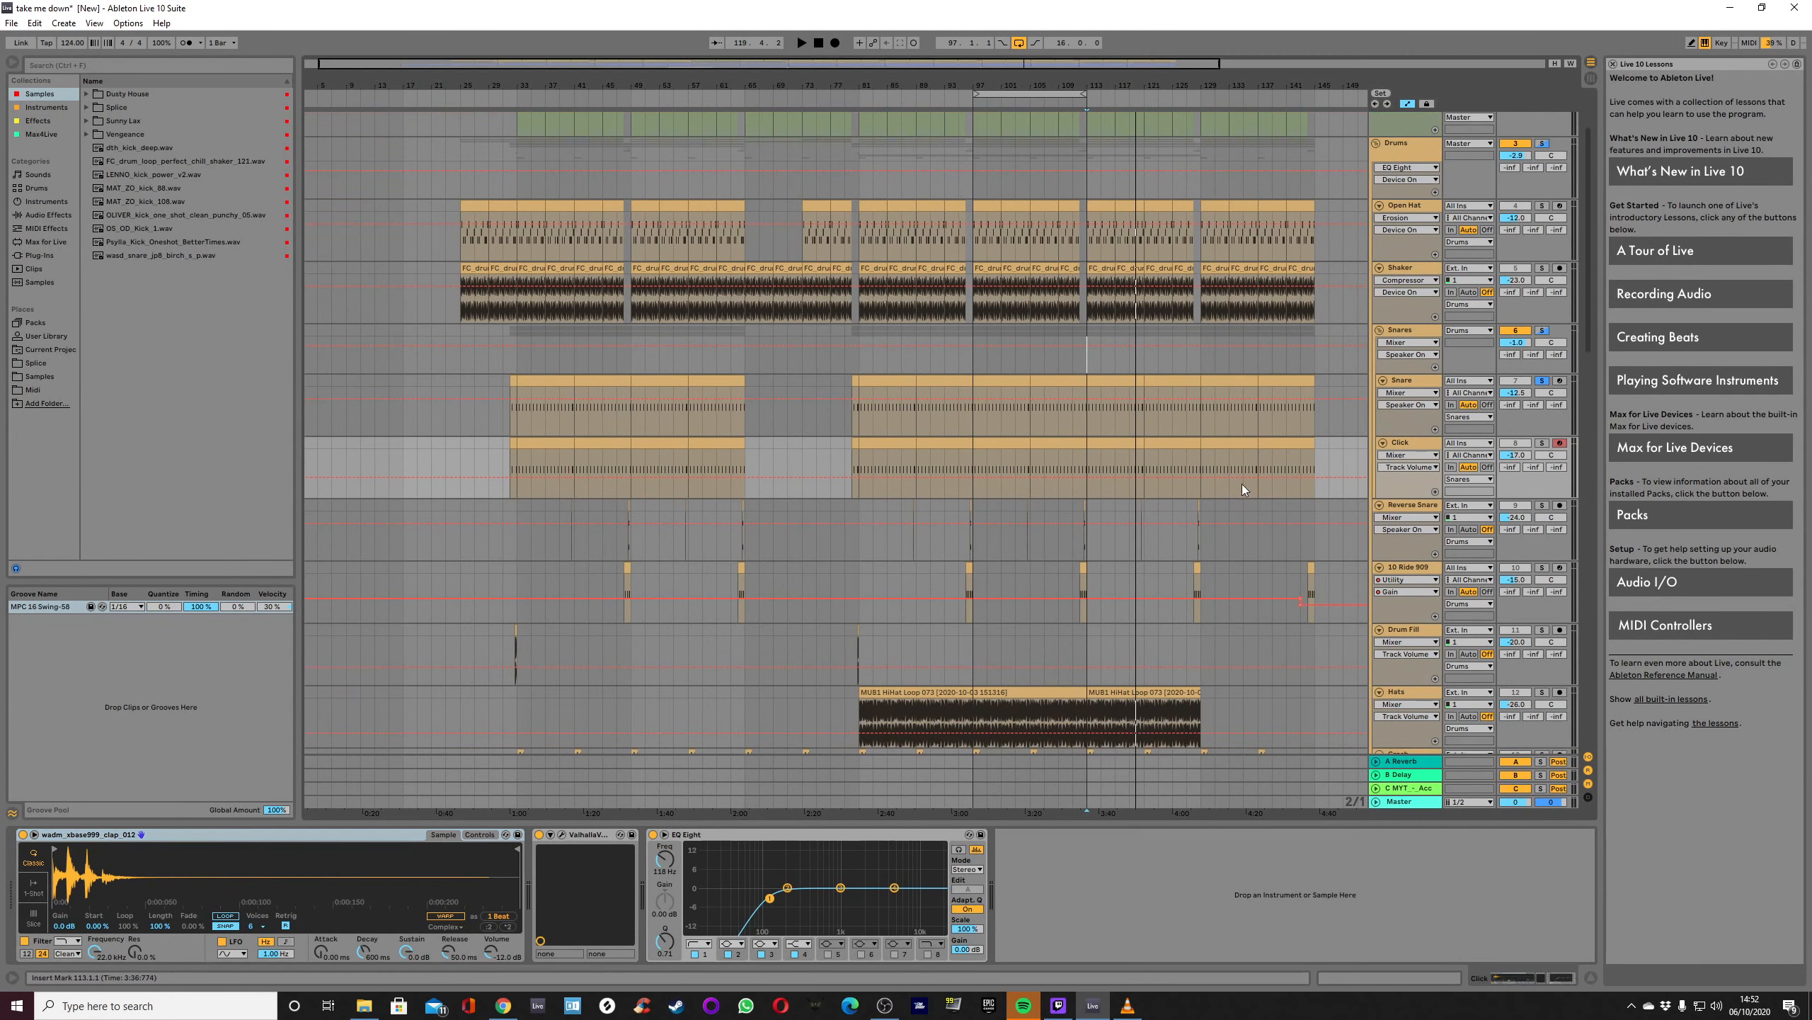
left_click(1401, 507)
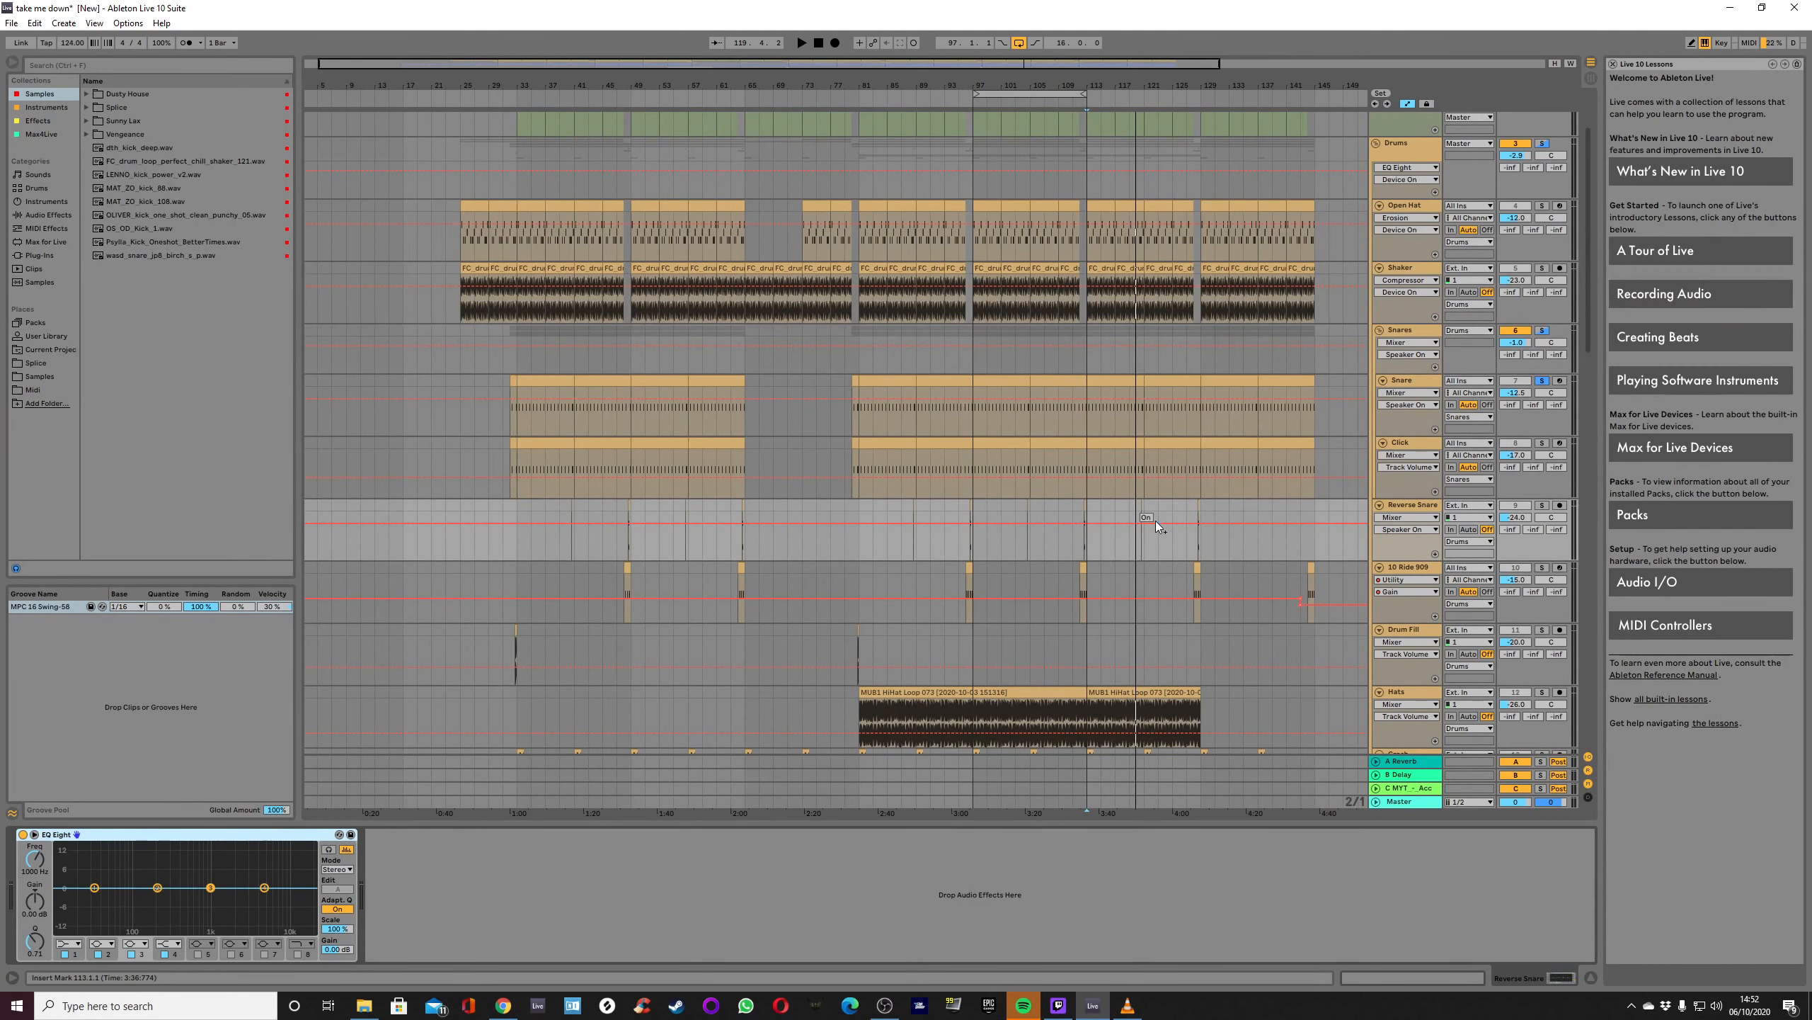
left_click(1542, 506)
left_click(1073, 531)
key("space")
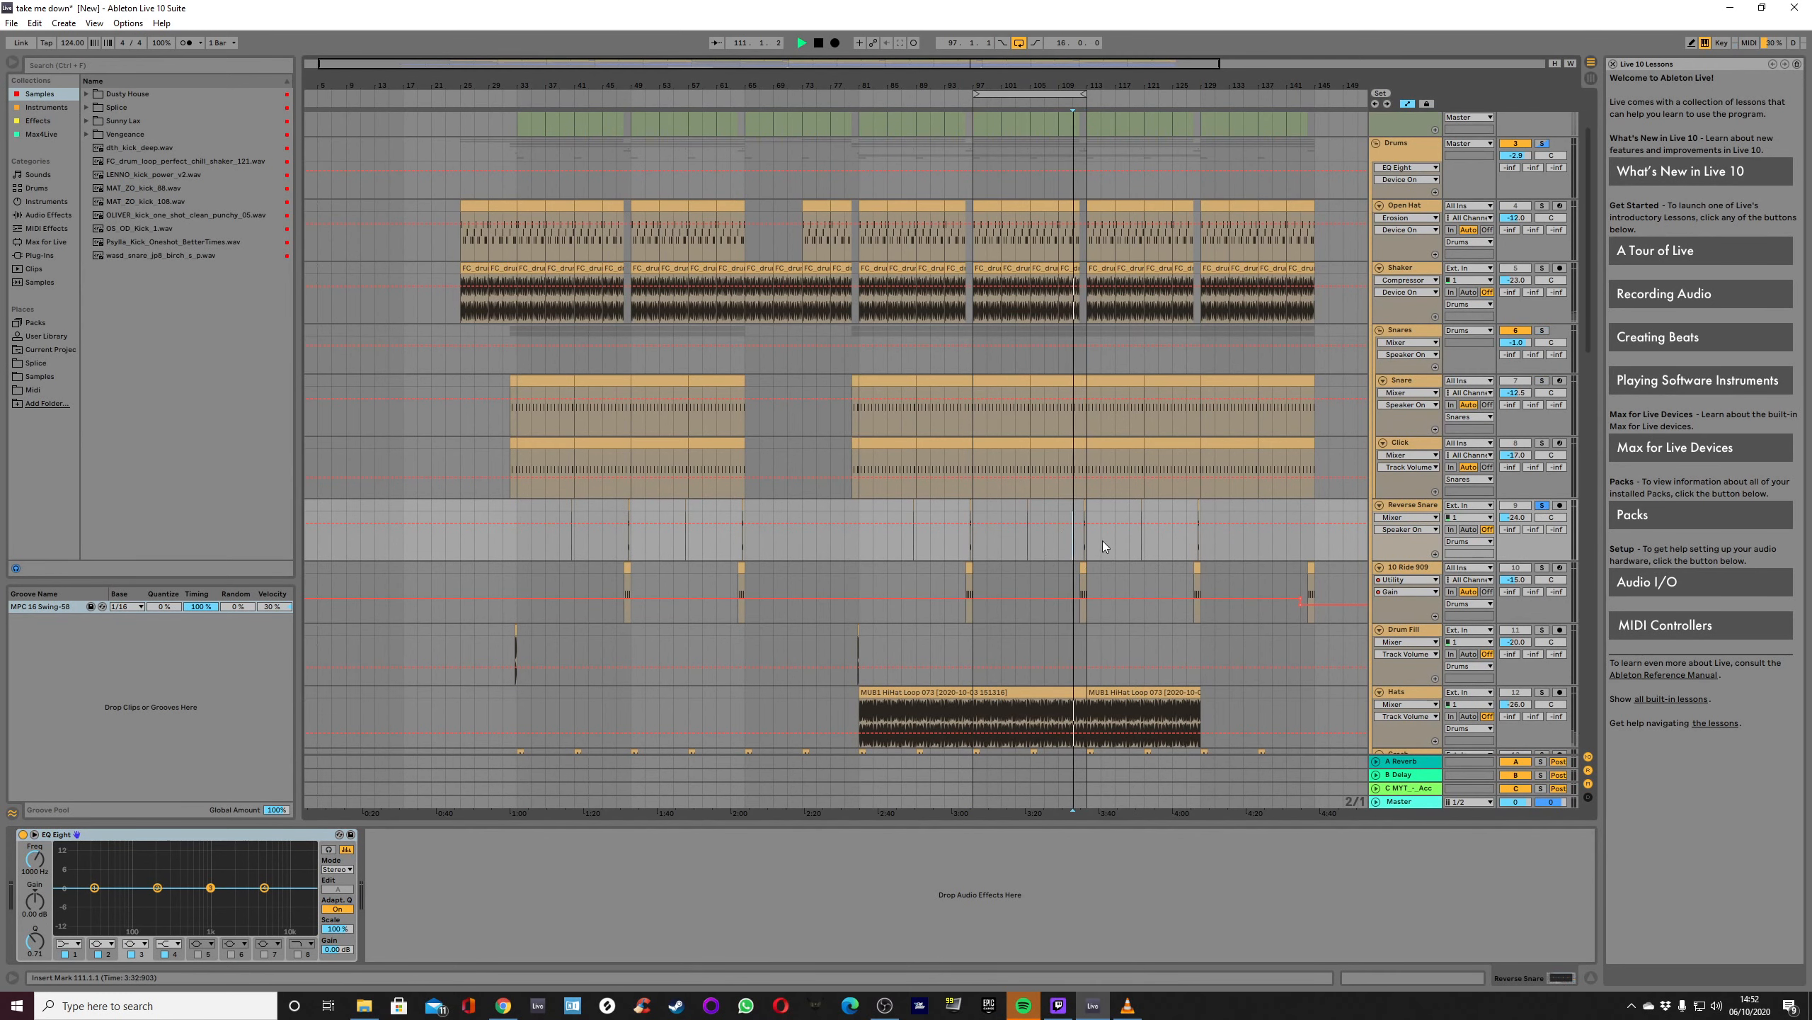
Change band 1 of the Reverse Snare's EQ Eight to a low cut at about 387 Hz and play the result from bar 111.
left_click(69, 944)
left_click(68, 875)
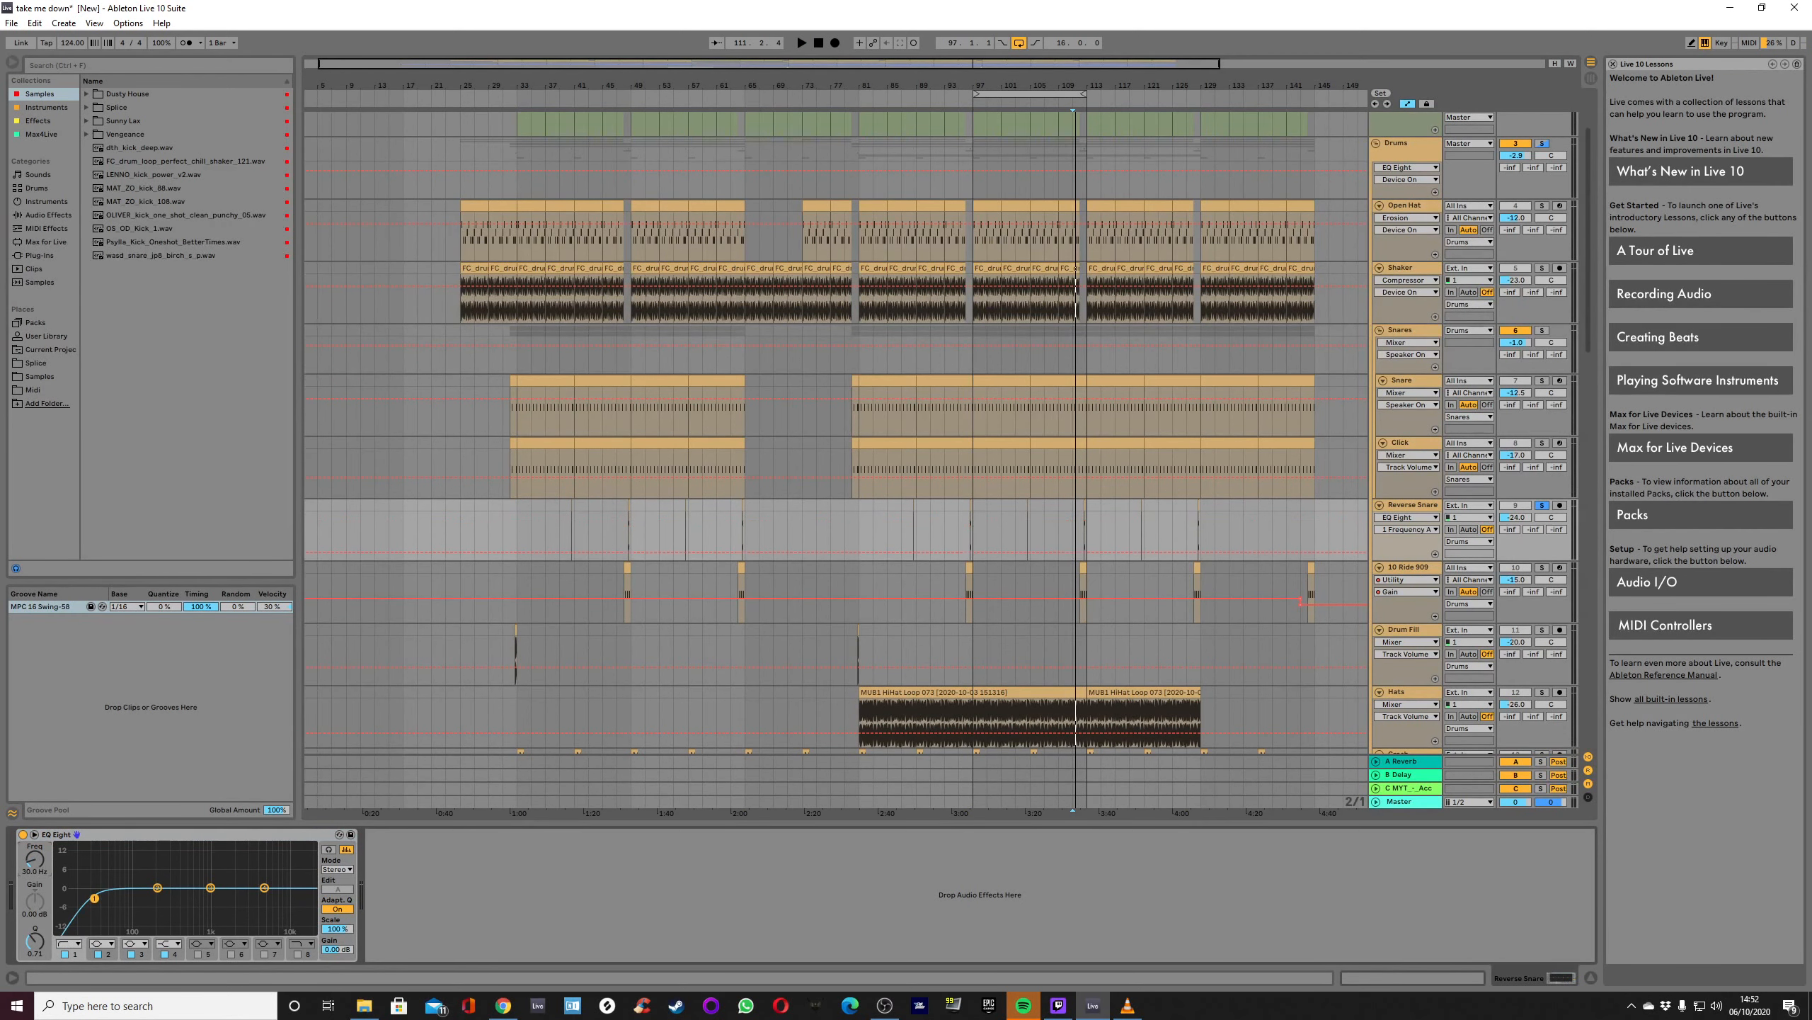
left_click_drag(95, 900, 179, 900)
key("space")
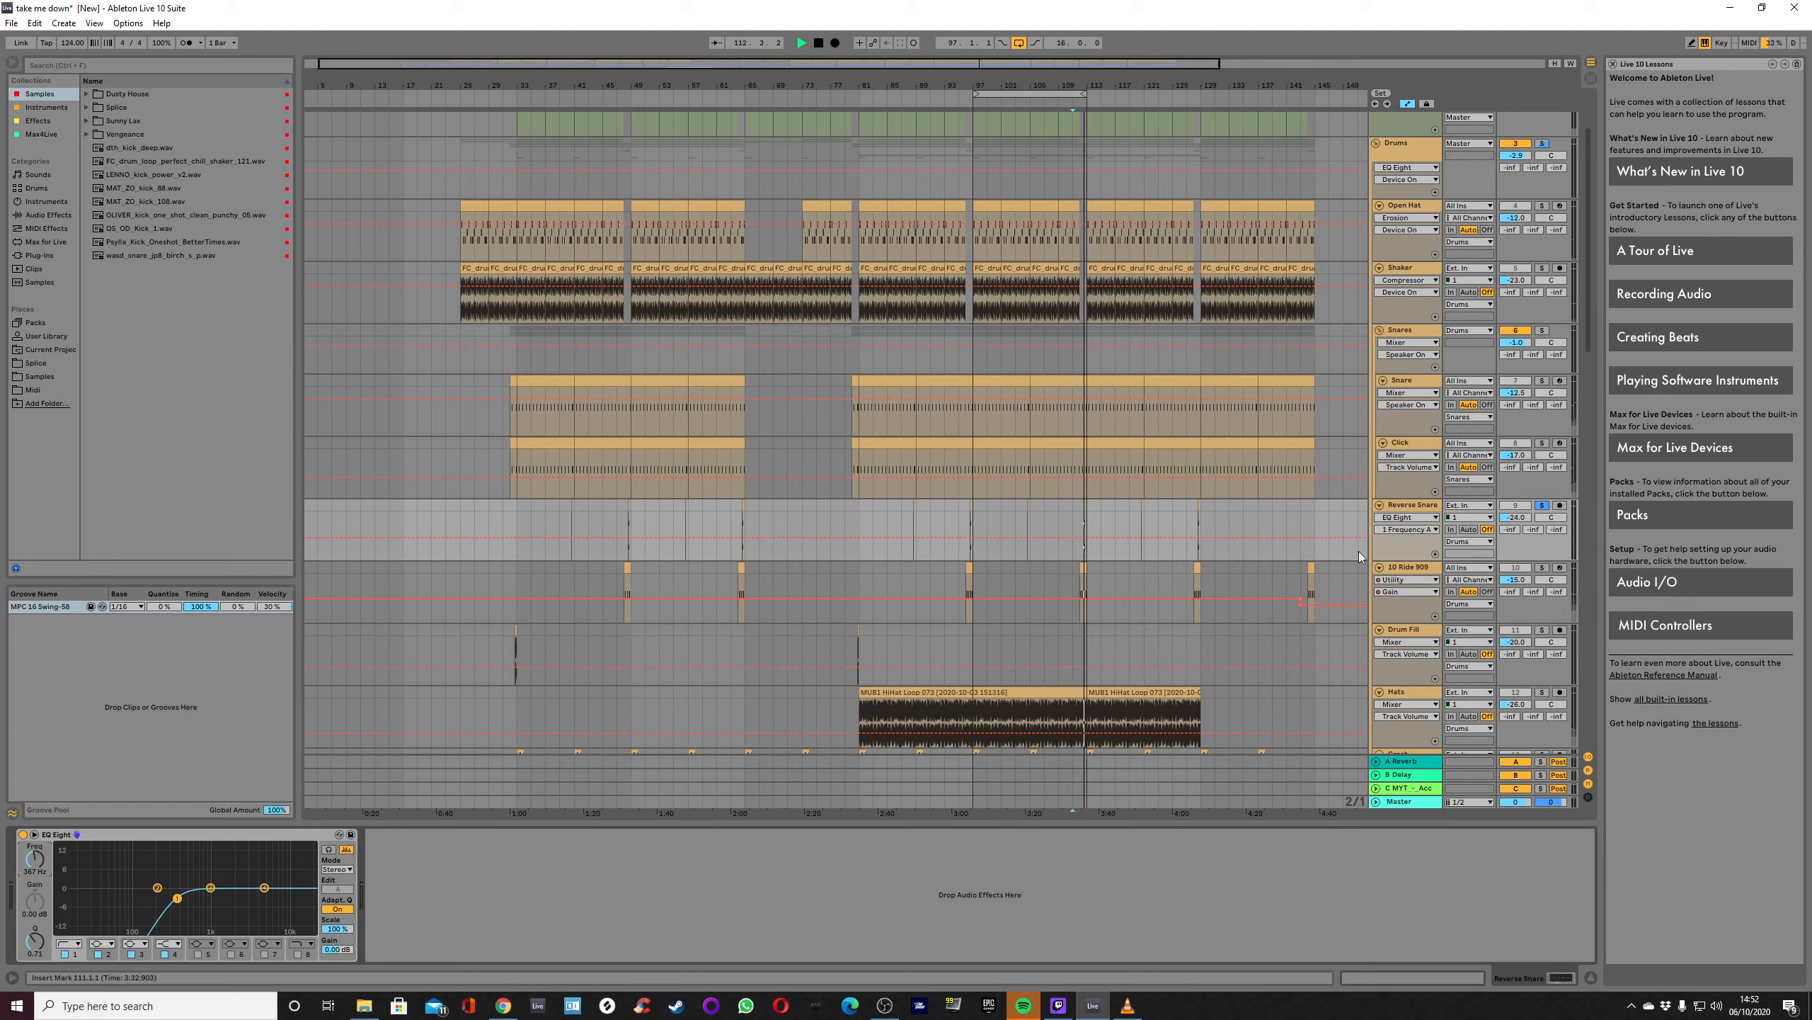
Unsolo the Reverse Snare track and play it within the full mix from bar 111.
key("space")
left_click(1542, 506)
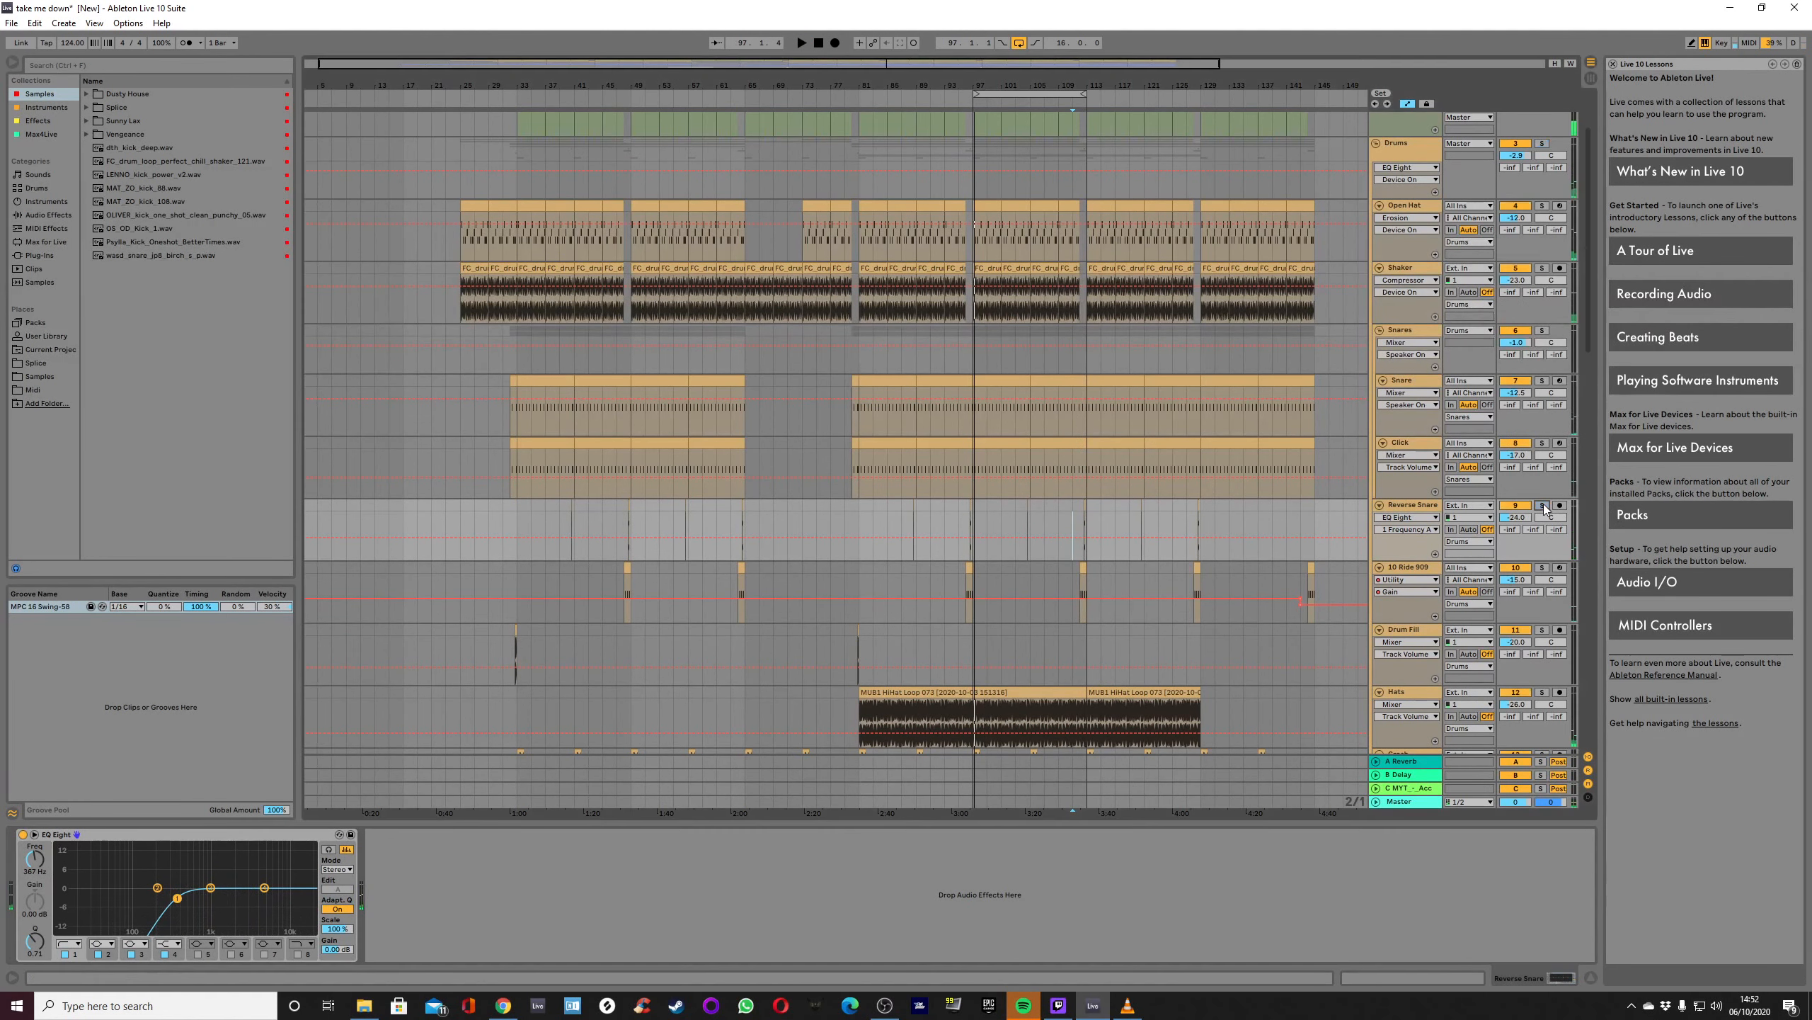
key("space")
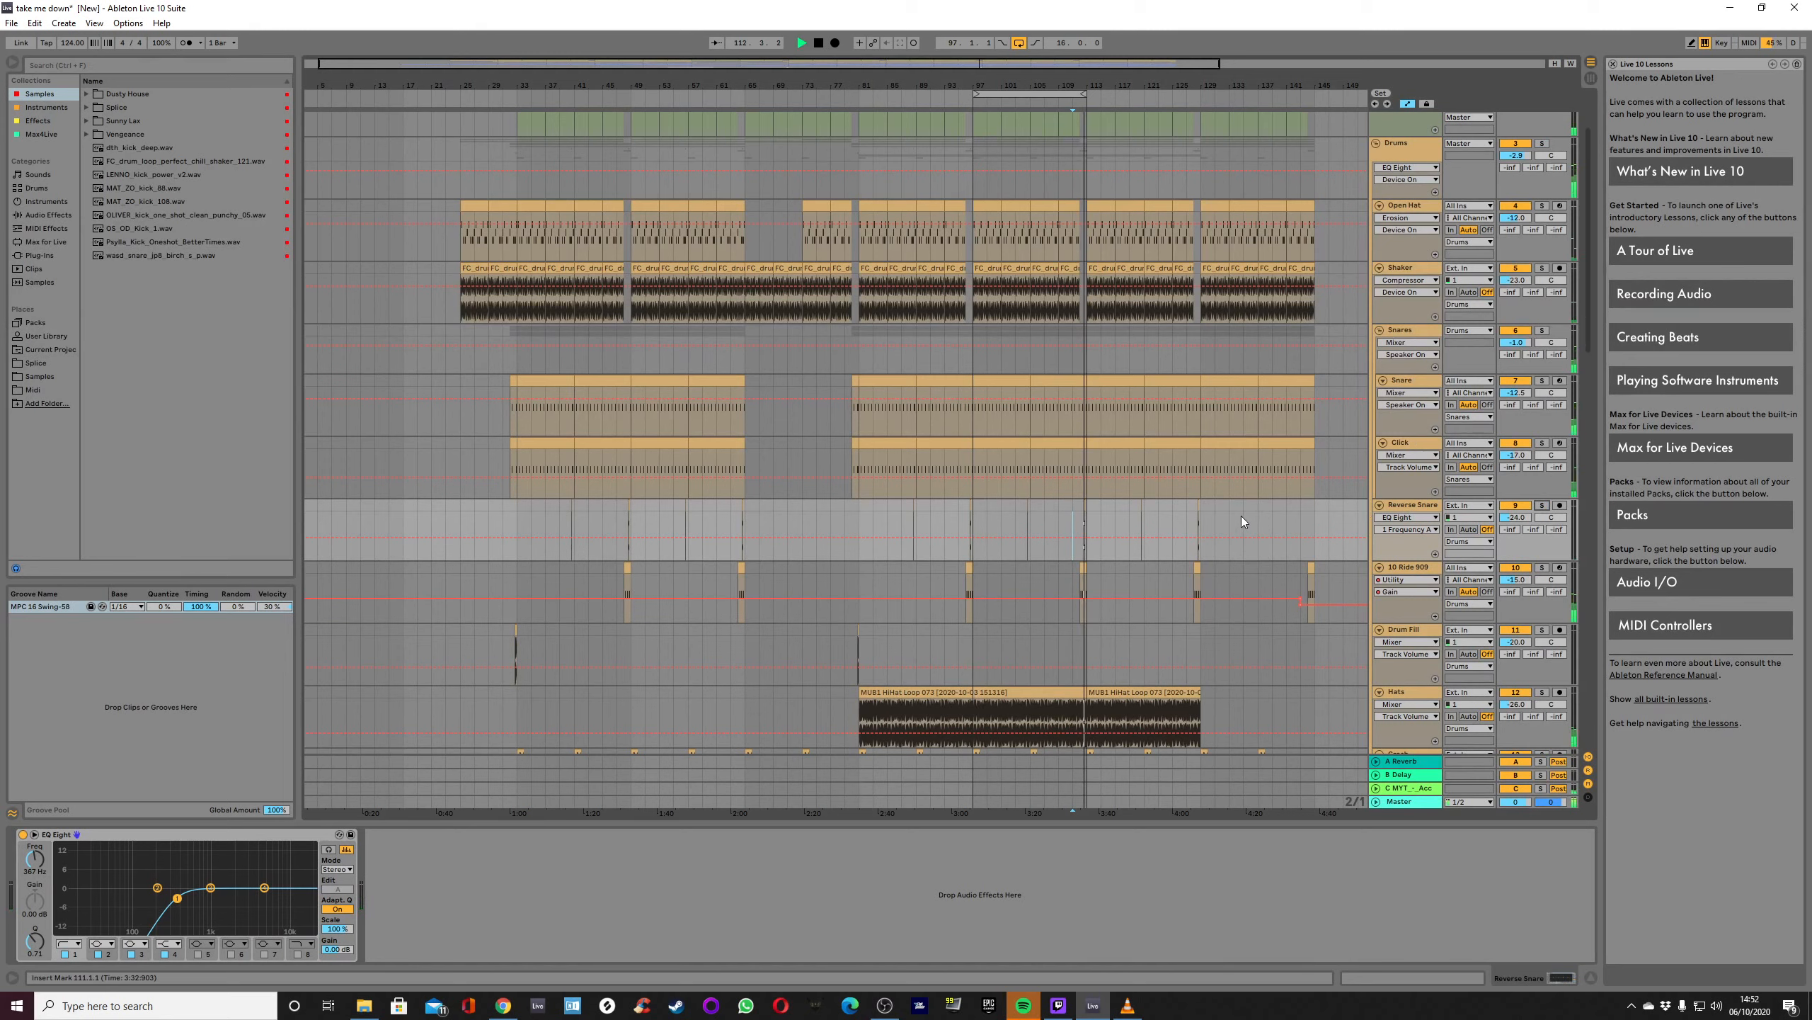
key("space")
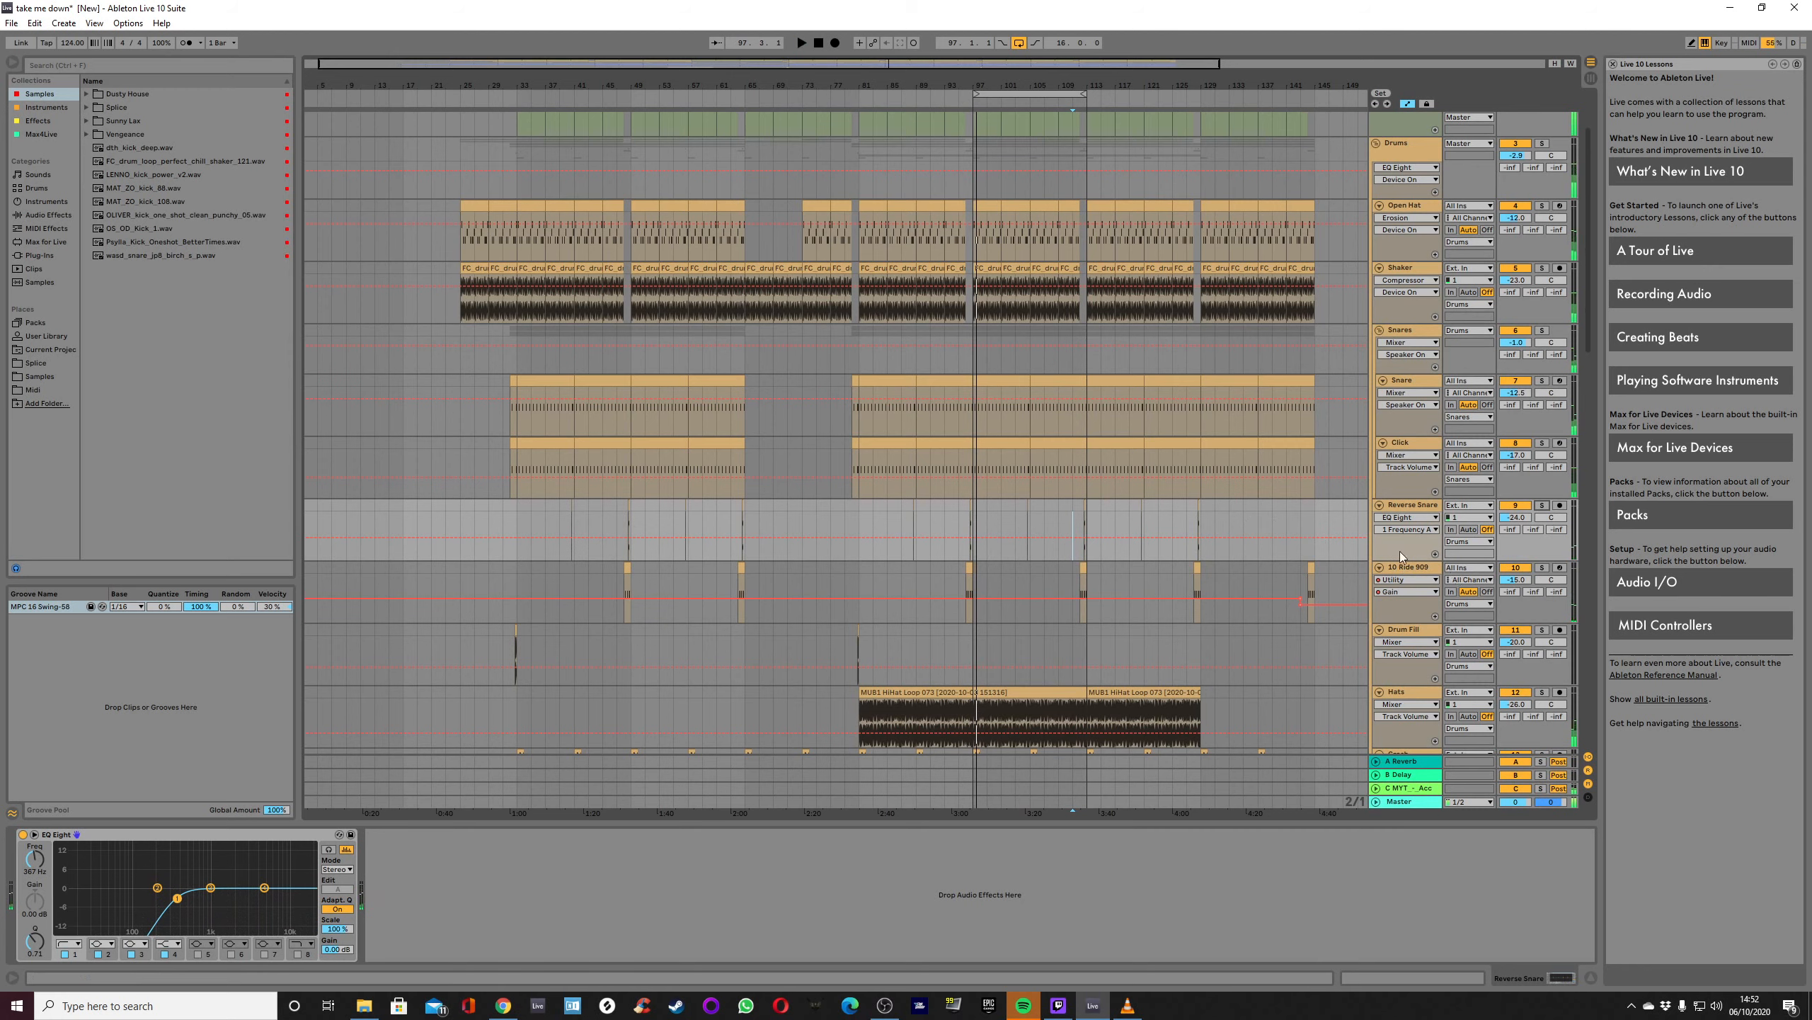
Solo the 10 Ride 909 track and display its device chain.
scroll(1342, 526, "down", 3)
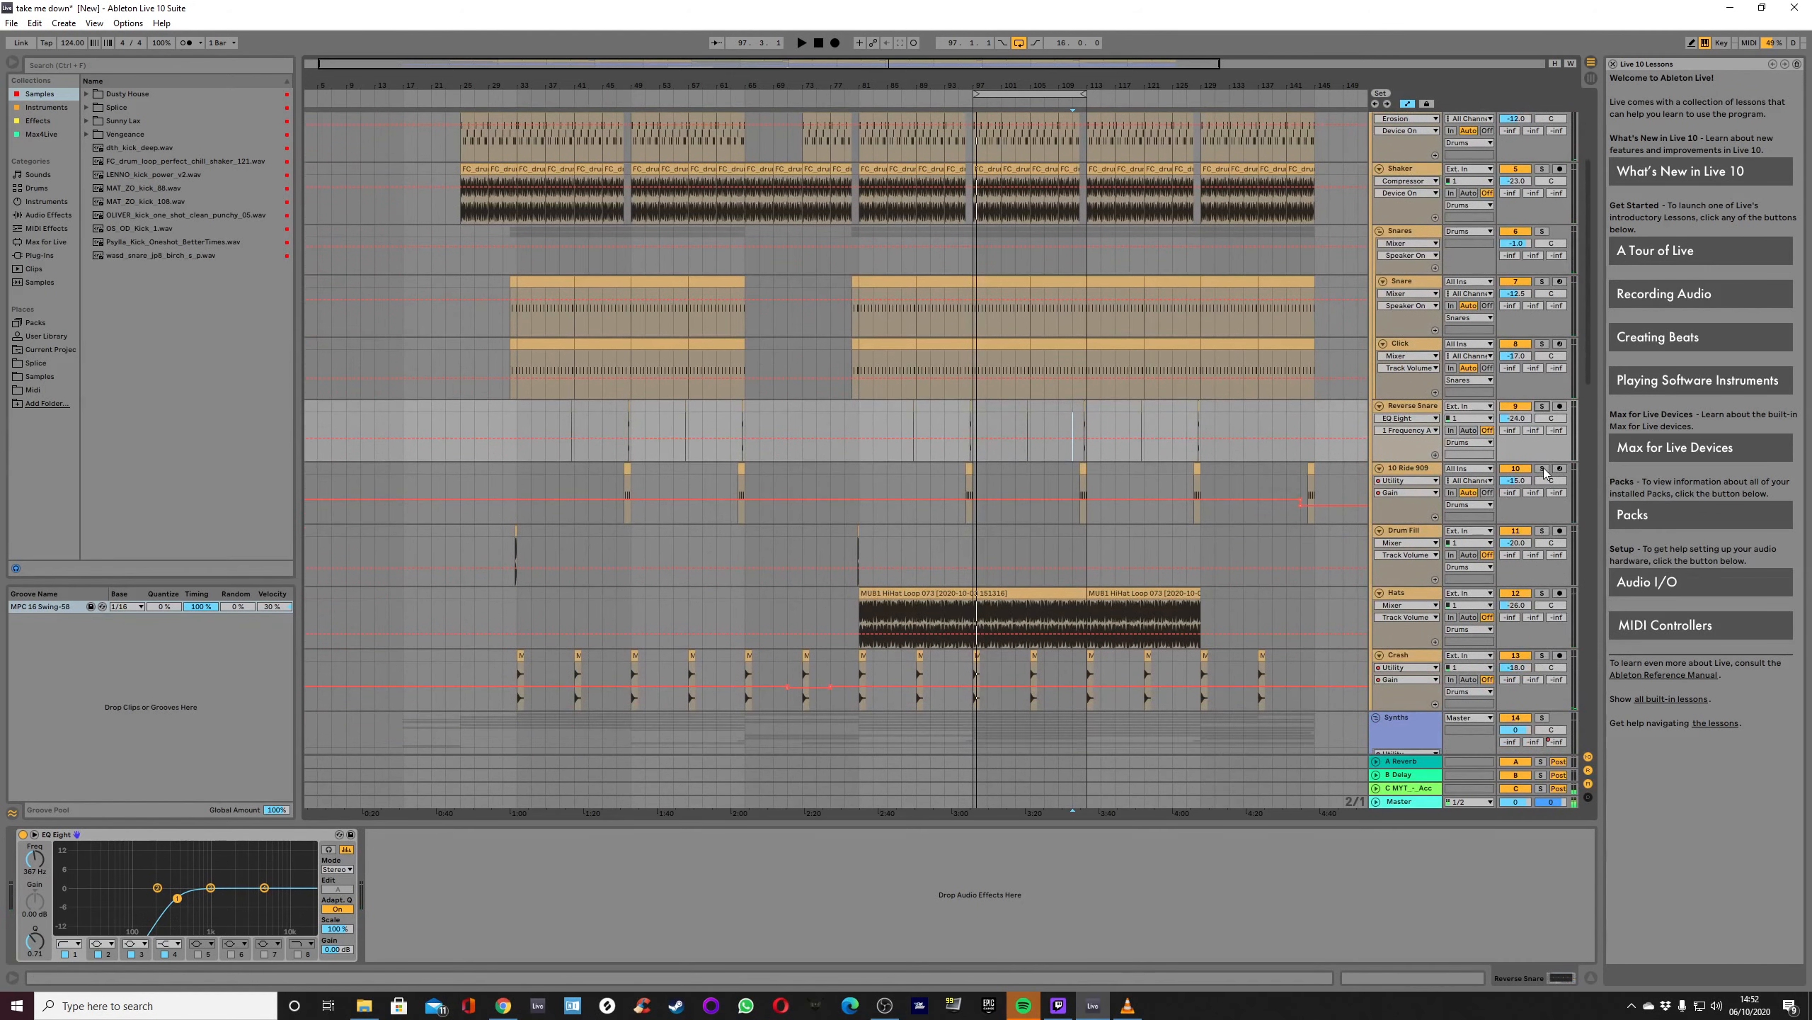
left_click(1542, 469)
left_click(1407, 470)
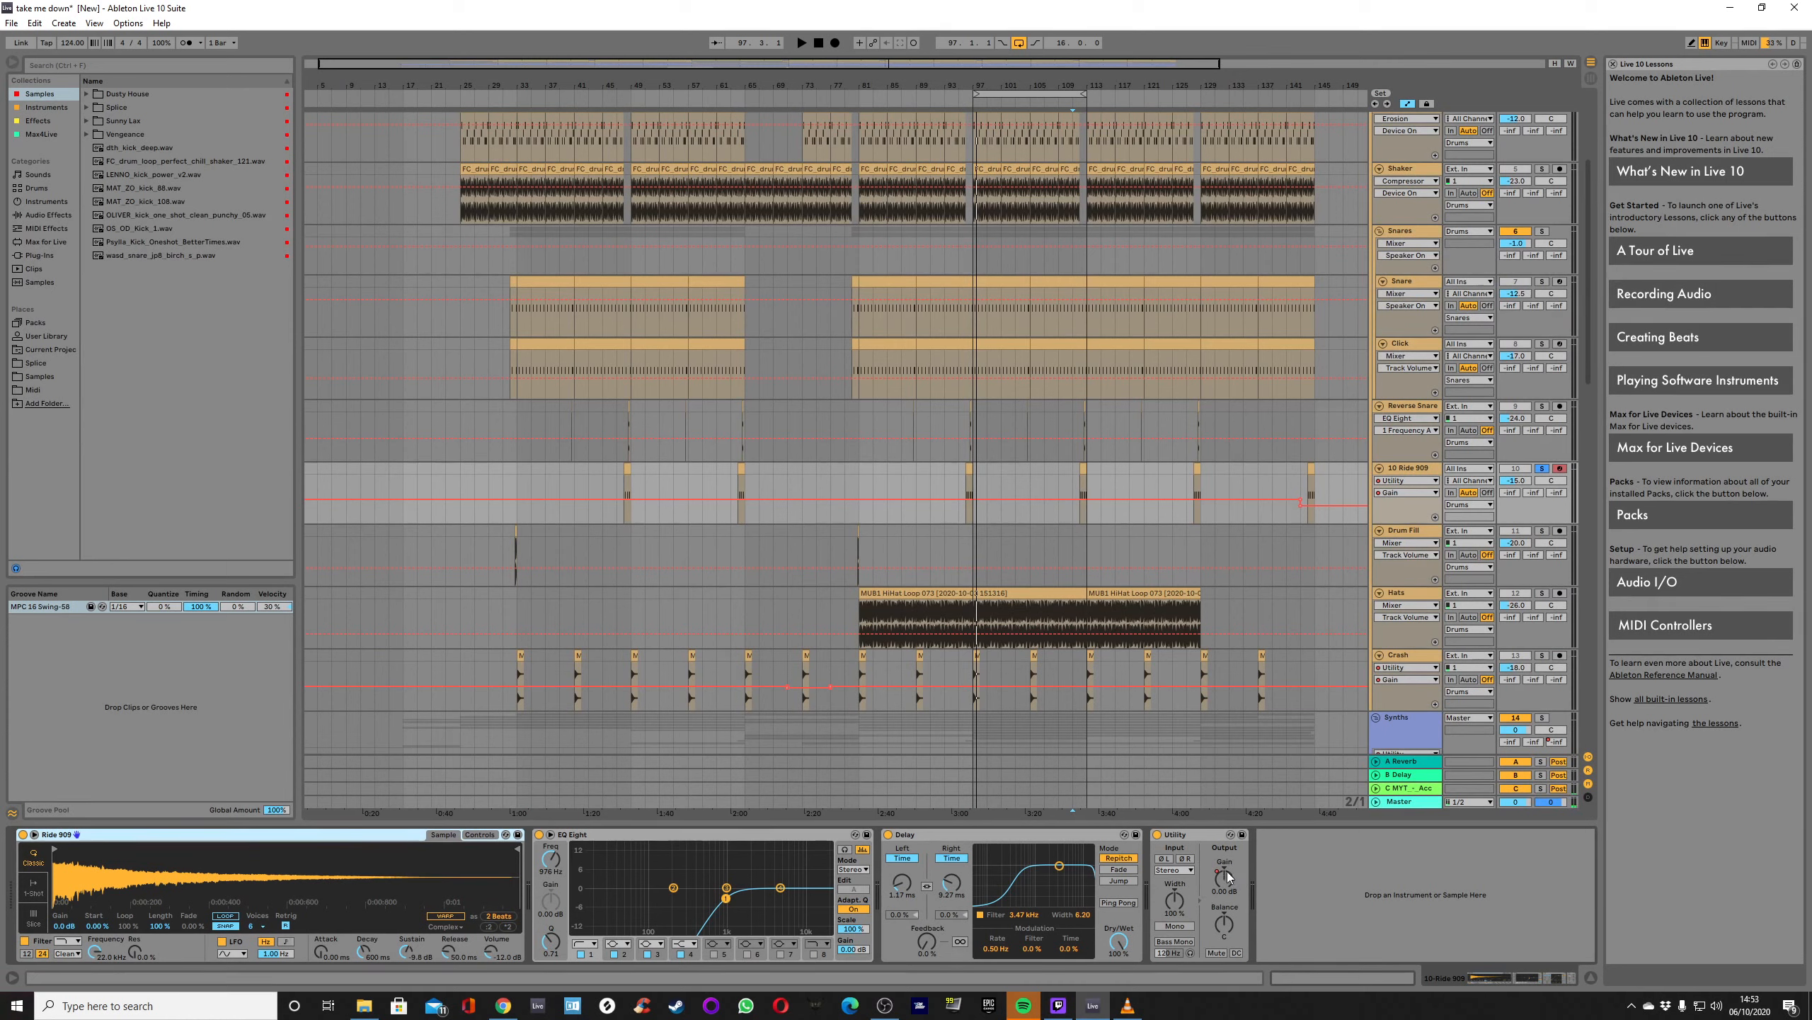
scroll(1256, 562, "up", 3)
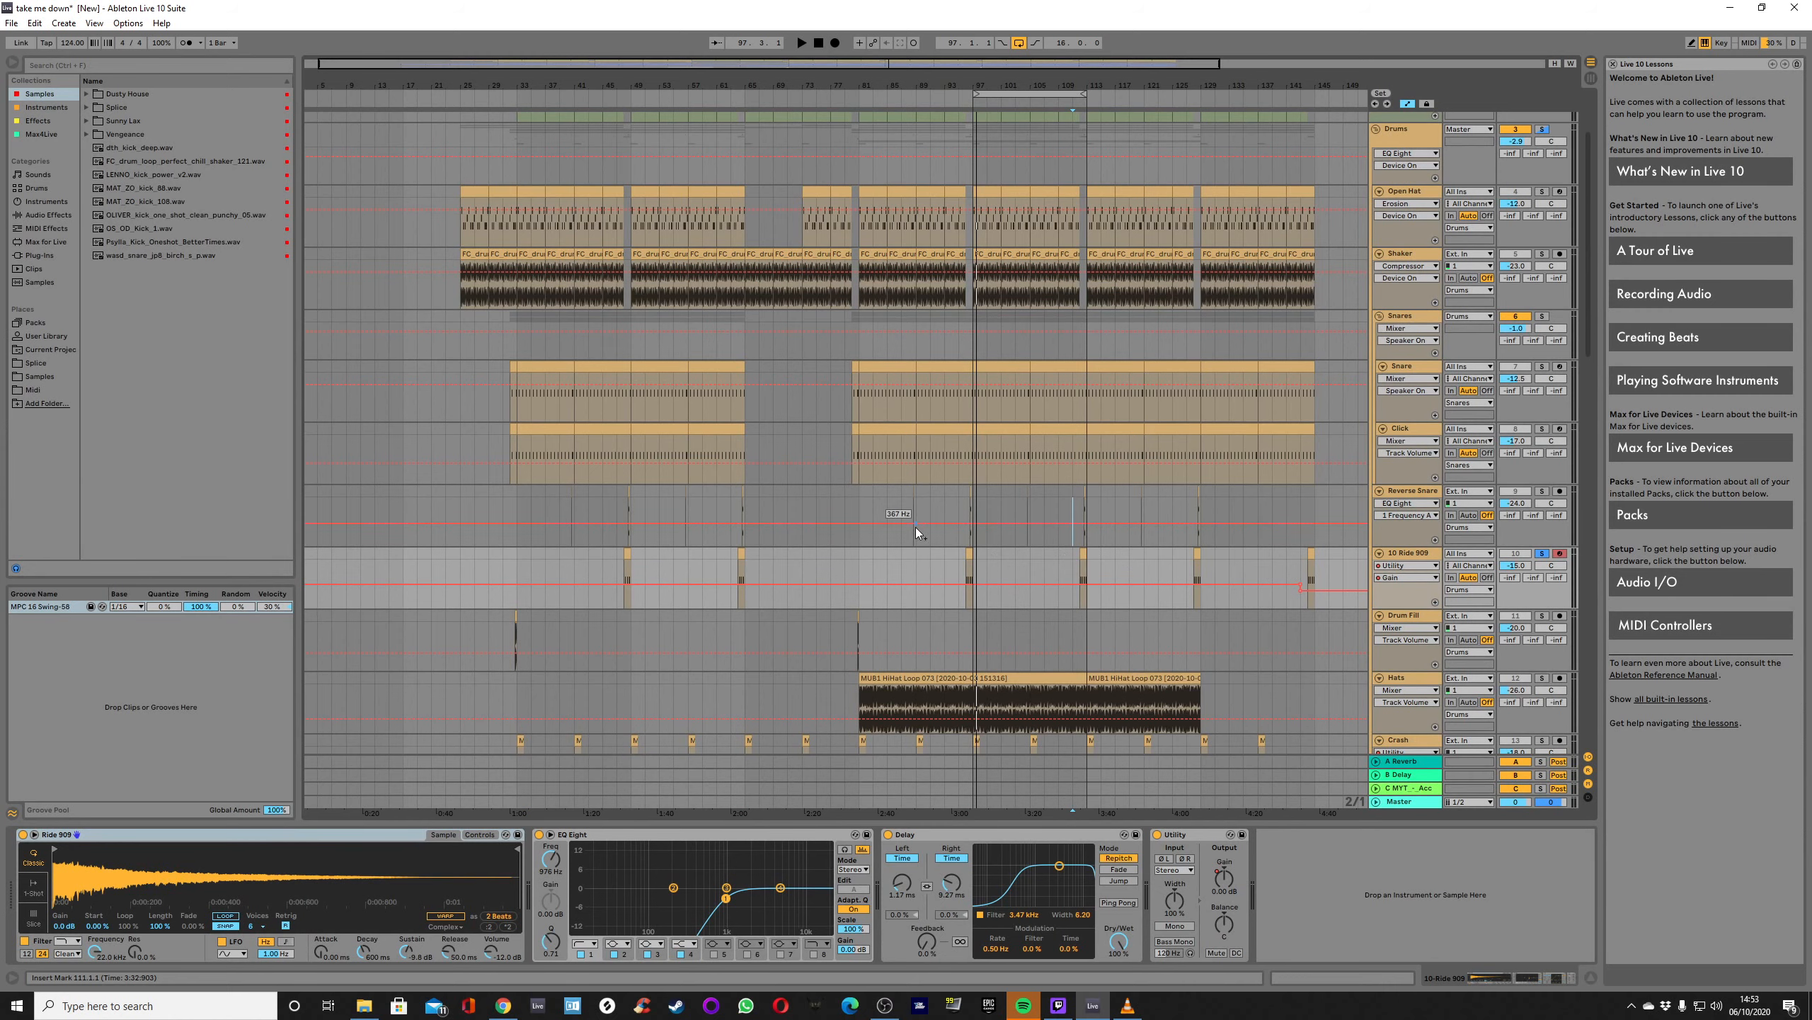
scroll(916, 526, "down", 2)
scroll(918, 525, "down", 1)
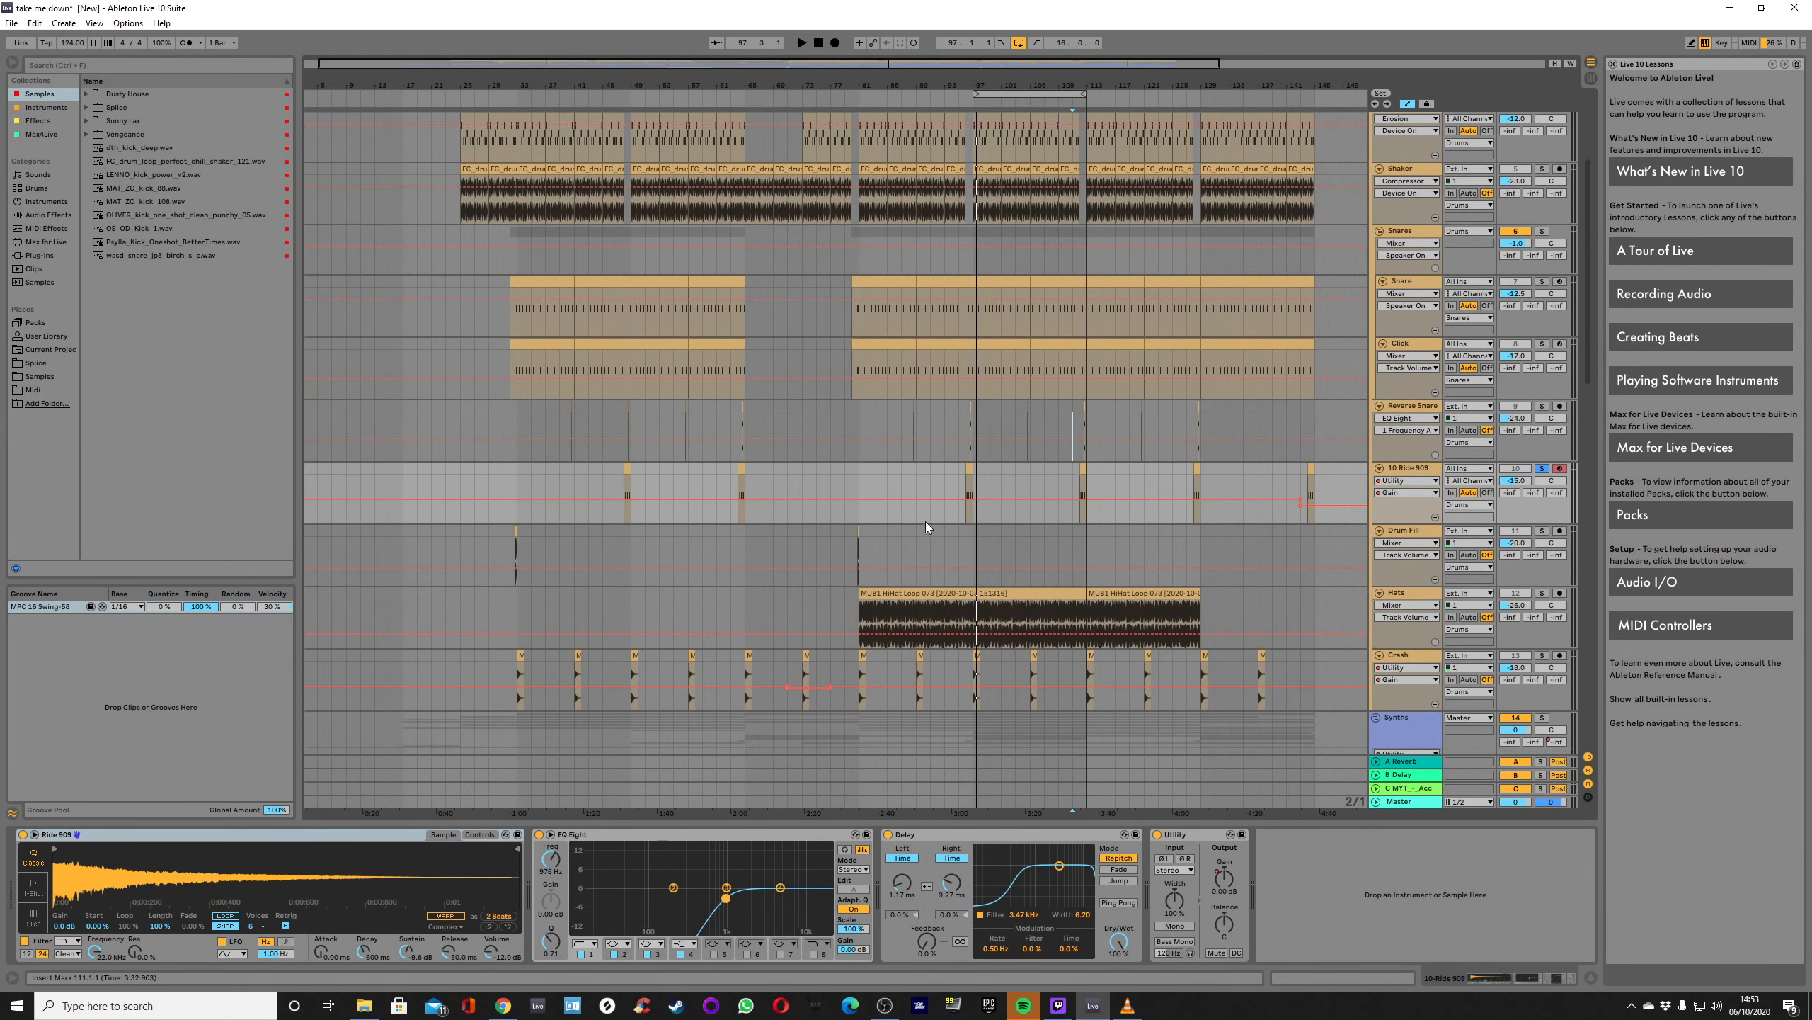
Display the Drum Fill track's device chain, play from bar 79 with only that track soloed, and unsolo it.
scroll(926, 519, "down", 2)
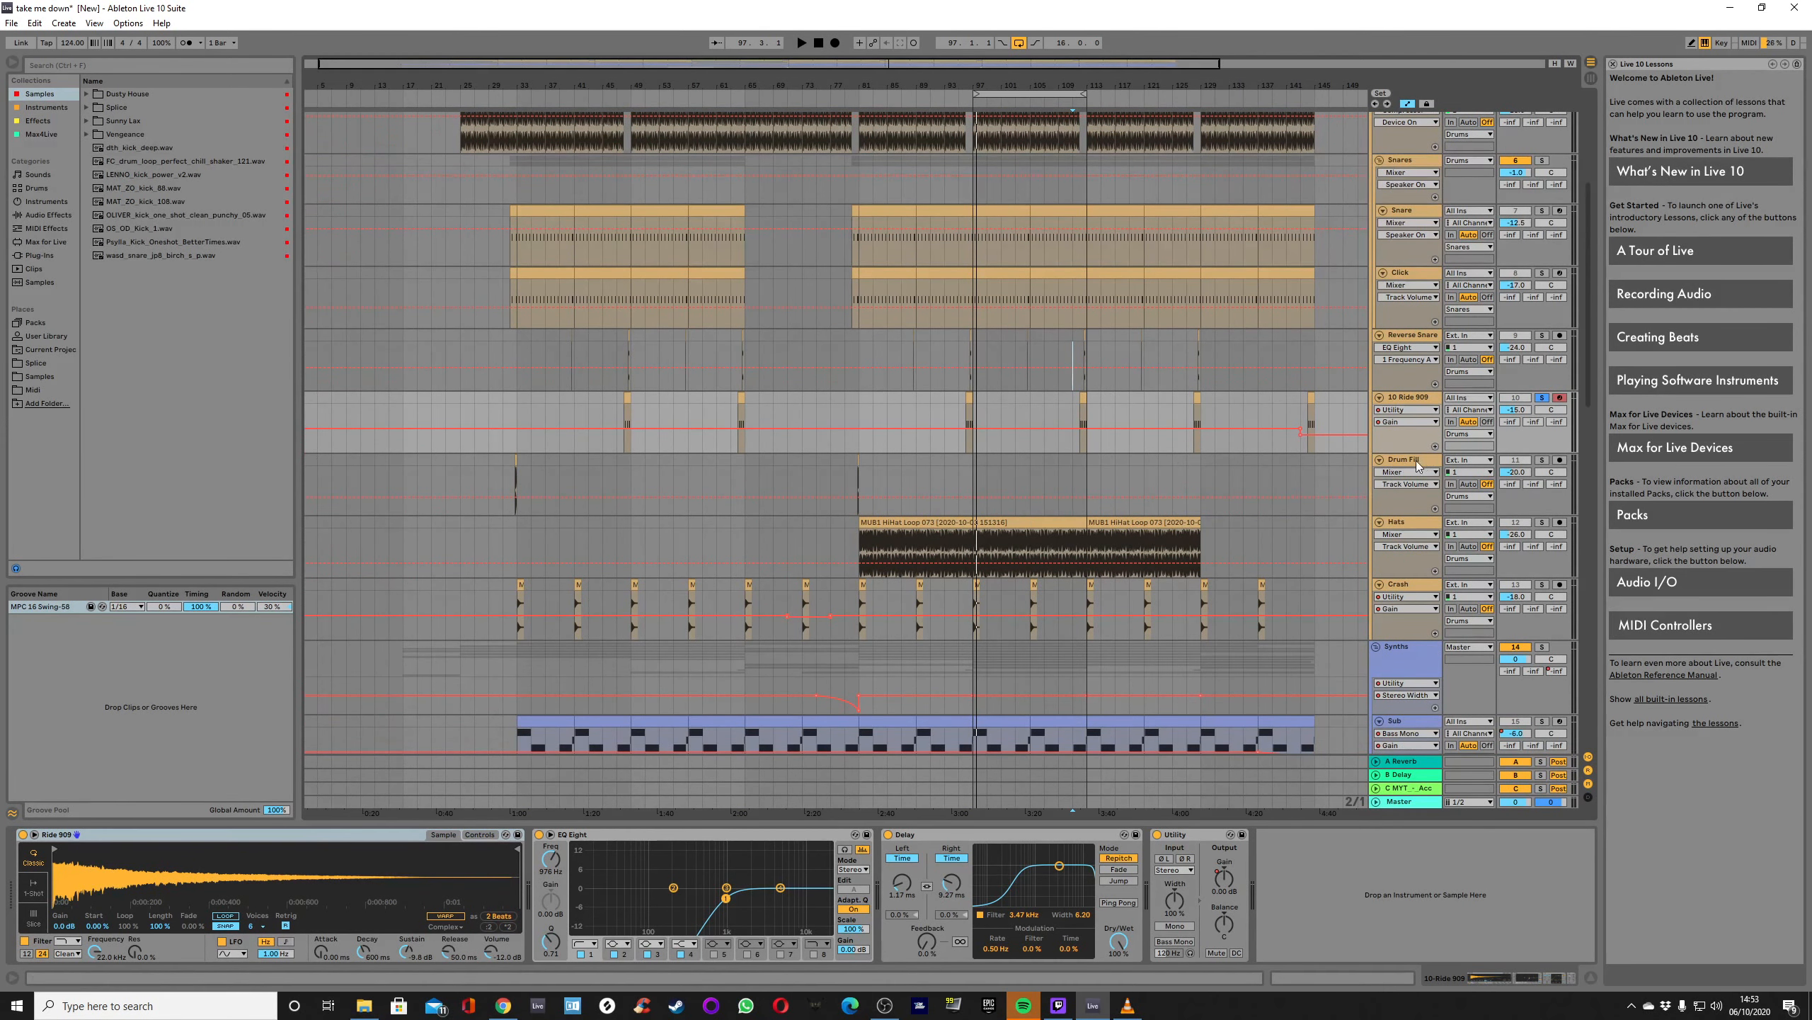
left_click(1417, 465)
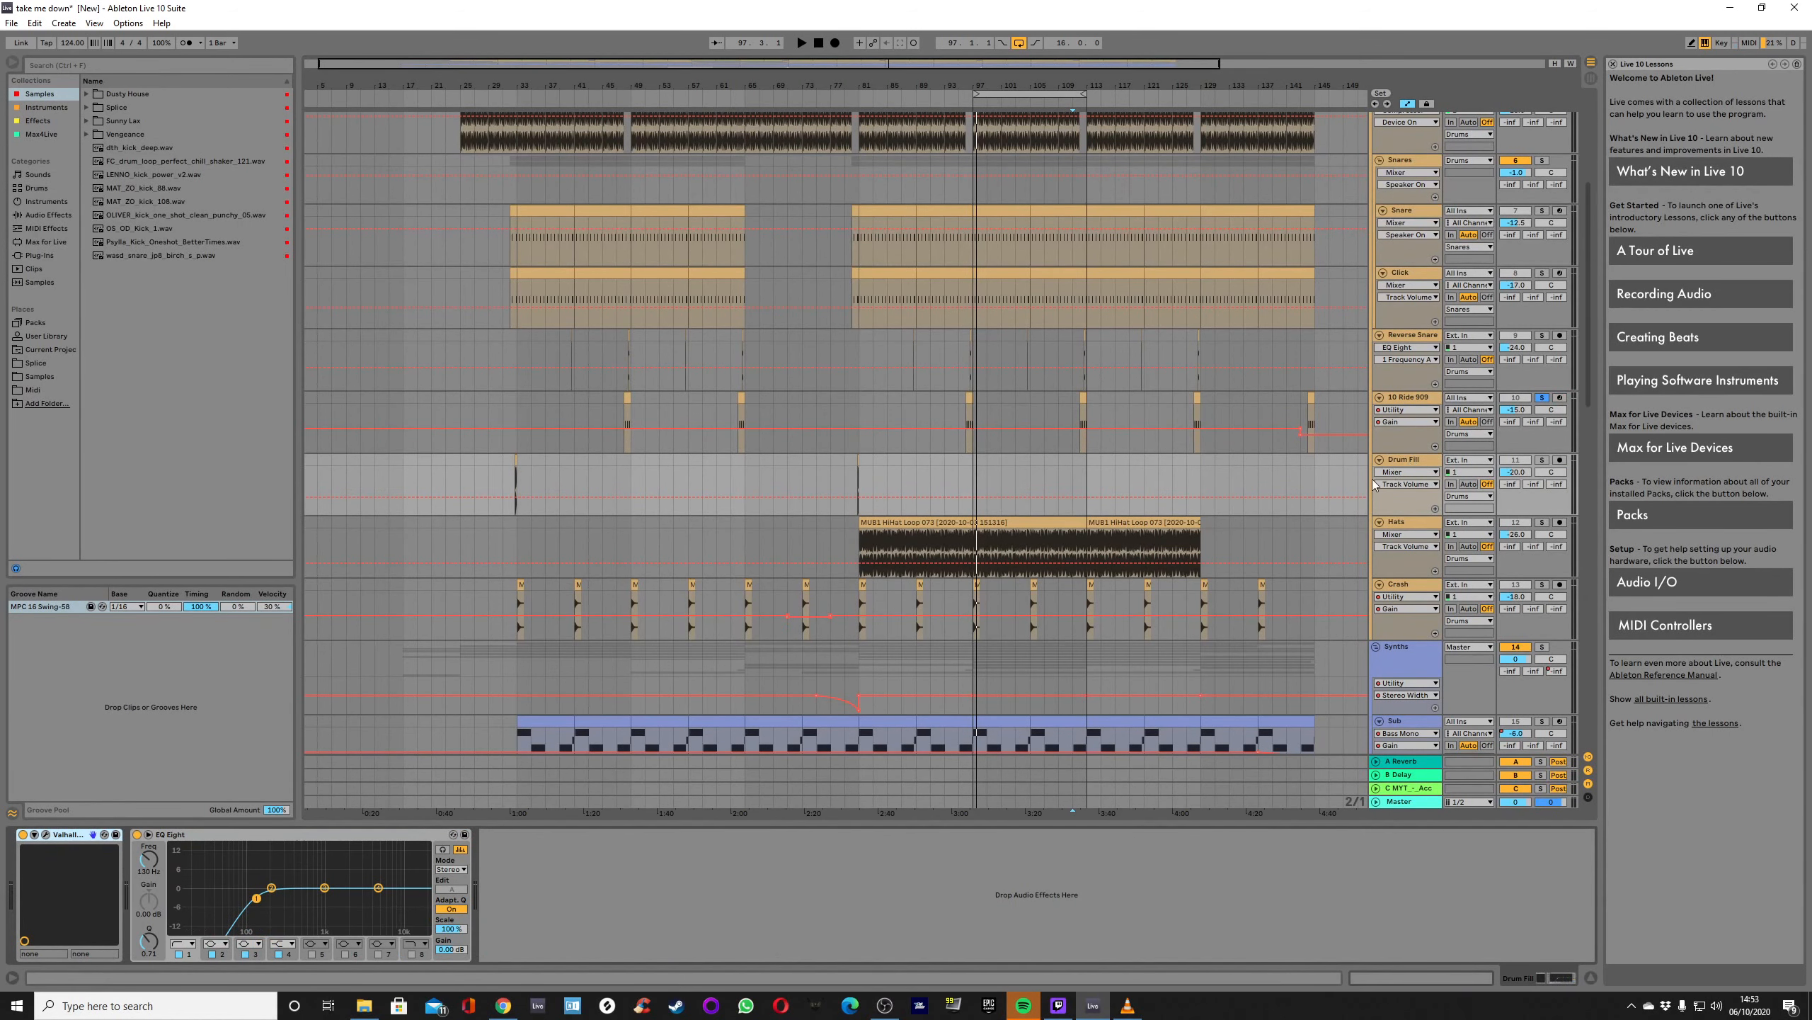
left_click(846, 483)
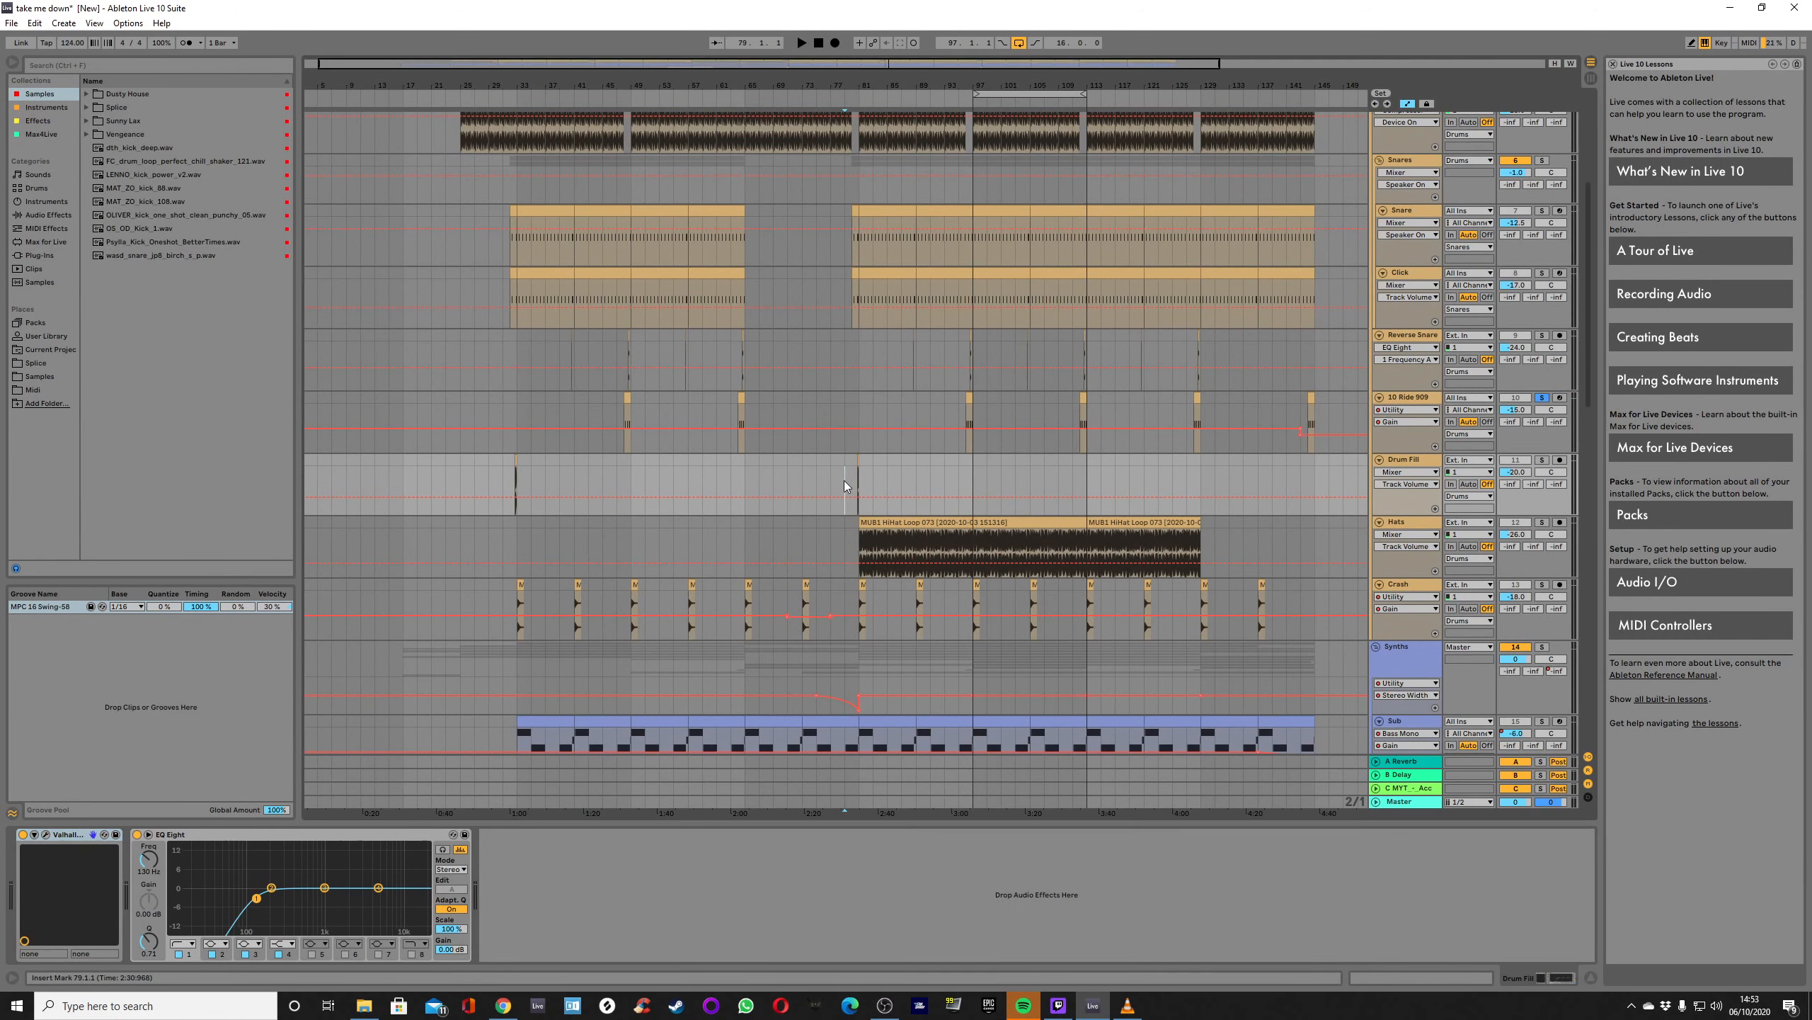
key("space")
left_click(1542, 460)
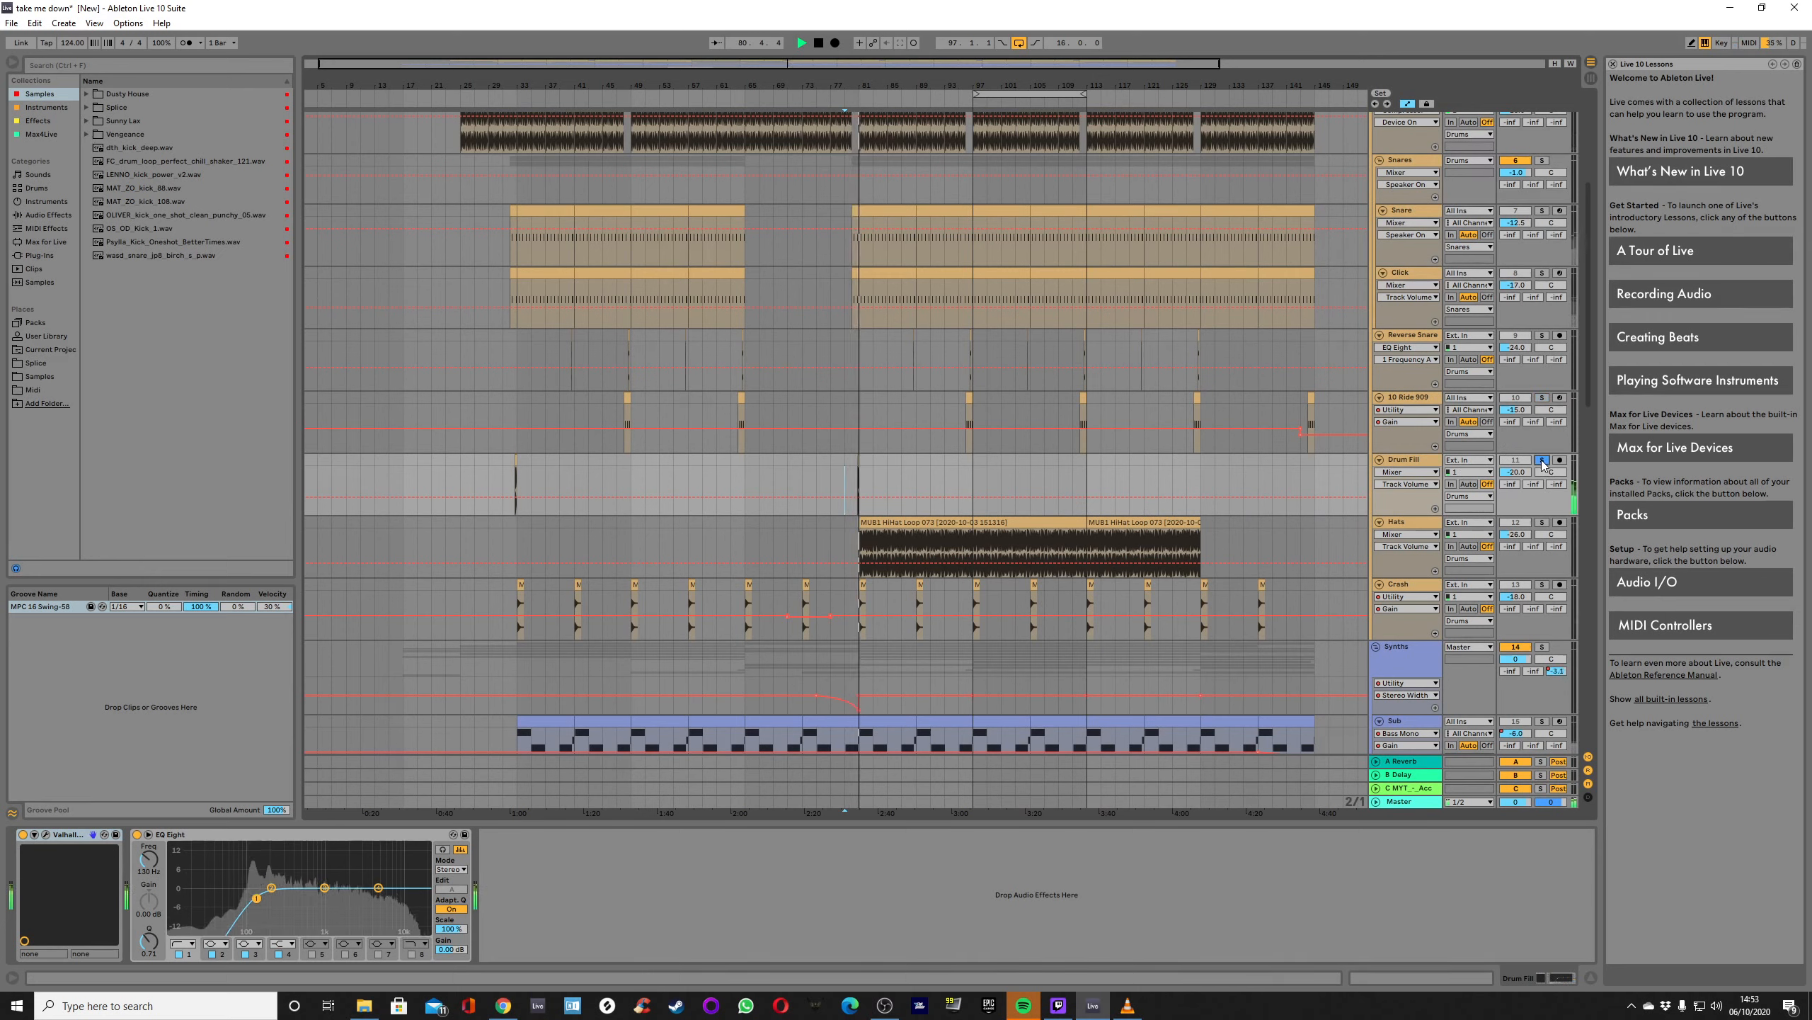
key("space")
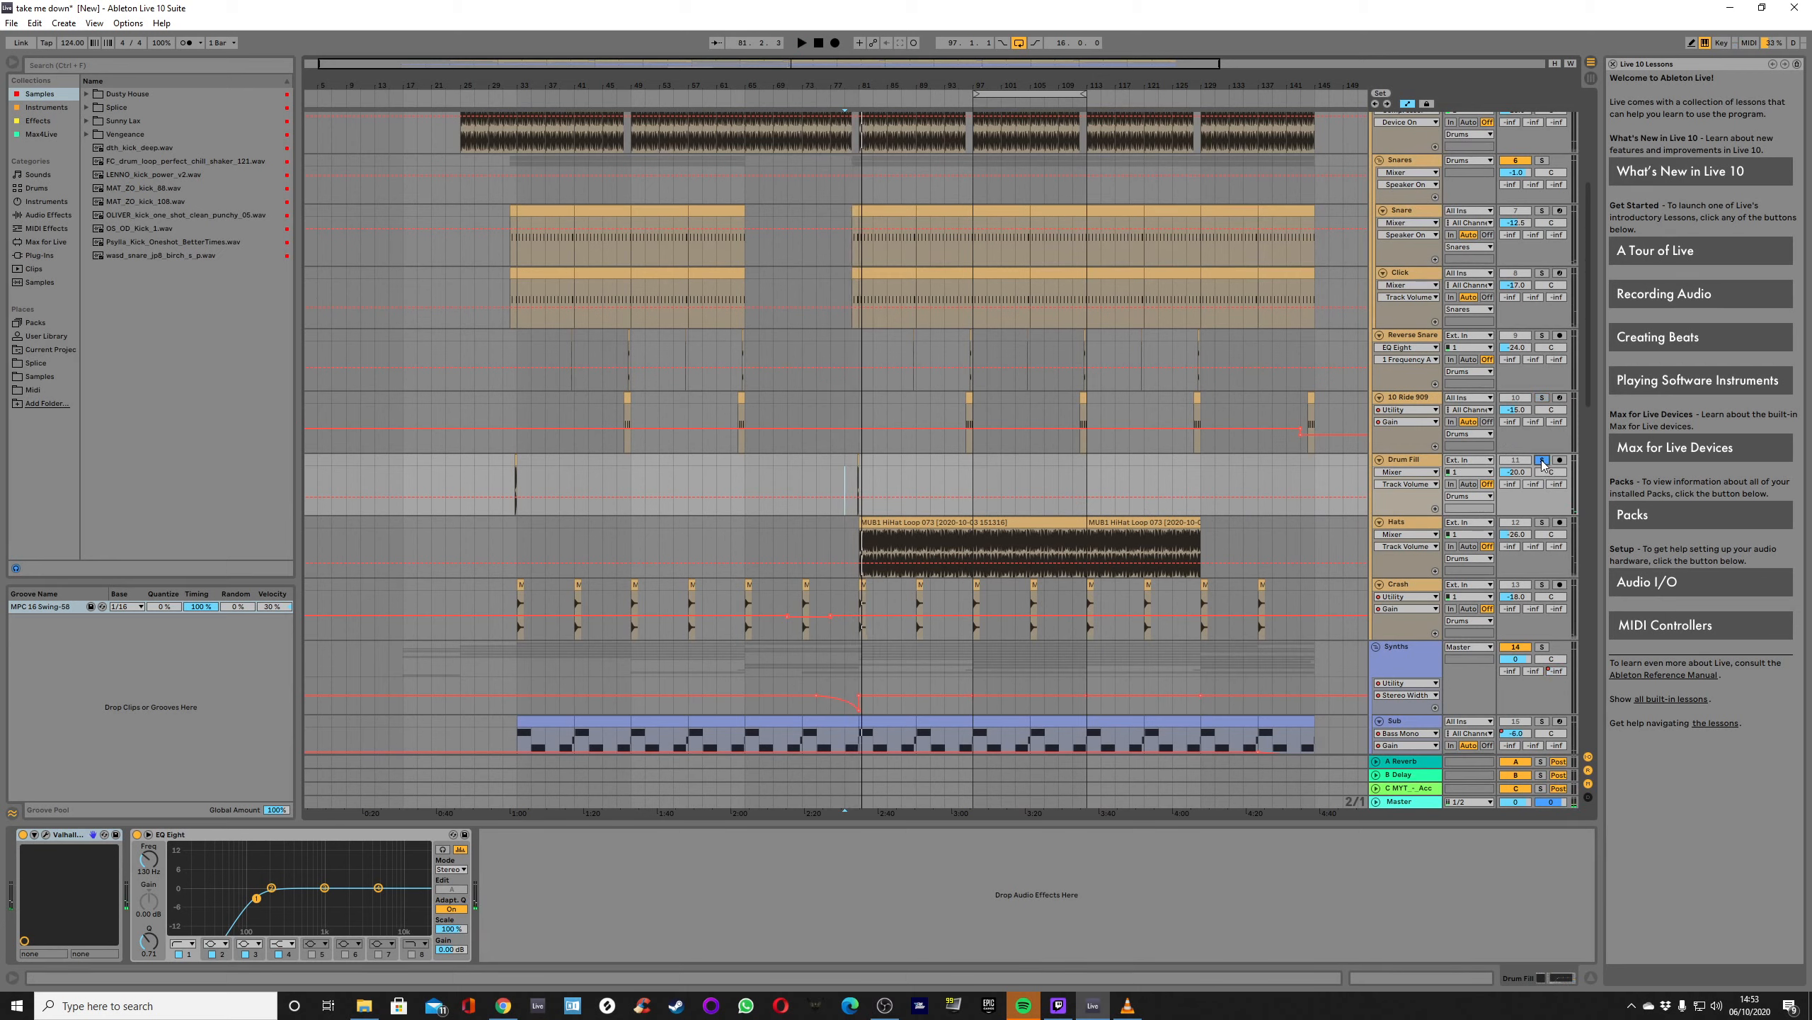
left_click(1541, 460)
Display the Hats track's device chain, and solo the Hats and play them from bar 85.
scroll(1394, 493, "down", 2)
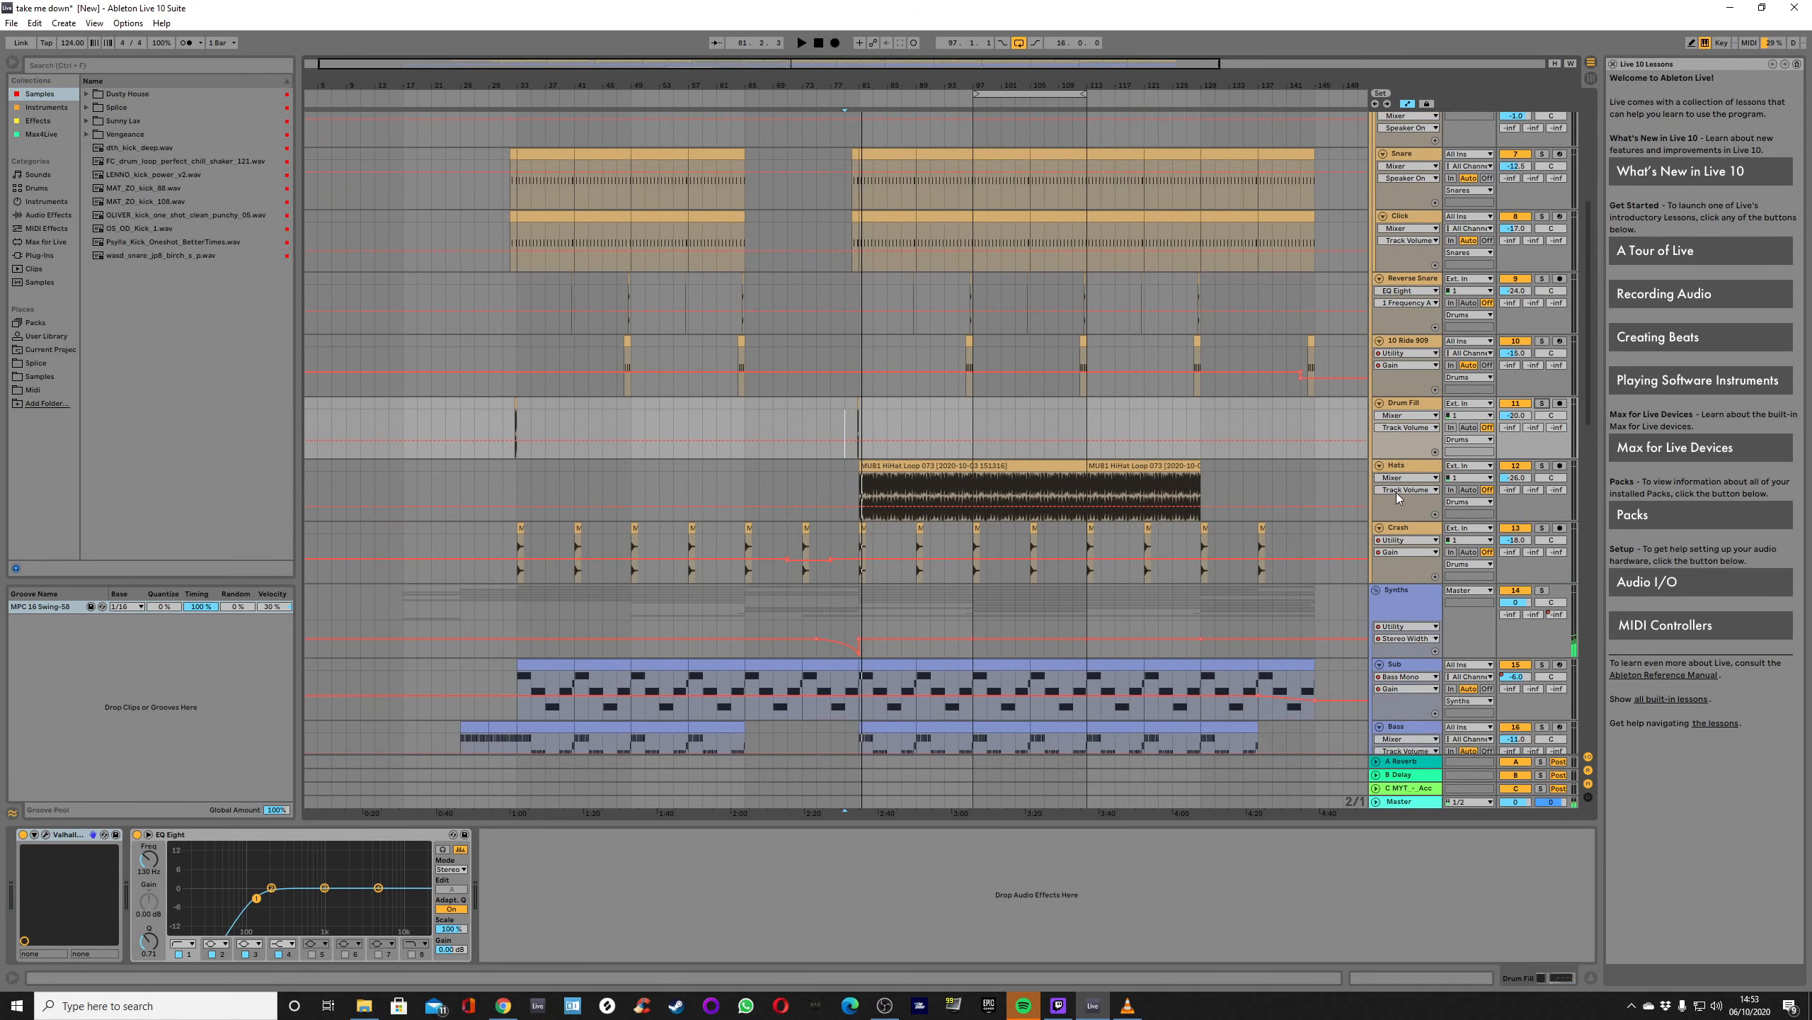
left_click(1412, 470)
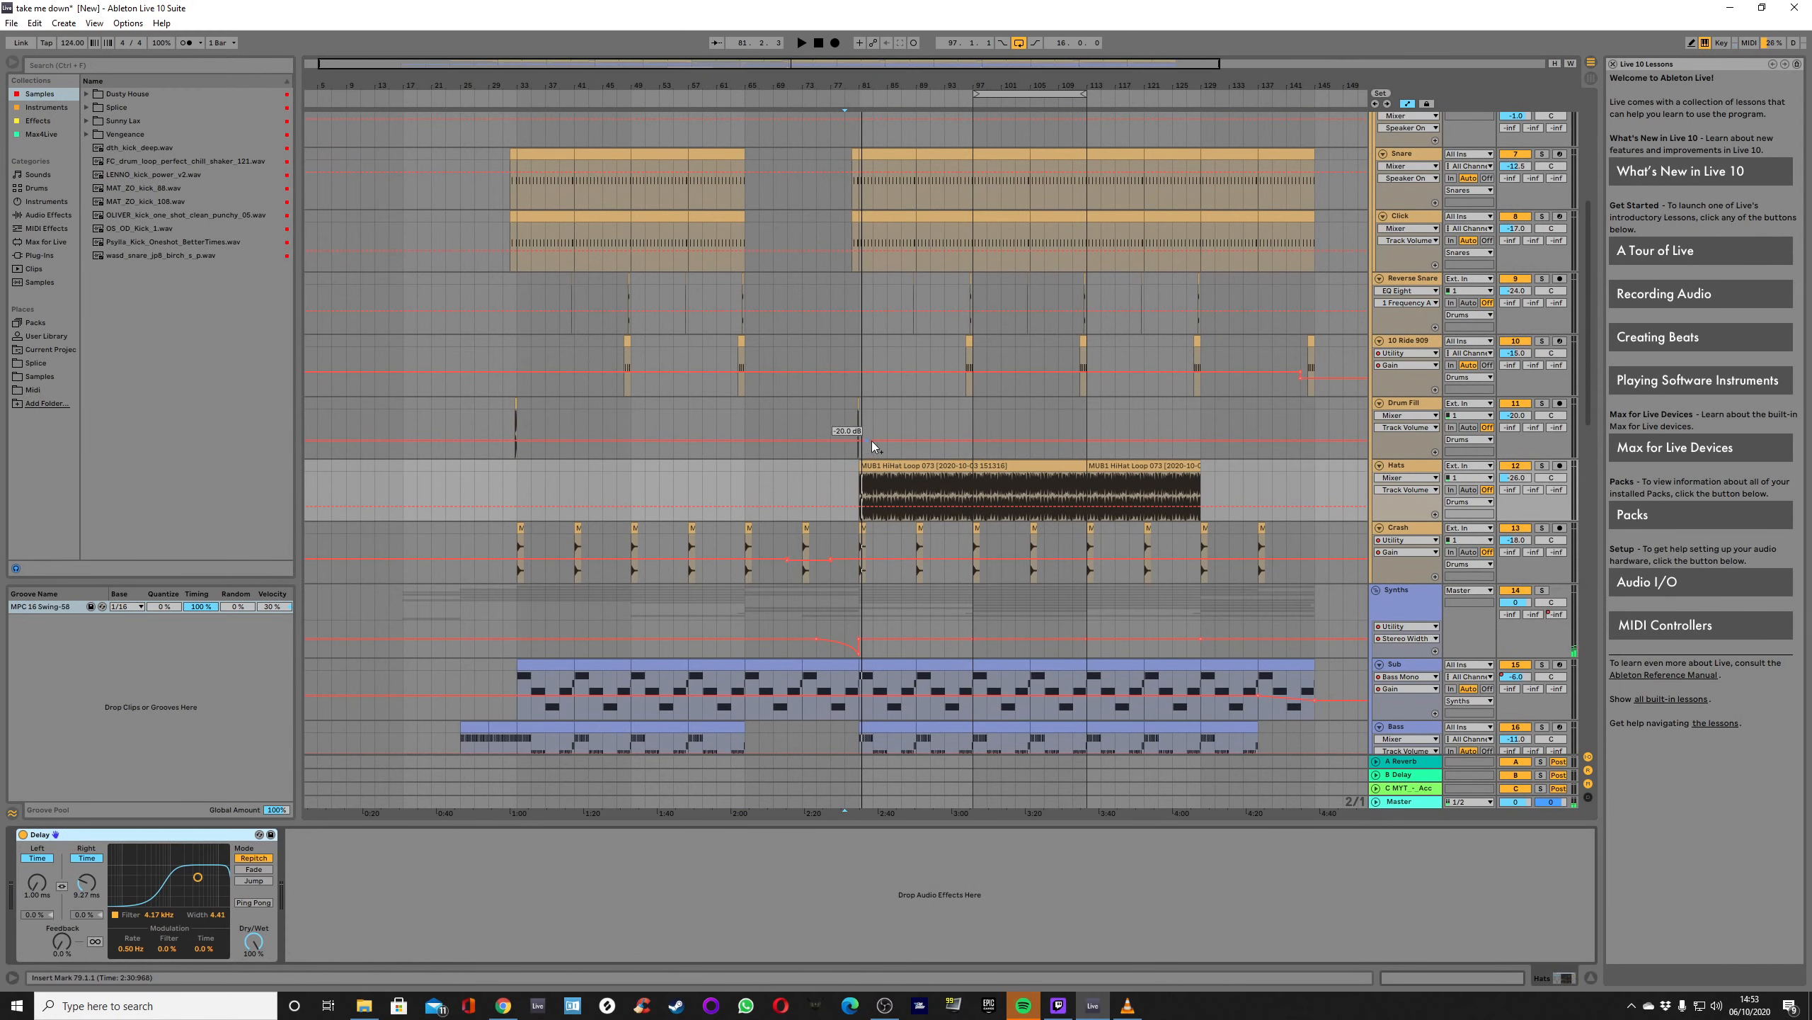
left_click(885, 420)
left_click(1541, 466)
key("space")
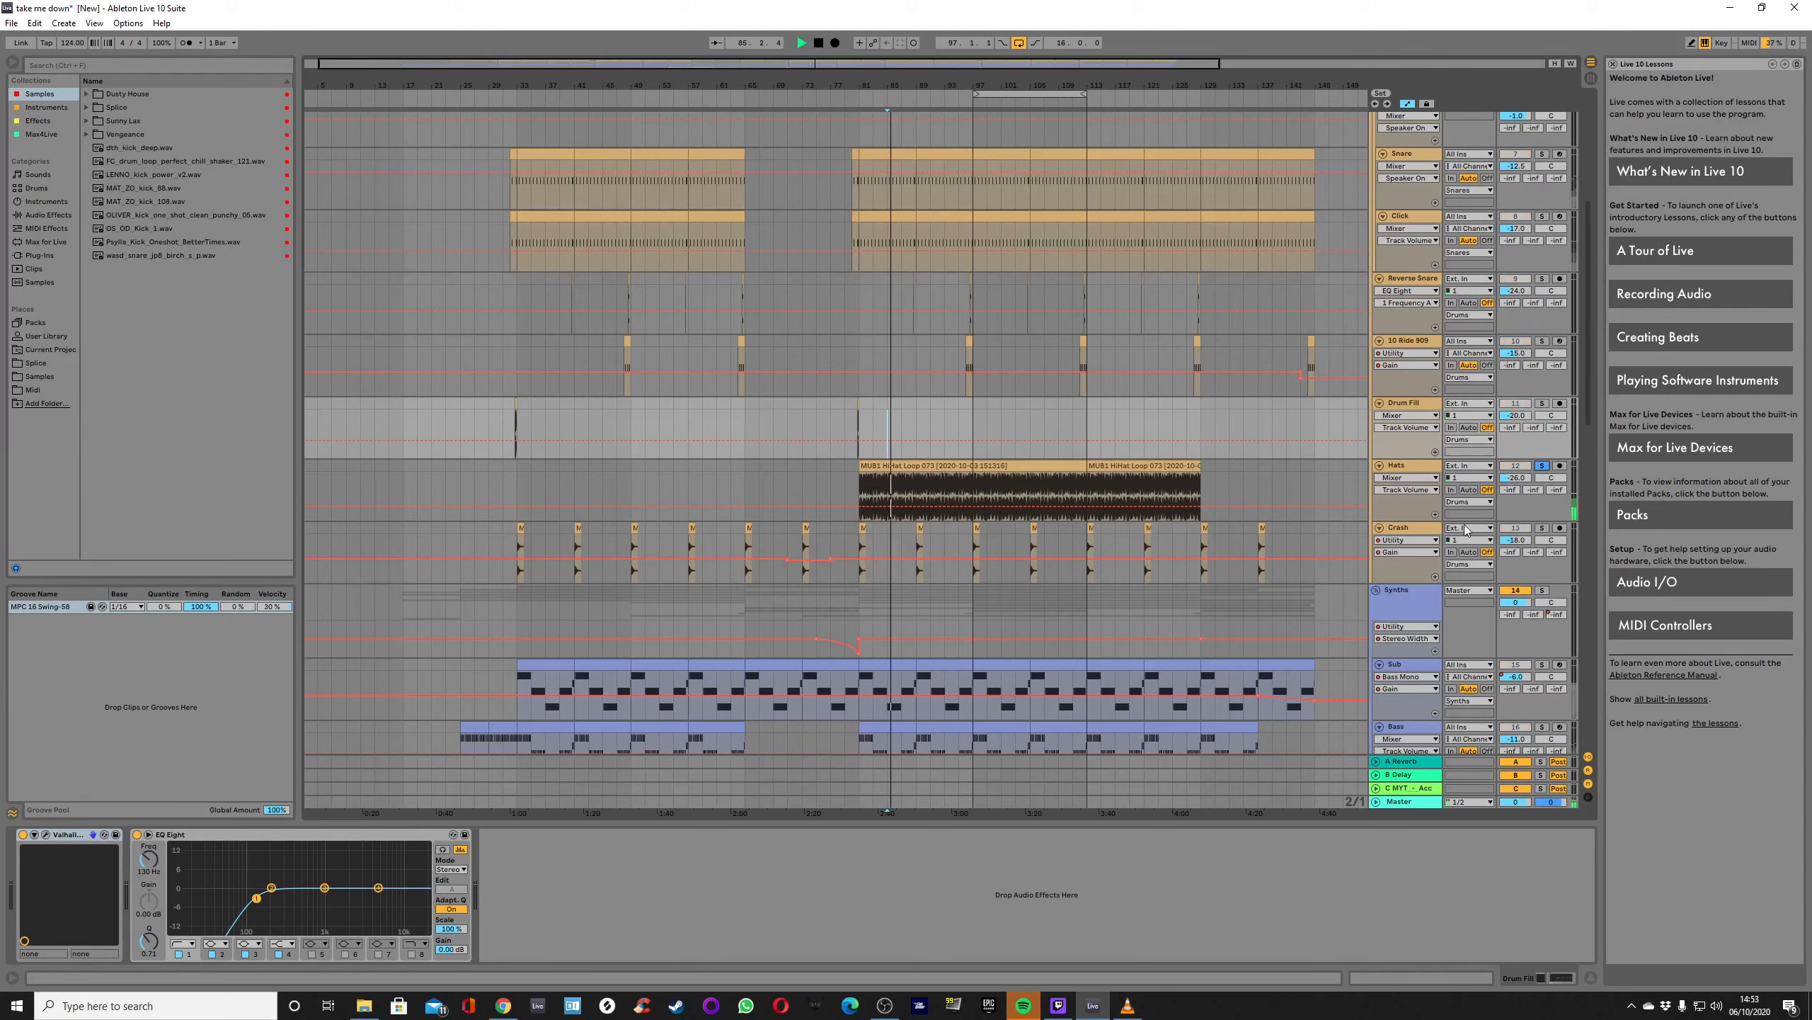
Unsolo the Hats during playback and compare the full mix with the Hats track switched off and on.
left_click(1542, 465)
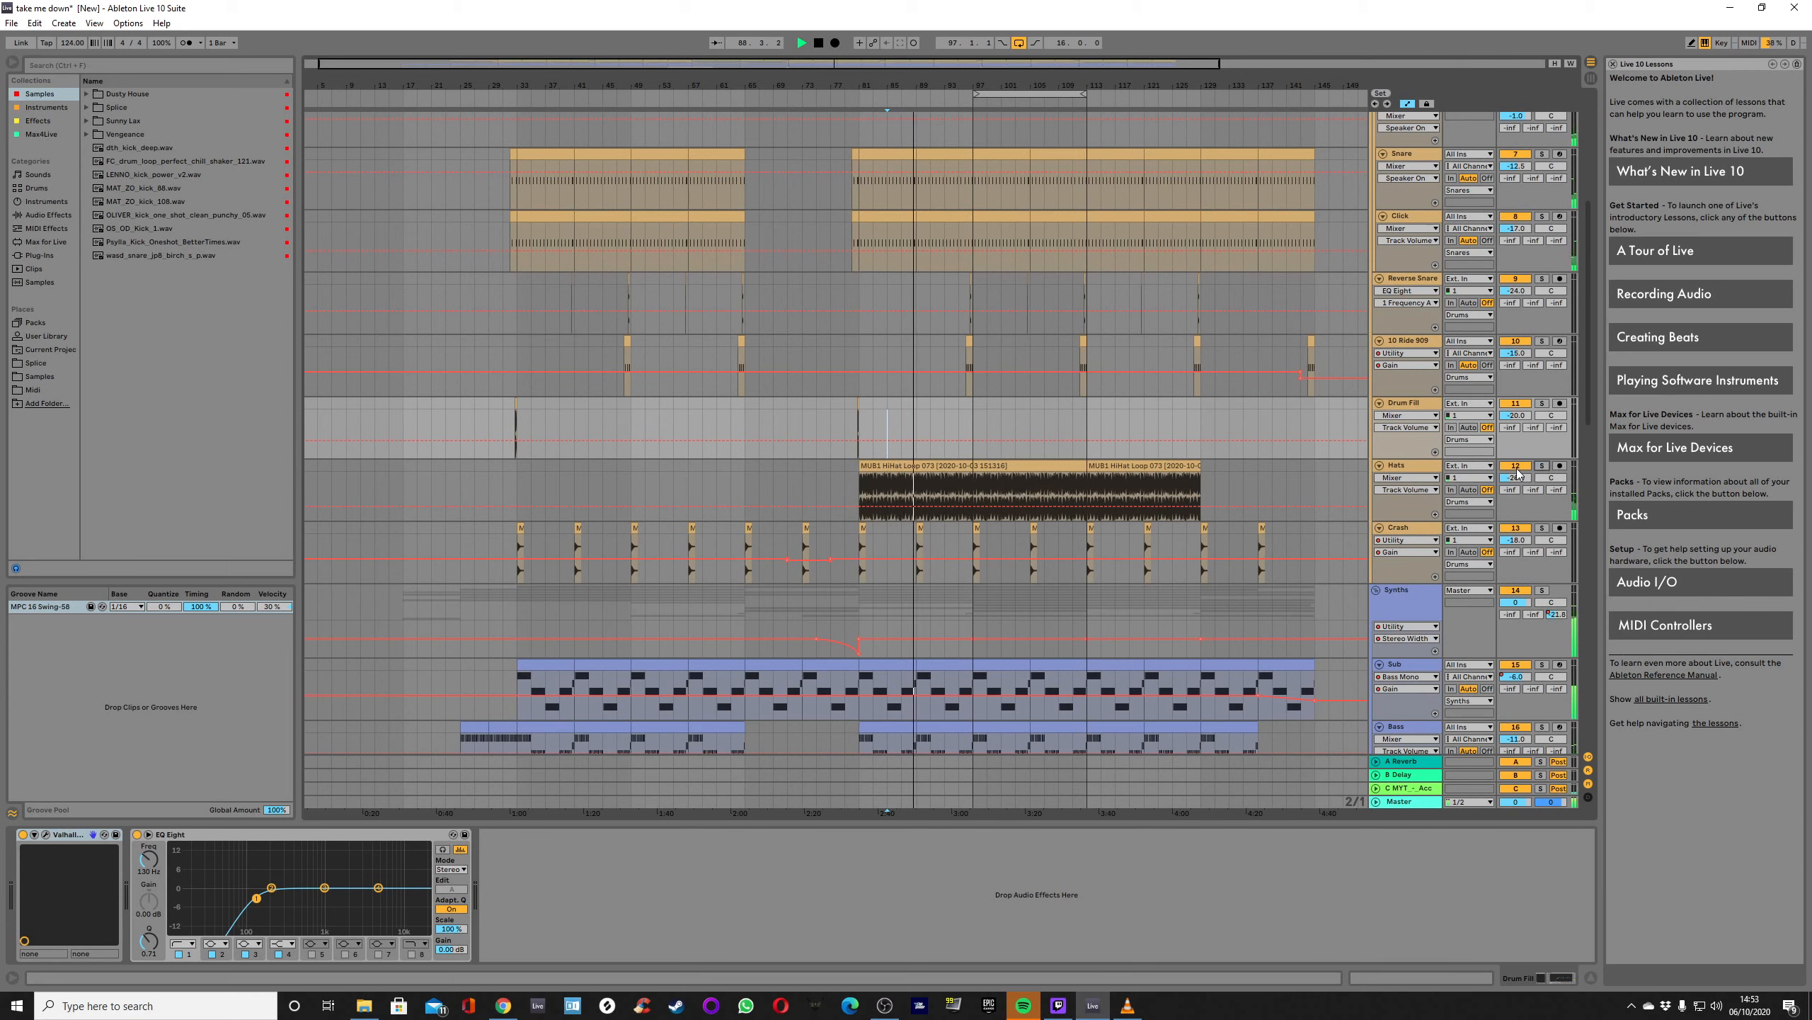
left_click(1516, 466)
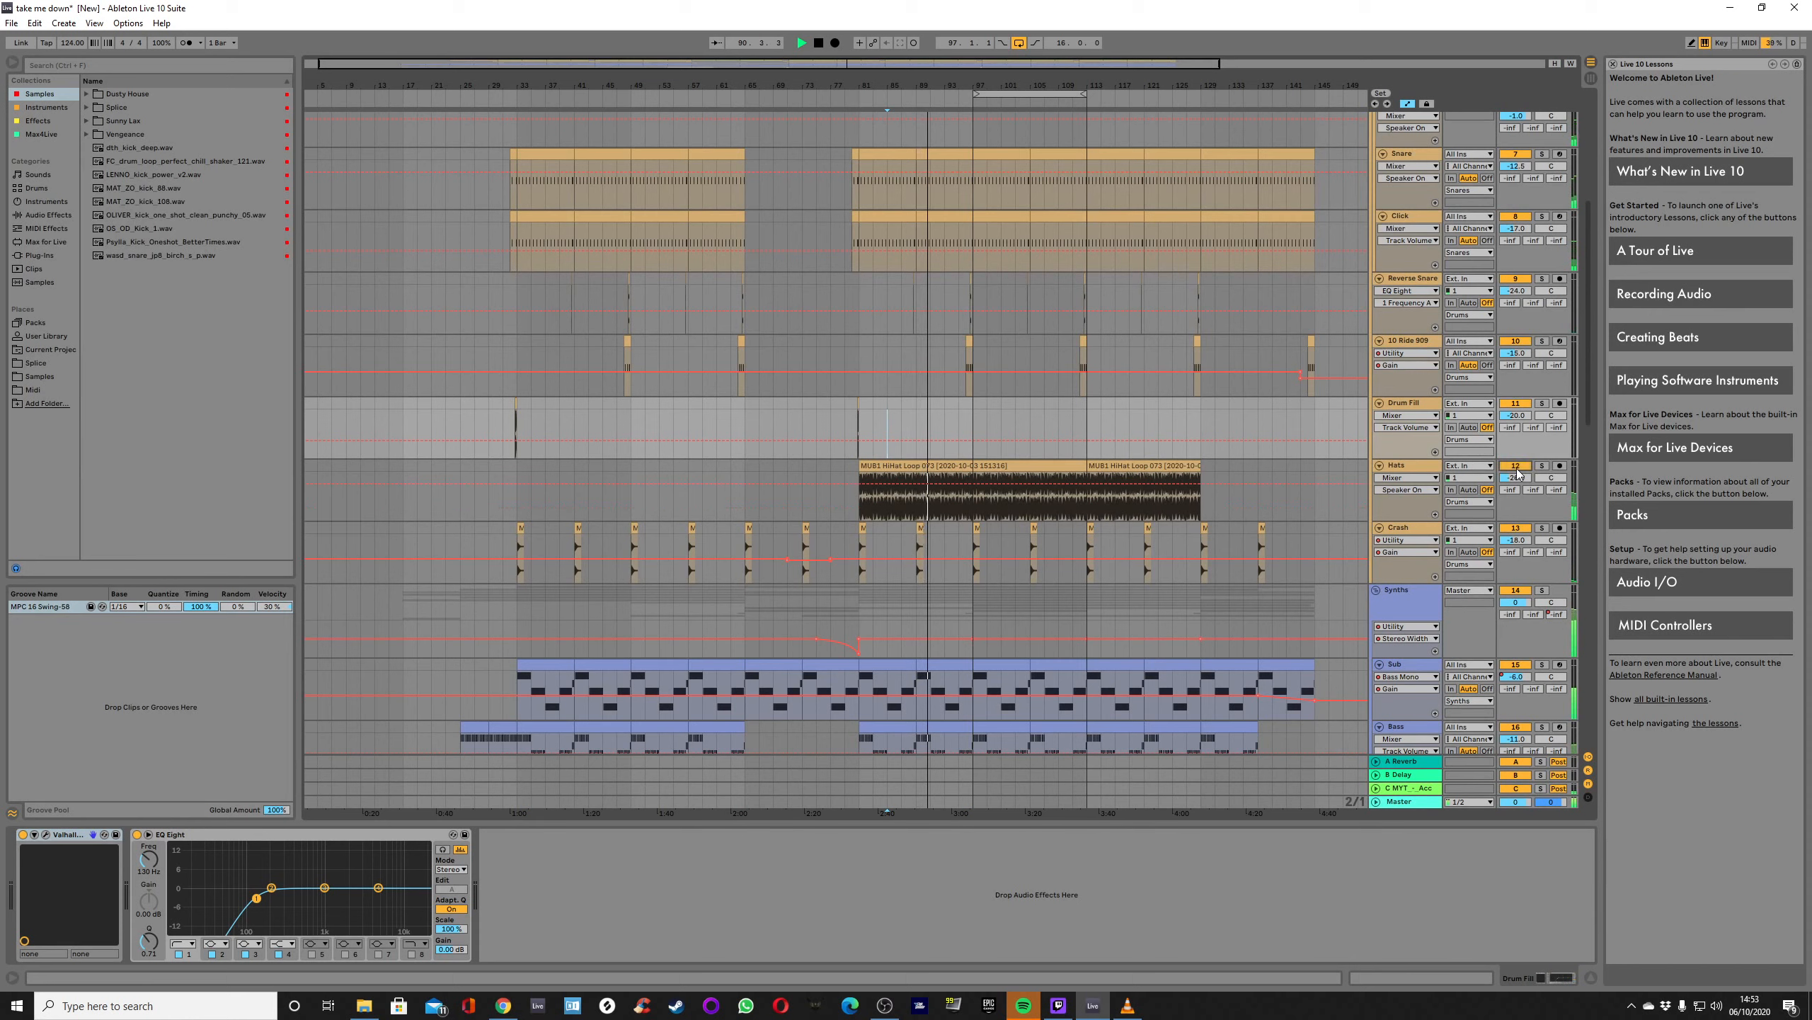
key("space")
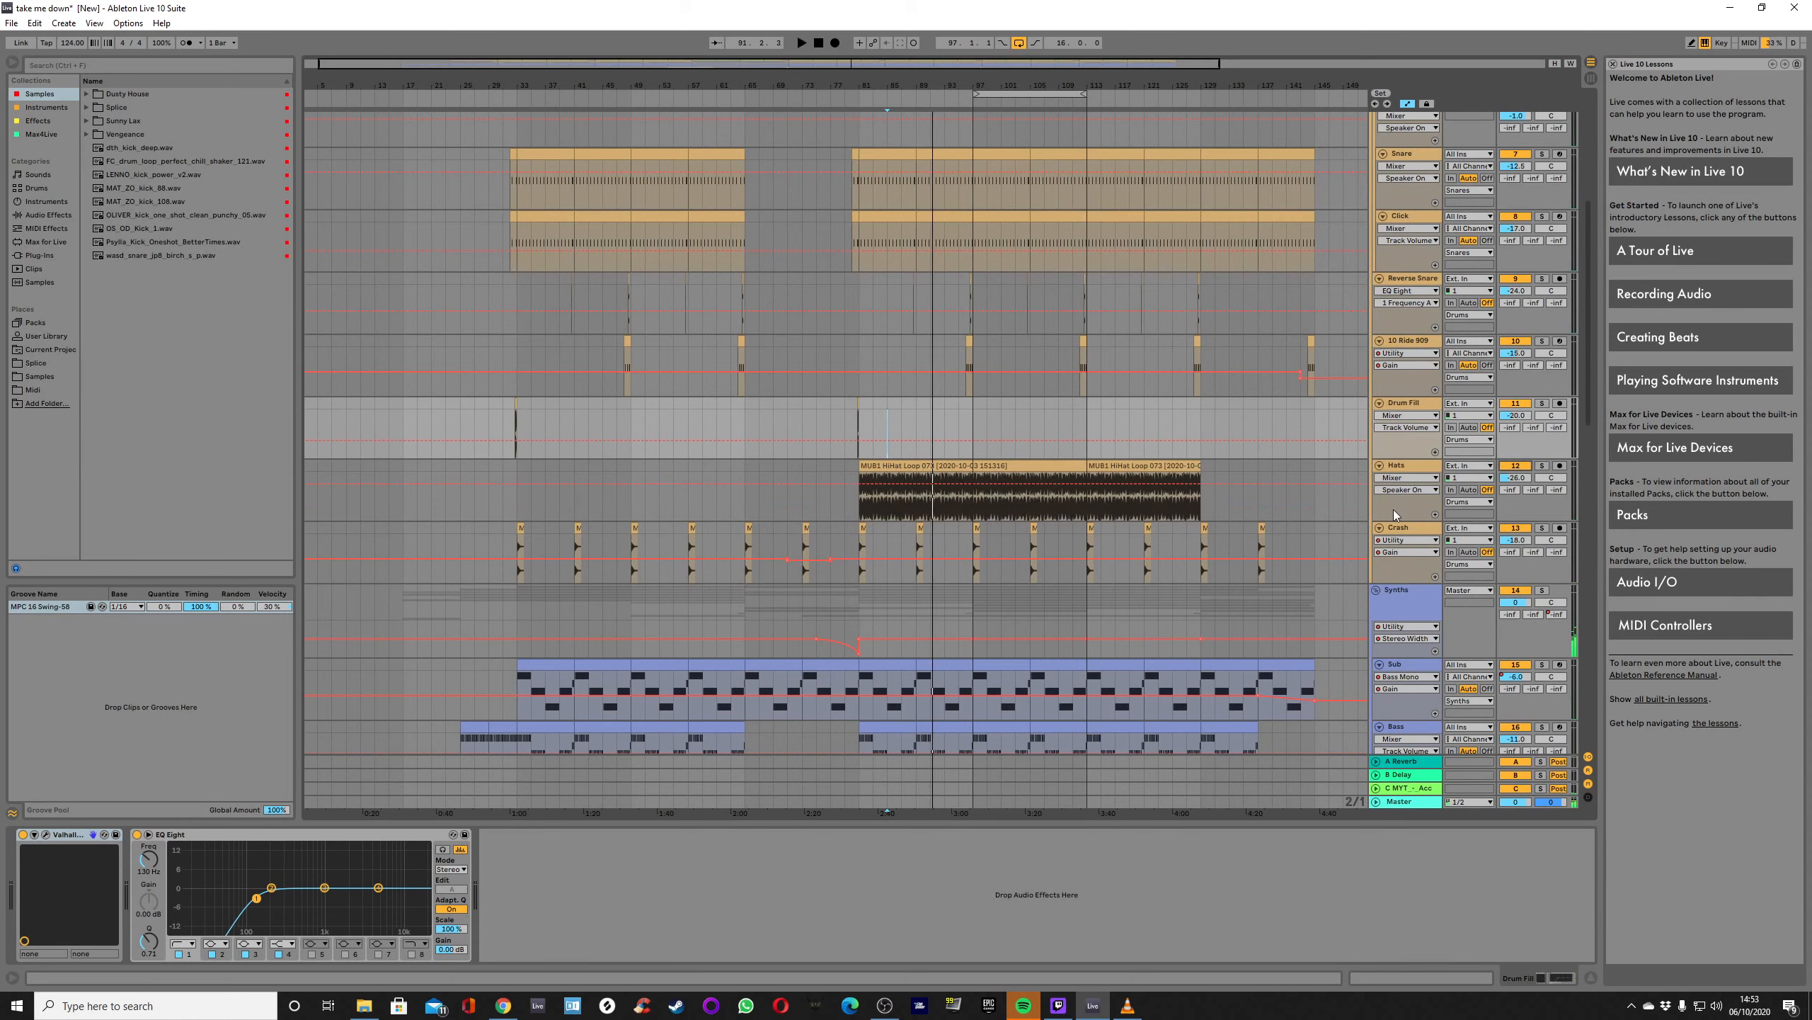
Display the Crash track's device chain, and solo the track and play it from bar 105.
scroll(1286, 464, "down", 1)
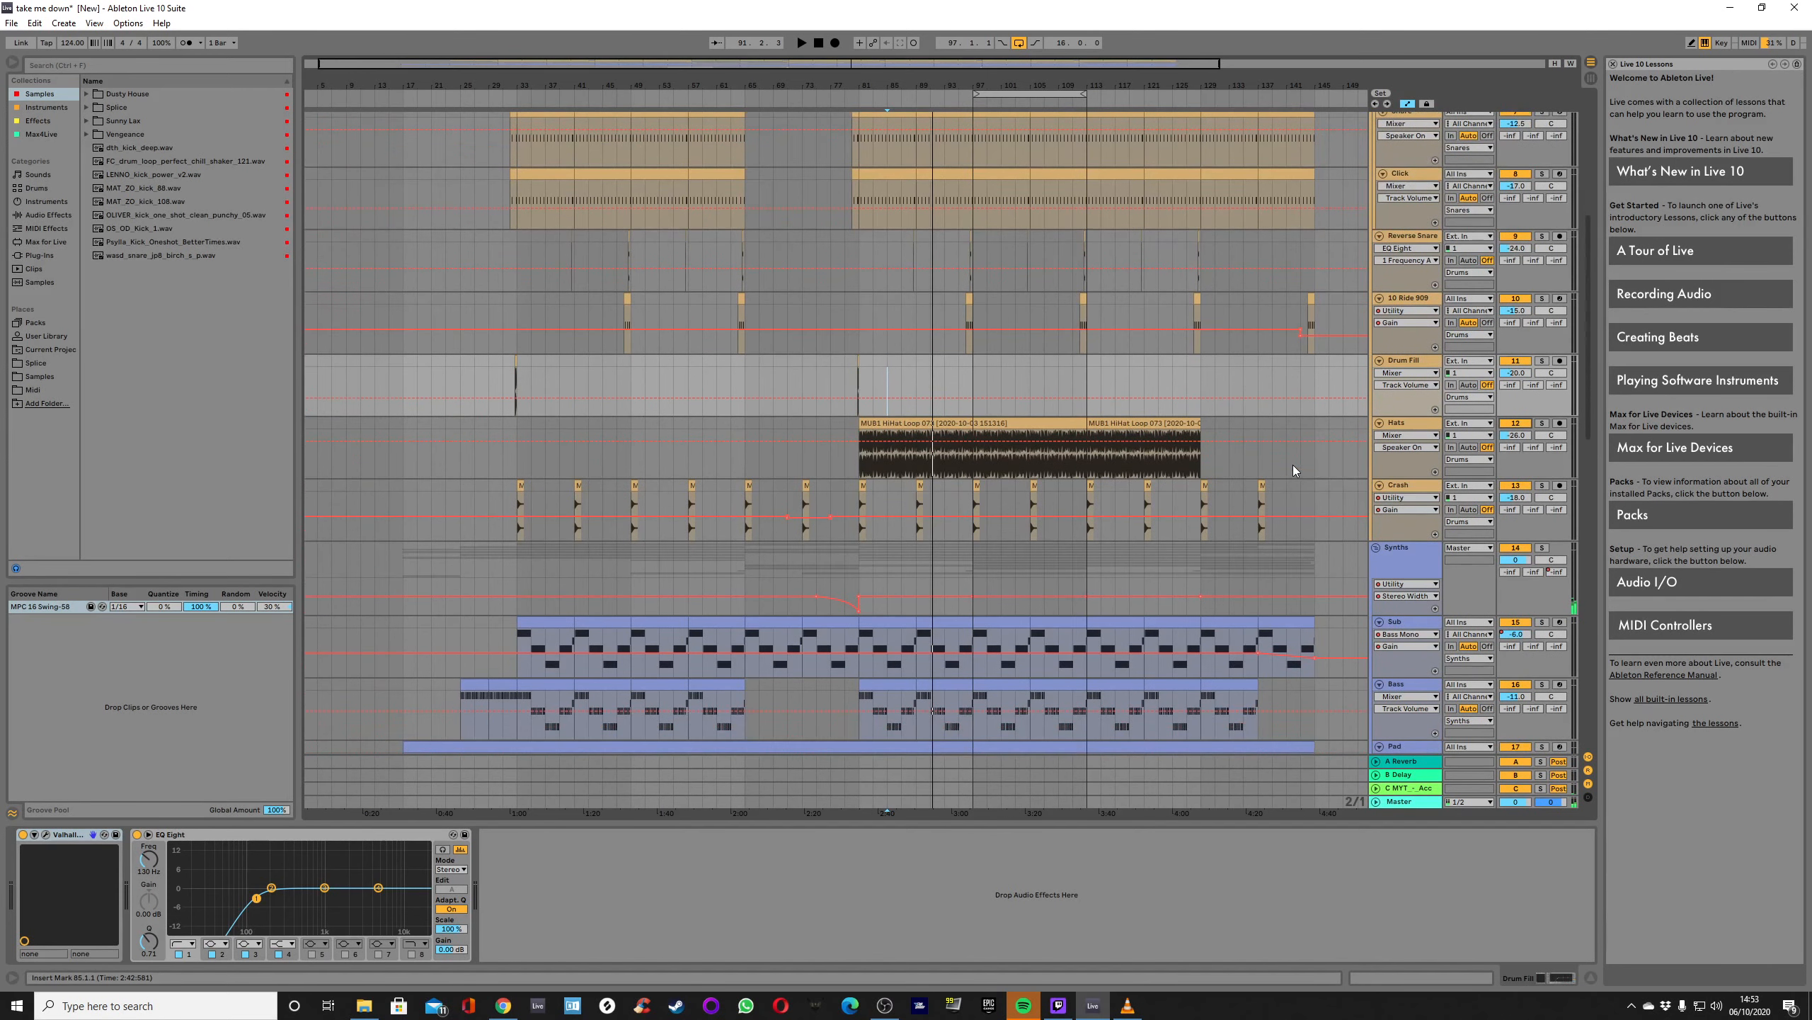
scroll(1293, 471, "down", 1)
left_click(1410, 432)
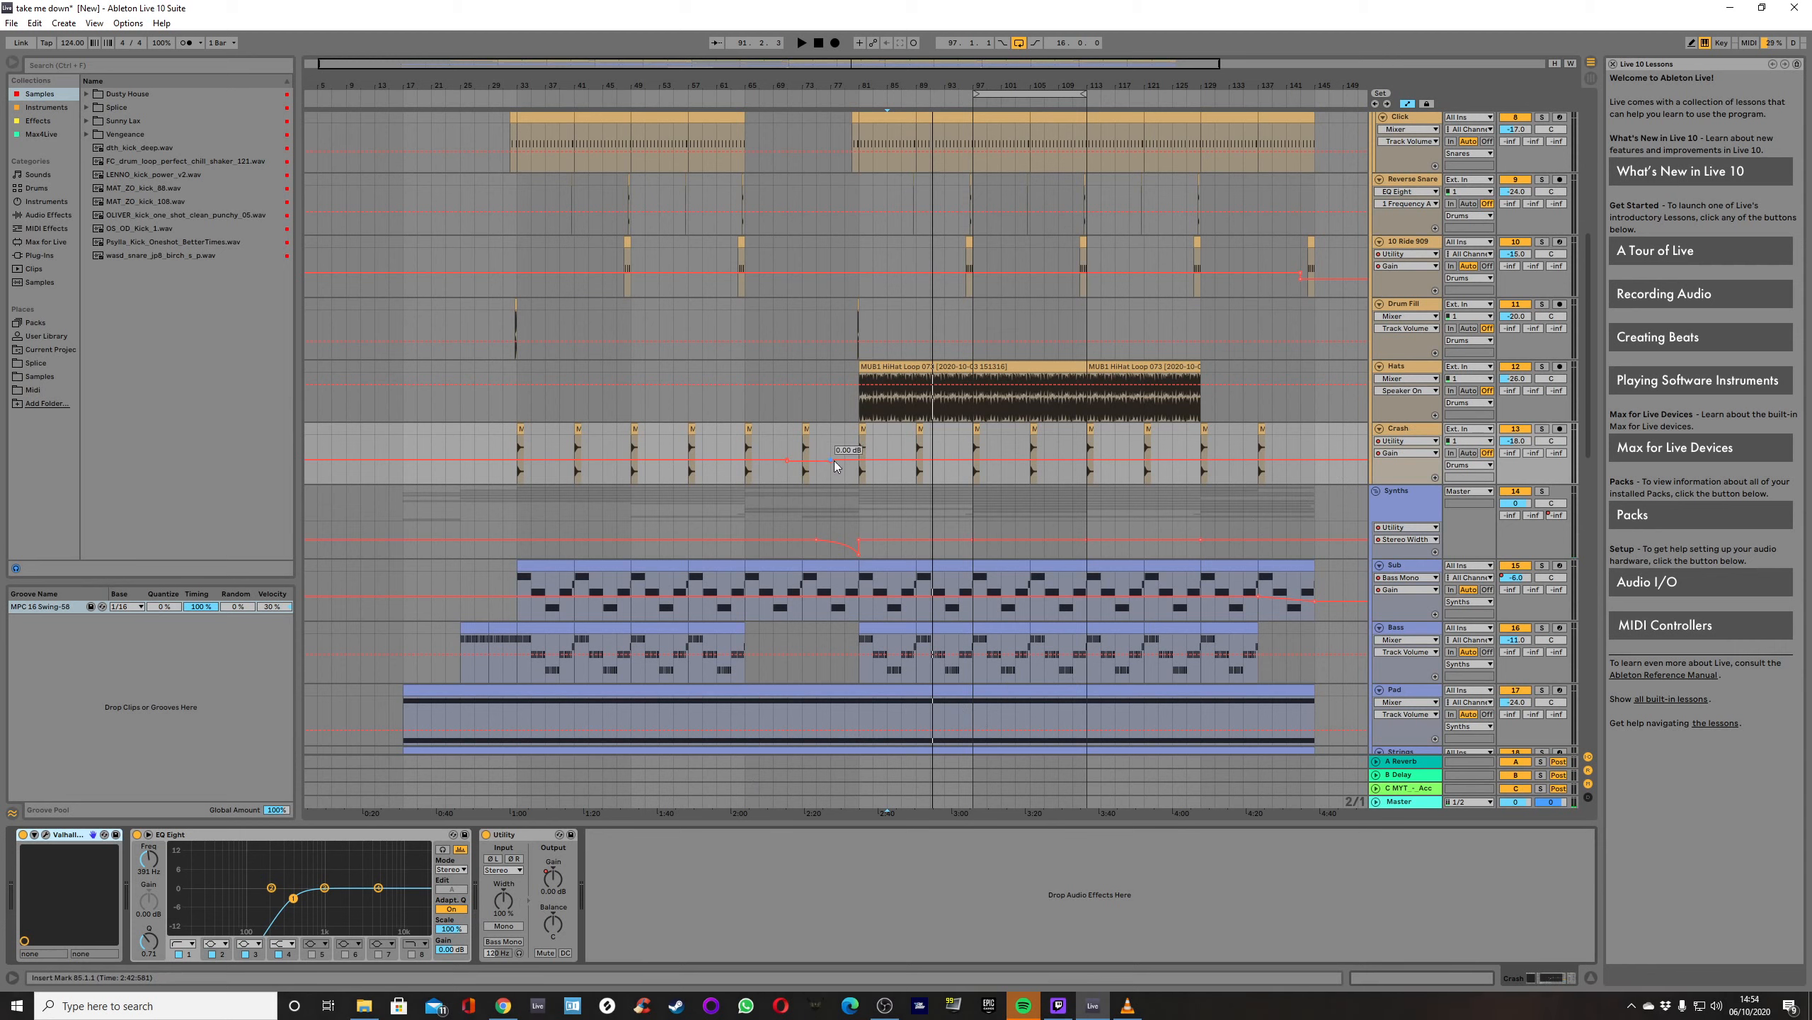
left_click(1030, 442)
key("space")
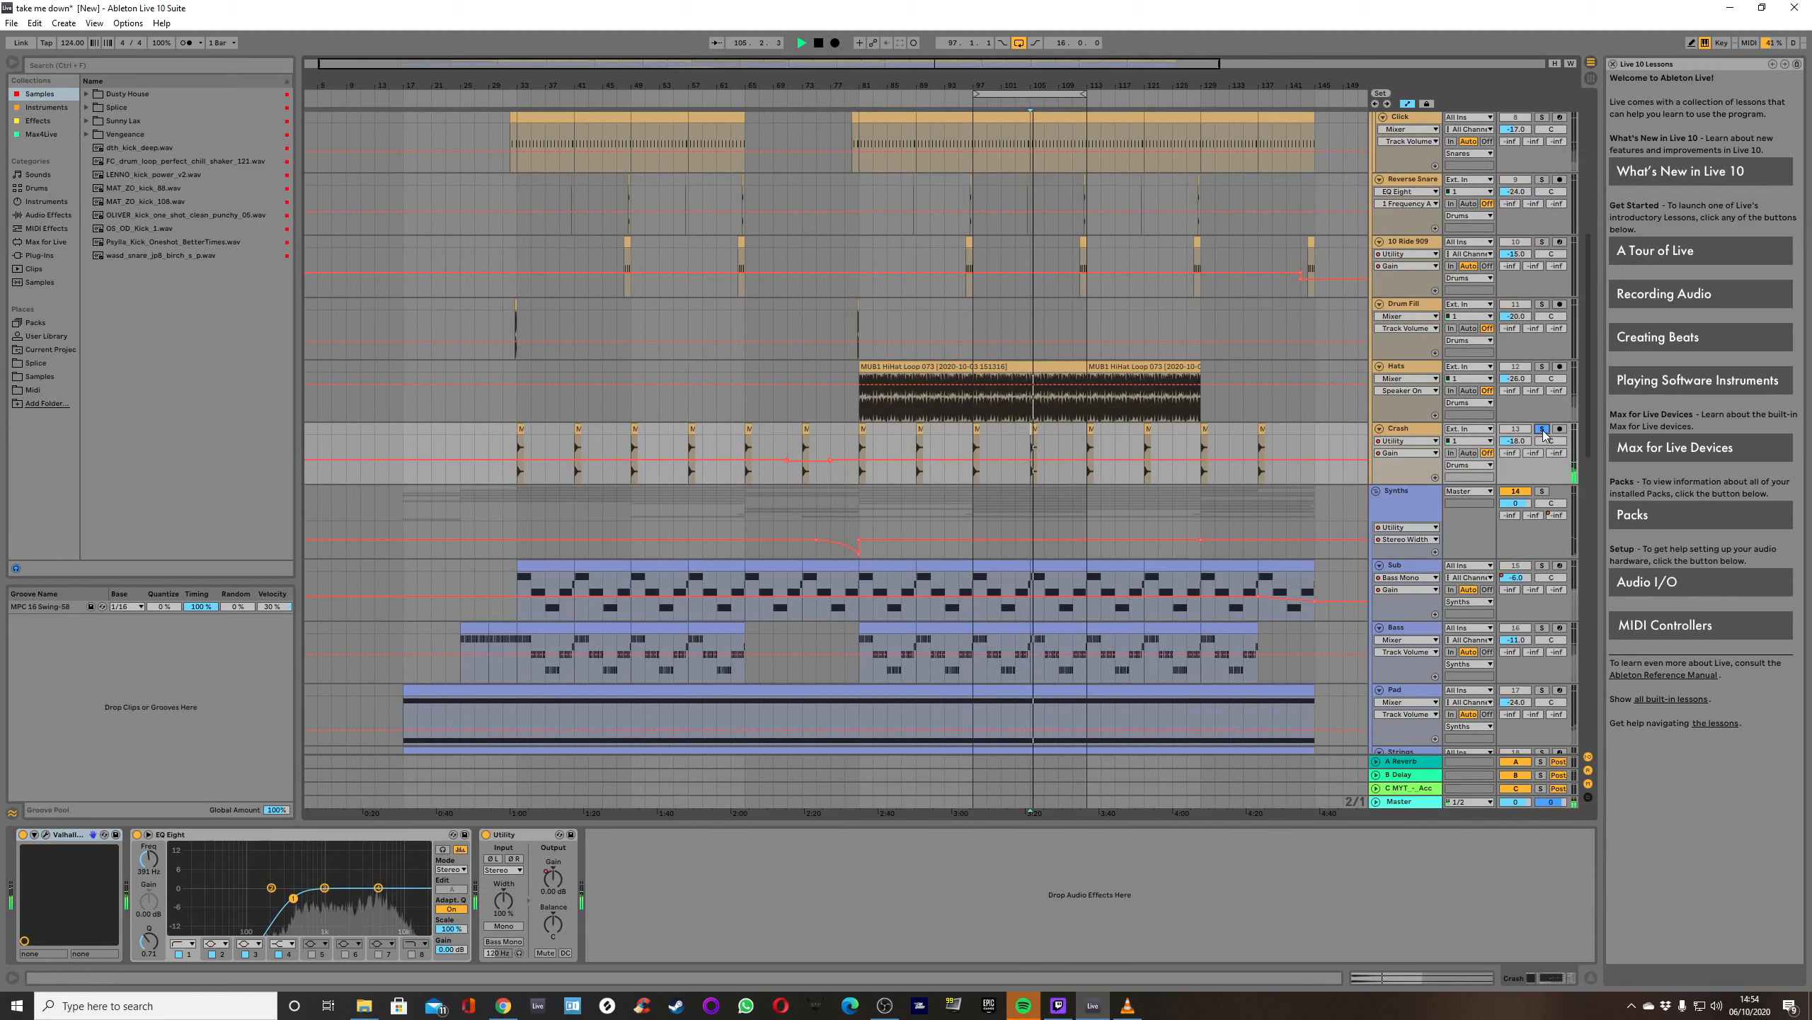
key("space")
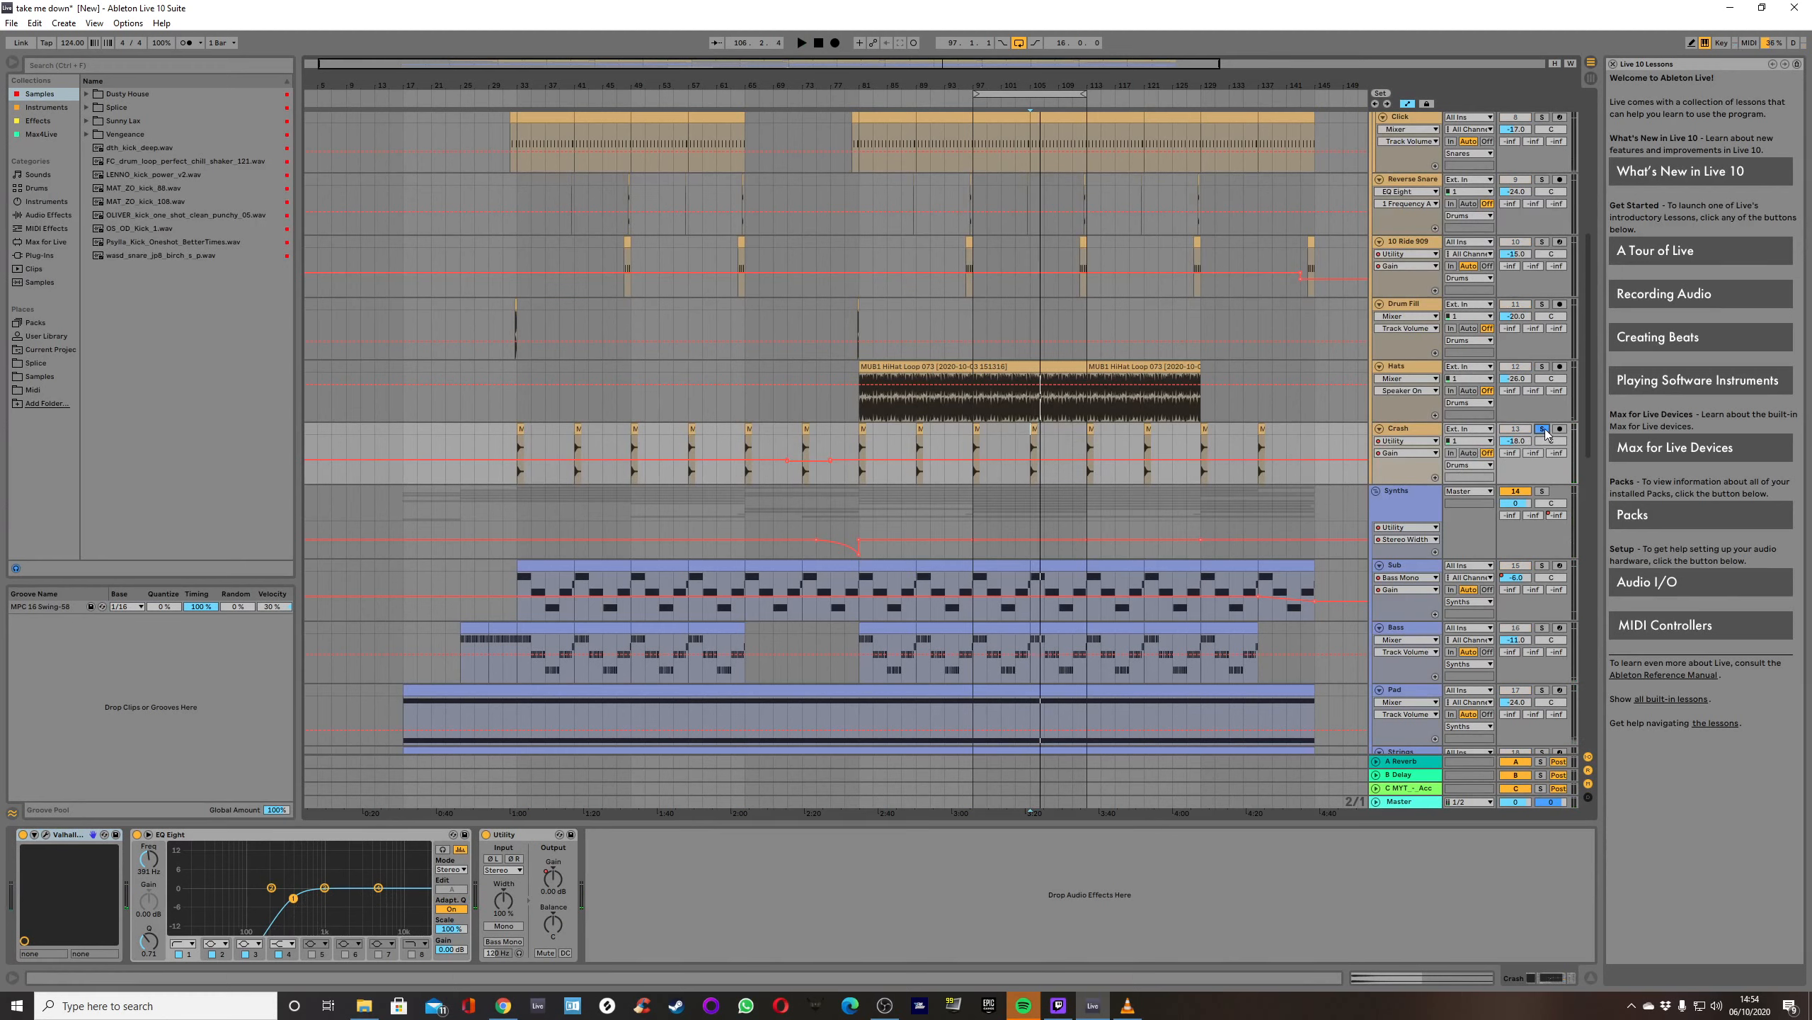
Display the Synths group's device chain and examine its Utility Stereo Width and Auto Filter Frequency automation.
scroll(1404, 397, "down", 4)
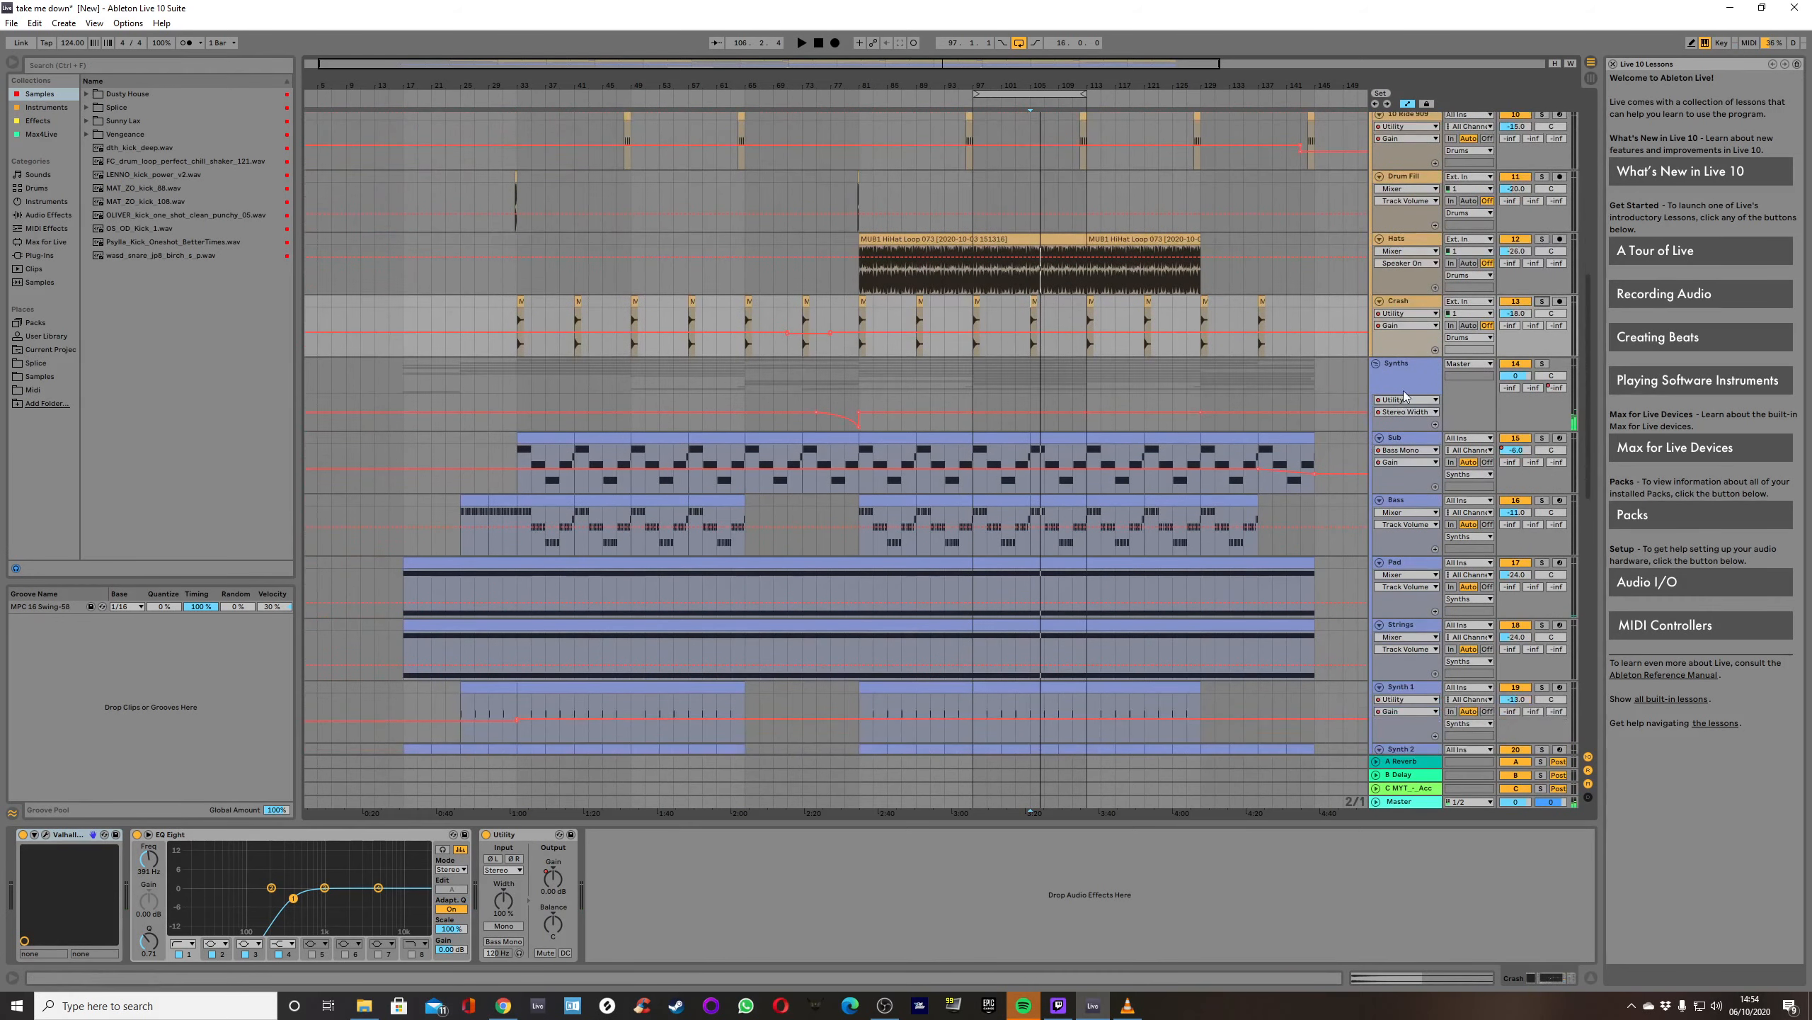
left_click(1403, 389)
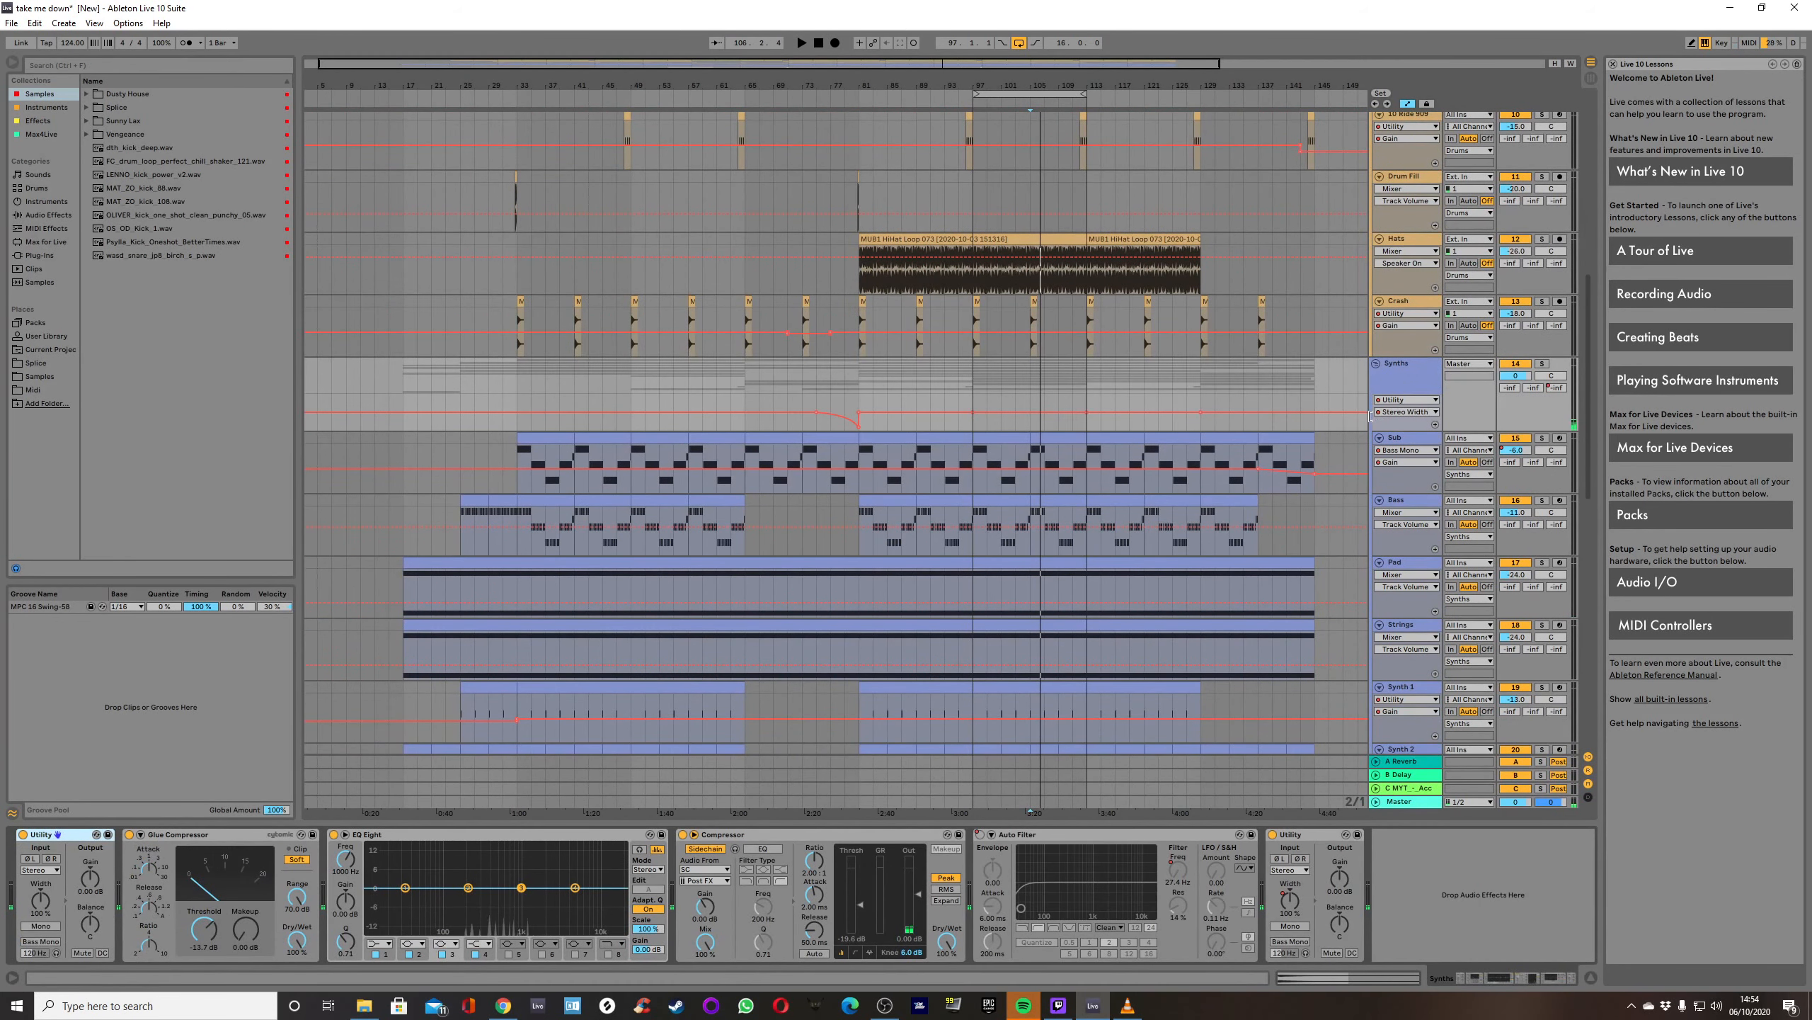
left_click(1409, 405)
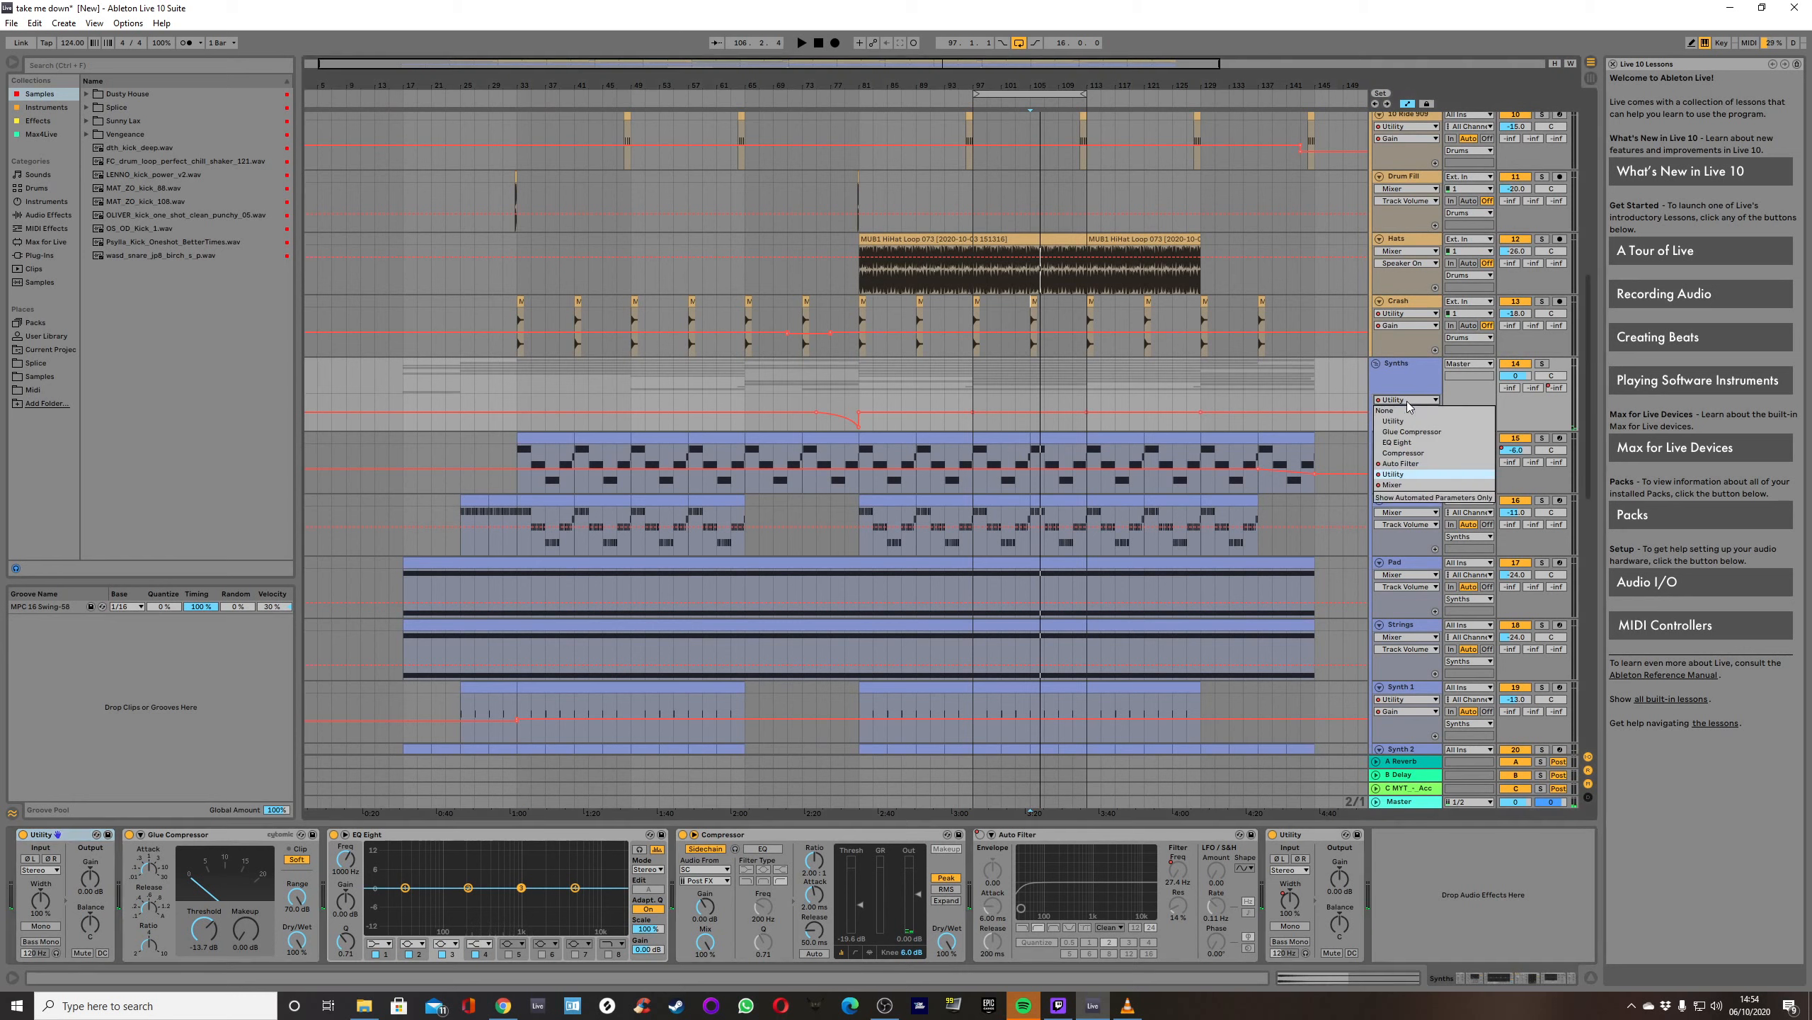
left_click(1409, 405)
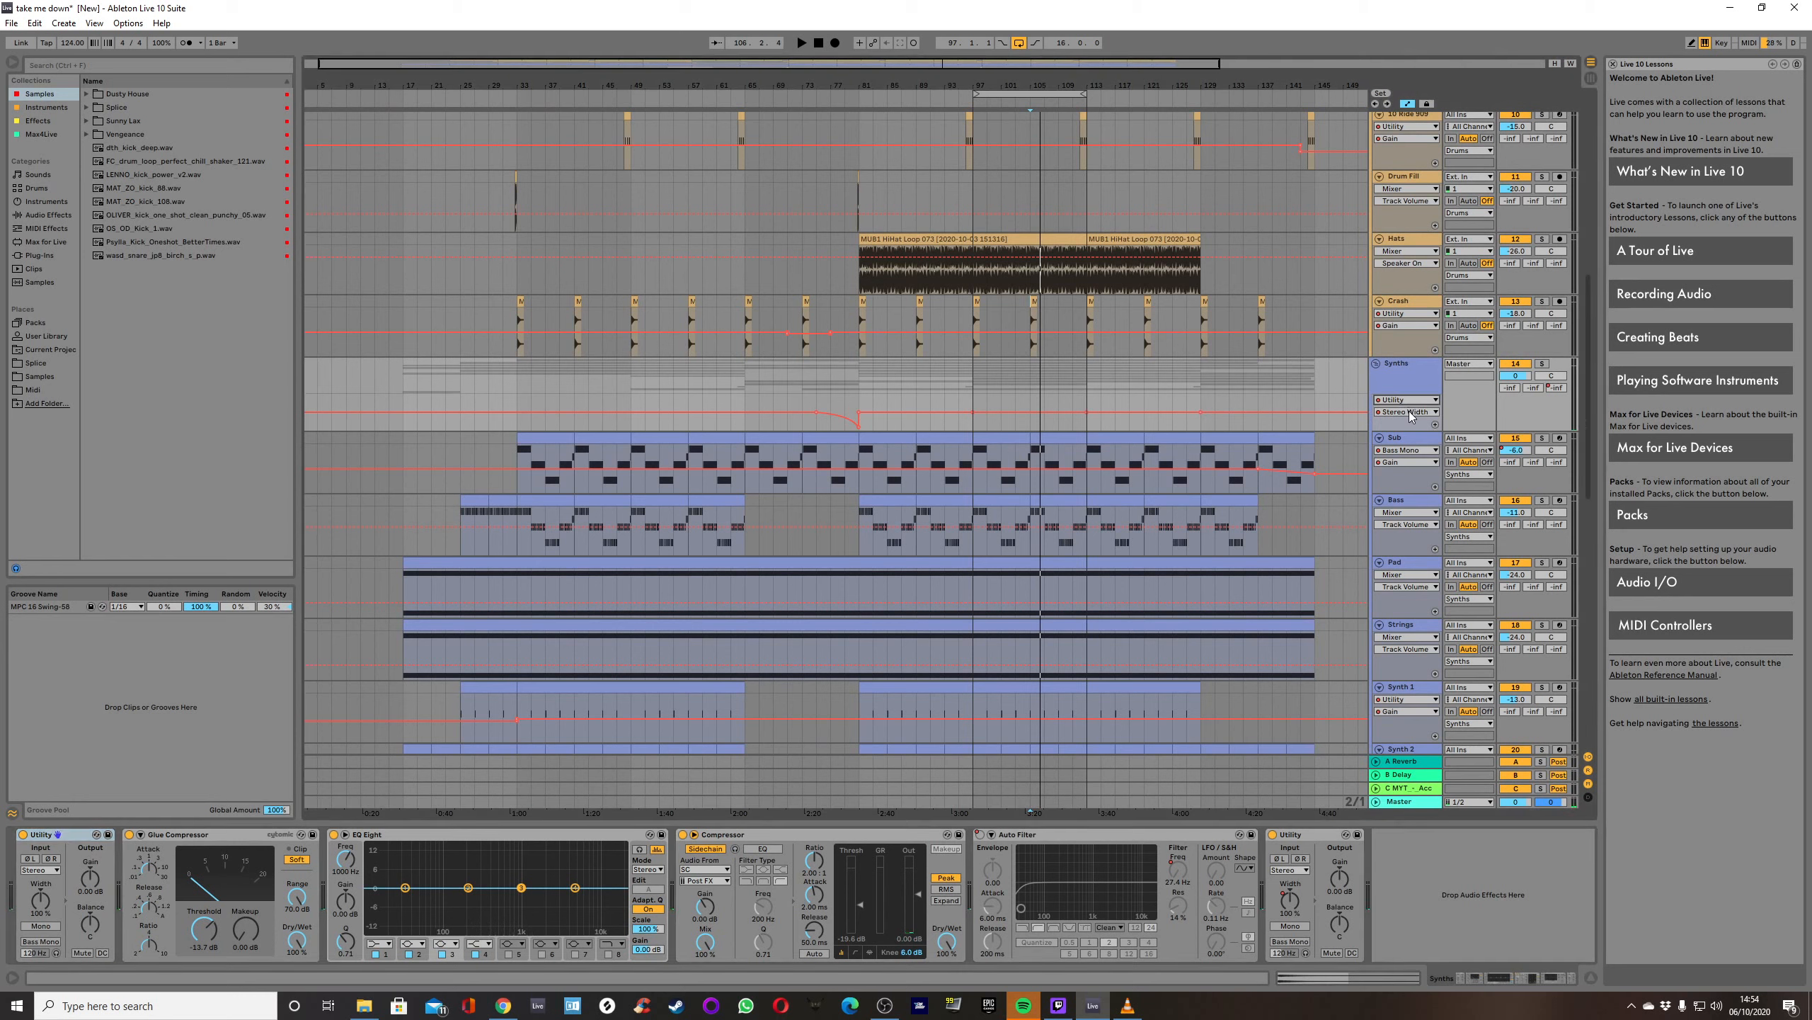
mouse_move(849, 420)
left_mouse_down()
mouse_move(807, 406)
mouse_move(831, 415)
left_mouse_up()
left_click(1418, 404)
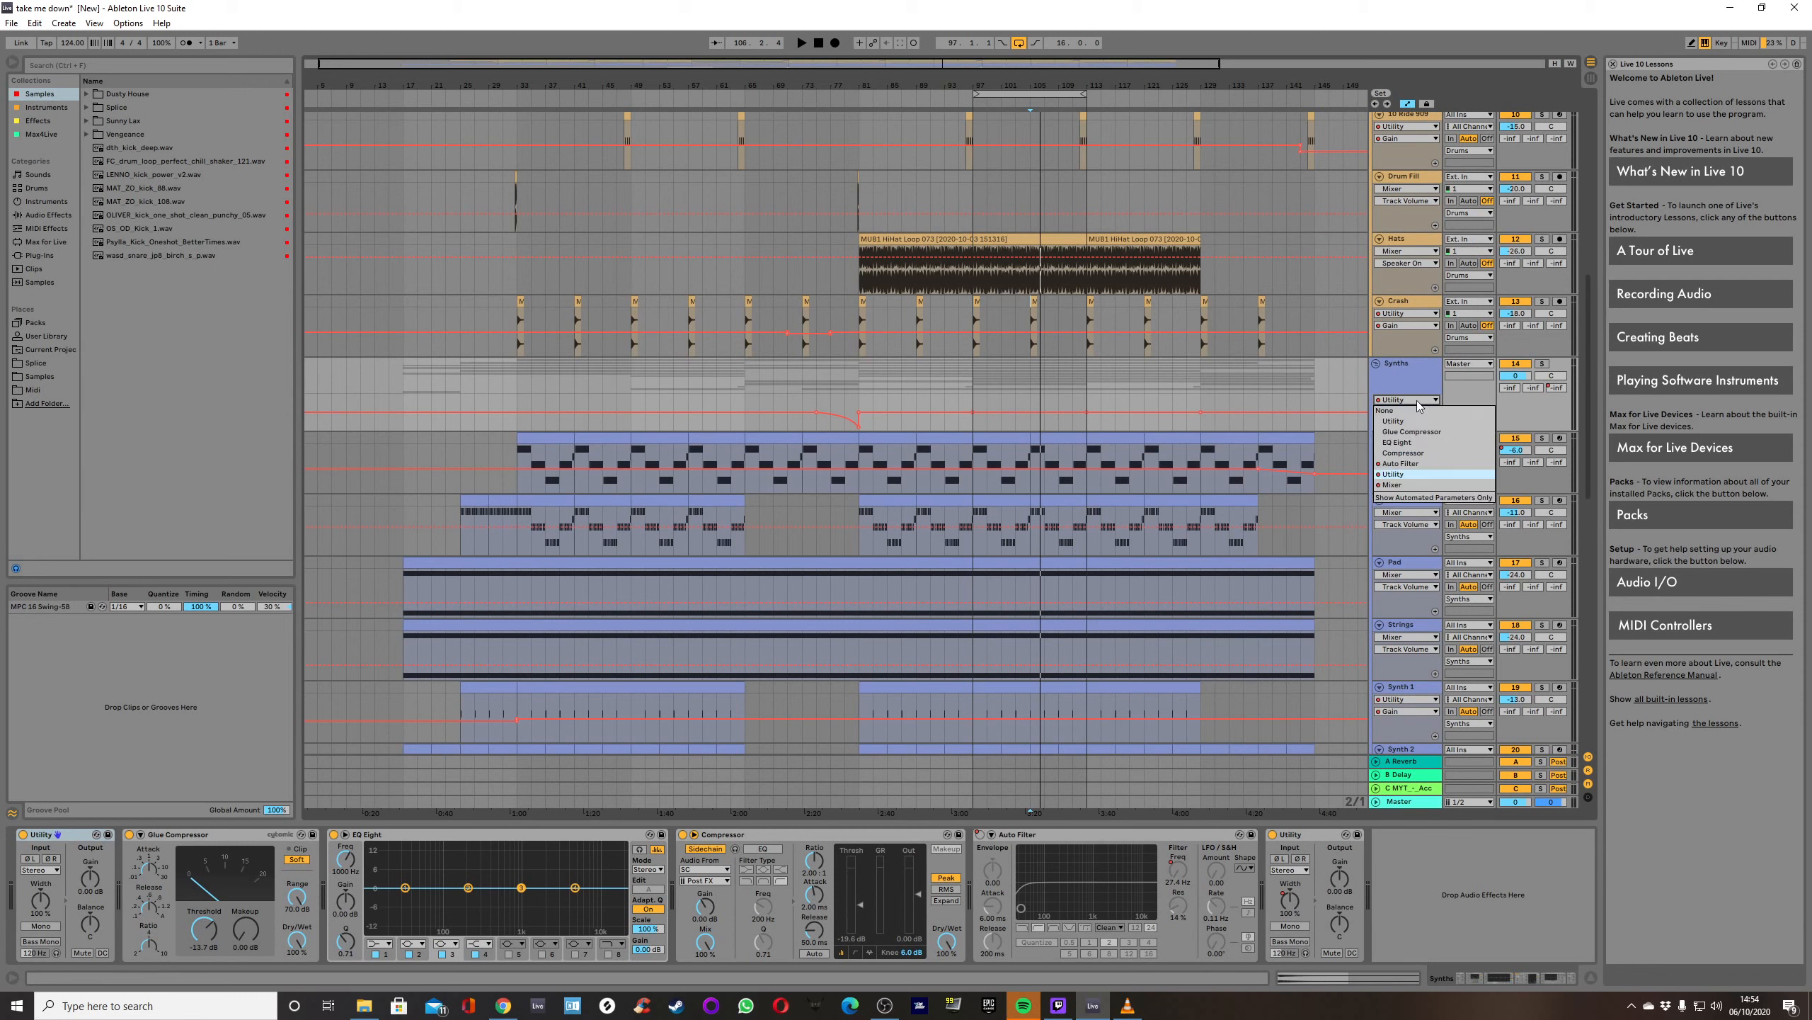
left_click(1398, 460)
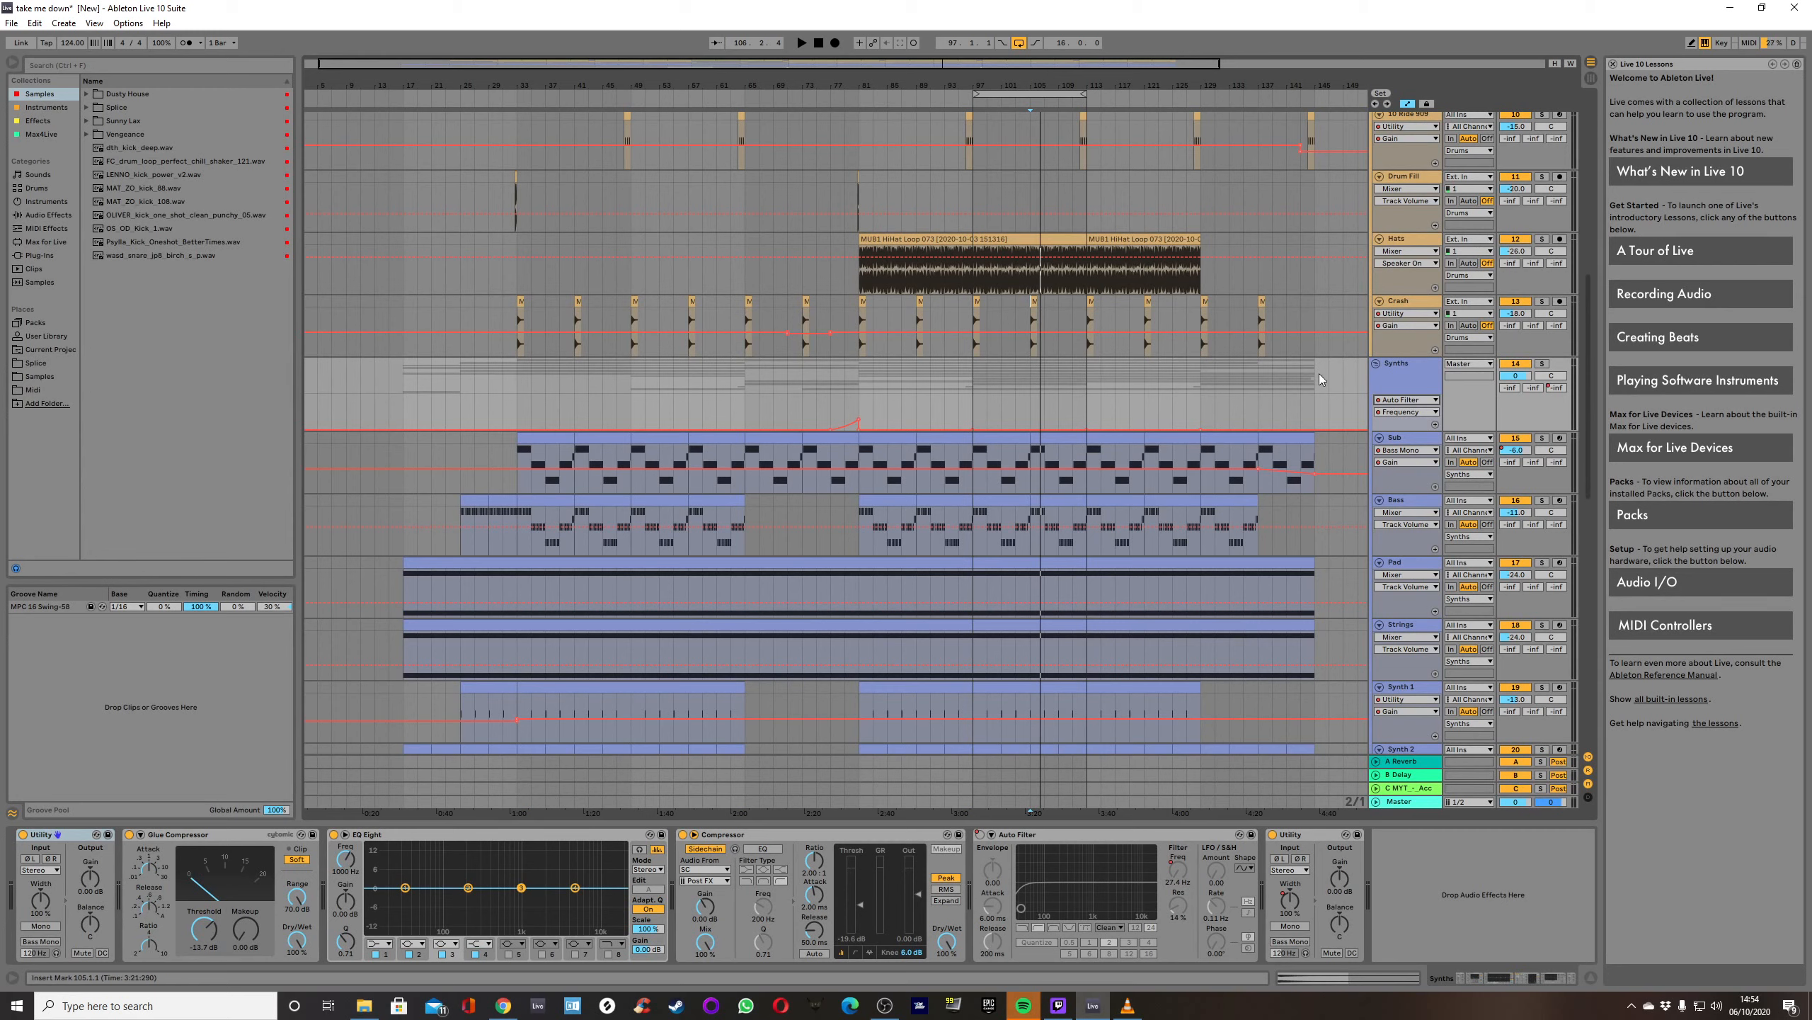
Show the Synths group's Mixer automation for the C-MYT send and play the full track from bar 77.
left_click(1419, 401)
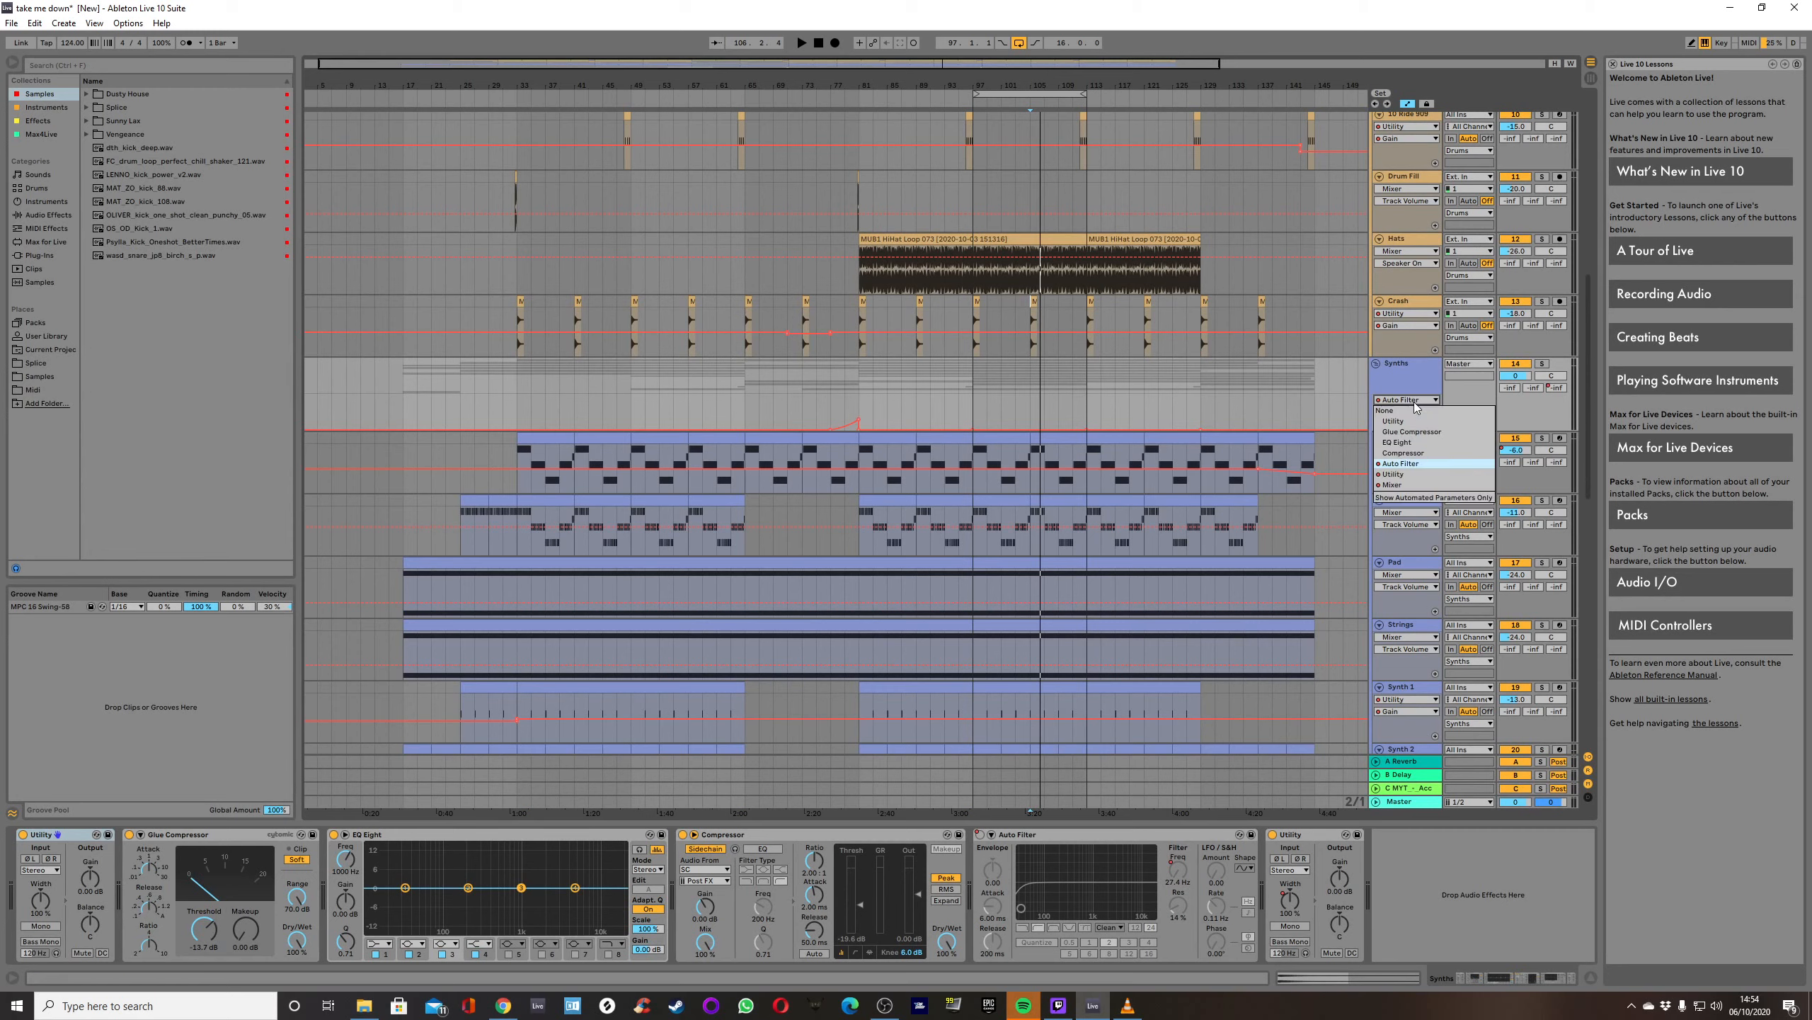
left_click(1421, 488)
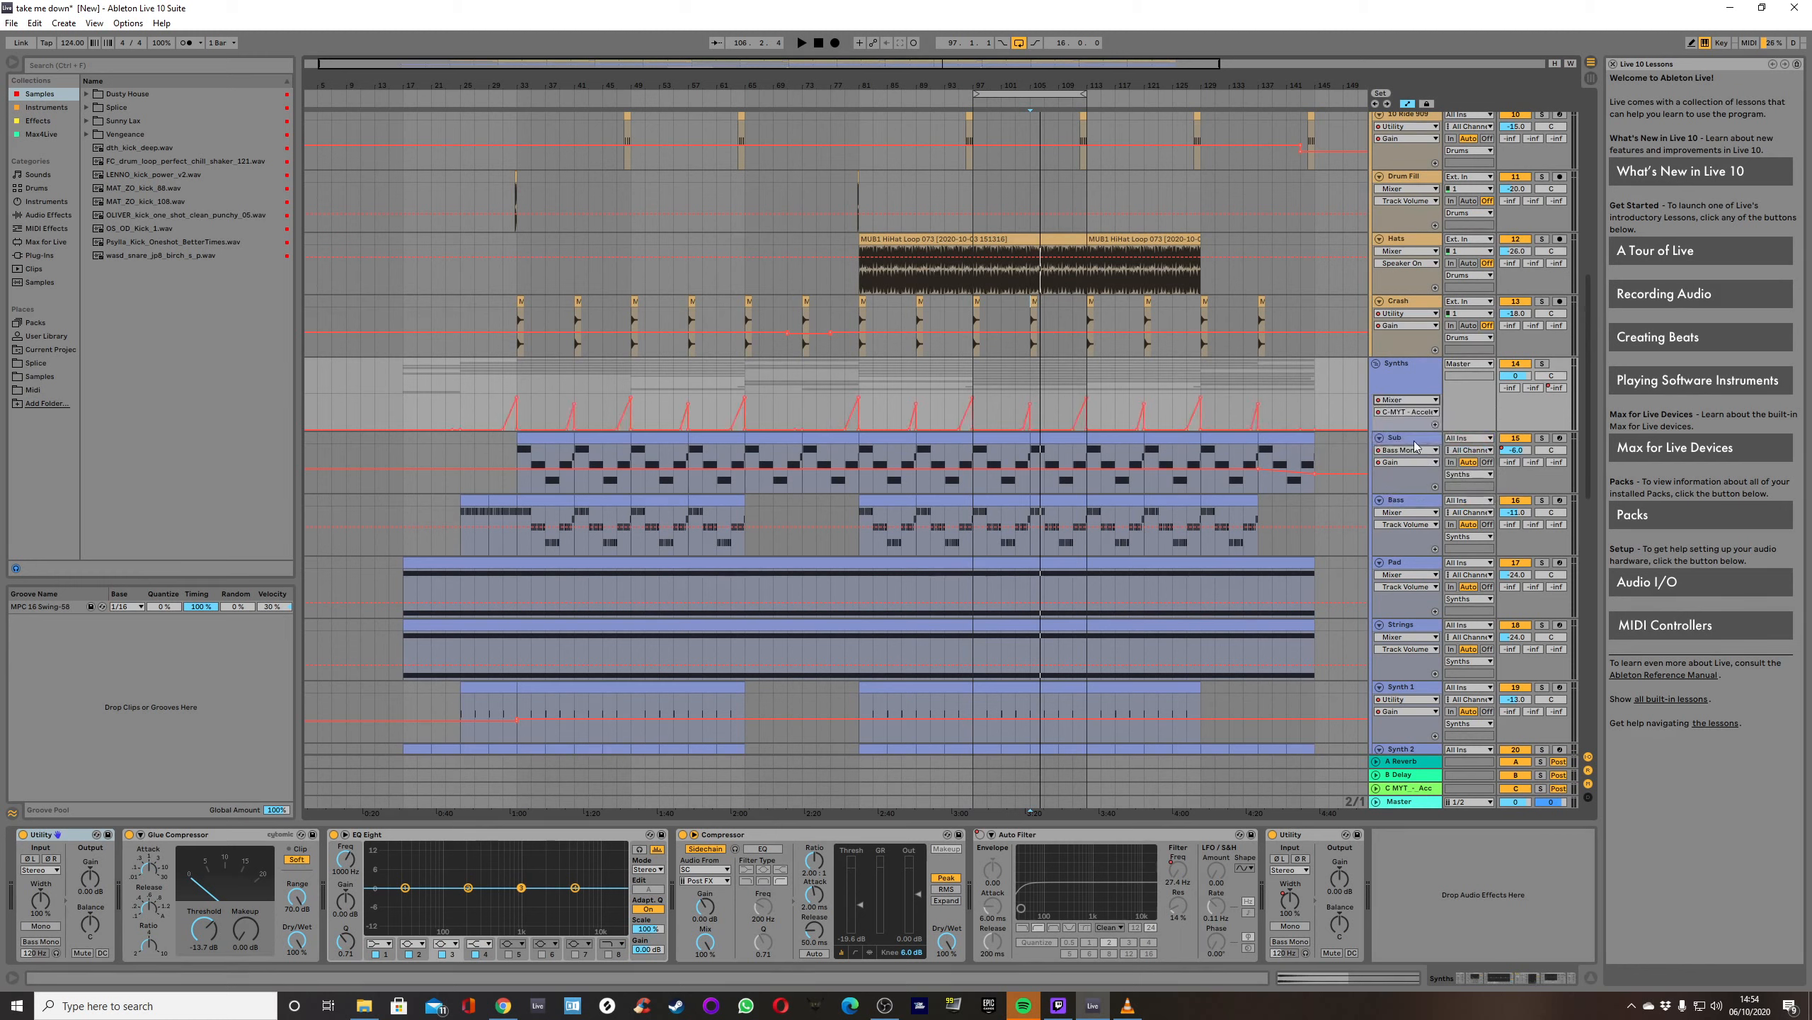
left_click(822, 407)
key("space")
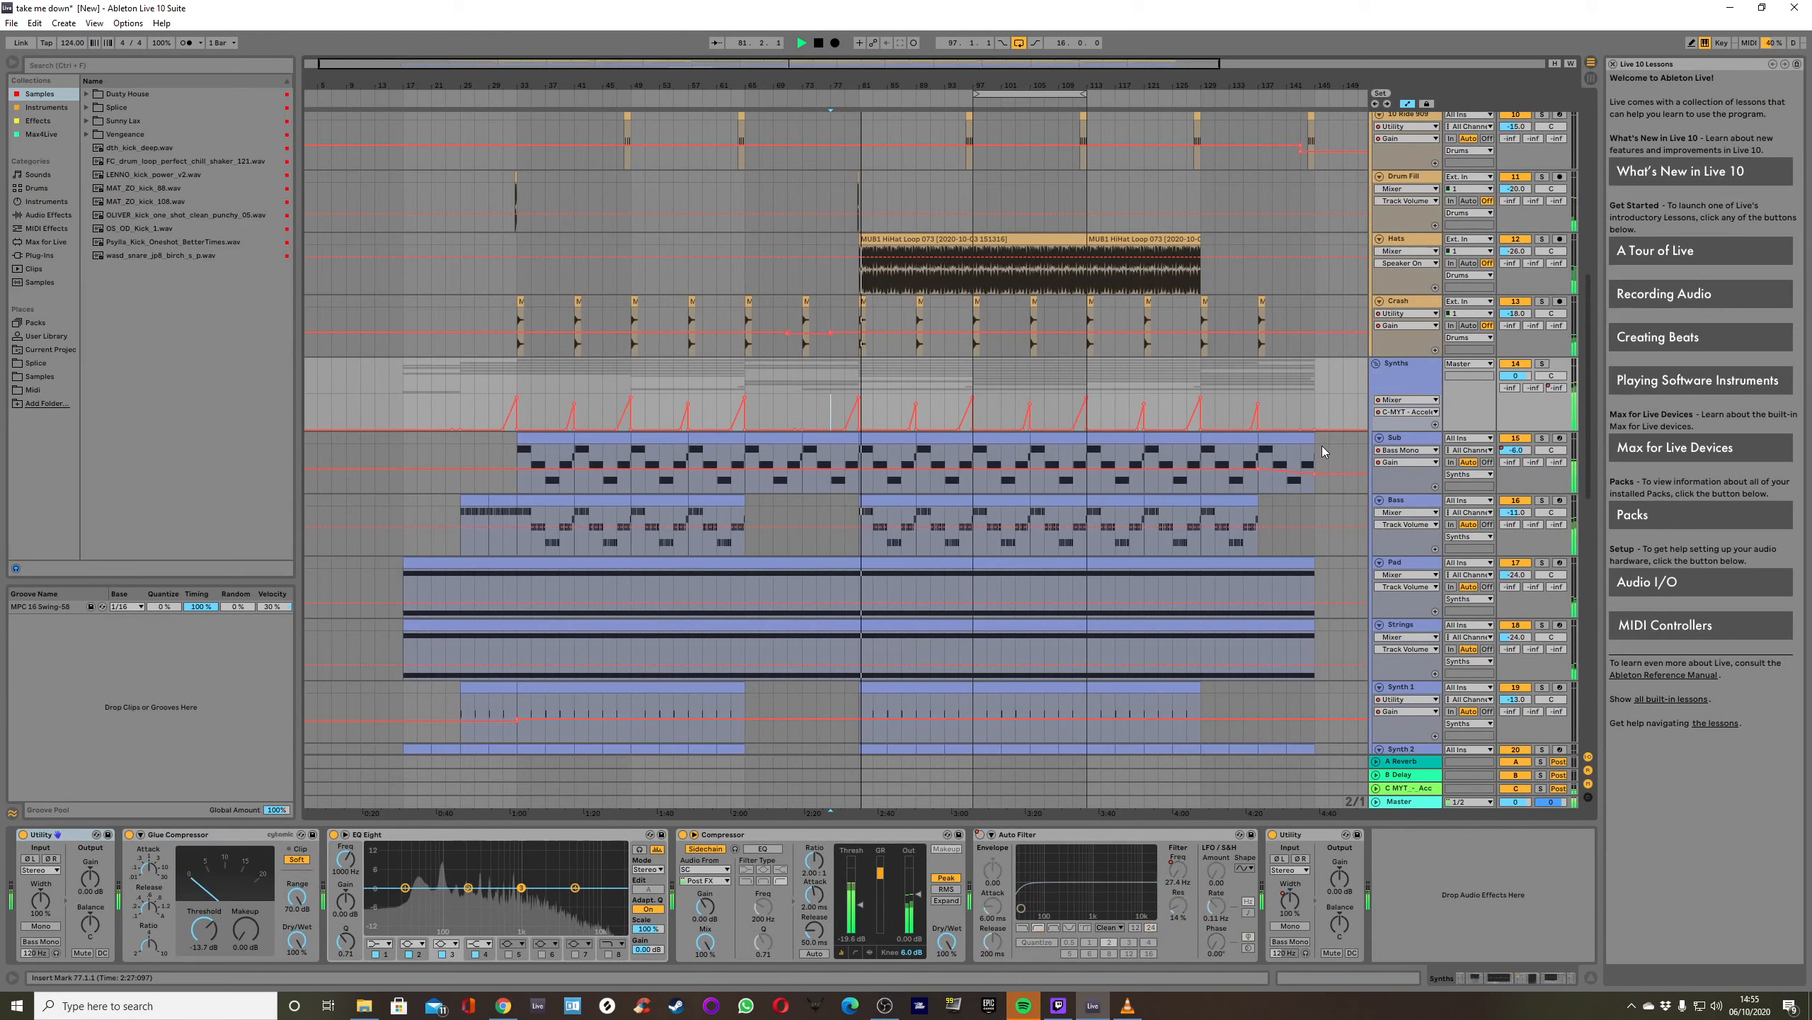
key("space")
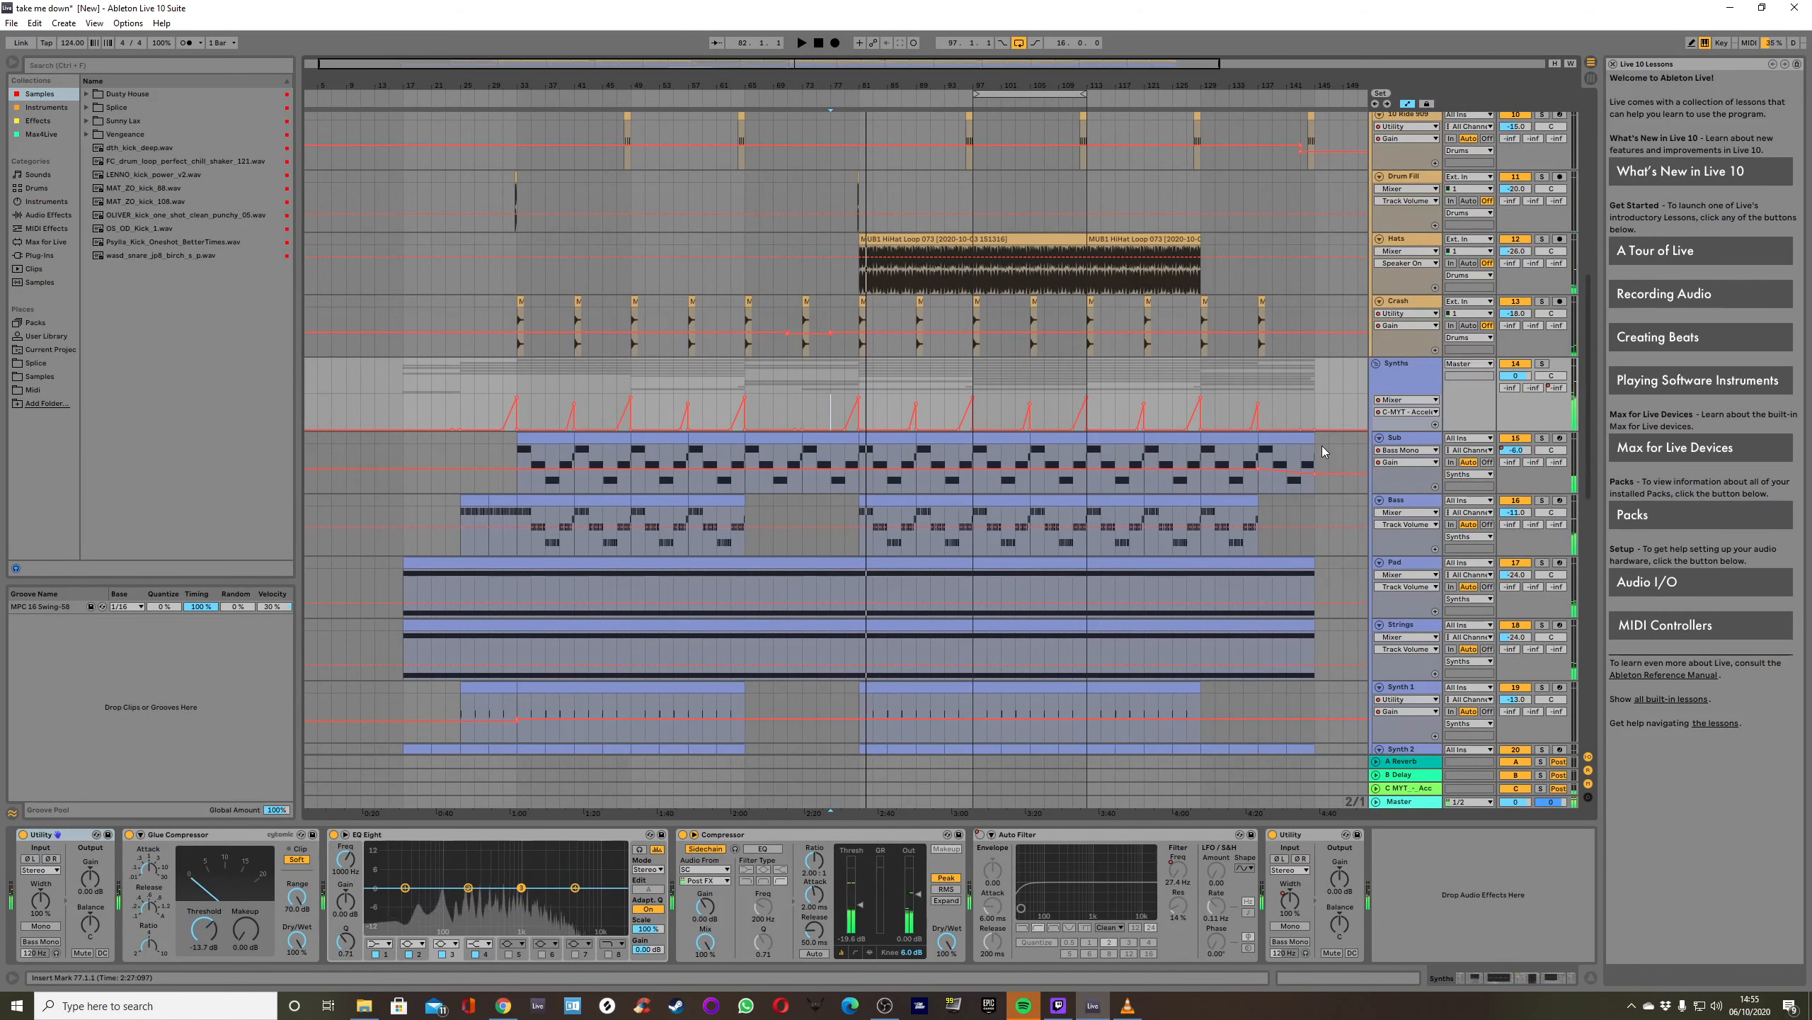
Display the Sub track's device chain.
scroll(1183, 424, "down", 1)
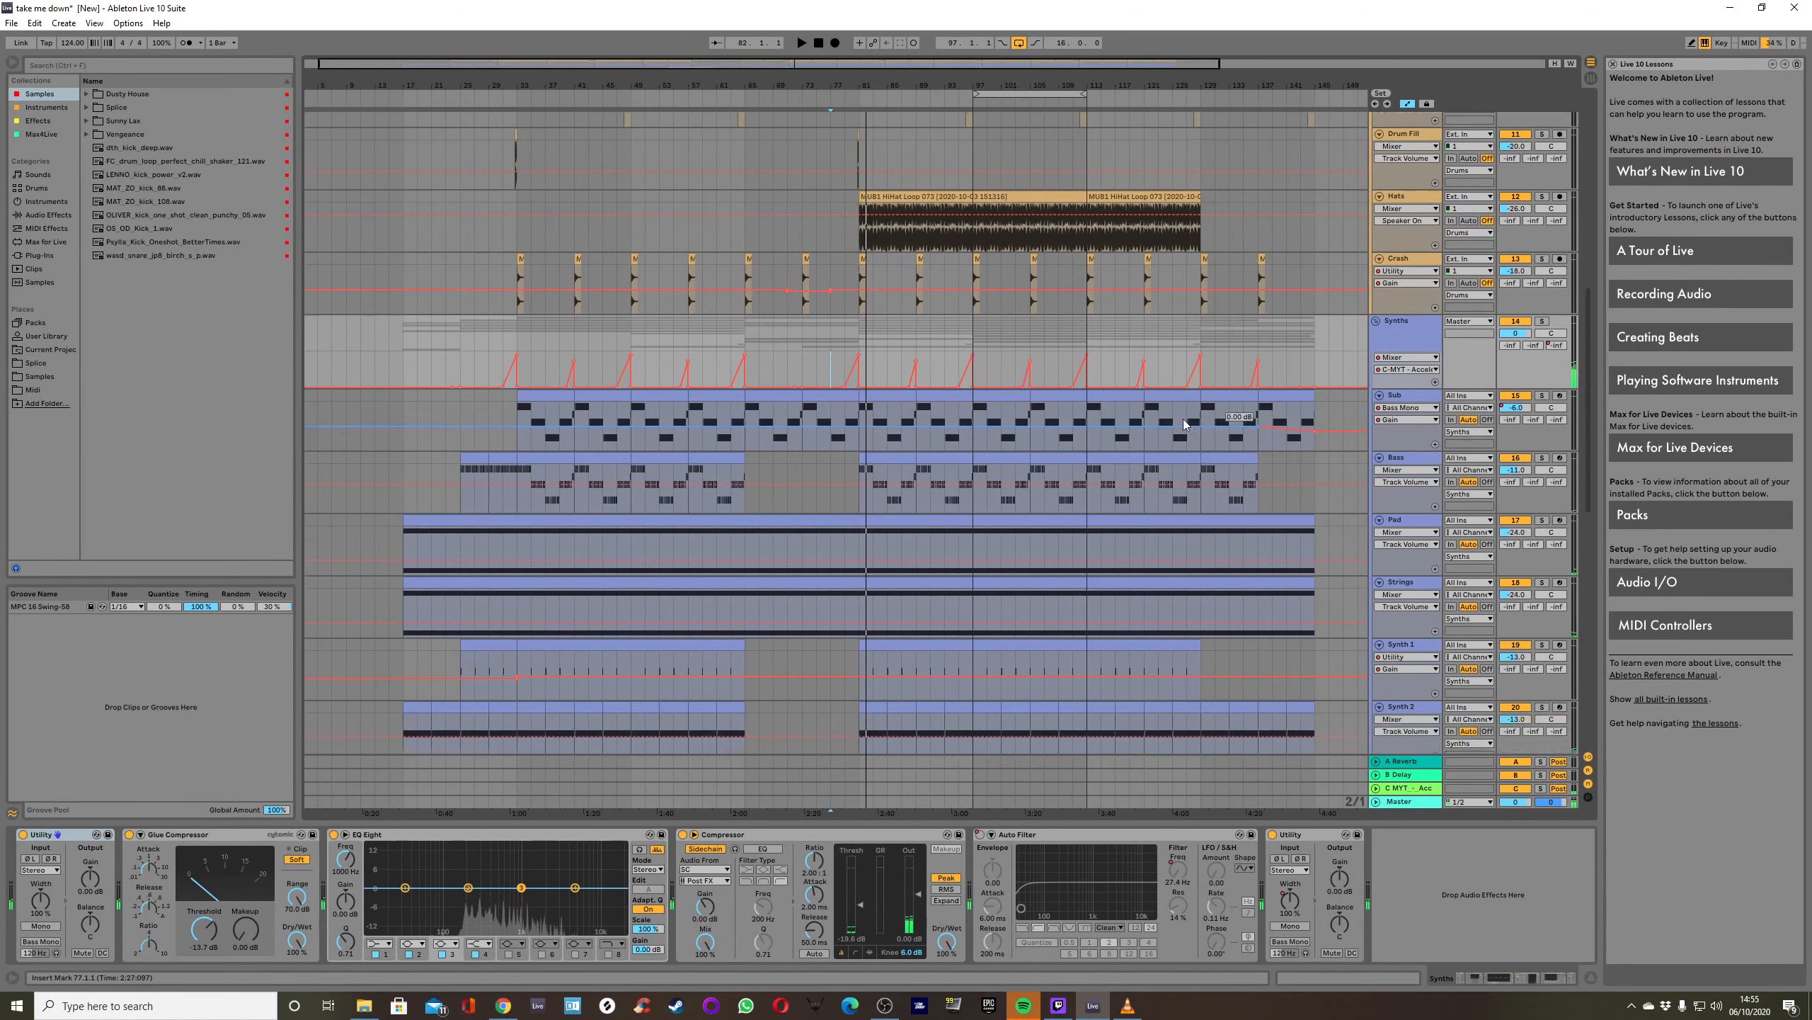
scroll(1183, 424, "down", 2)
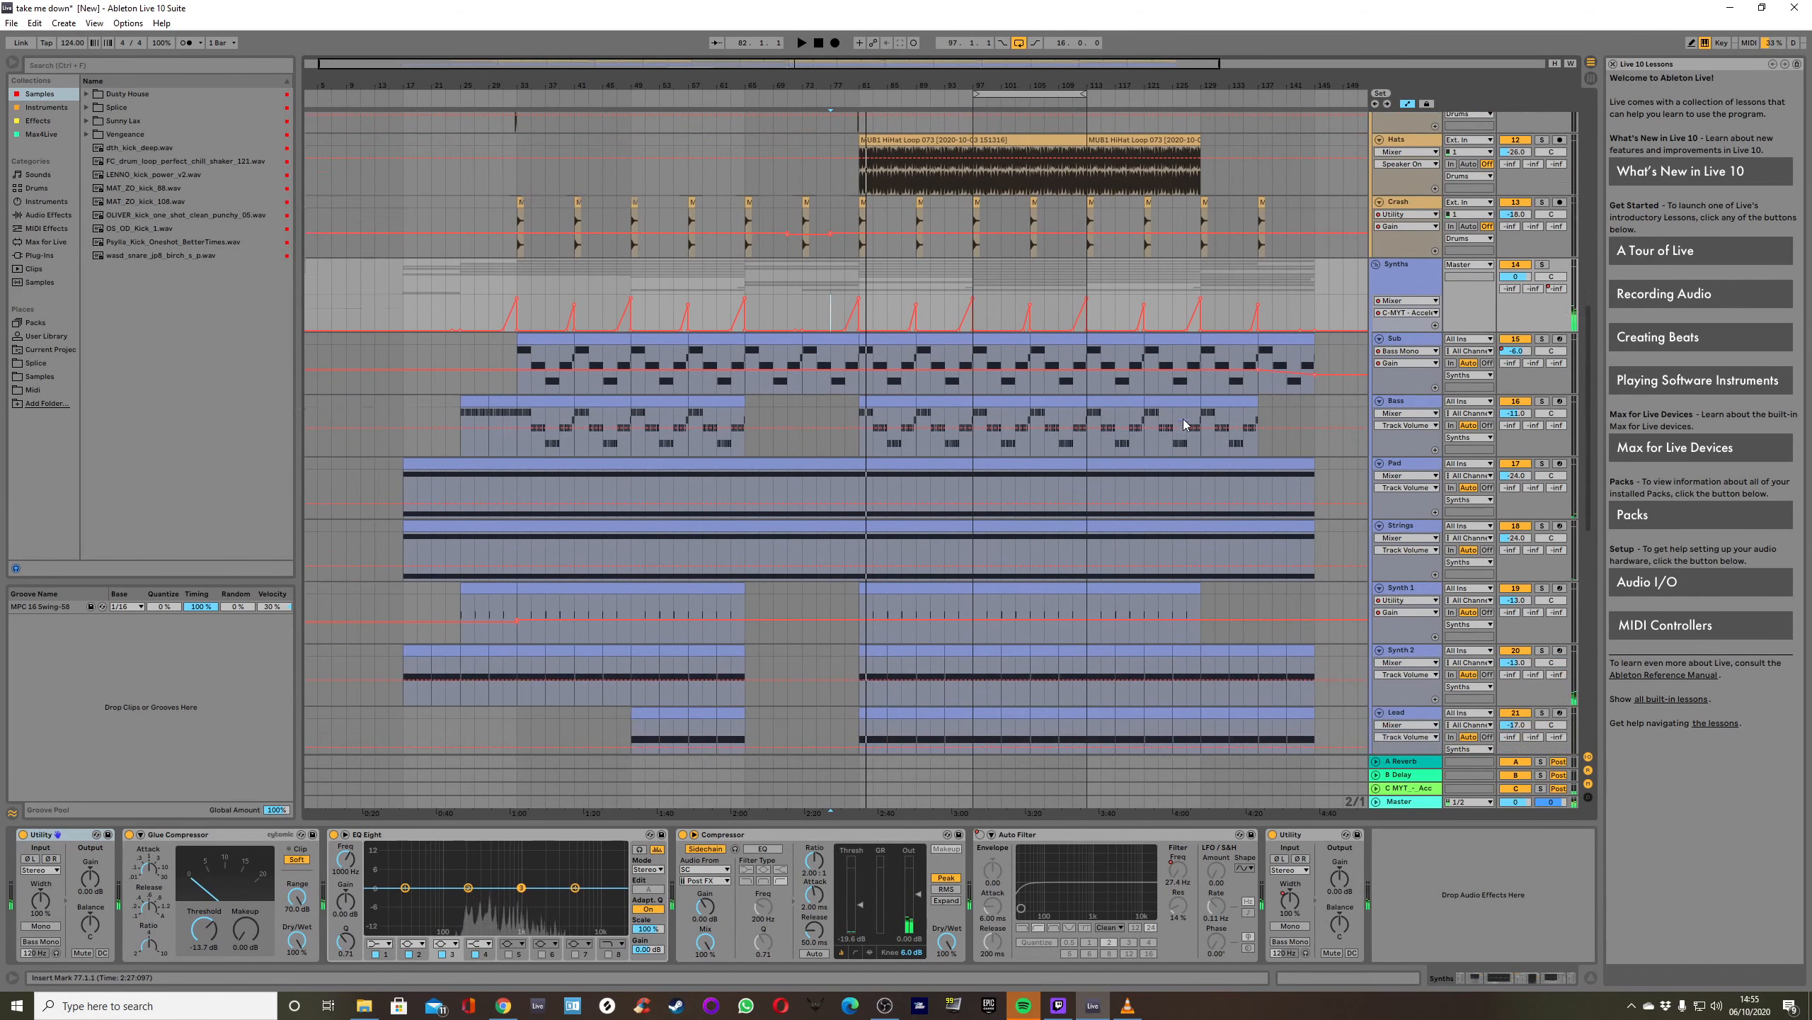
left_click(1402, 344)
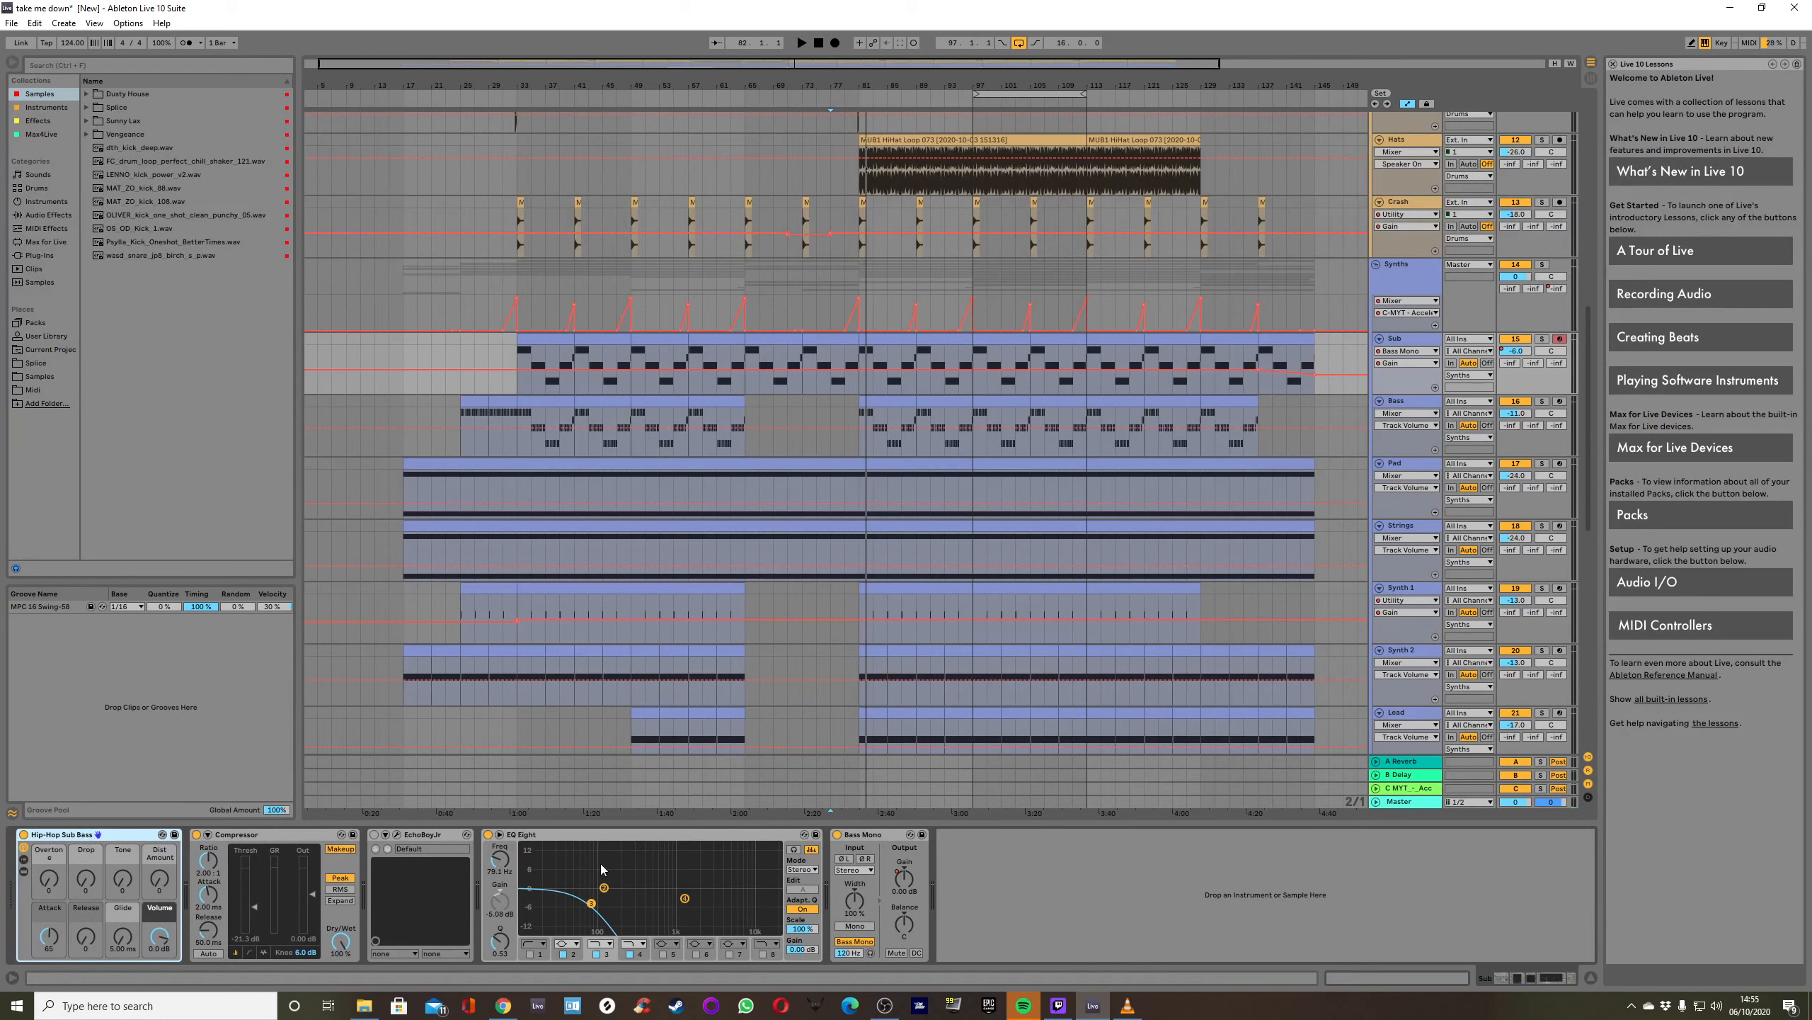
Delete the EchoBoyJr device from the Sub track's chain, and solo and play the track.
right_click(423, 835)
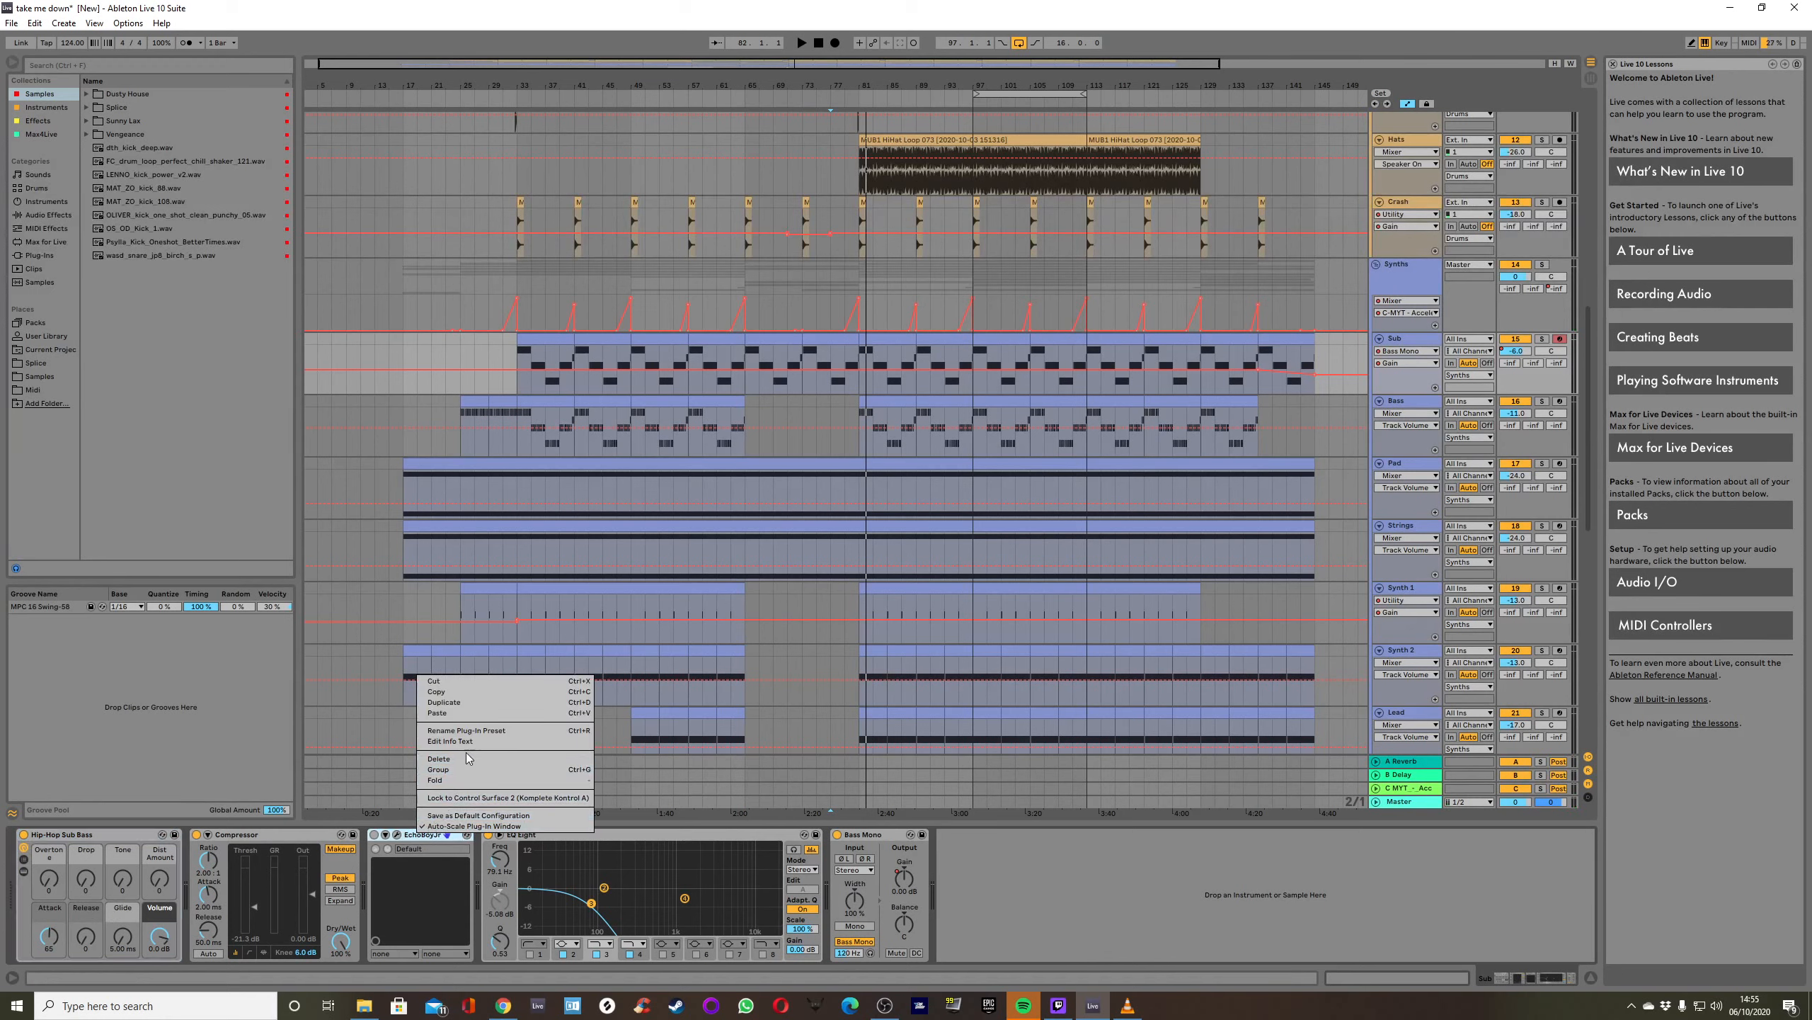
left_click(463, 757)
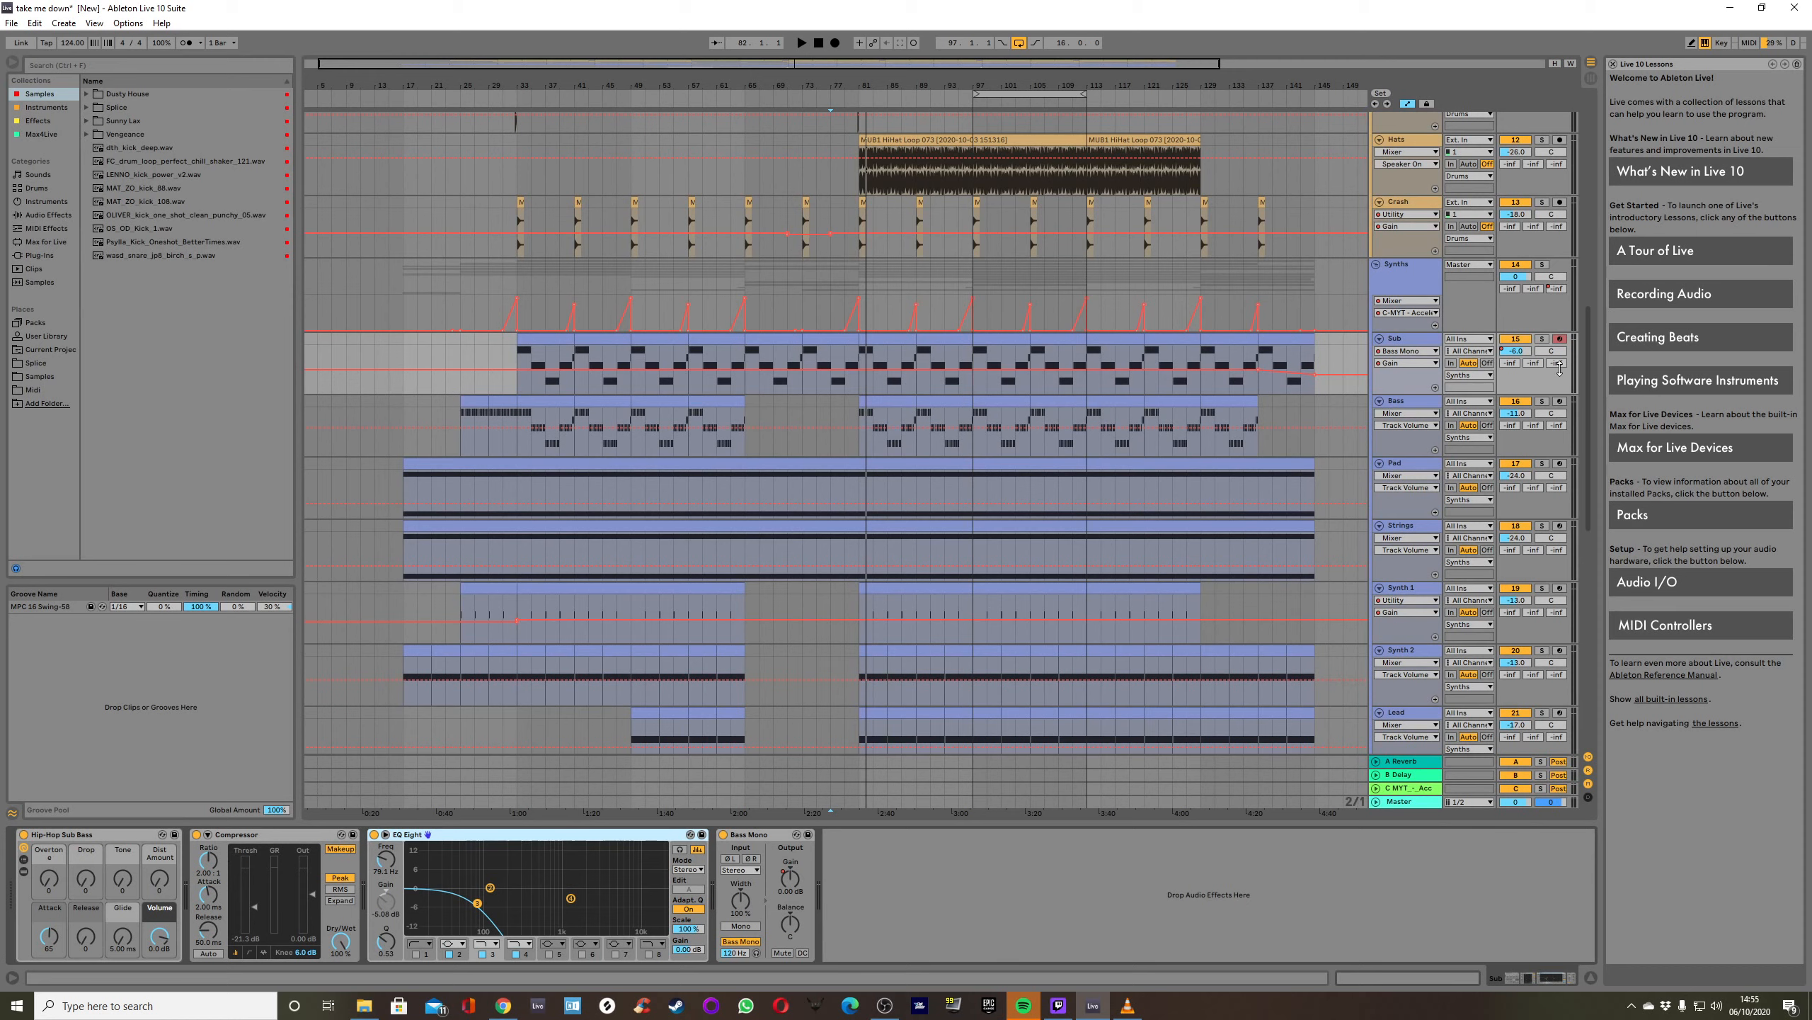
left_click(1541, 339)
key("space")
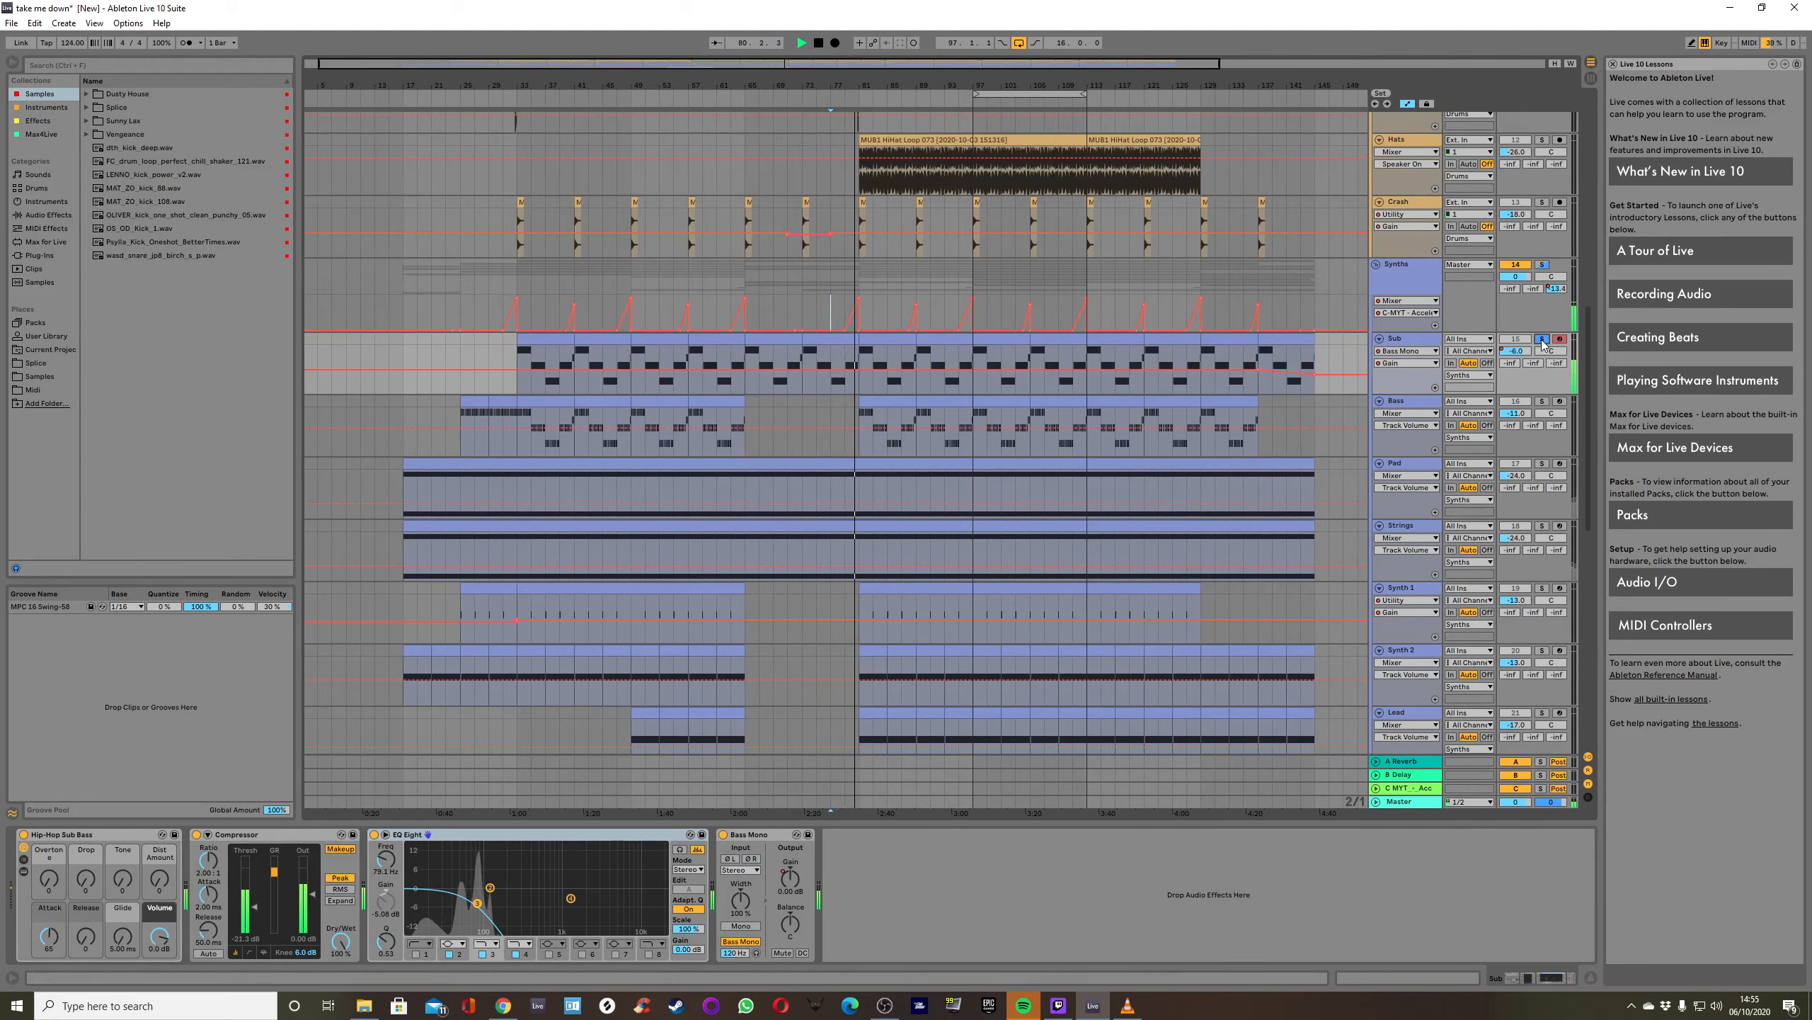
Solo the Bass track, play it from bar 81 and display its device chain.
left_click(1541, 401)
key("space")
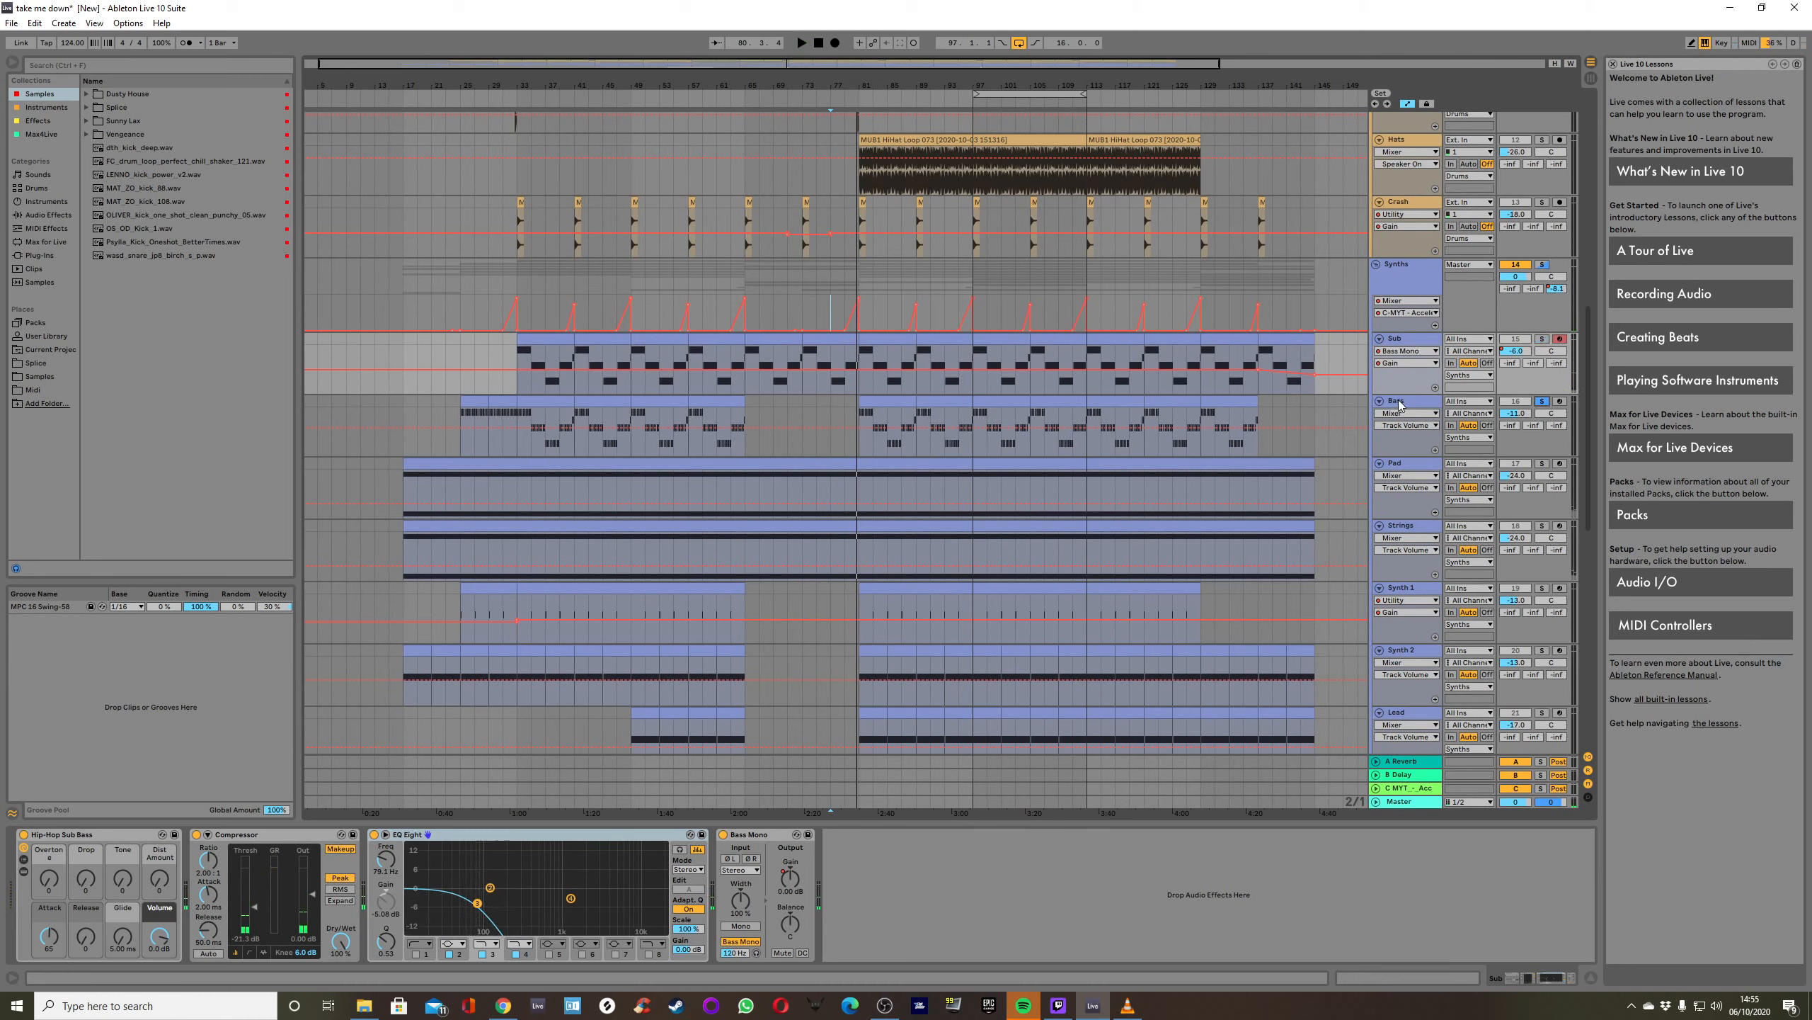
left_click(1398, 404)
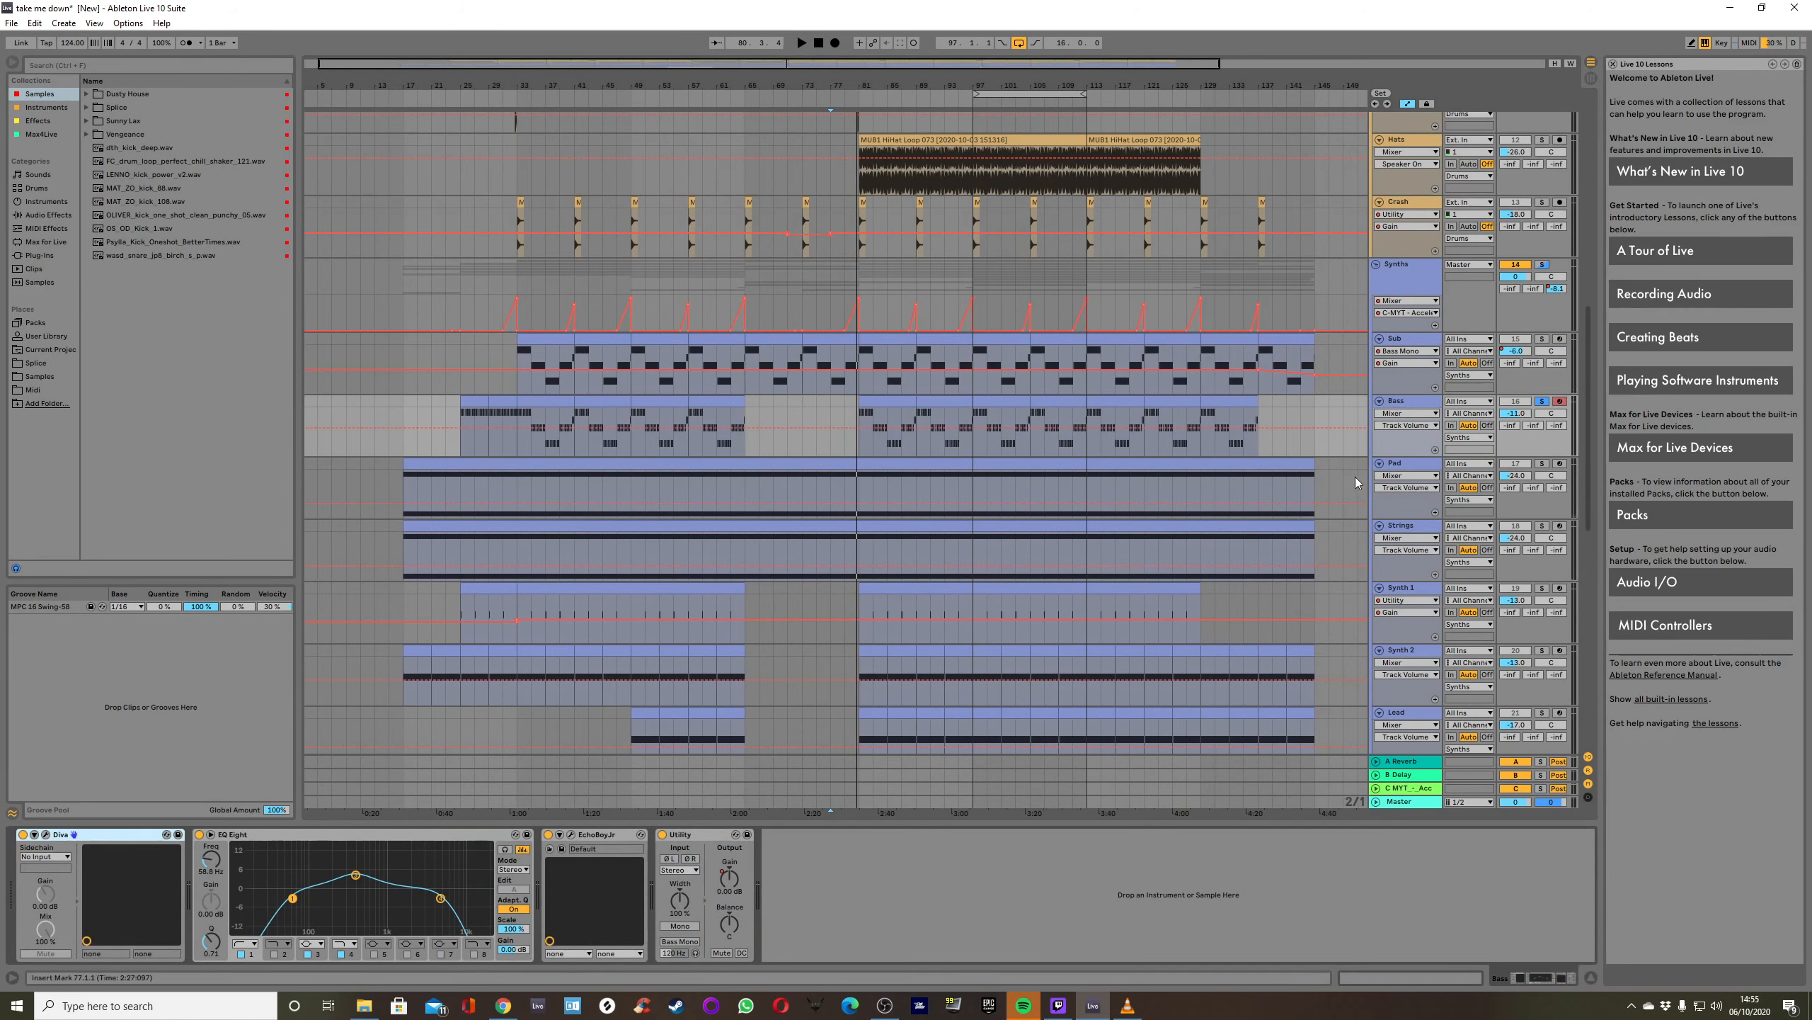
key("space")
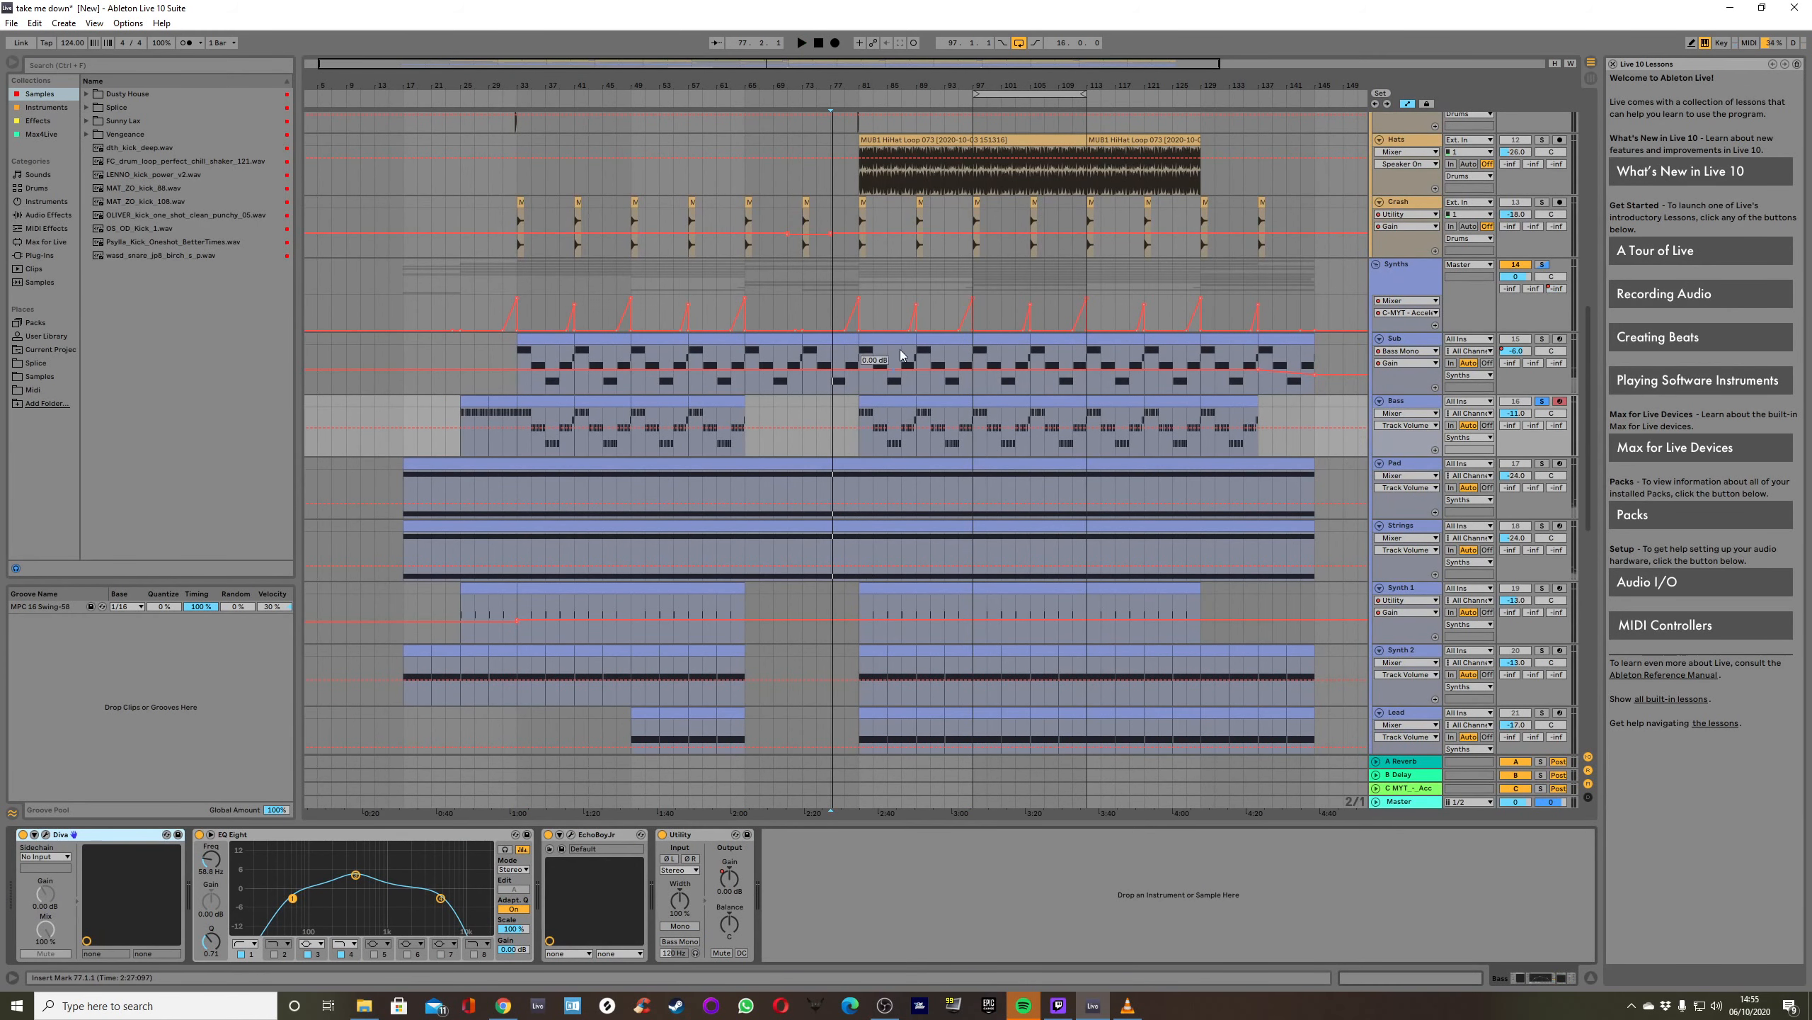
left_click(860, 290)
key("space")
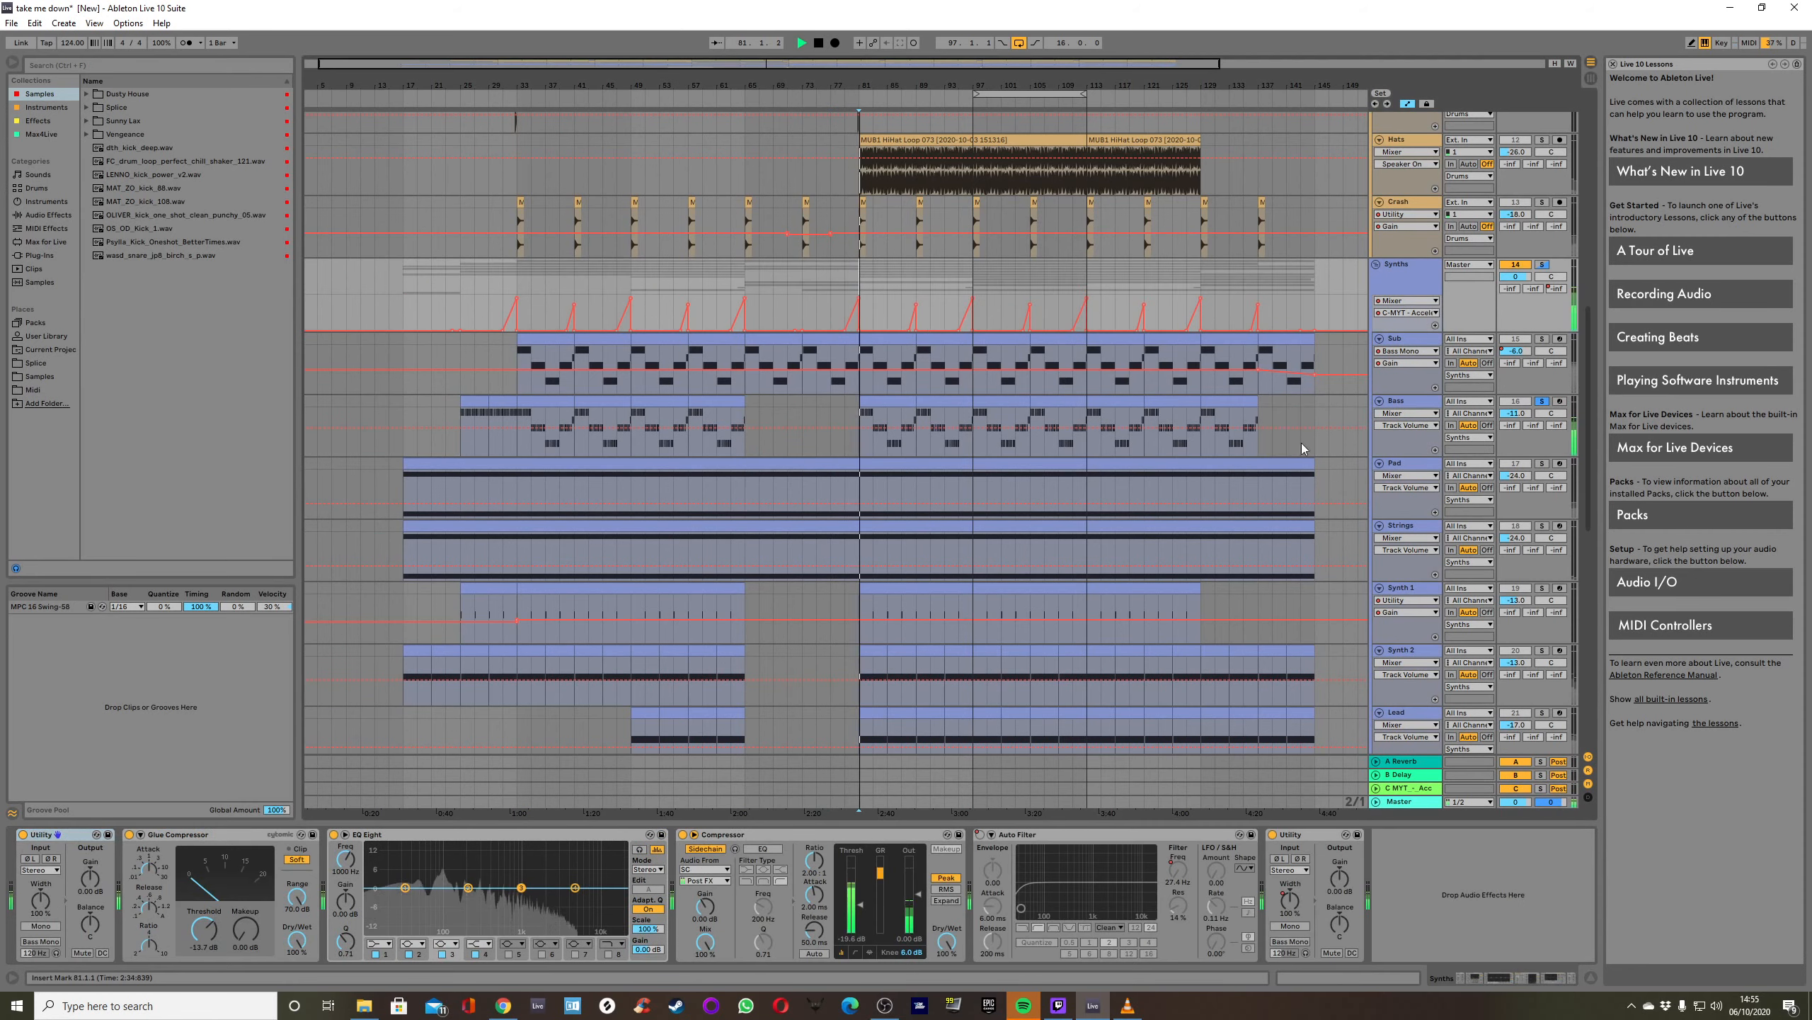
left_click(1401, 405)
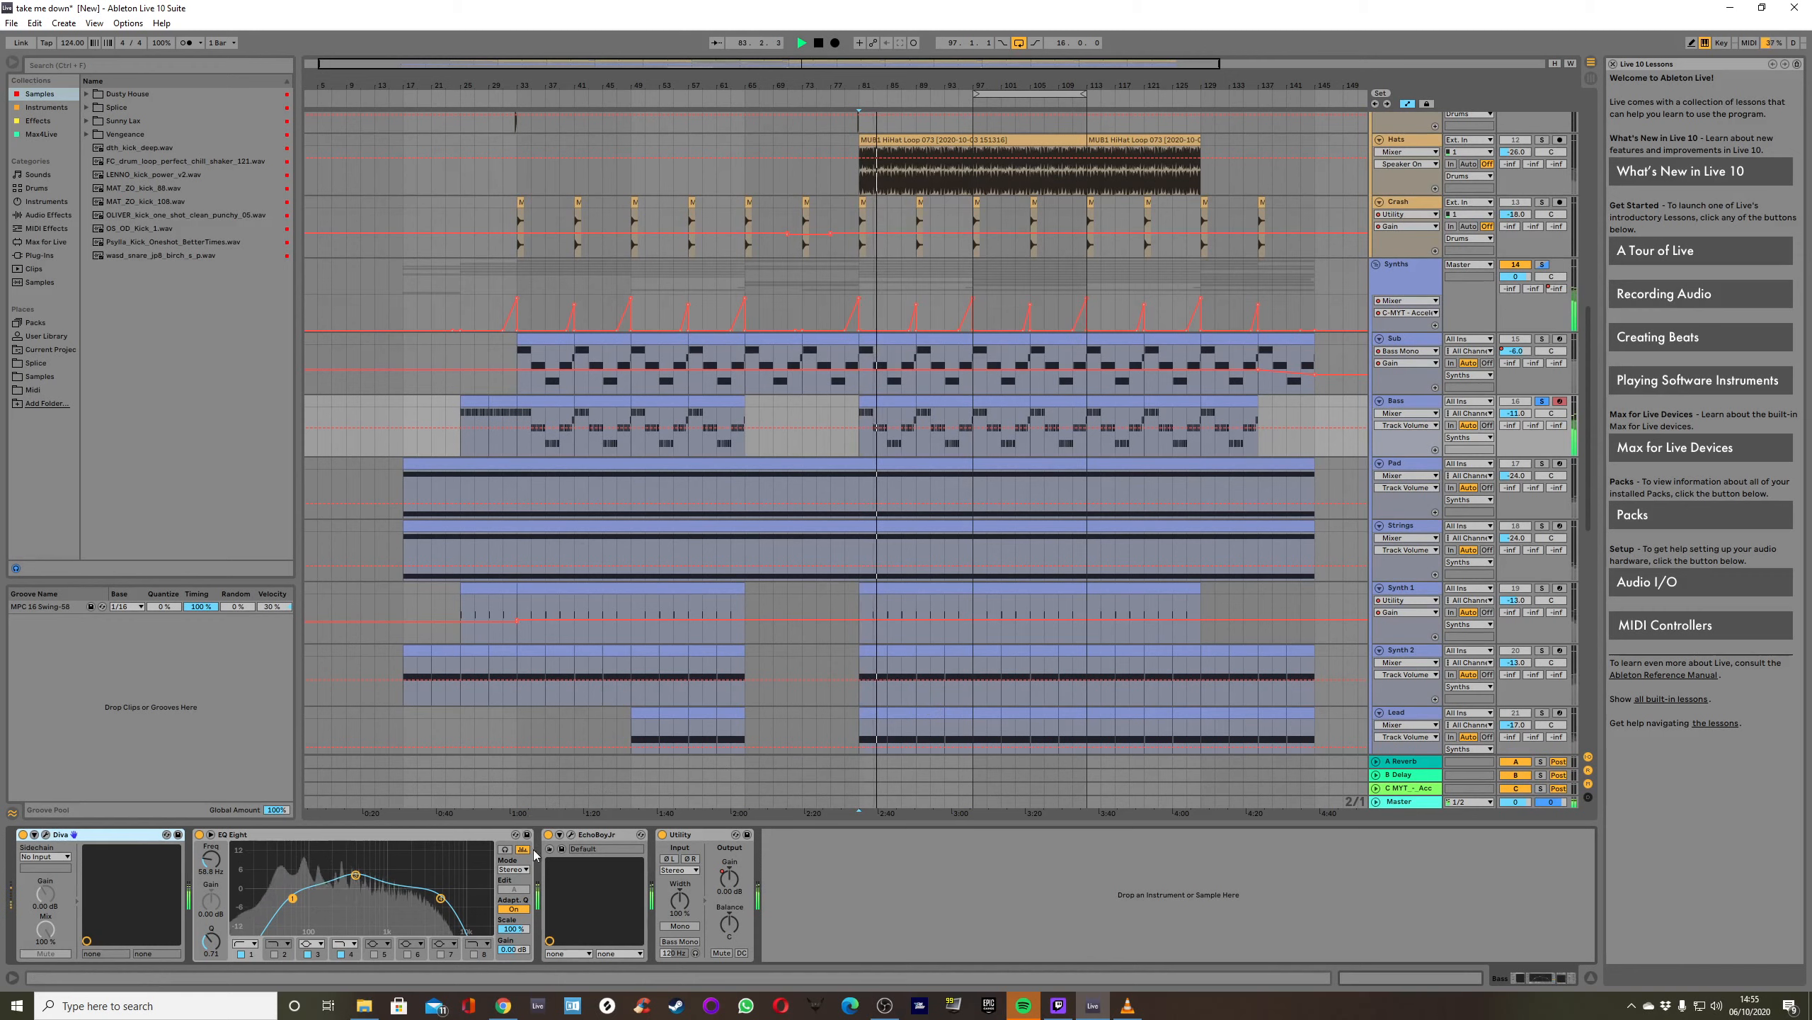
Examine the main page of the Bass track's Diva synth and close the plug-in window.
left_click(44, 835)
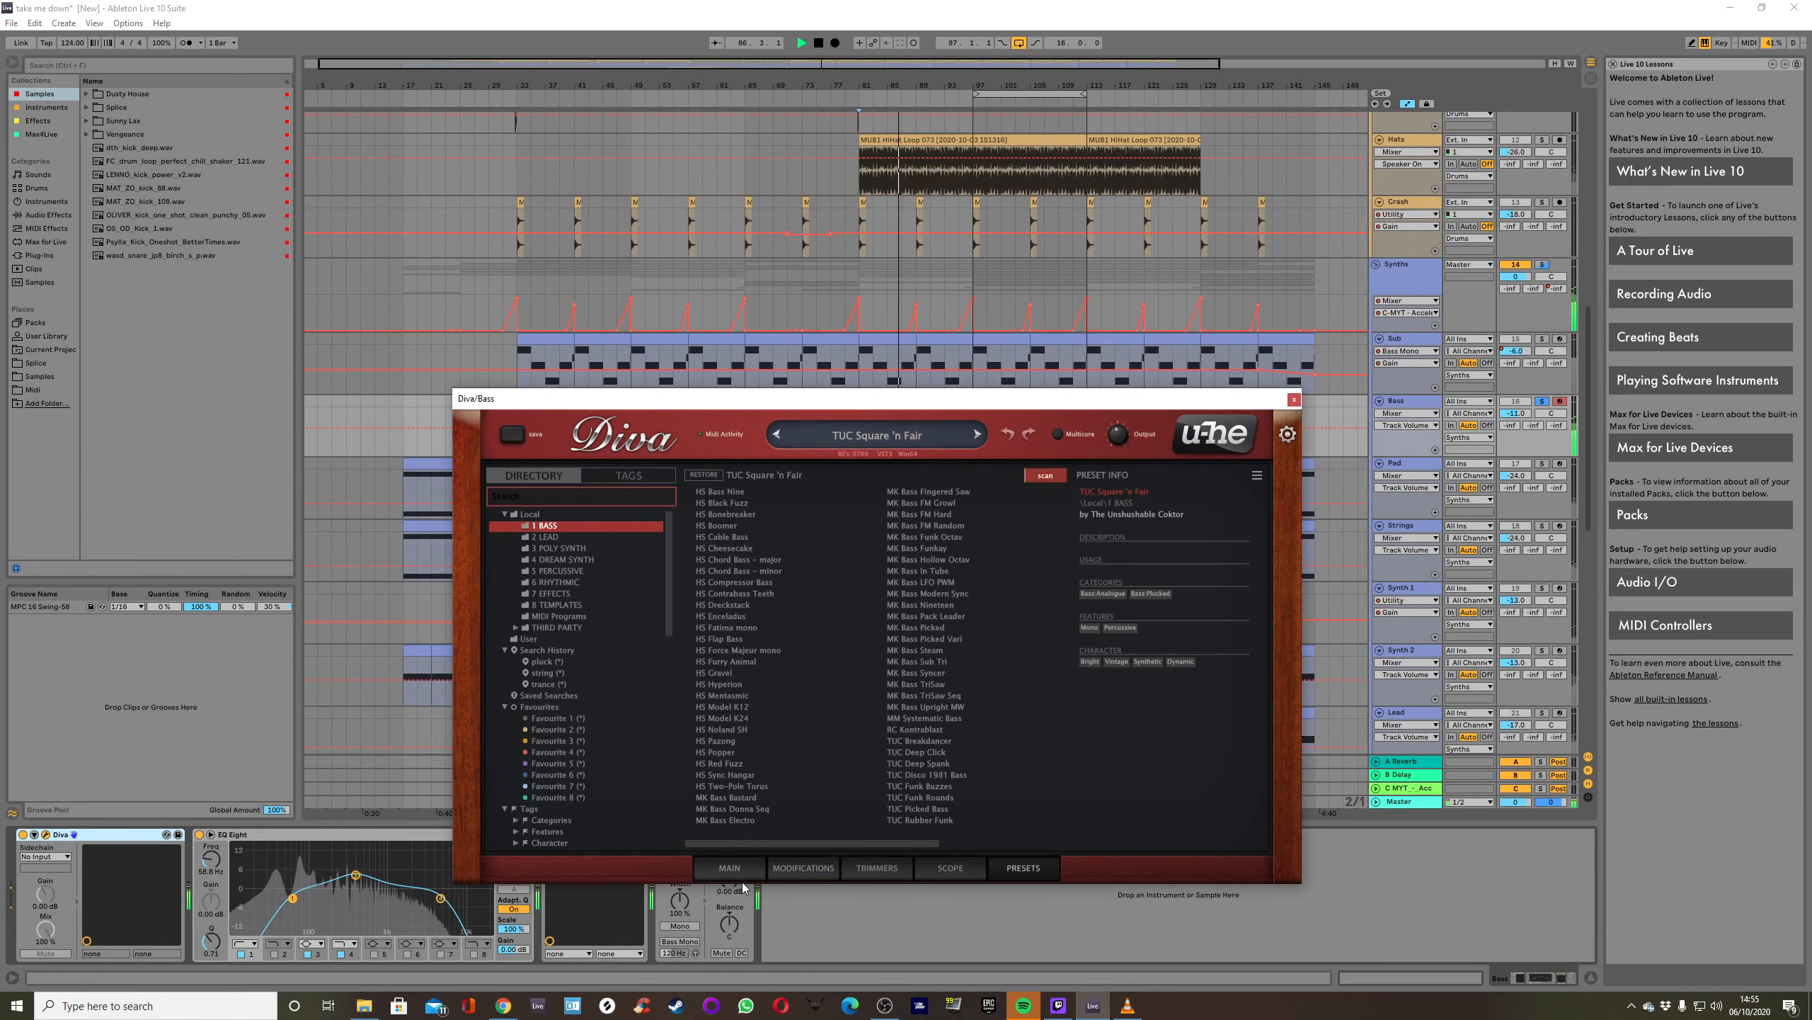
left_click(729, 867)
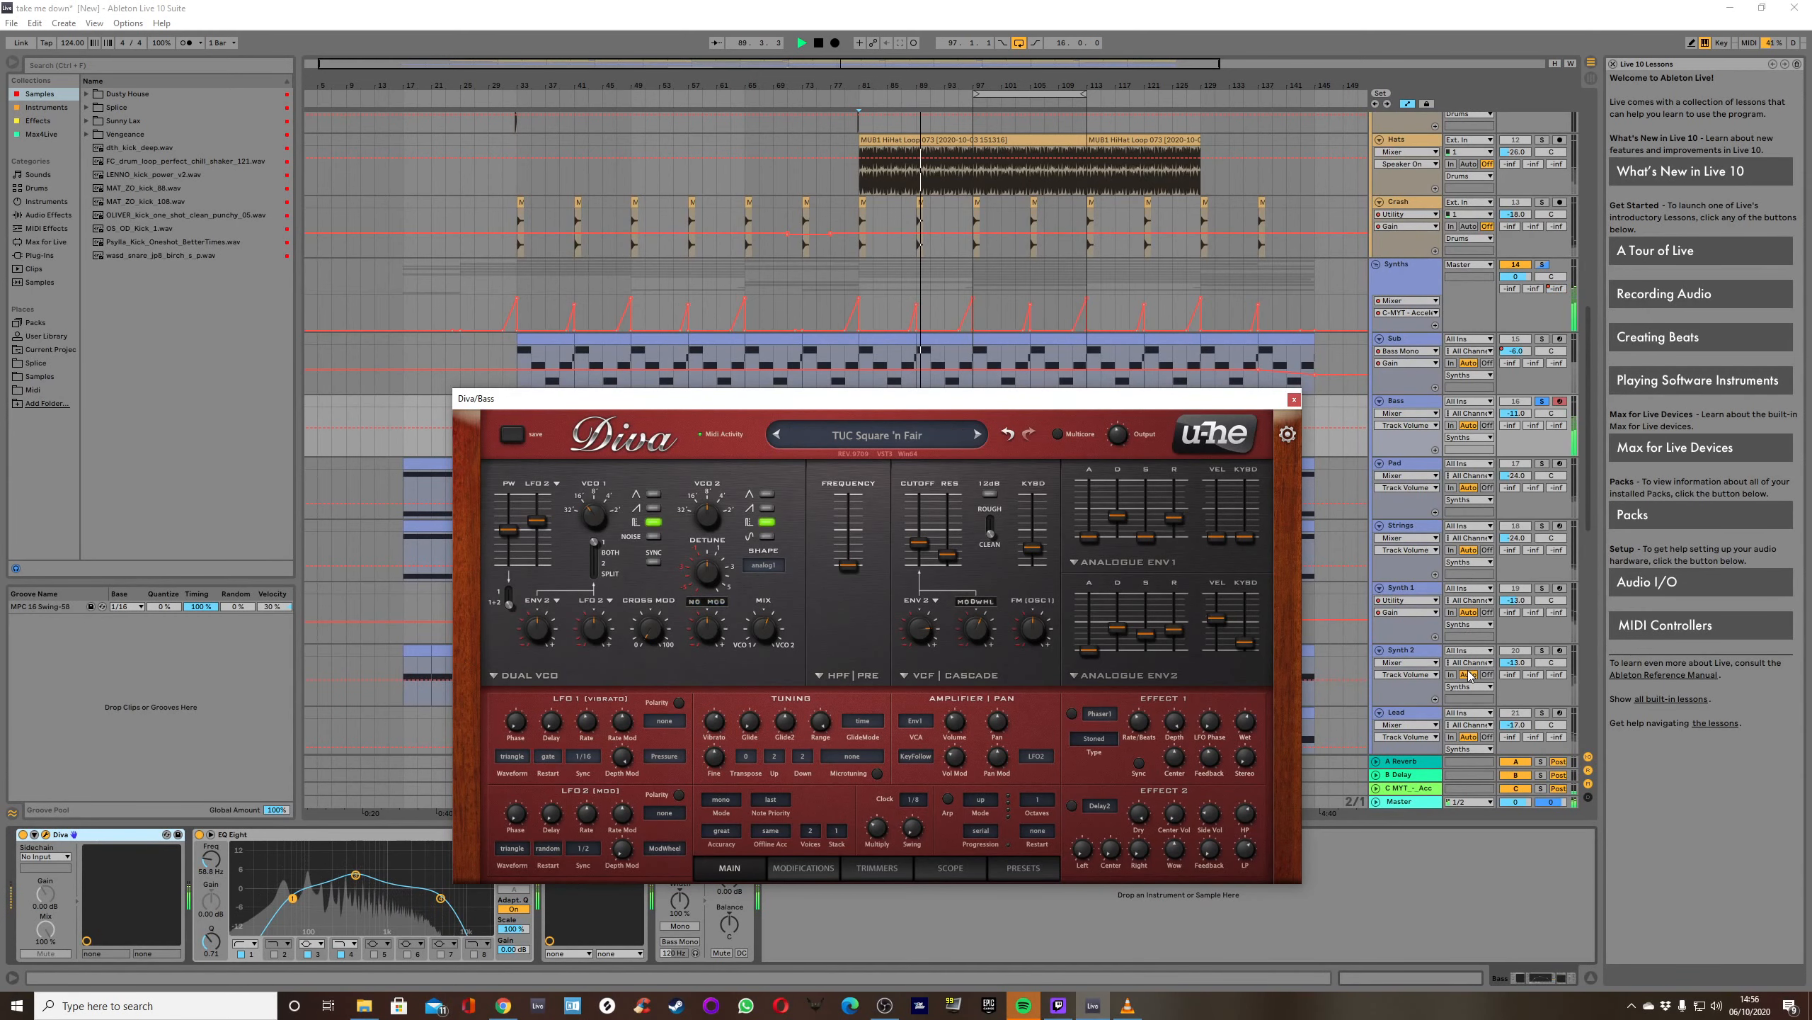
left_click(1292, 400)
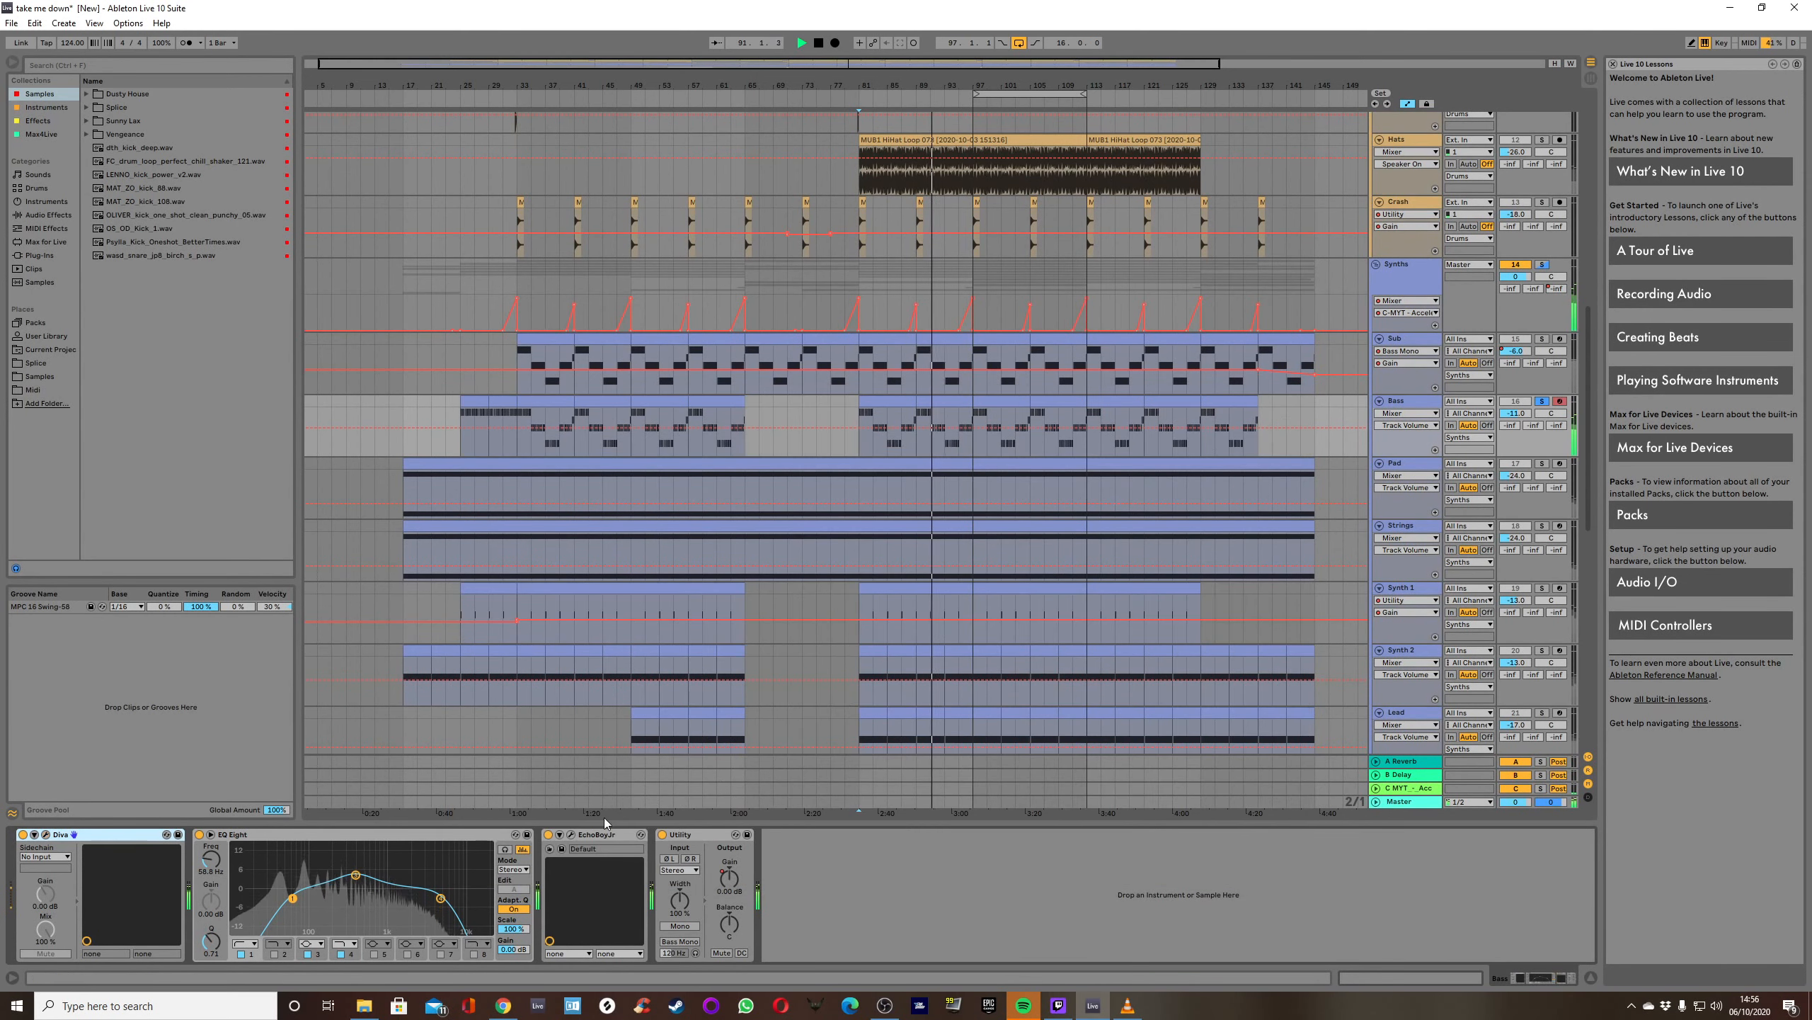
Toggle the Bass track's EchoBoyJr to compare the sound, and audition the Sub track together with the Bass.
left_click(548, 836)
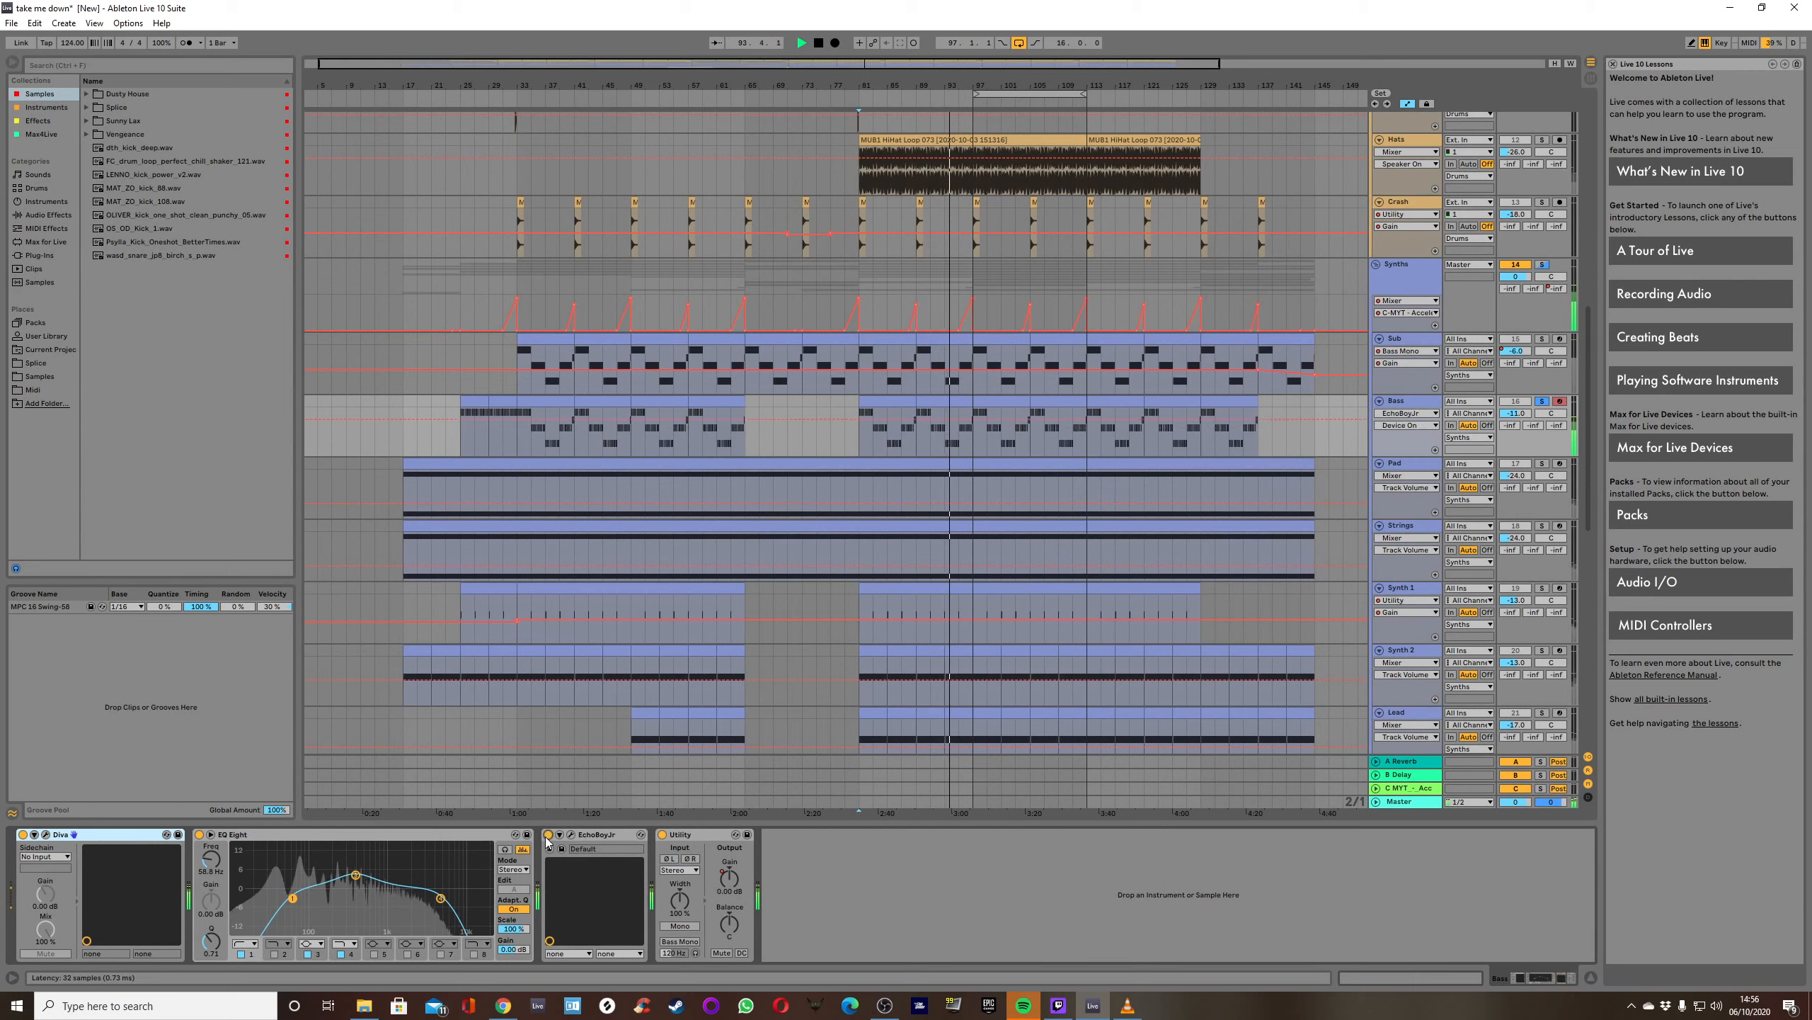
left_click(548, 835)
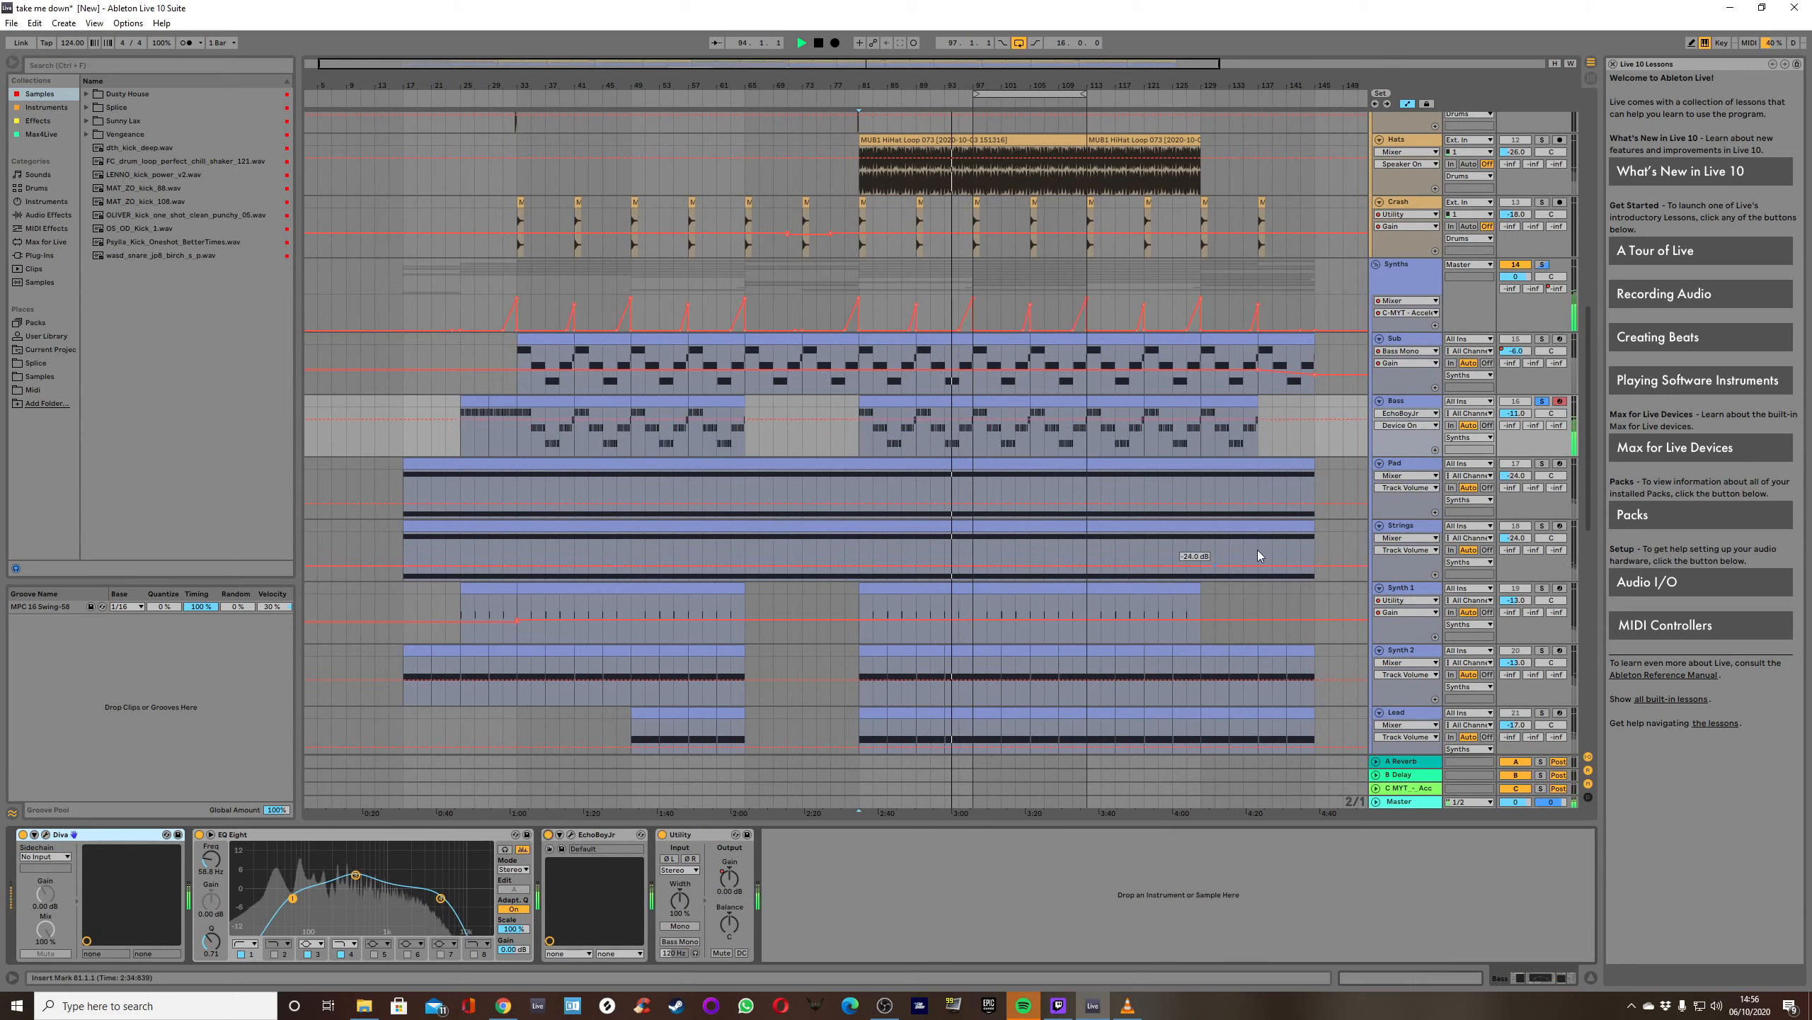
left_click(1541, 340)
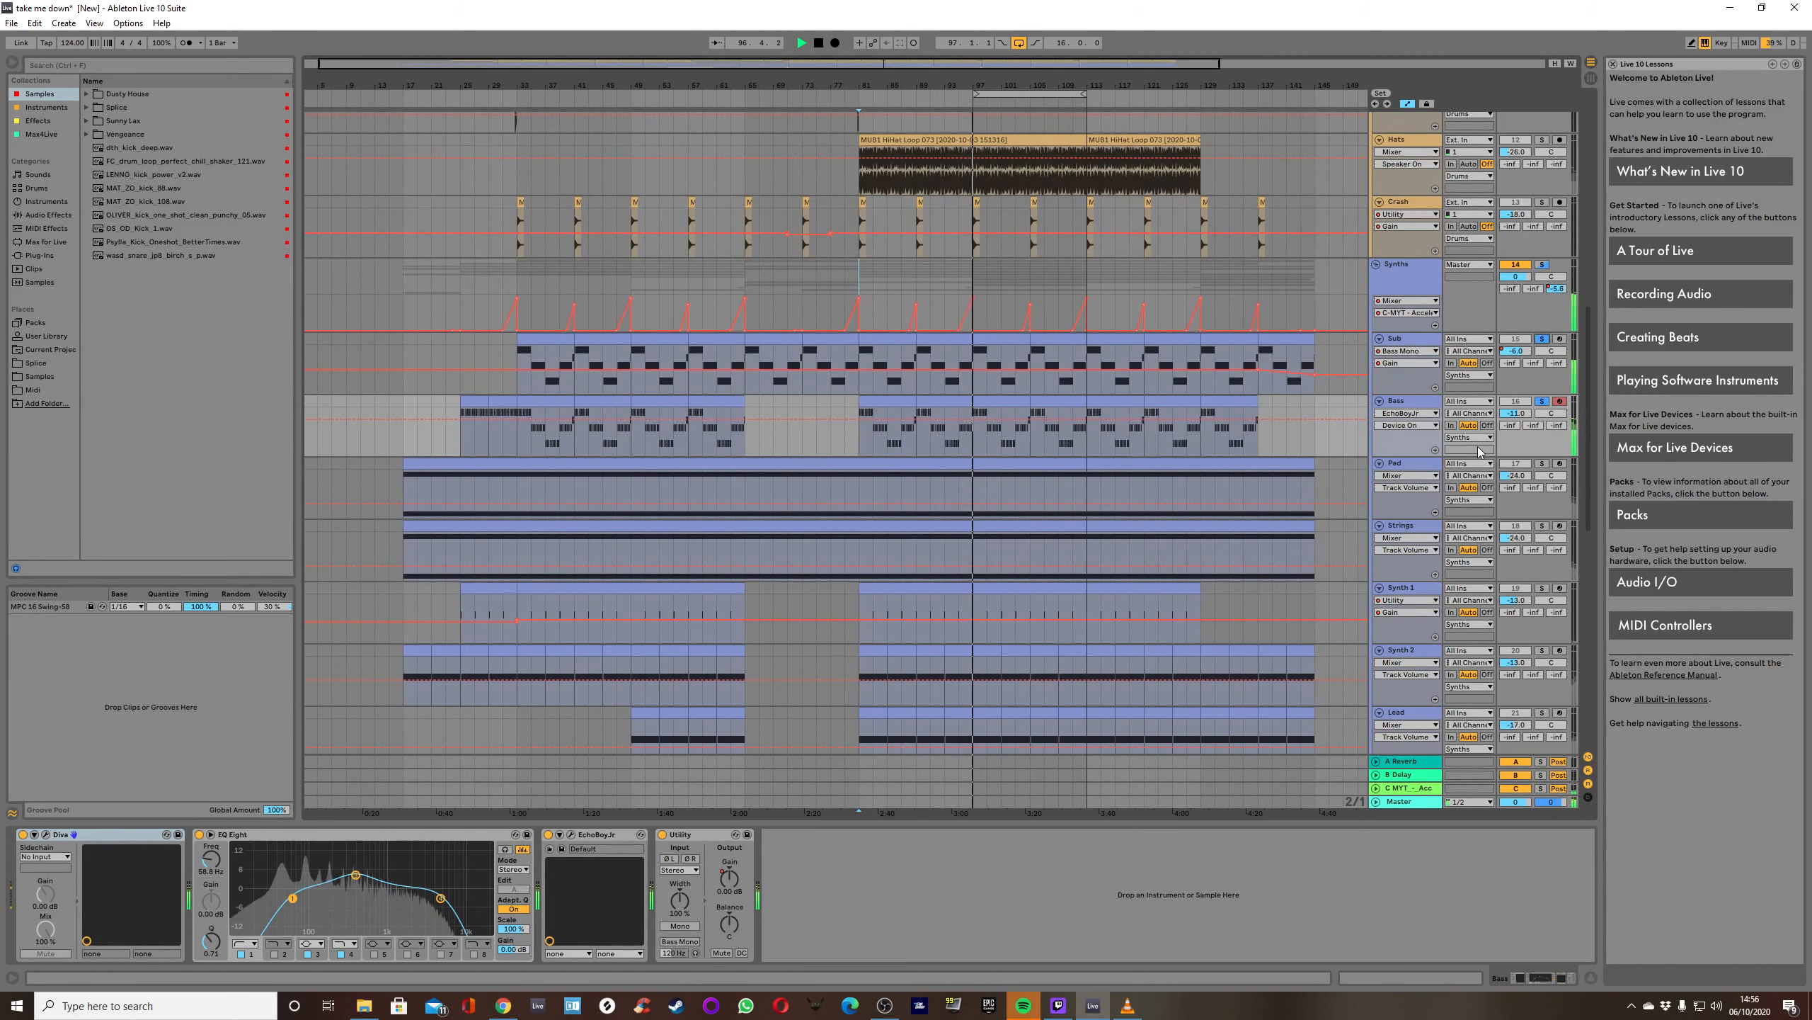
left_click(1542, 339)
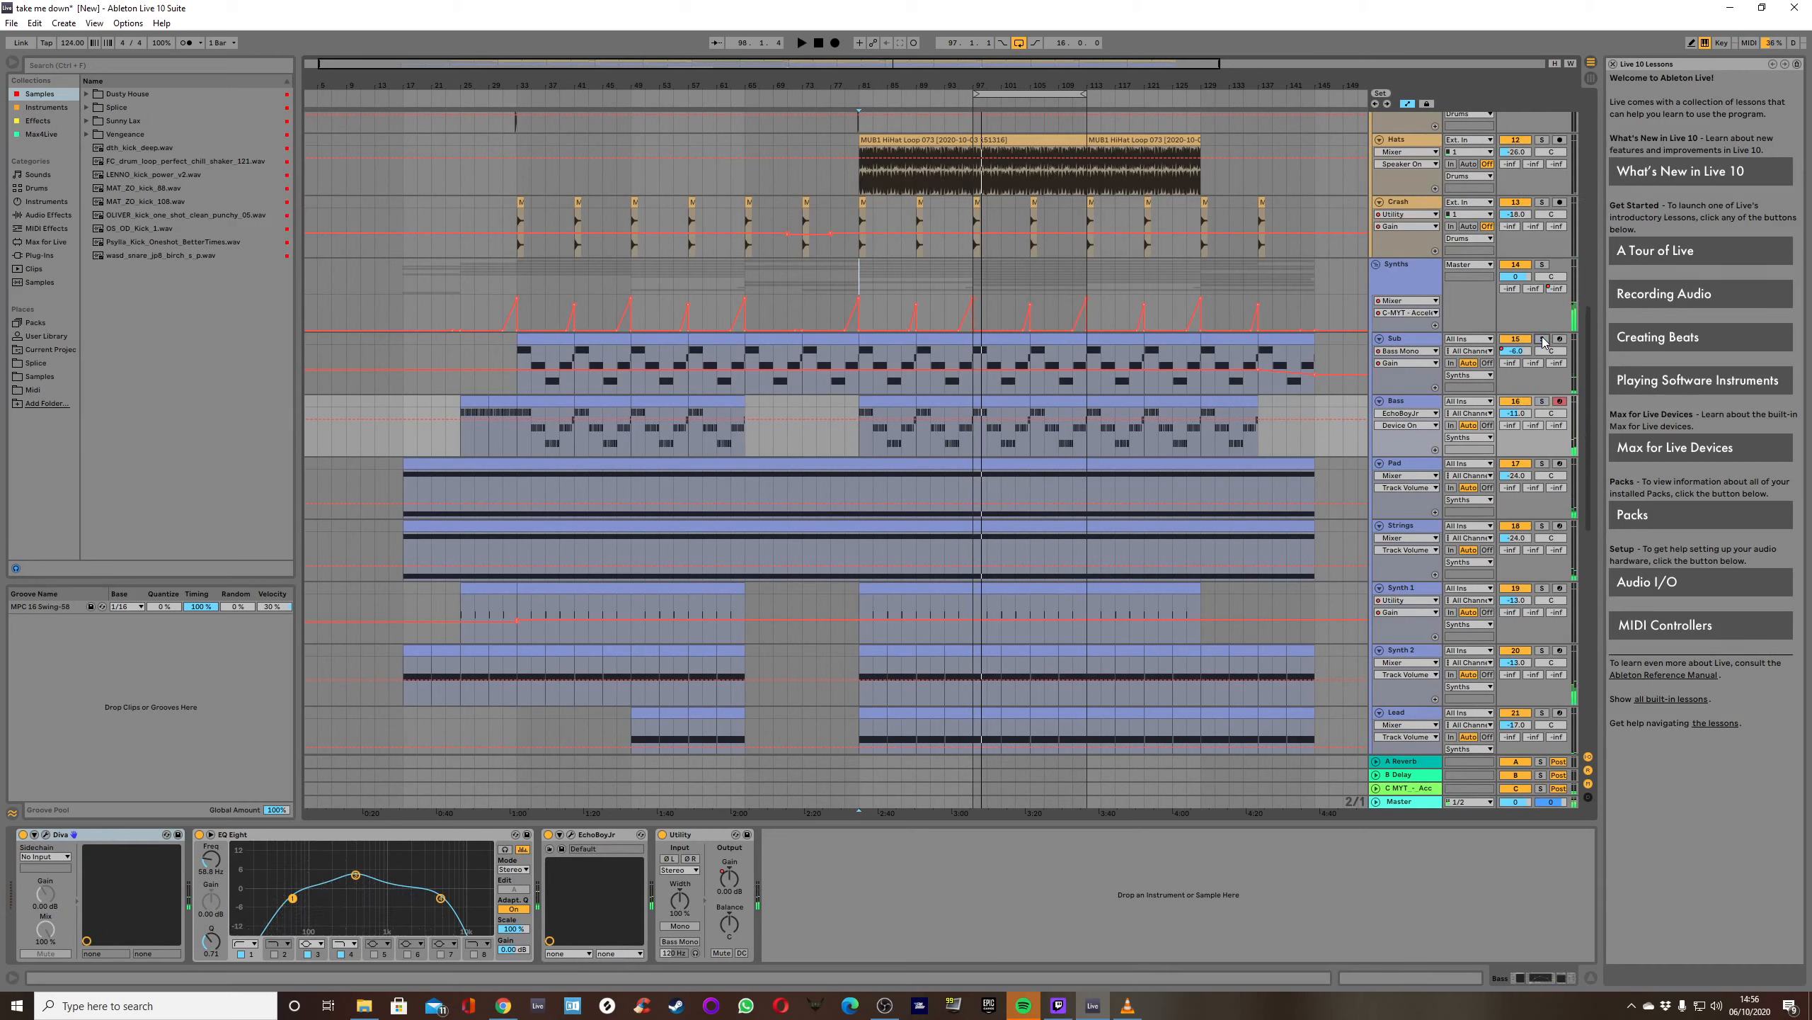
Display the Pad track's device chain, solo and play the track, and compare its sound with EQ Eight bypassed.
scroll(1408, 411, "down", 2)
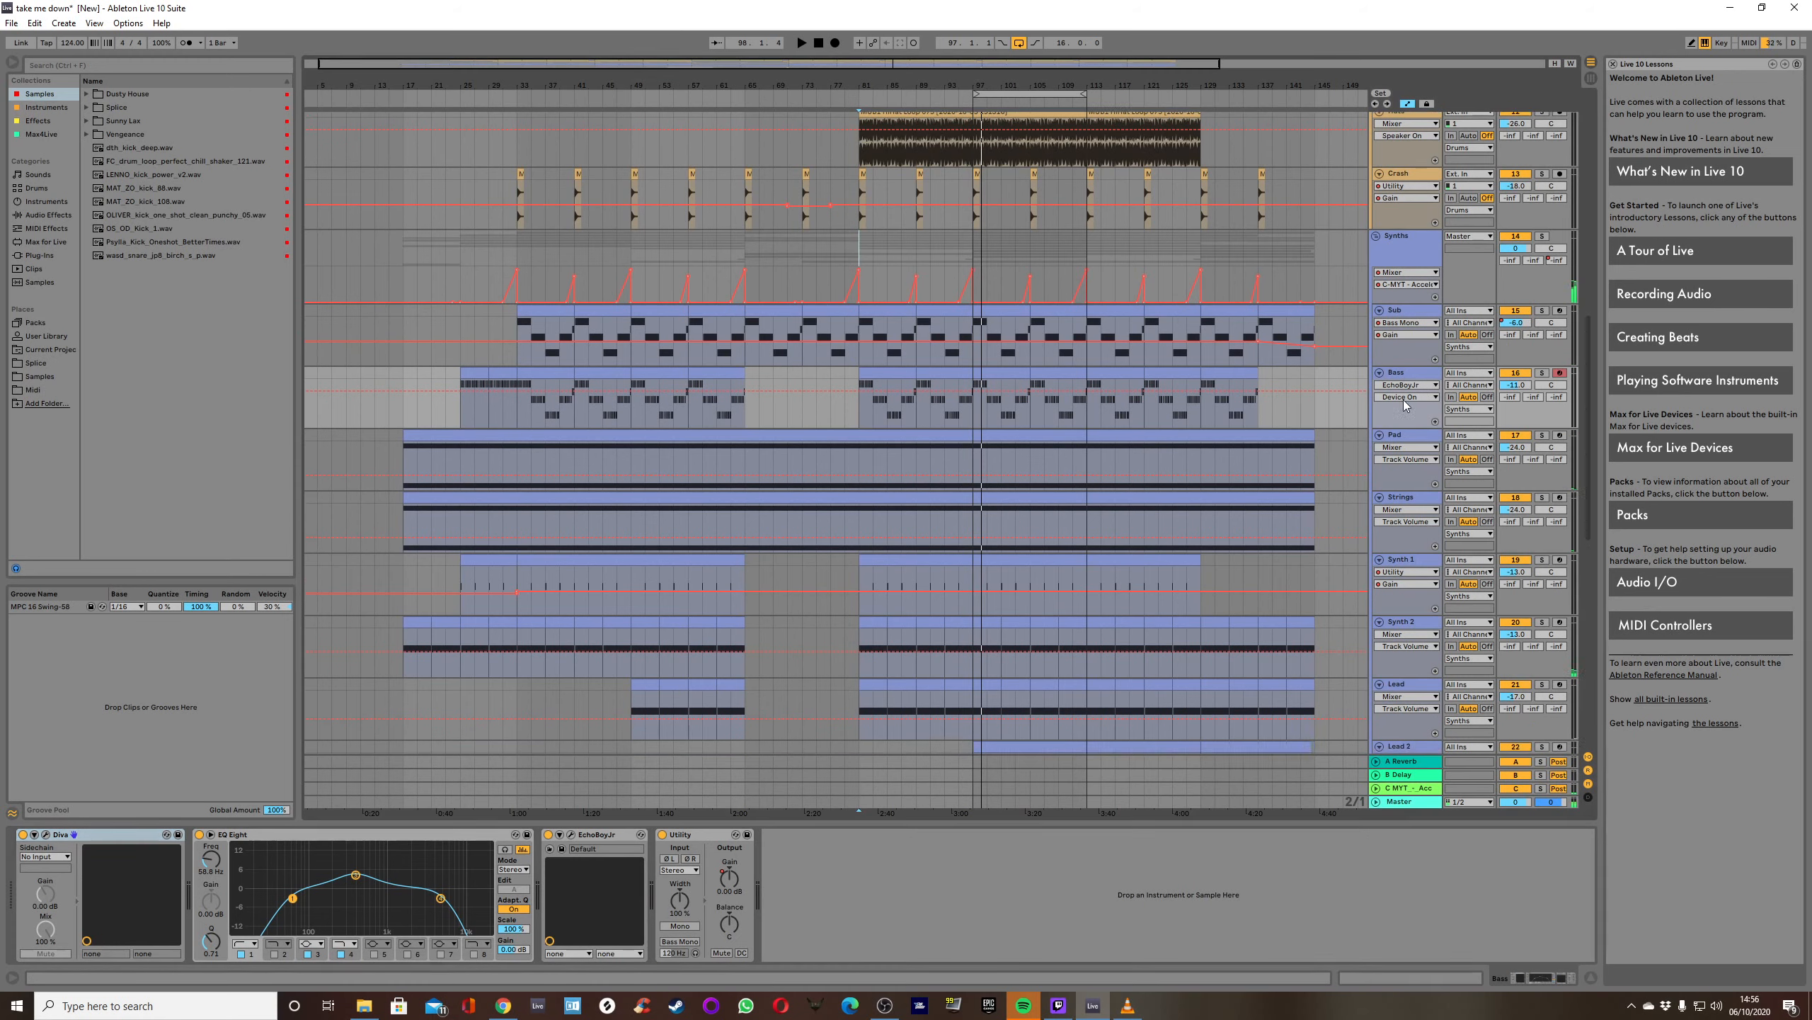
left_click(1400, 425)
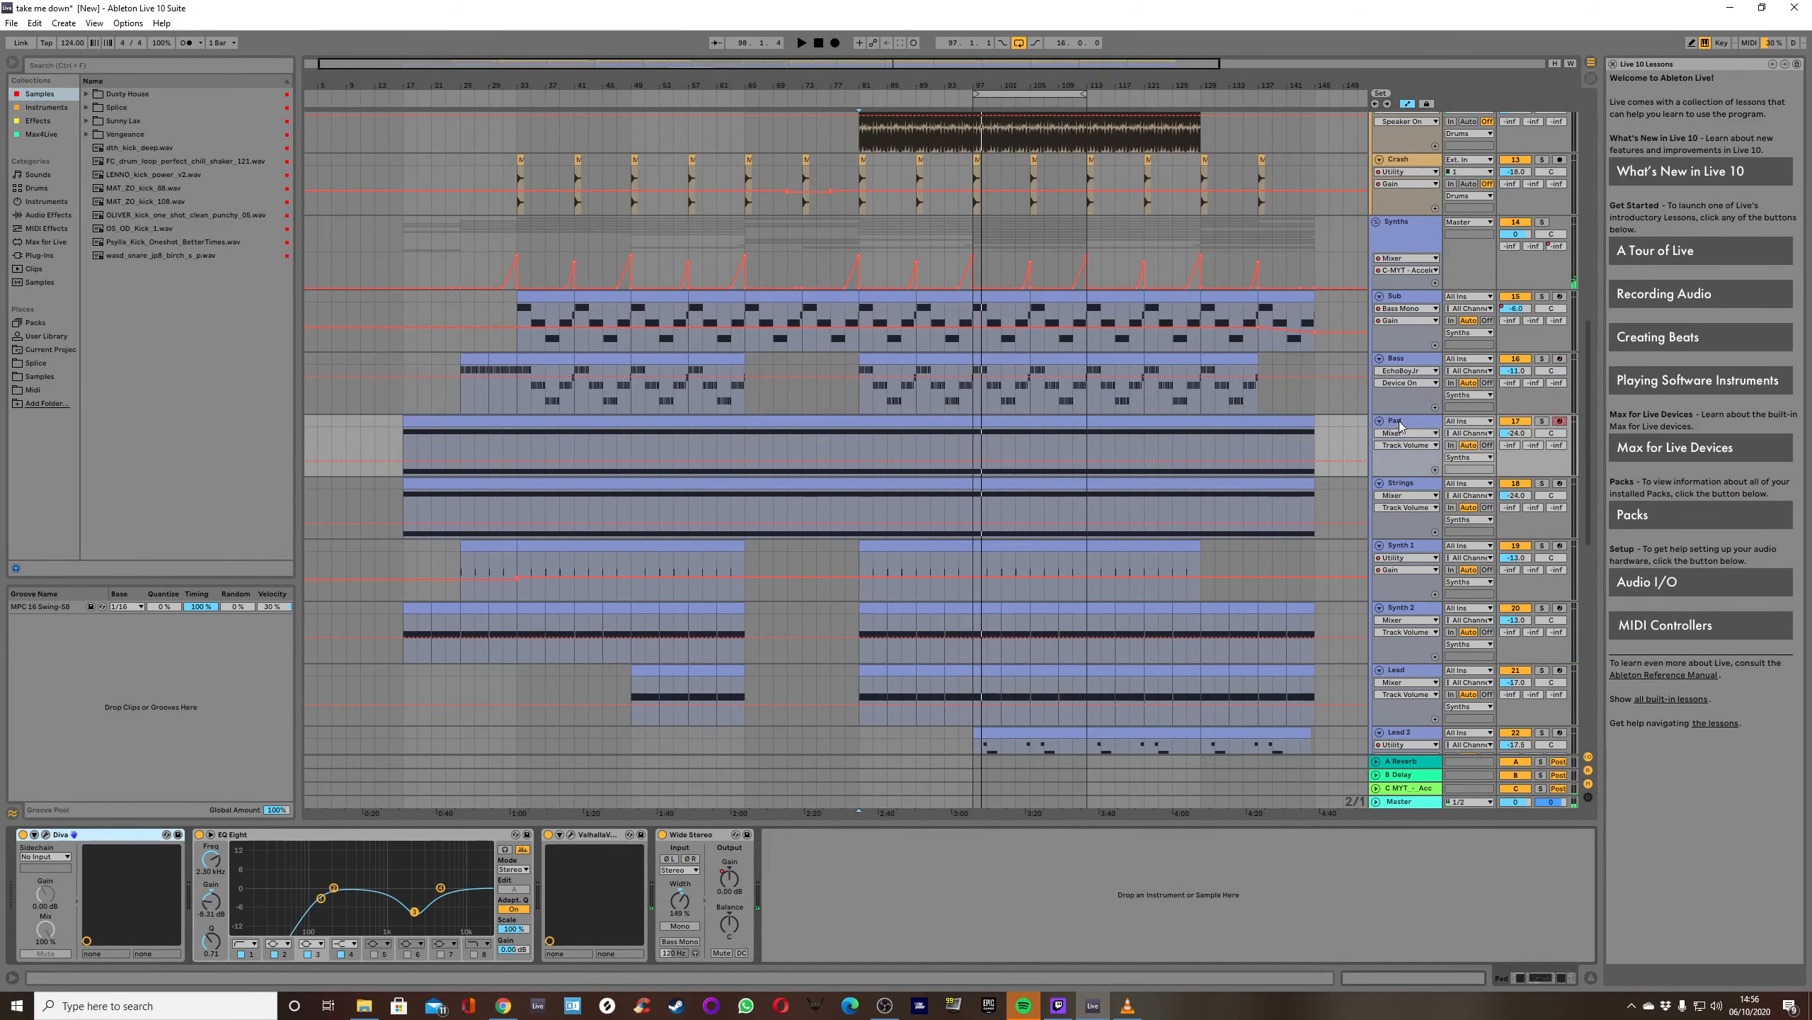
left_click(1542, 421)
key("space")
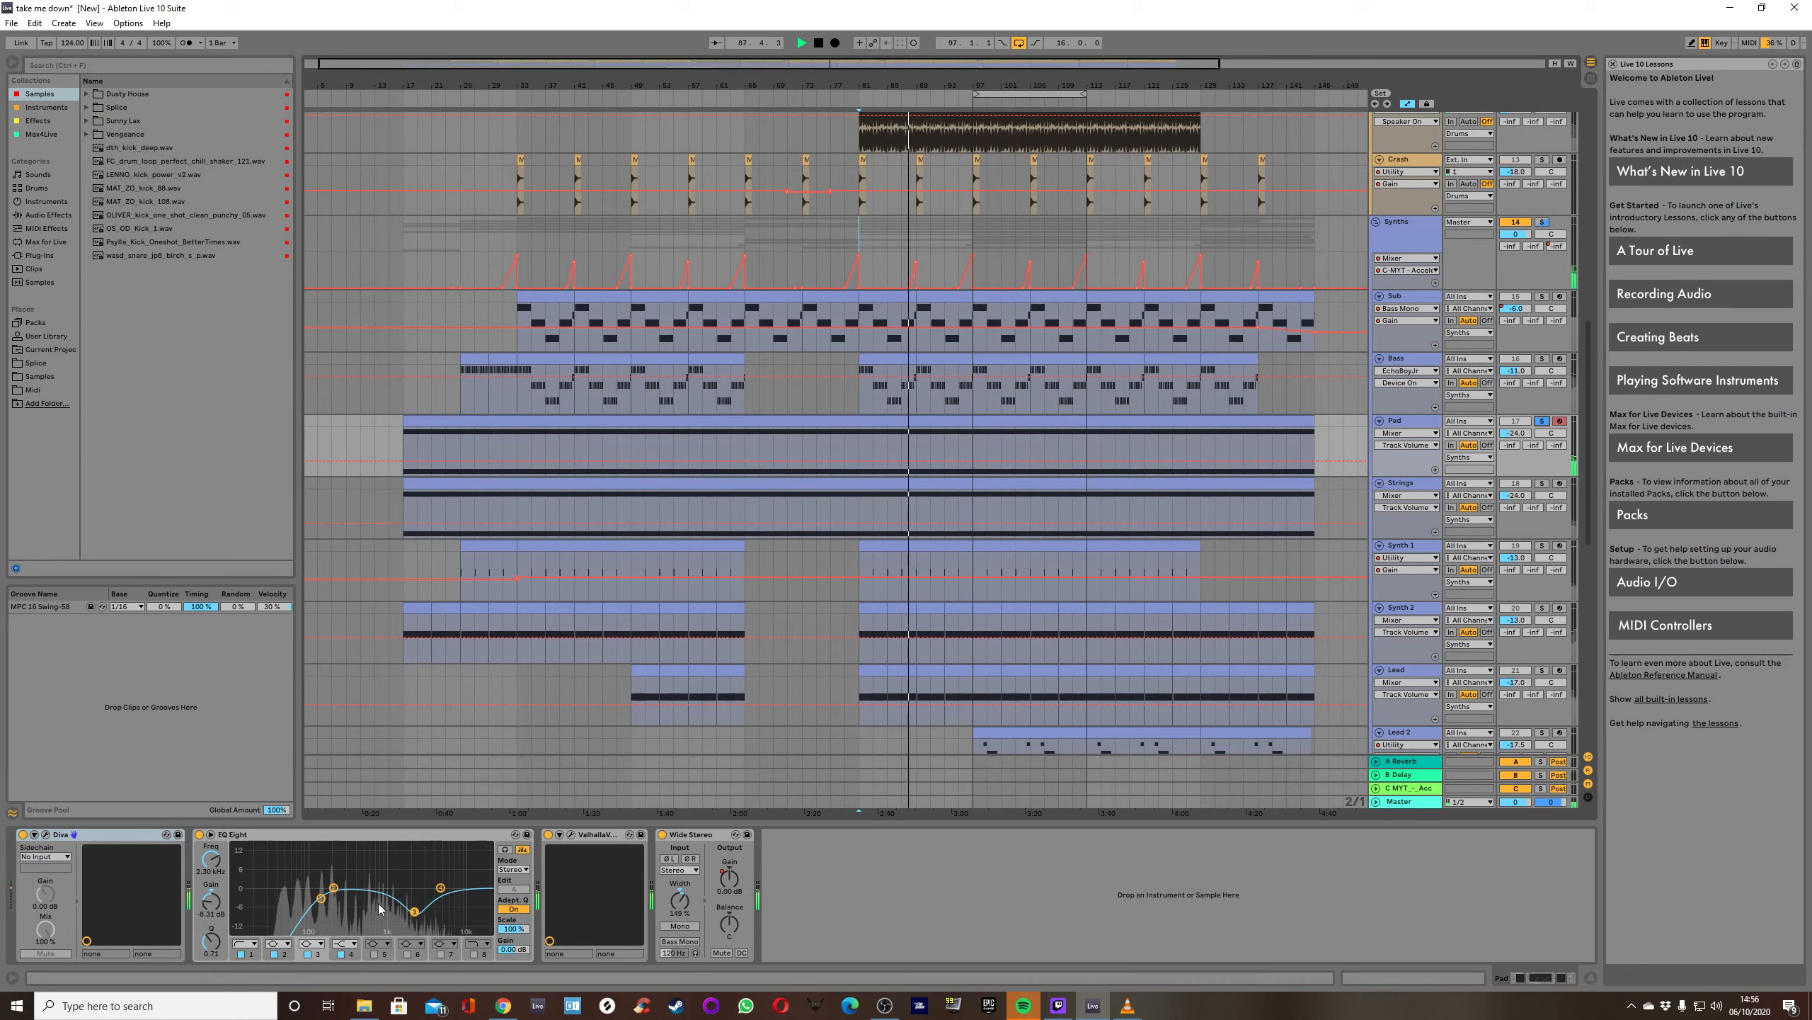
left_click(200, 835)
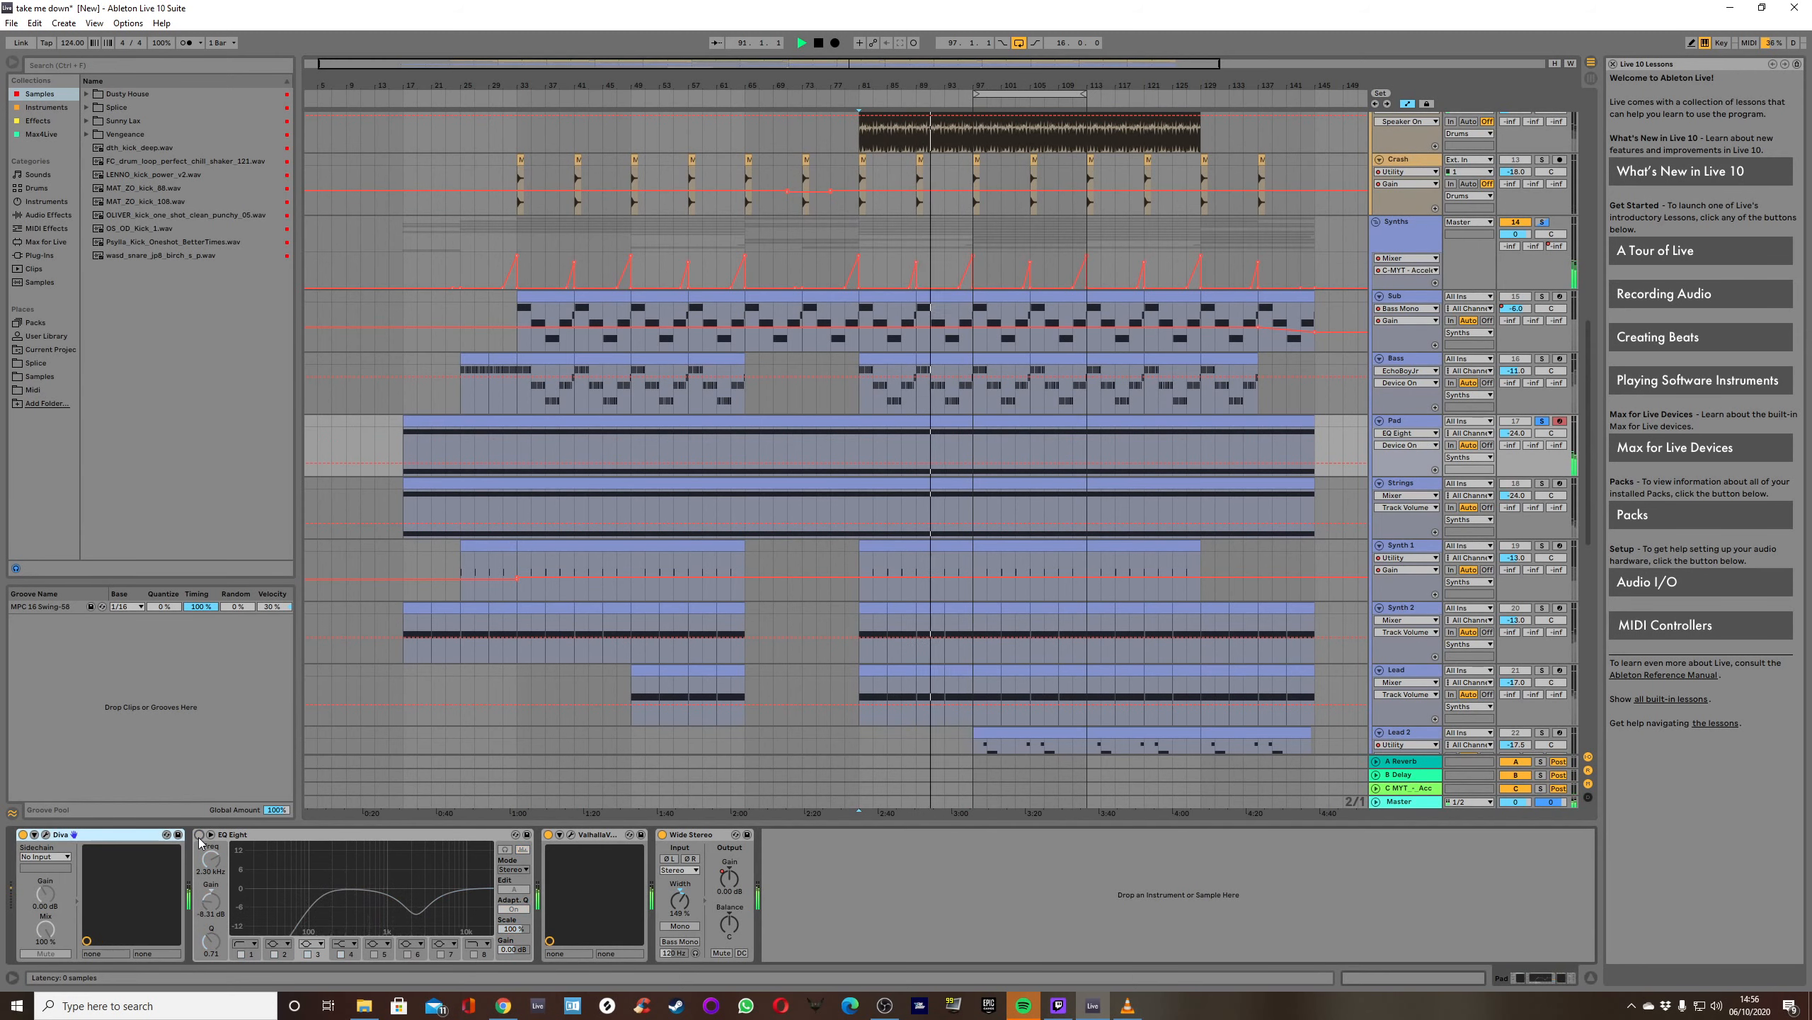
left_click(200, 836)
Solo the Strings track, display its device chain and examine the LABS instrument's strings presets.
left_click(1543, 483)
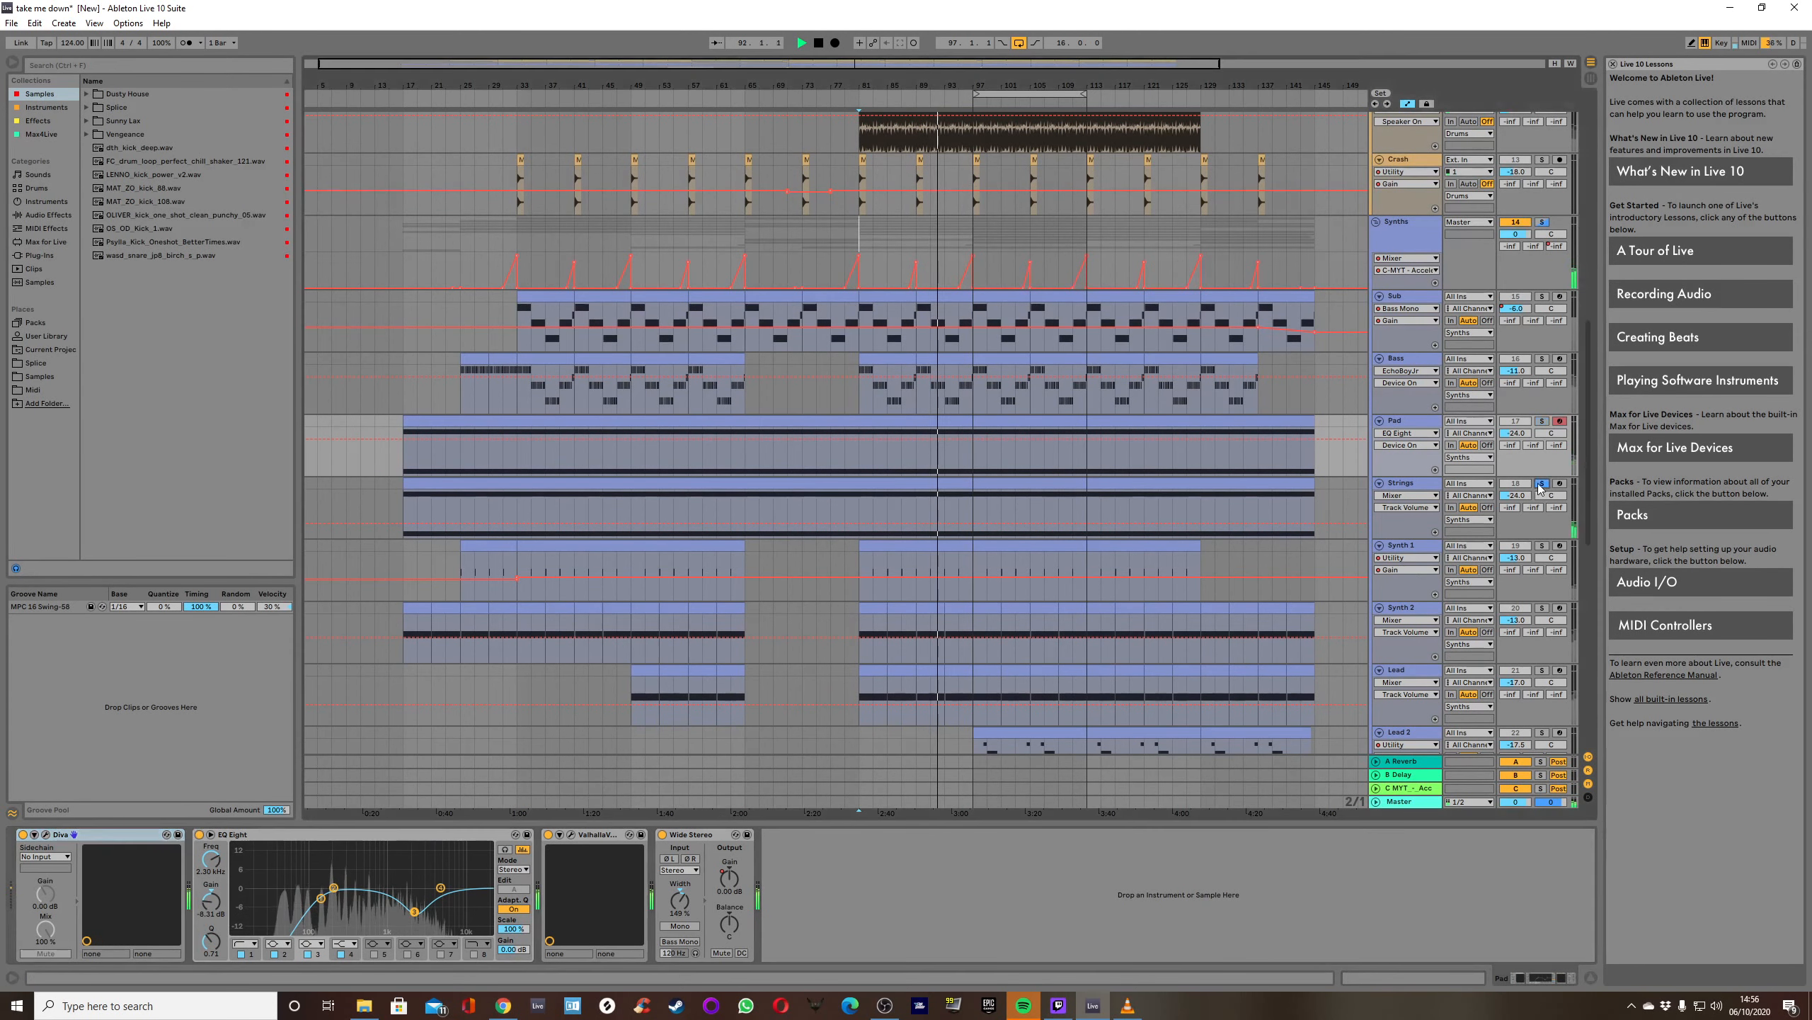
left_click(1399, 485)
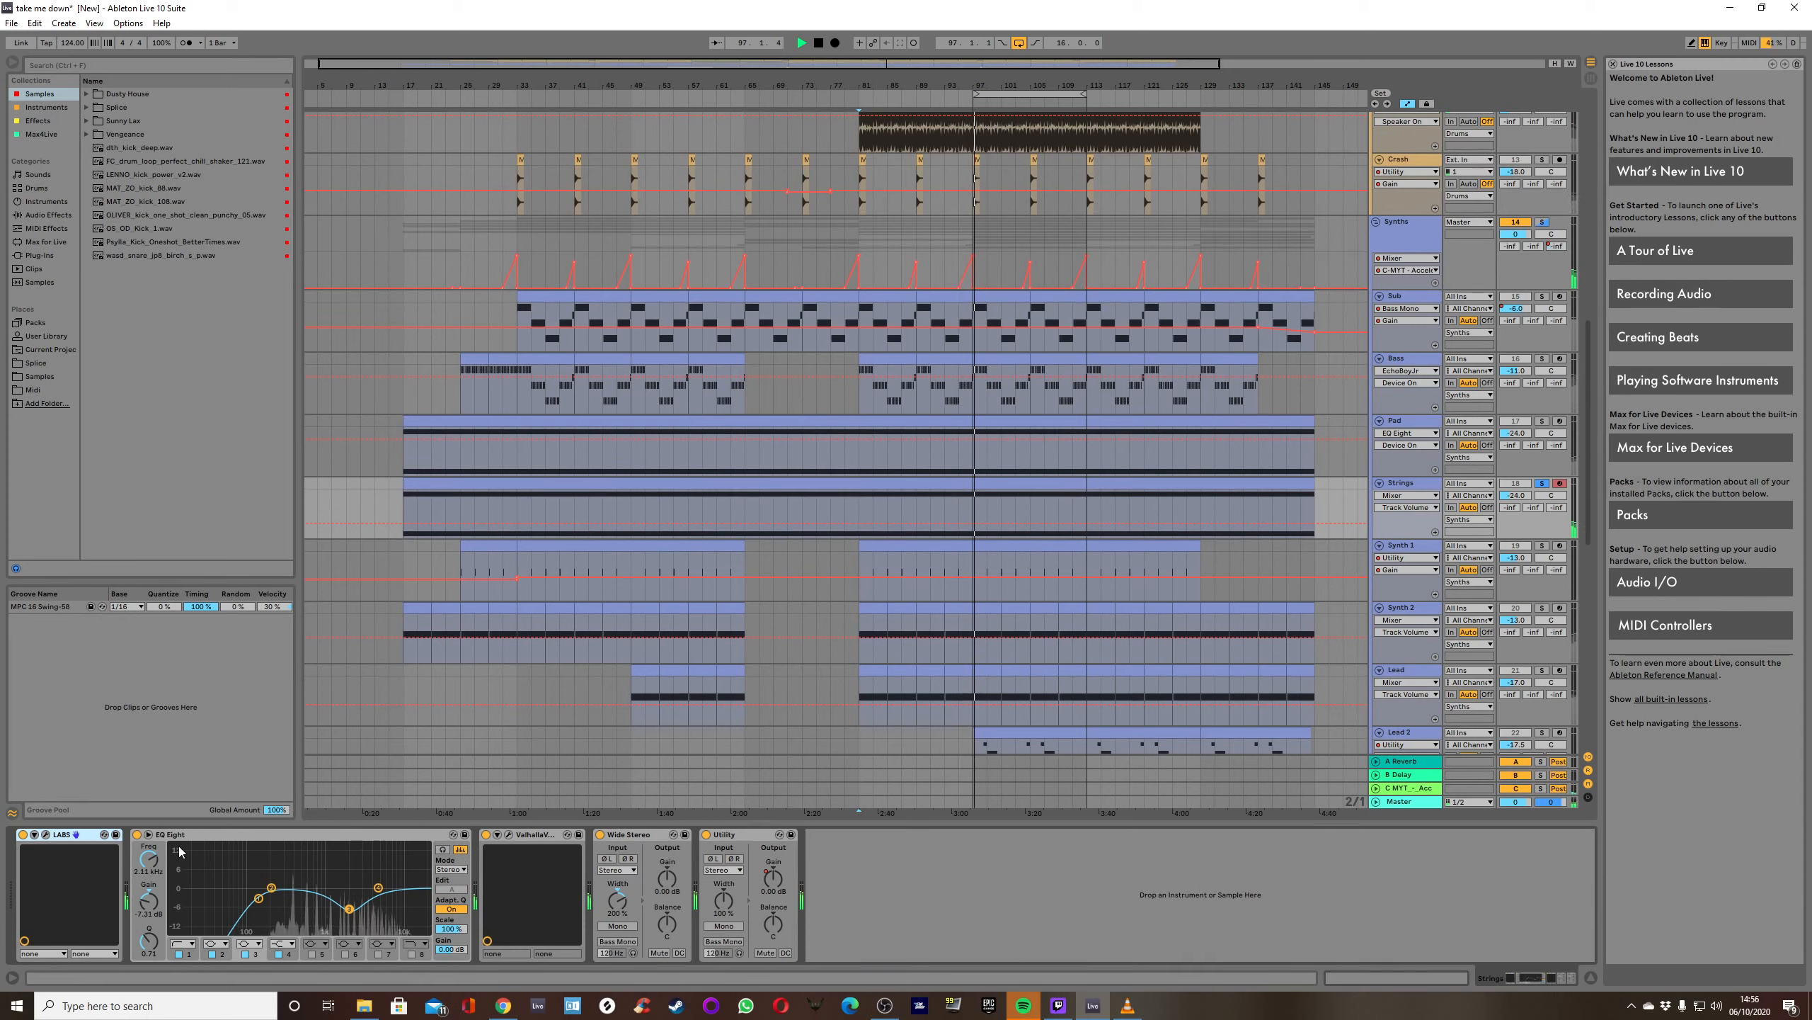
left_click(46, 836)
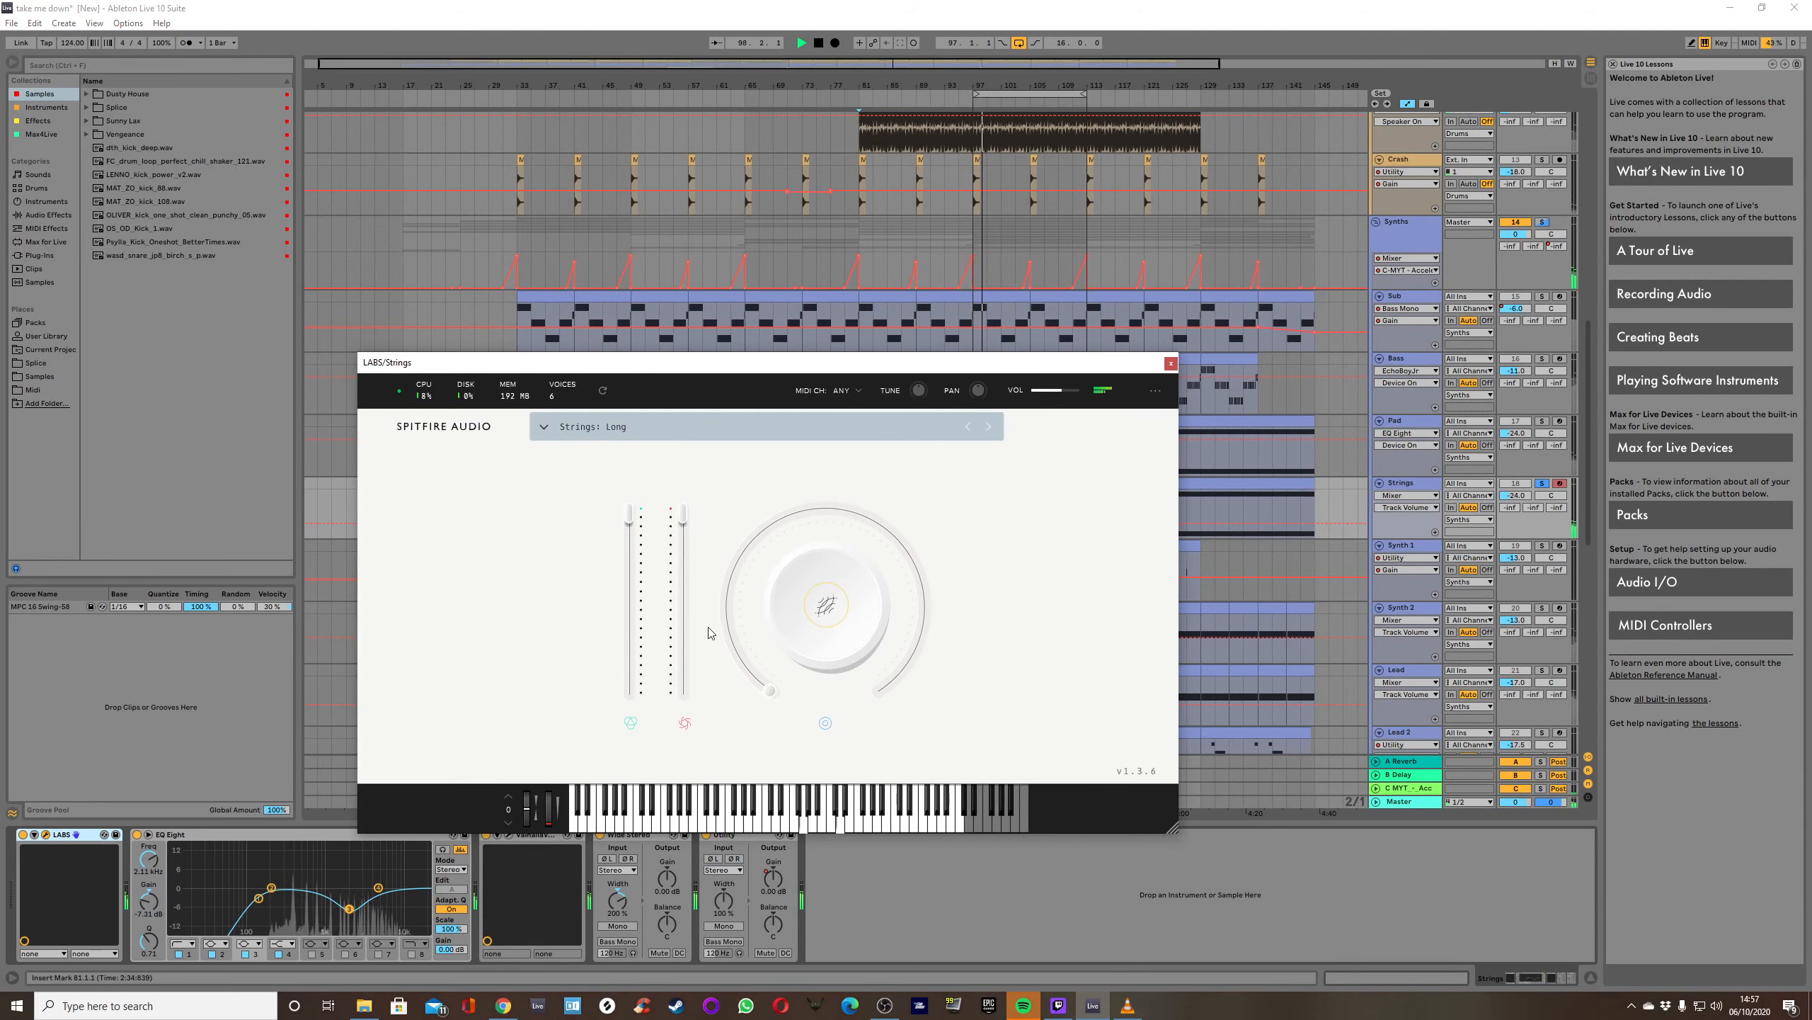
left_click(543, 428)
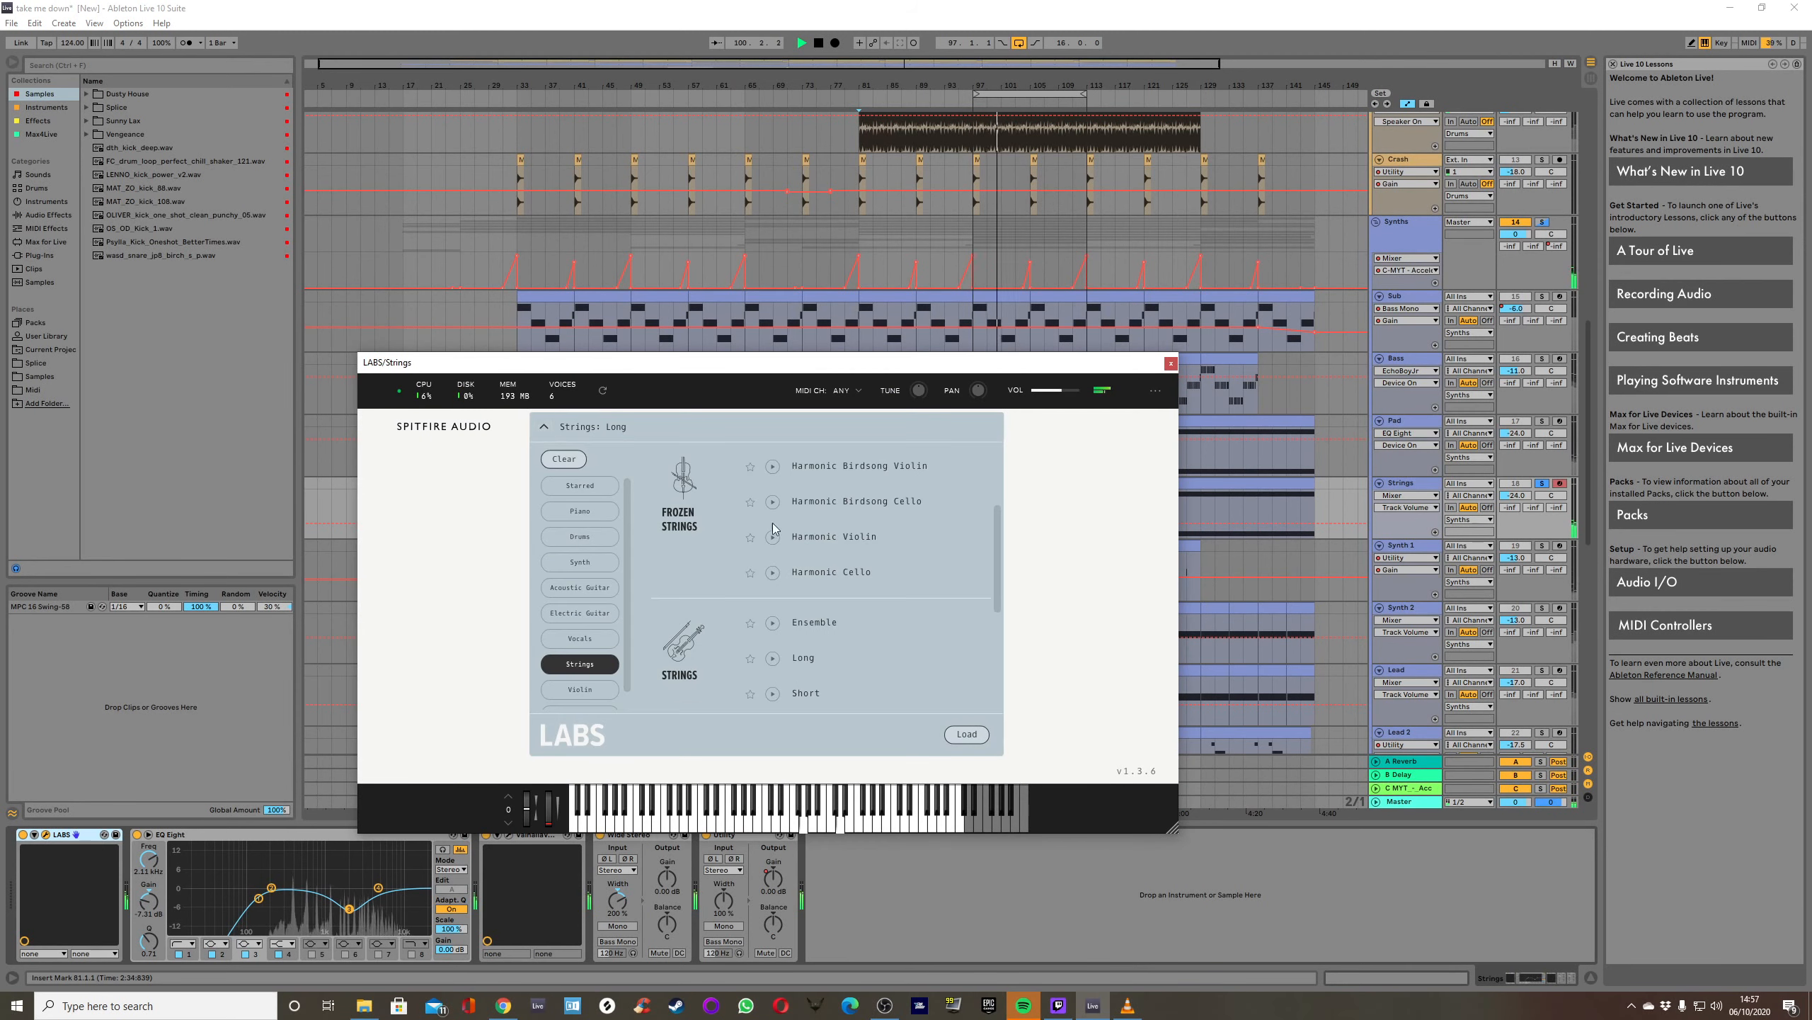
left_click(1170, 363)
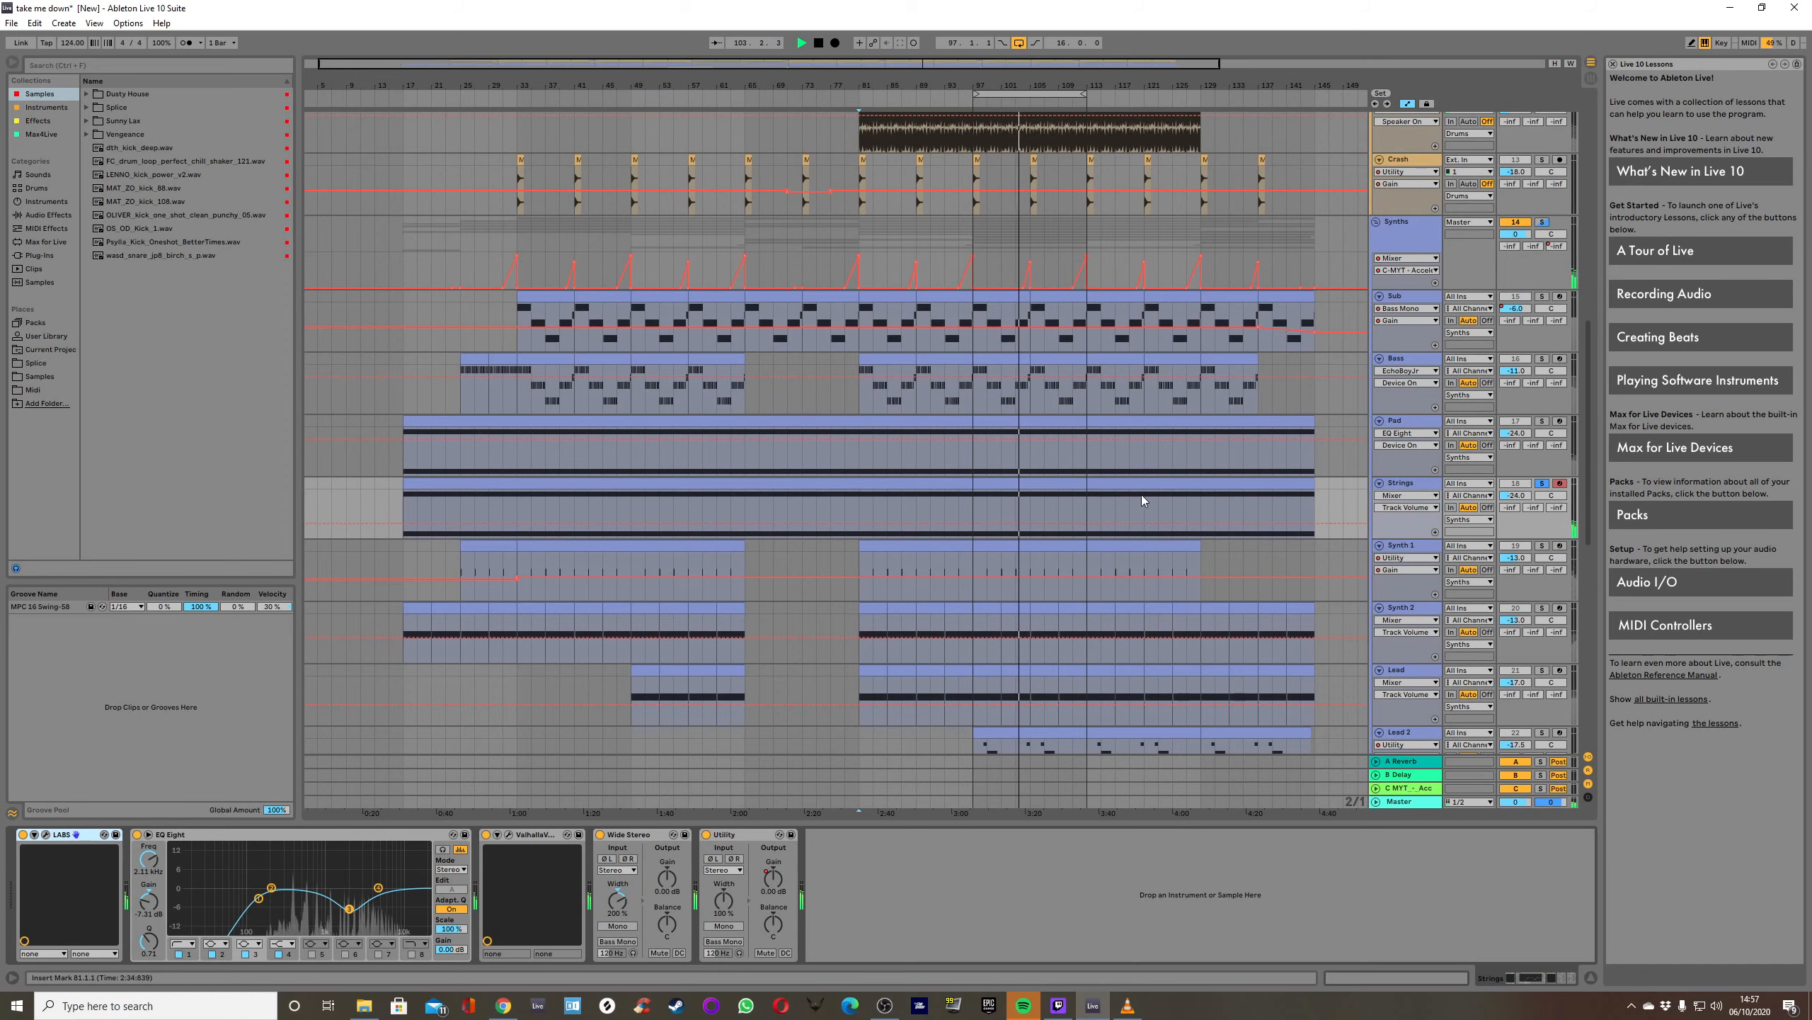
Examine the Strings clip's MIDI notes in an enlarged note editor and restore the editor's height.
left_click(1019, 499)
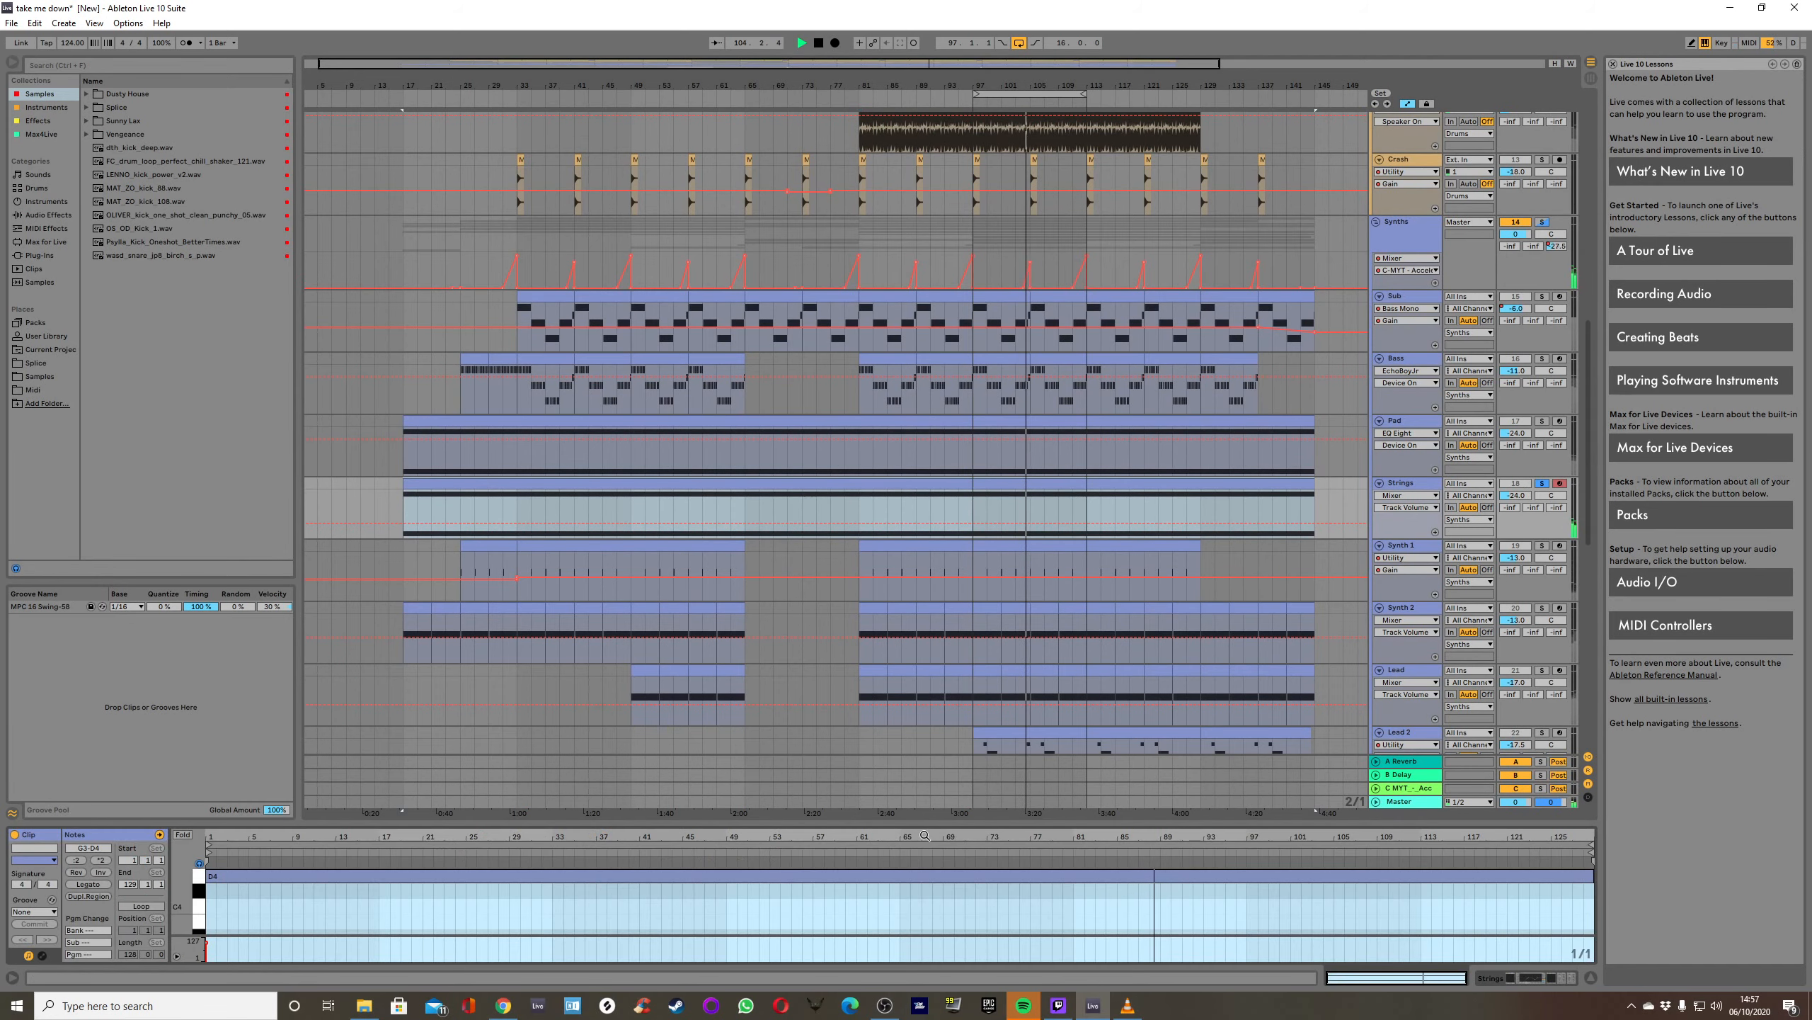
left_click_drag(926, 824, 796, 31)
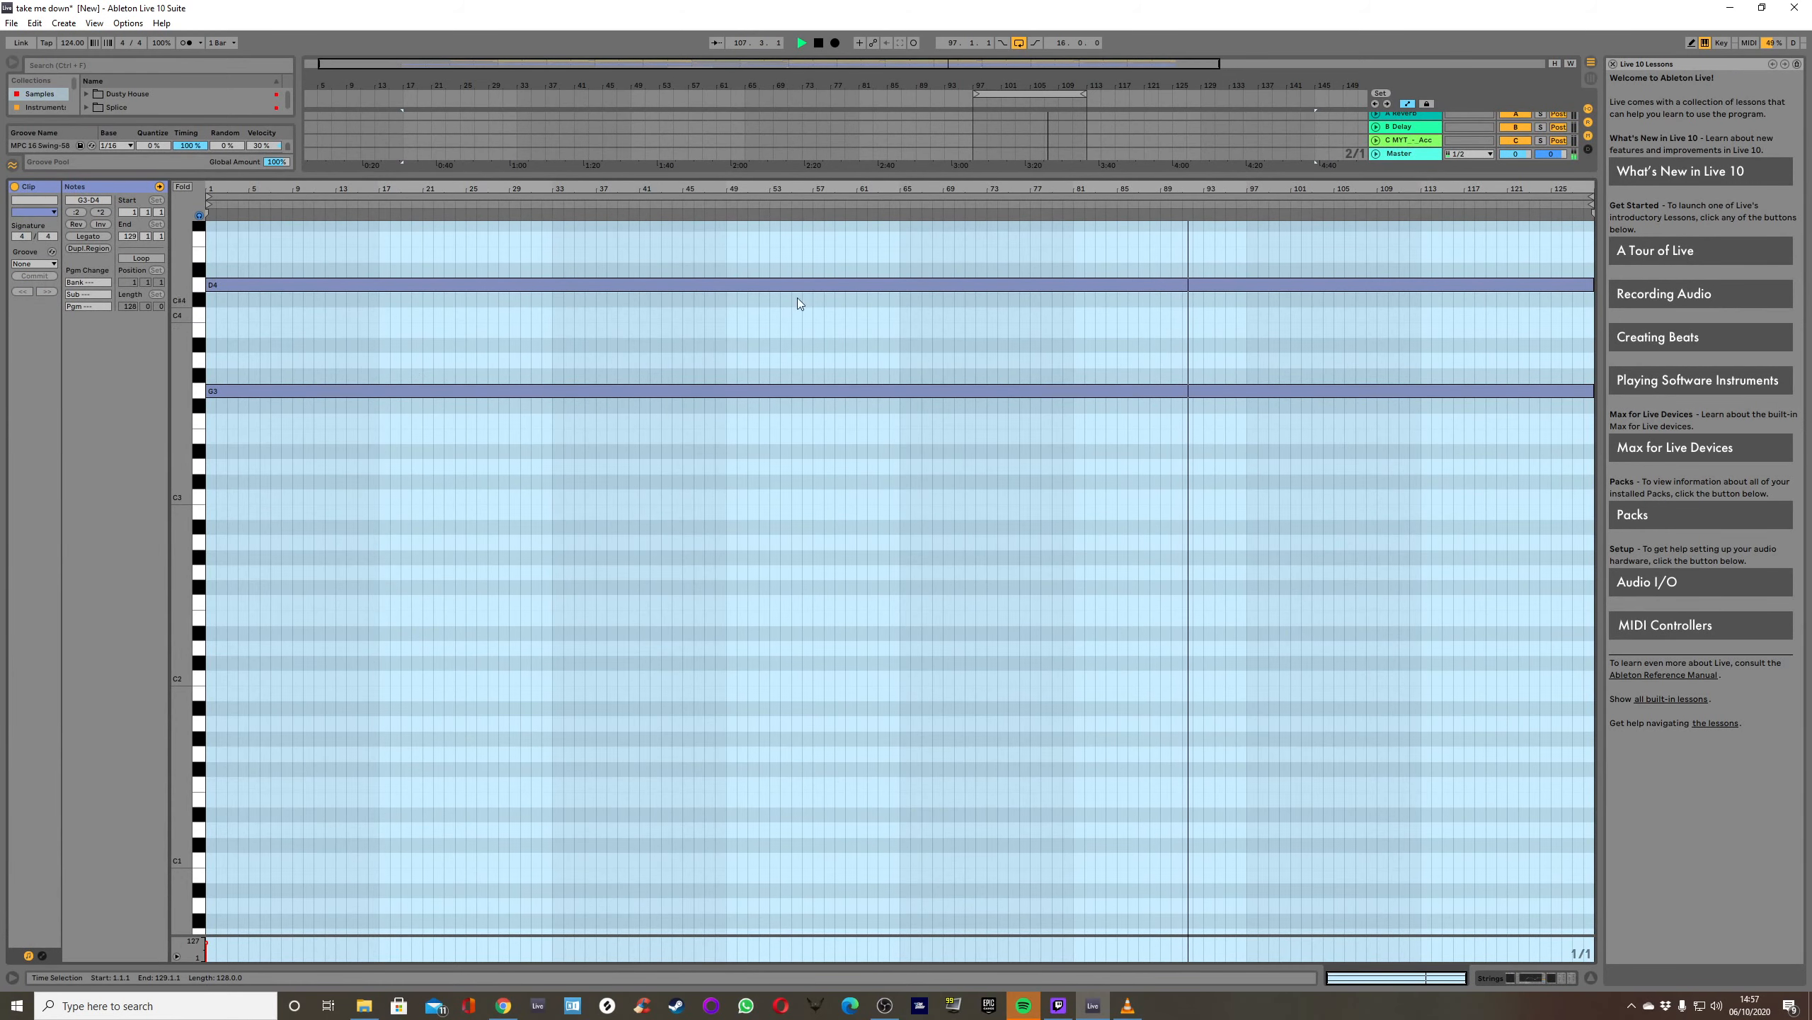
left_click_drag(1084, 177, 1163, 783)
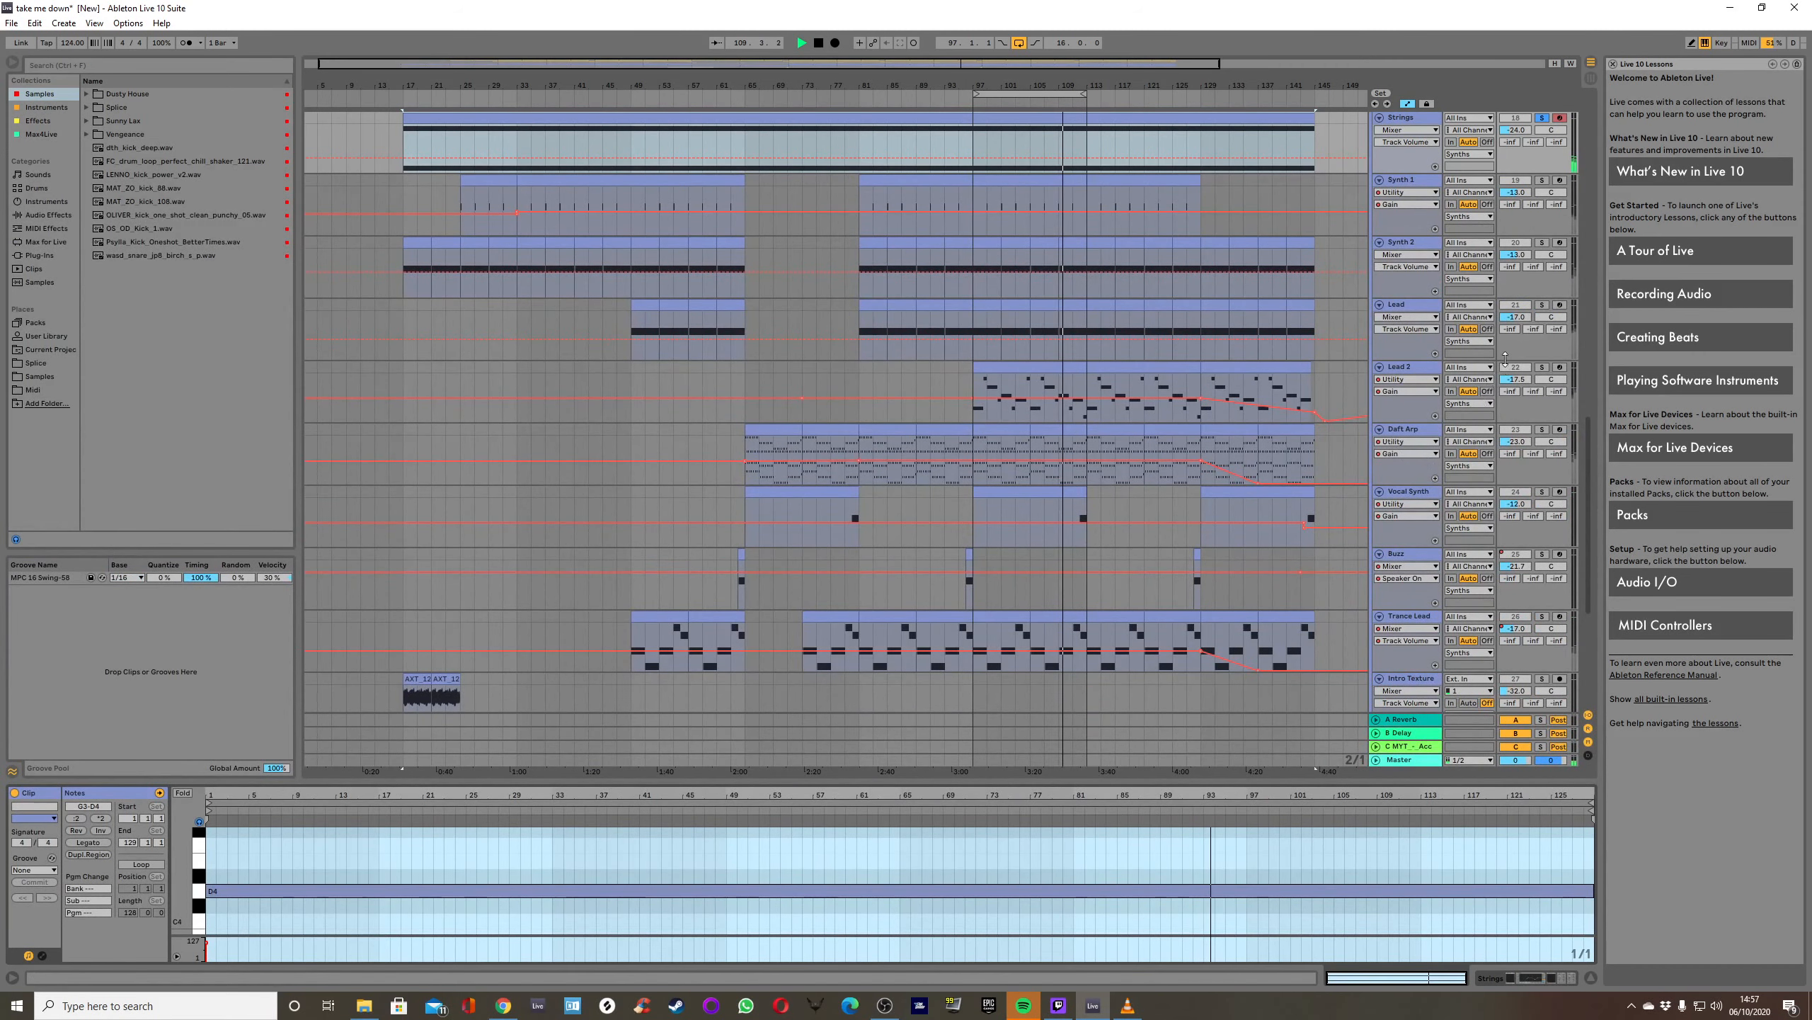
Display the Lead 2 track's device chain, start playback from bar 97 and solo the track.
left_click(1416, 370)
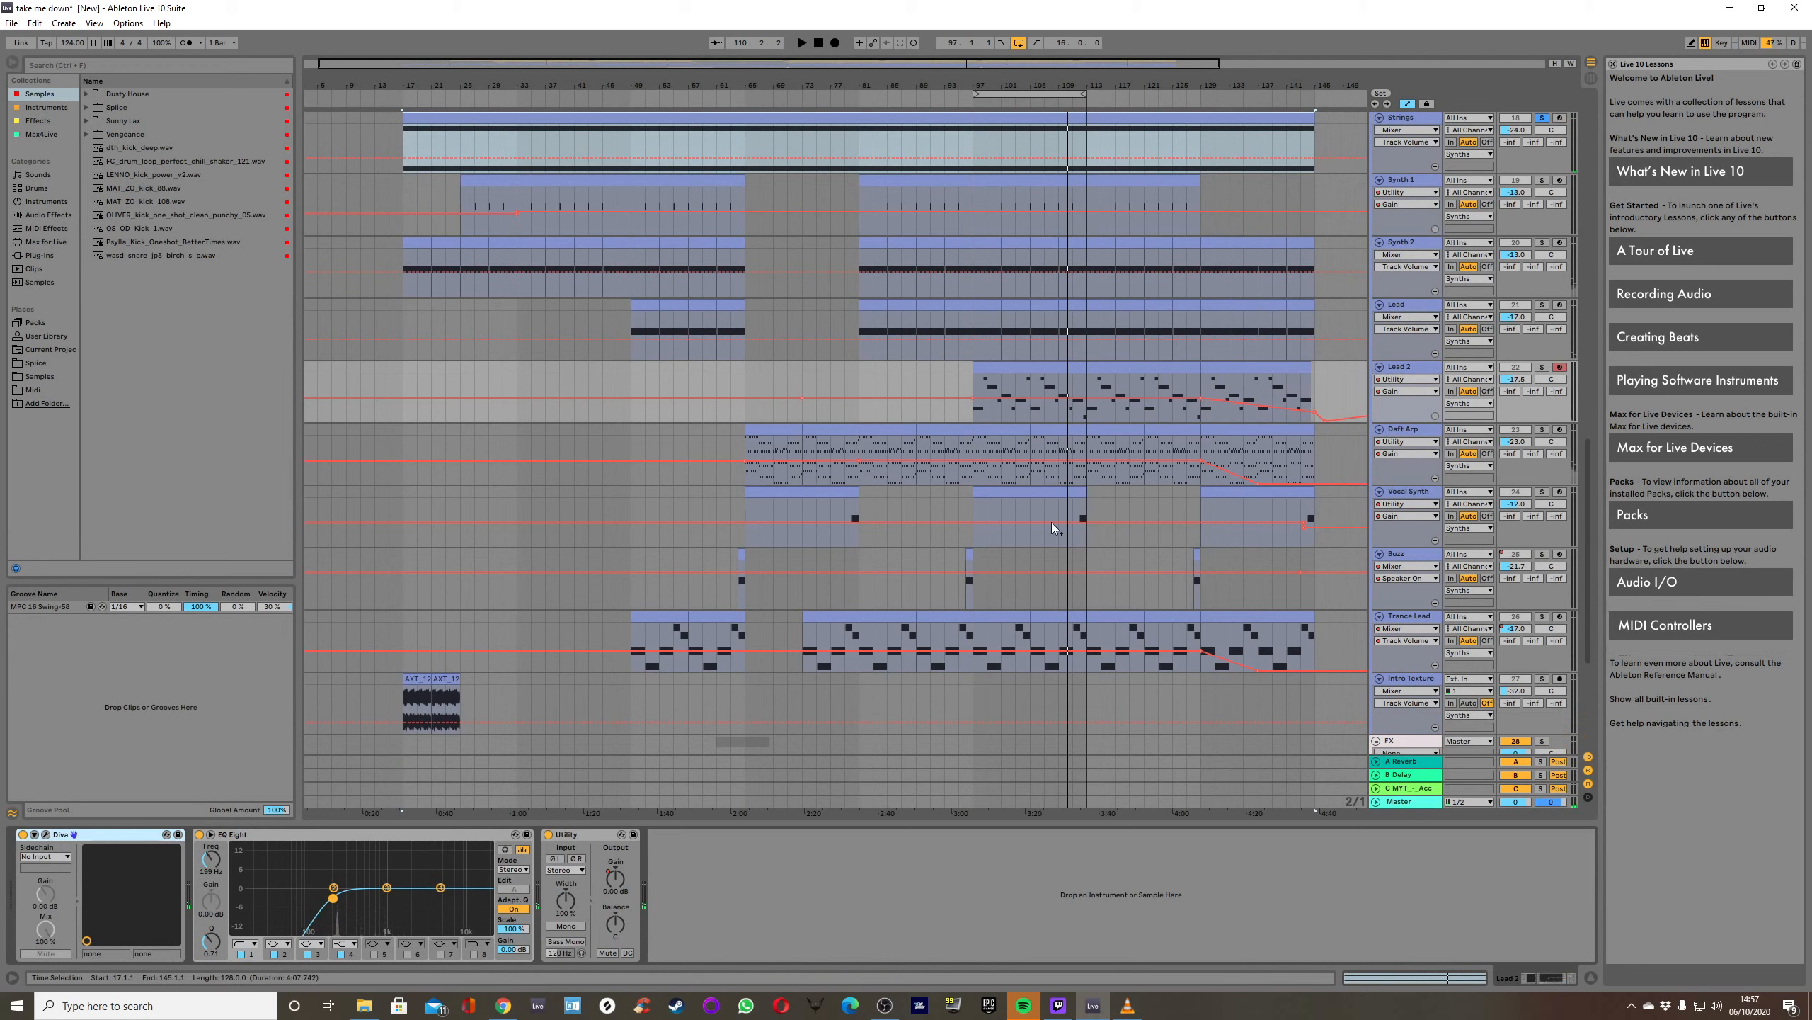
key("space")
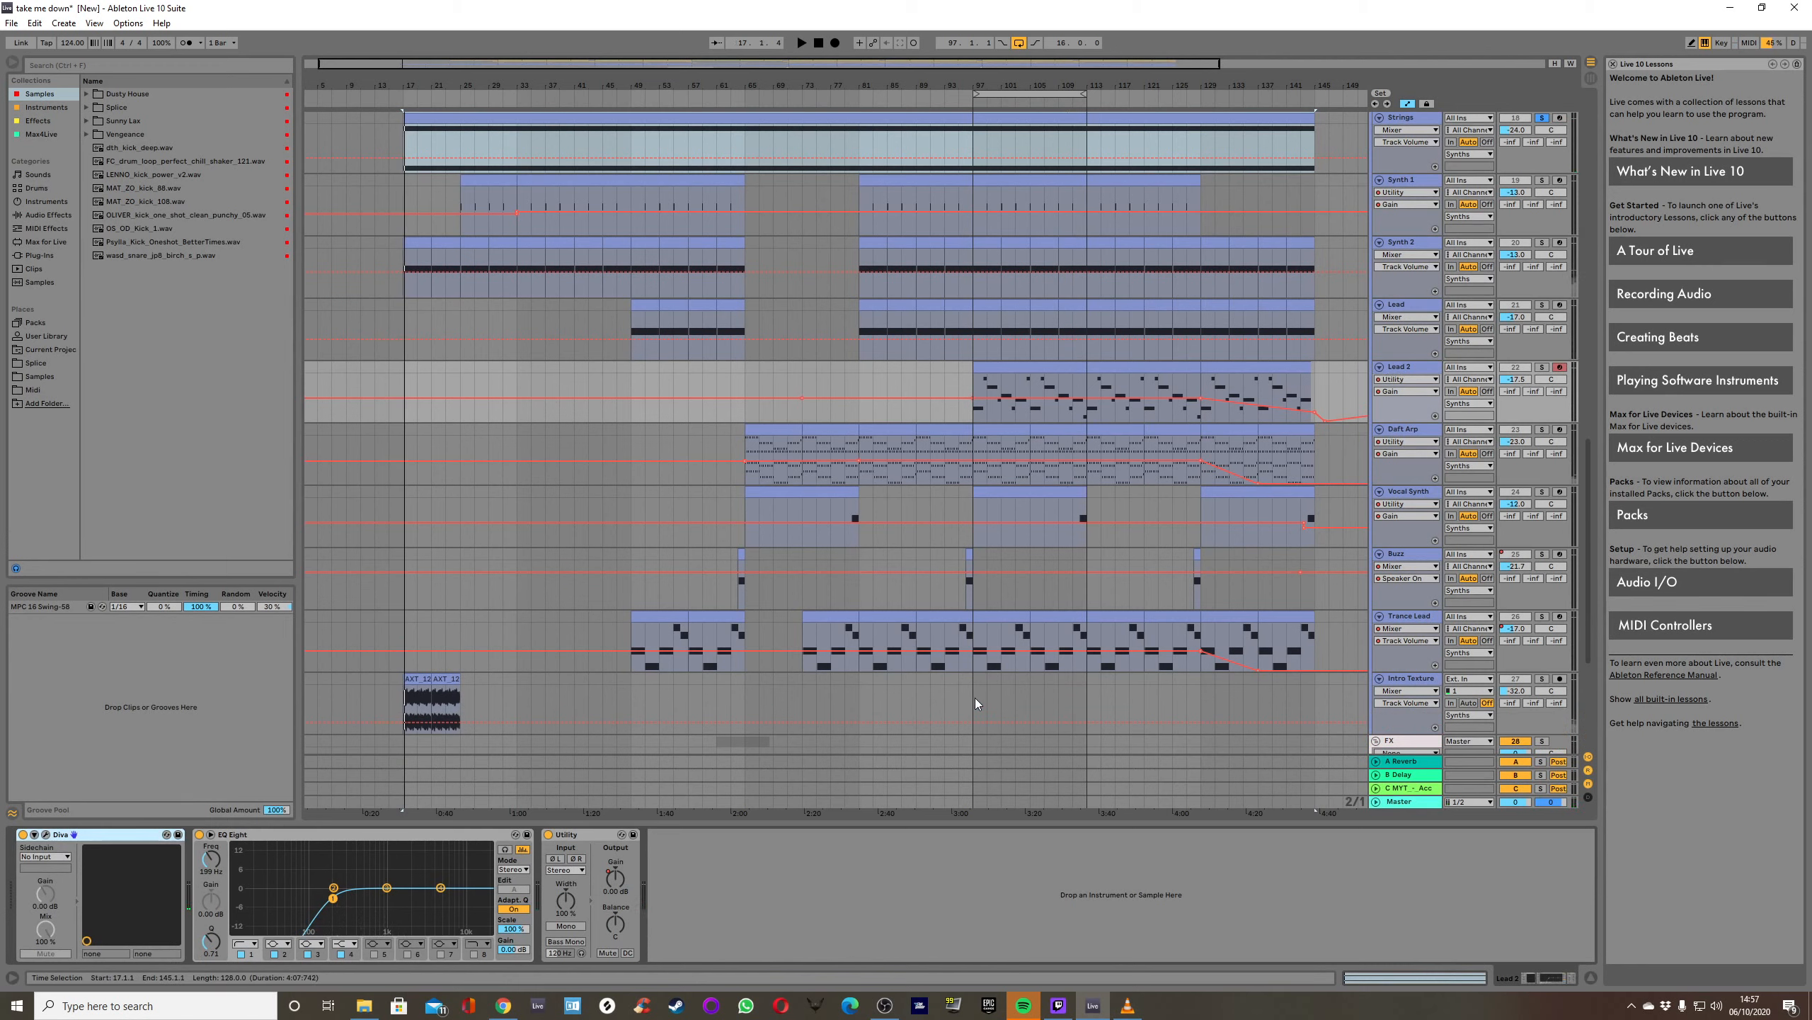
left_click(974, 696)
key("space")
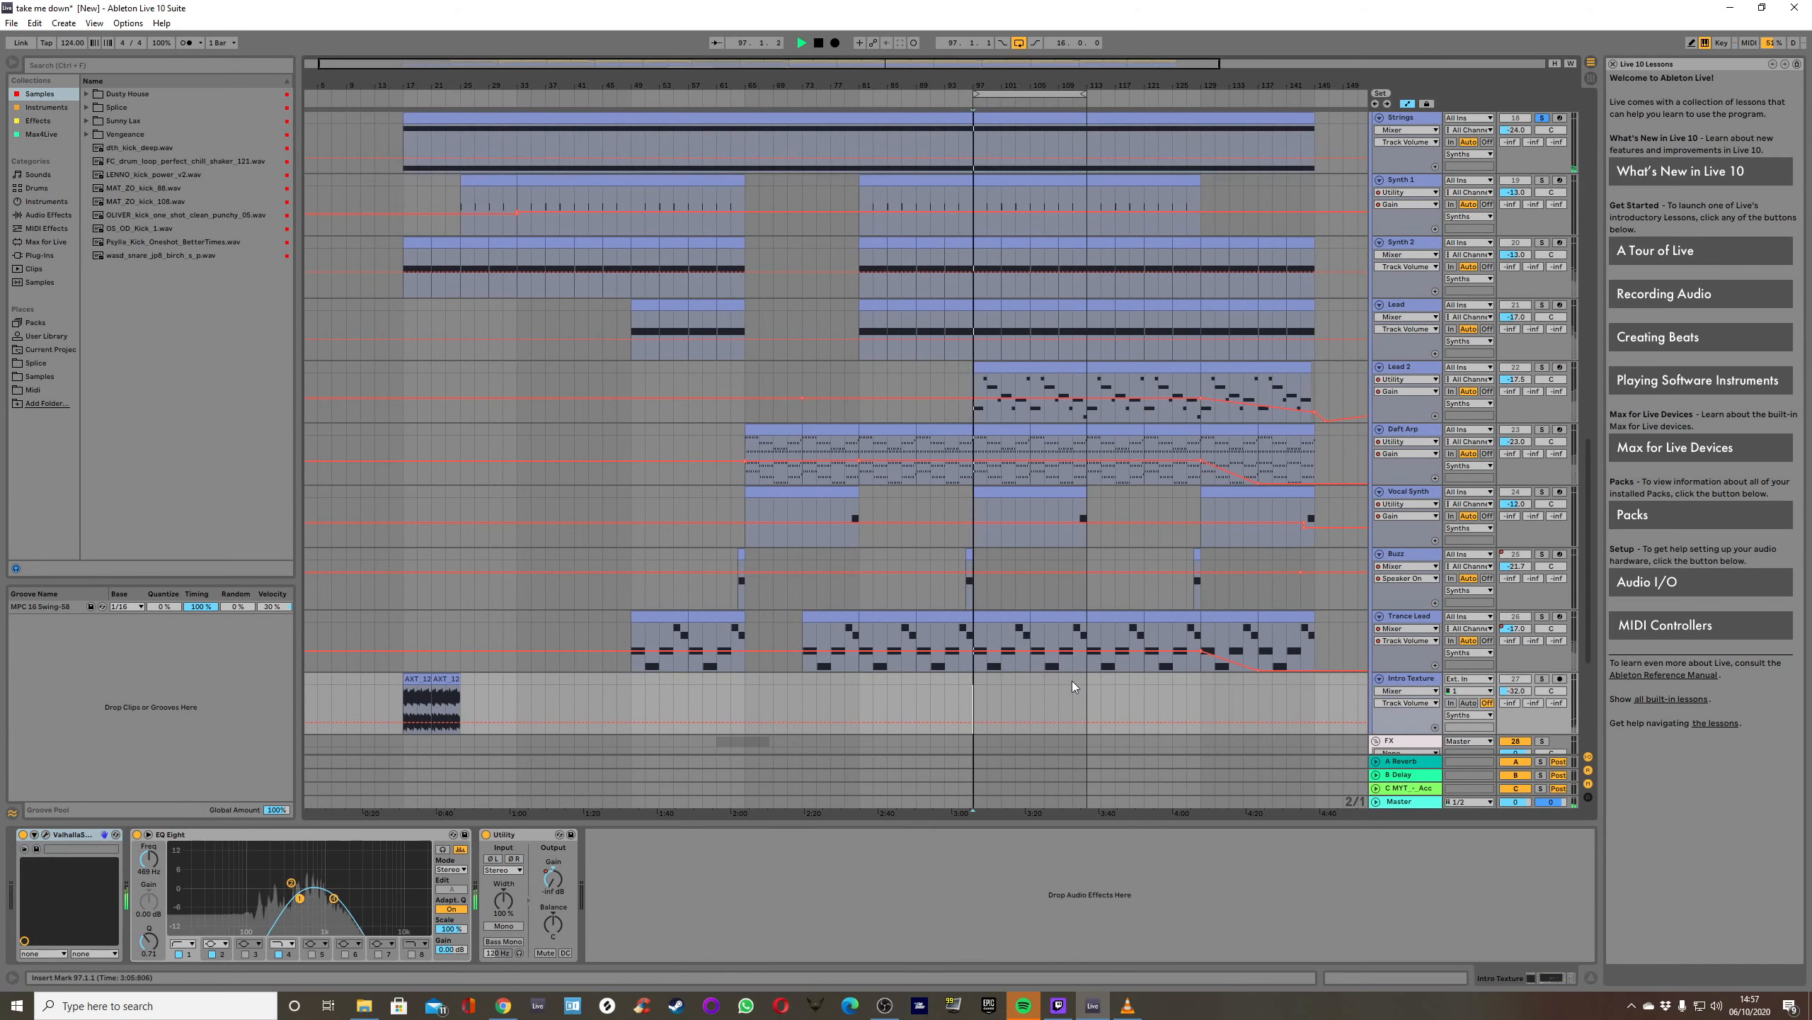
key("space")
left_click(1541, 367)
Solo the Synth 1 track, play it from bar 97 and examine its device chain and EffectRack plug-in.
scroll(1445, 370, "up", 3)
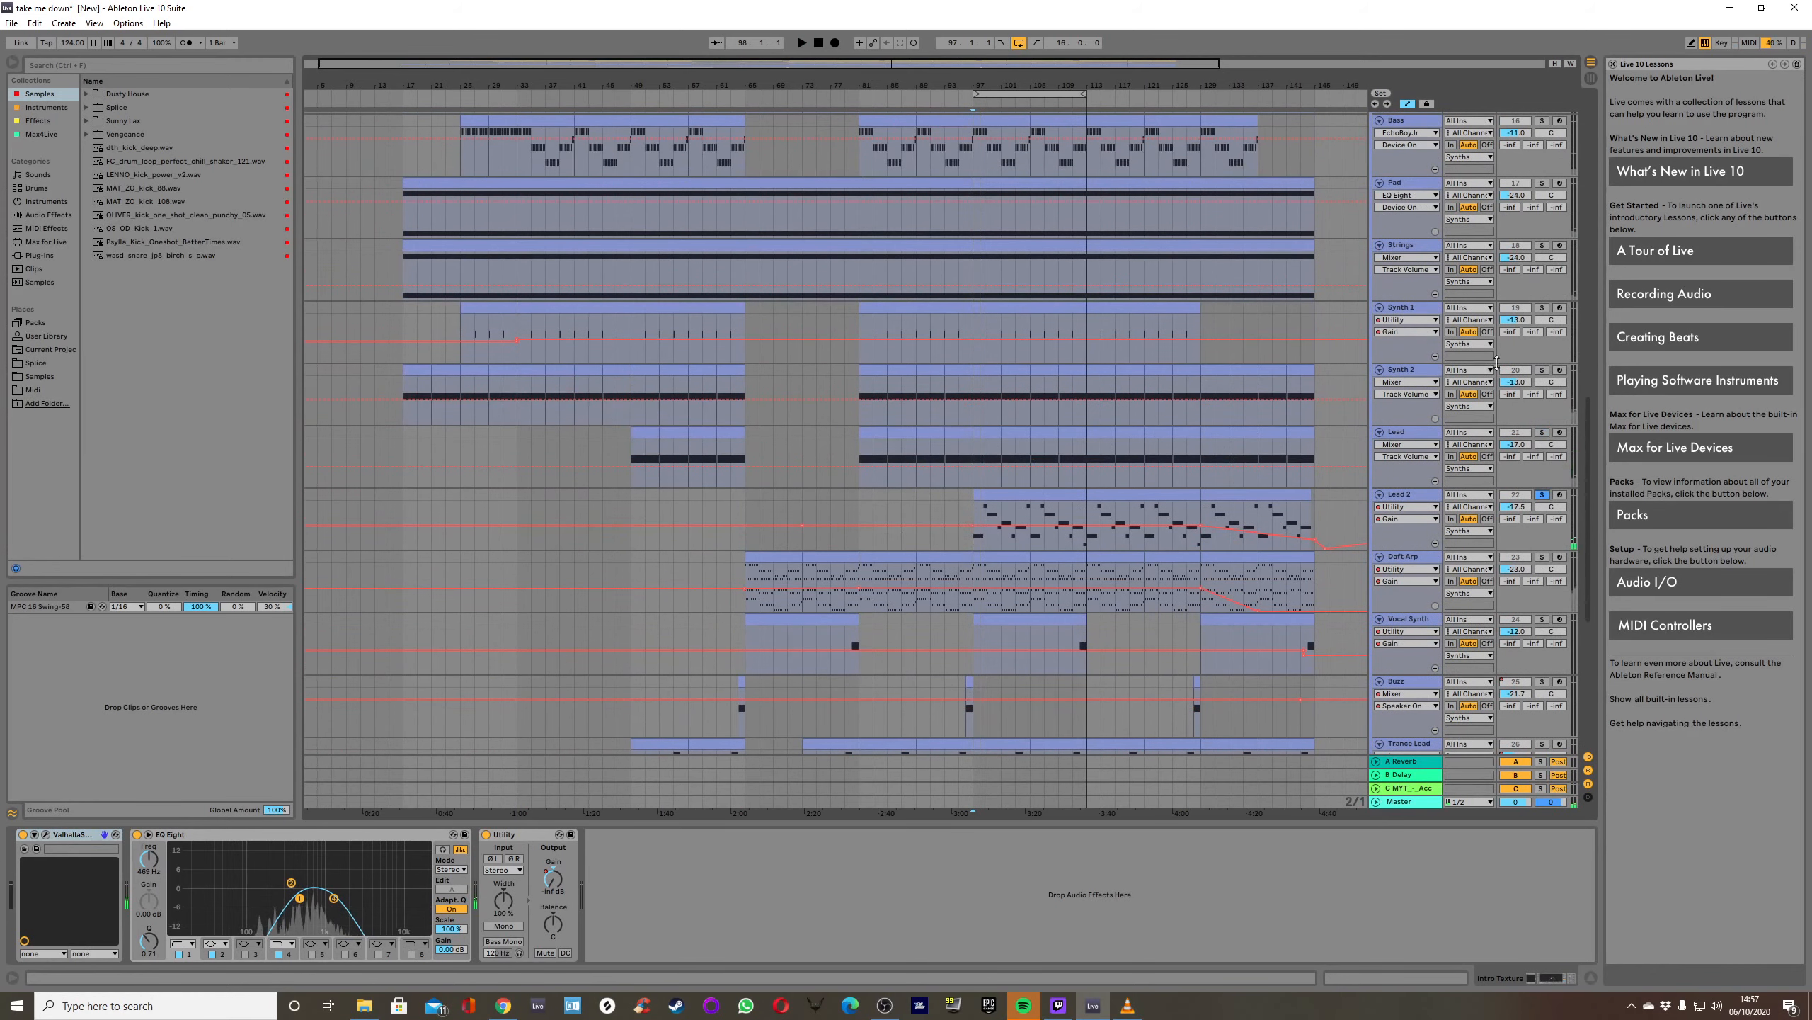
left_click(1542, 309)
left_click(1397, 311)
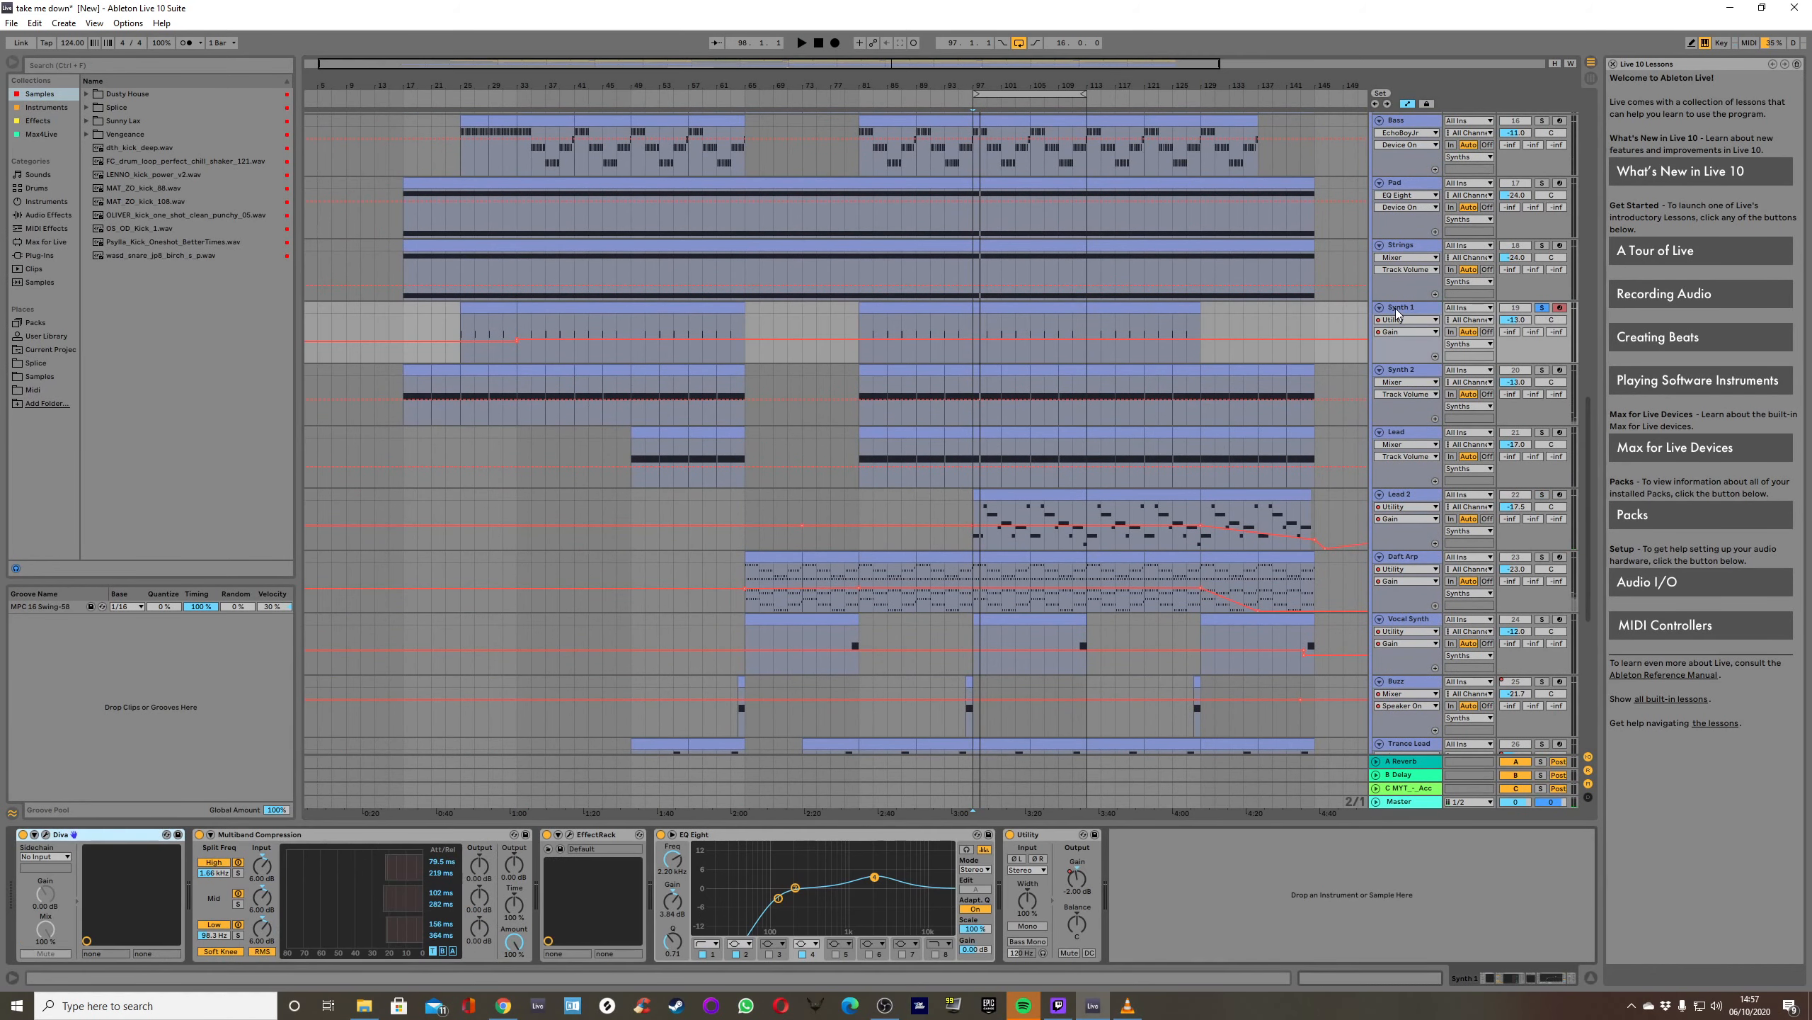
key("space")
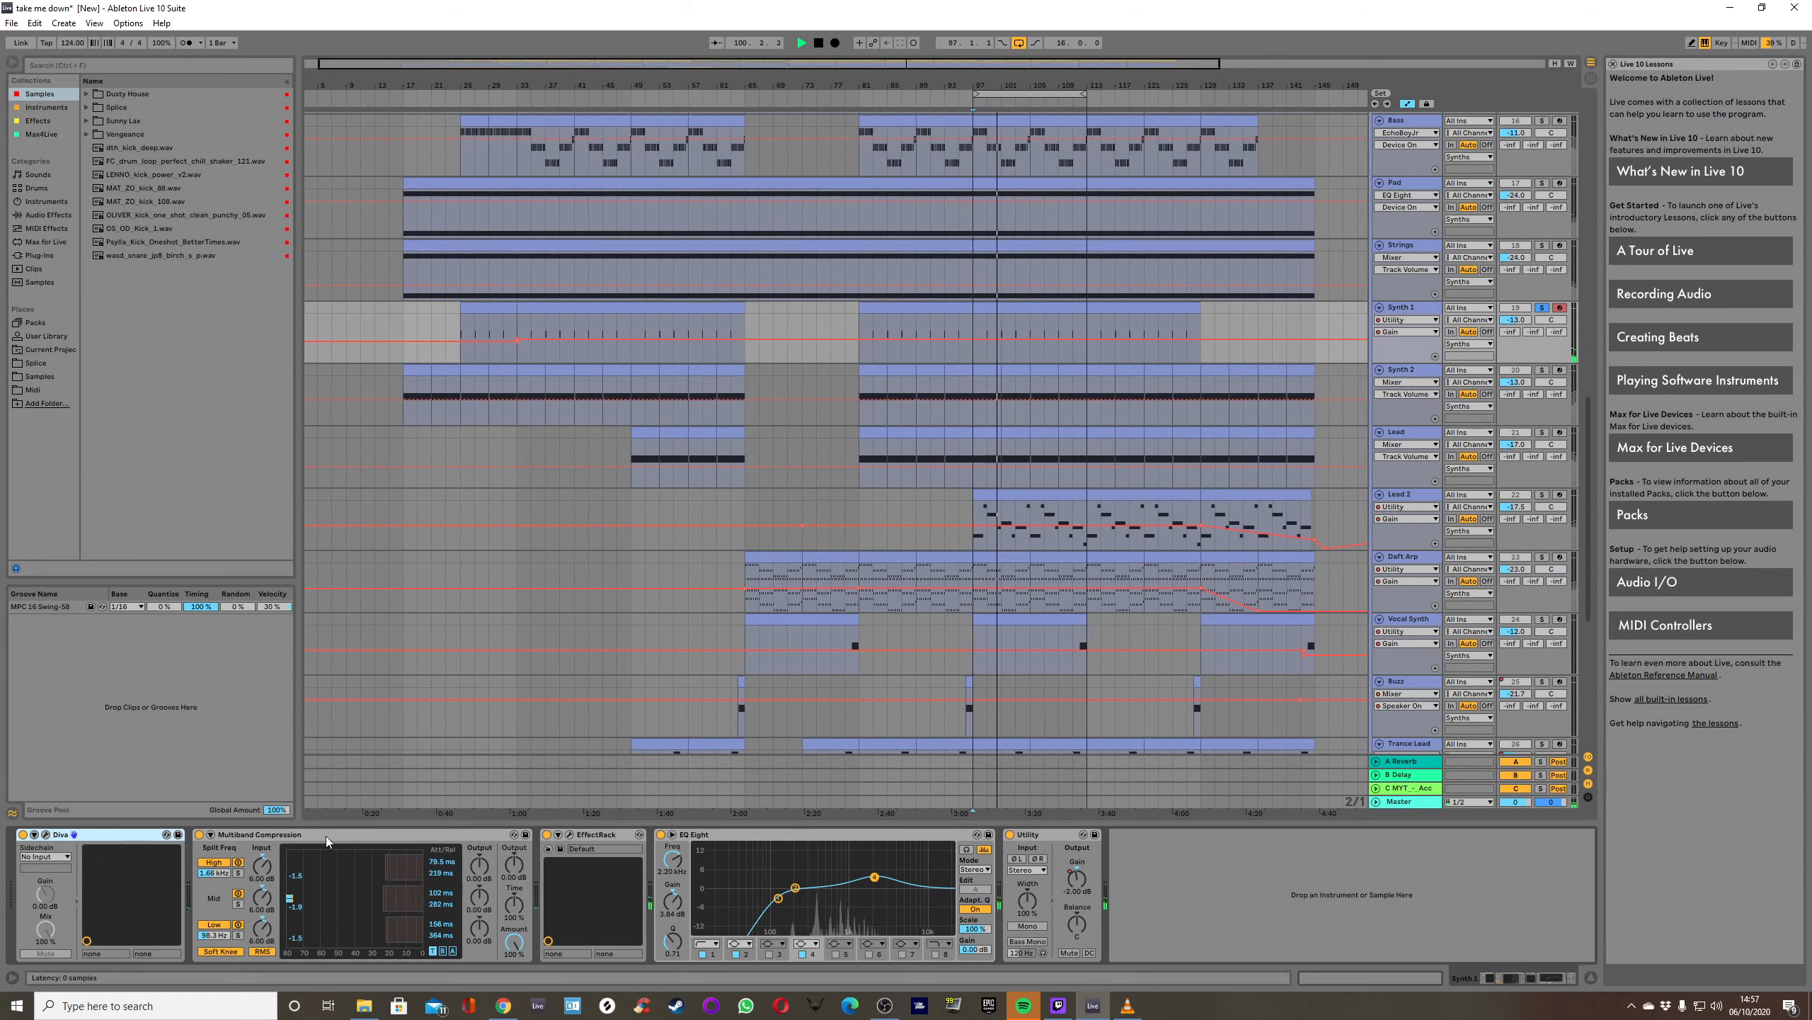
left_click(569, 834)
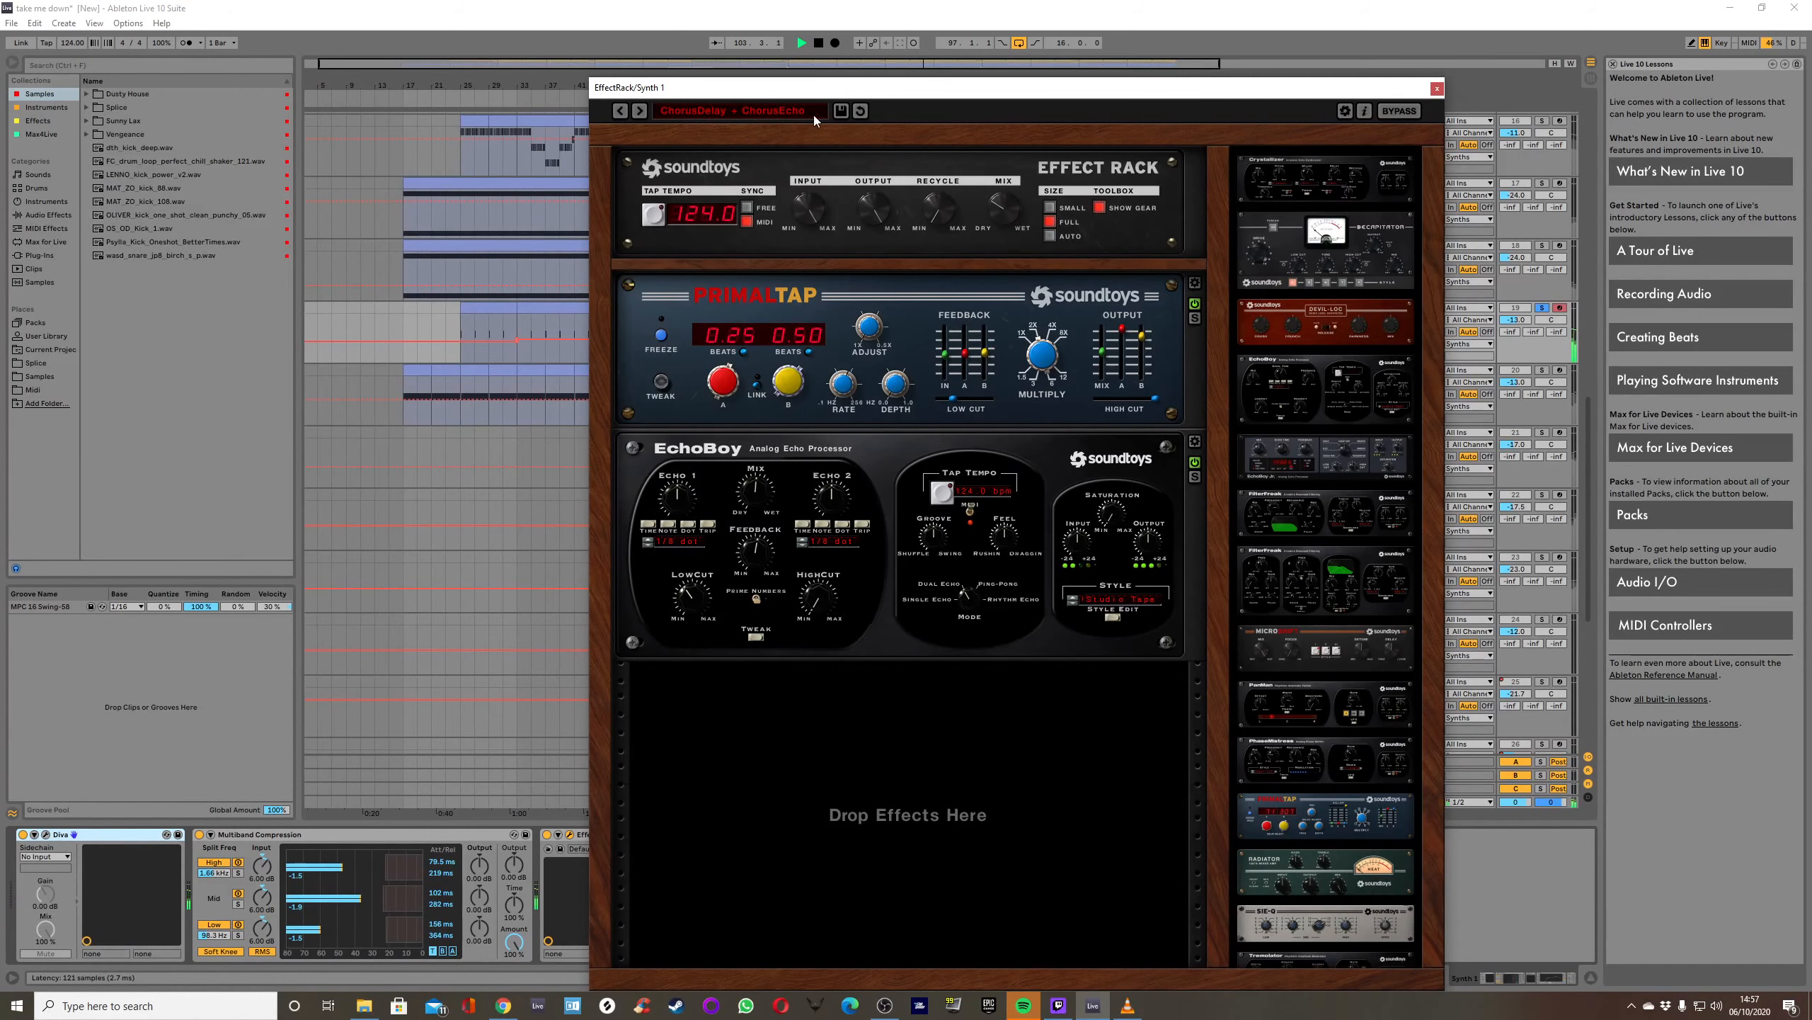
left_click(1438, 88)
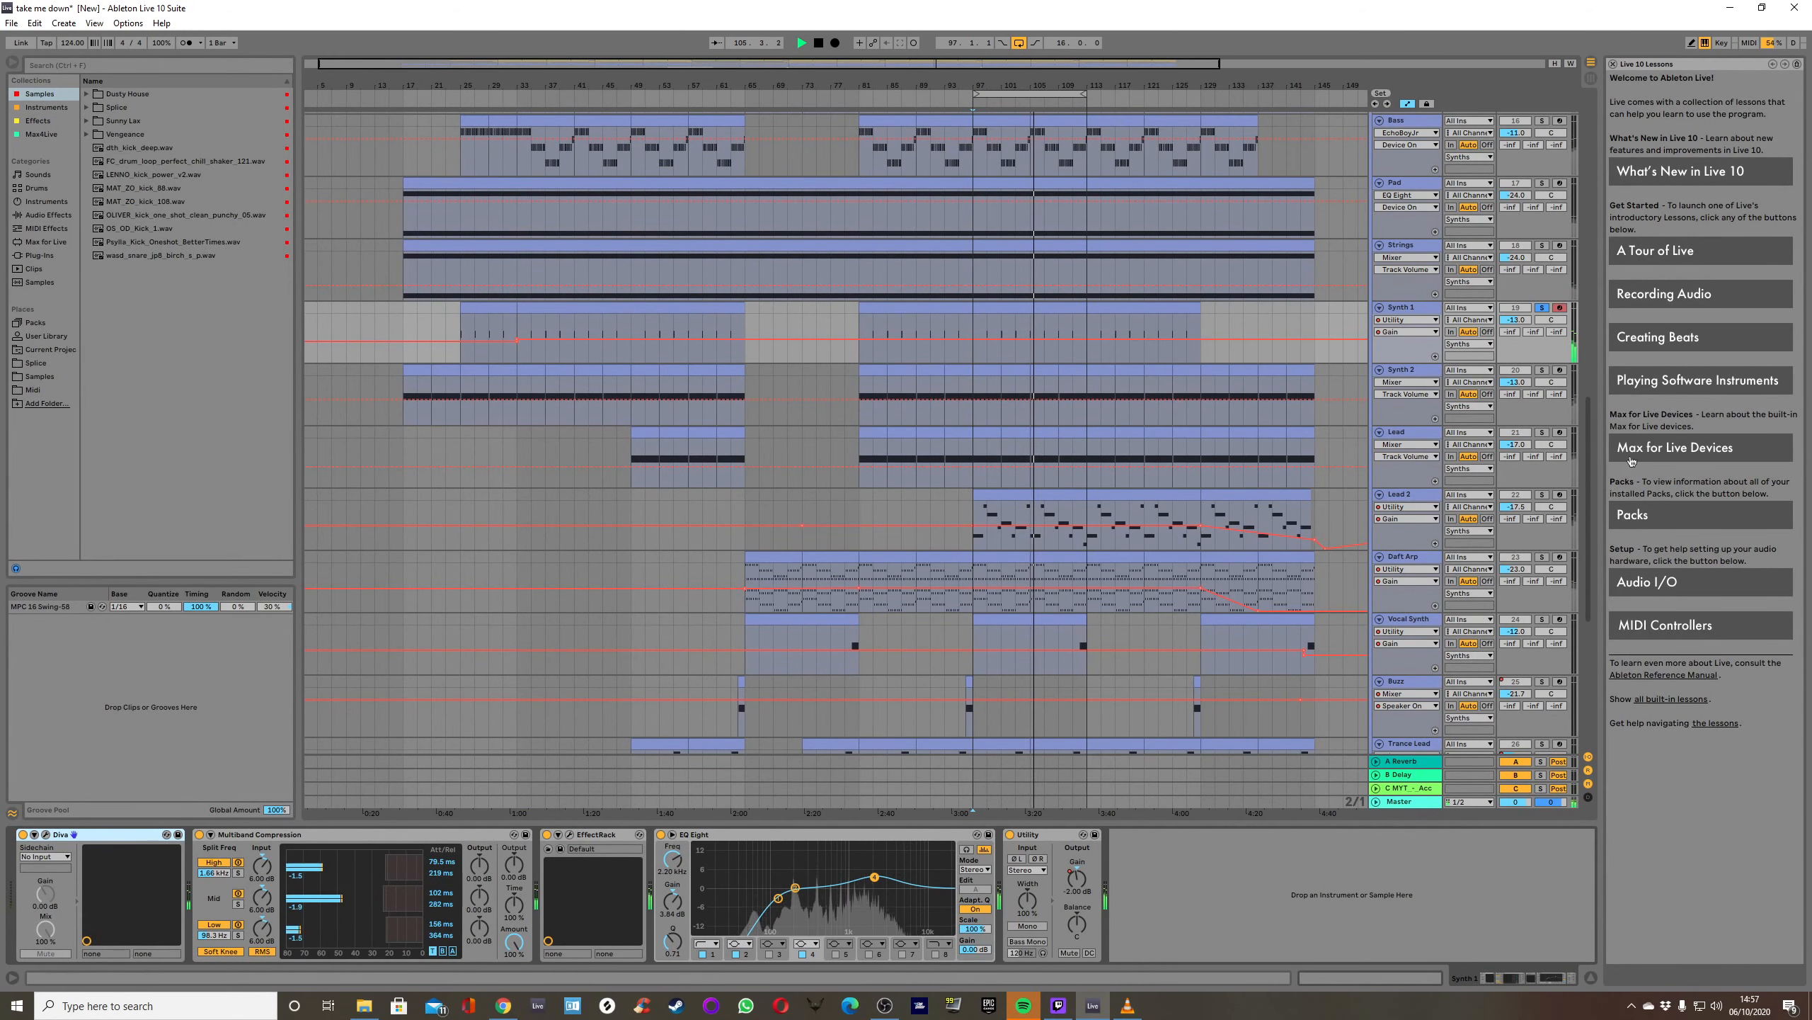
Solo the Synth 2 track, display its device chain and play it from bar 97.
key("space")
left_click(1542, 370)
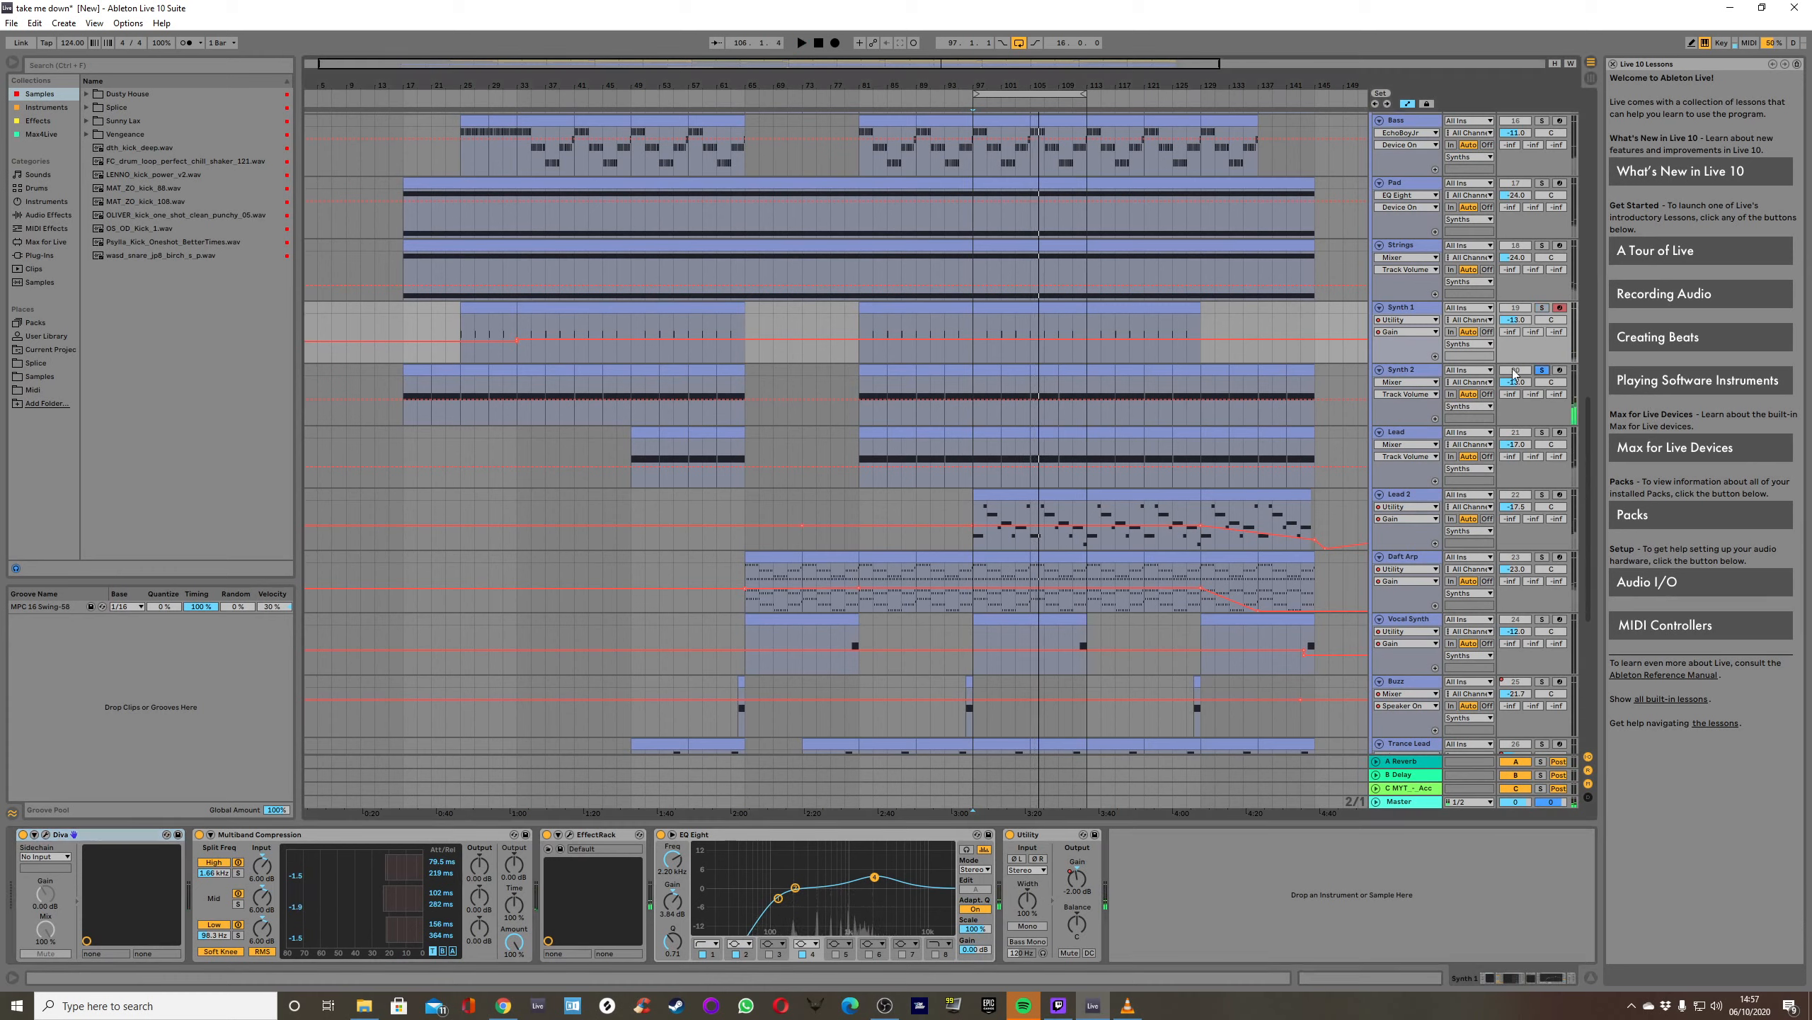
left_click(1397, 373)
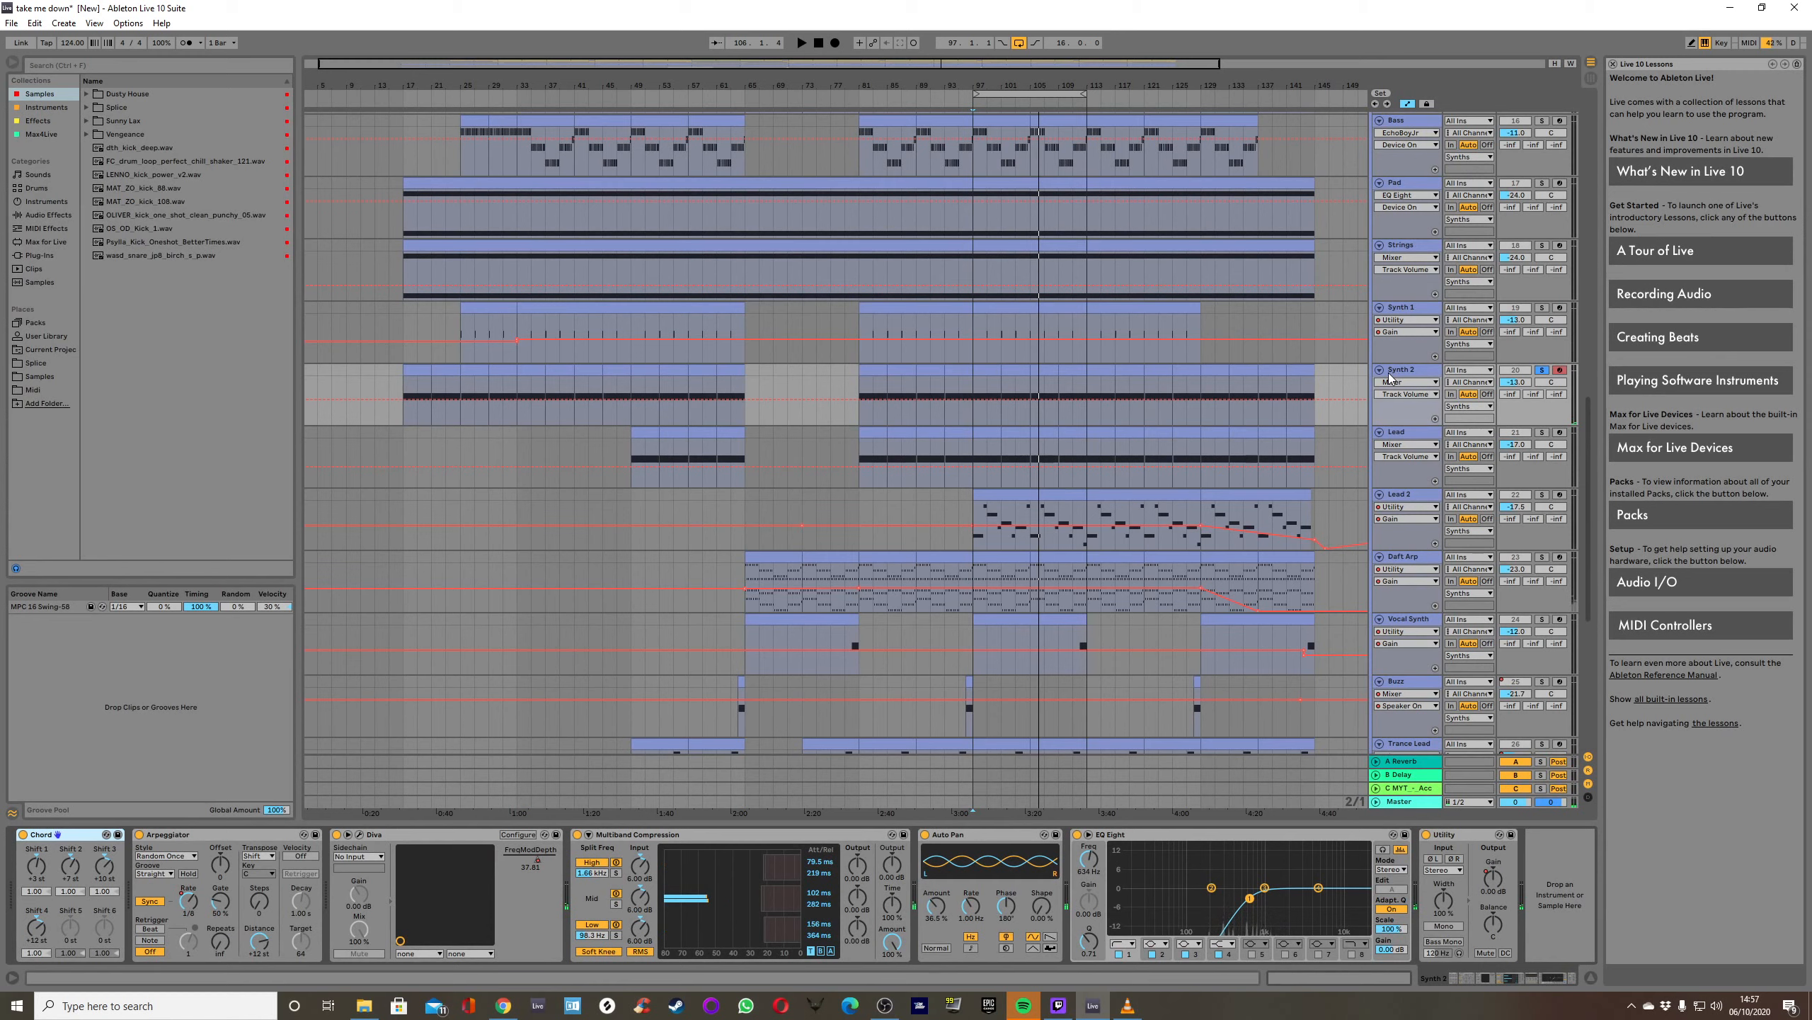
key("space")
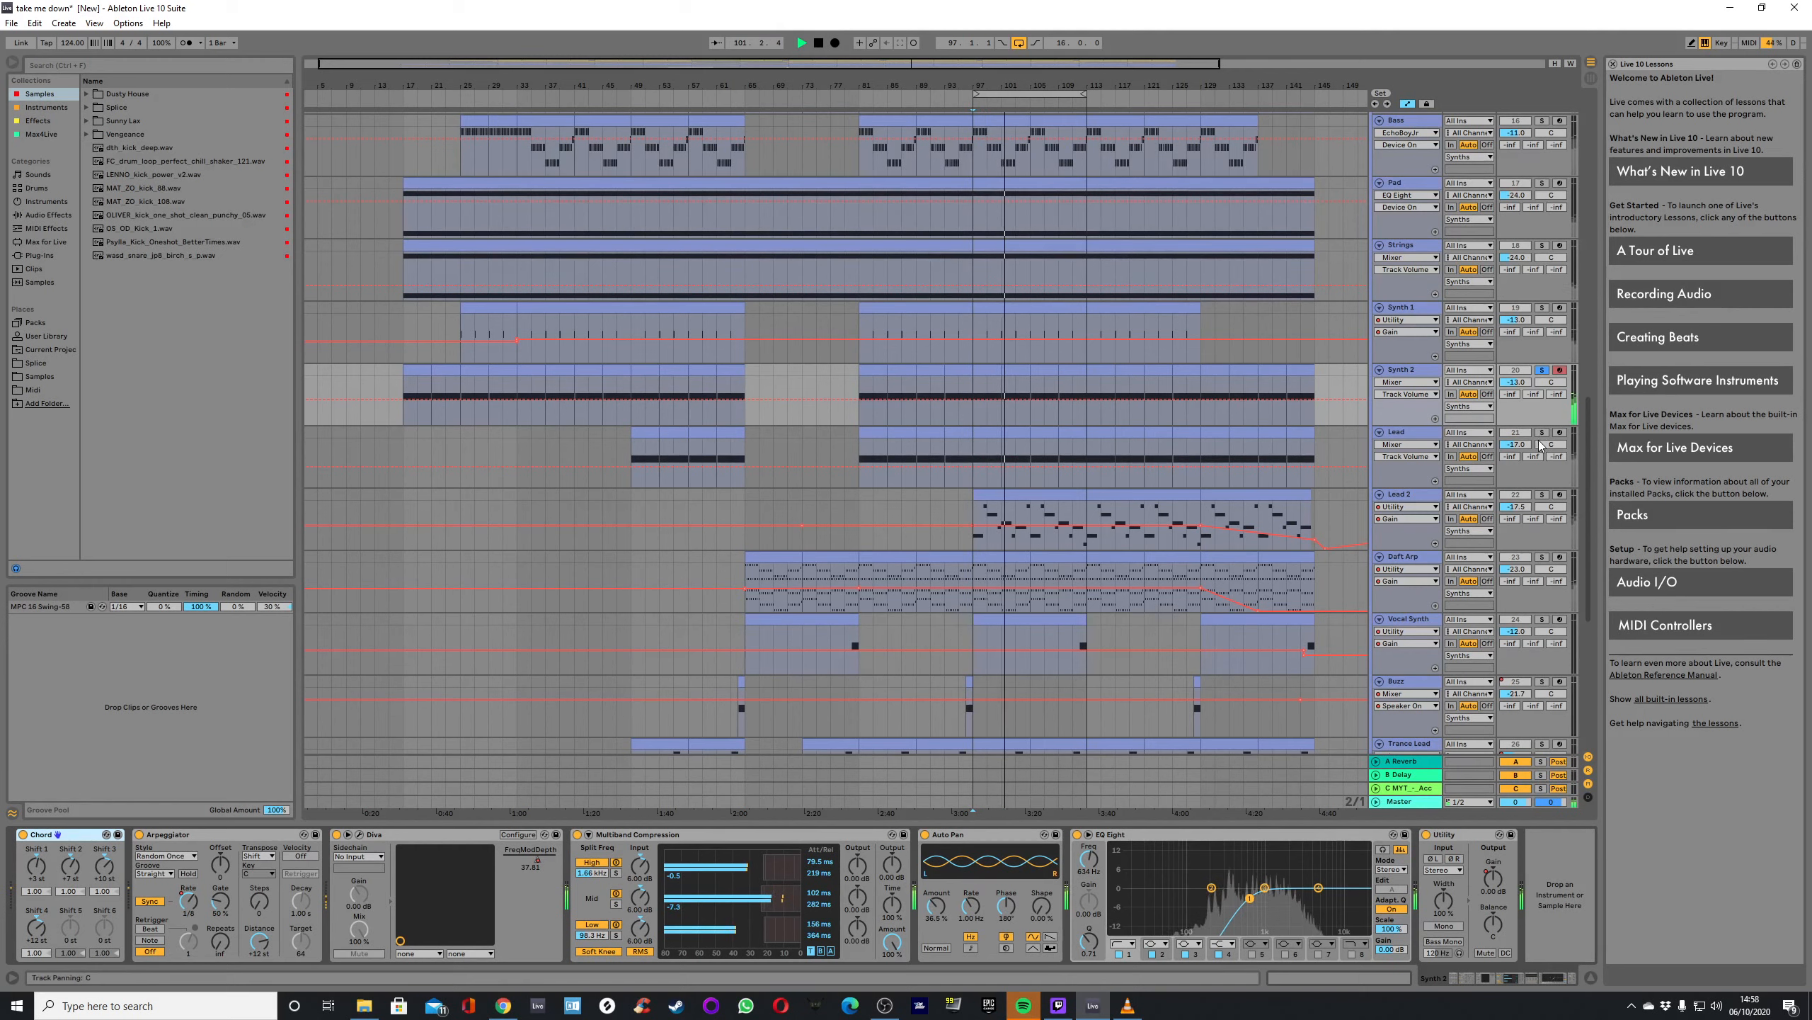
key("space")
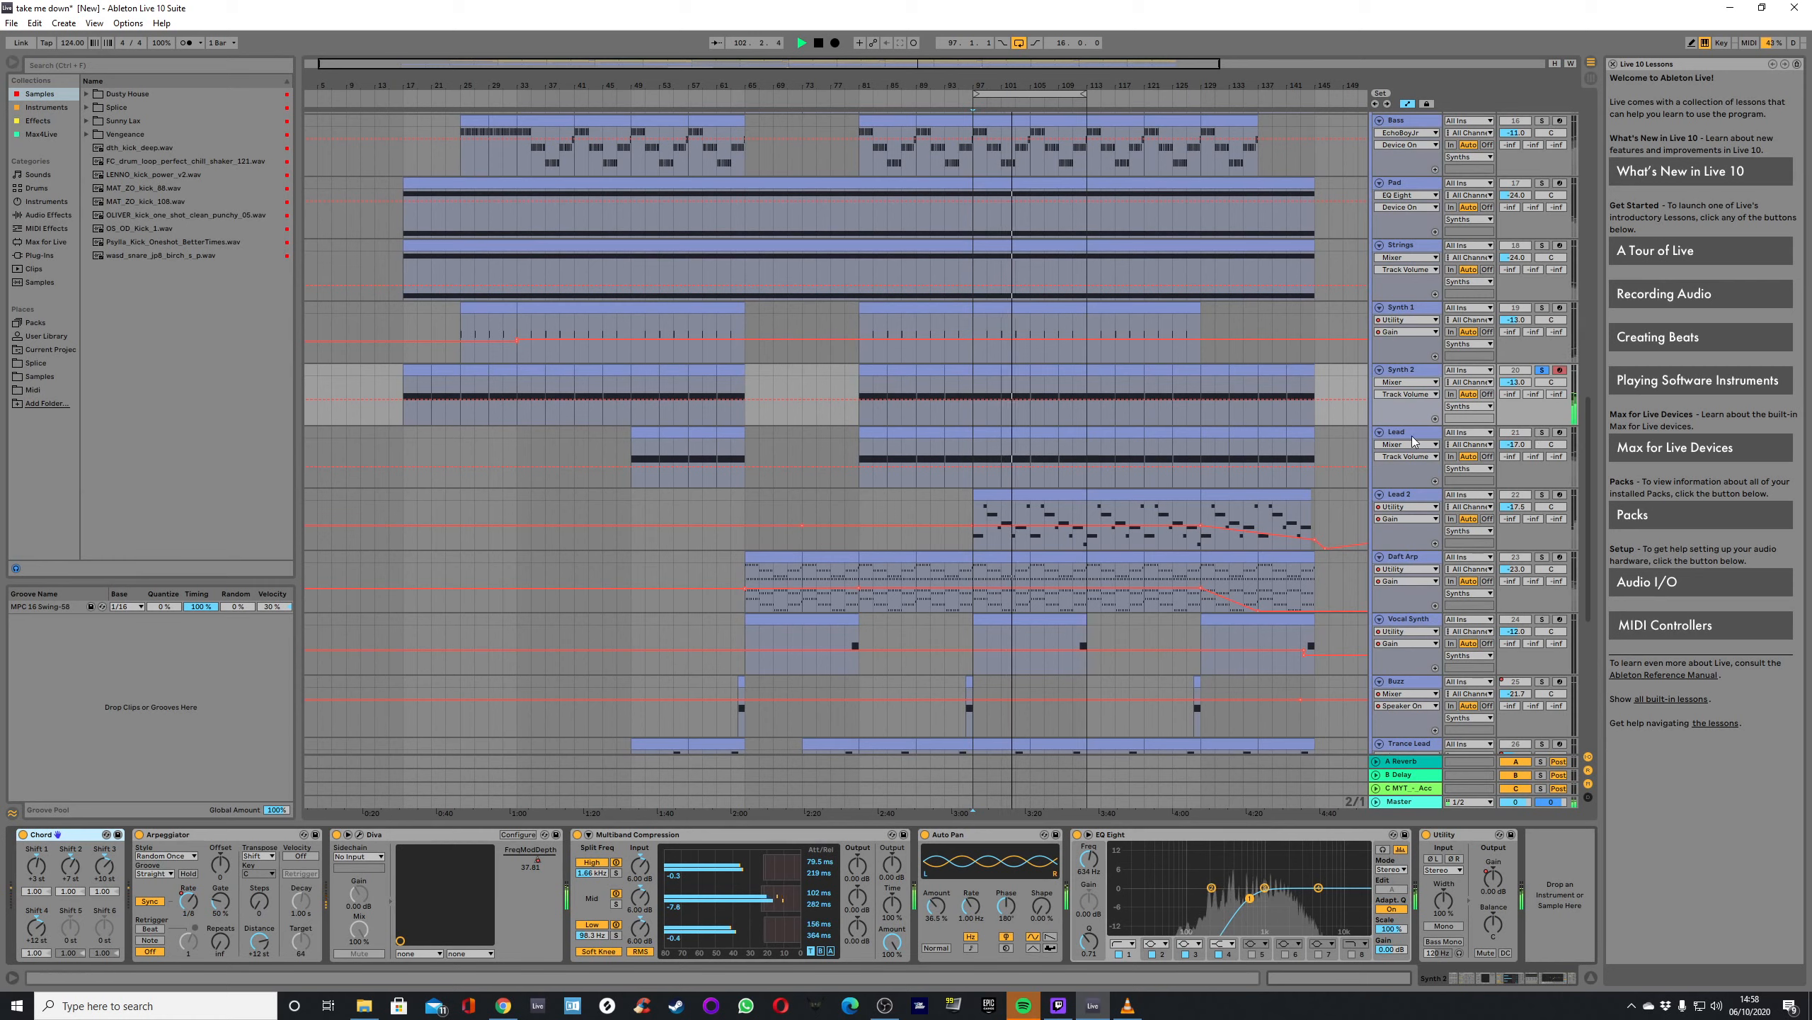
Solo the Lead track, display its device chain and play it briefly from bar 97.
left_click(1409, 436)
left_click(1542, 432)
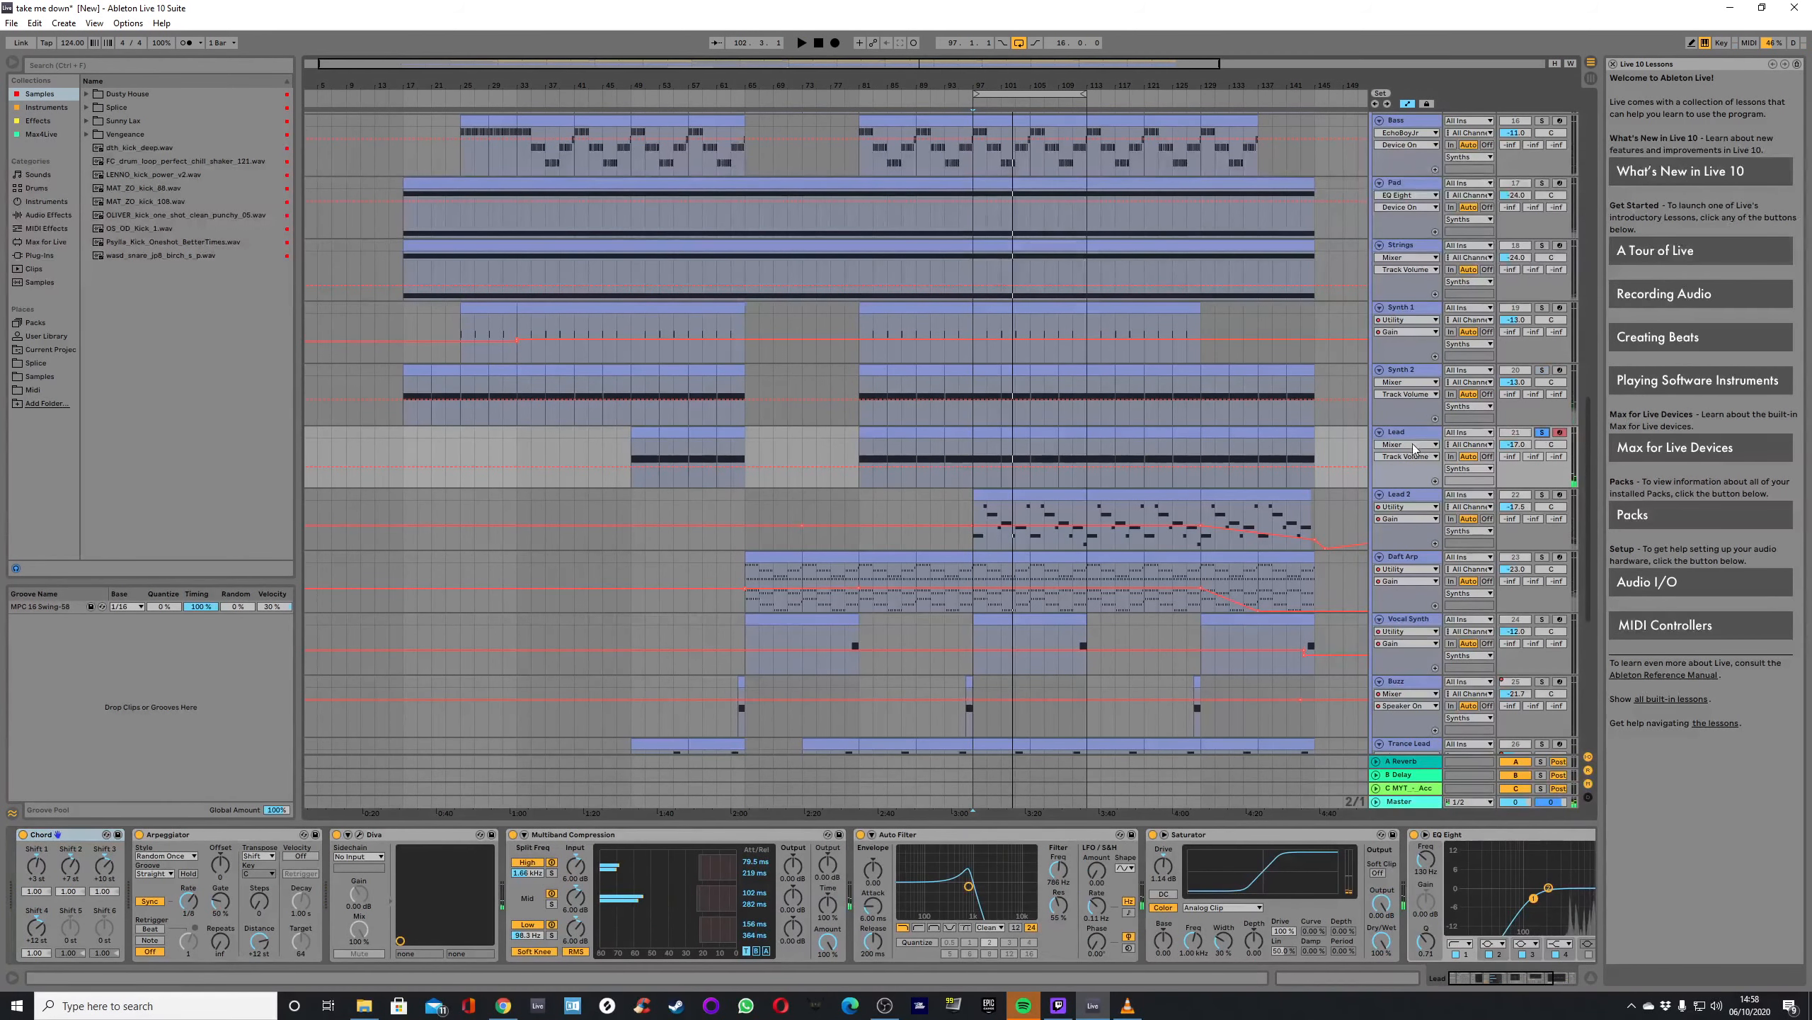
key("space")
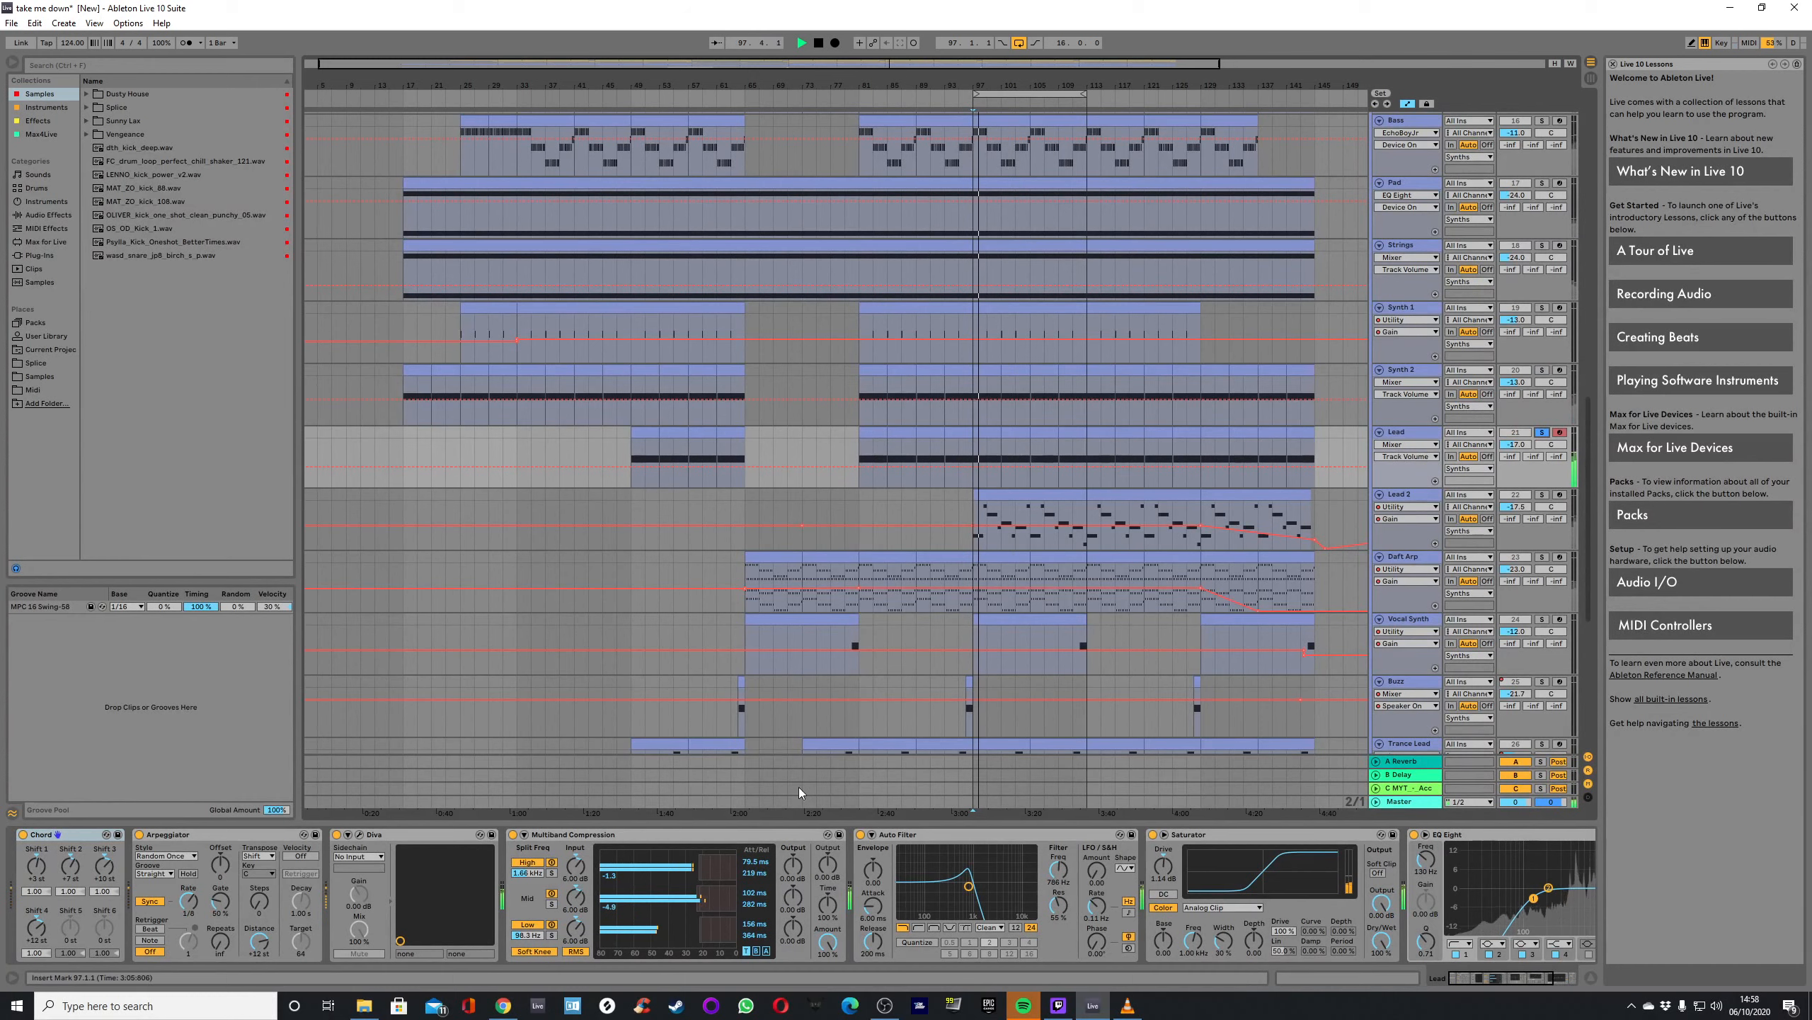
key("space")
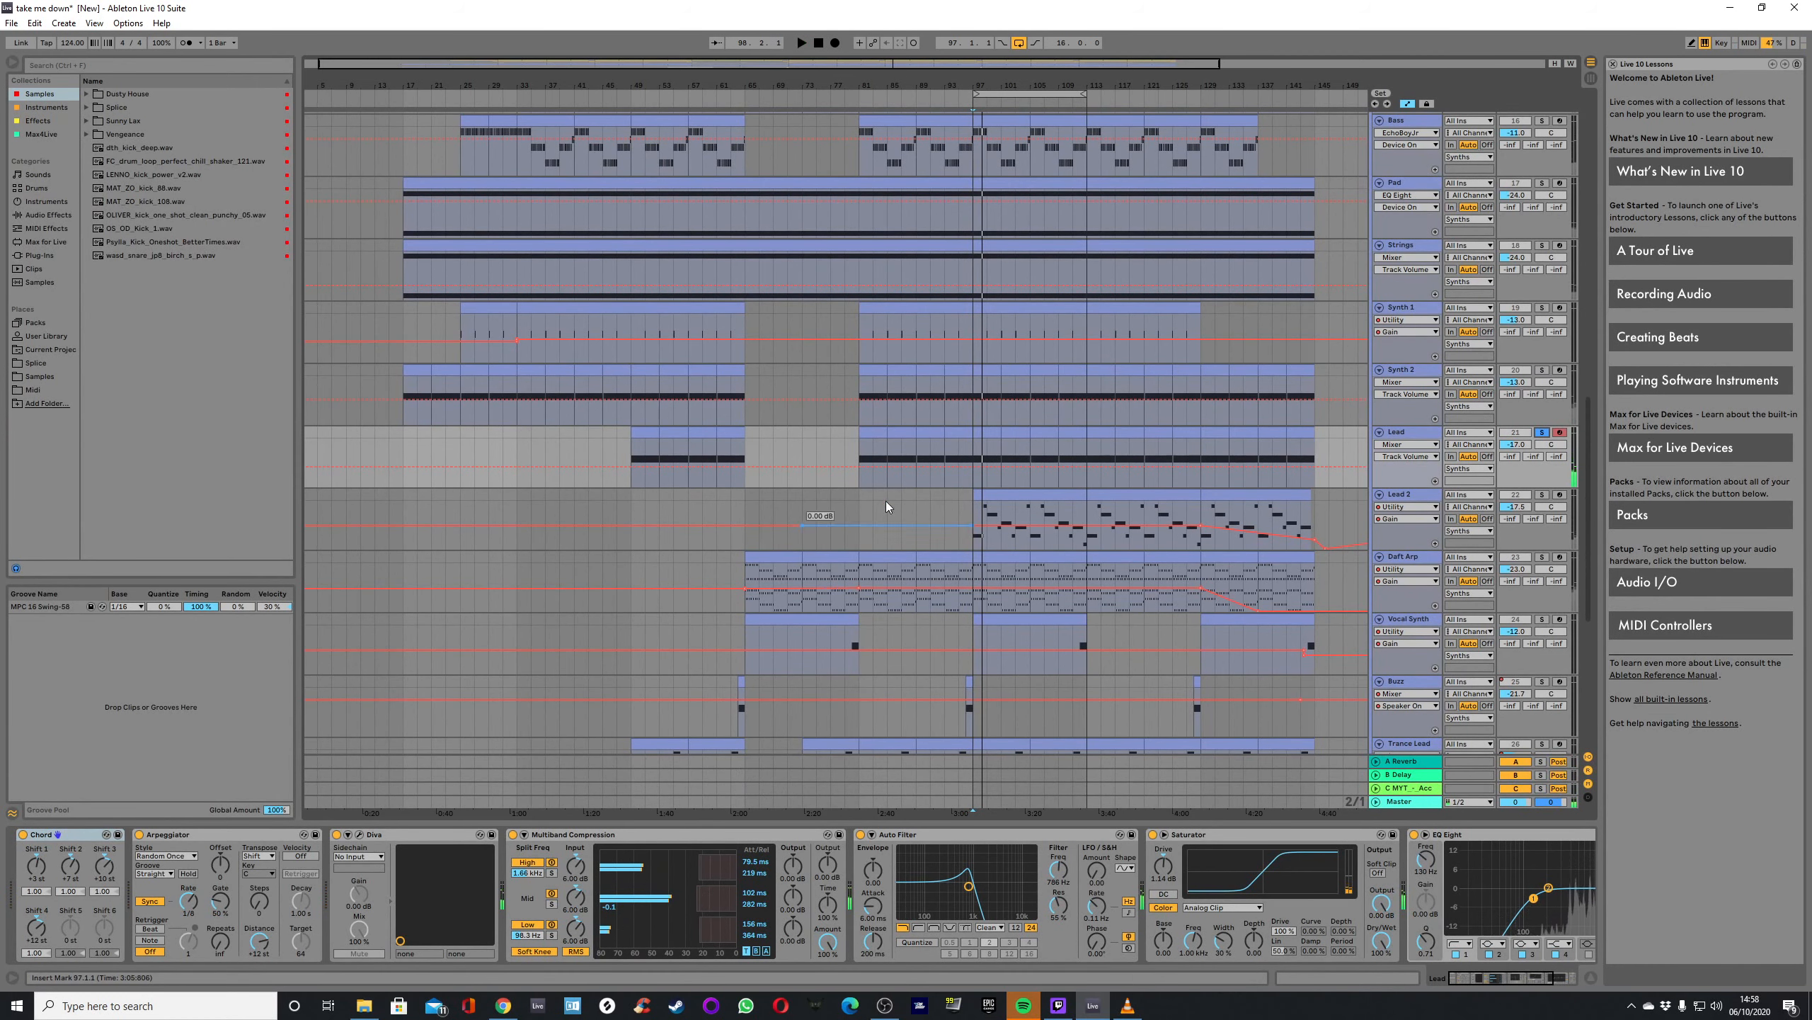
Examine the Lead clip's MIDI note at bar 93 in the note editor, and return to the track's device chain.
left_click(957, 436)
double_click(957, 434)
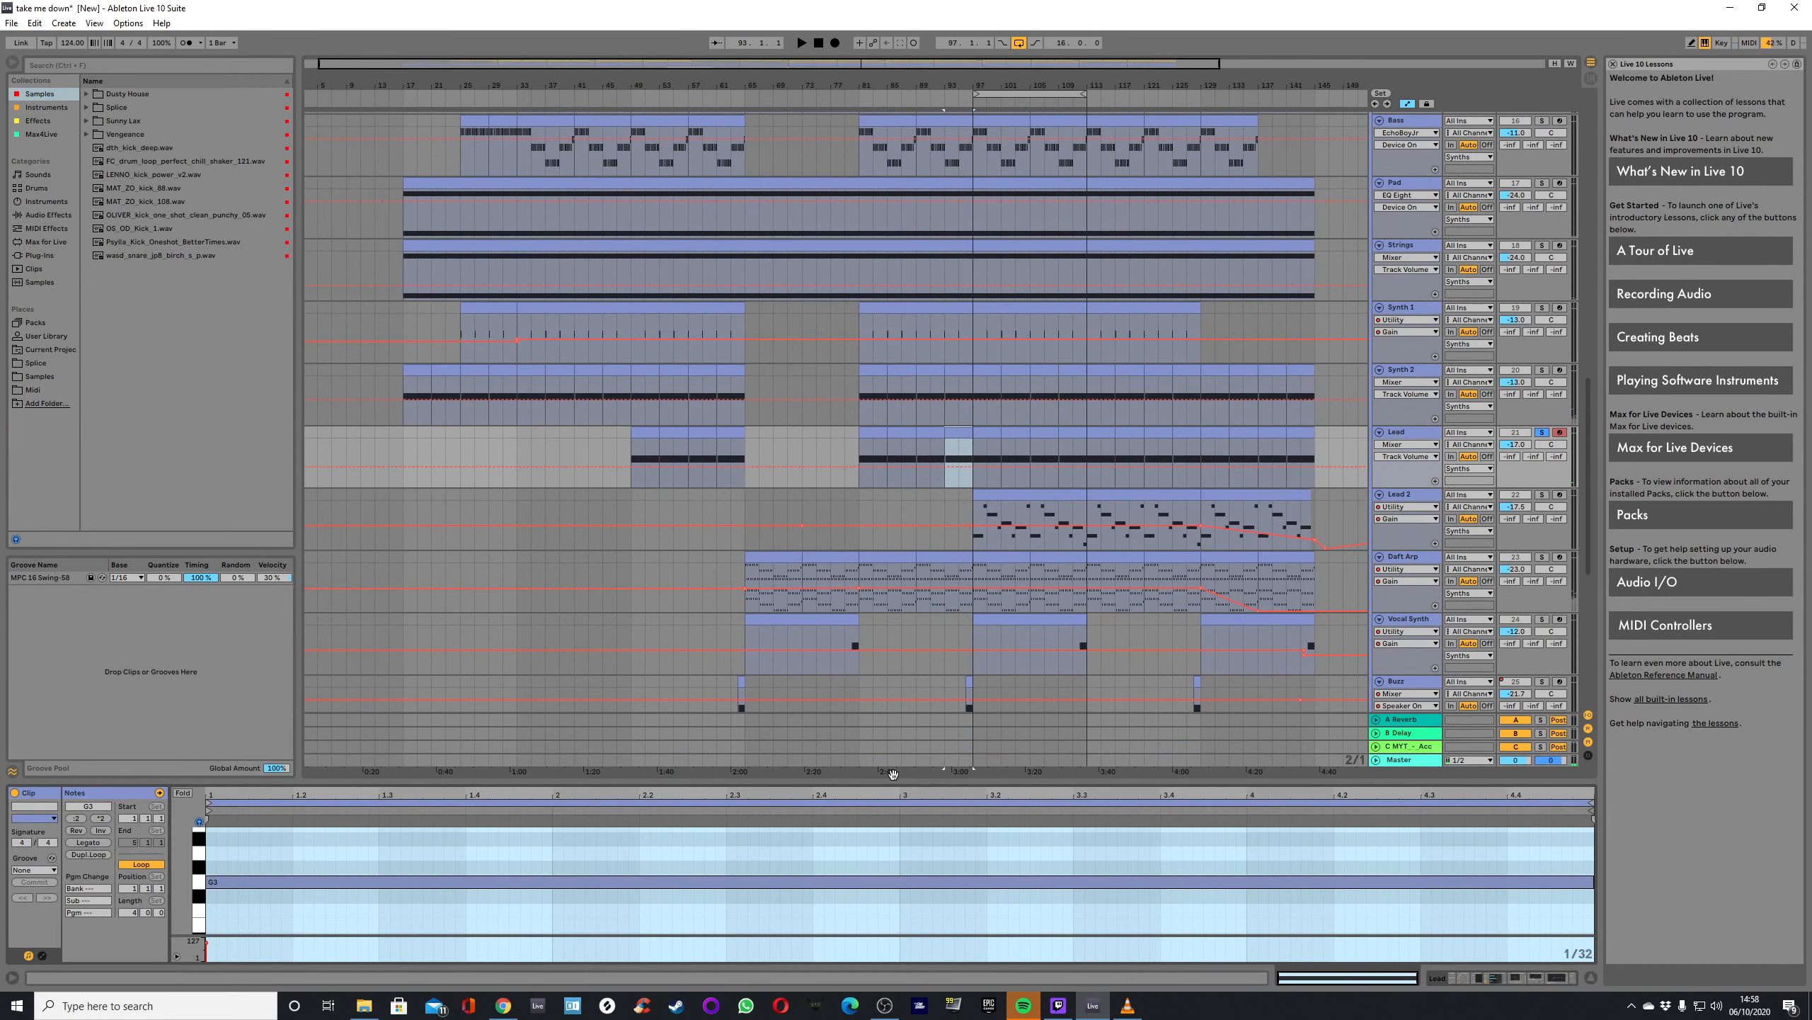
left_click_drag(892, 786, 964, 821)
left_click(1413, 254)
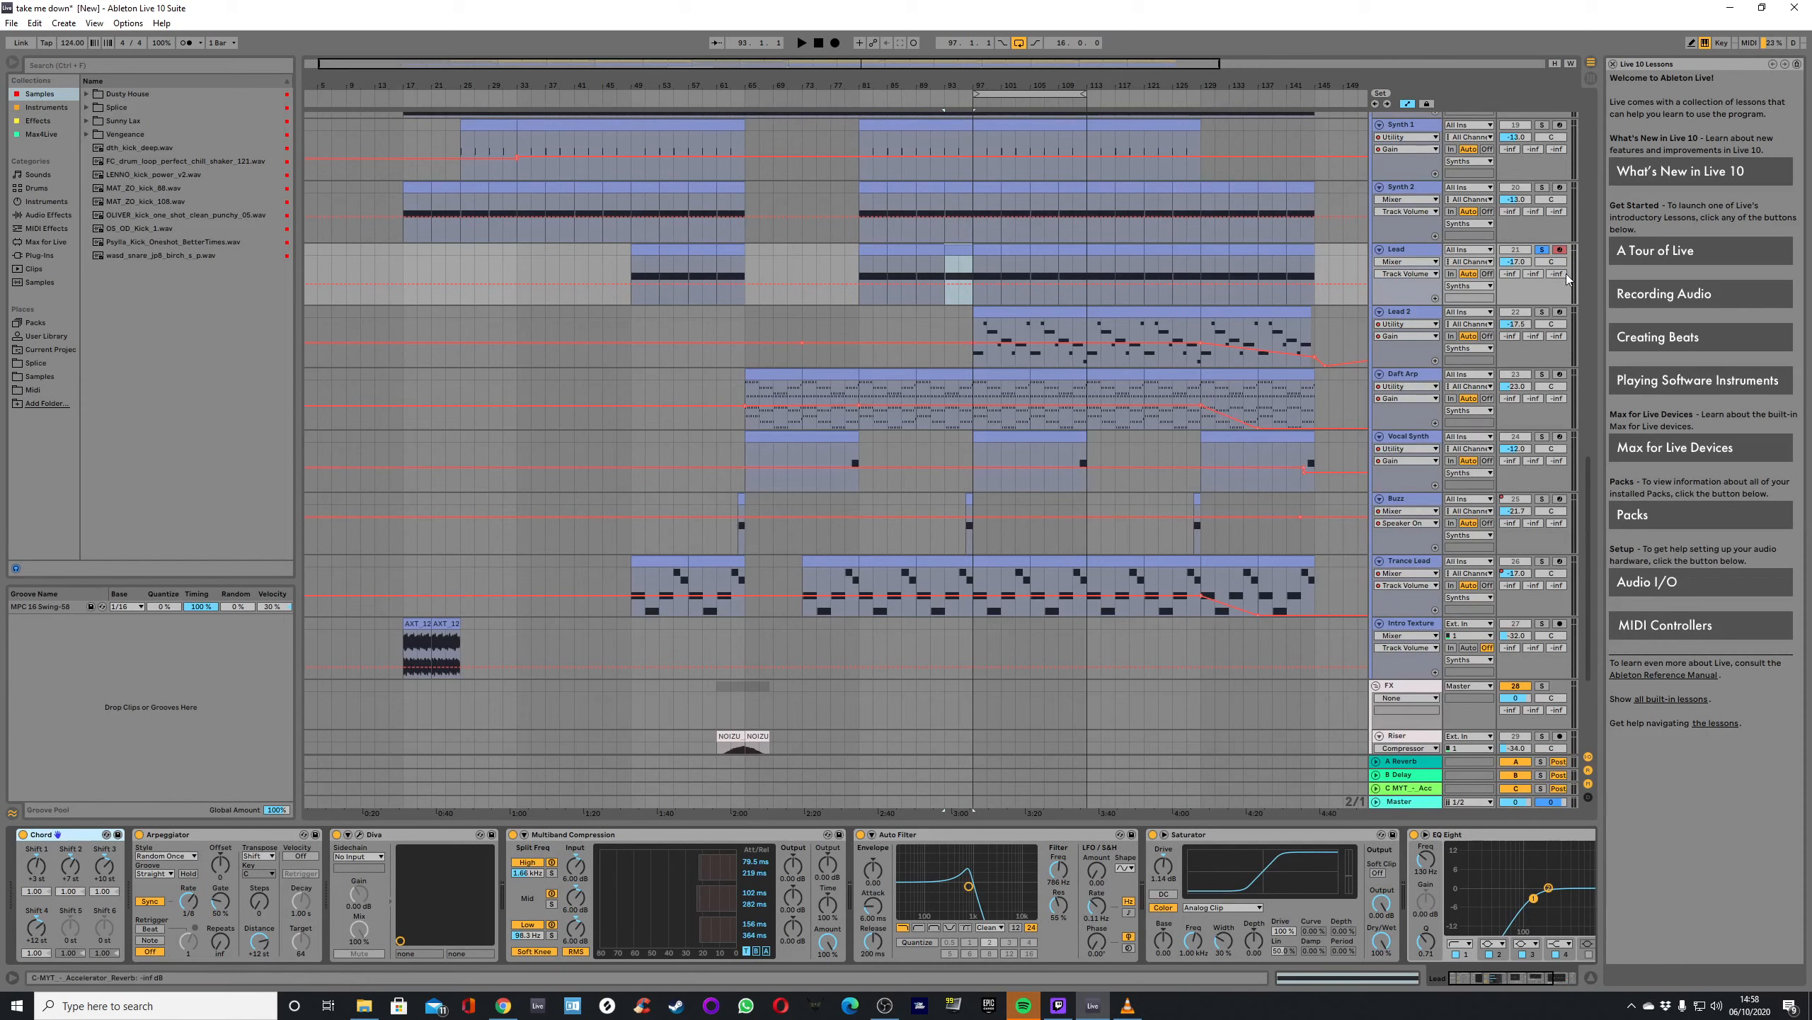
Play the soloed Lead track and bypass its EQ Eight, Saturator, Auto Filter and Multiband Compression to hear the dry sound.
key("space")
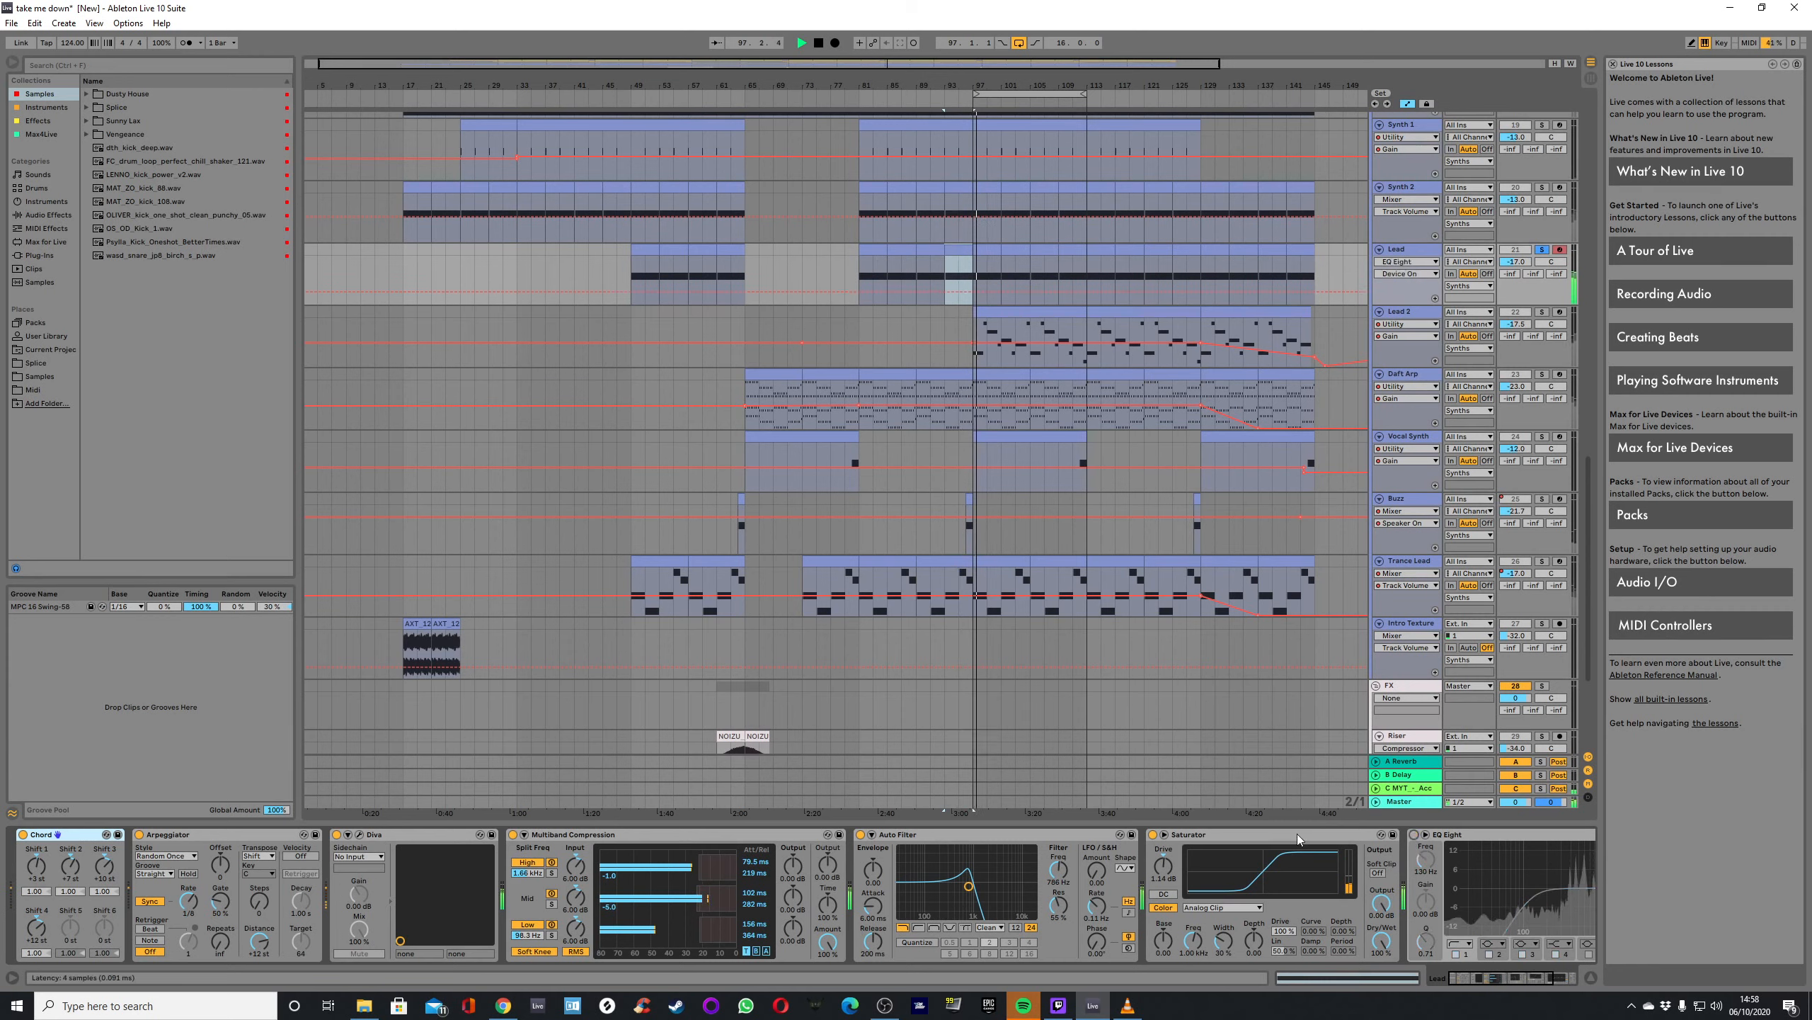
left_click(1153, 834)
left_click(860, 834)
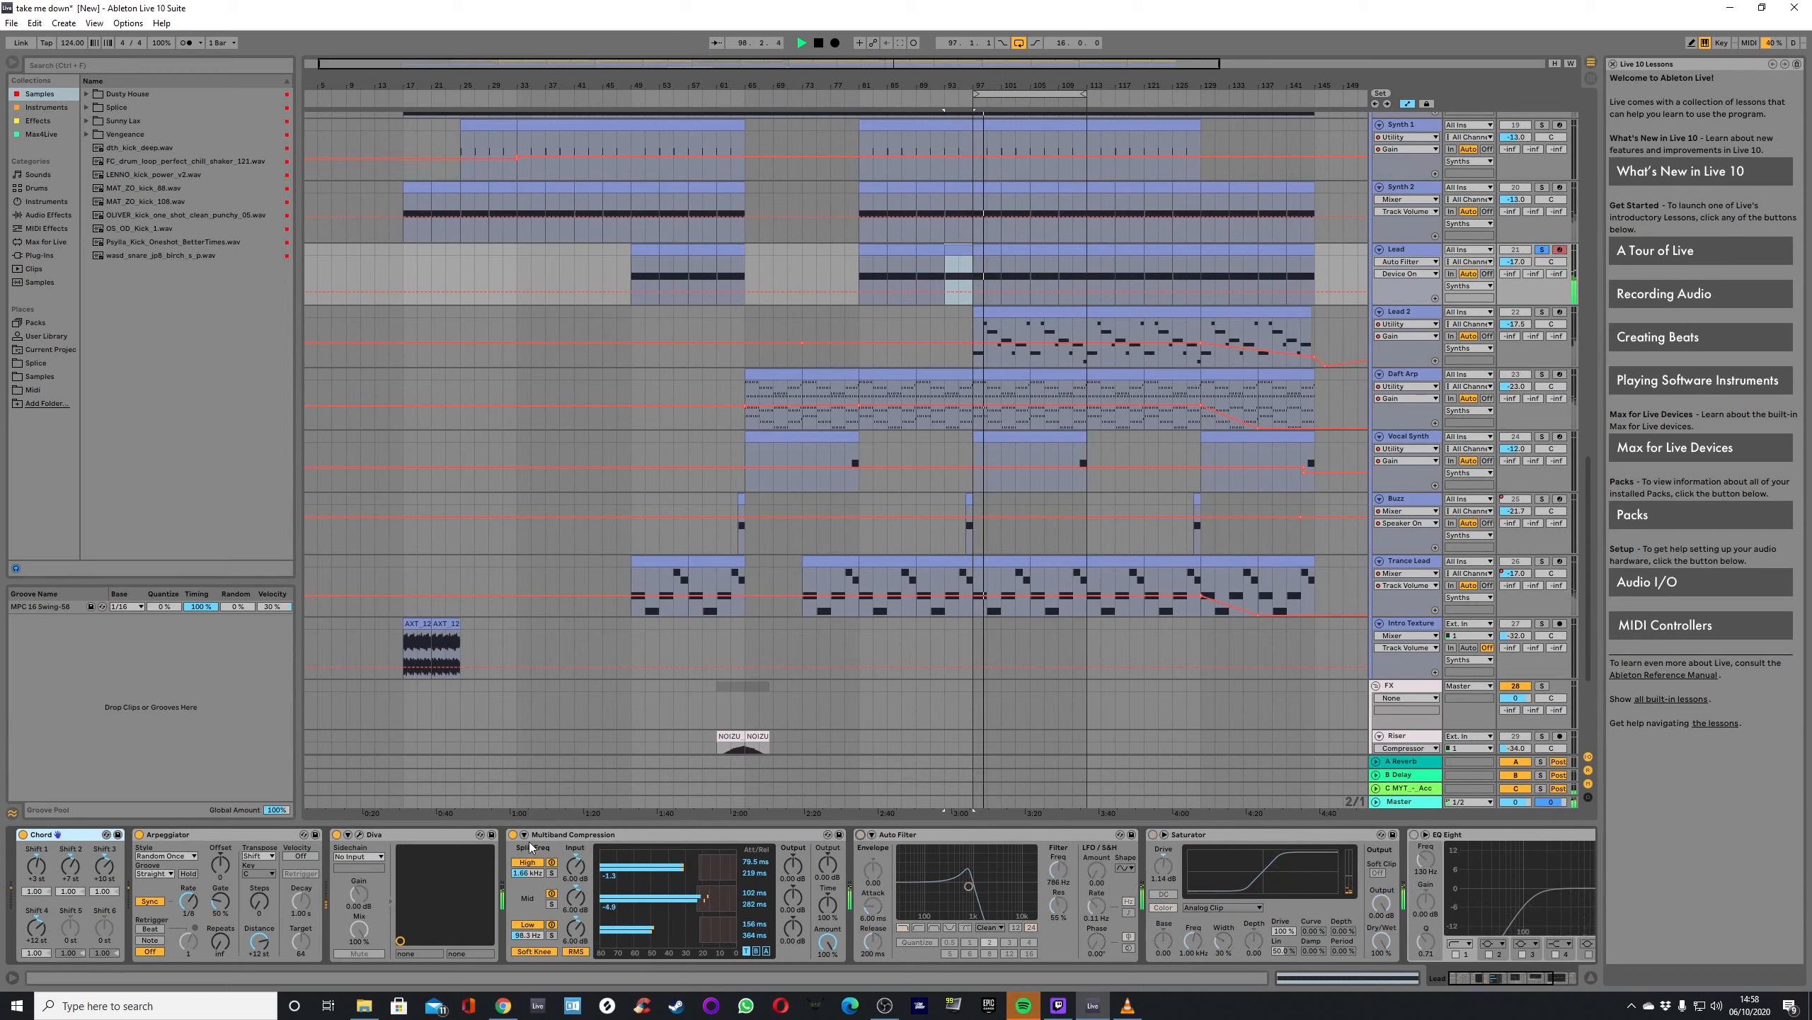
left_click(512, 834)
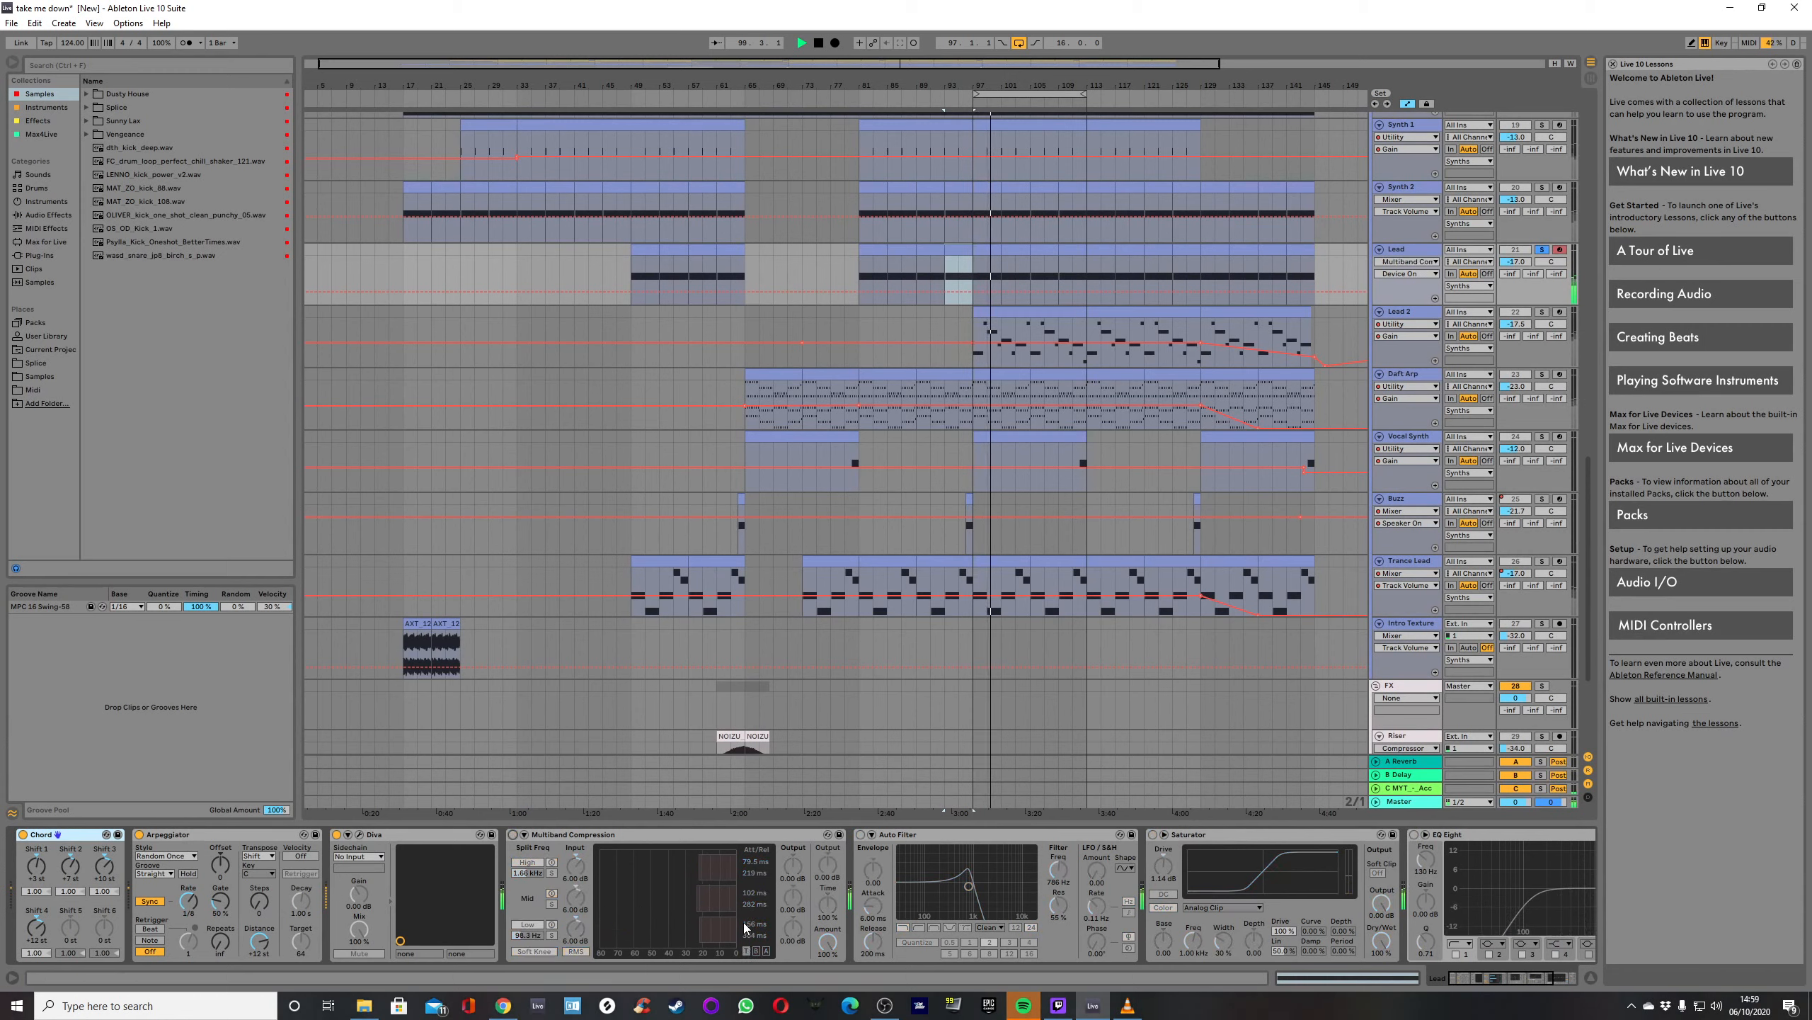
Re-enable the Lead track's Multiband Compression, Auto Filter, Saturator and EQ Eight one by one during playback.
left_click(513, 836)
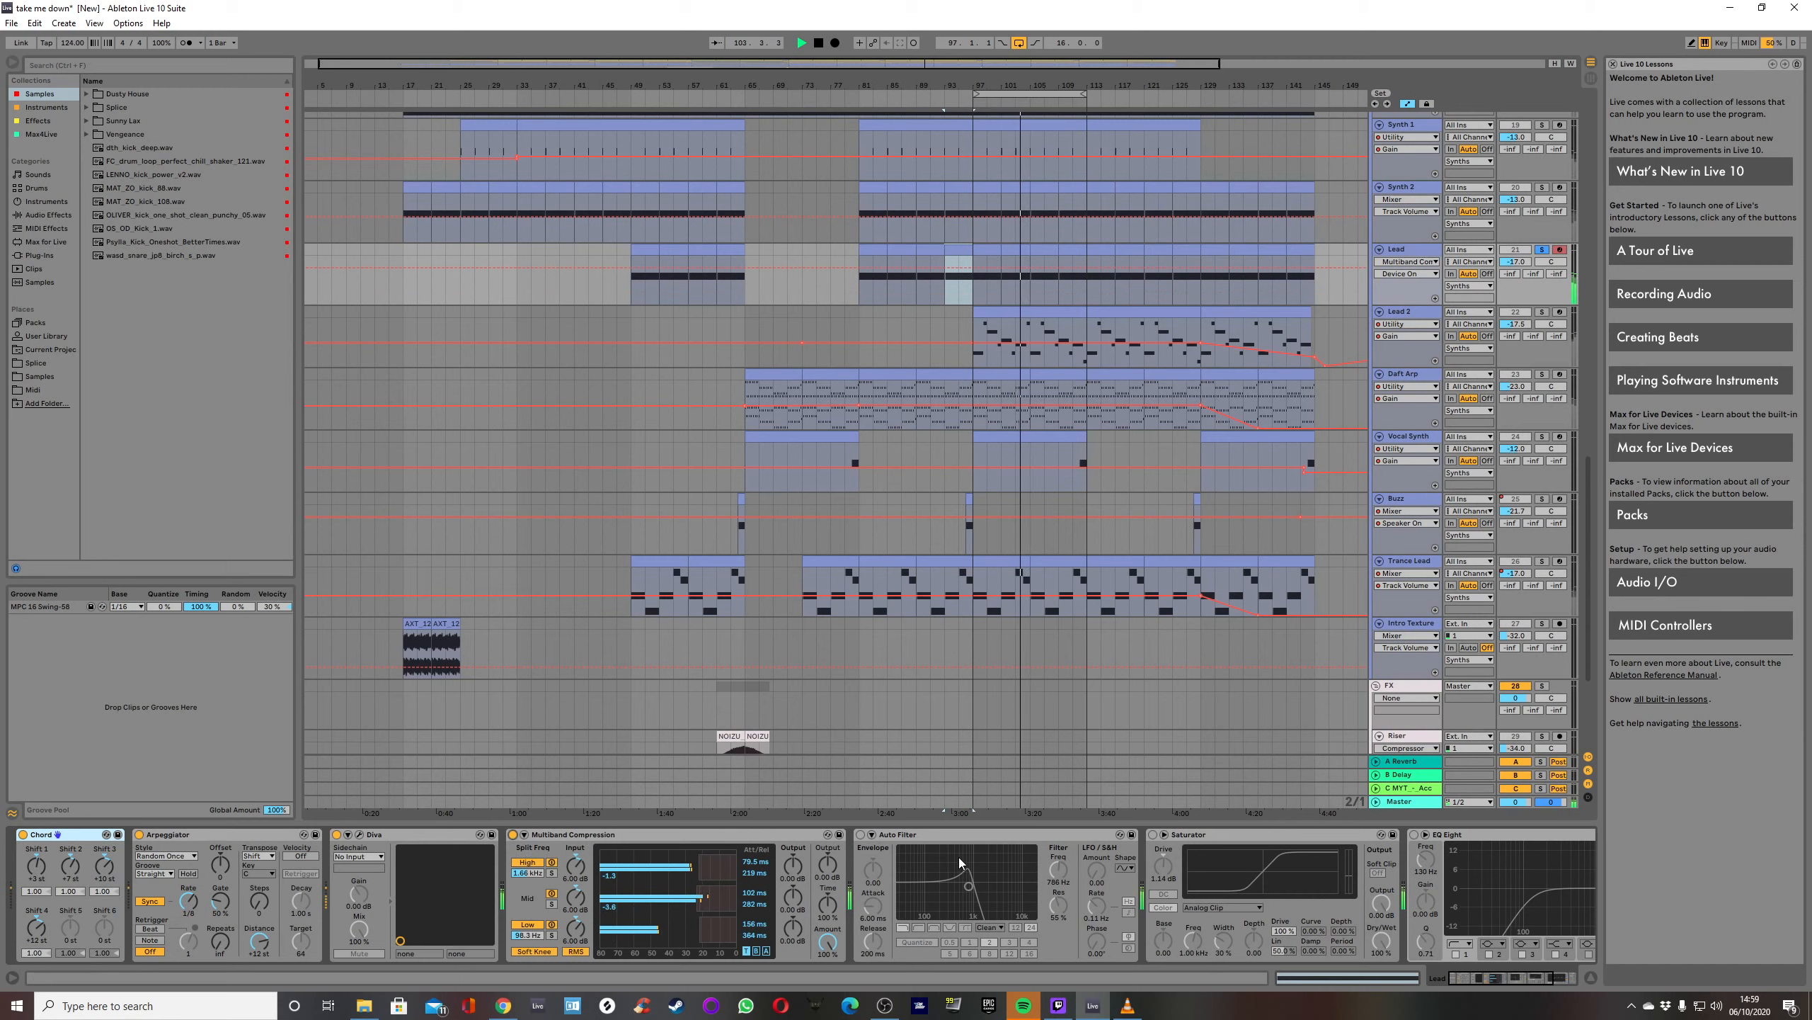
left_click(862, 835)
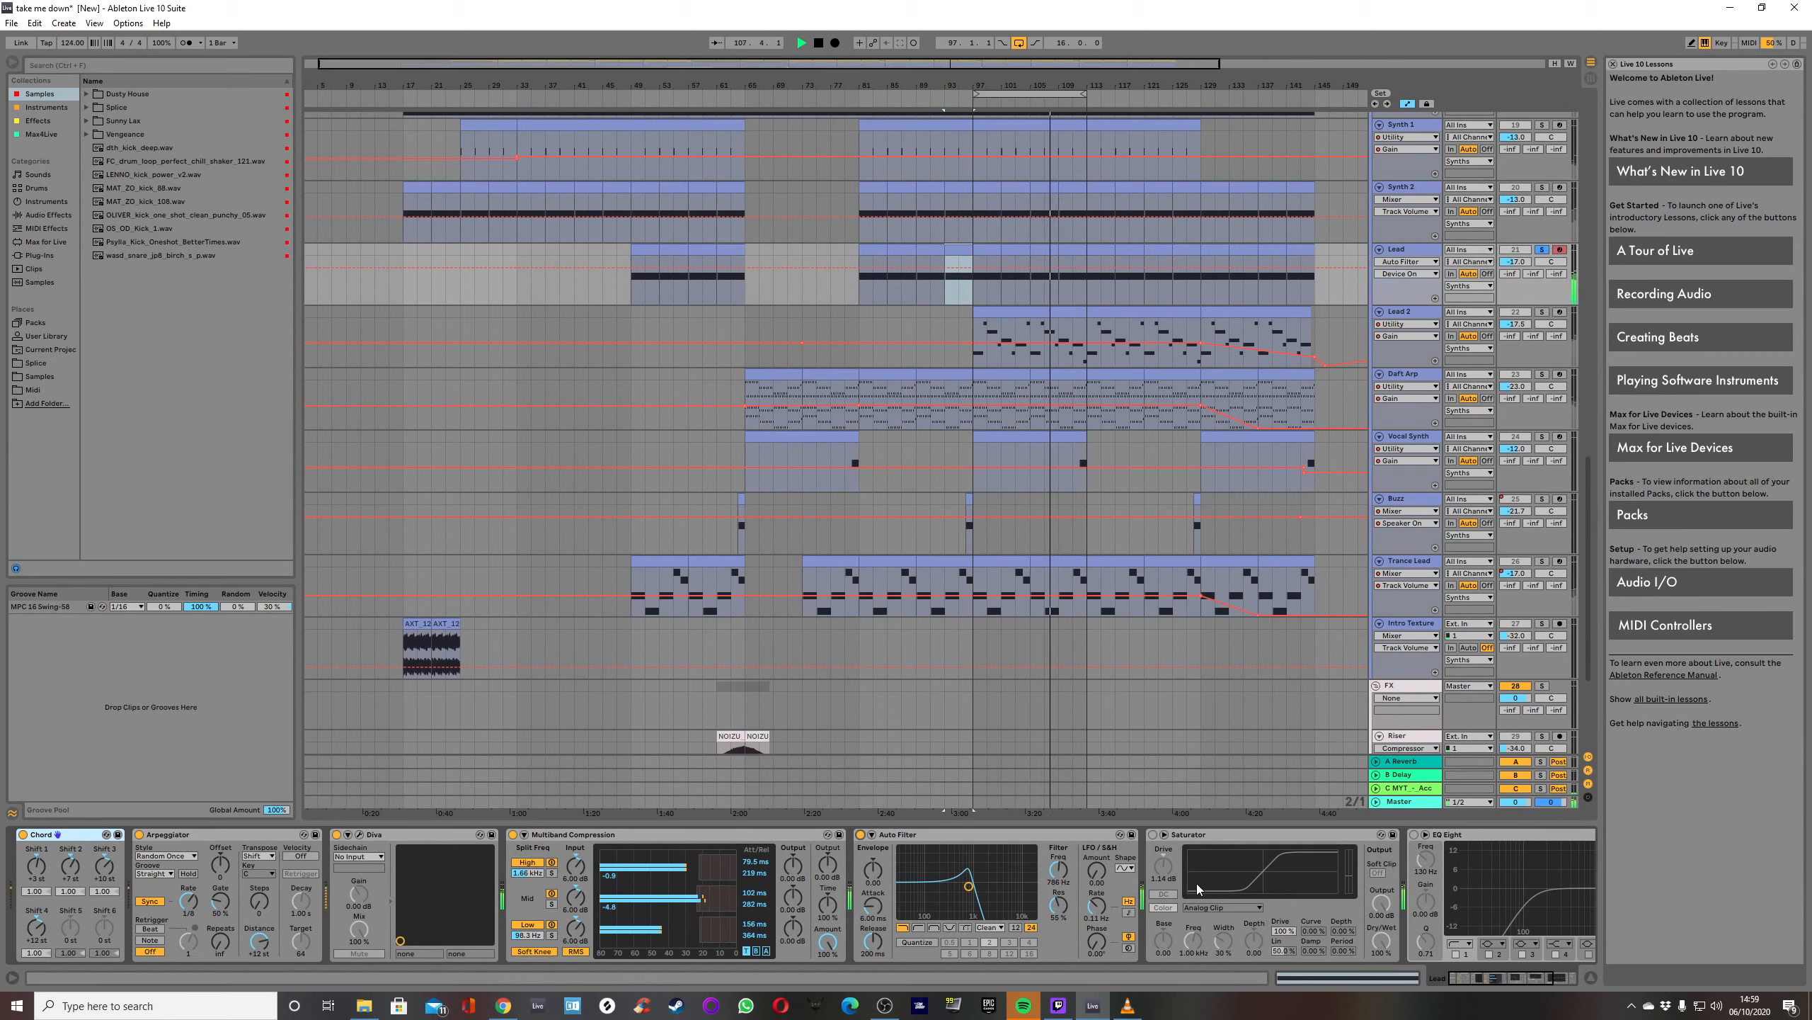
left_click(1216, 837)
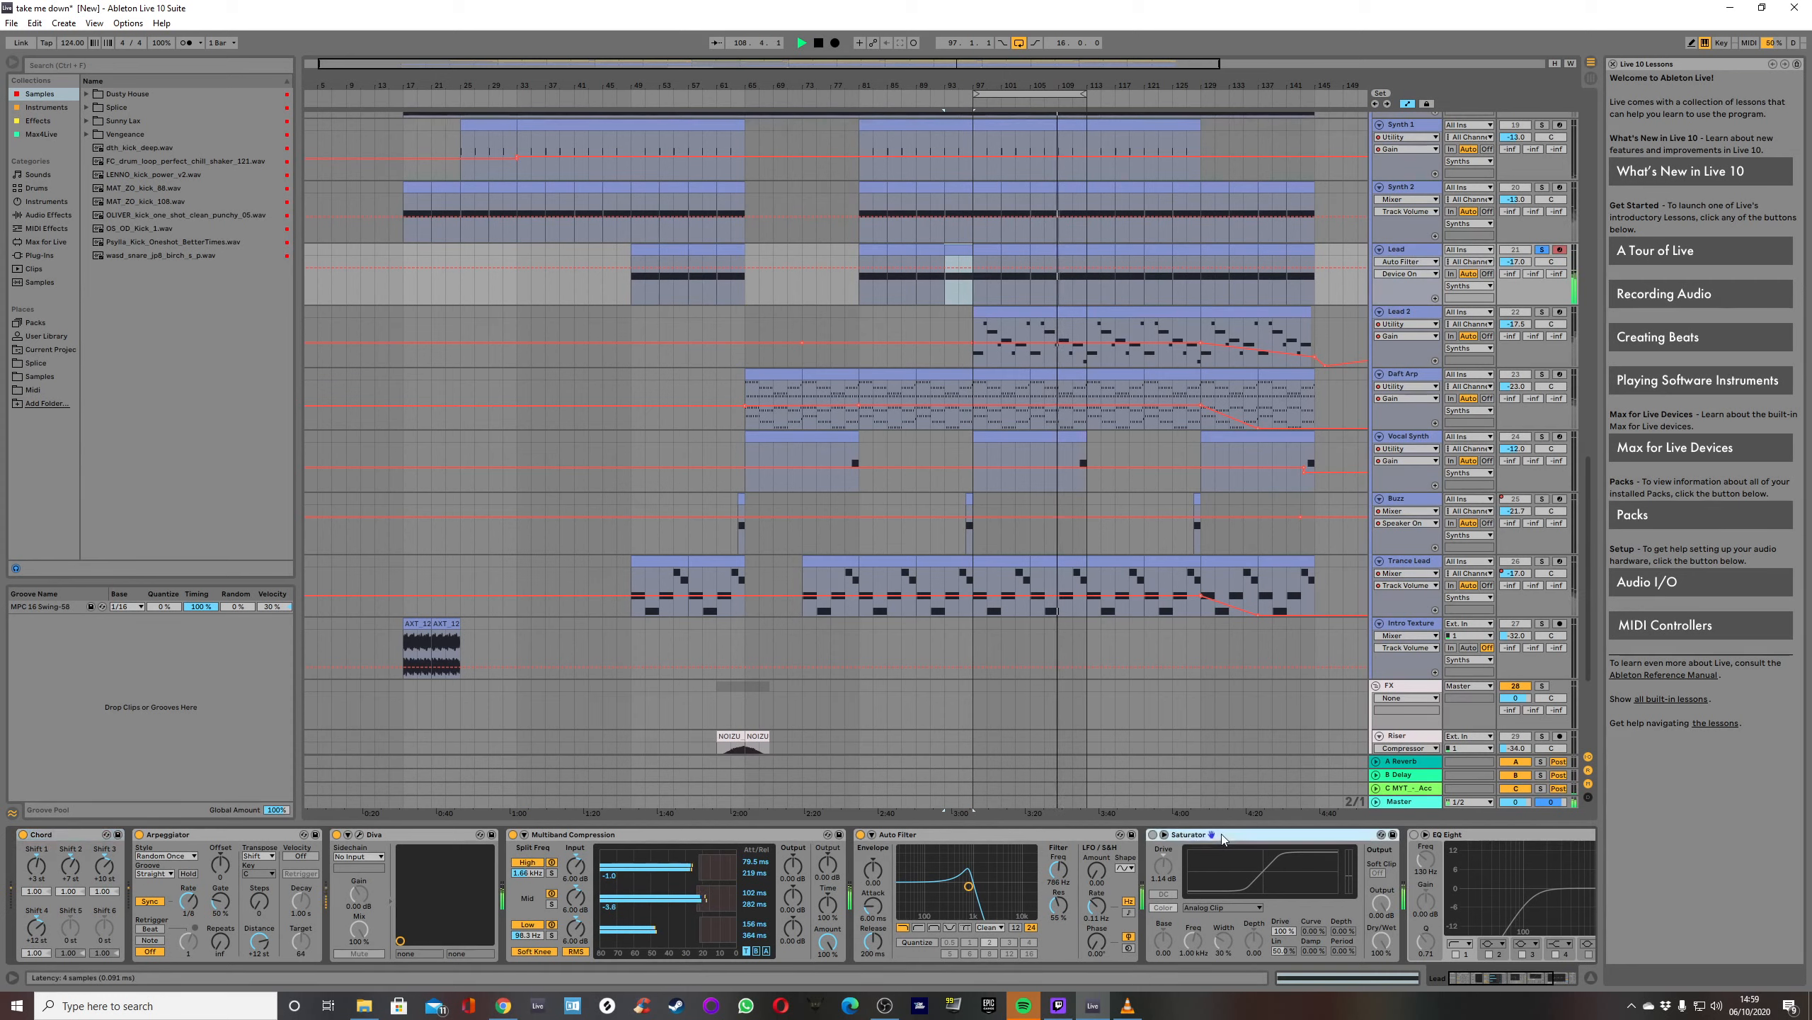
left_click(1153, 834)
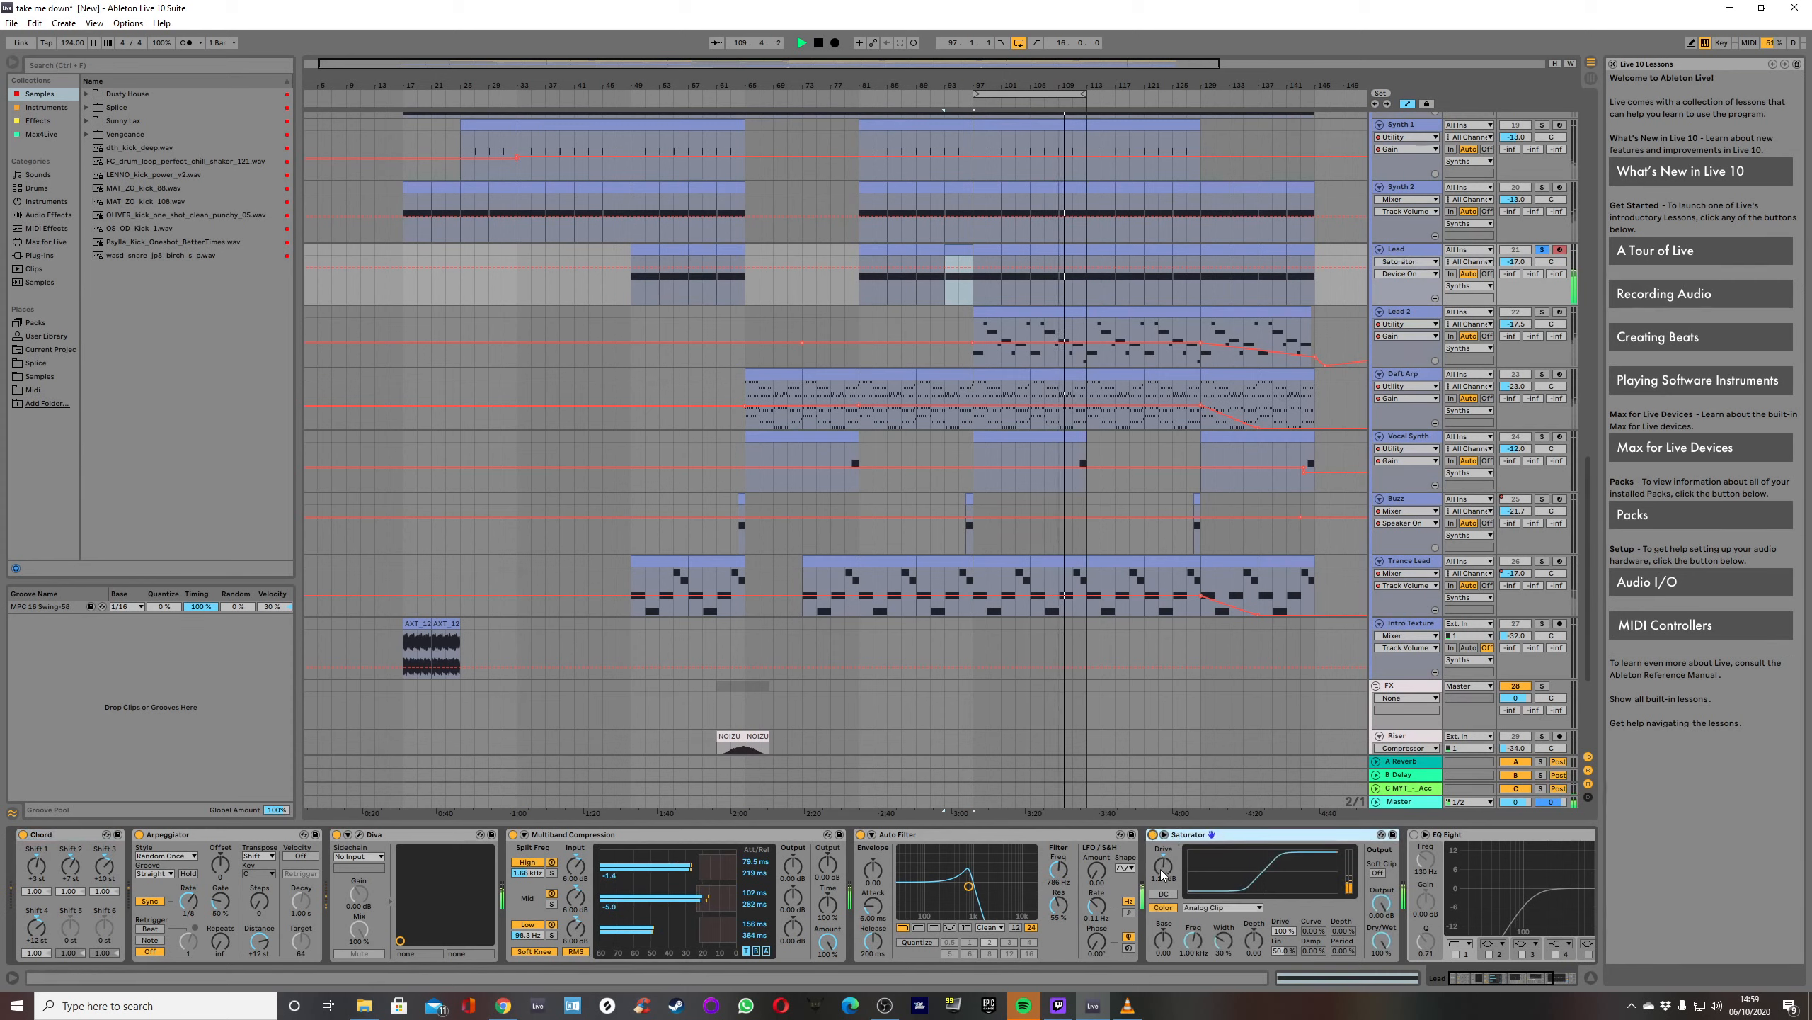
left_click(1415, 835)
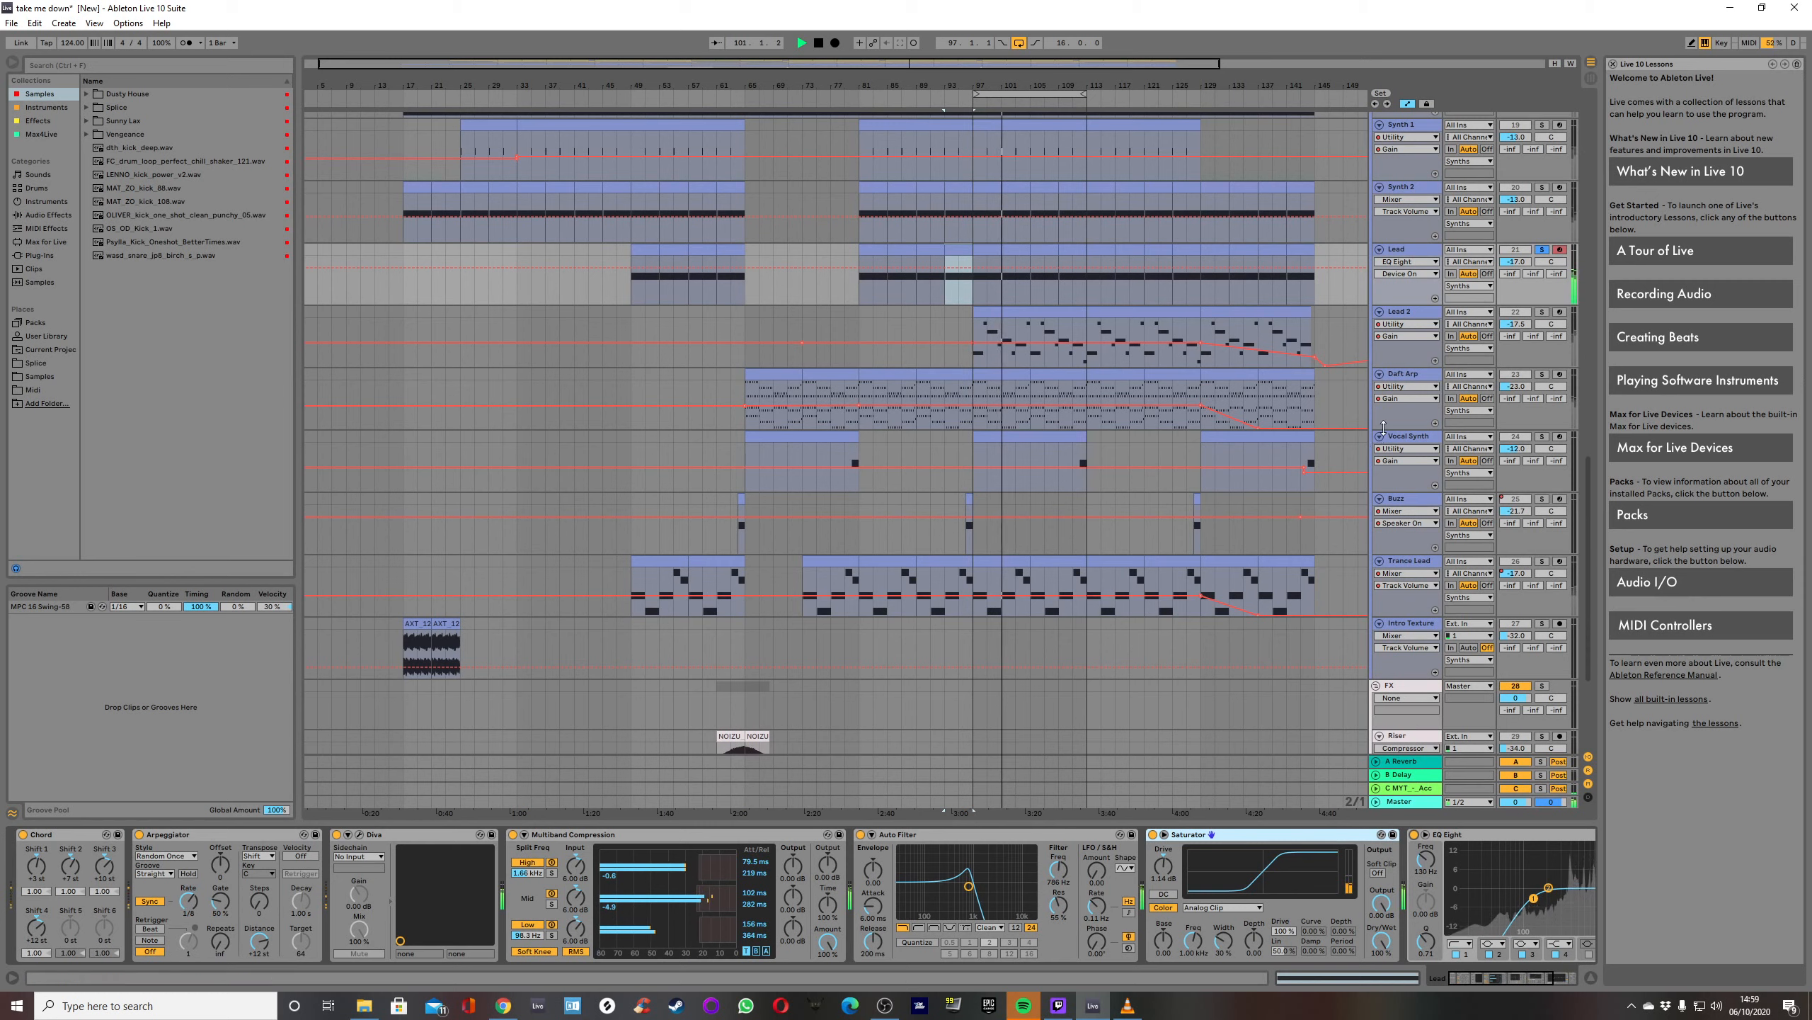
Switch the solo from Lead to Synth 2, display its device chain and play it from bar 93.
key("space")
left_click(1542, 187)
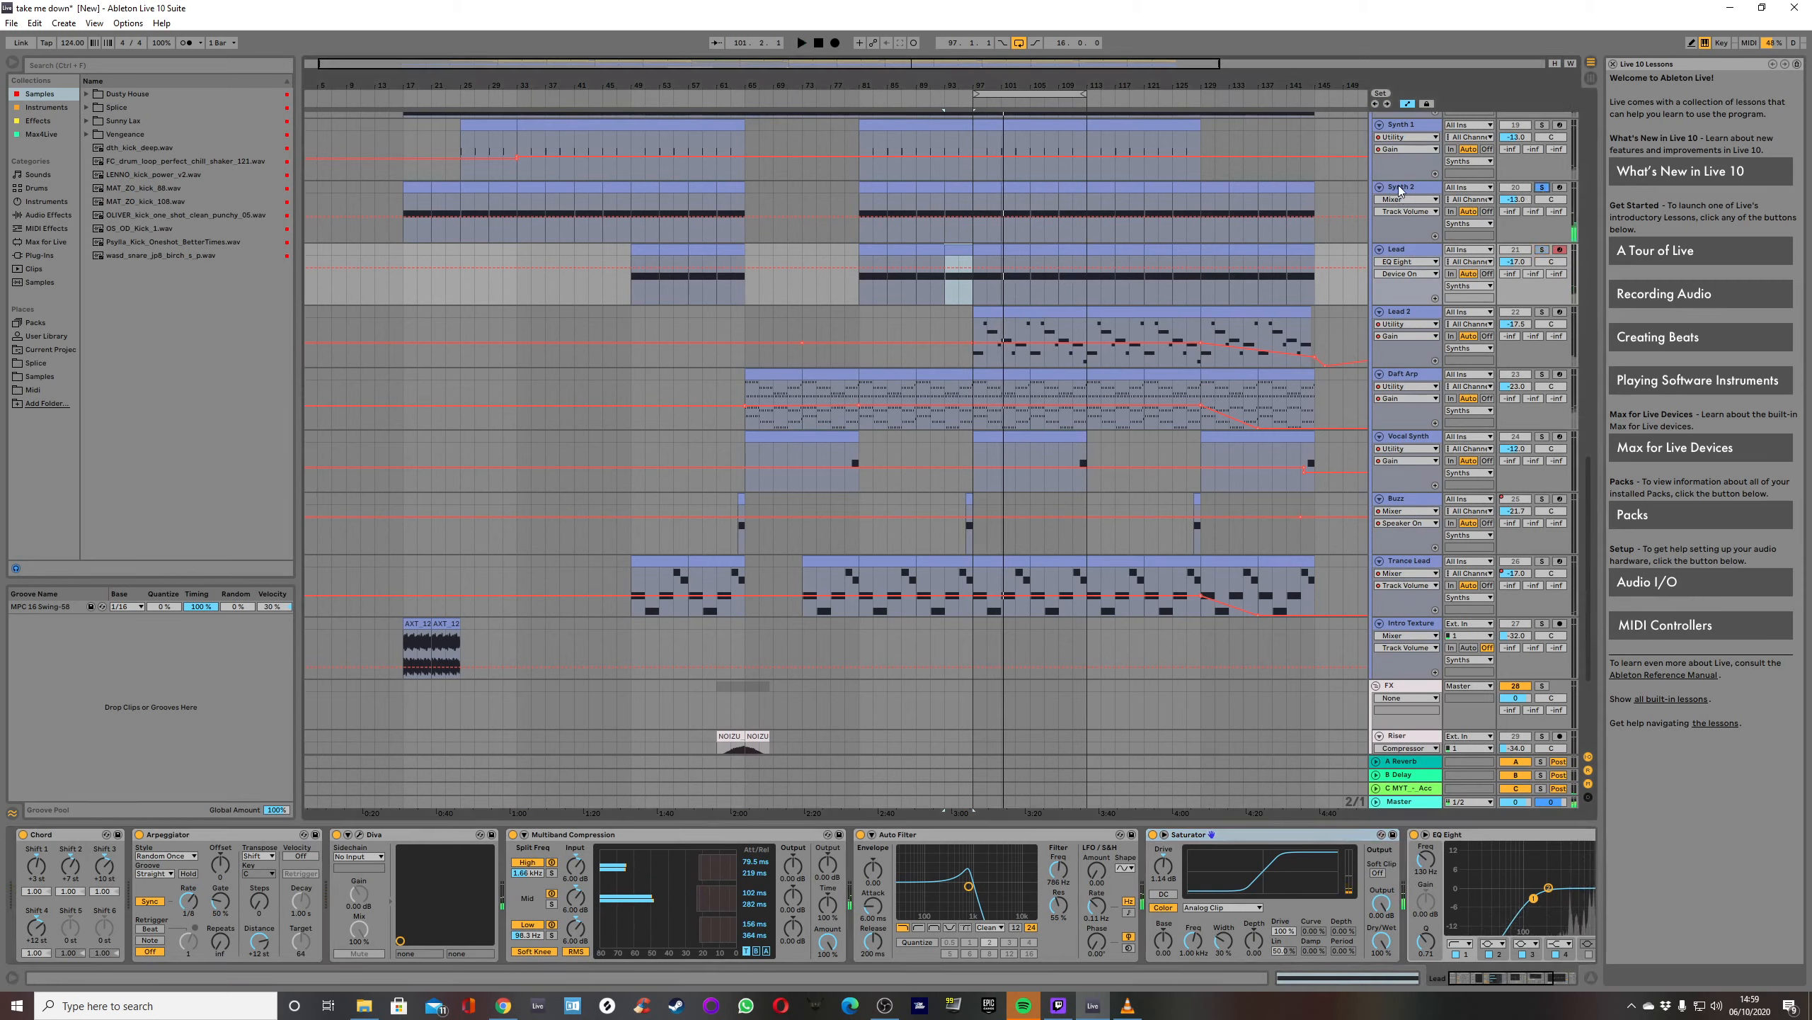
left_click(1400, 189)
key("space")
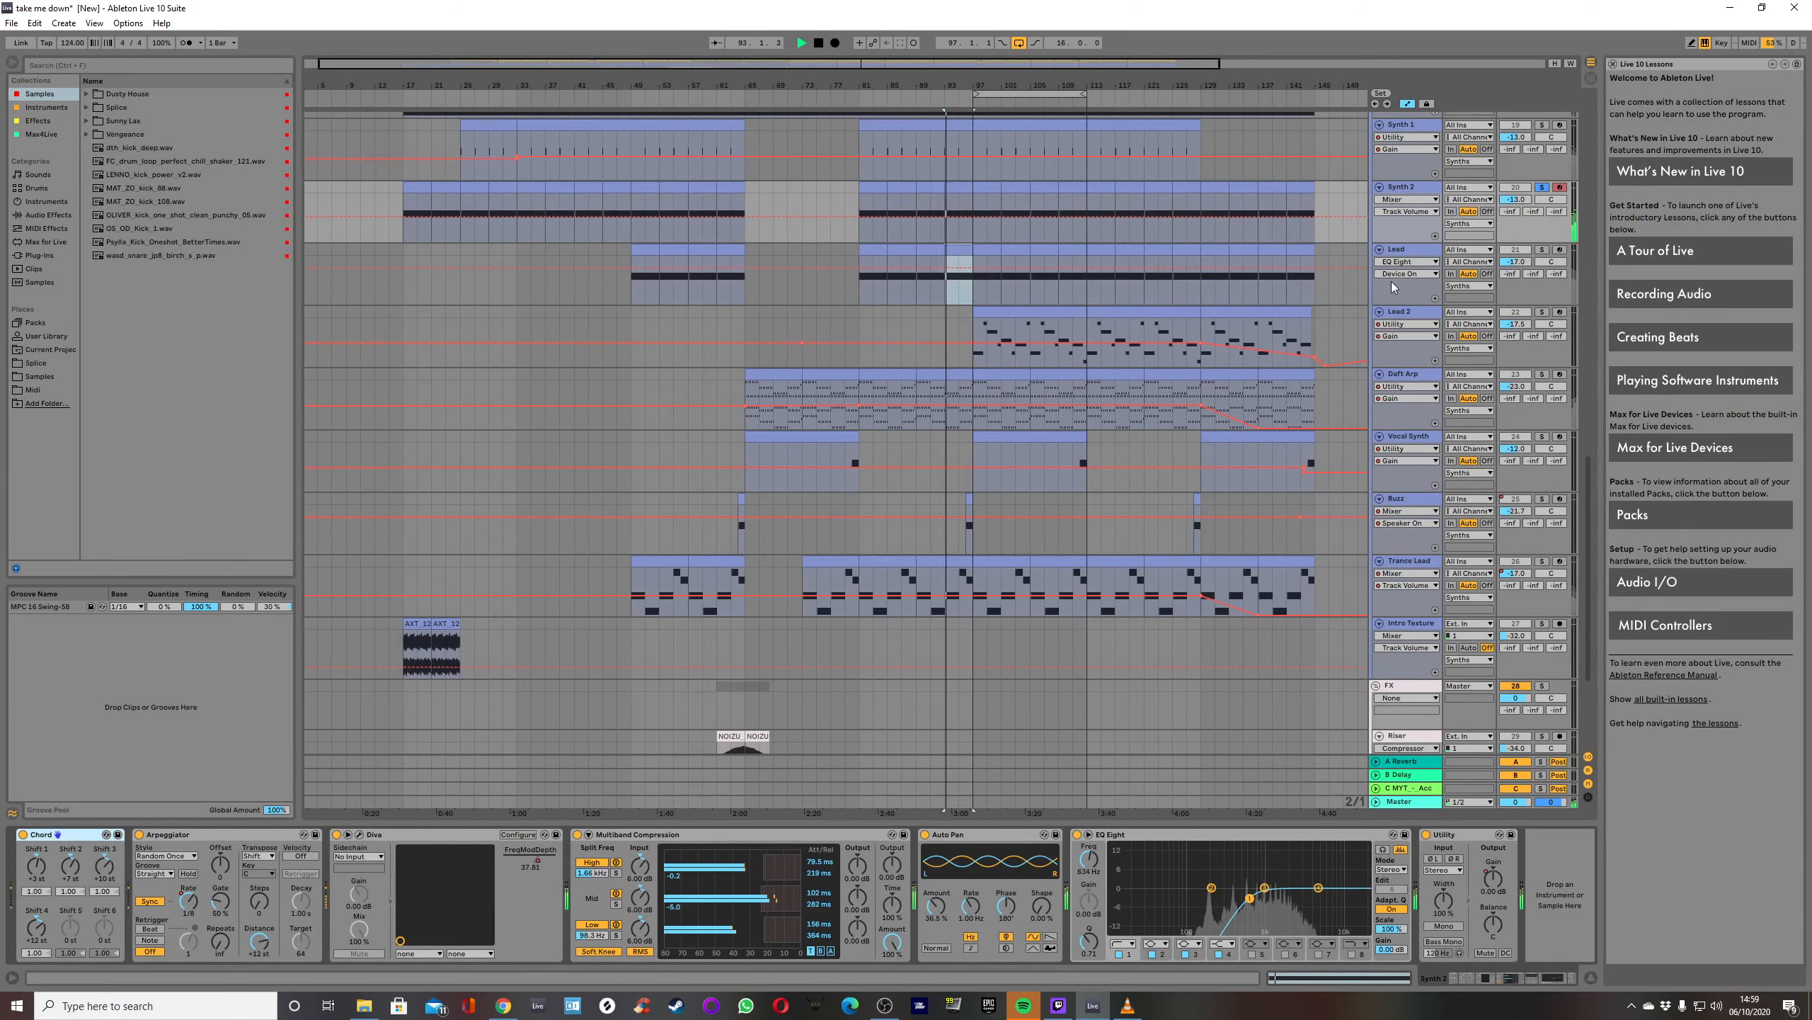
Show Synth 2's automation for the Diva modulation depth, the Arpeggiator synced rate and the Utility gain in turn.
left_click(1428, 199)
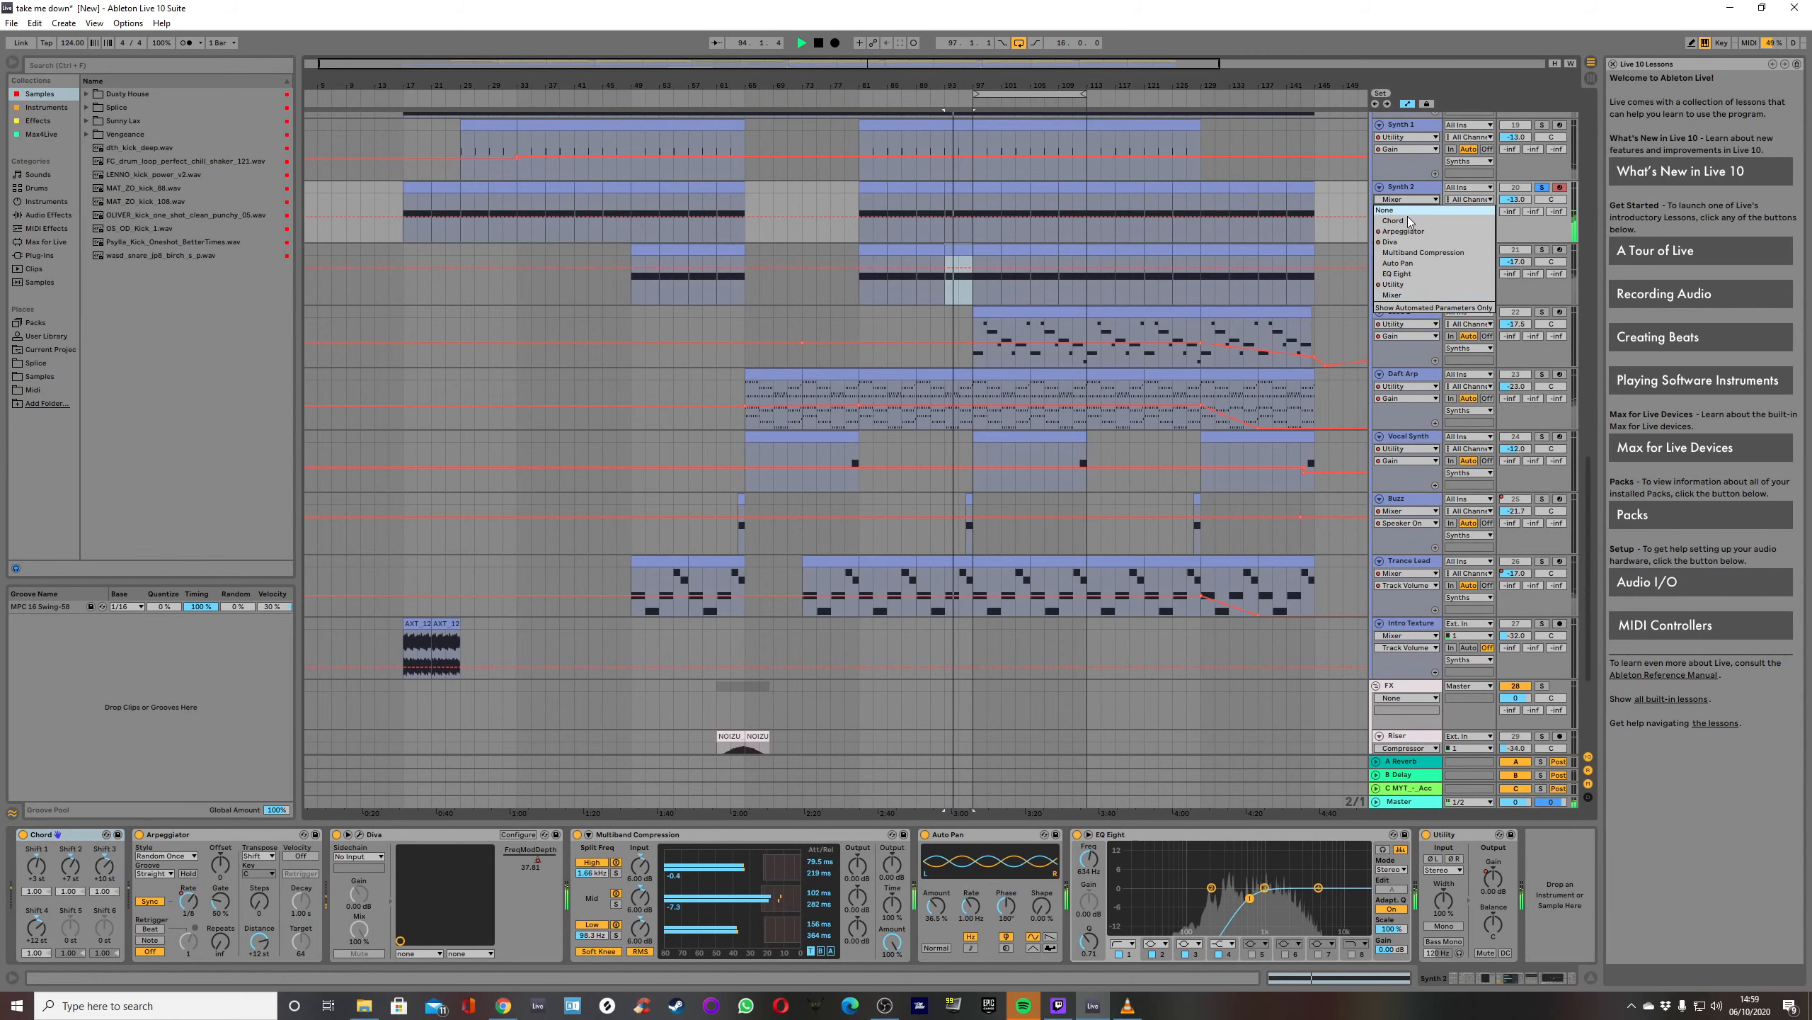
left_click(1410, 244)
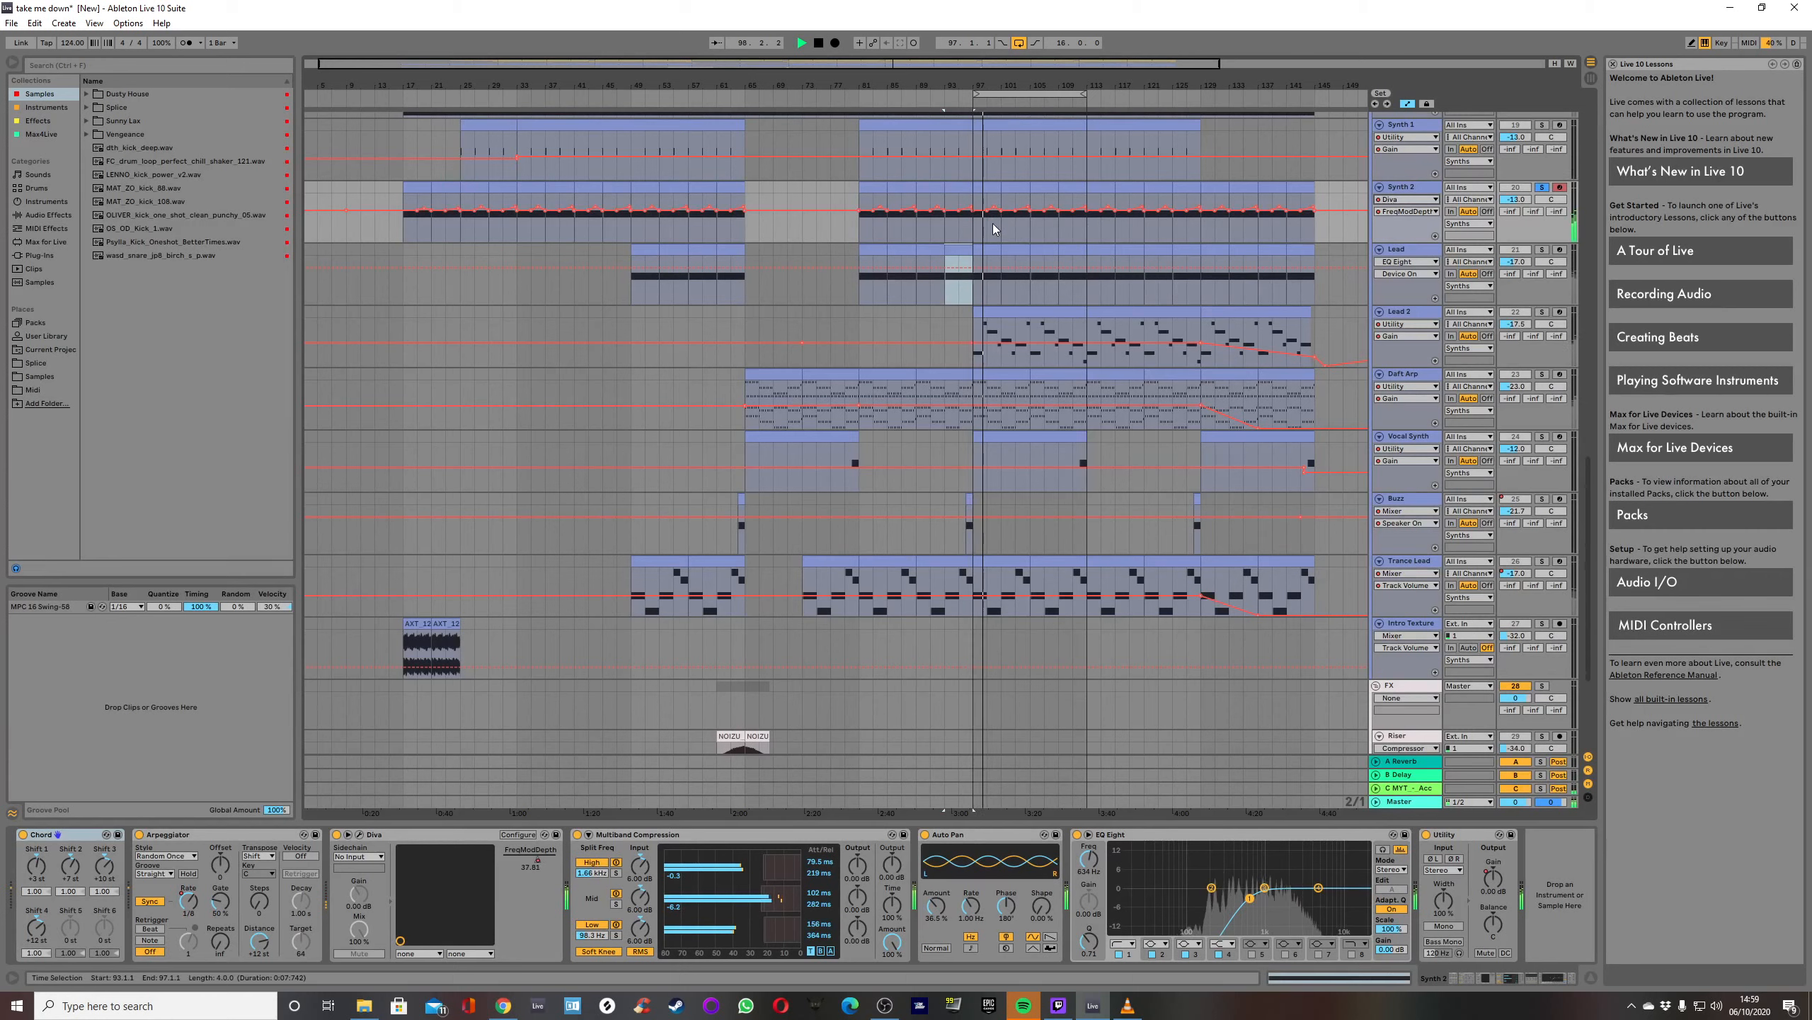
mouse_move(992, 209)
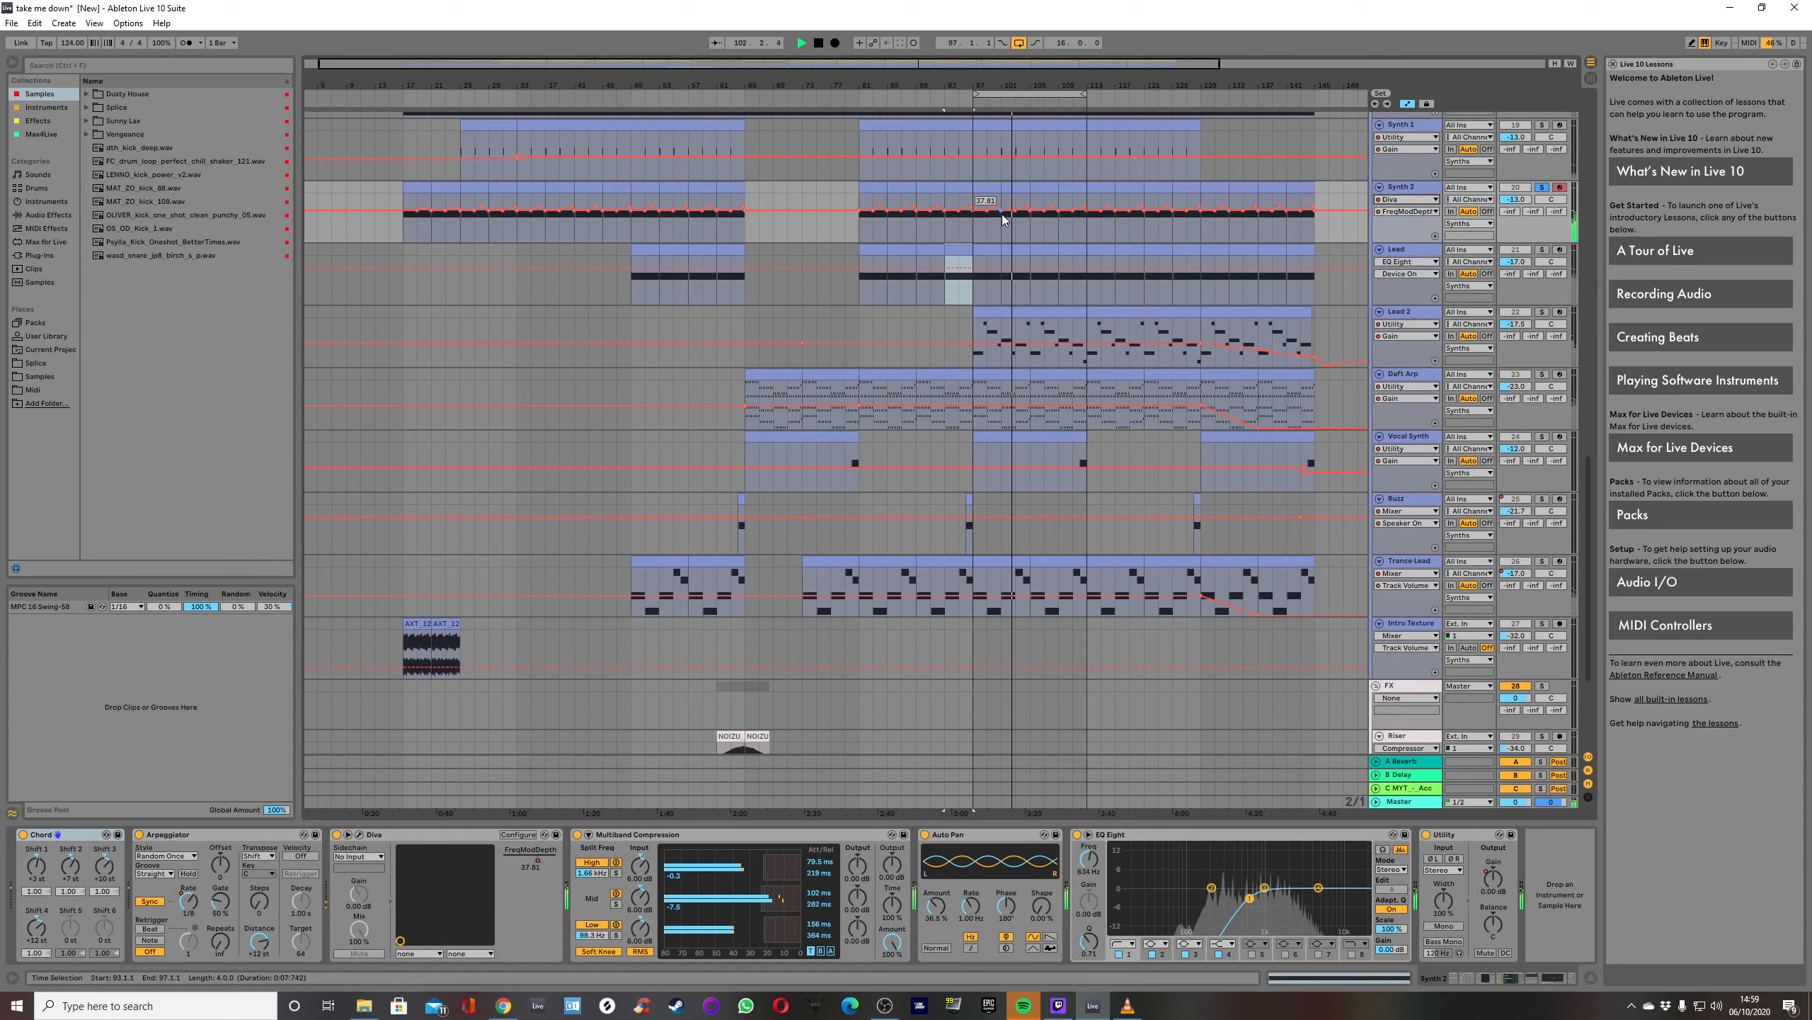
left_click(1404, 200)
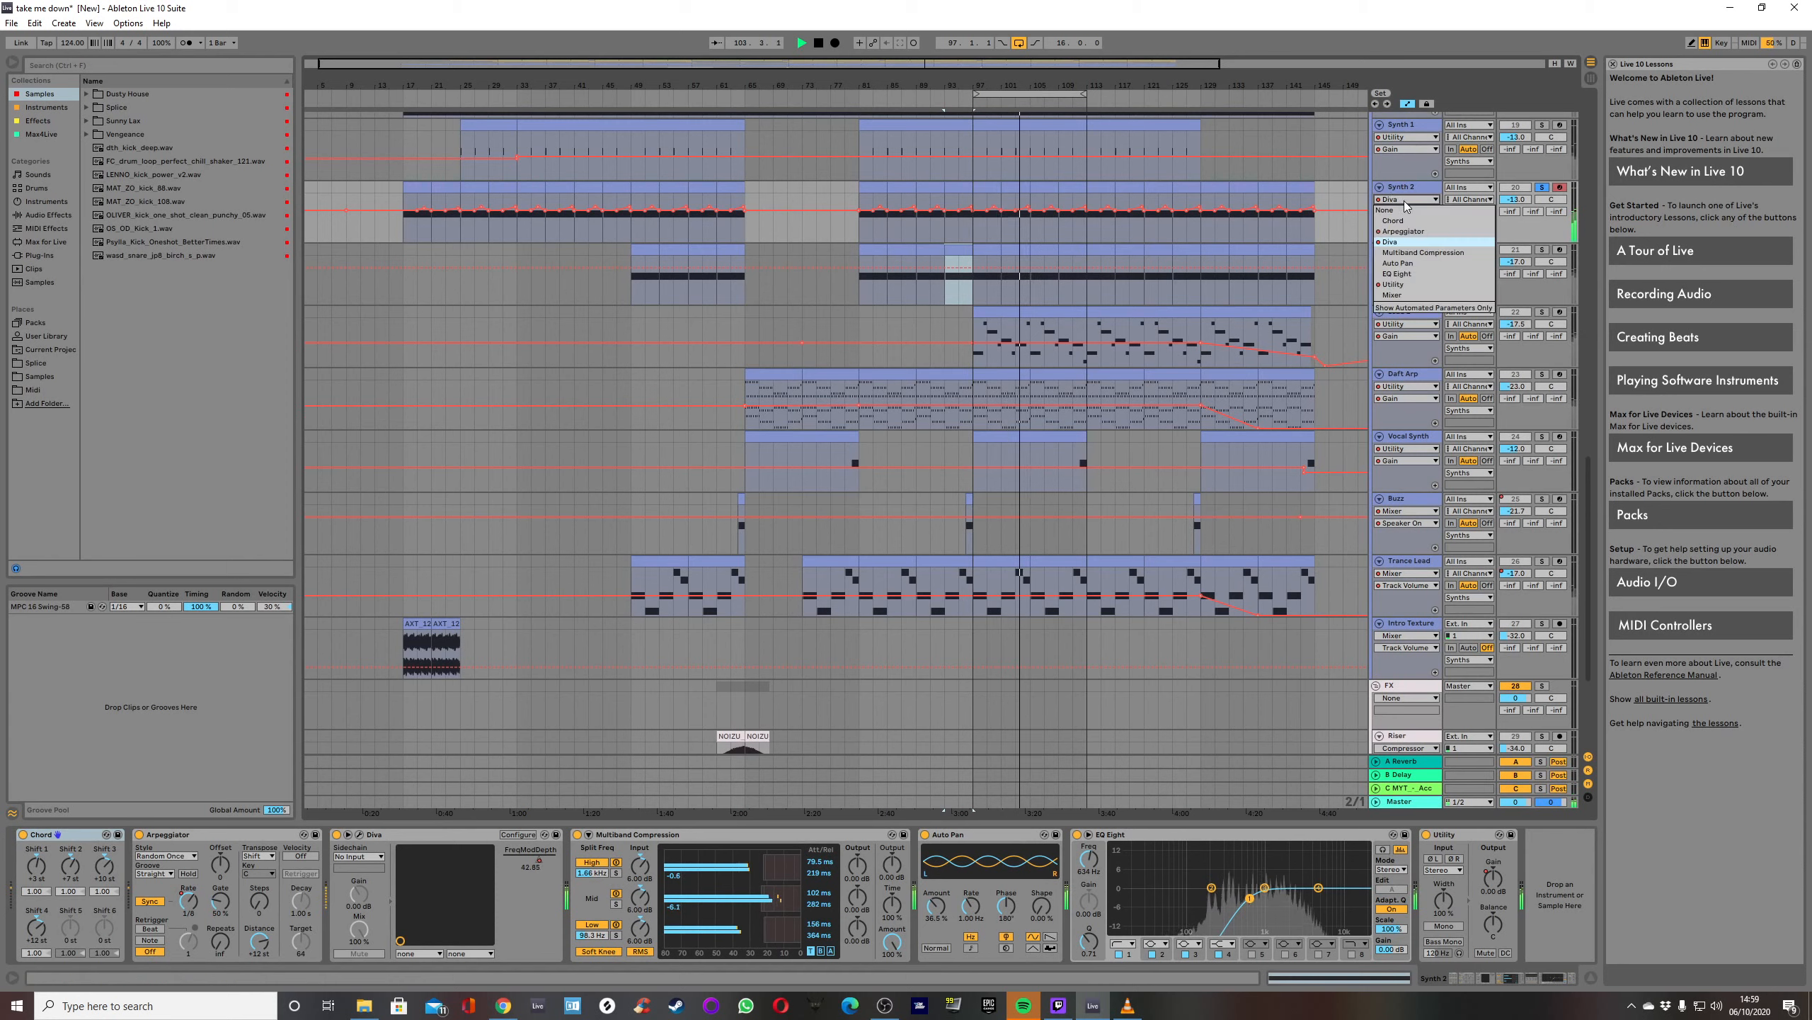
left_click(1411, 231)
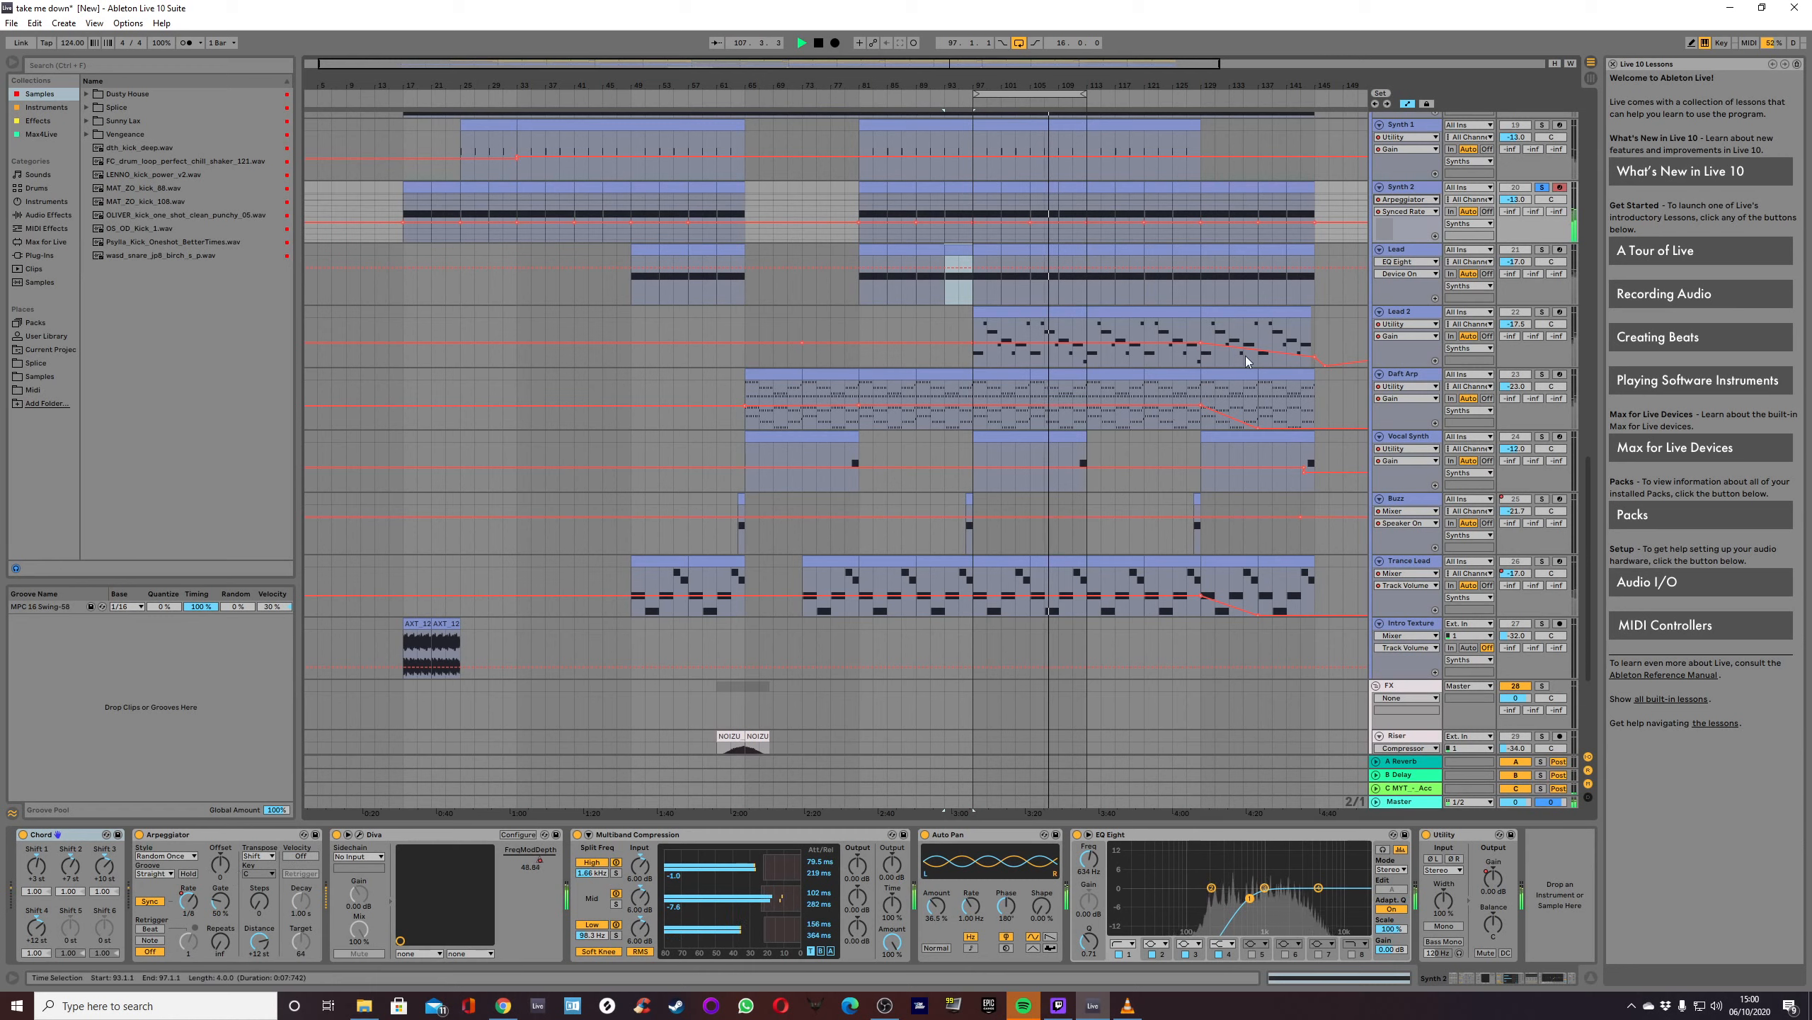
left_click(1404, 200)
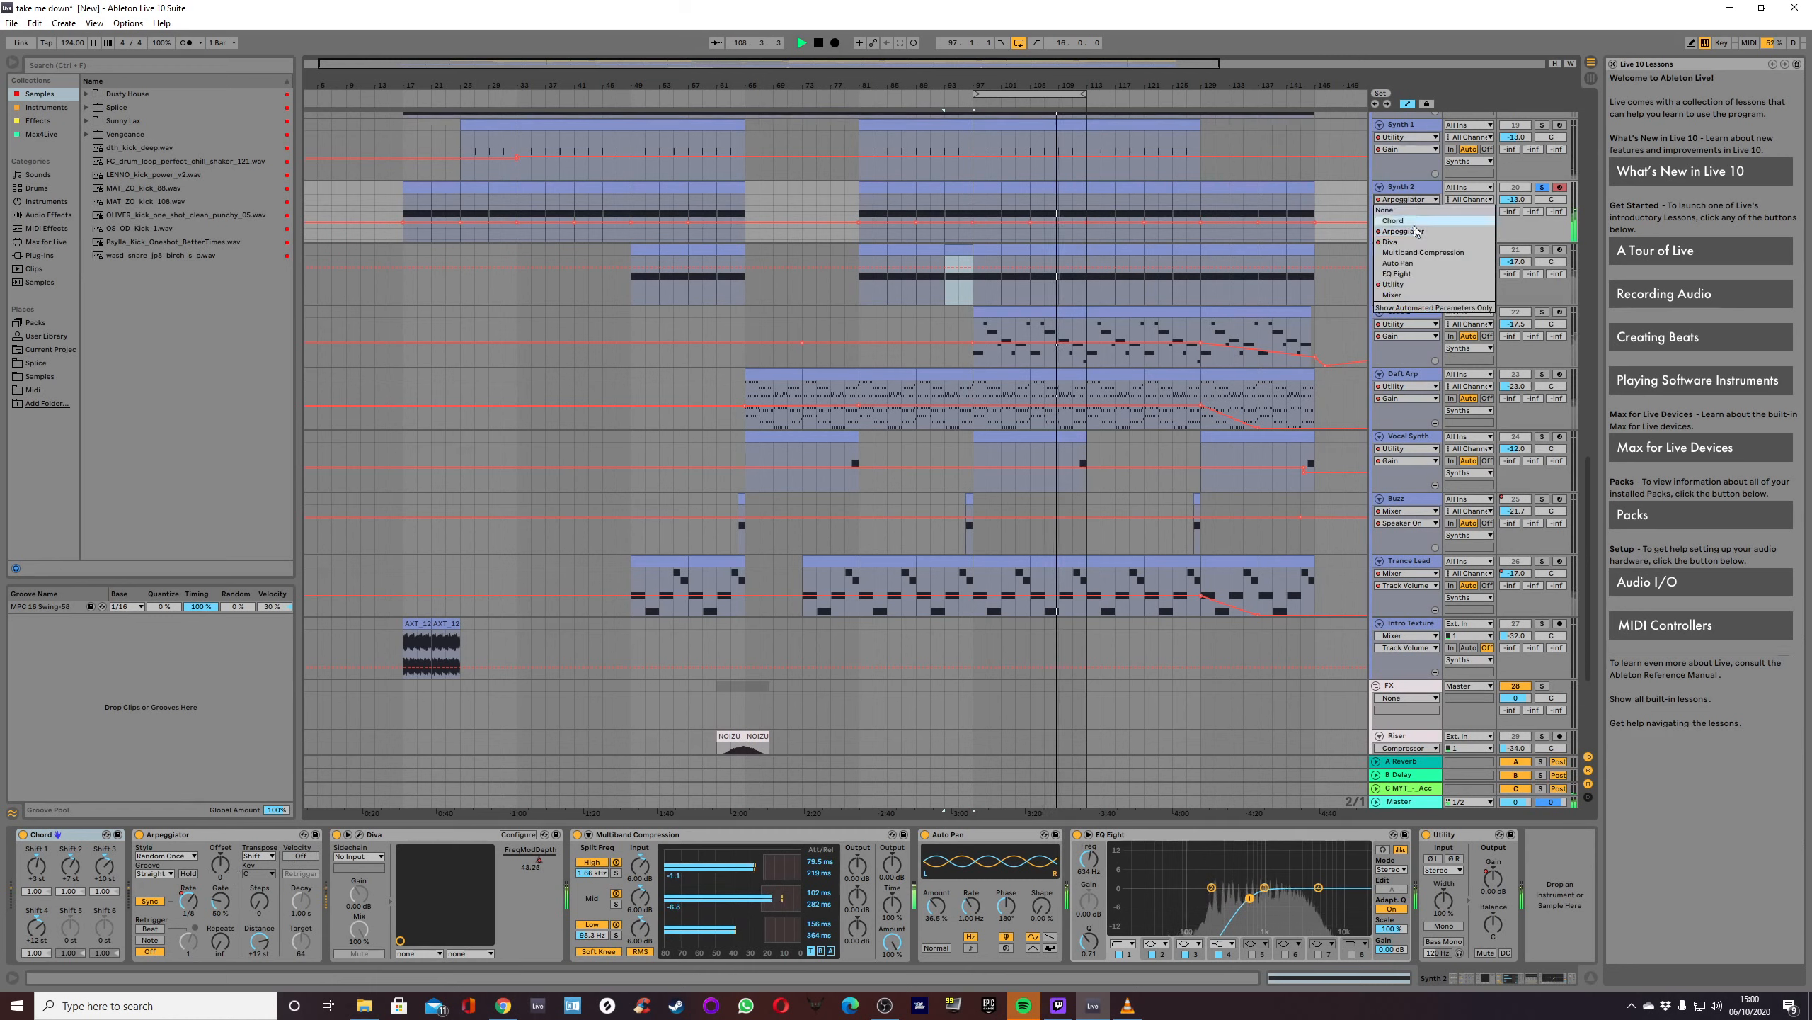
left_click(1407, 282)
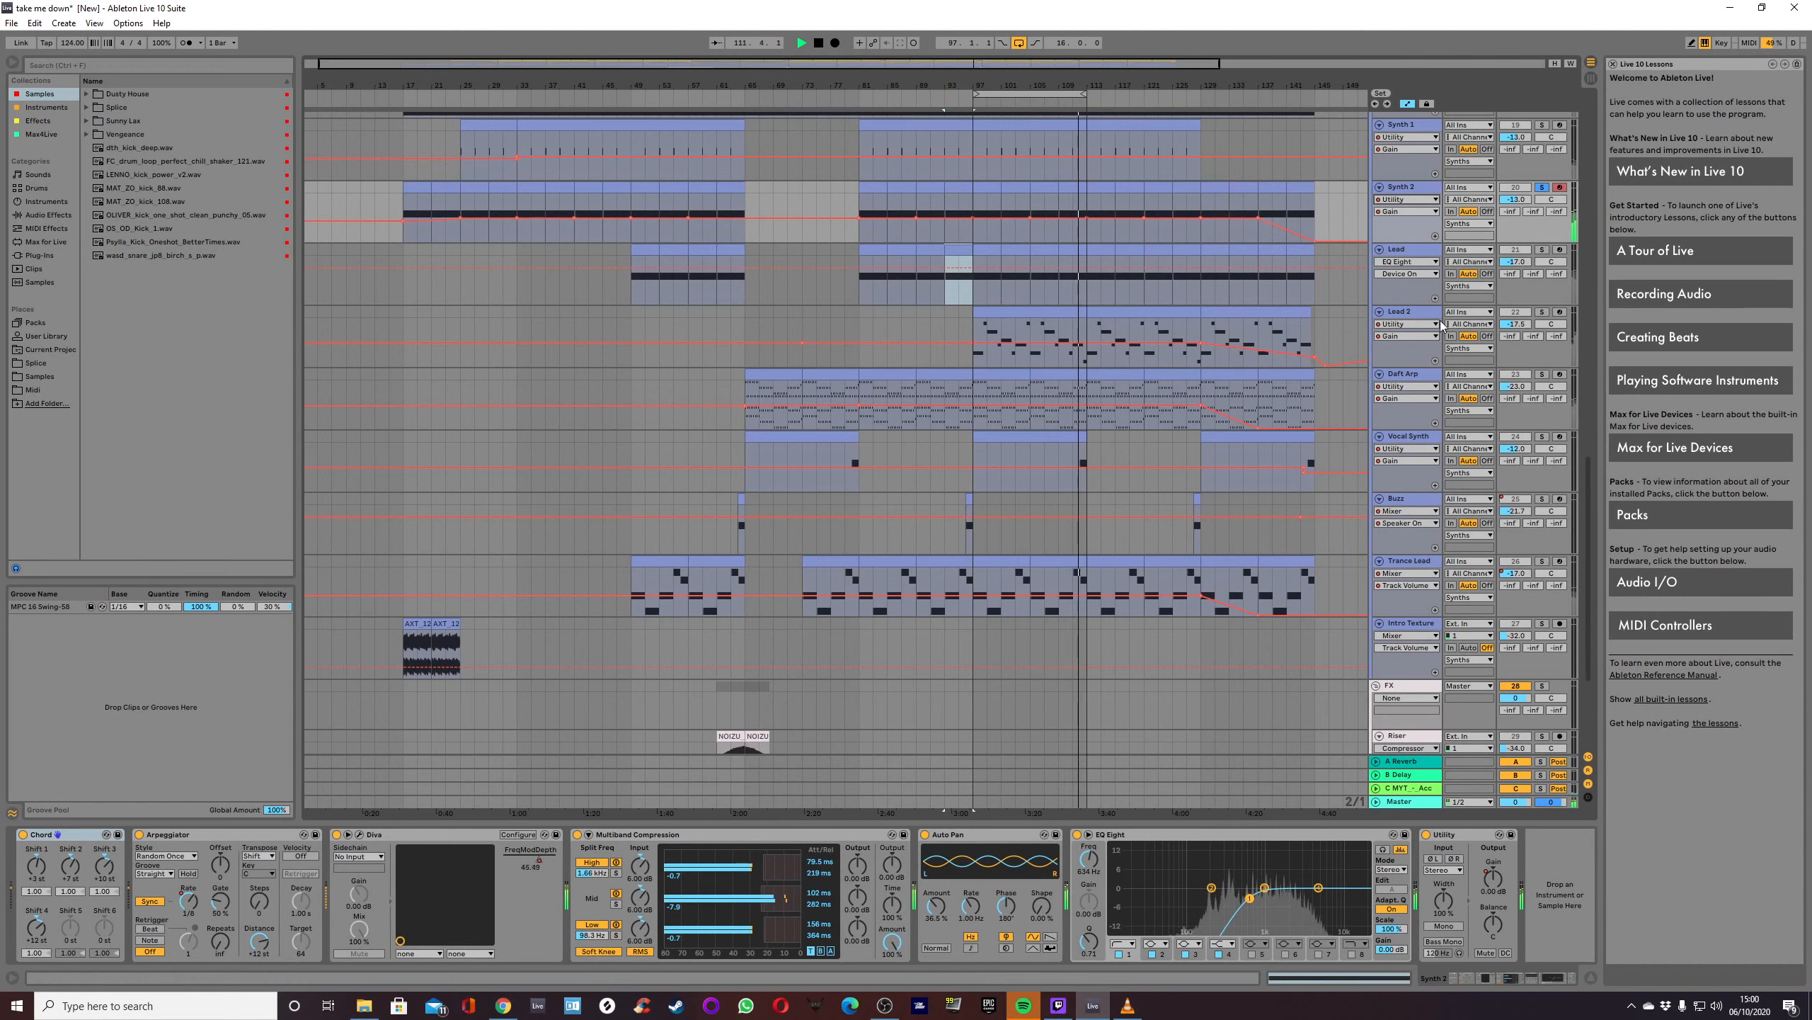
Solo the Lead track alongside Synth 2 to hear them together, and clear the solos.
left_click(1542, 250)
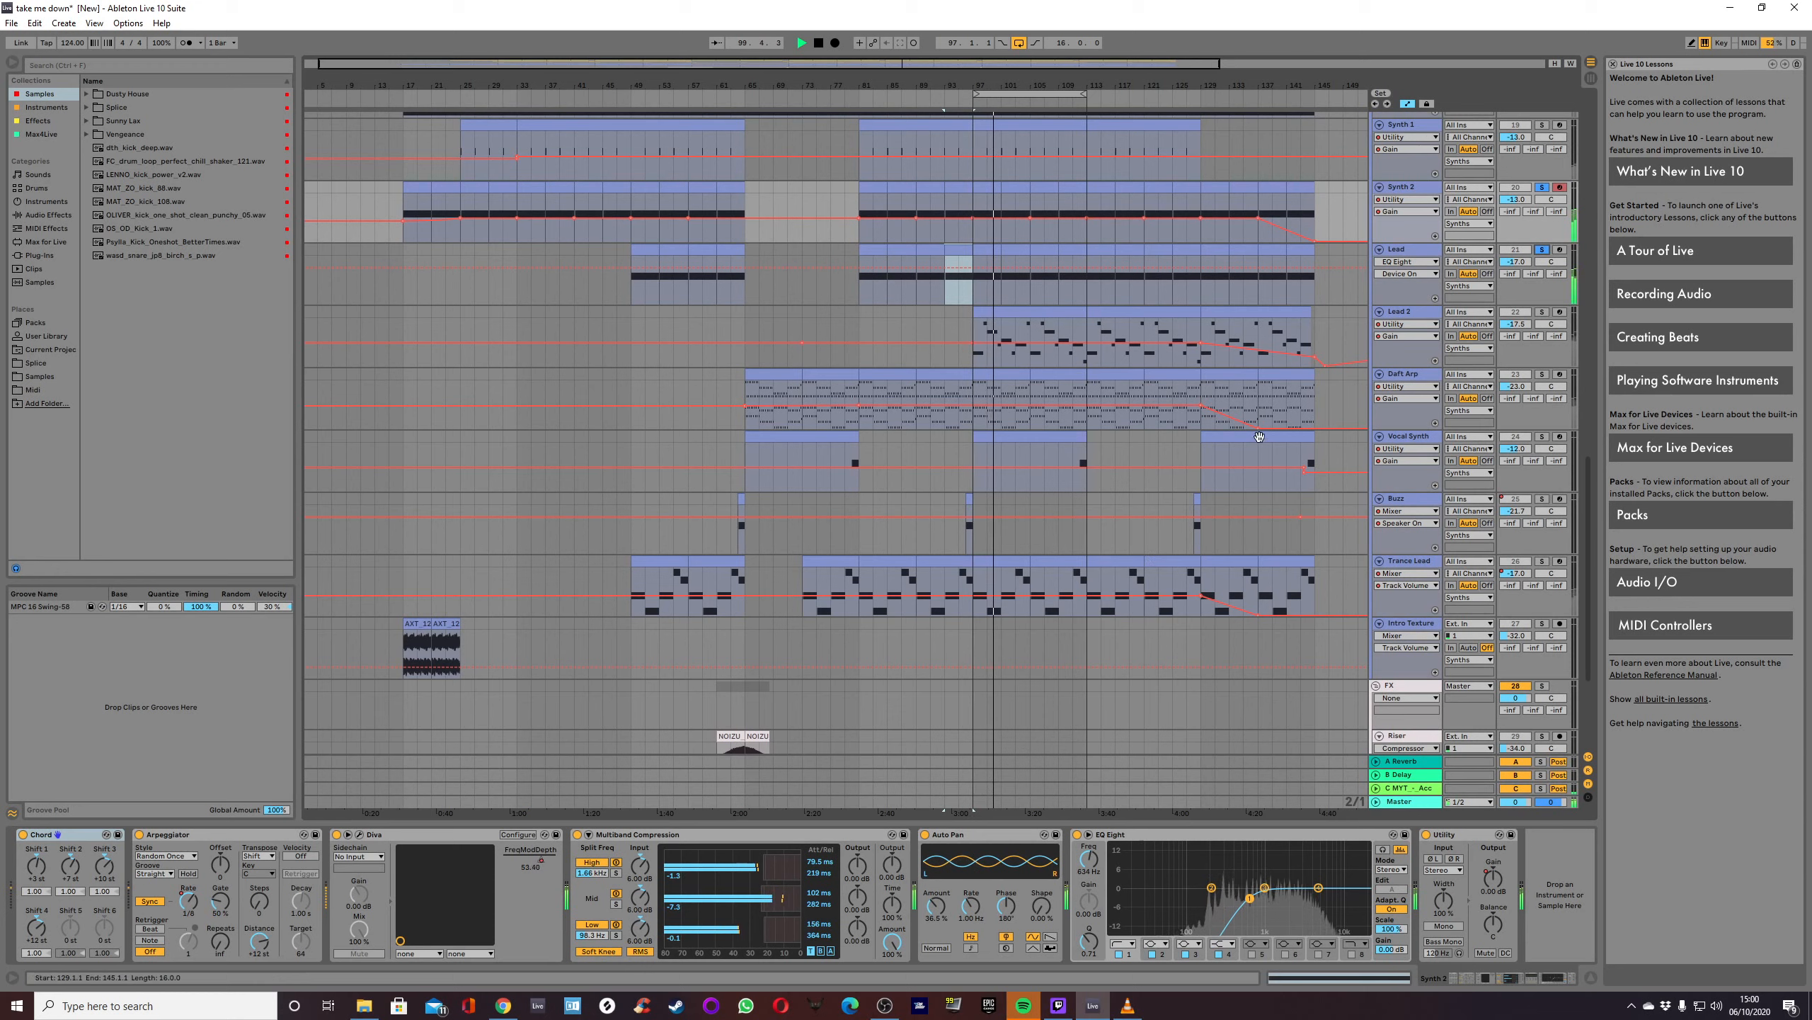
left_click(1543, 251)
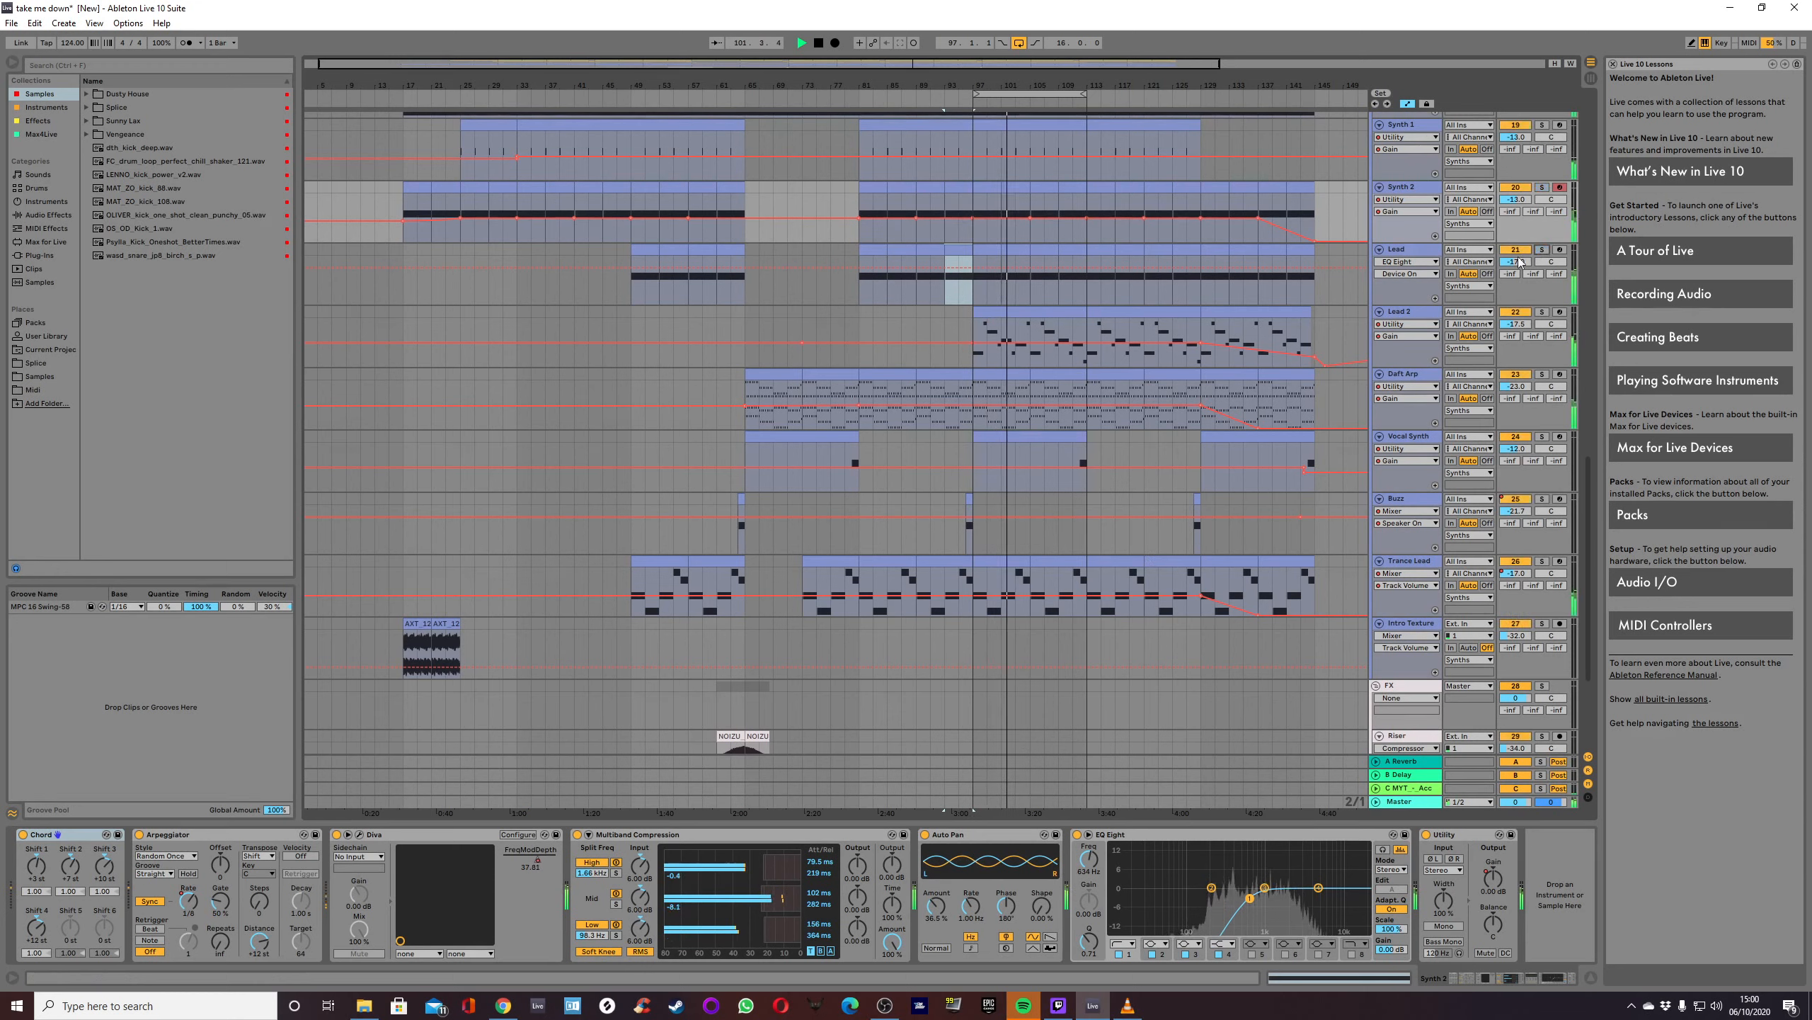
Play from bar 97 with the Lead 2 track soloed and display its device chain.
left_click(1401, 313)
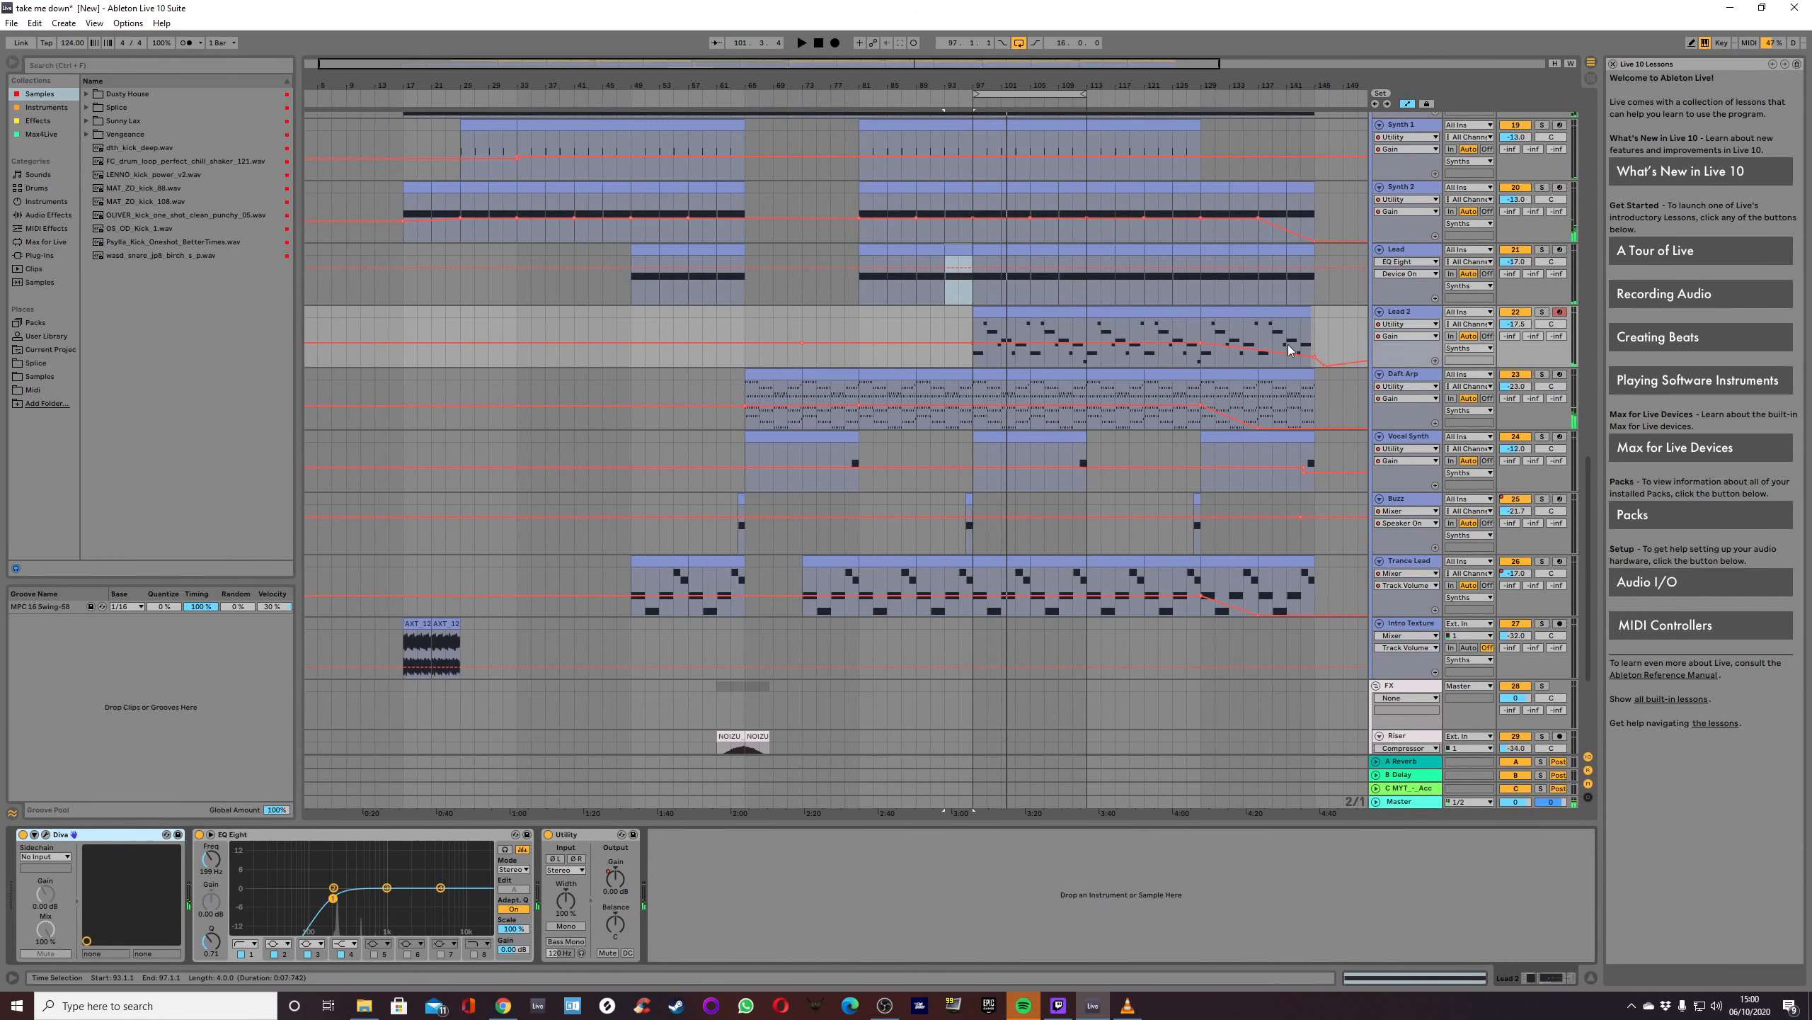
left_click(977, 499)
key("space")
left_click(1541, 313)
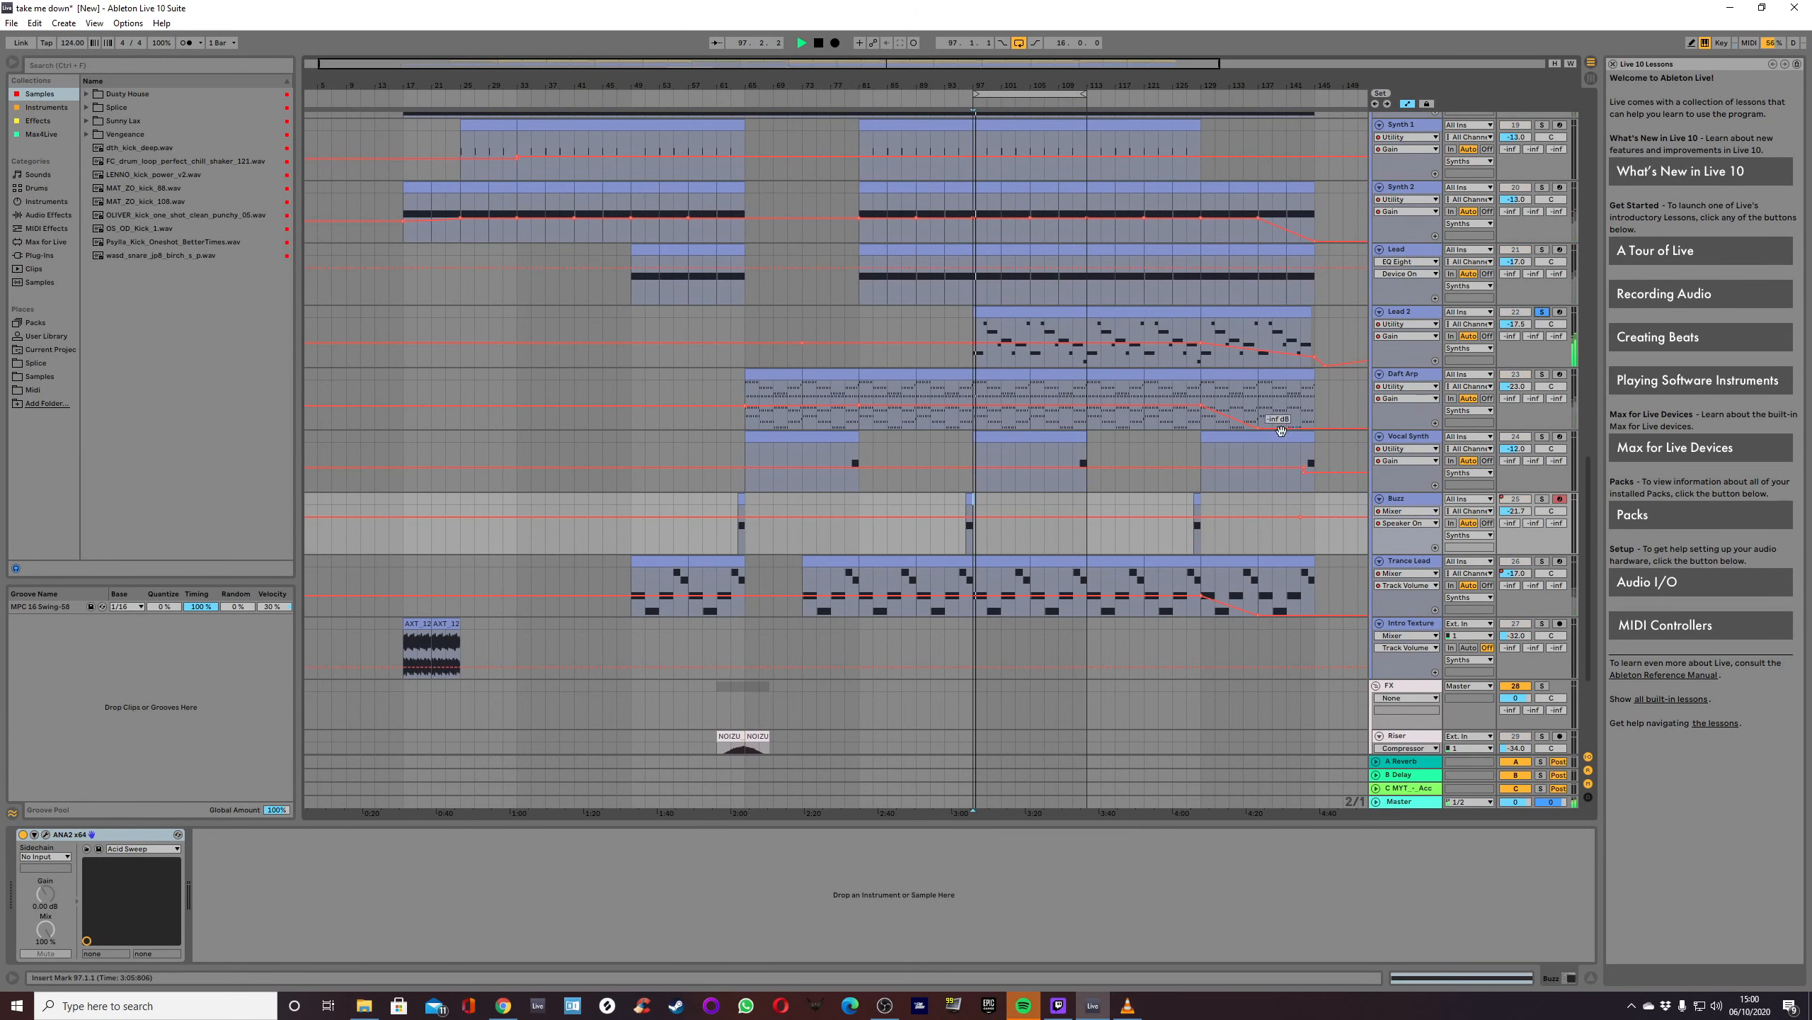
left_click(1407, 319)
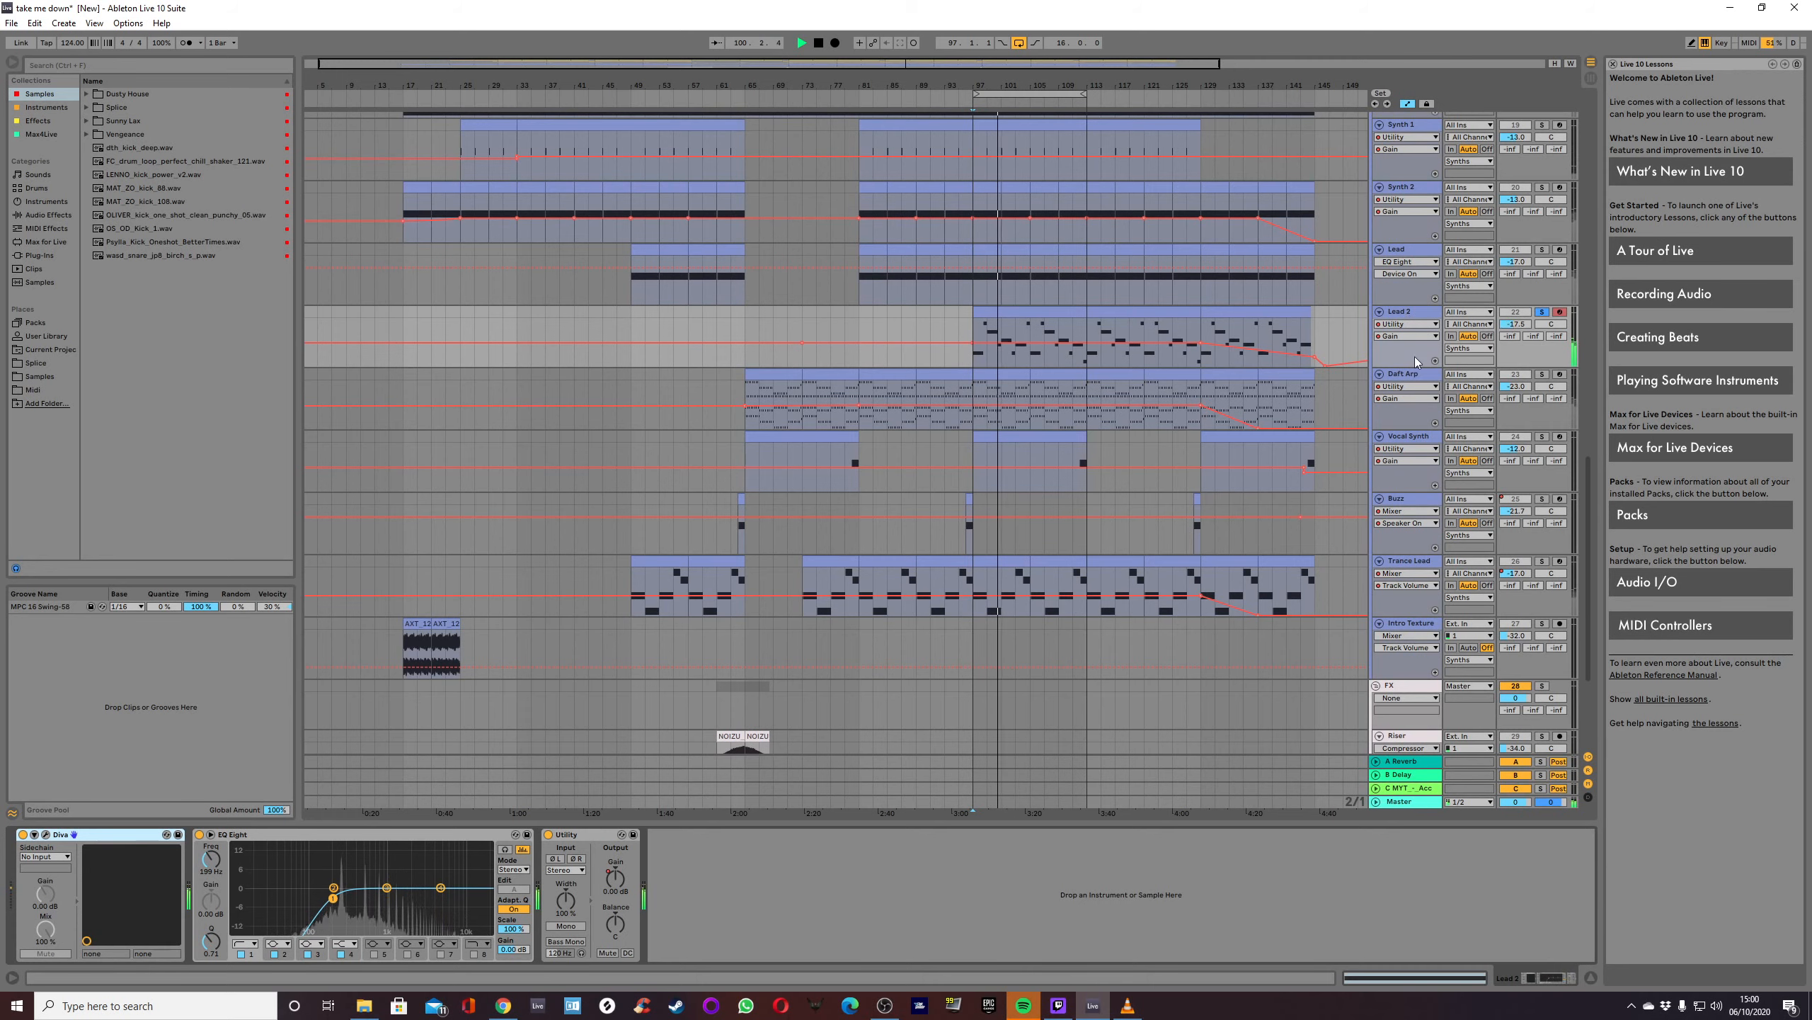
Examine the Diva synth's settings on Lead 2, close the plug-in window and unsolo the track.
left_click(46, 834)
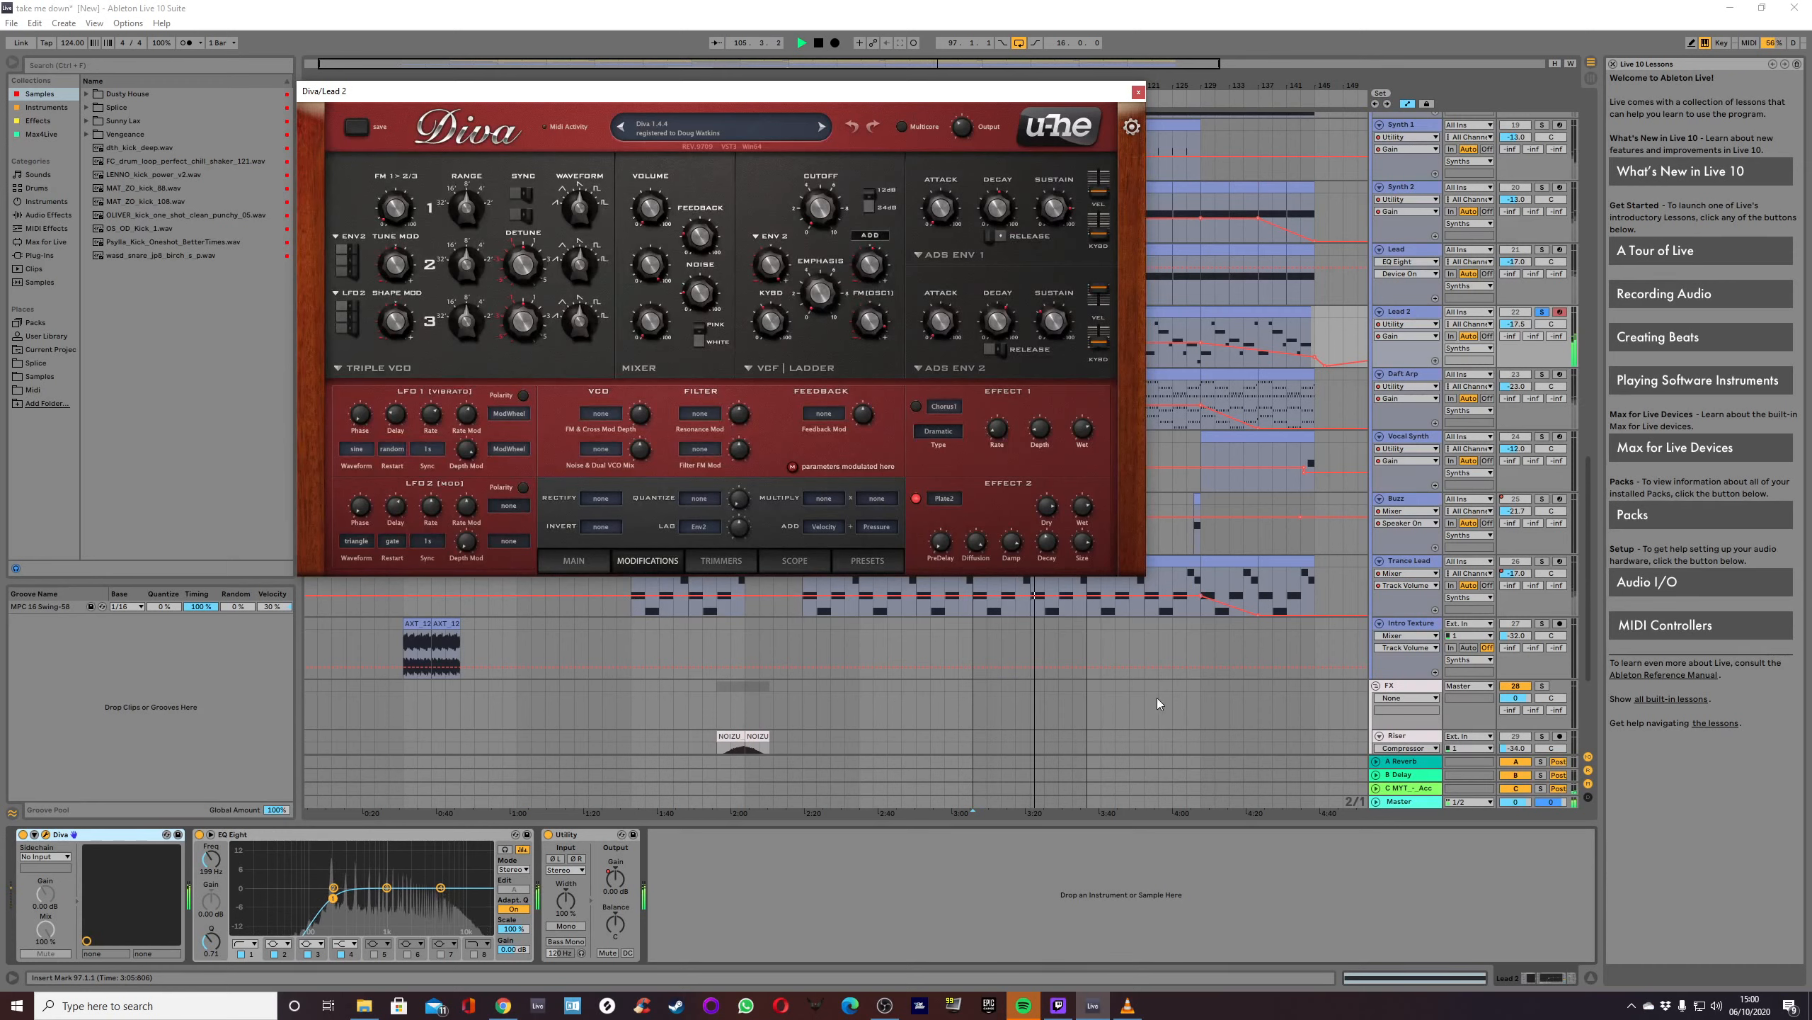
left_click(1139, 94)
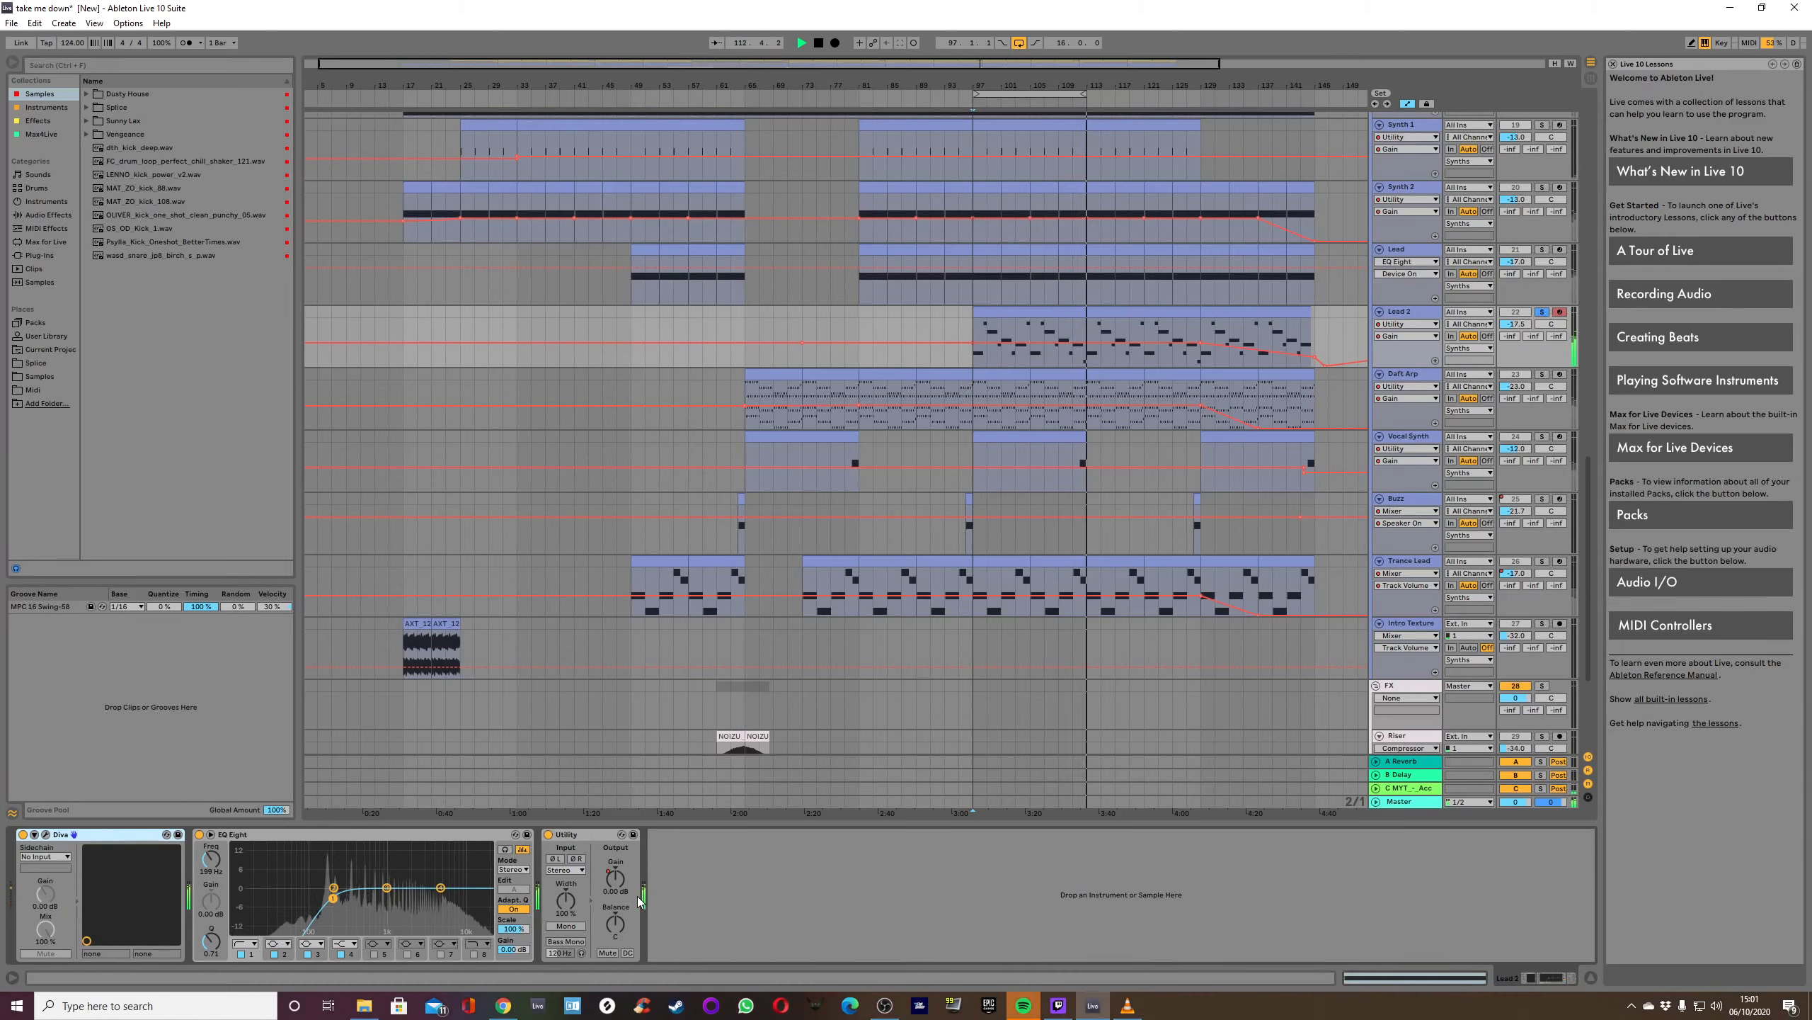
left_click(1543, 315)
Play from bar 65 with the Daft Arp track soloed and display its device chain.
left_click(1406, 373)
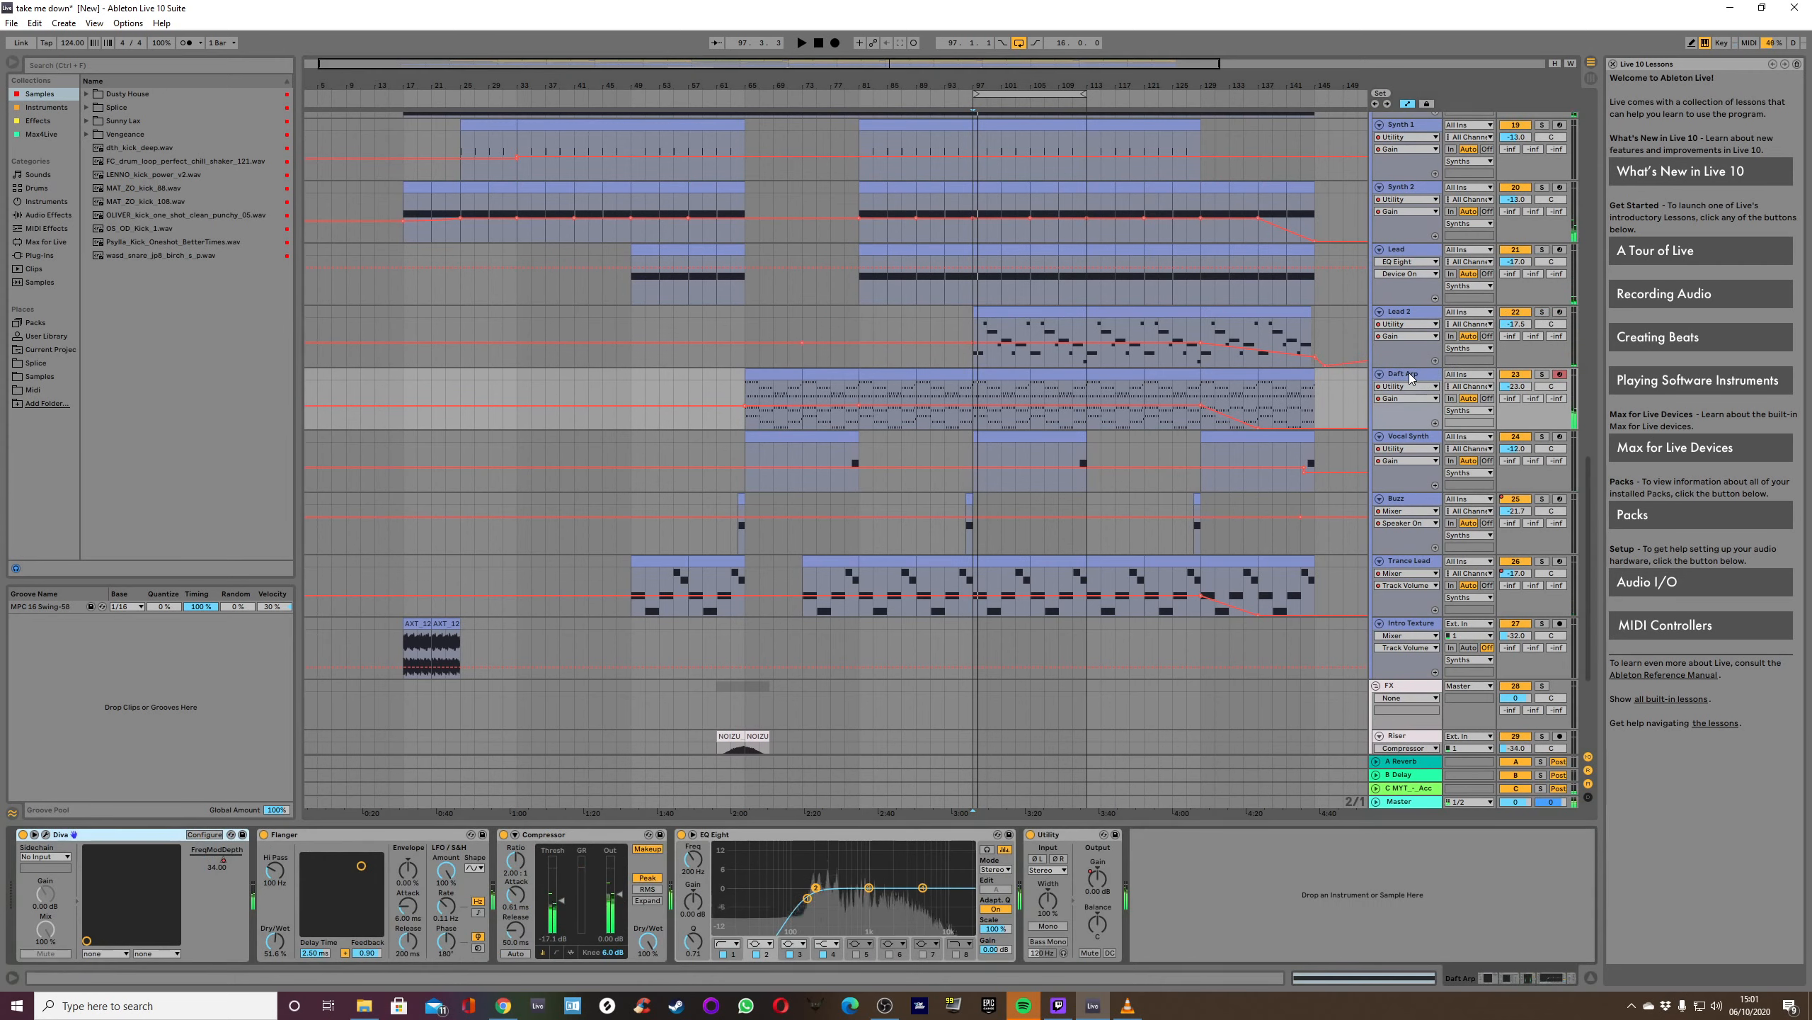
left_click(745, 324)
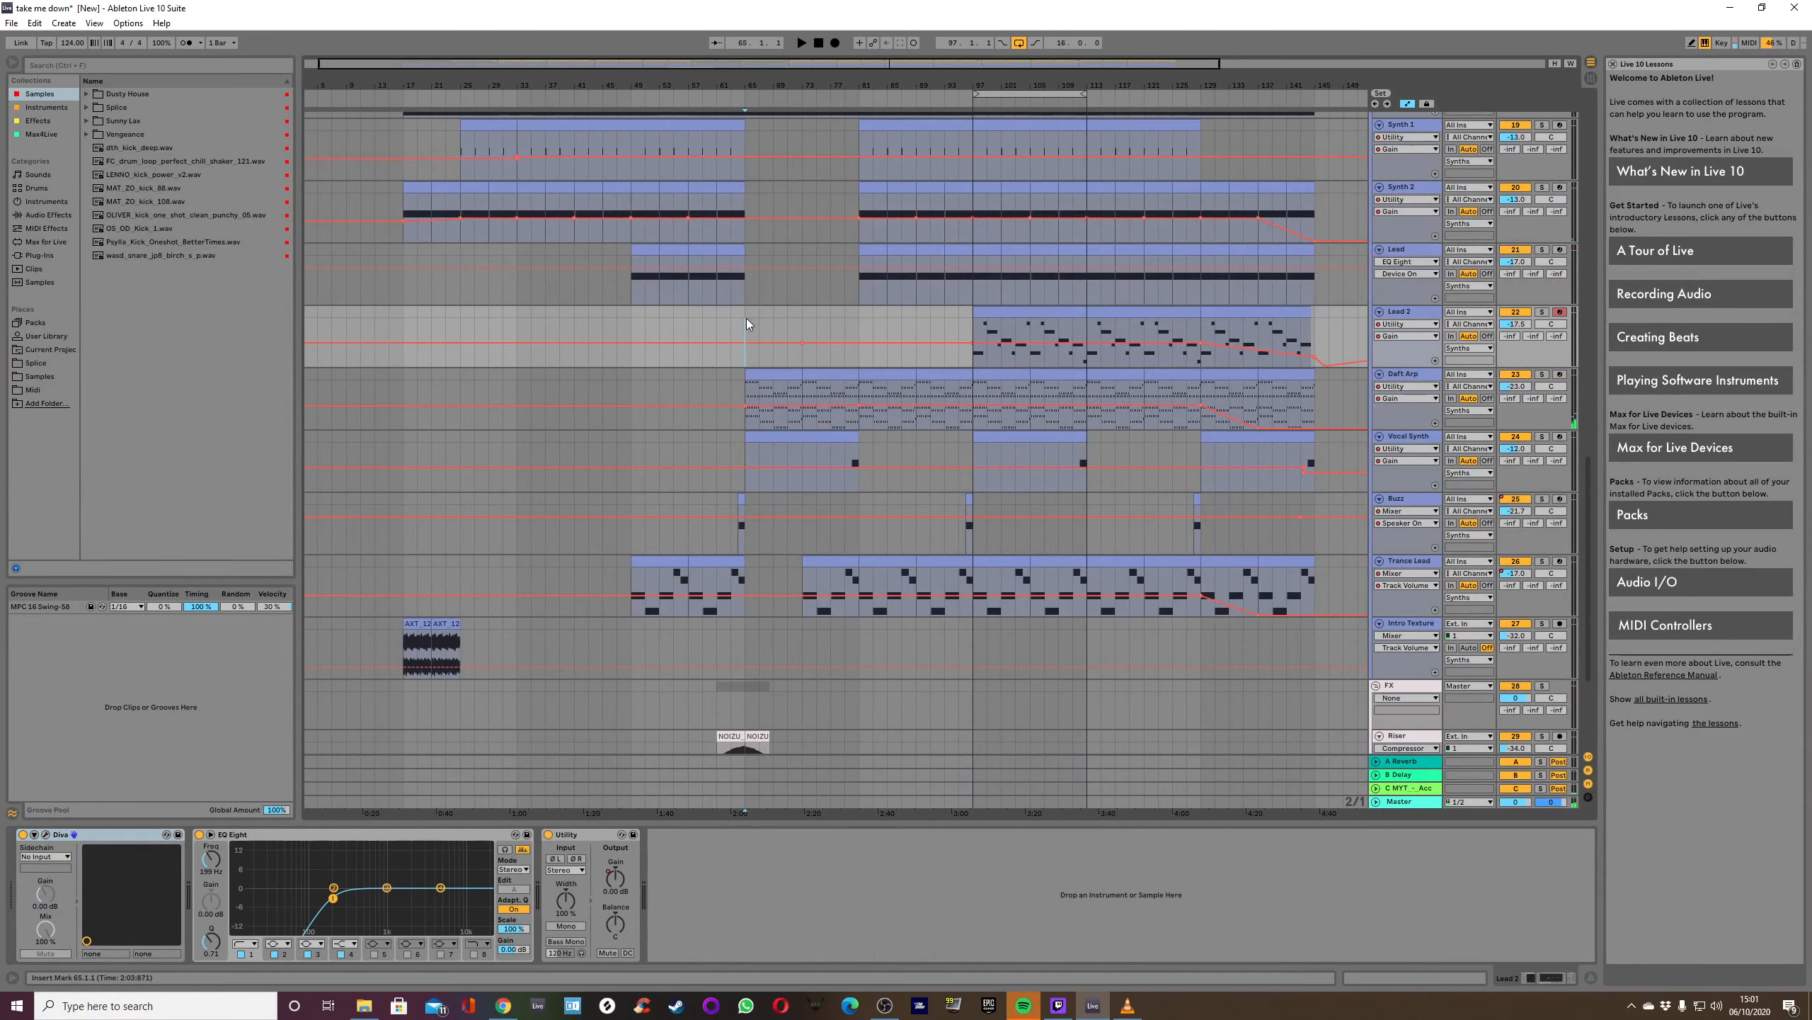
key("space")
left_click(1403, 376)
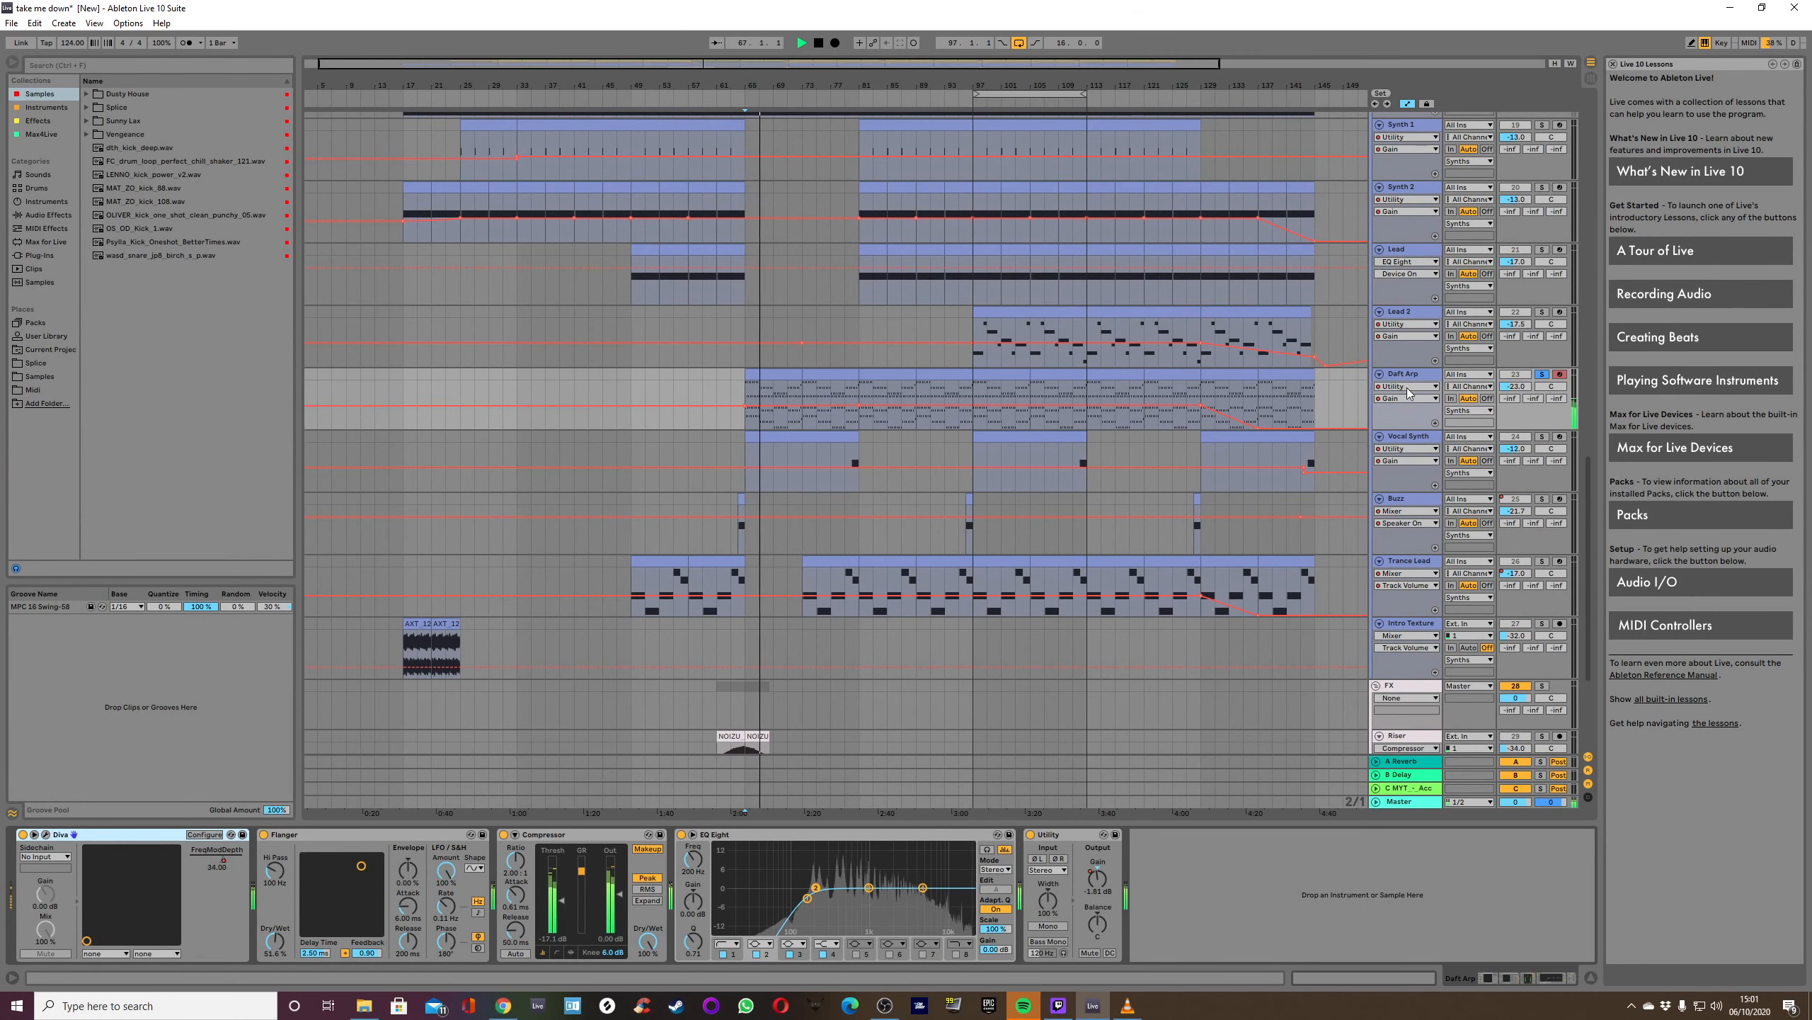
Show Daft Arp's automation for the Diva frequency modulation depth, unsolo the track and stop playback.
left_click(1406, 387)
left_click(1398, 414)
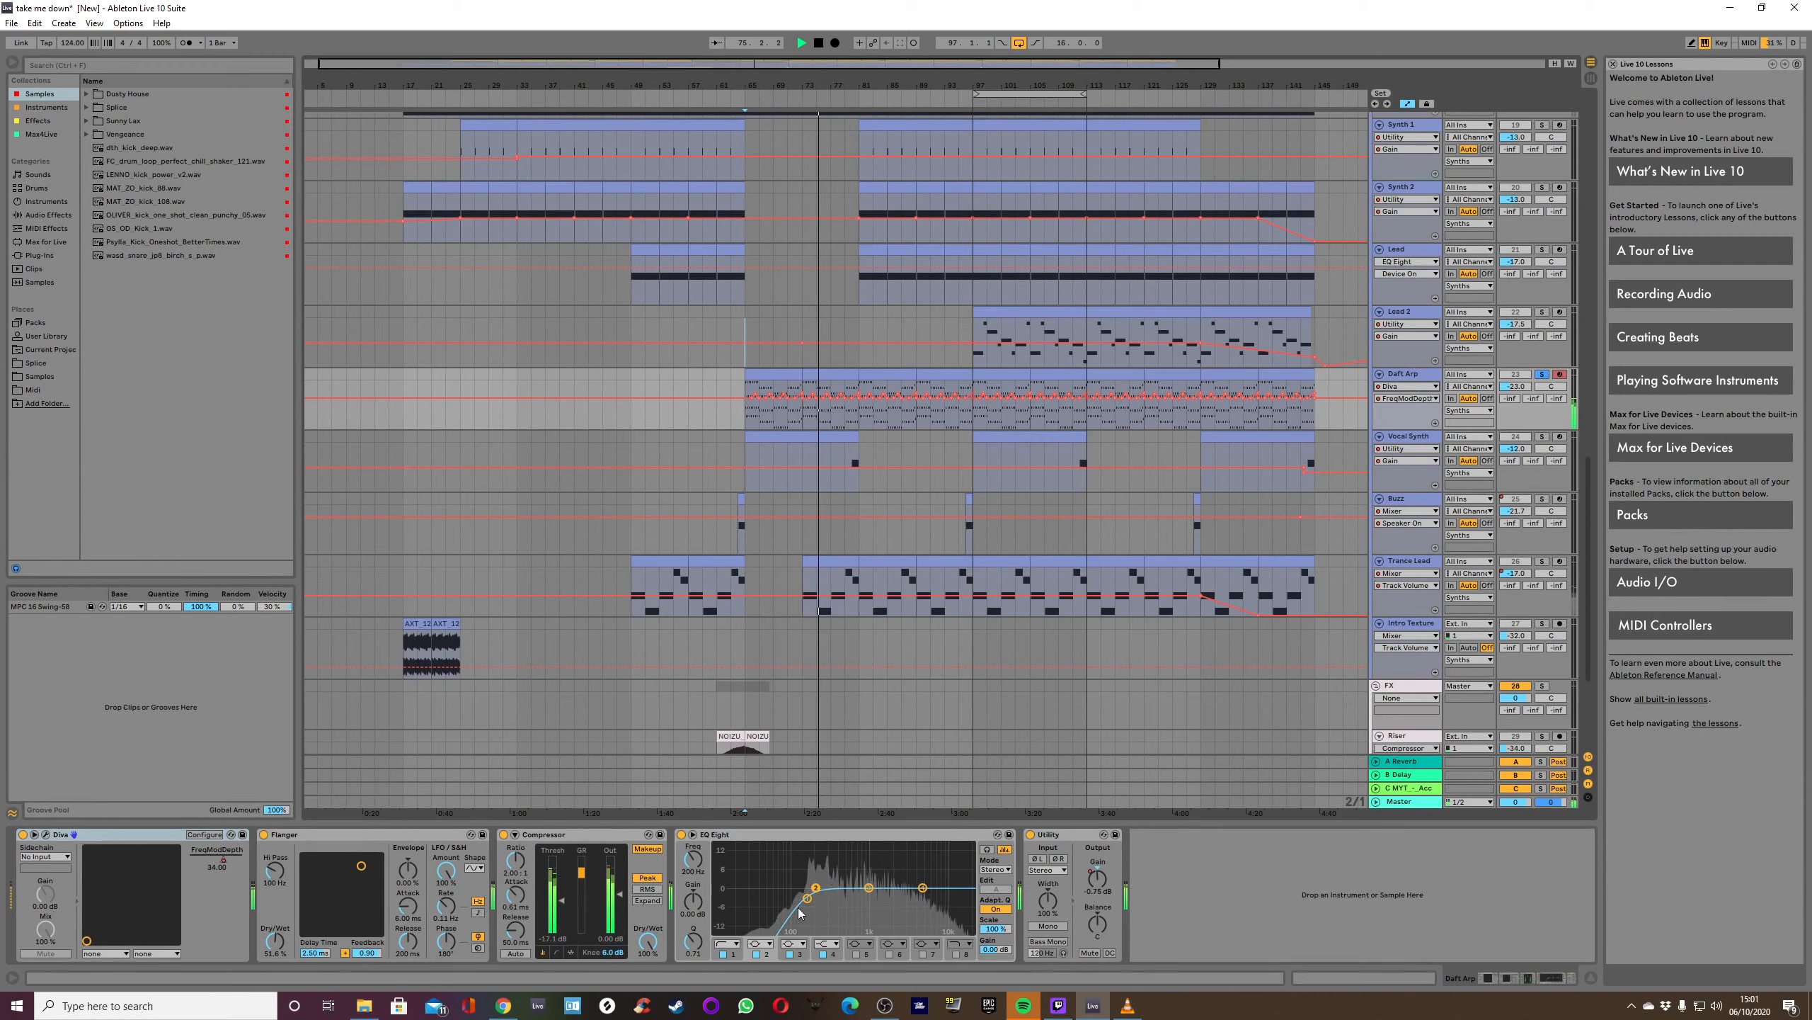
left_click(1542, 374)
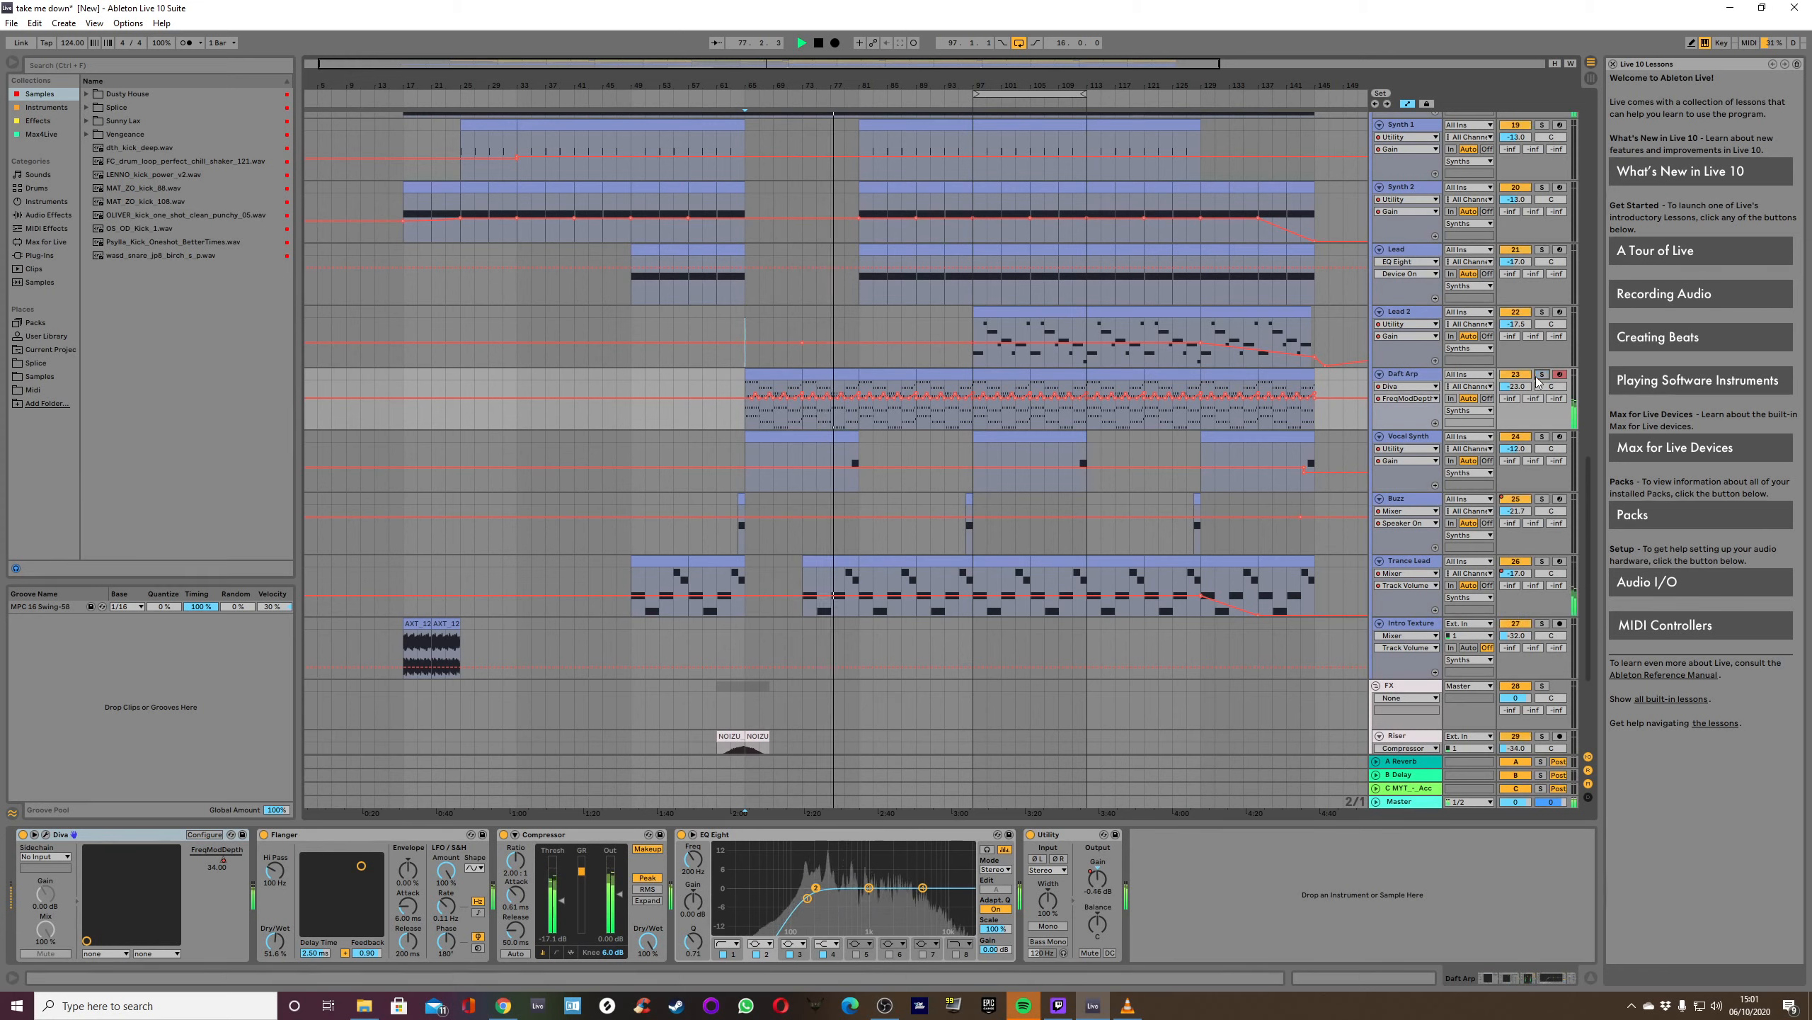
key("space")
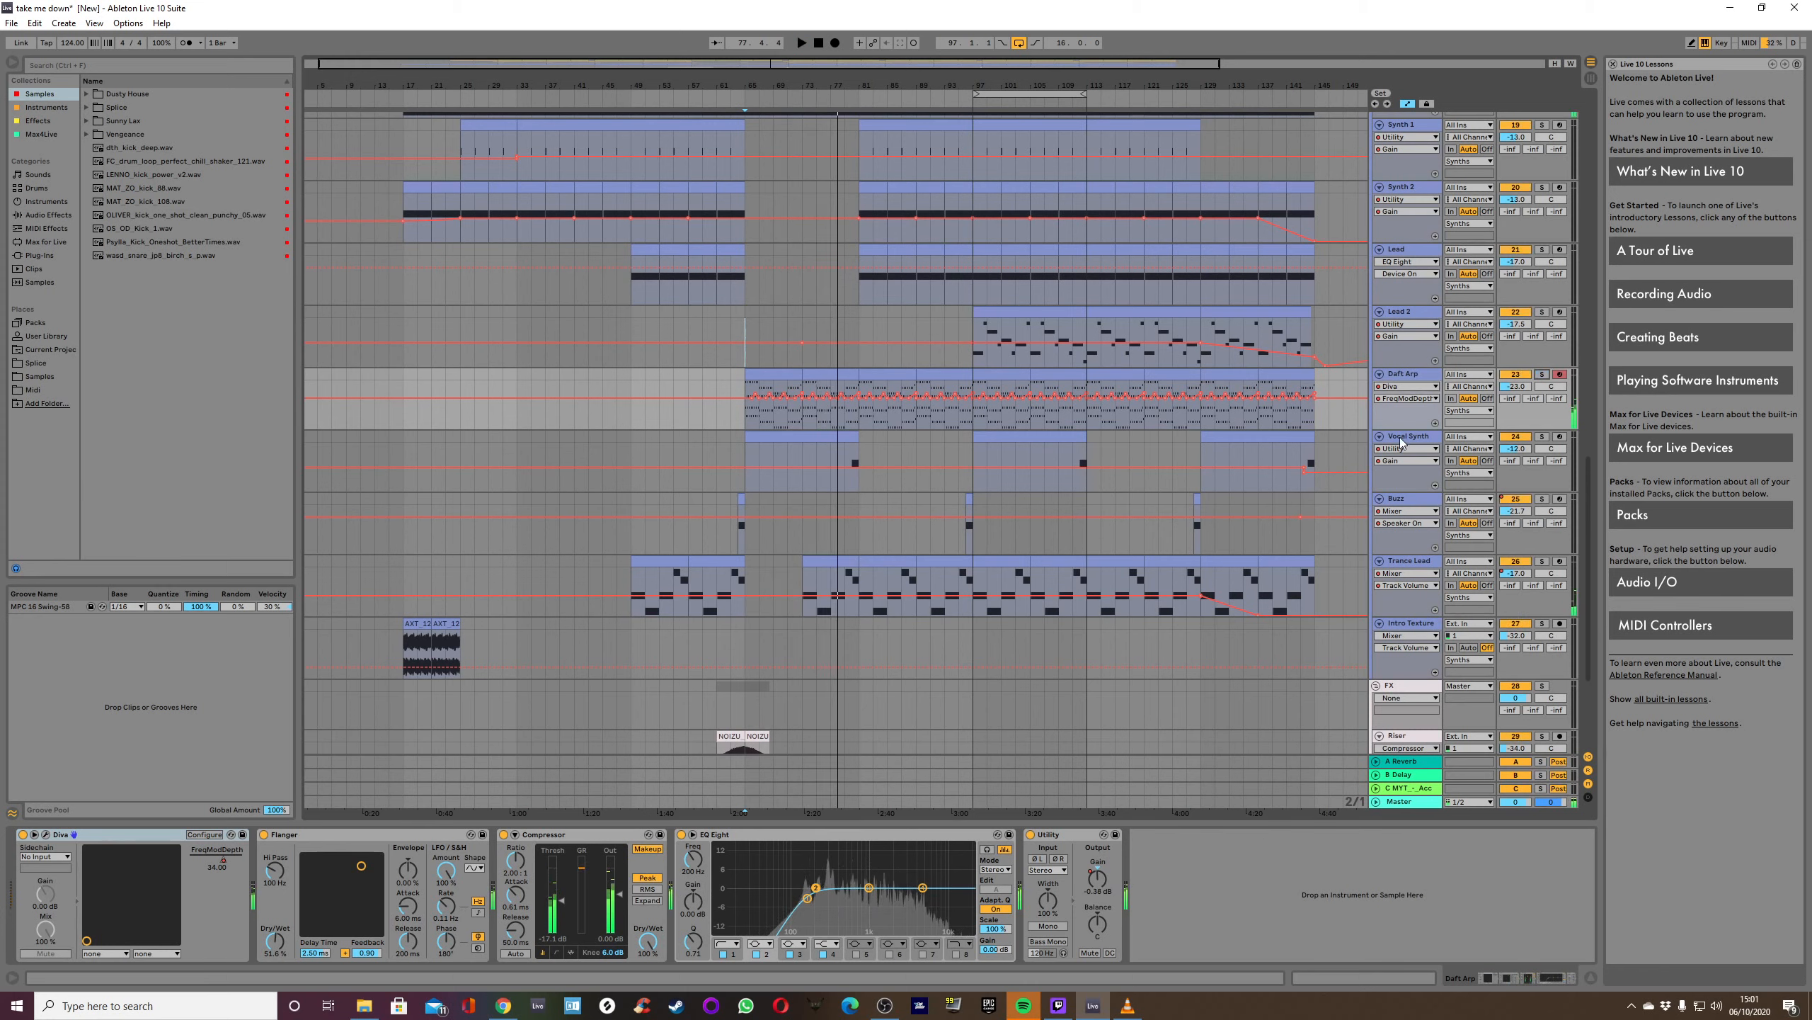
Display the Vocal Synth track's device chain and play it soloed from bar 111.
left_click(1403, 438)
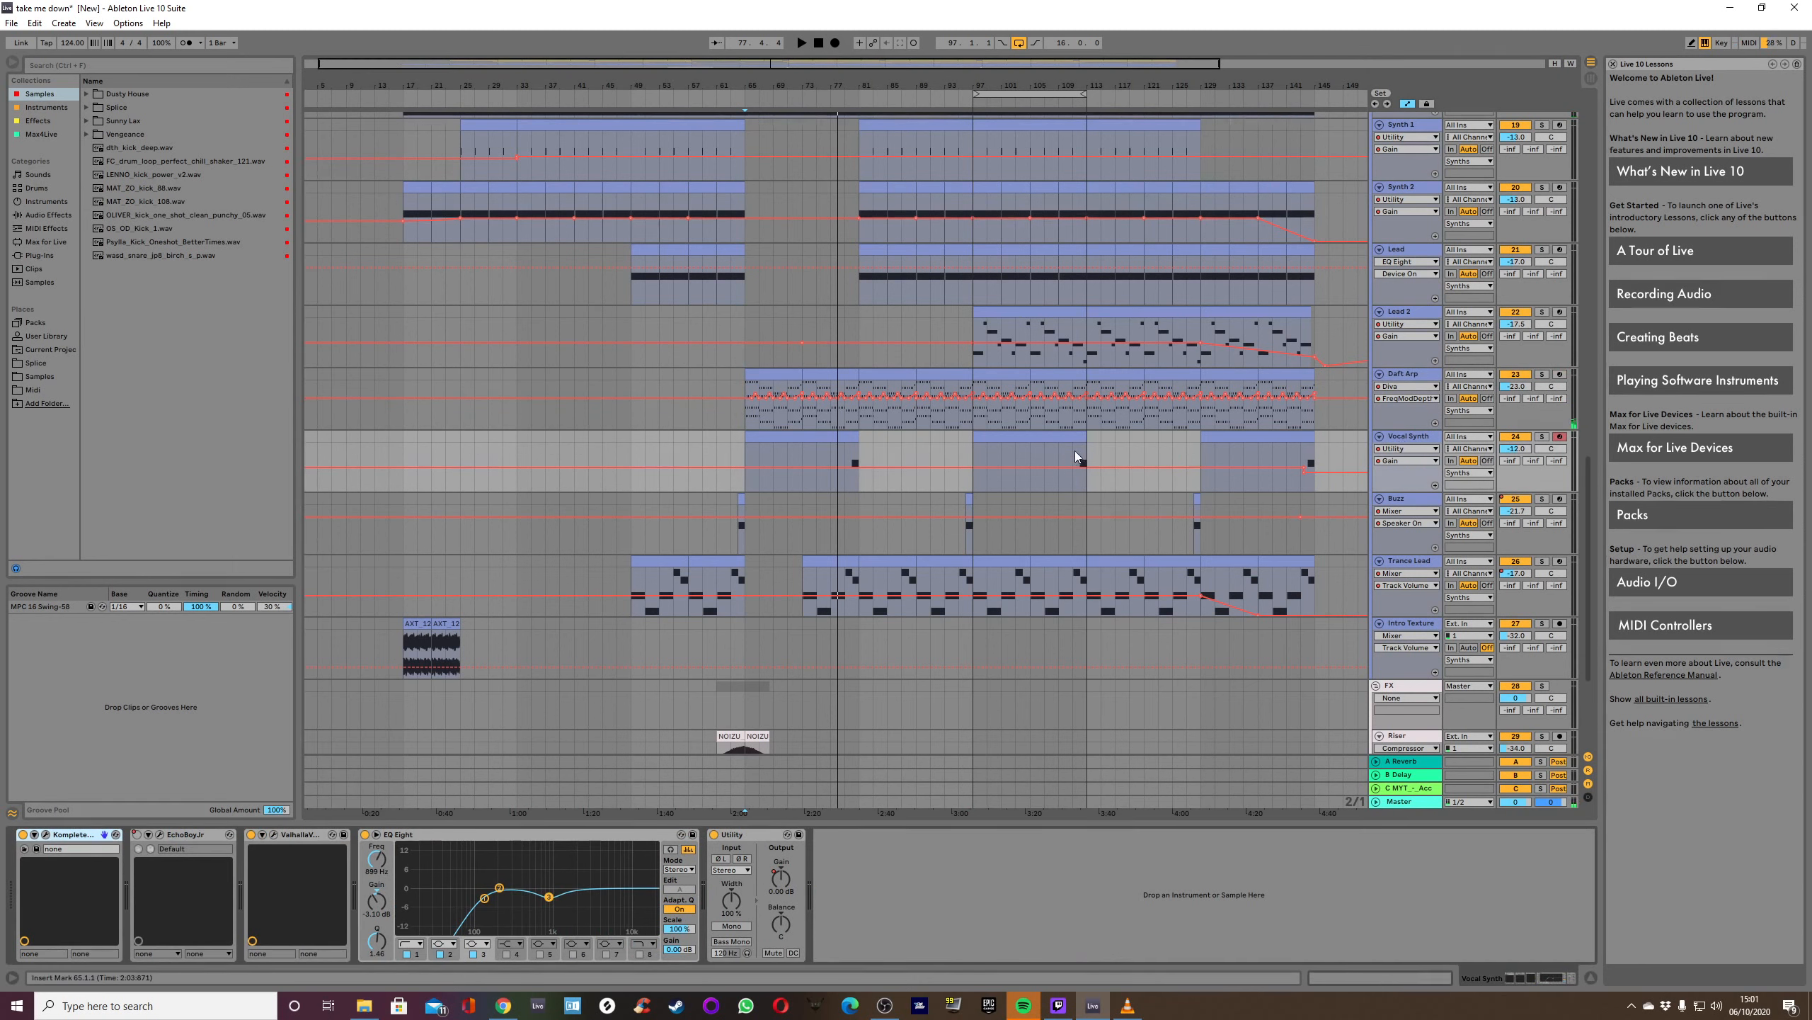
left_click(1072, 455)
key("space")
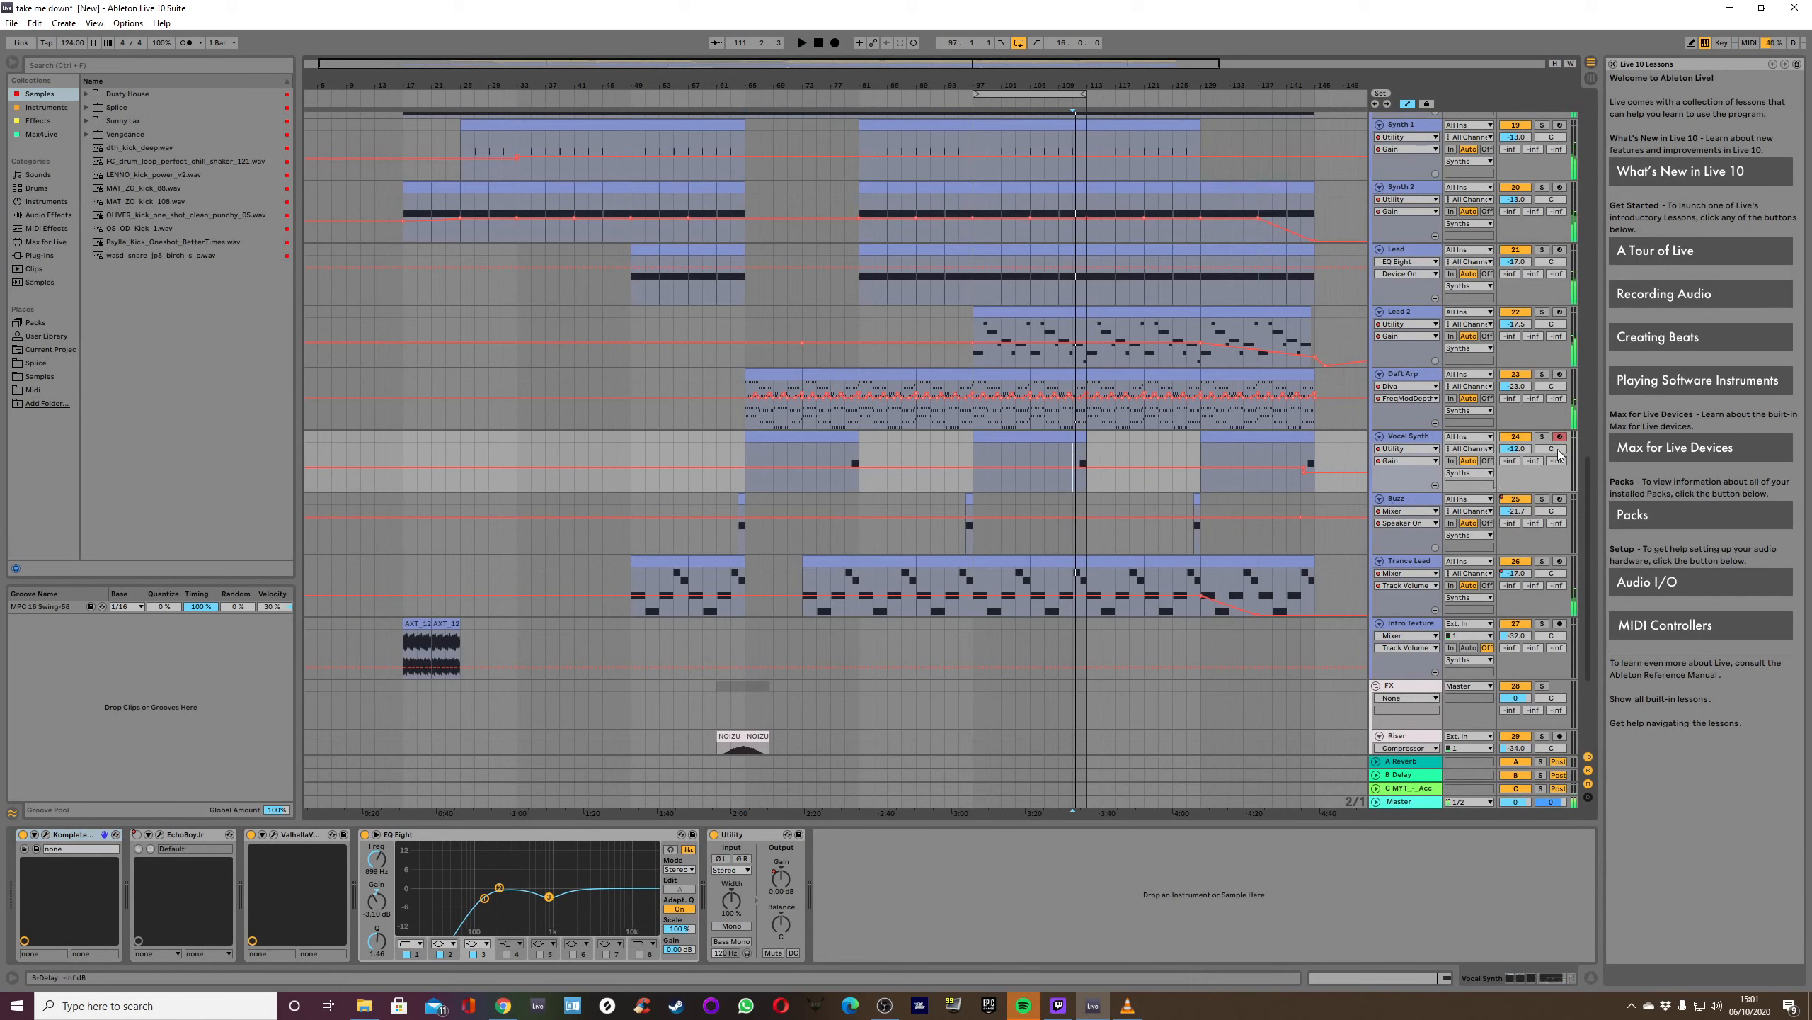
left_click(1542, 437)
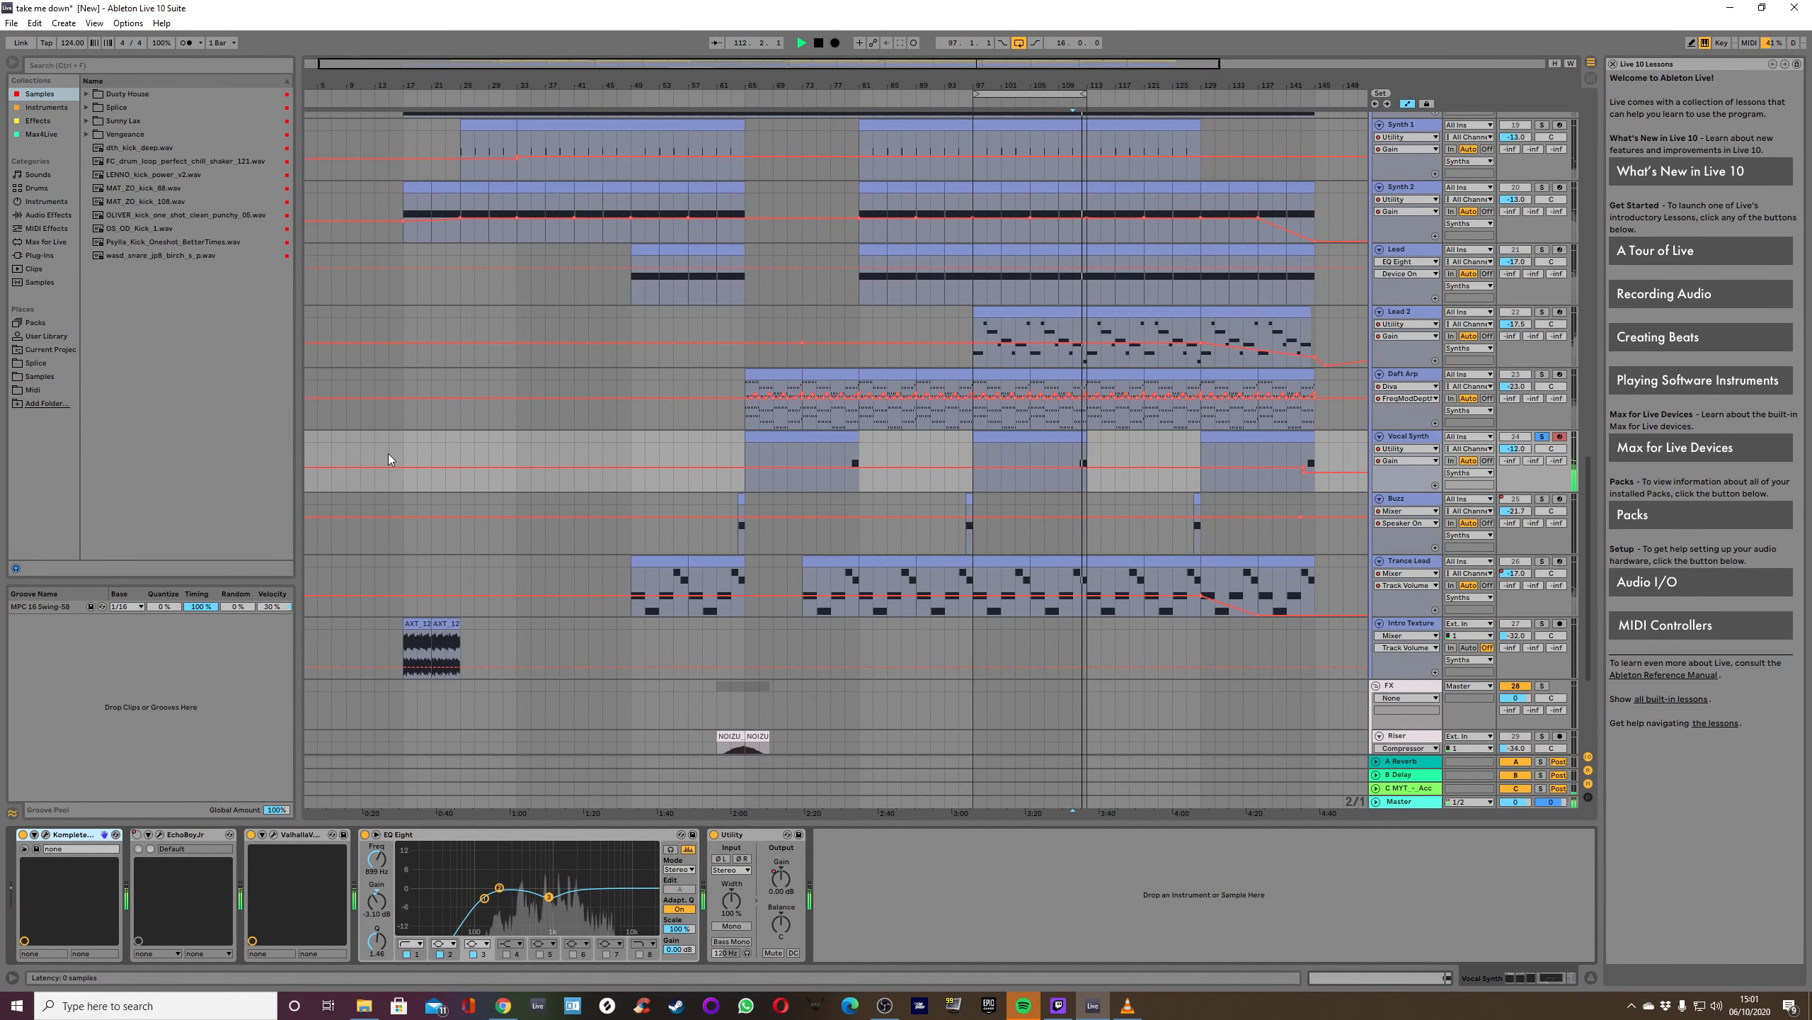
Examine the Exhale instrument in Vocal Synth's Komplete Kontrol, close the plug-in window and unsolo the track.
key("ctrl+alt+p")
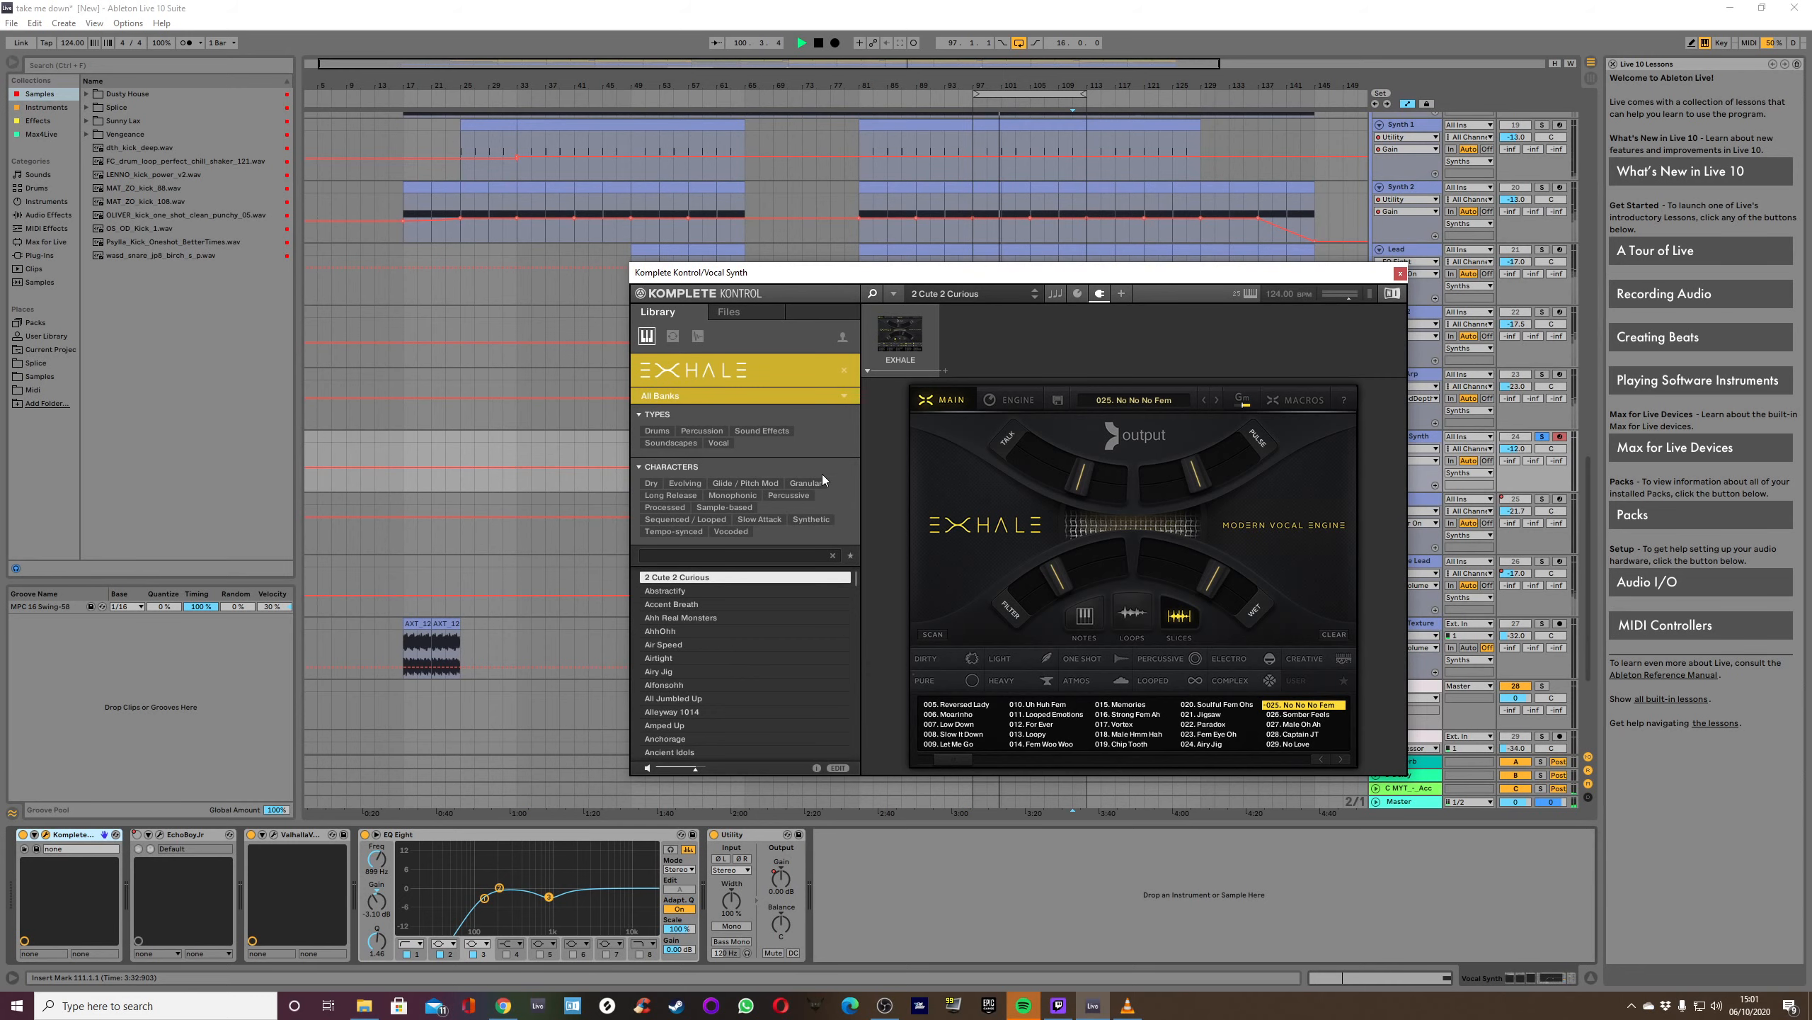
left_click(1400, 275)
left_click(1403, 274)
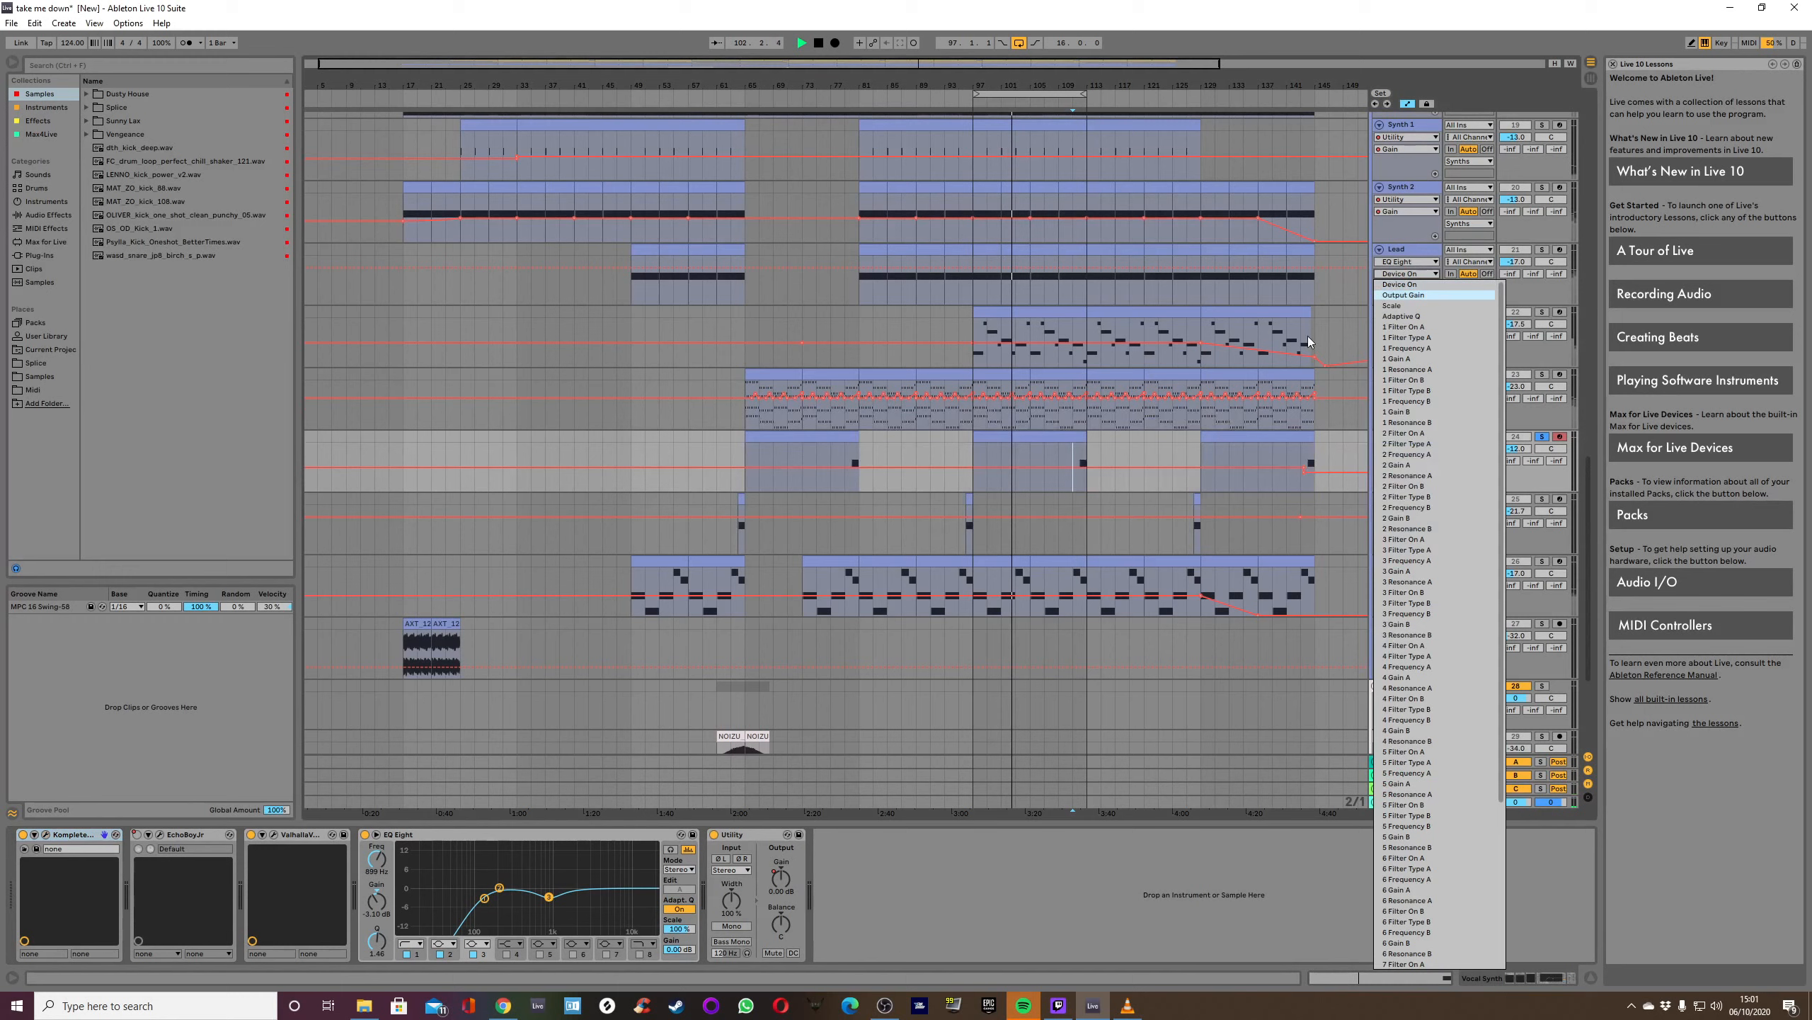
left_click(1333, 421)
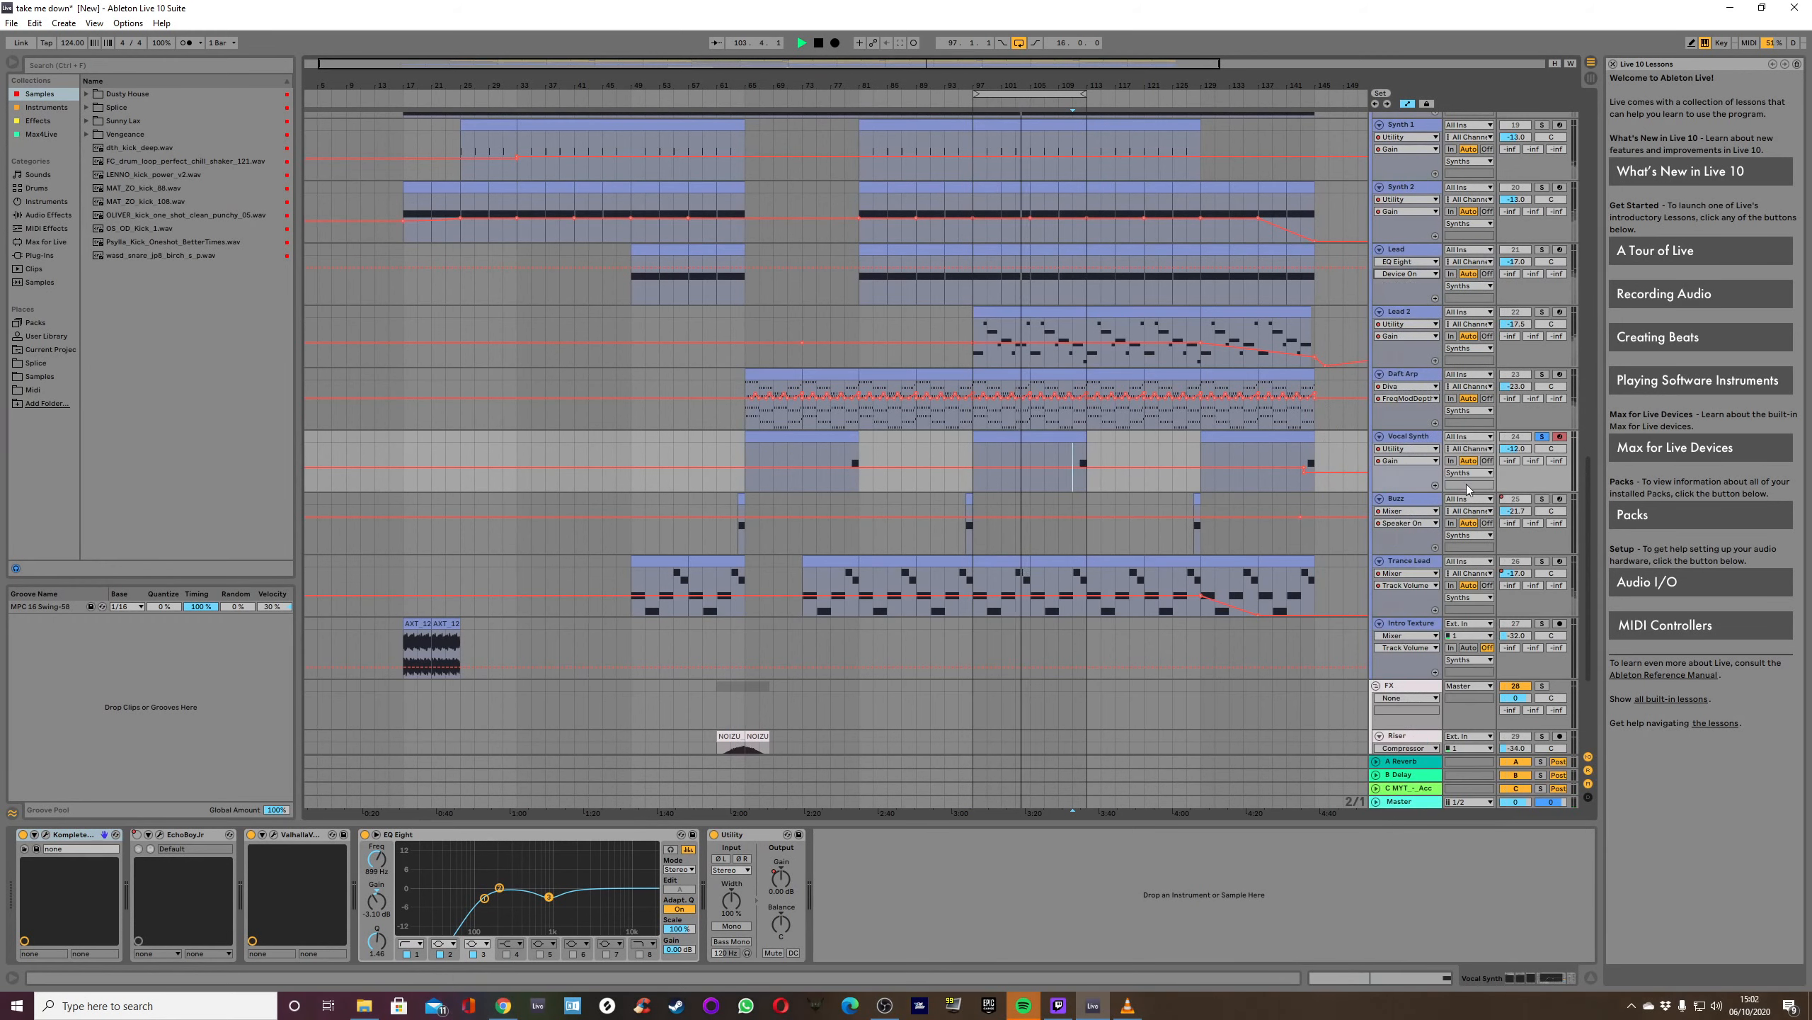
left_click(1542, 437)
key("space")
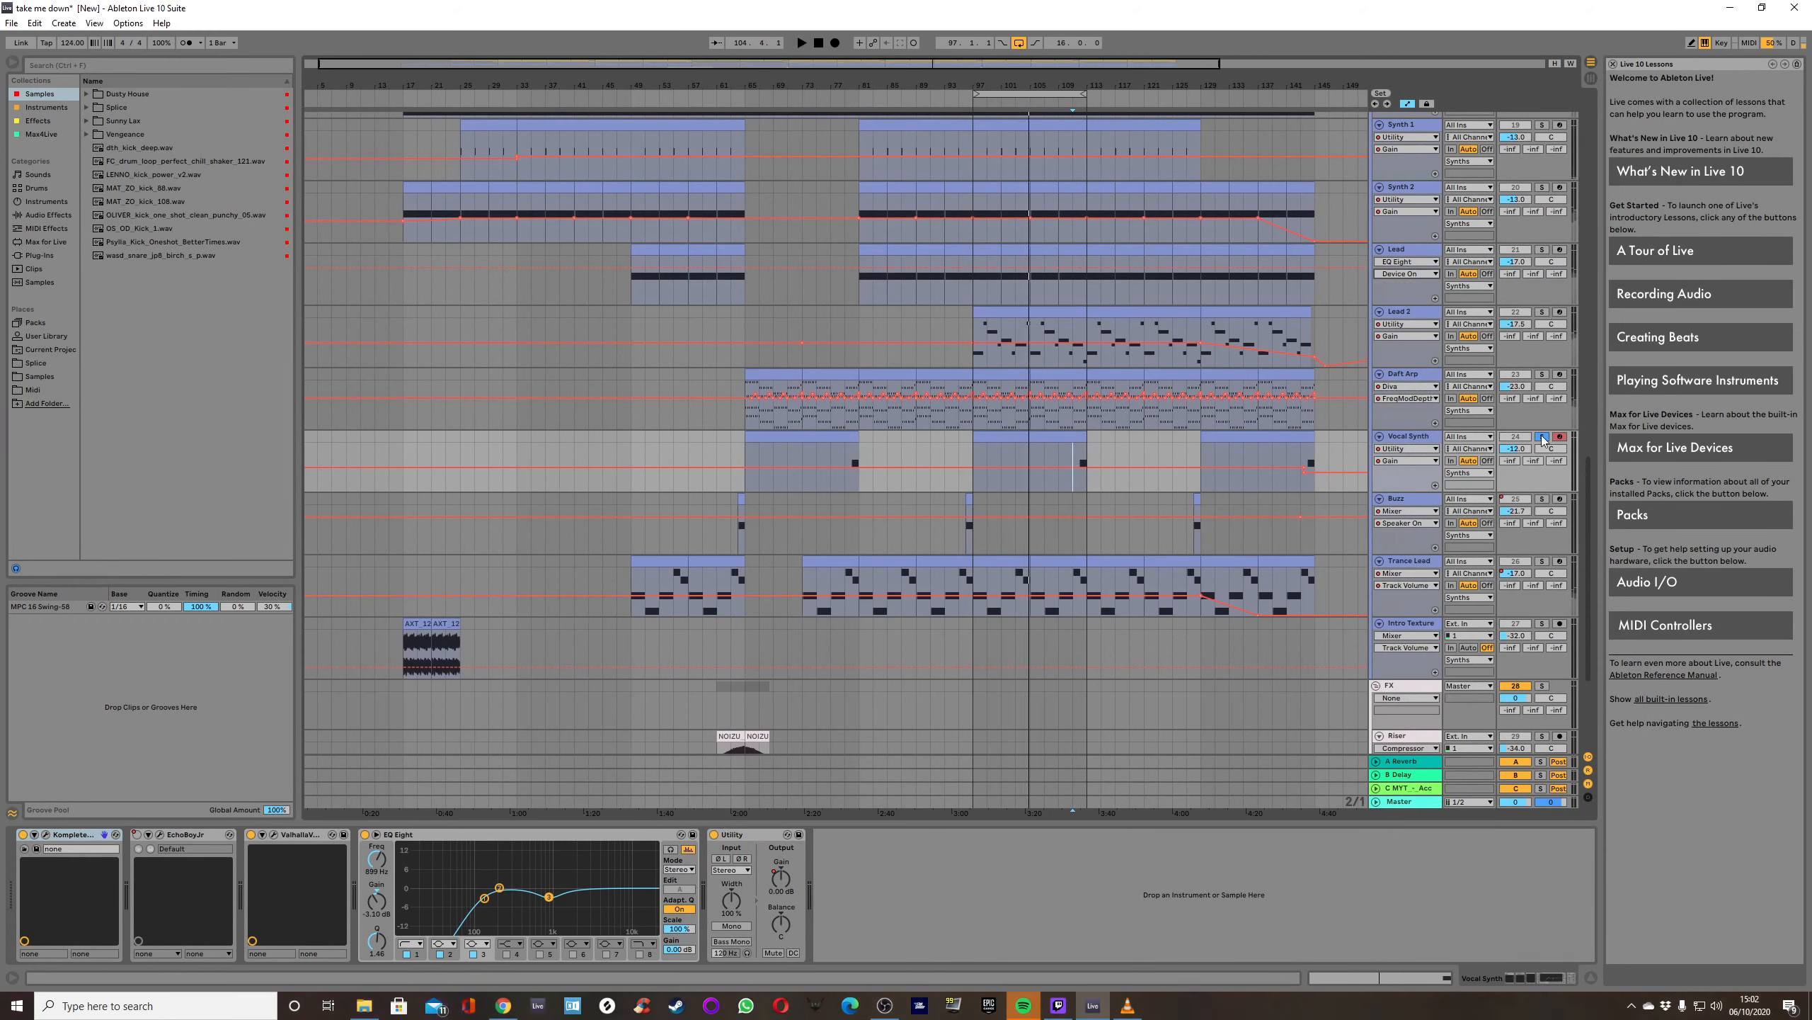
left_click(1542, 437)
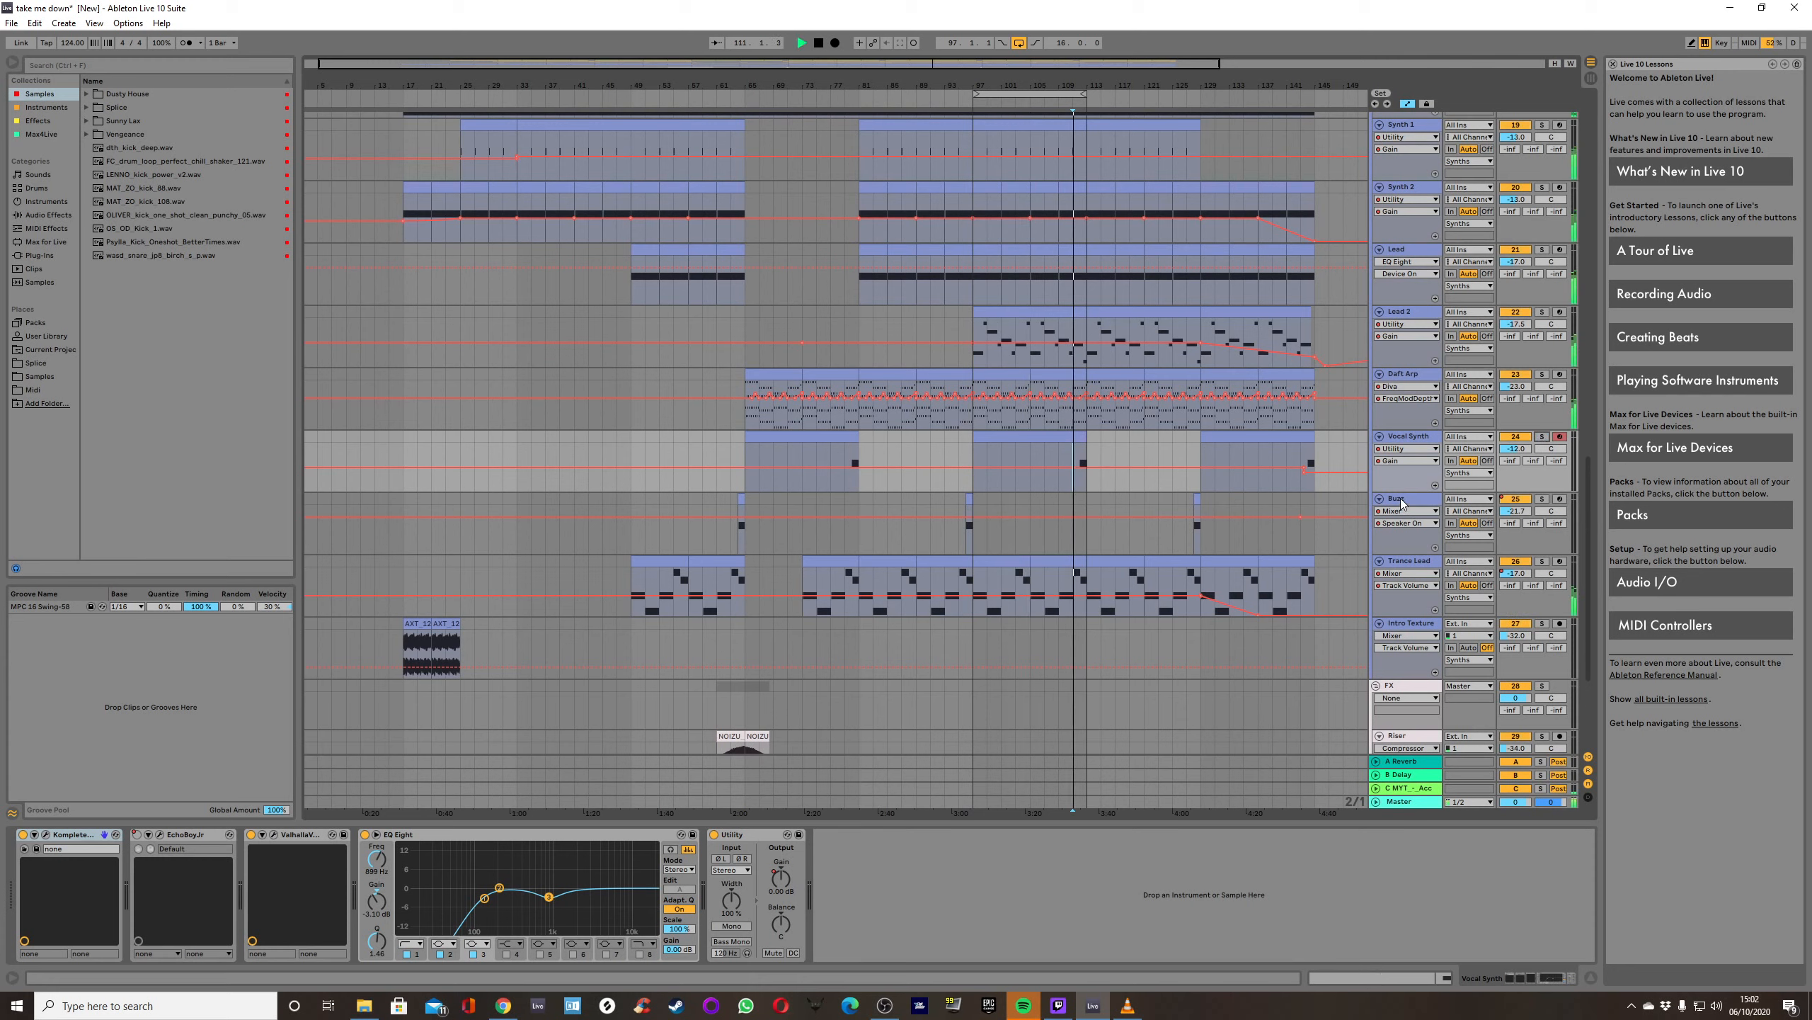
Play from bar 127 with the Buzz track soloed and display its device chain.
left_click(1399, 499)
left_click(1188, 482)
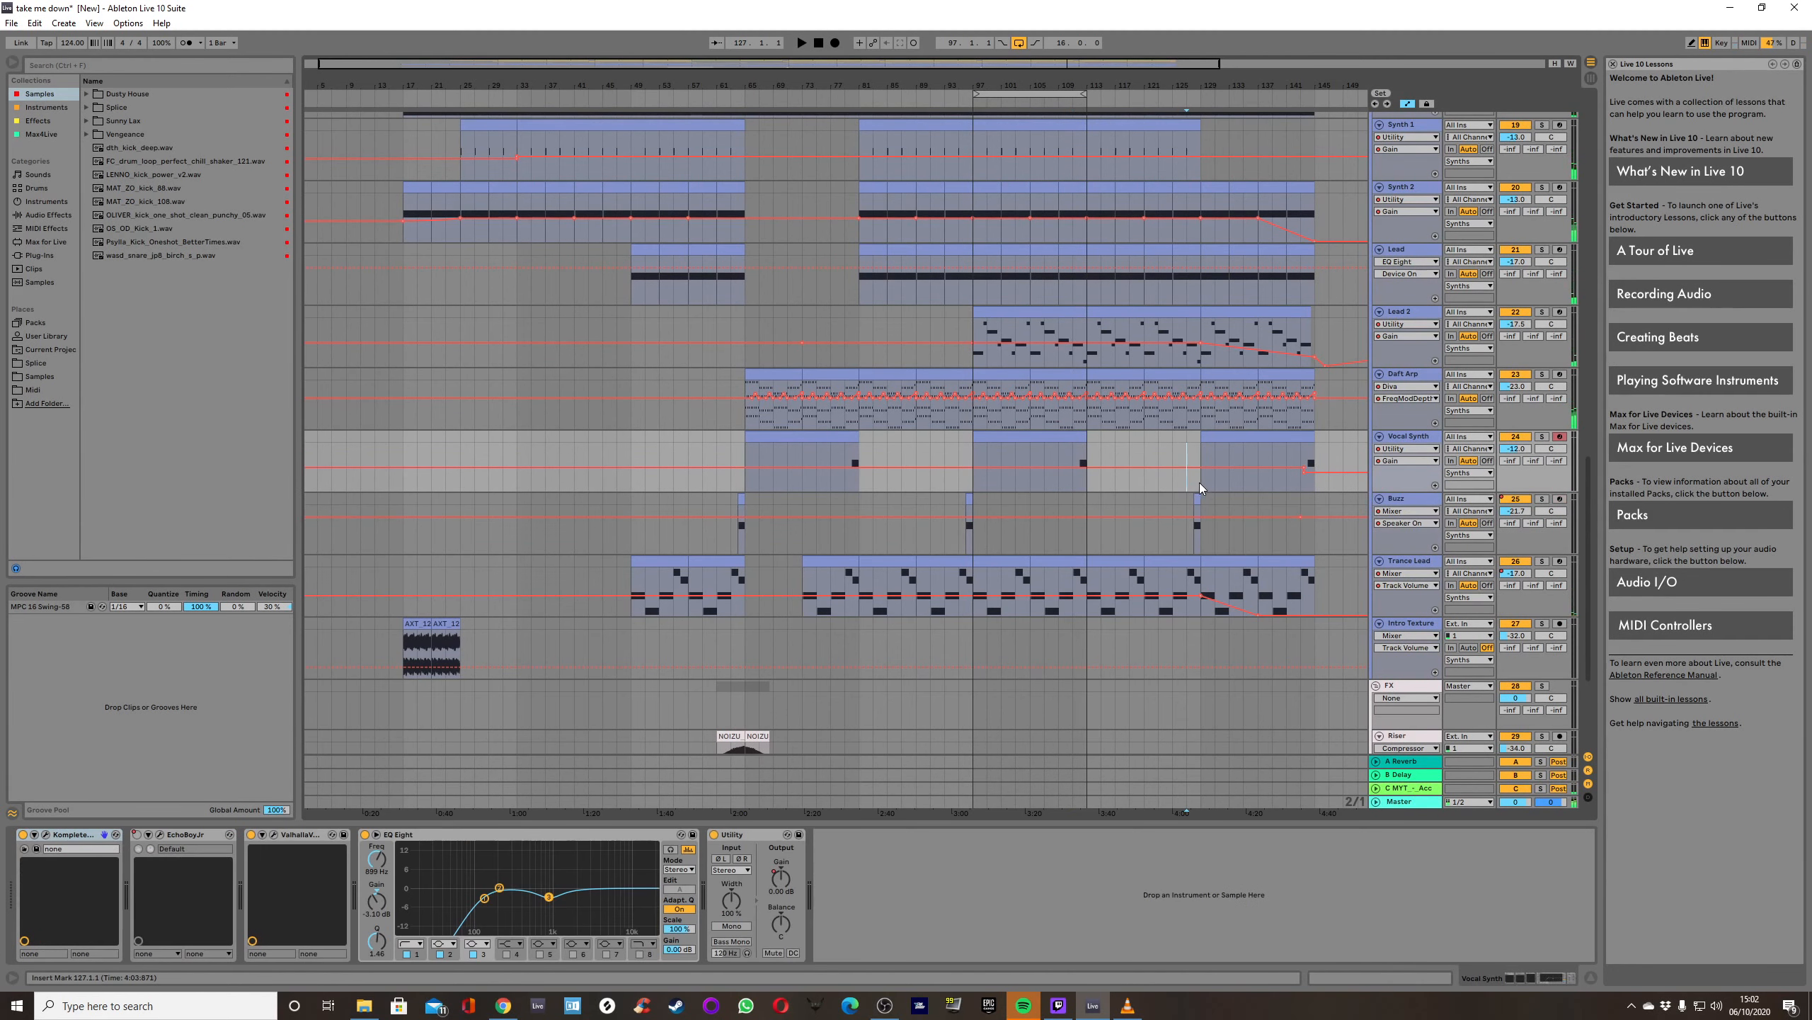
key("space")
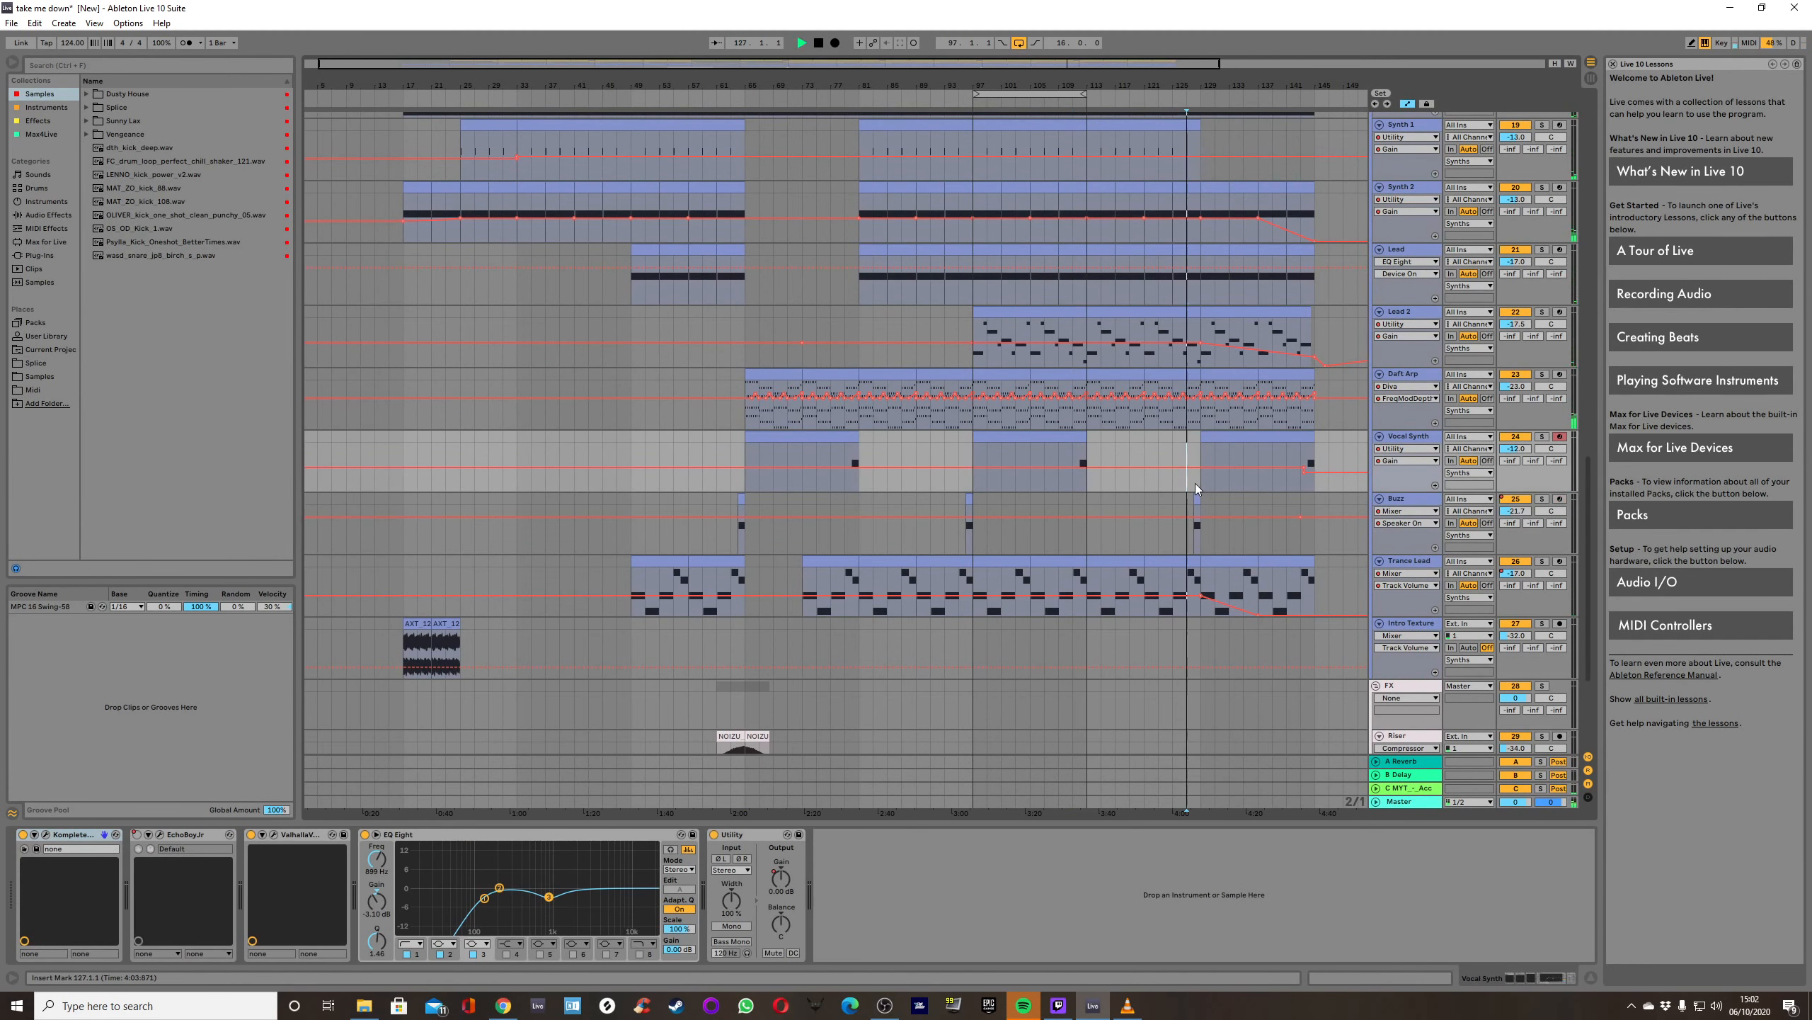
left_click(1542, 498)
left_click(1399, 499)
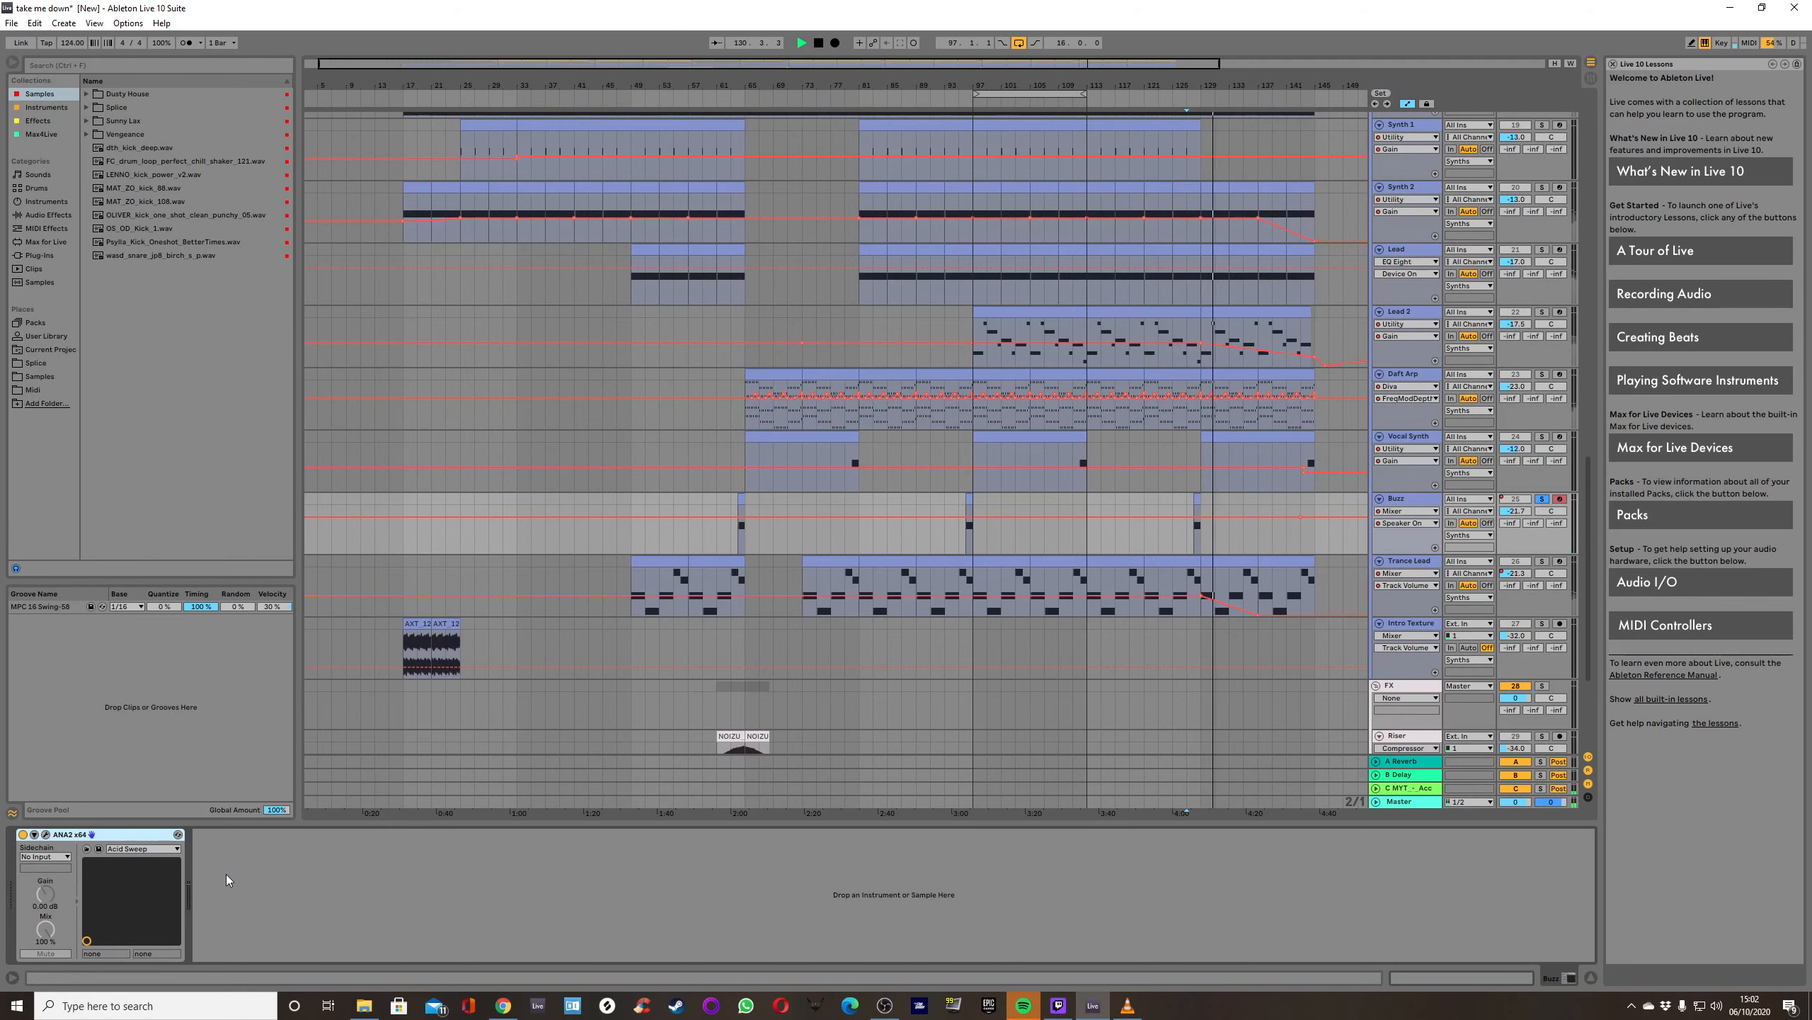
Stop playback, examine the ANA2 synth on Buzz, close its window and unsolo the track.
key("space")
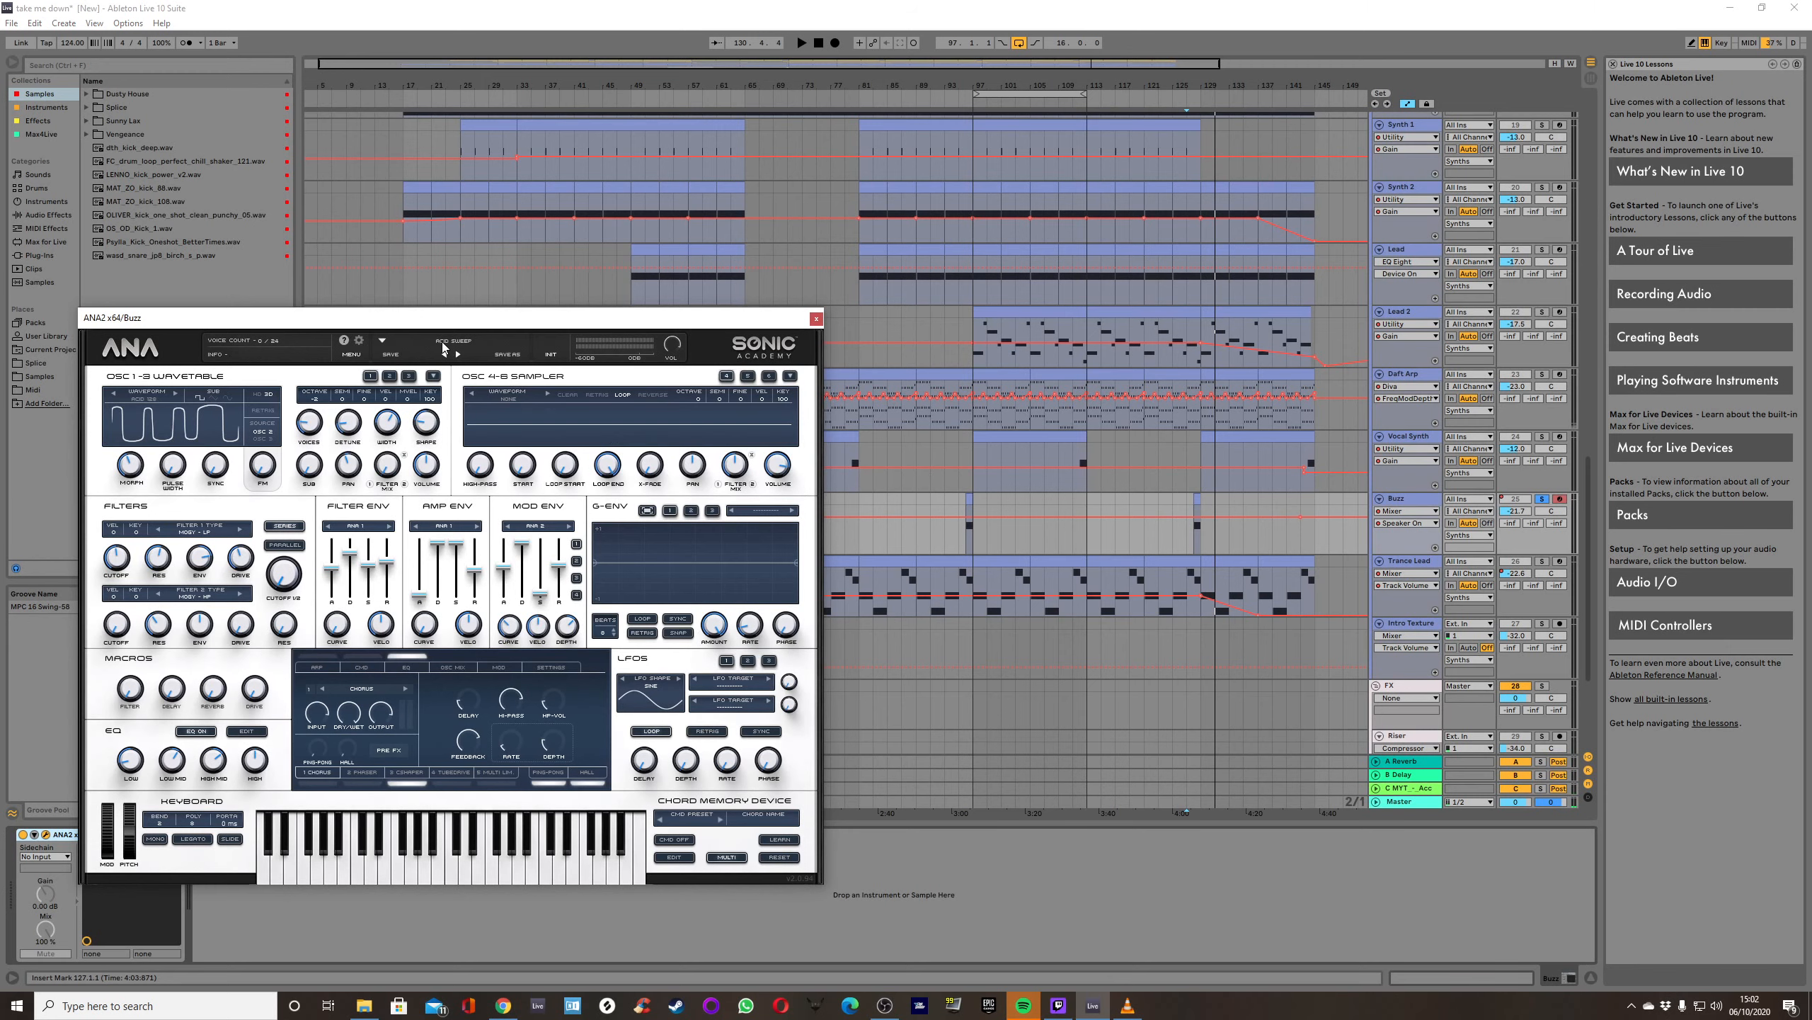
left_click(816, 318)
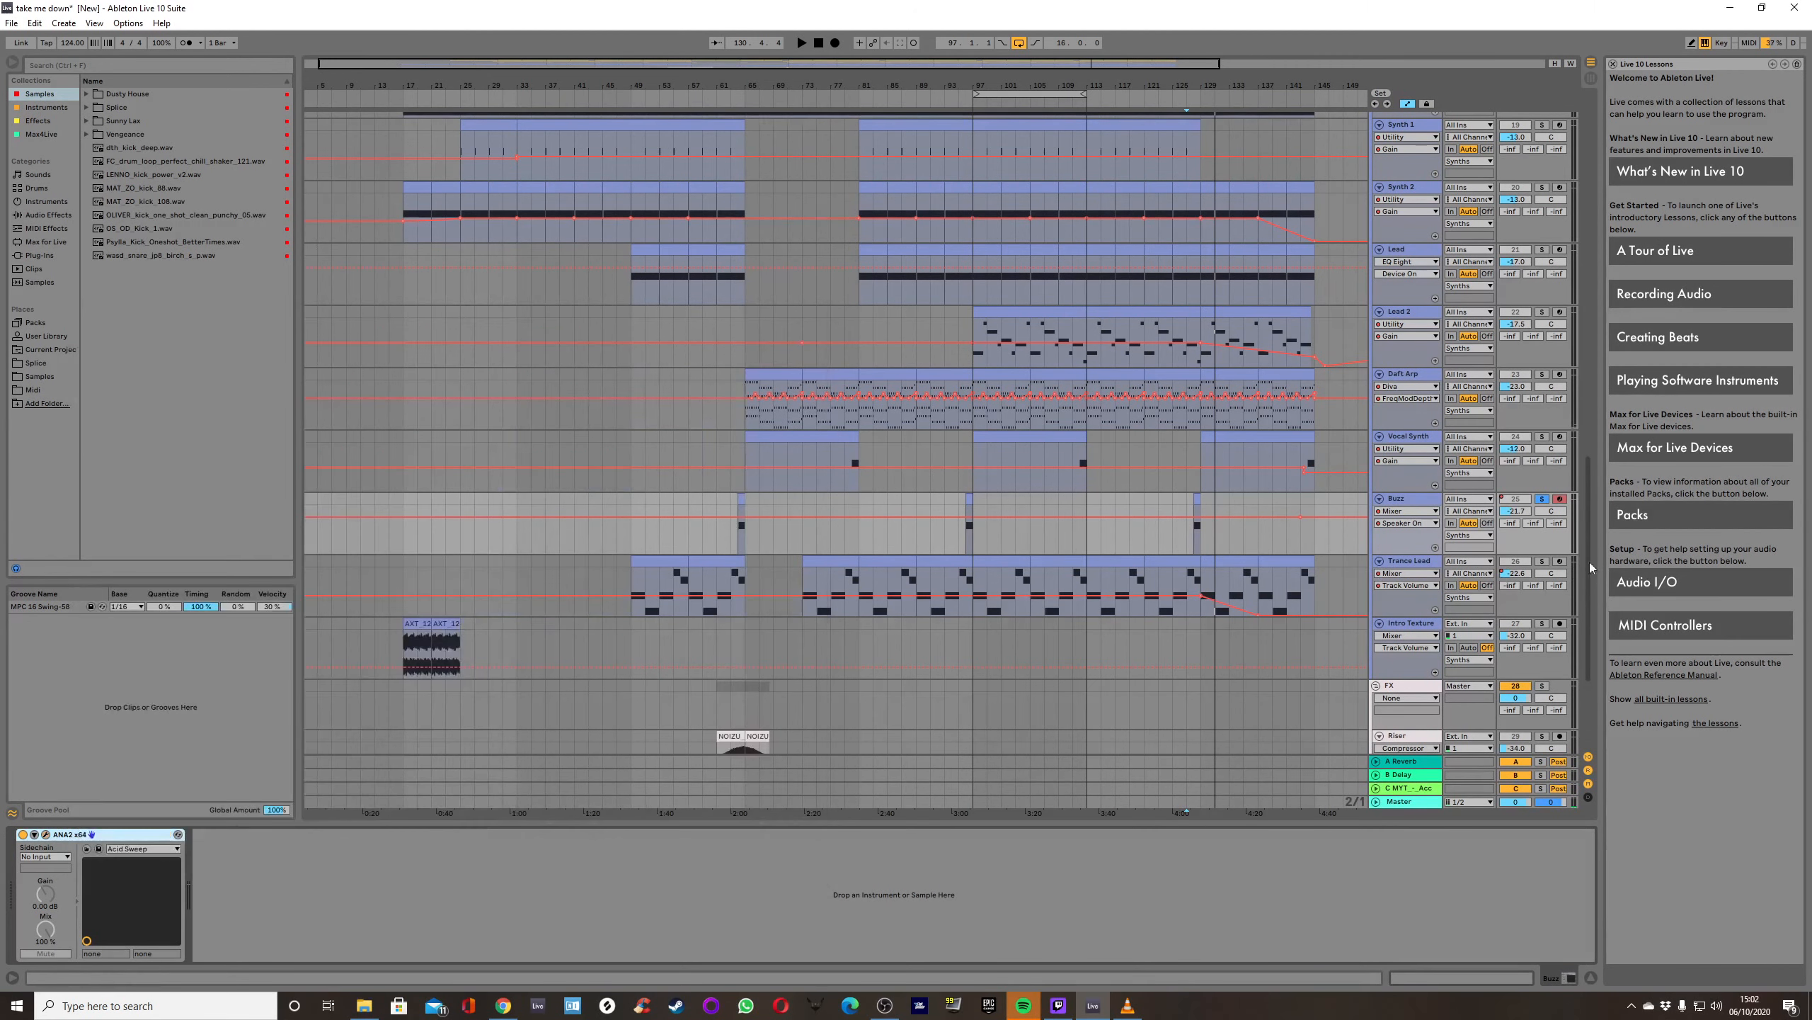
left_click(1544, 500)
Solo the Trance Lead track, play it from bar 81 and display its device chain.
left_click(1403, 562)
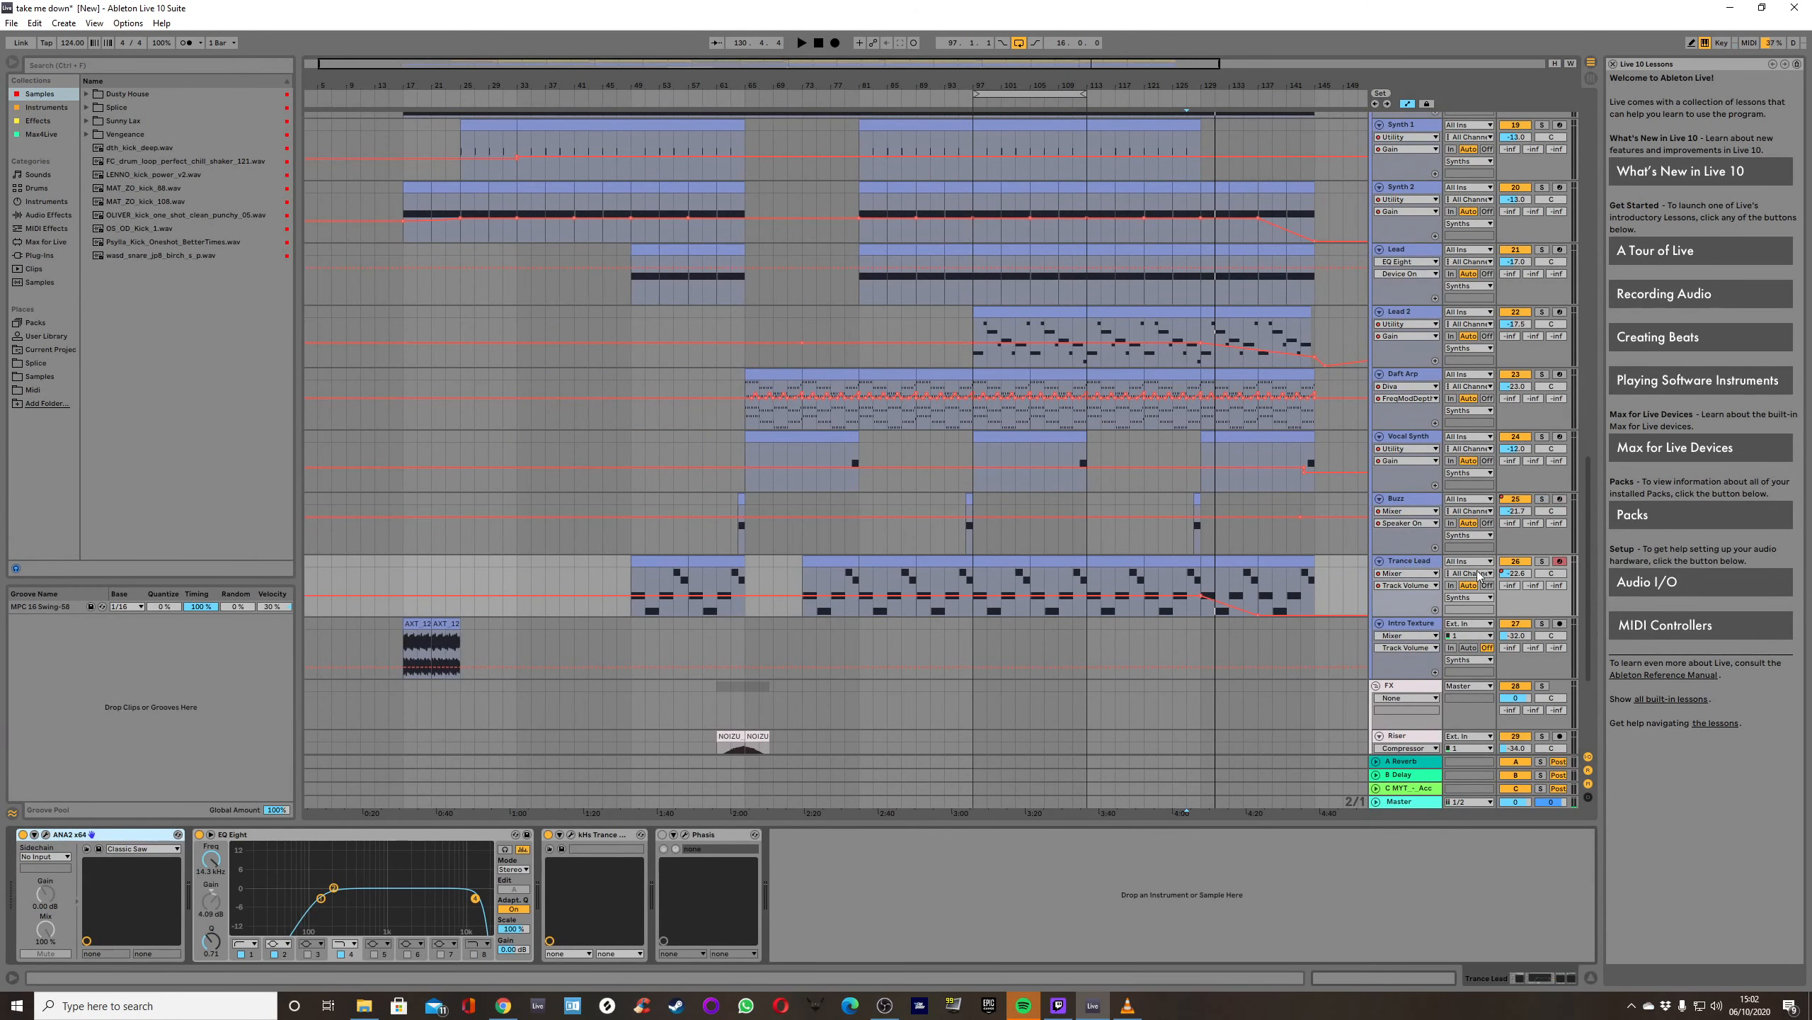
left_click(1542, 562)
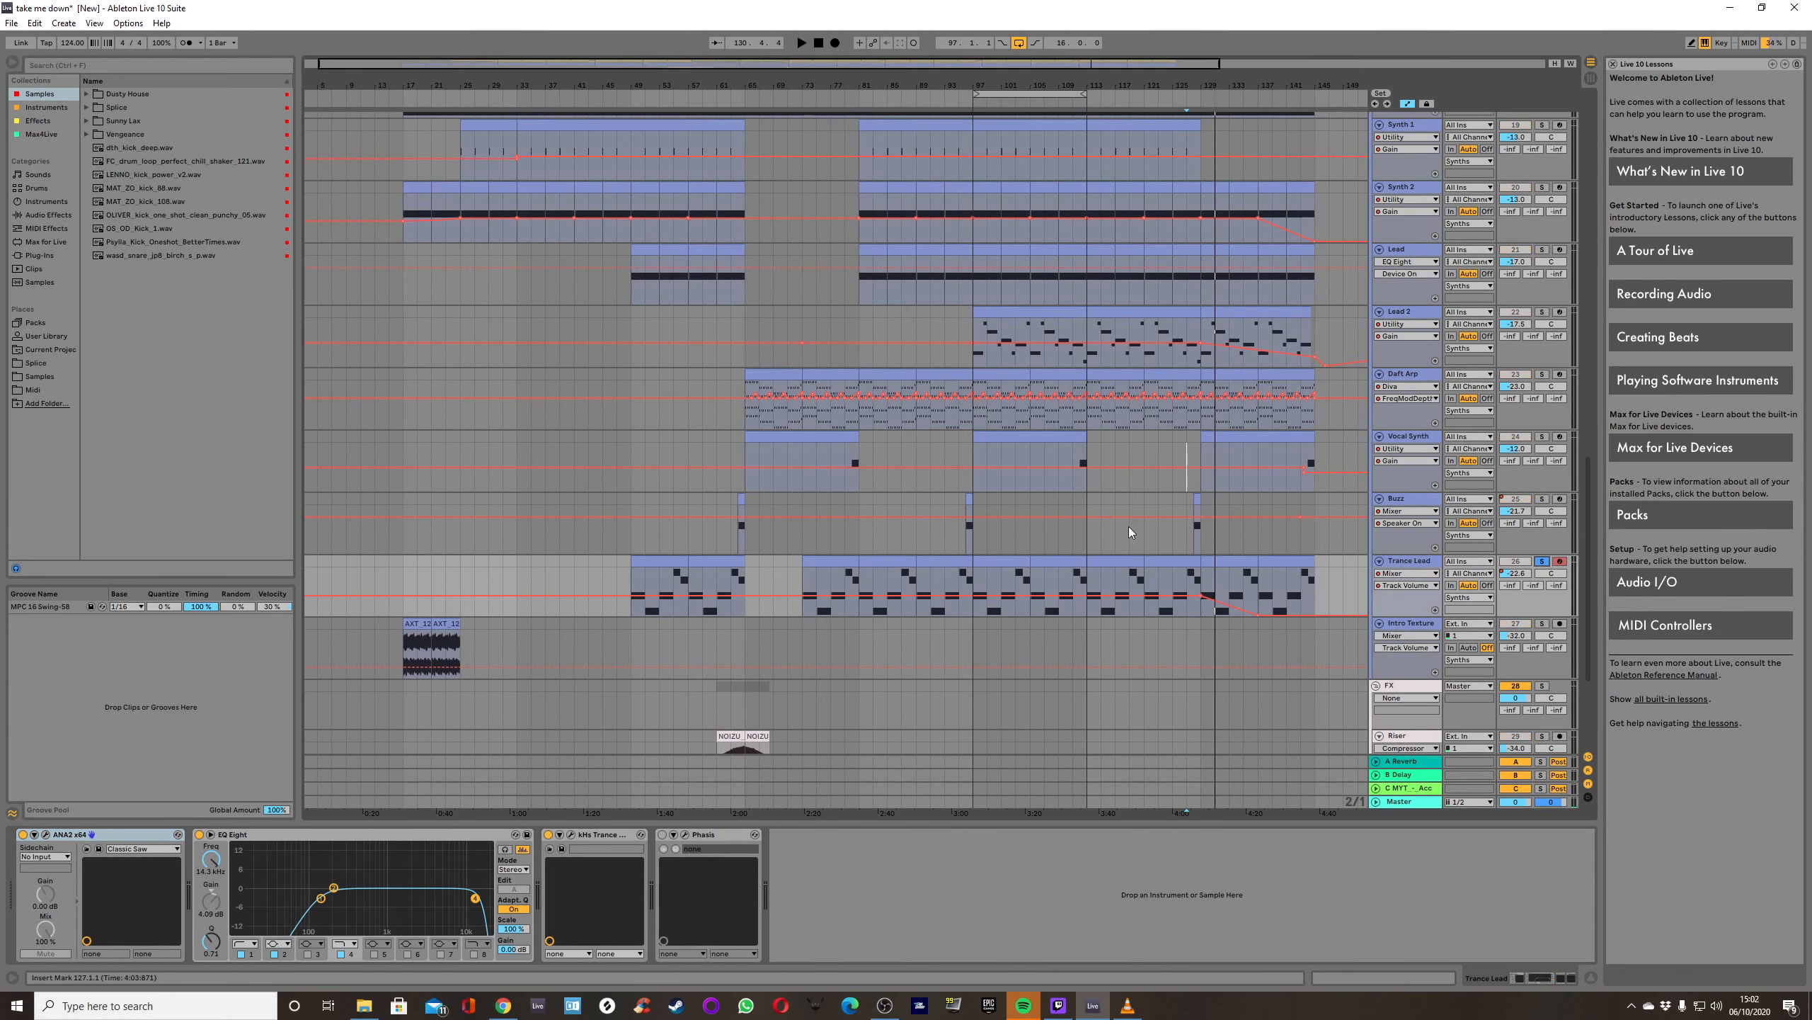
left_click(858, 541)
key("space")
left_click(1411, 568)
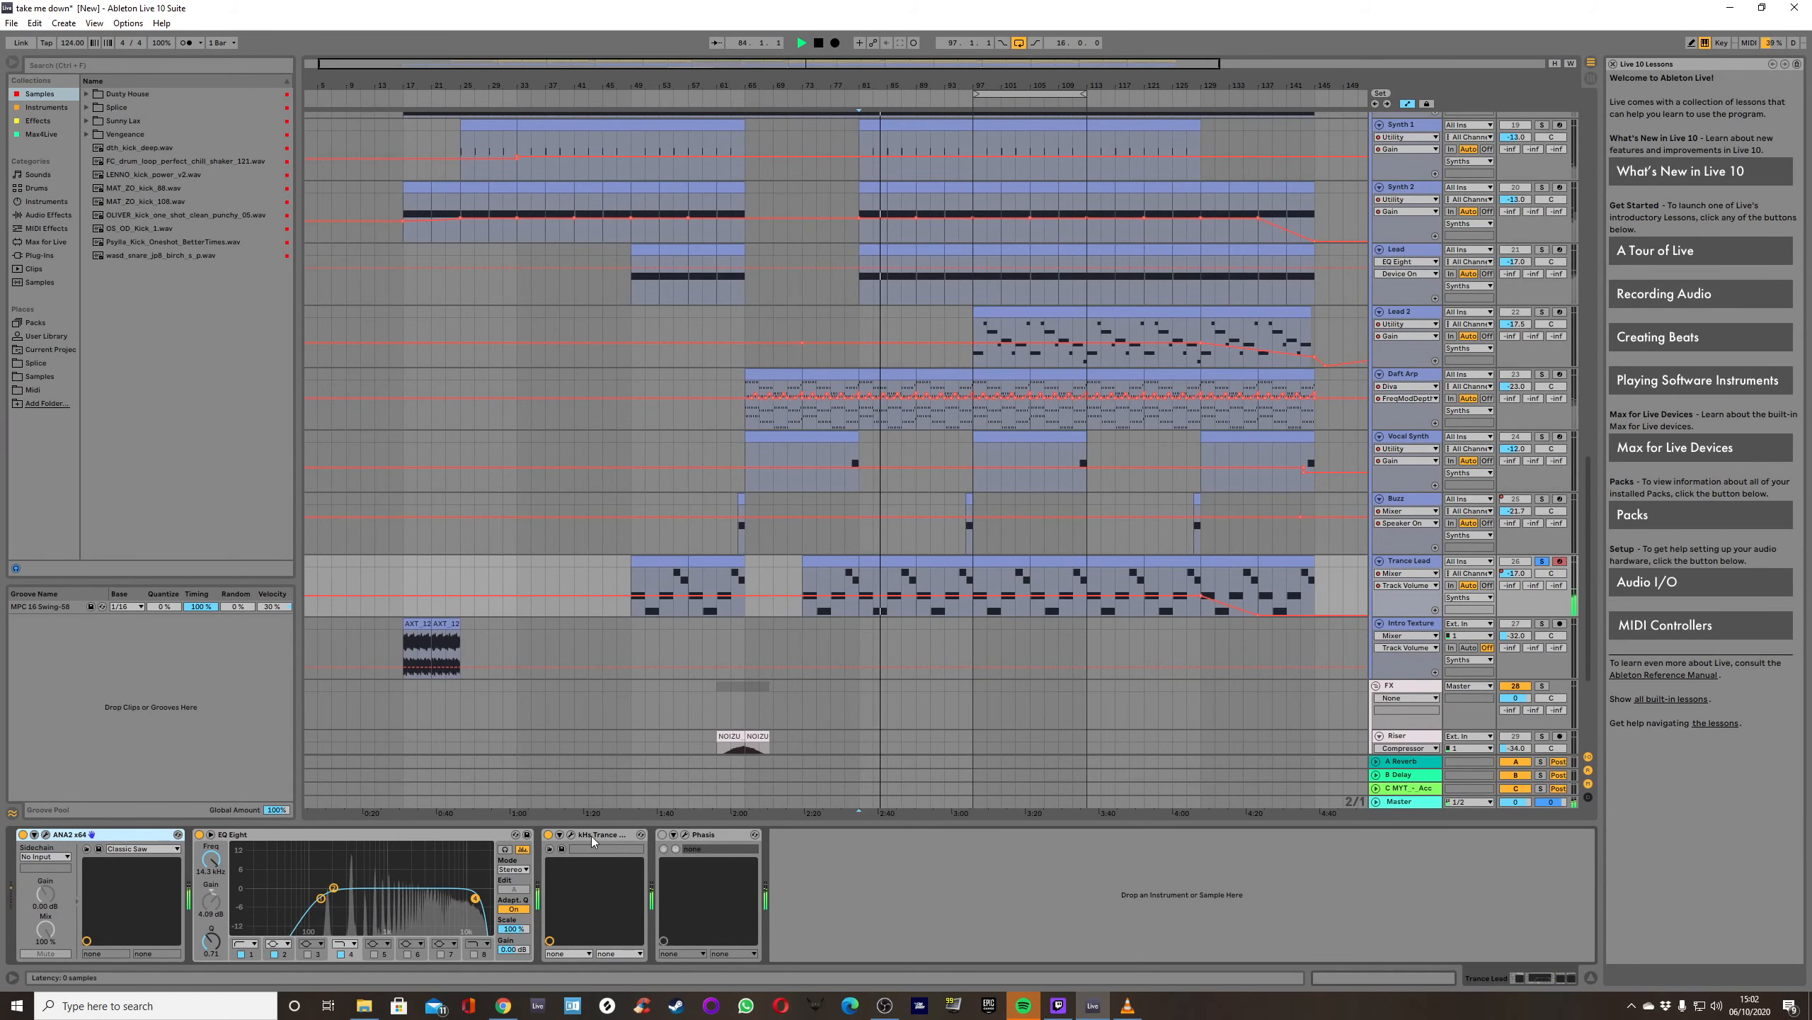
Bypass and re-enable the kHs Trance Gate on Trance Lead to compare the sound, and open its plug-in window.
left_click(548, 834)
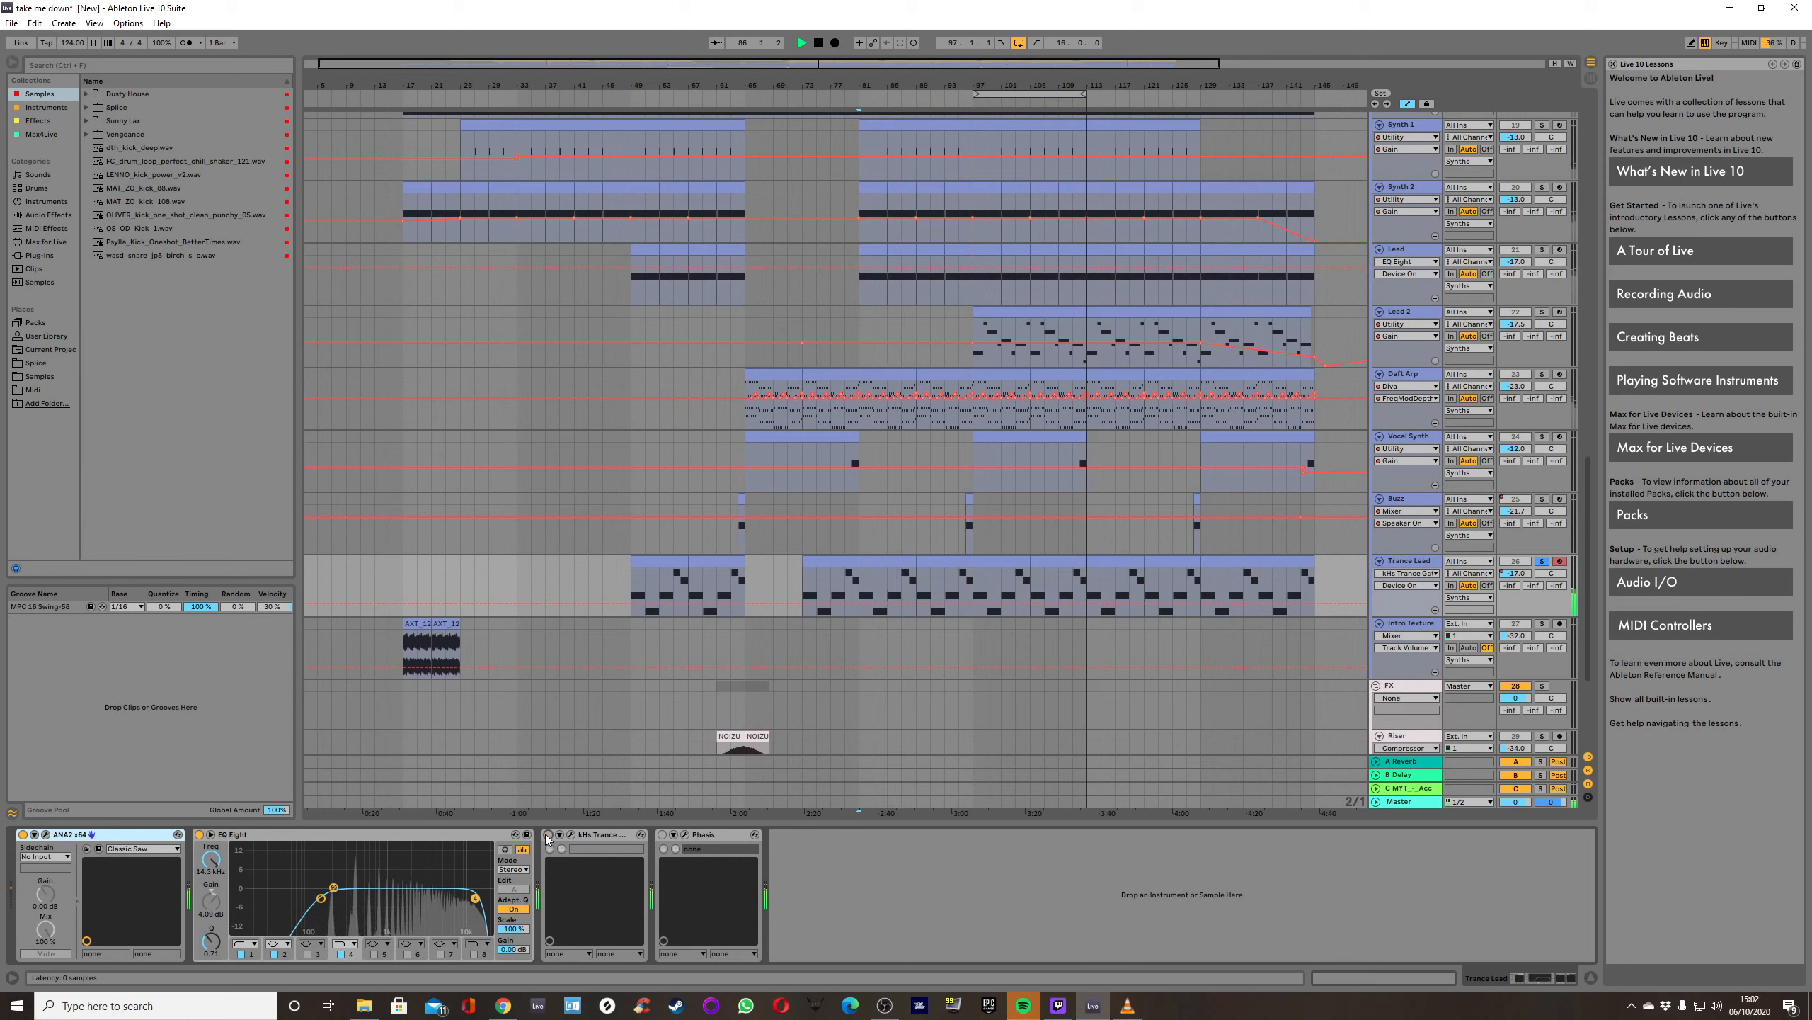
left_click(548, 834)
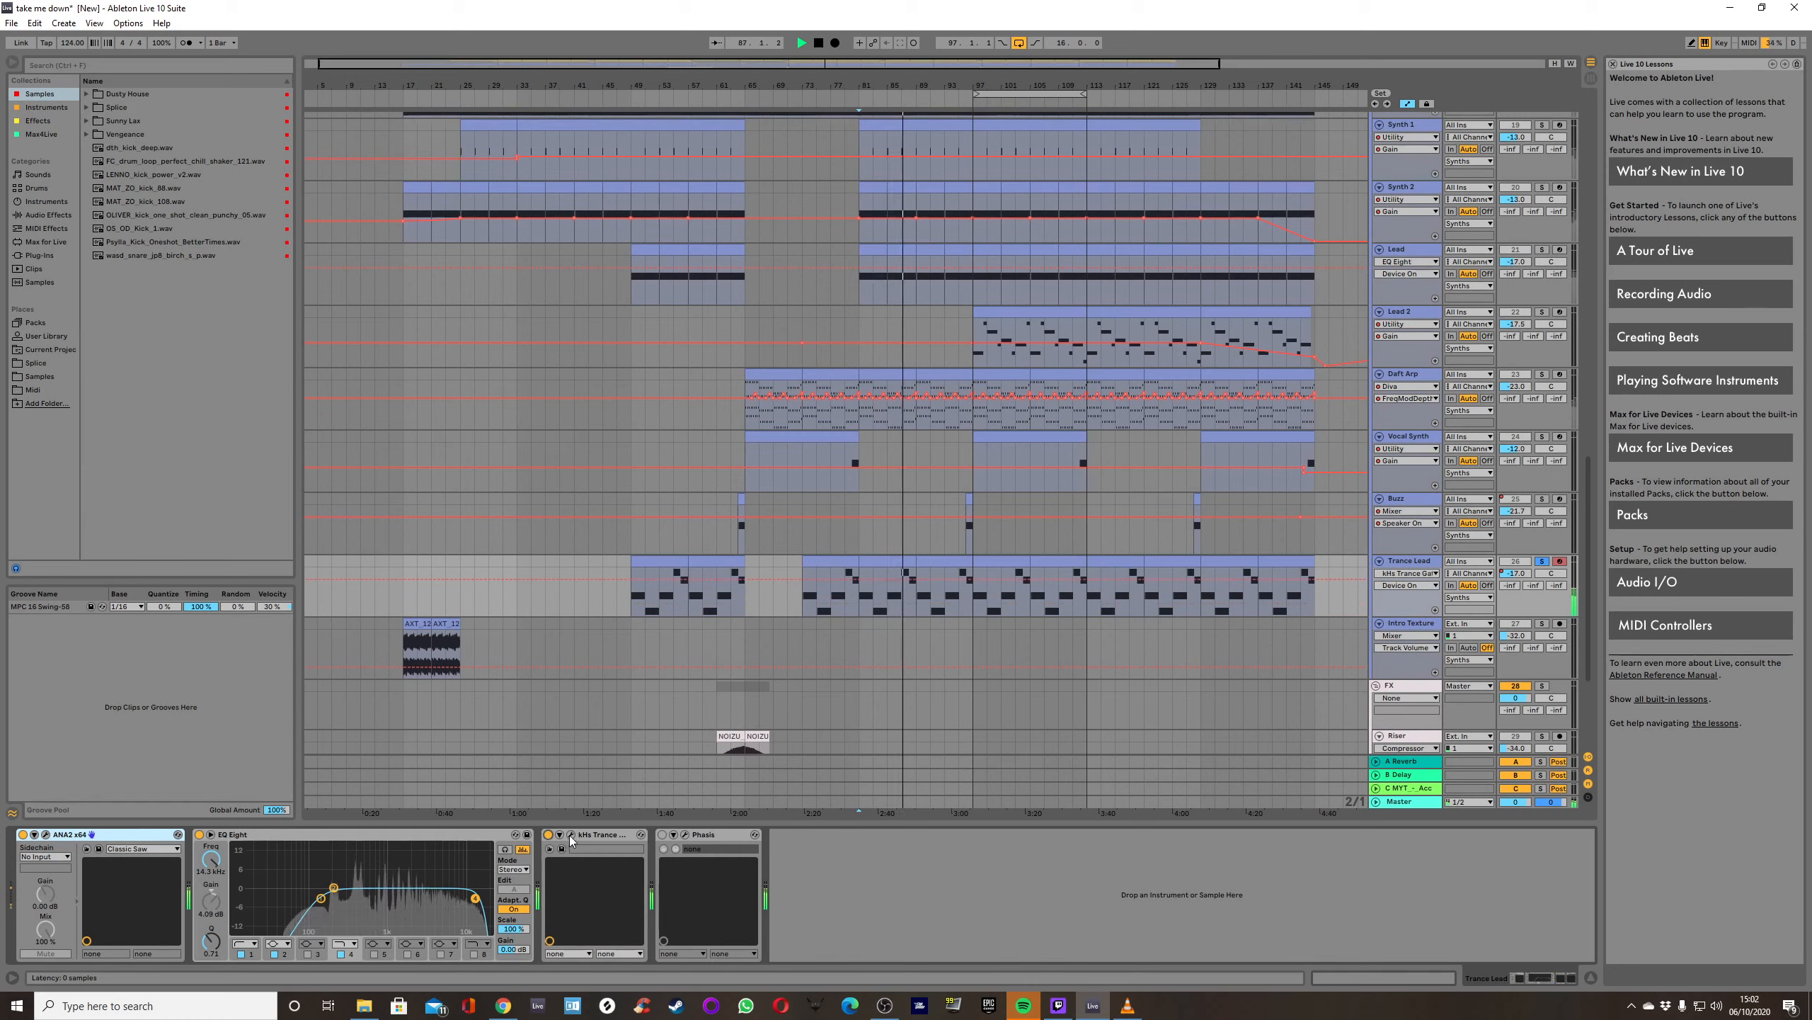
left_click(570, 836)
left_click_drag(201, 396, 953, 339)
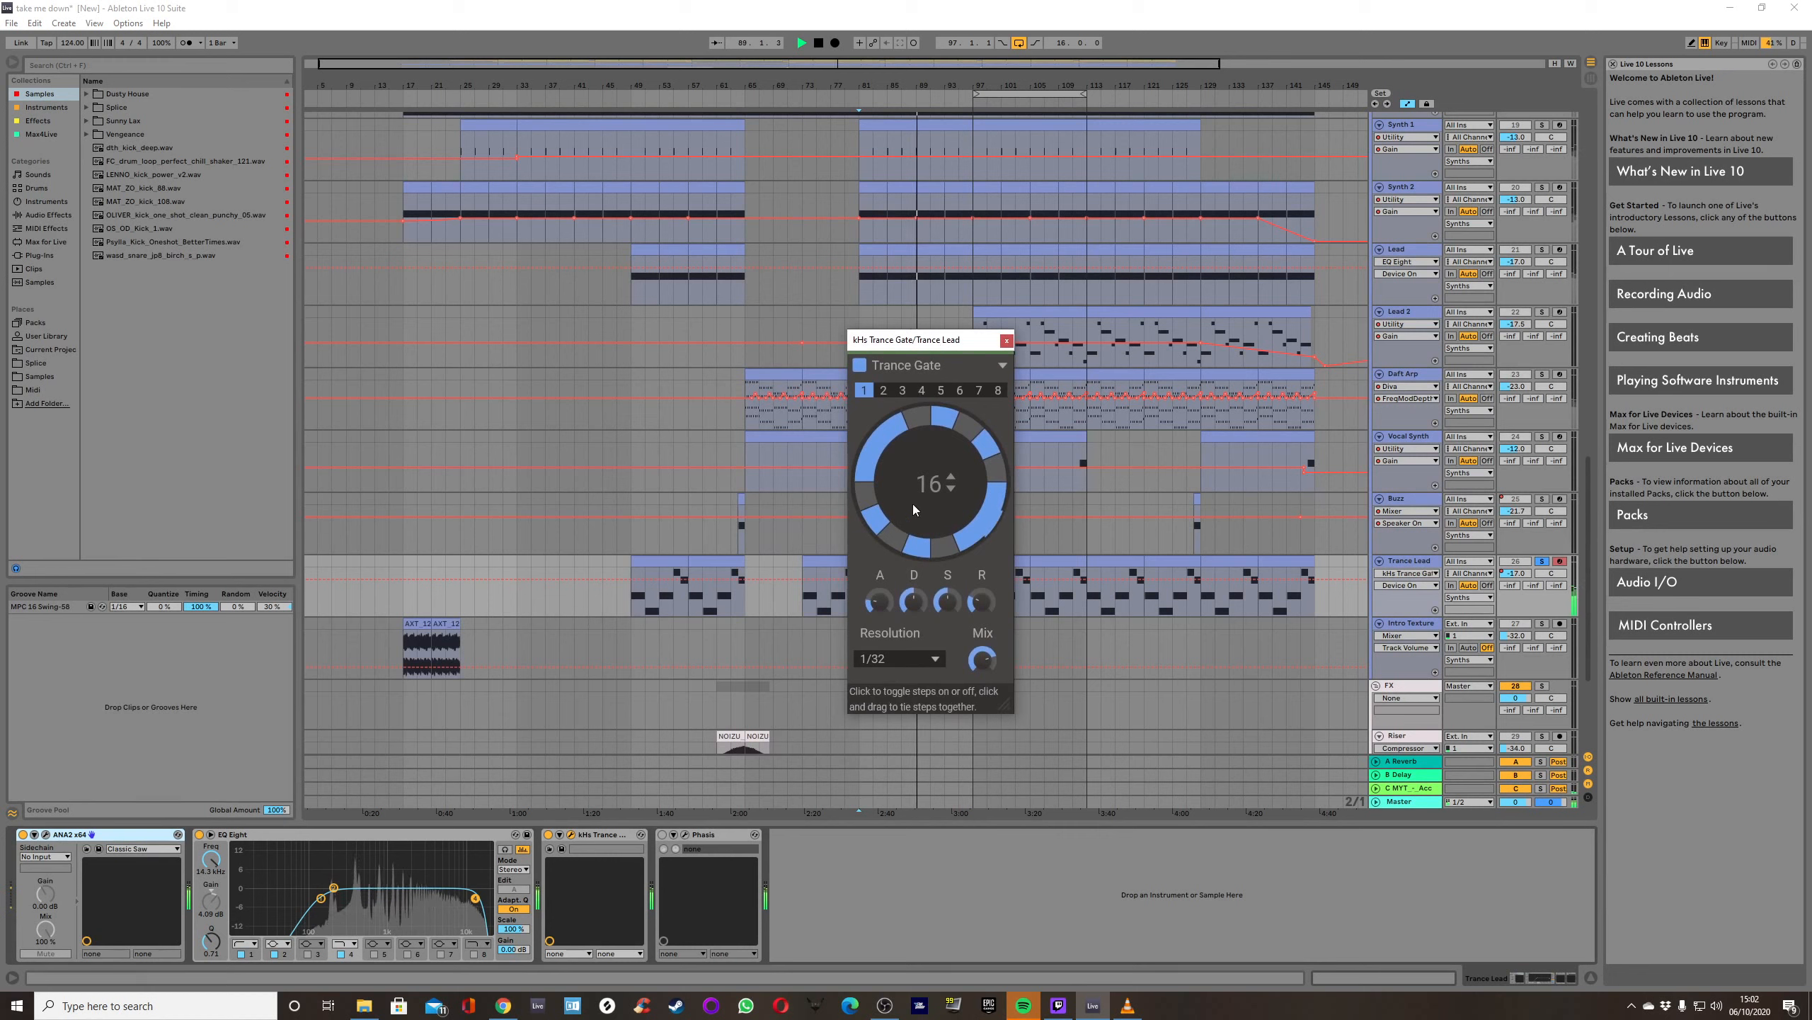
Audition Trance Gate patterns 2 and 3, return to pattern 1 and close the plug-in window.
left_click(884, 391)
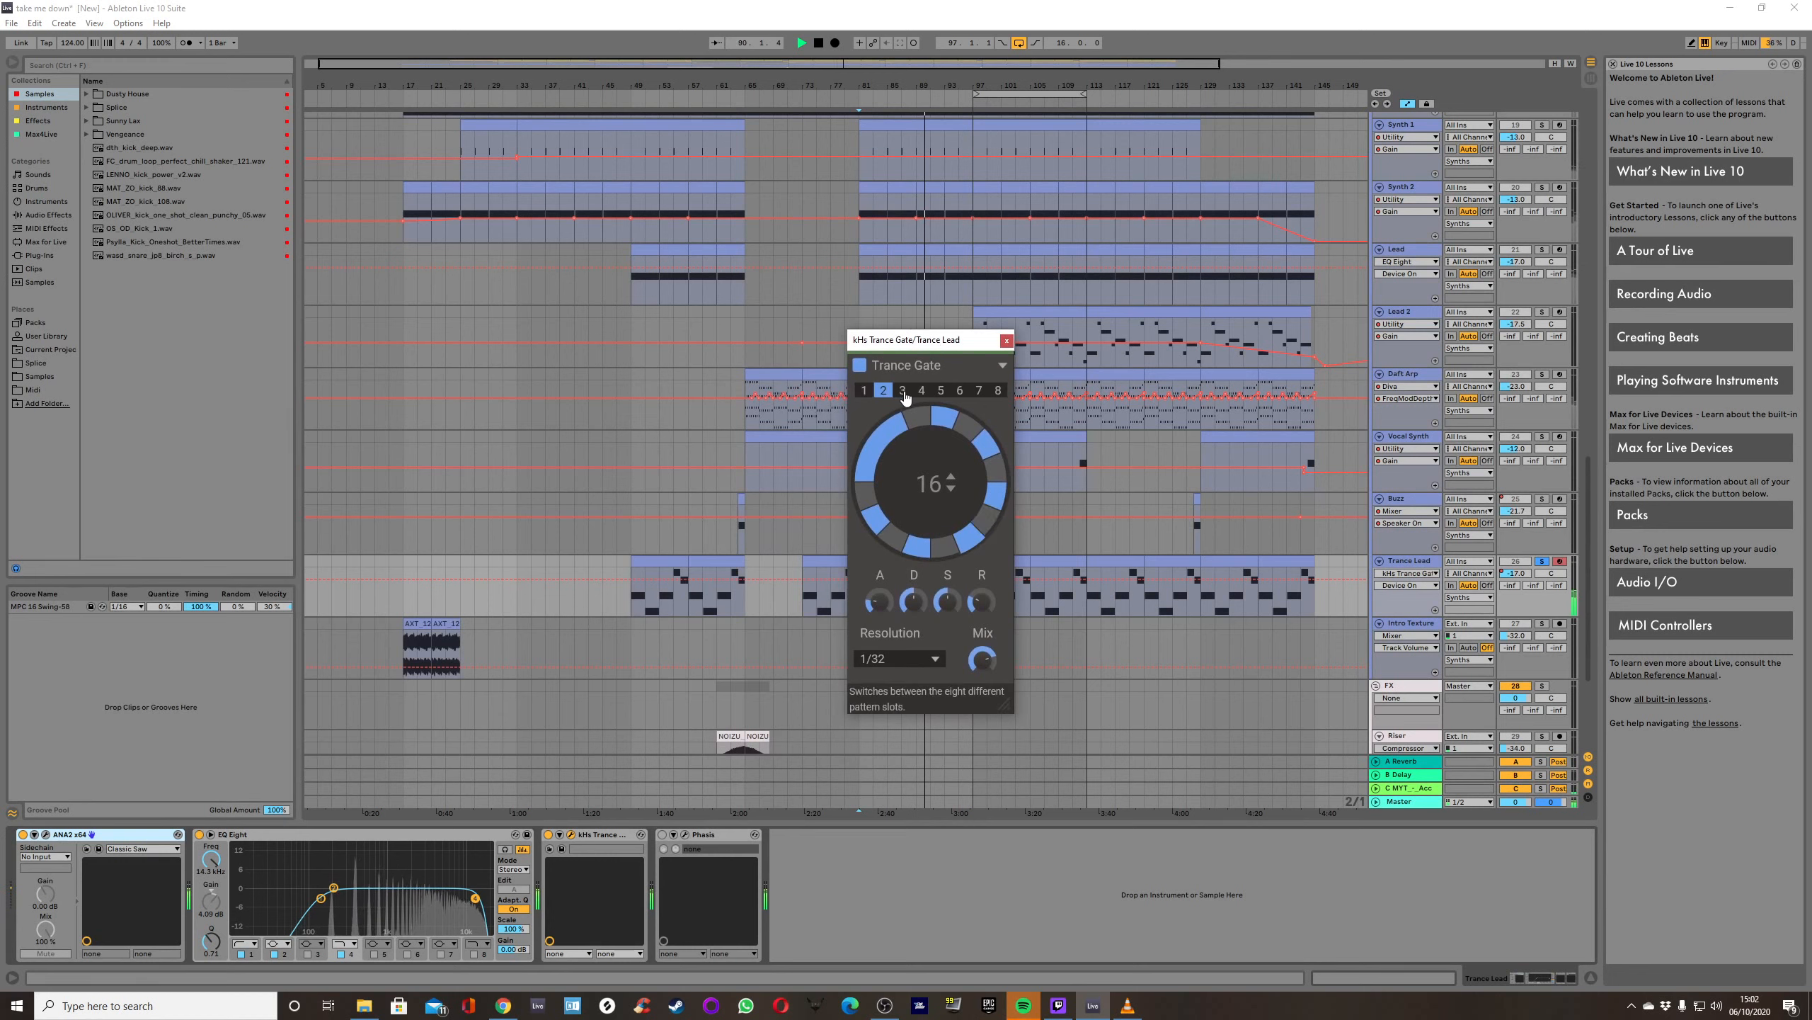
left_click(903, 392)
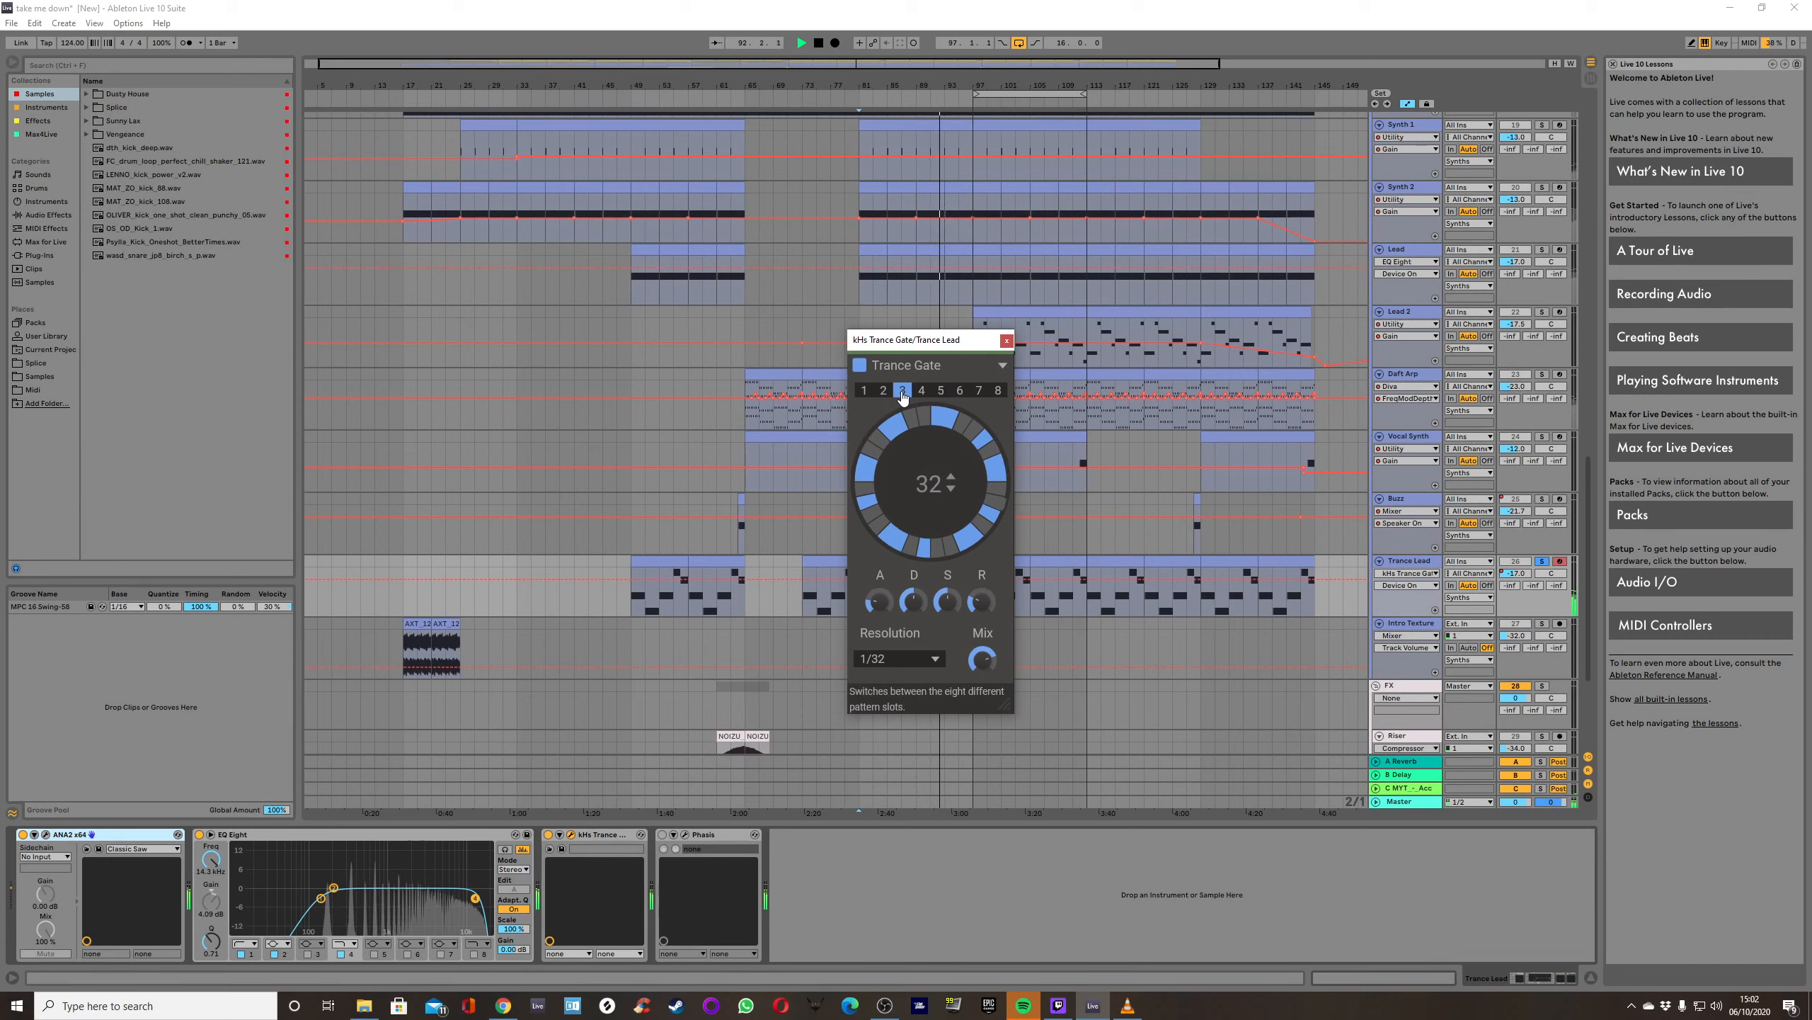
left_click(865, 391)
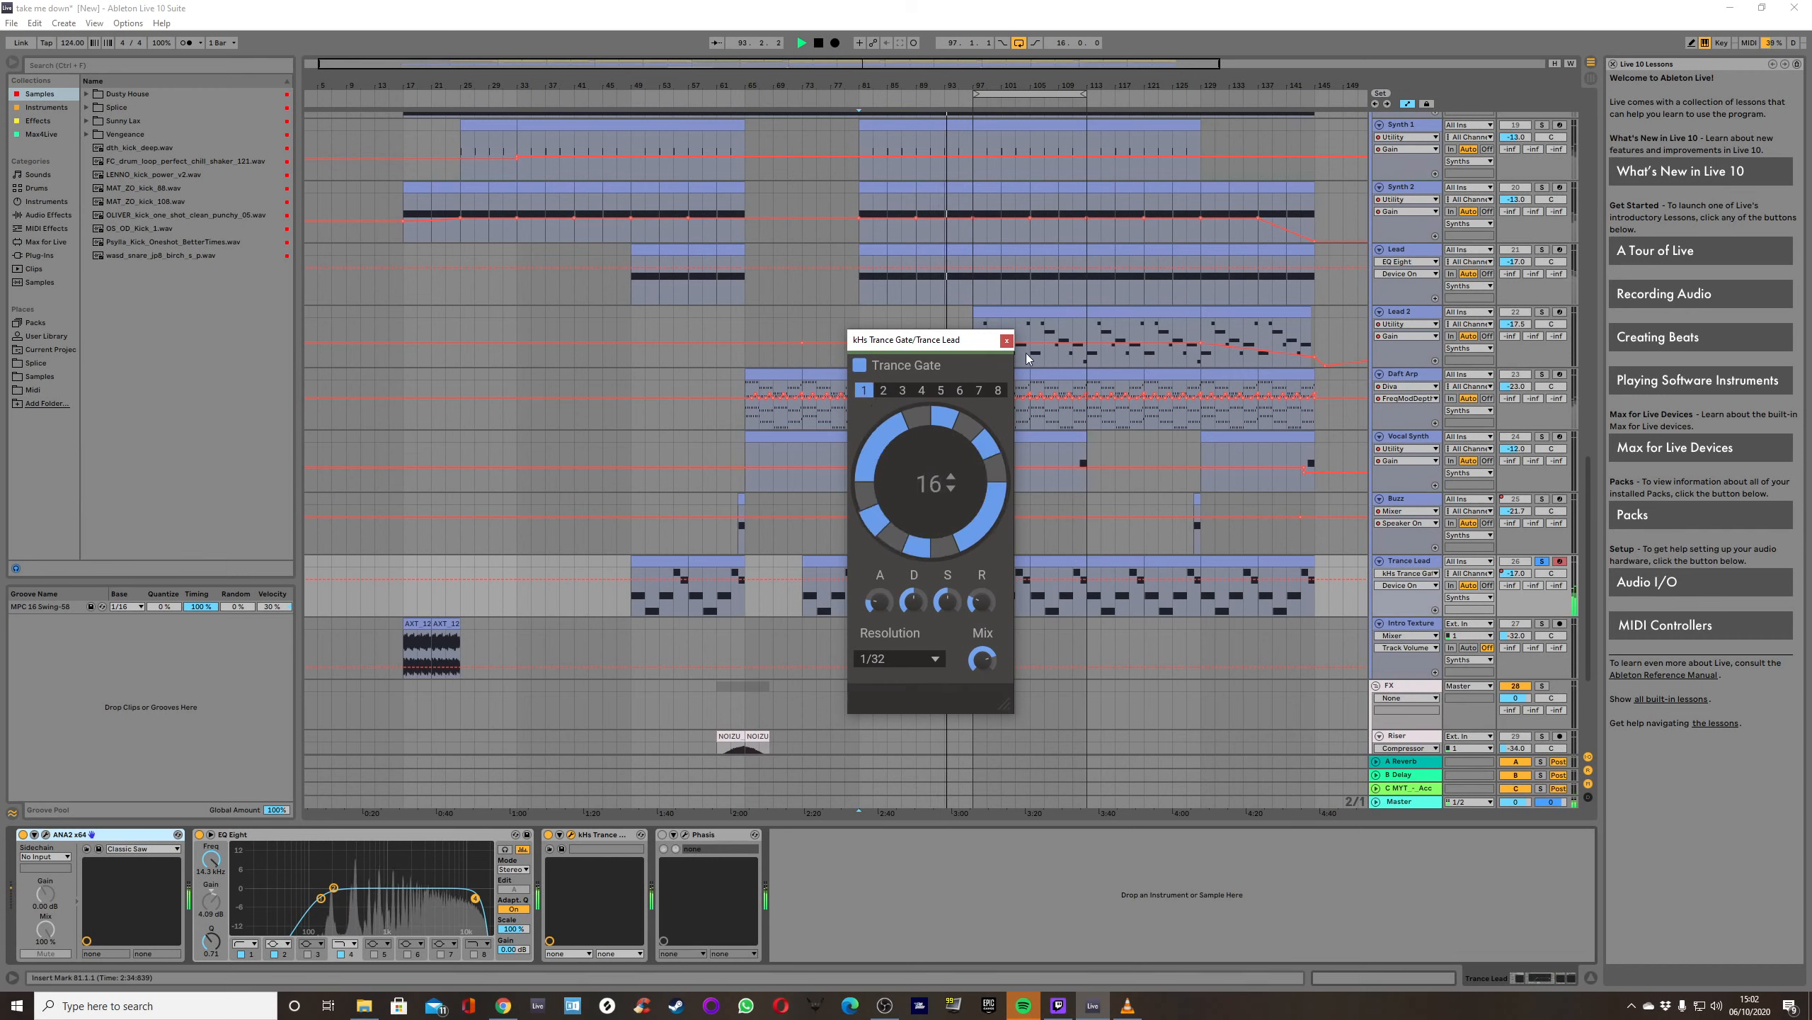
left_click(1007, 341)
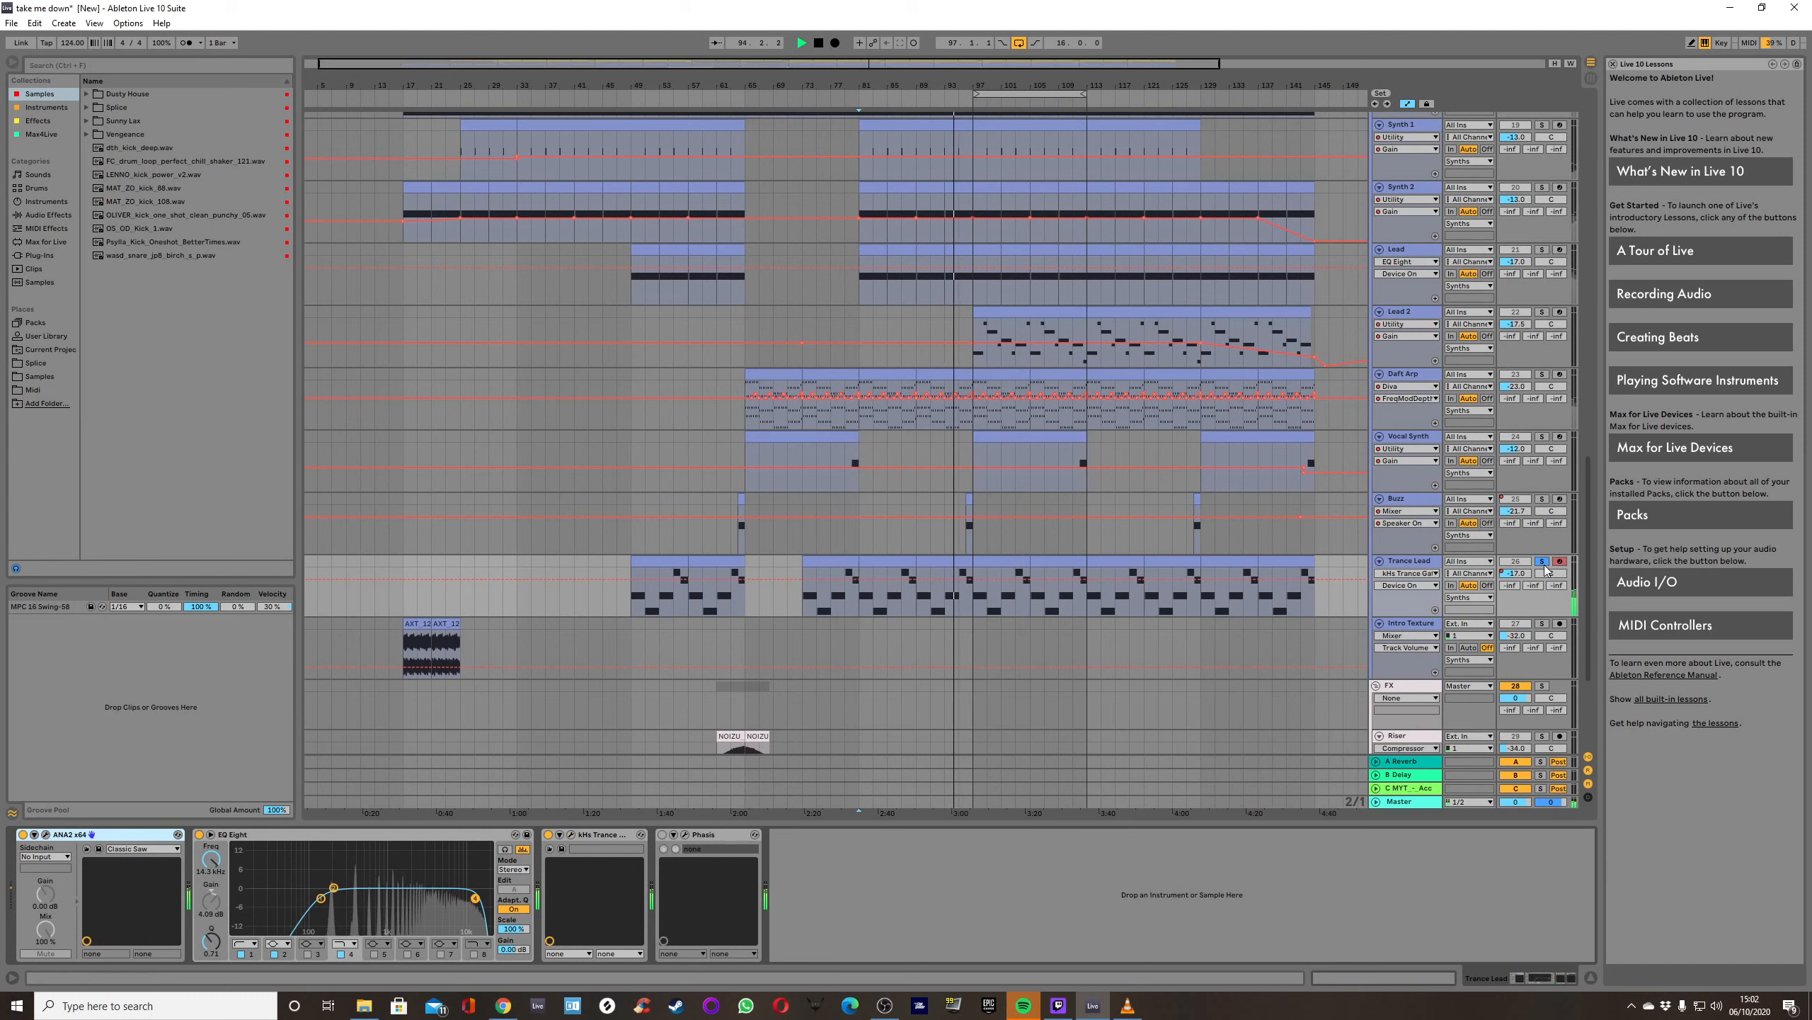
Show the Mixer's track volume automation on the Trance Lead track.
left_click(1420, 574)
left_click(1410, 635)
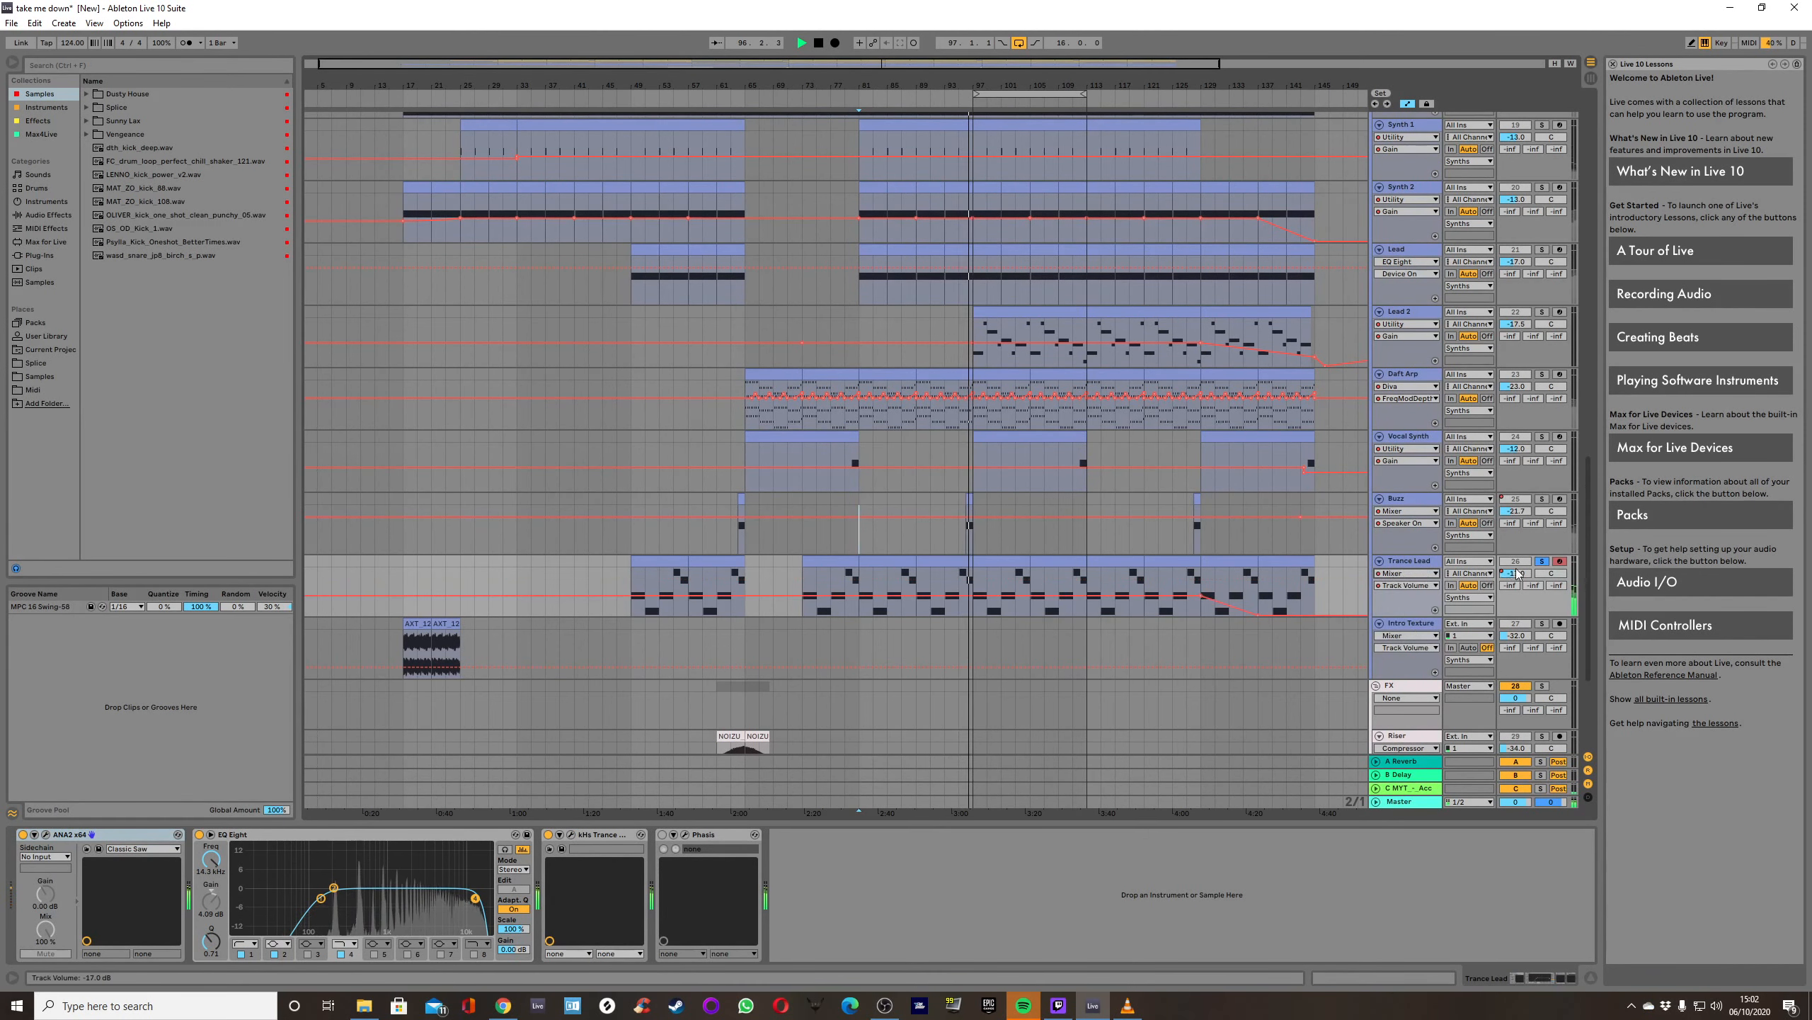
Play the arrangement from bar 17 and display the Intro Texture track's device chain.
scroll(1388, 569, "down", 2)
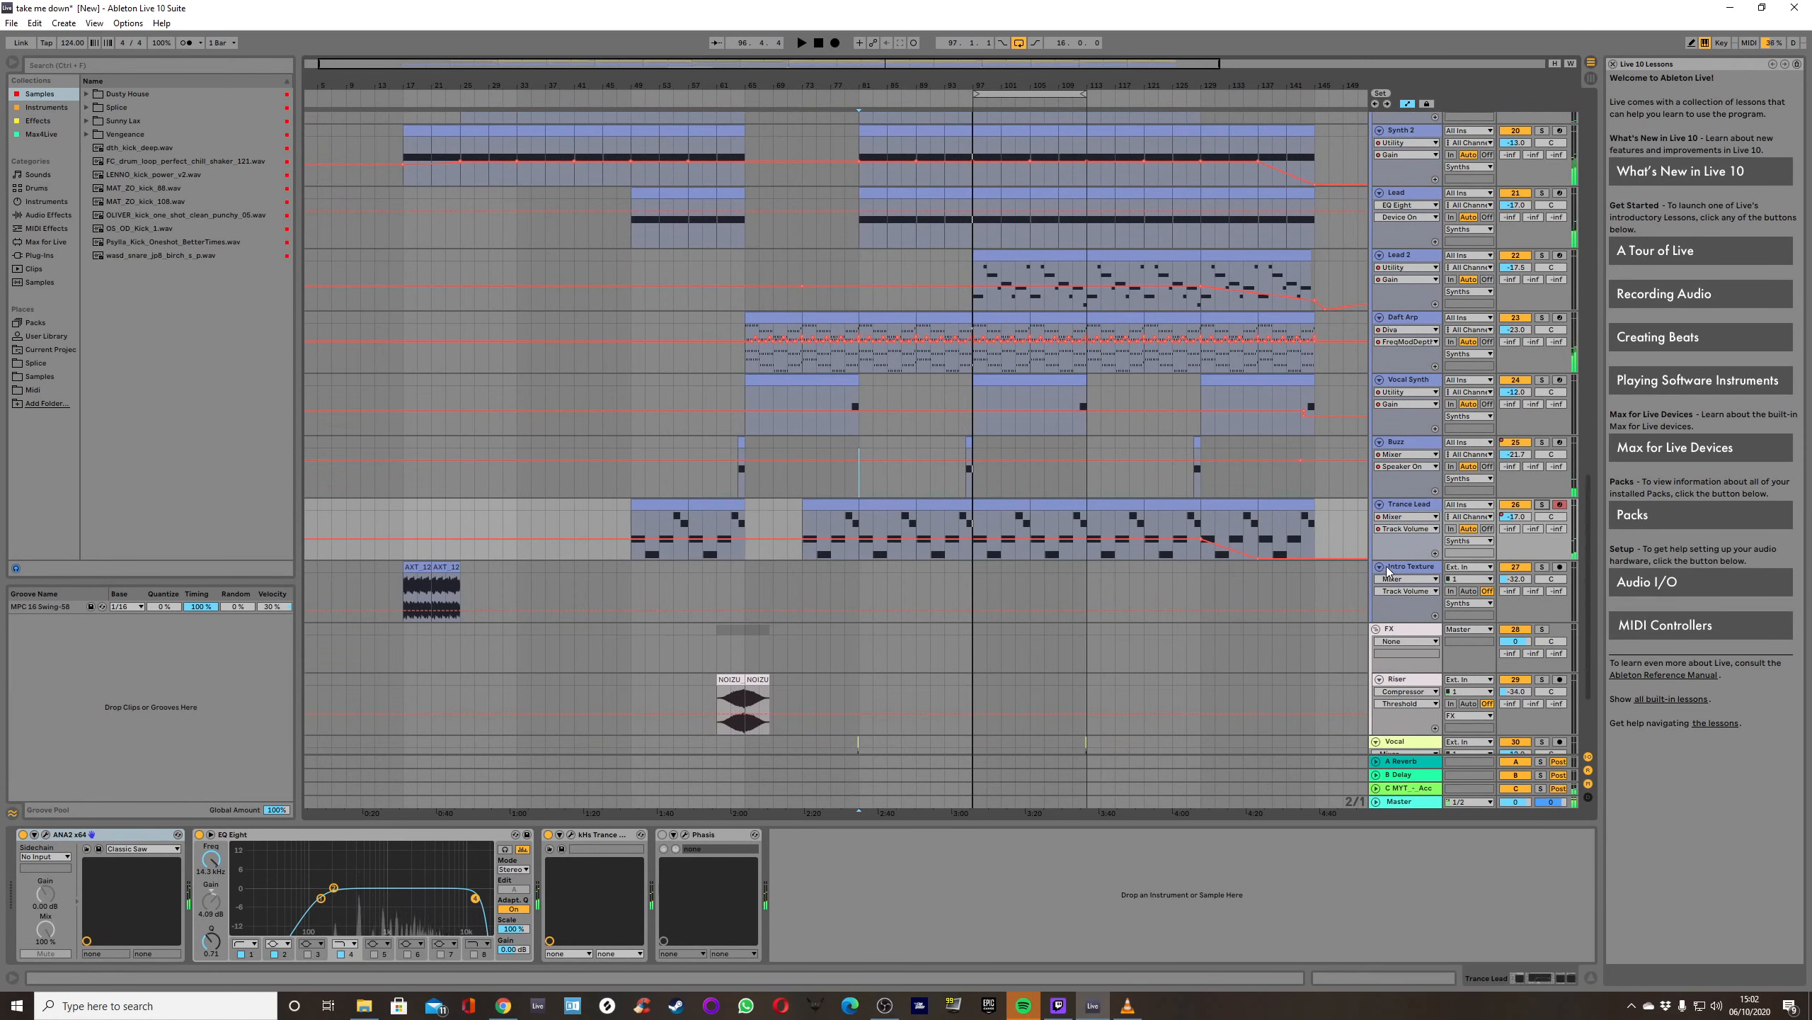
scroll(1388, 569, "down", 5)
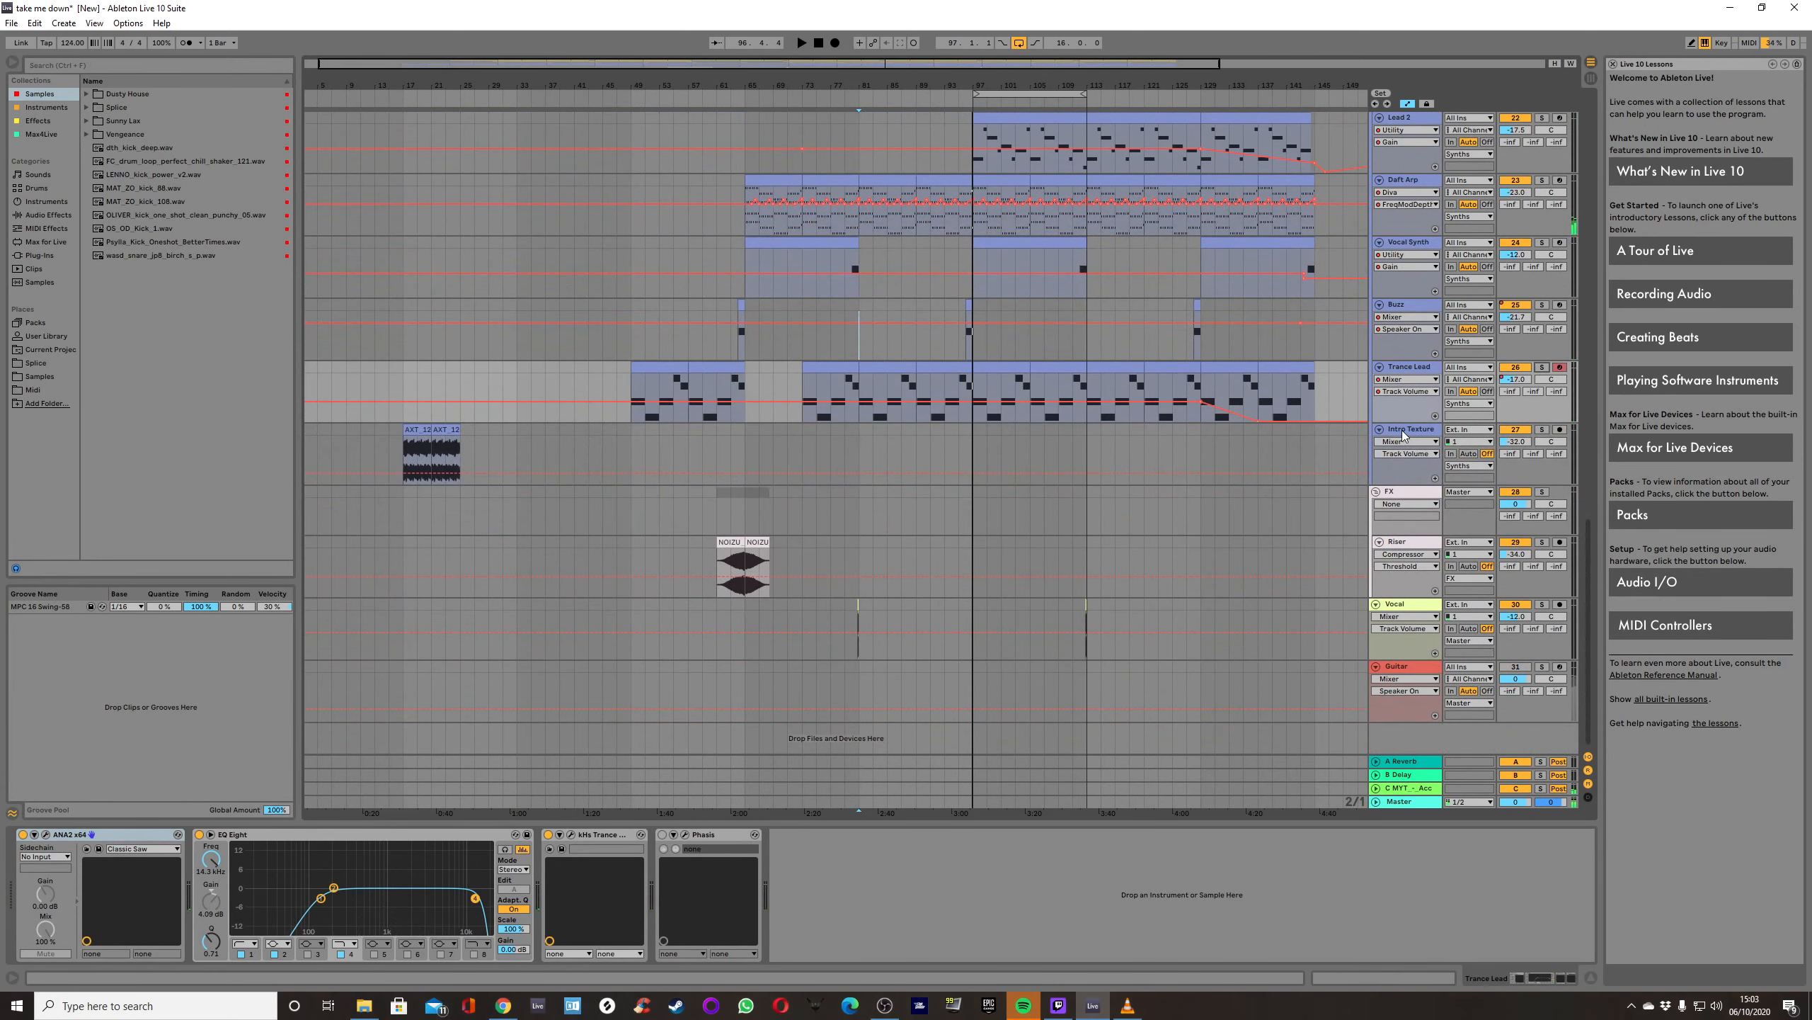
left_click(1403, 433)
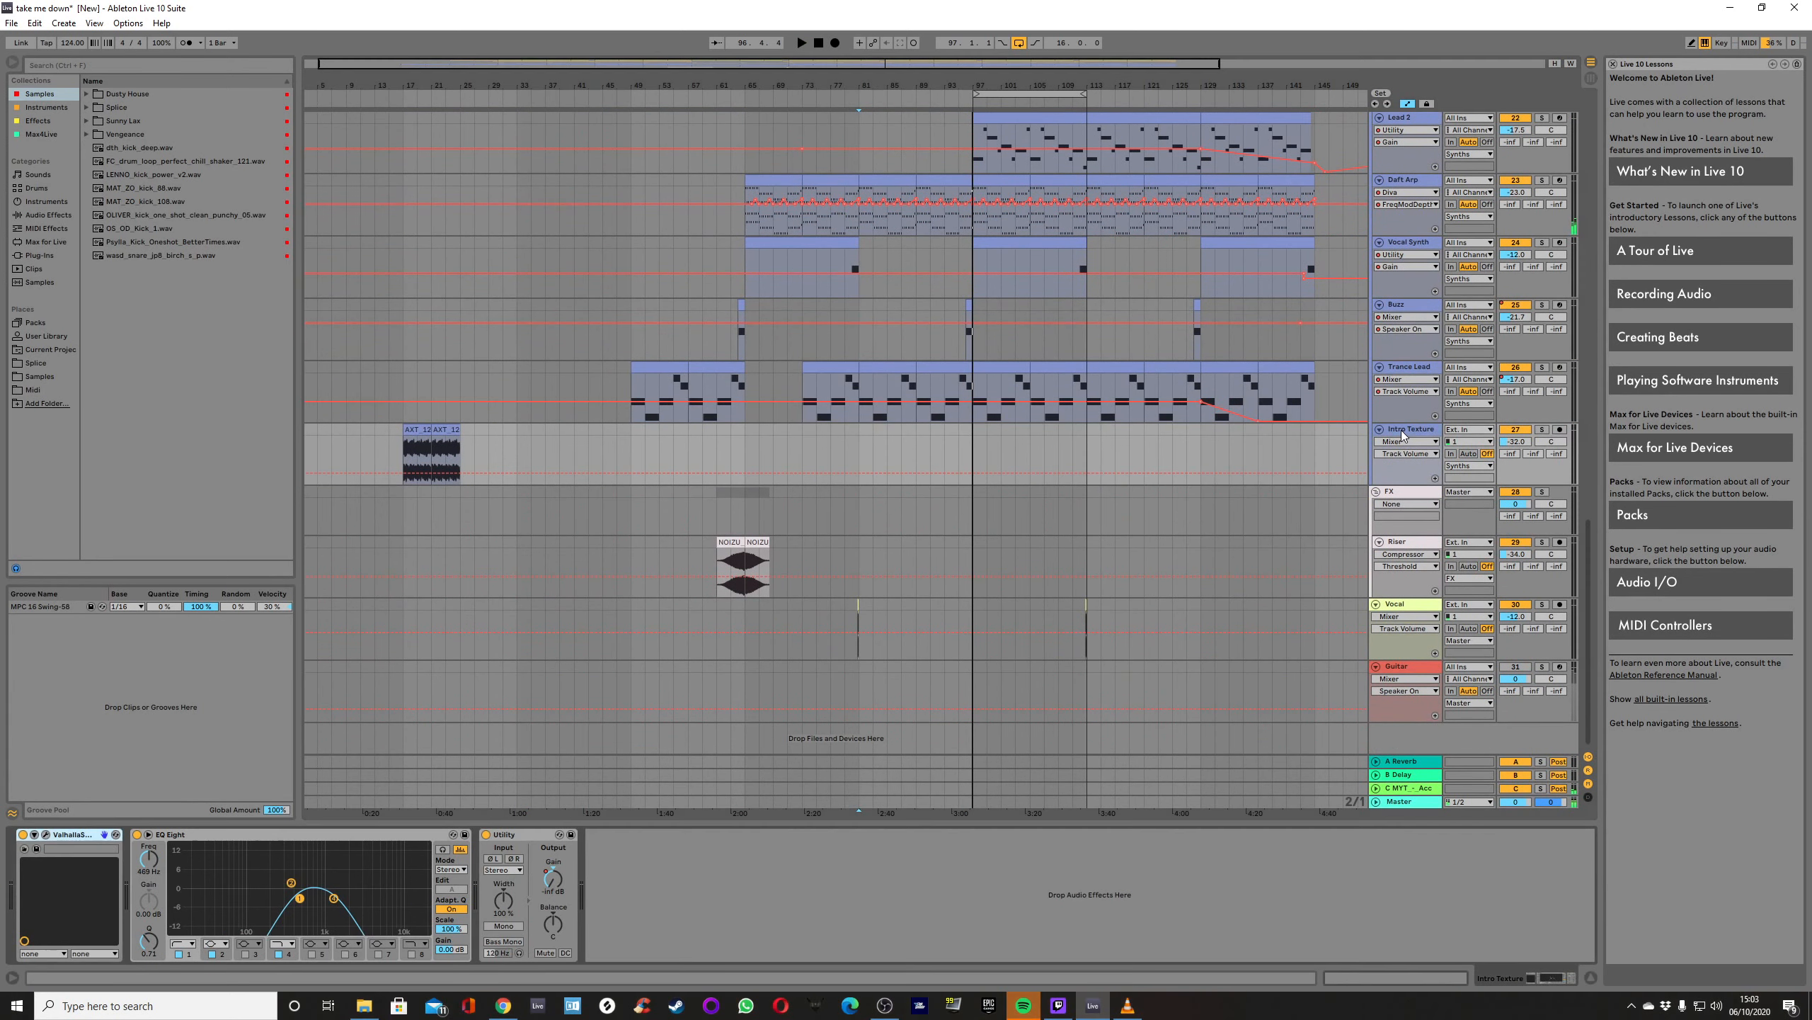
left_click(402, 377)
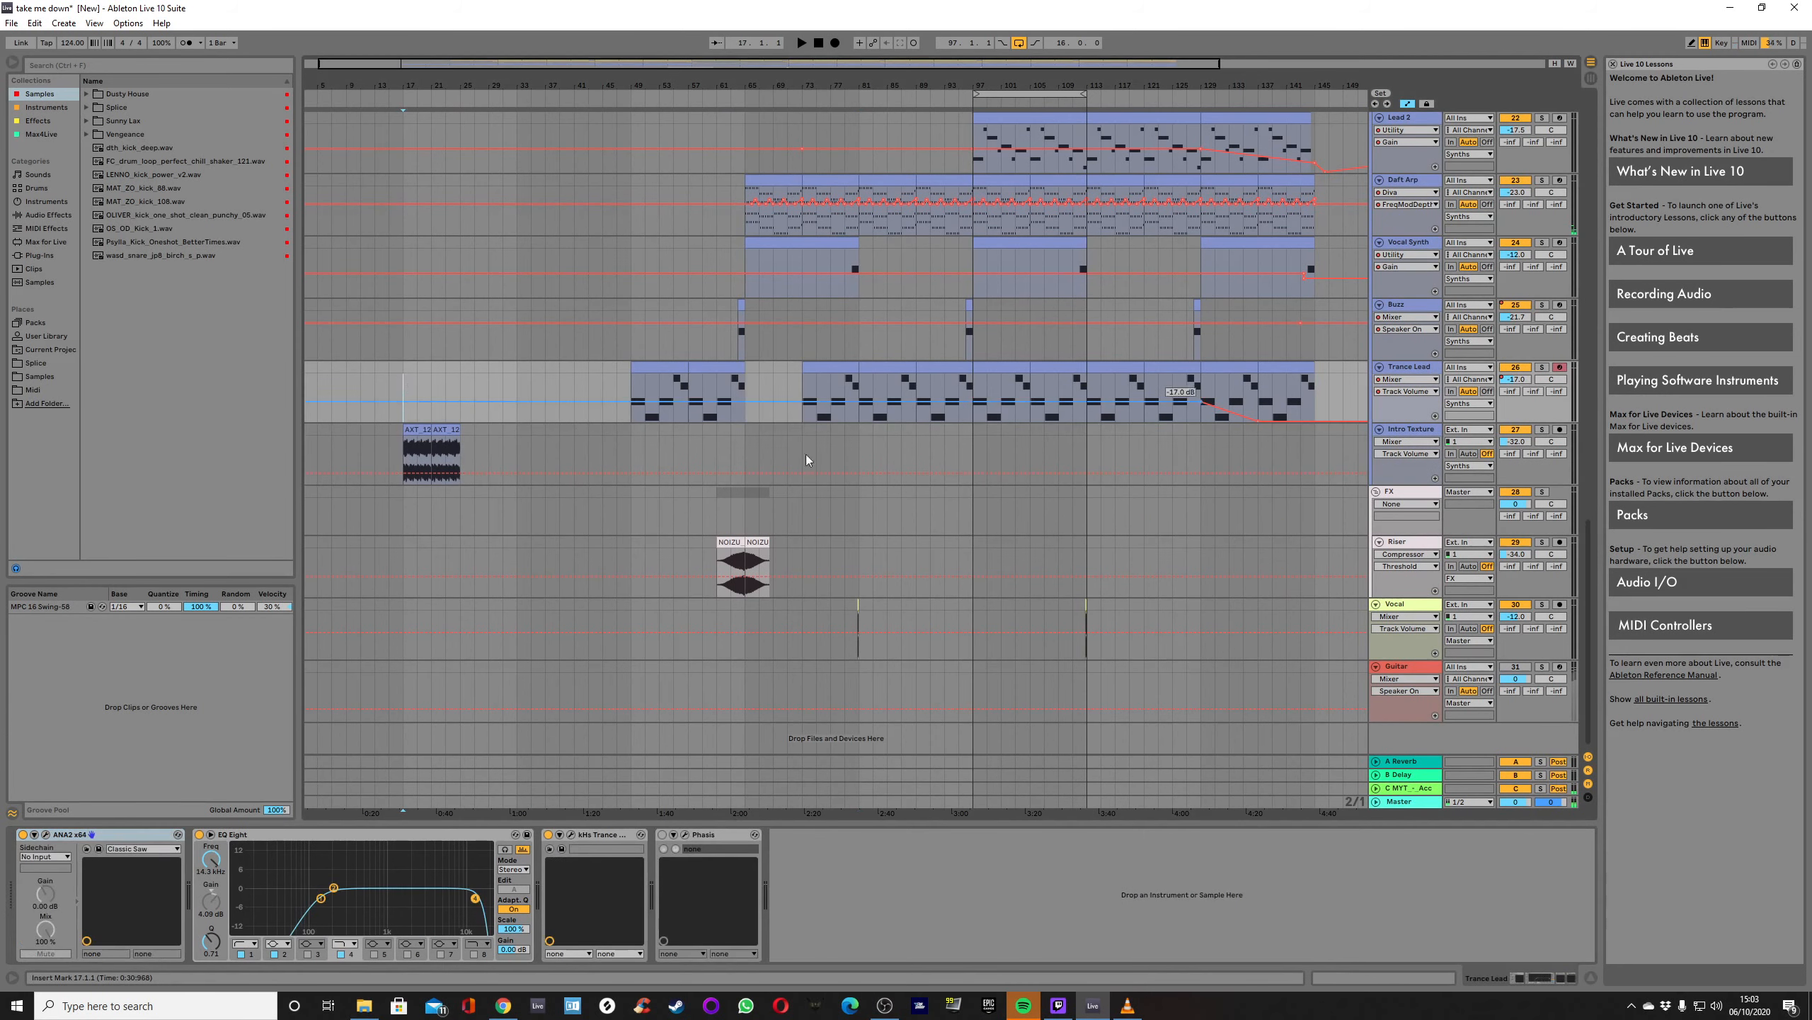
key("space")
left_click(1412, 432)
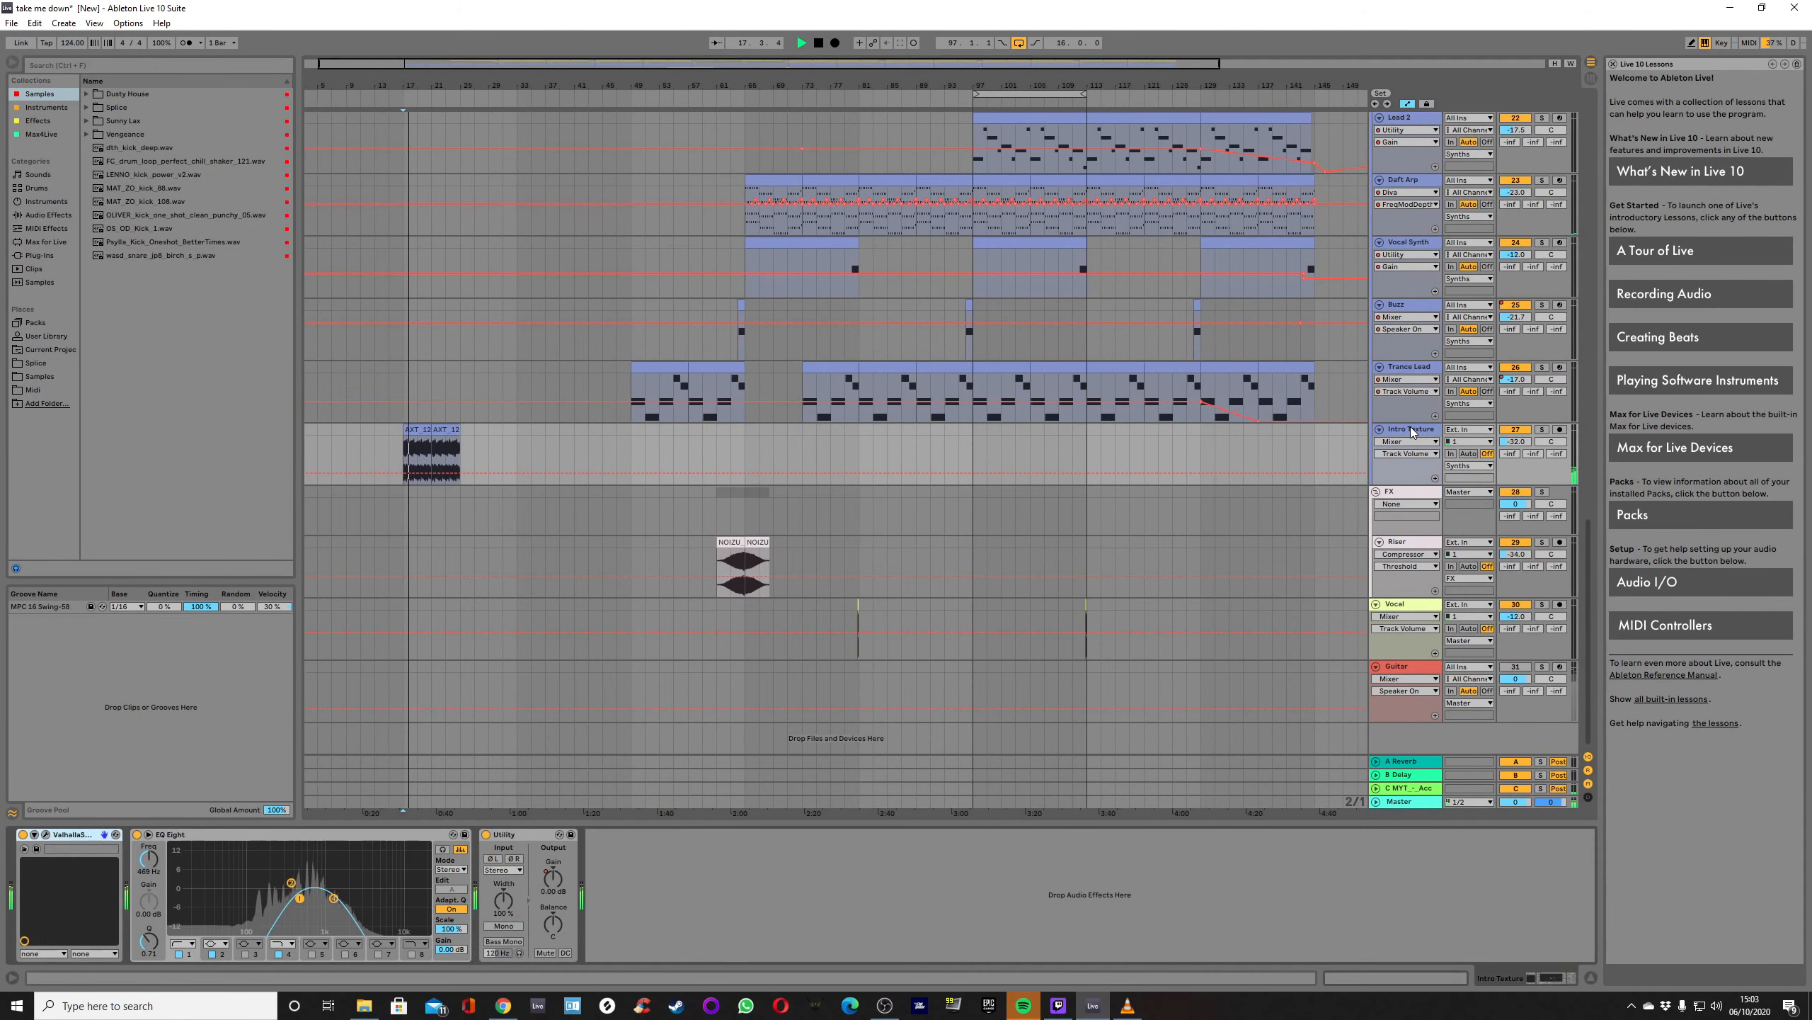
Solo the Intro Texture track to hear it alone, stop playback, remove the solo and resume playing the full mix.
left_click(1541, 430)
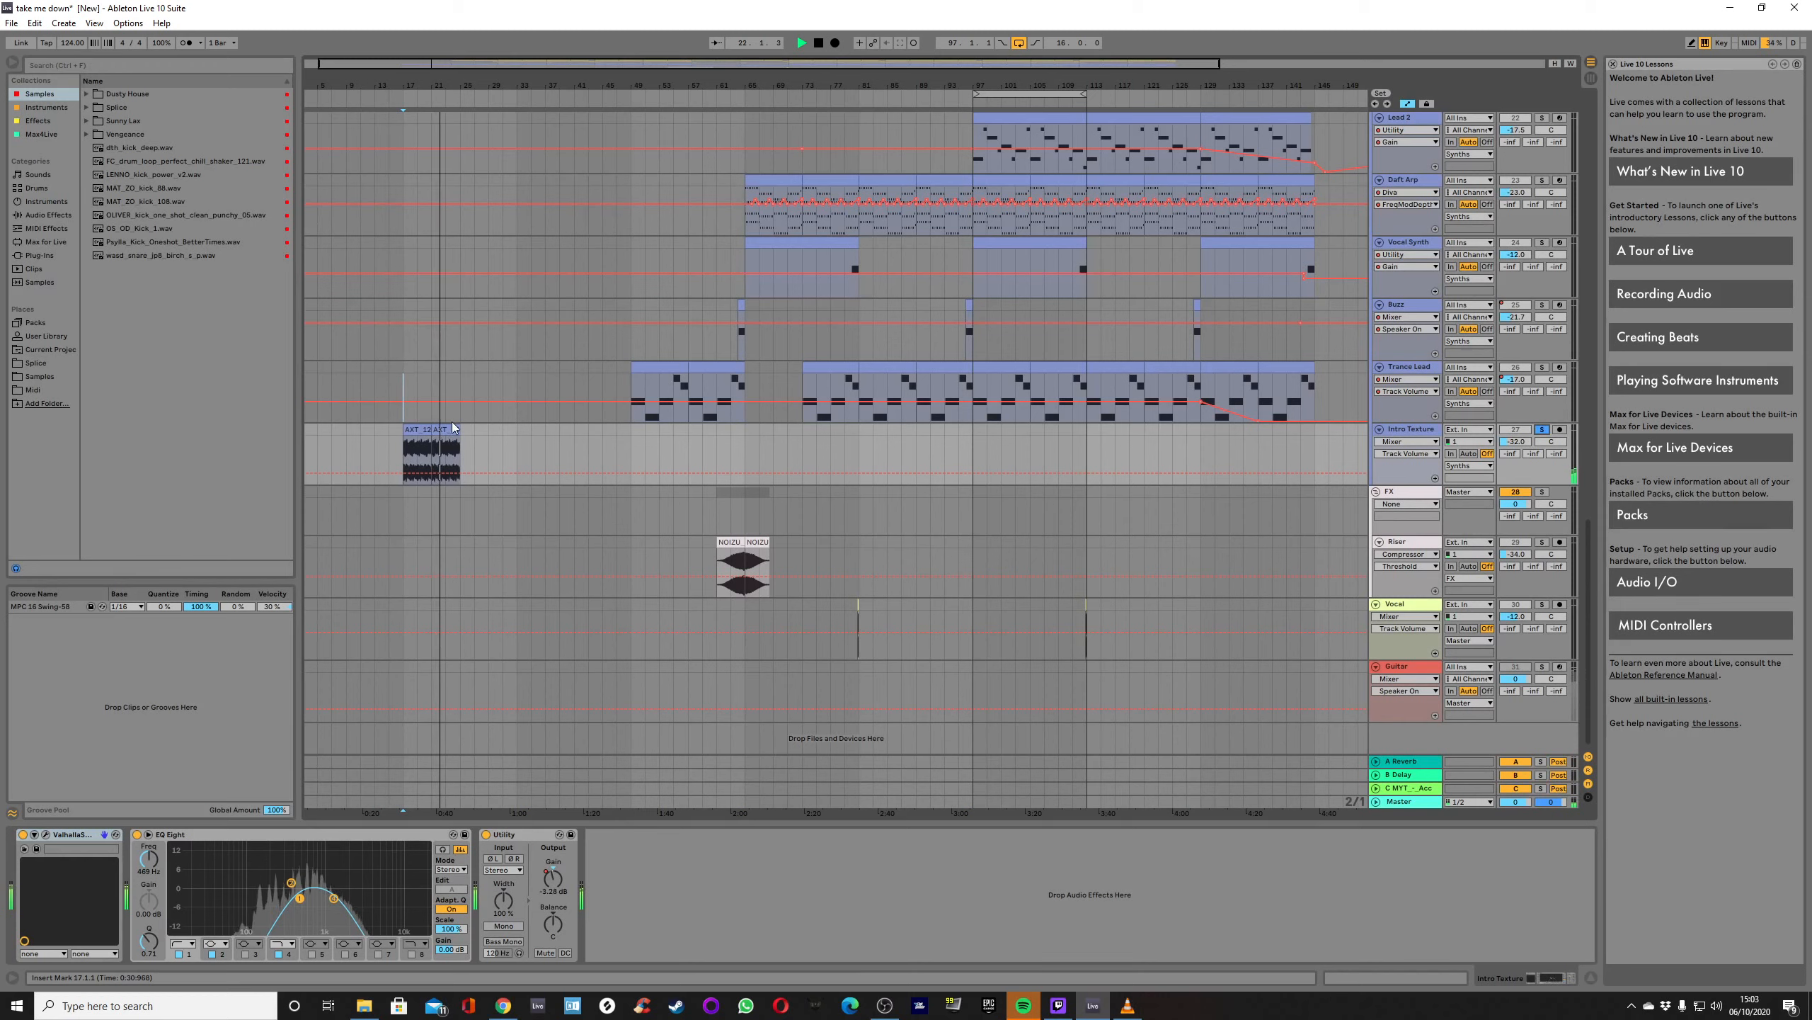
key("space")
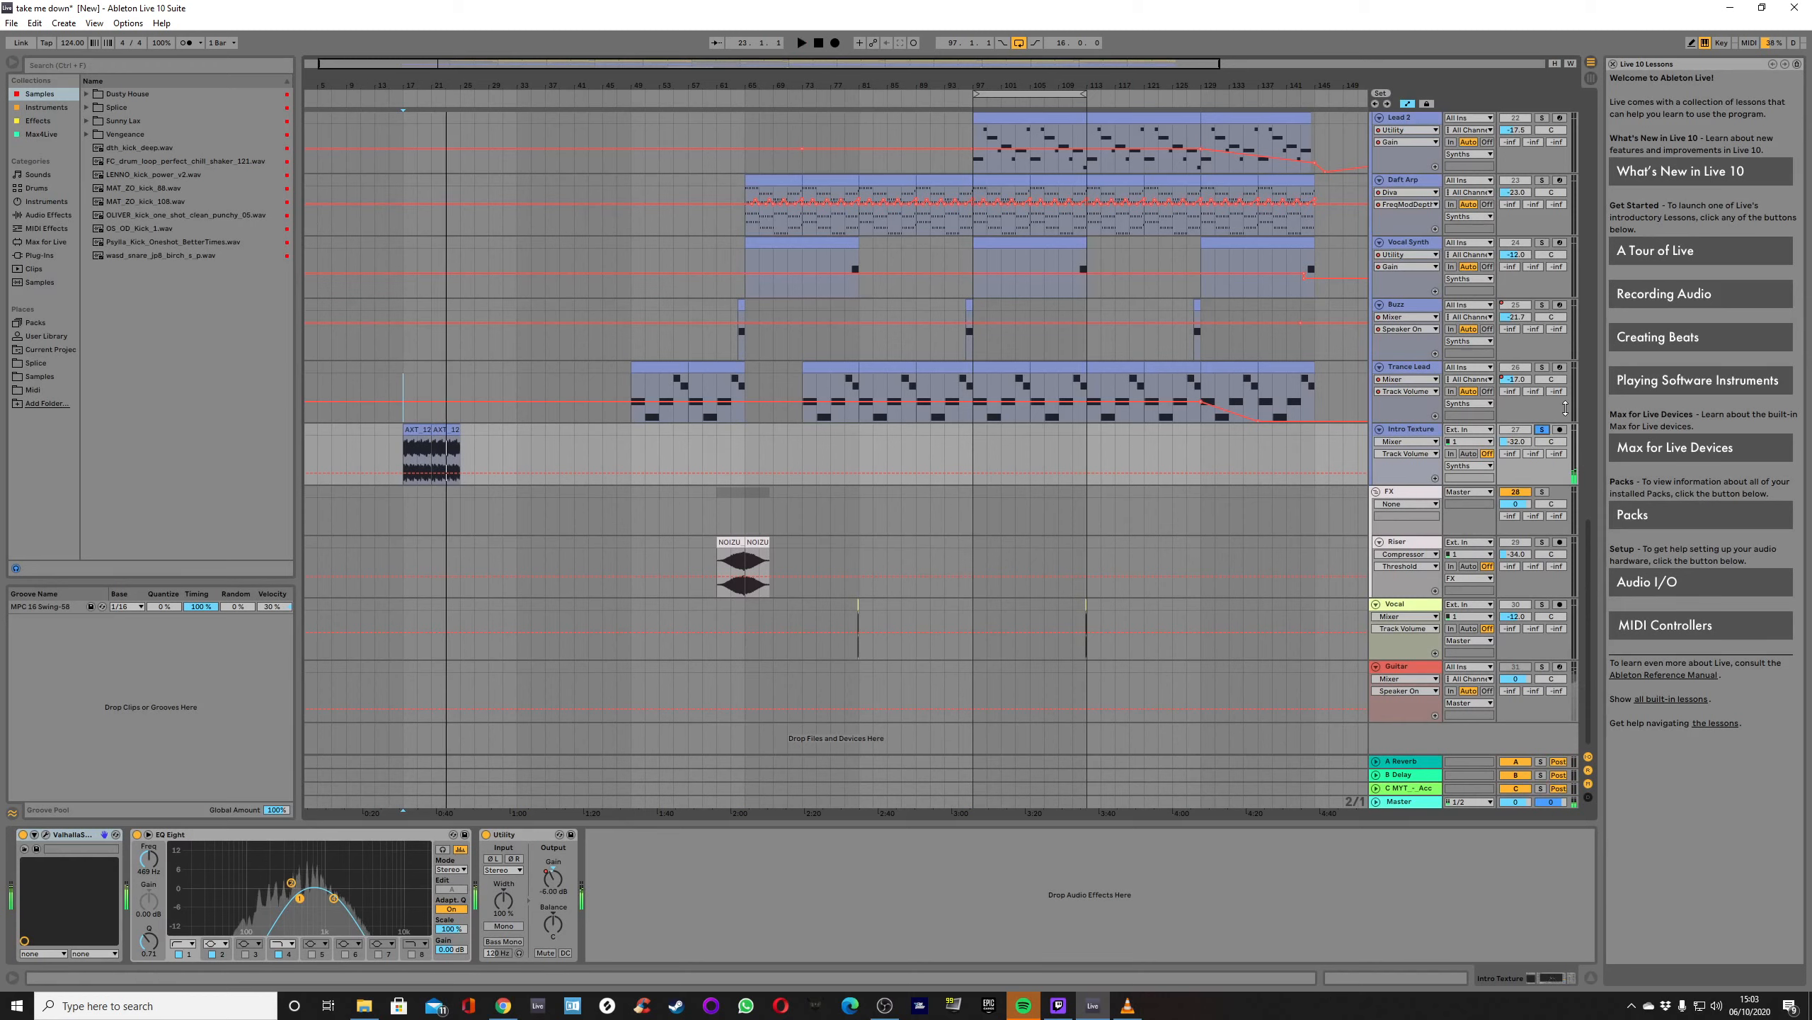
left_click(1543, 430)
key("space")
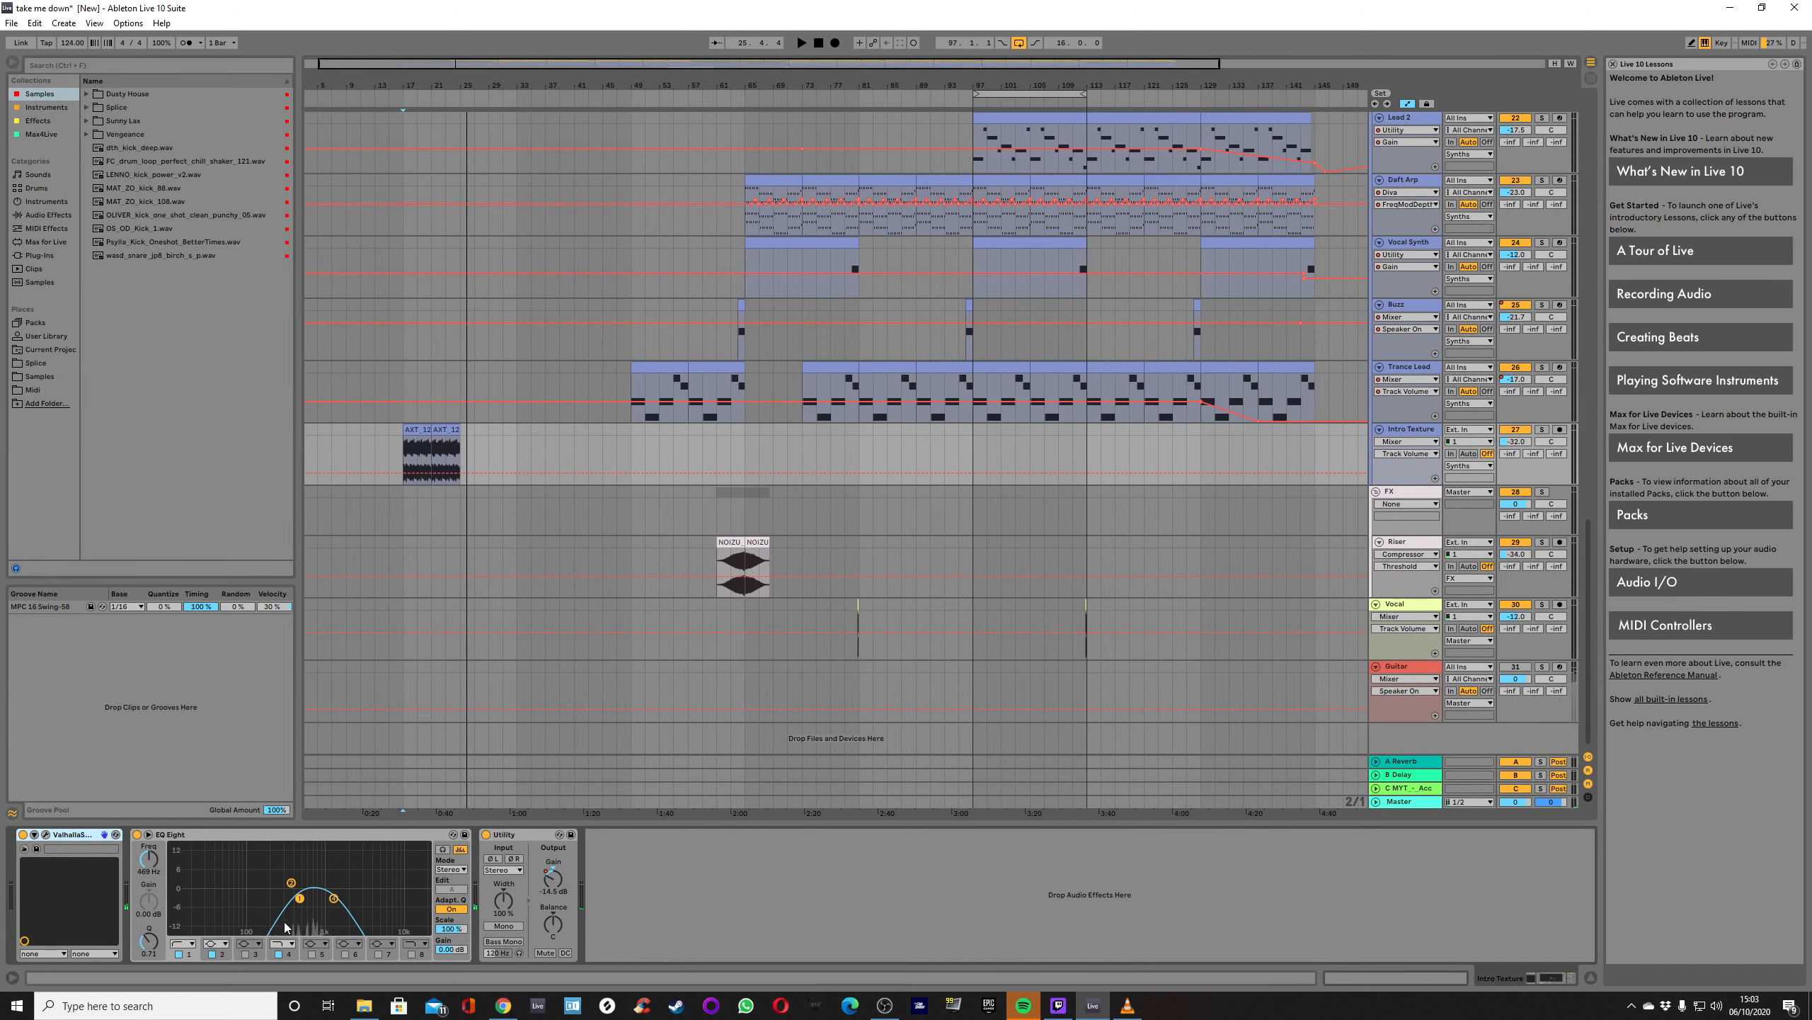
Display the device chains of the Riser and Vocal tracks in turn.
left_click(1412, 498)
left_click(1401, 547)
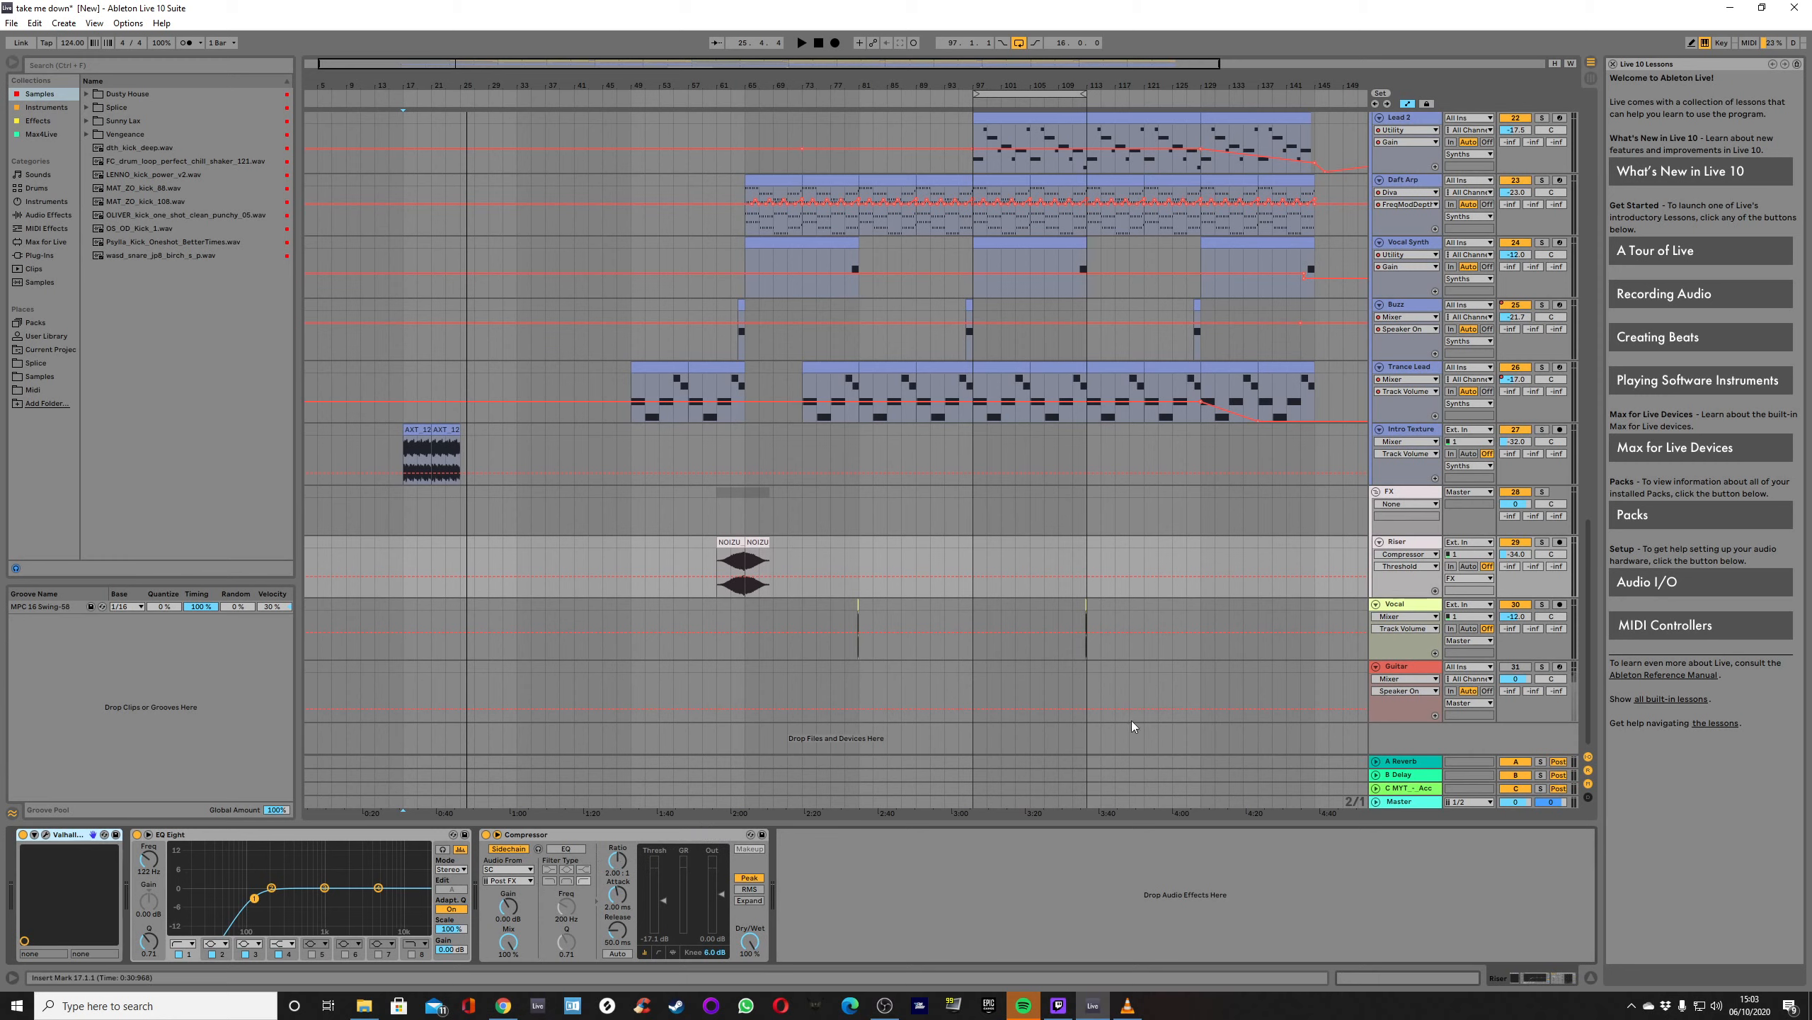
left_click(1399, 605)
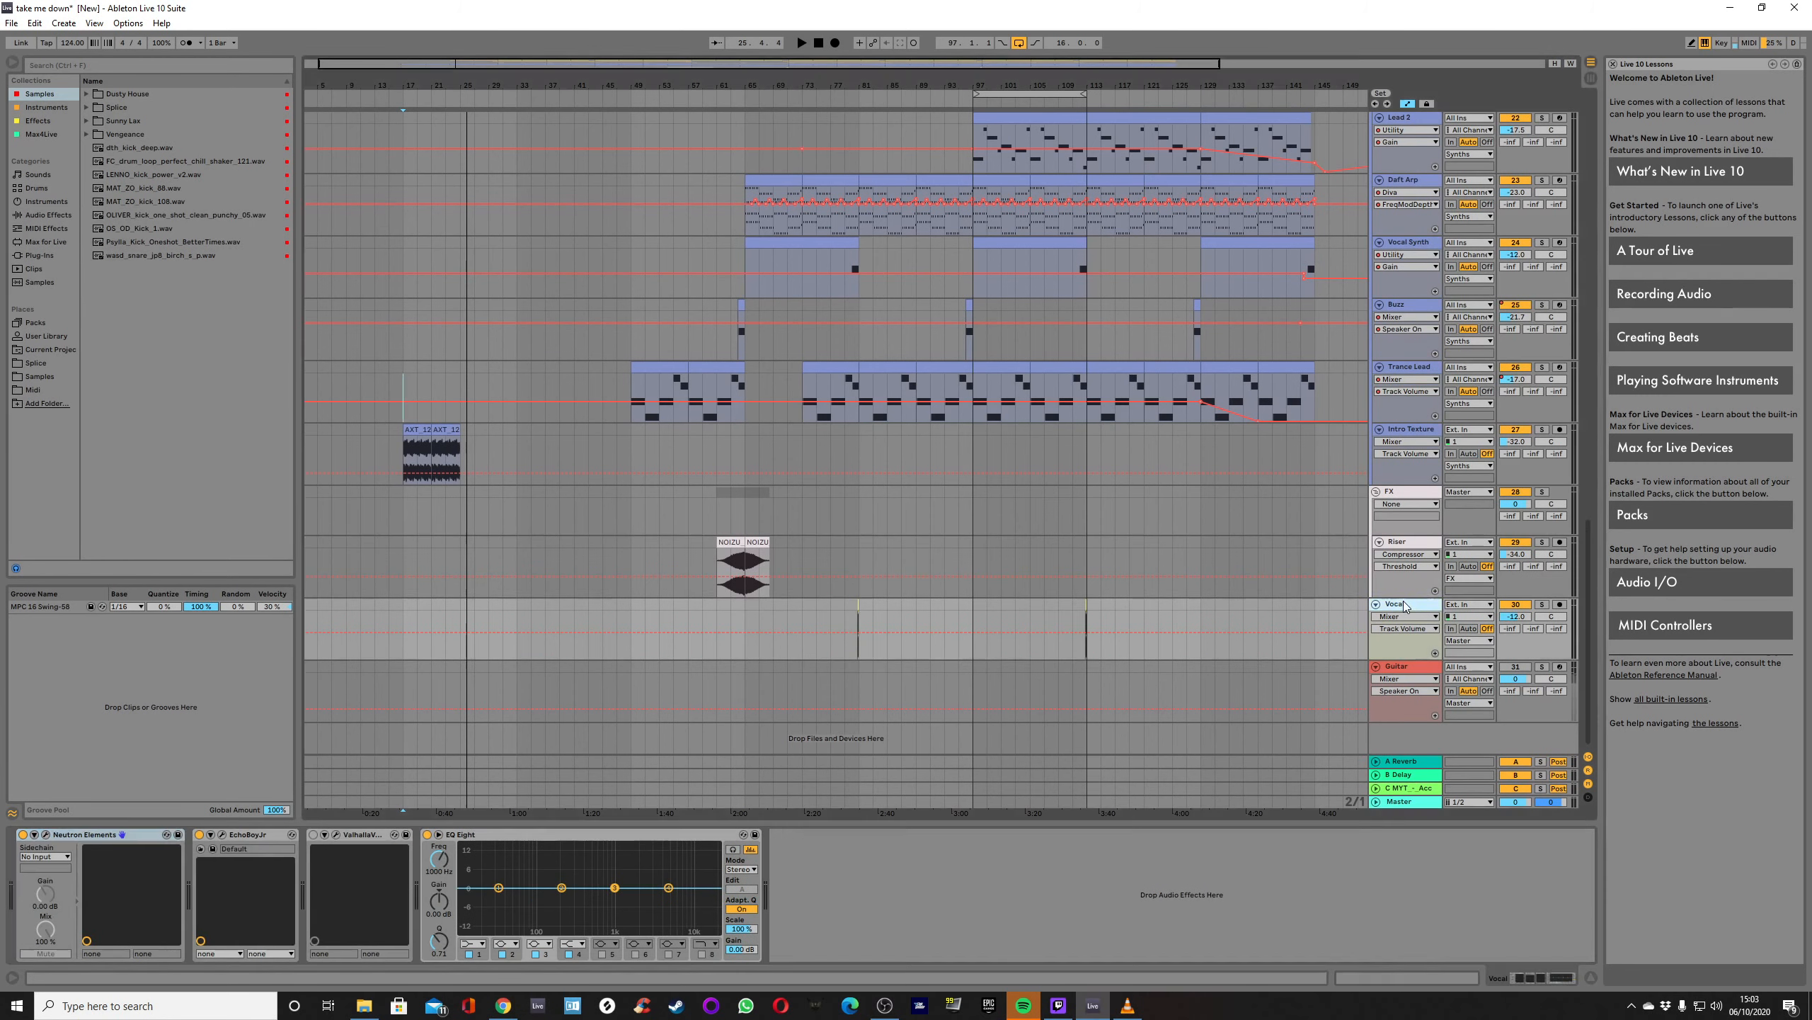
Play the arrangement from bar 79 with the Vocal track soloed, then remove the solo.
left_click(844, 590)
key("space")
left_click(1543, 605)
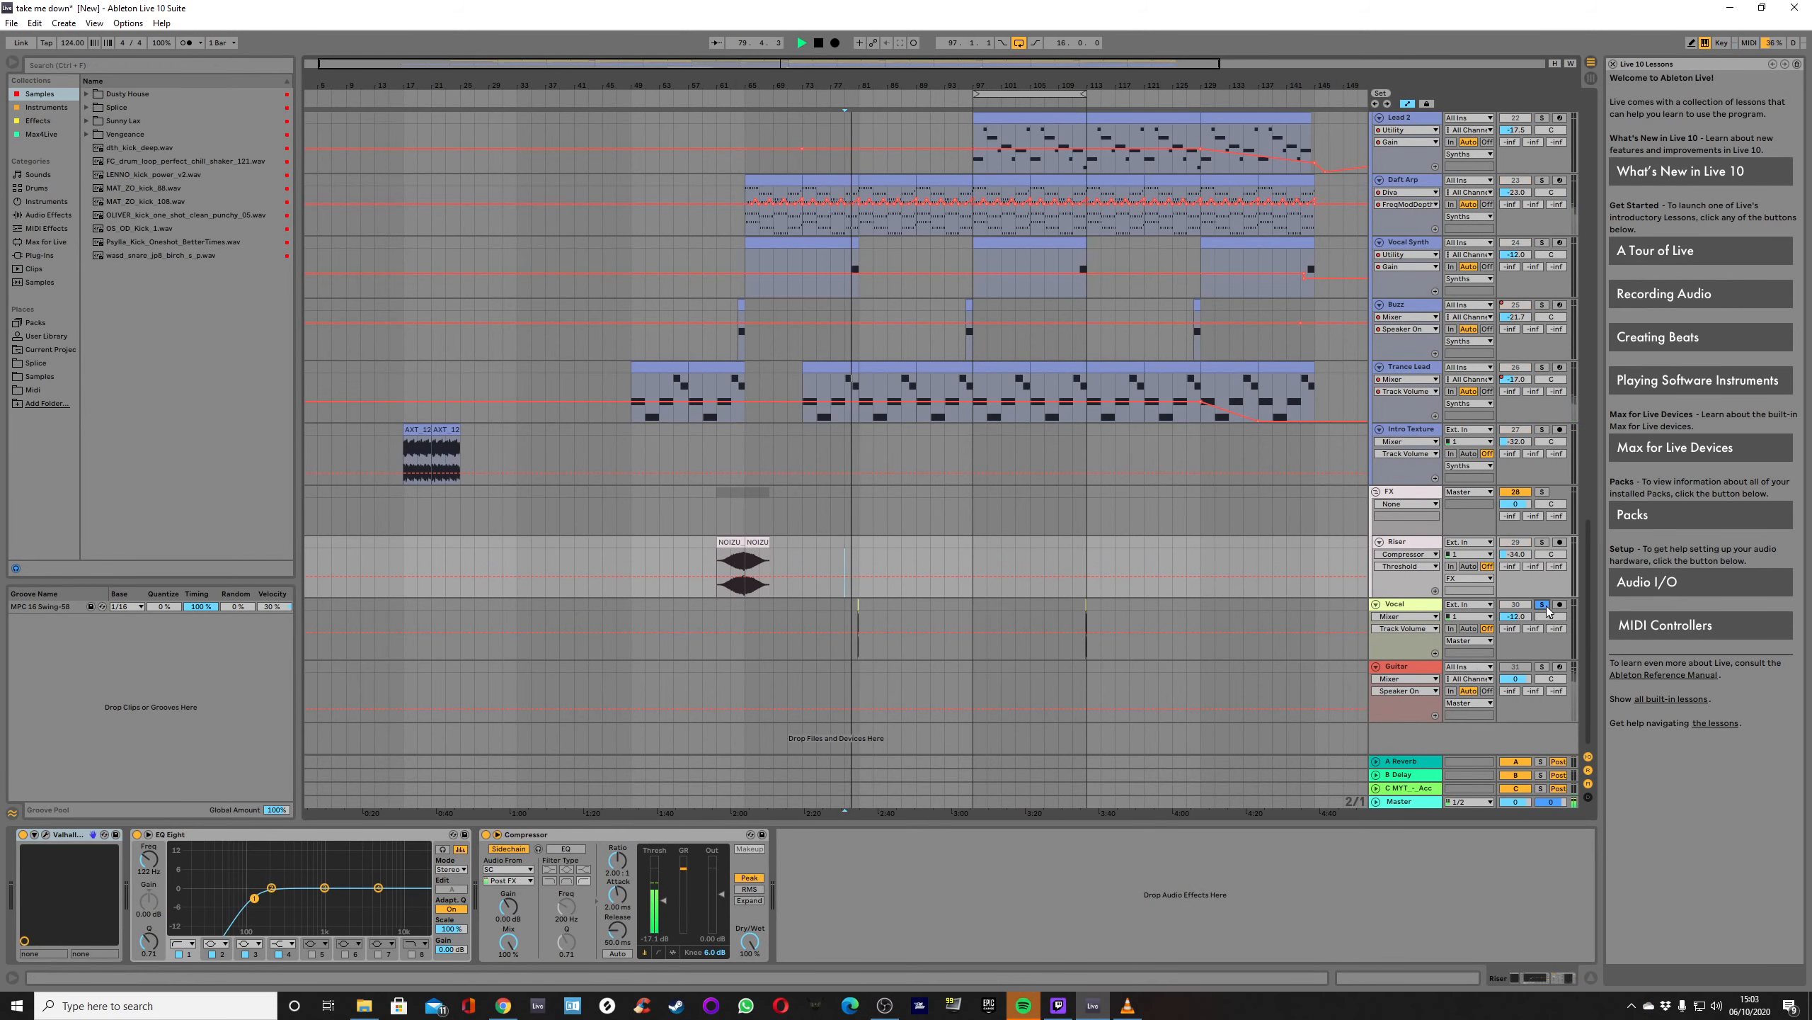
left_click(1544, 605)
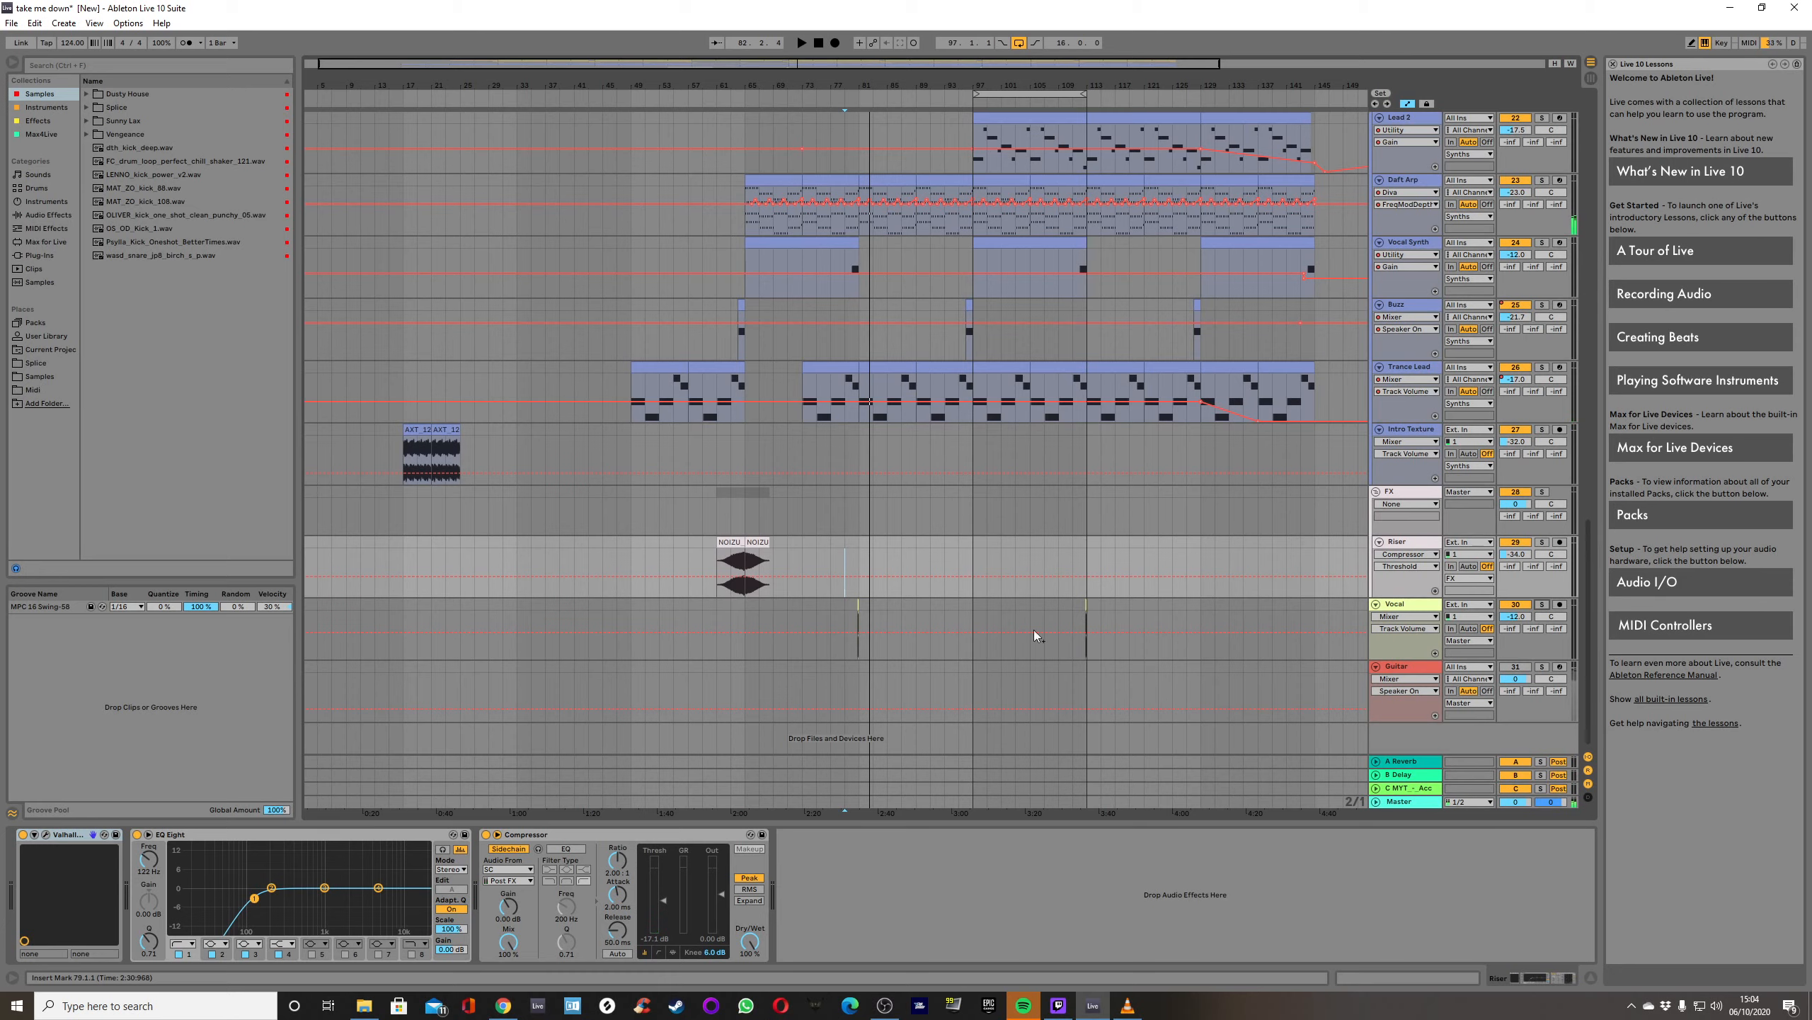
Review the arrangement's synth and drum tracks, from the lead and arp parts up to the kick.
scroll(1034, 629, "up", 7)
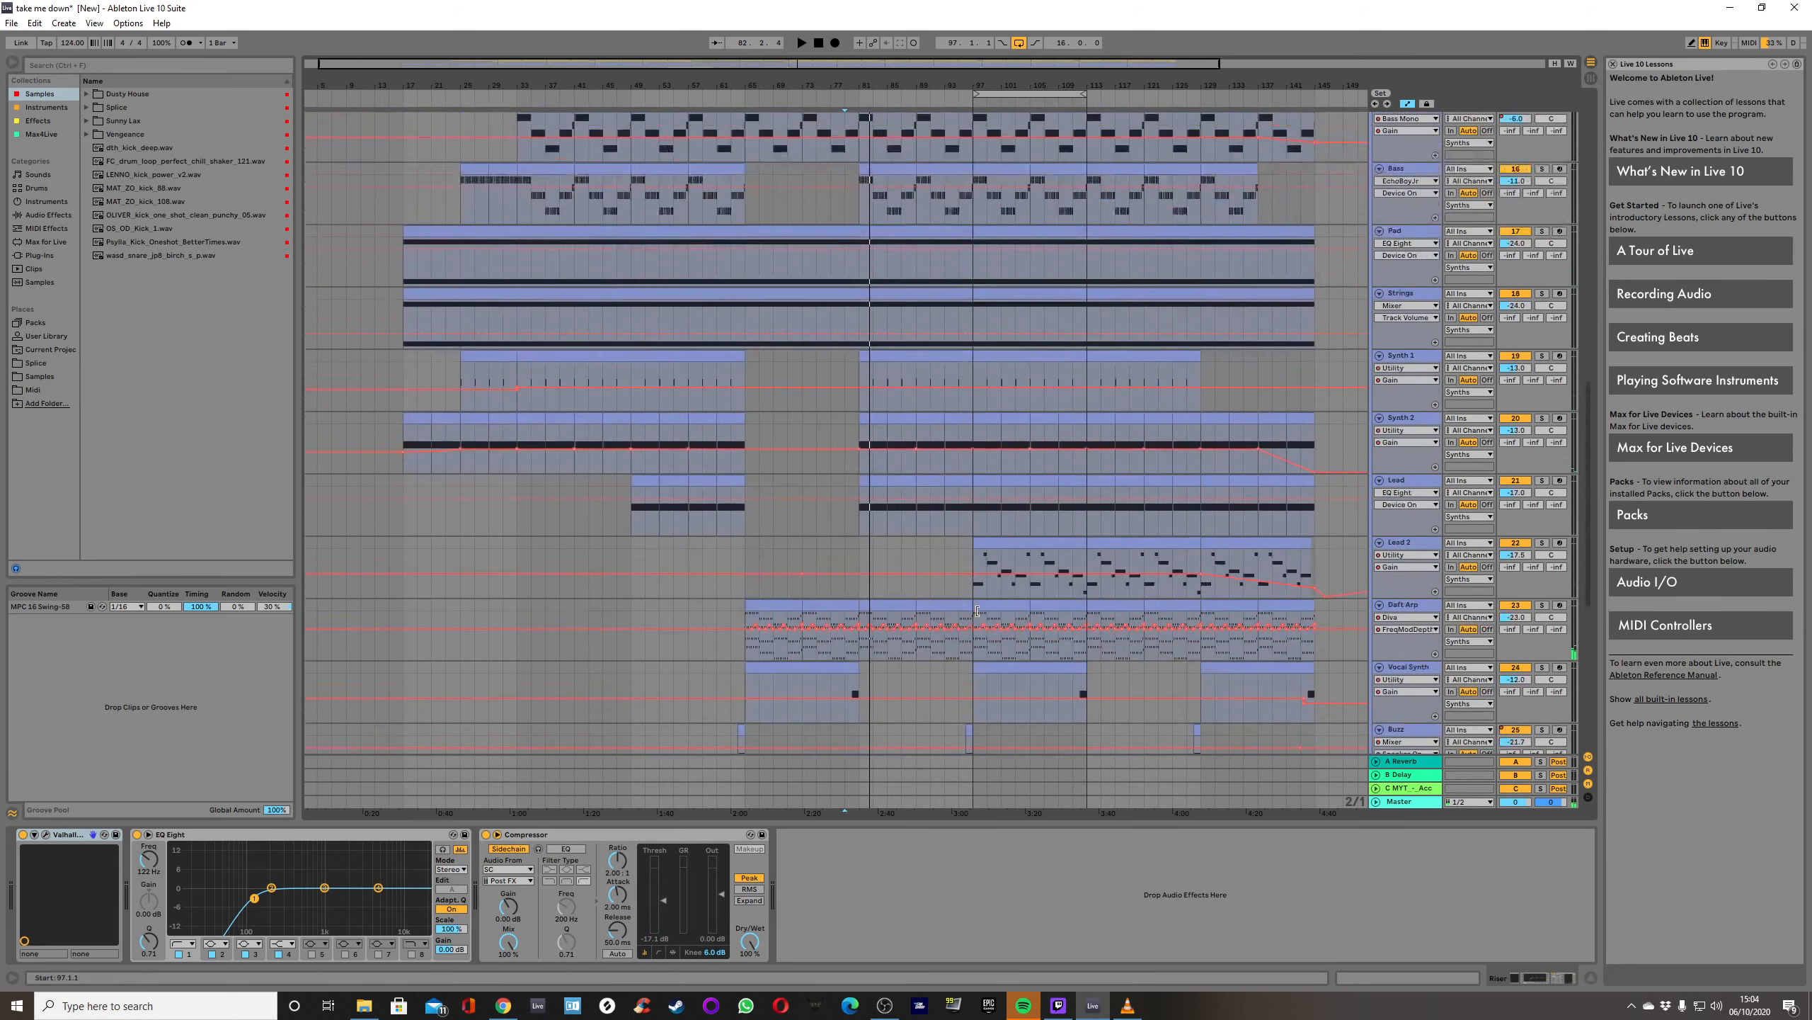
scroll(977, 610, "up", 7)
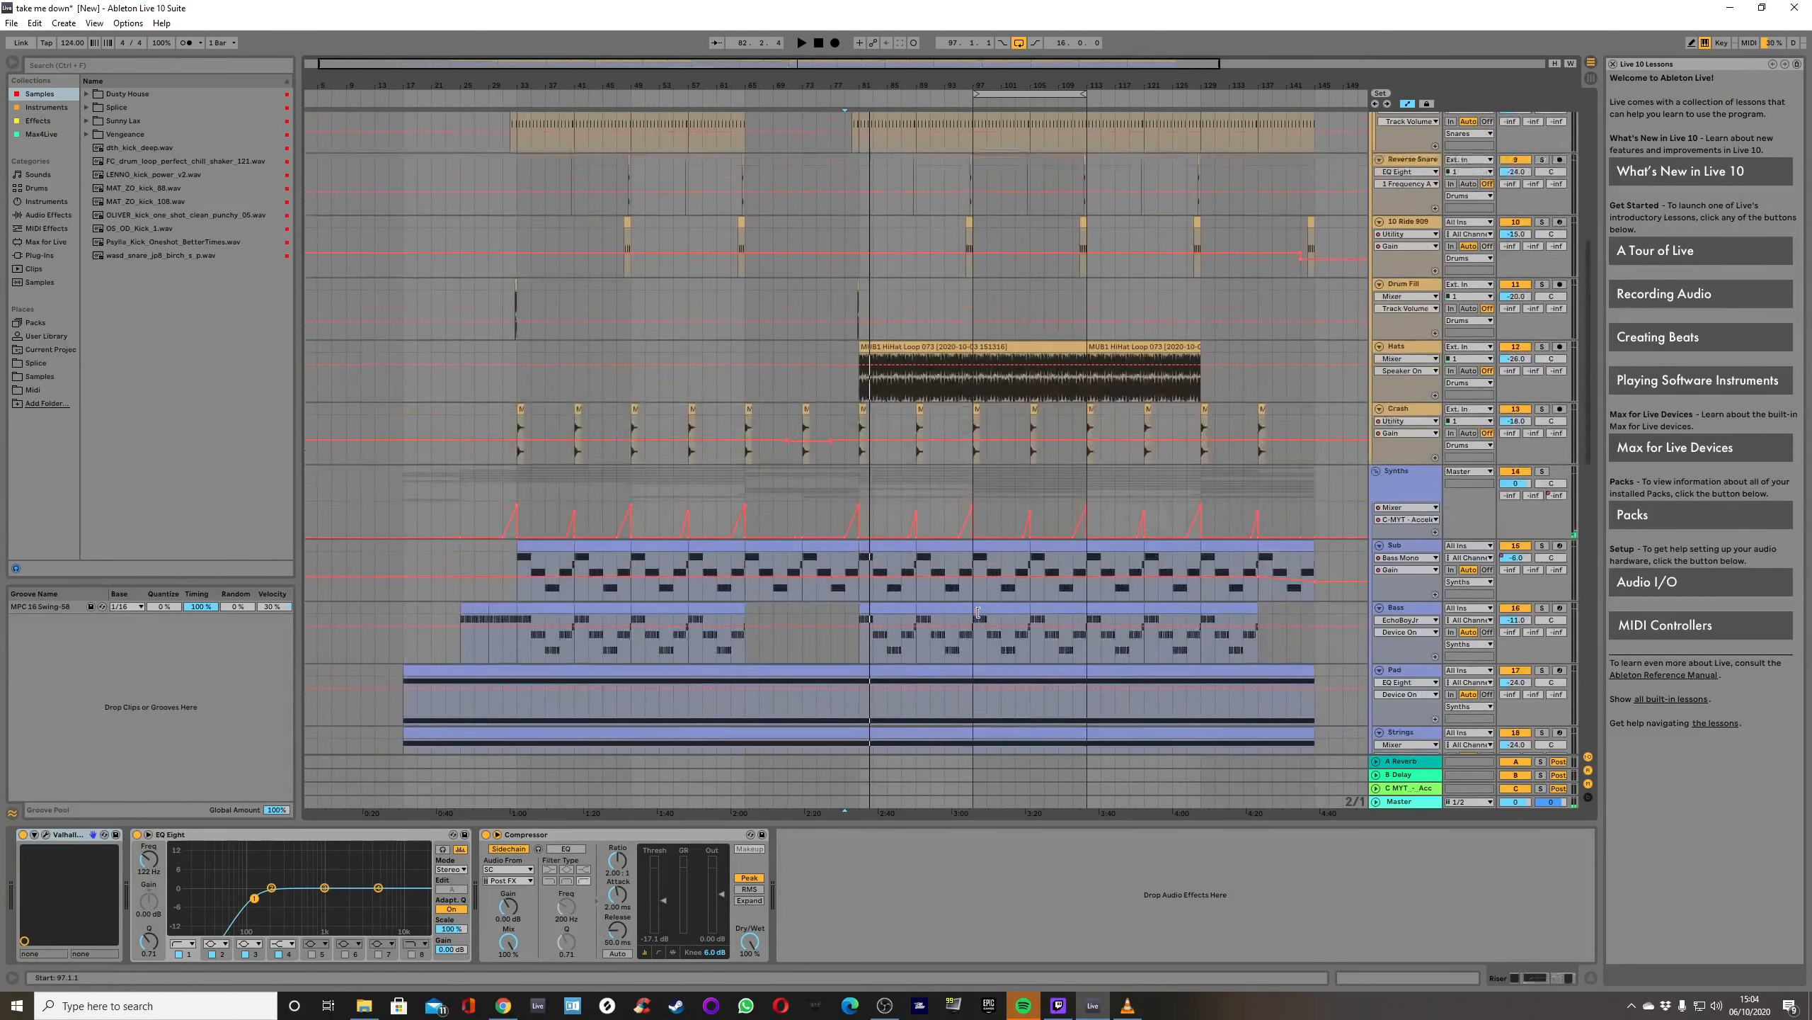
scroll(978, 612, "up", 7)
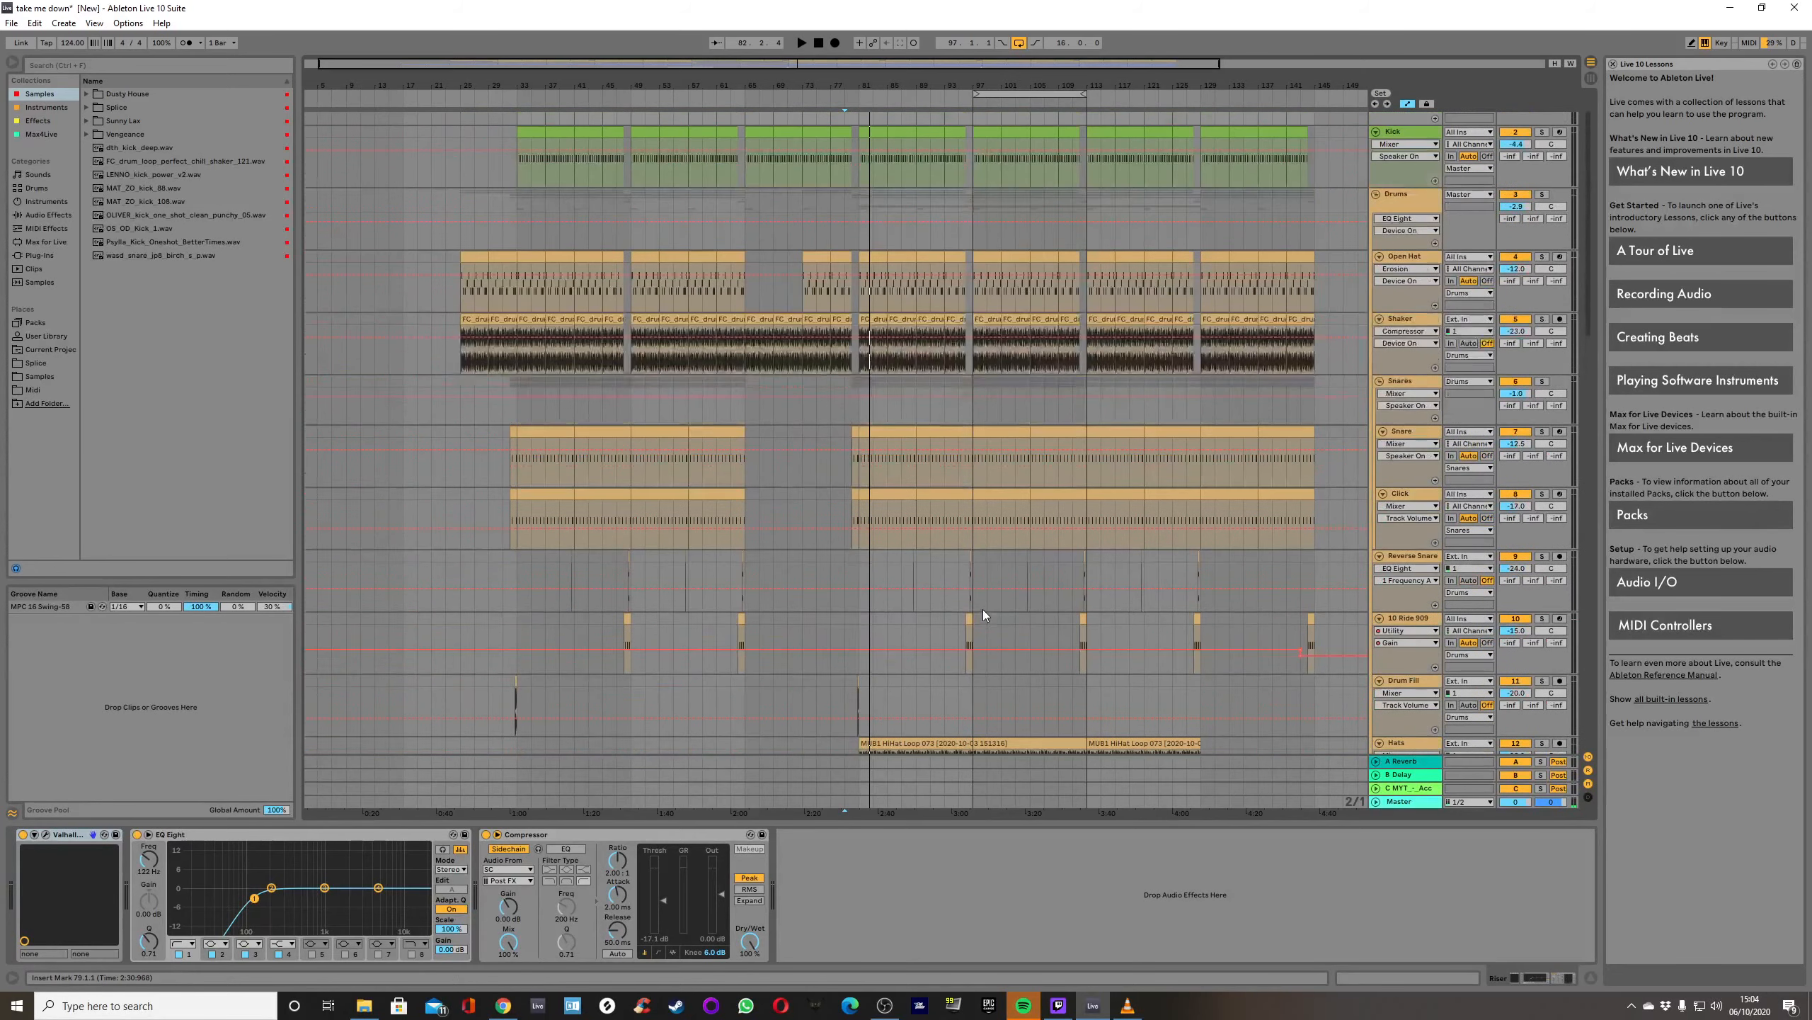
scroll(982, 608, "up", 2)
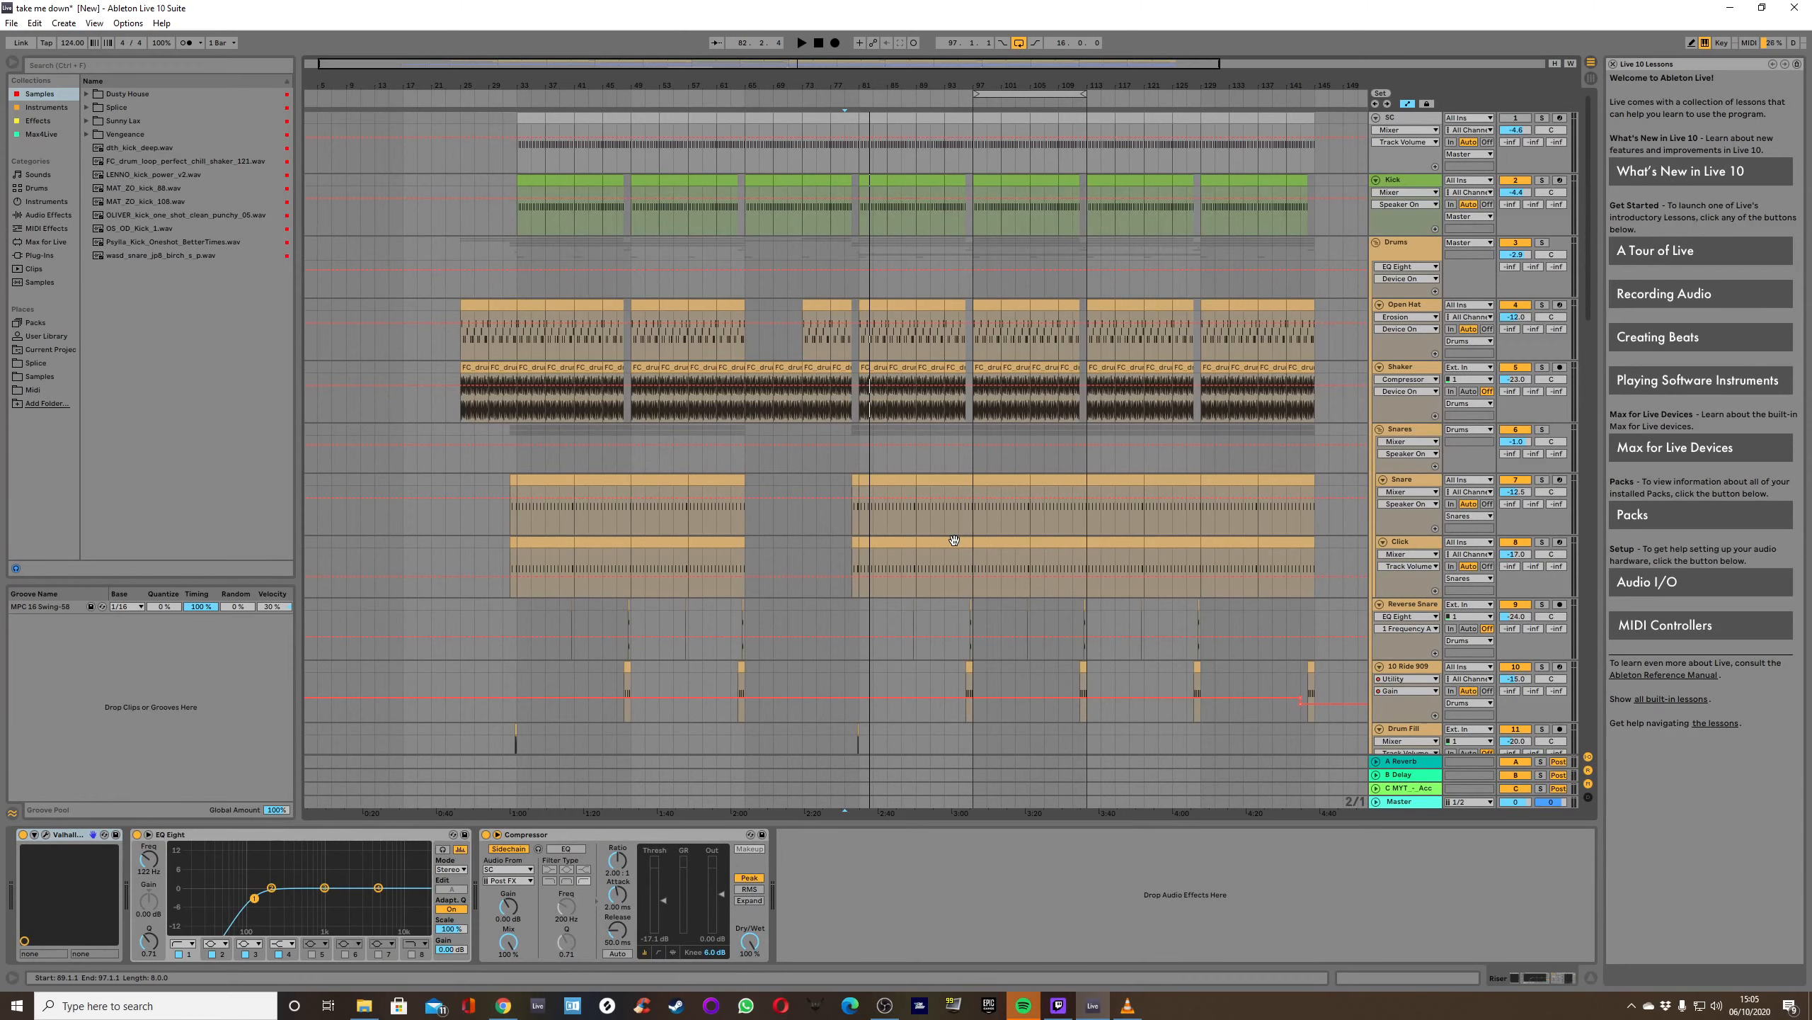
scroll(953, 549, "down", 2)
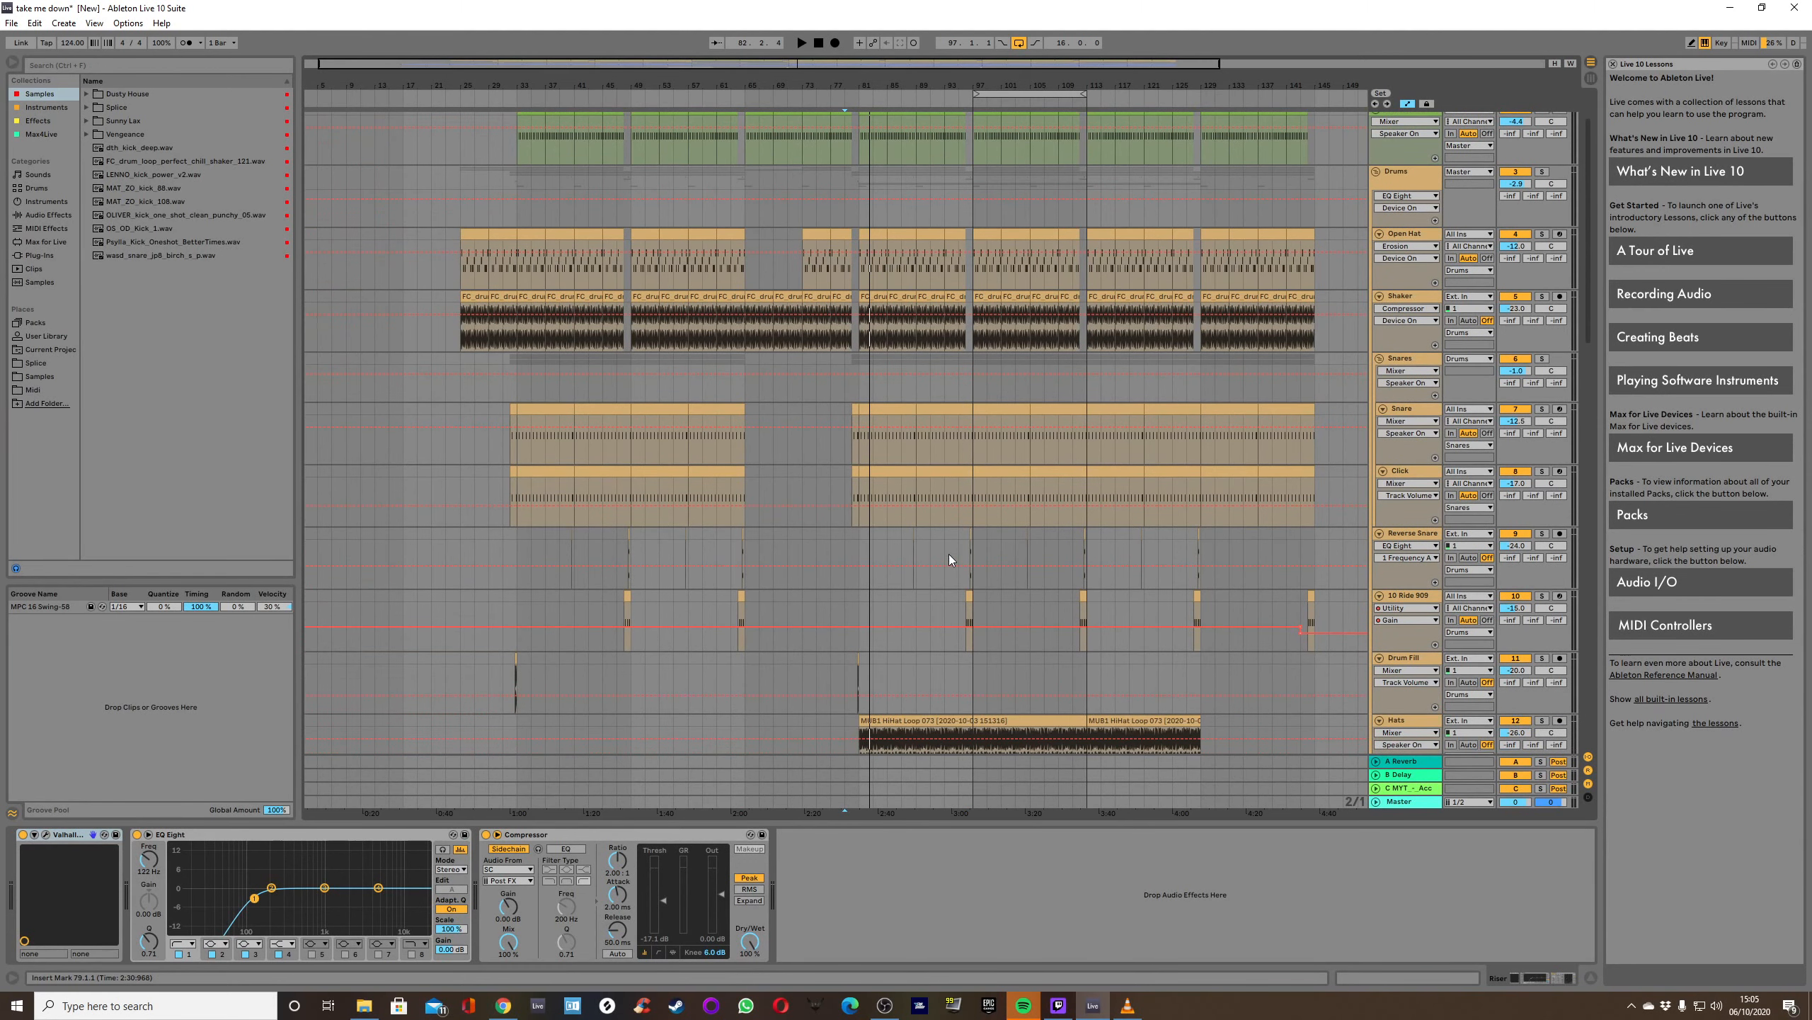
scroll(948, 559, "down", 2)
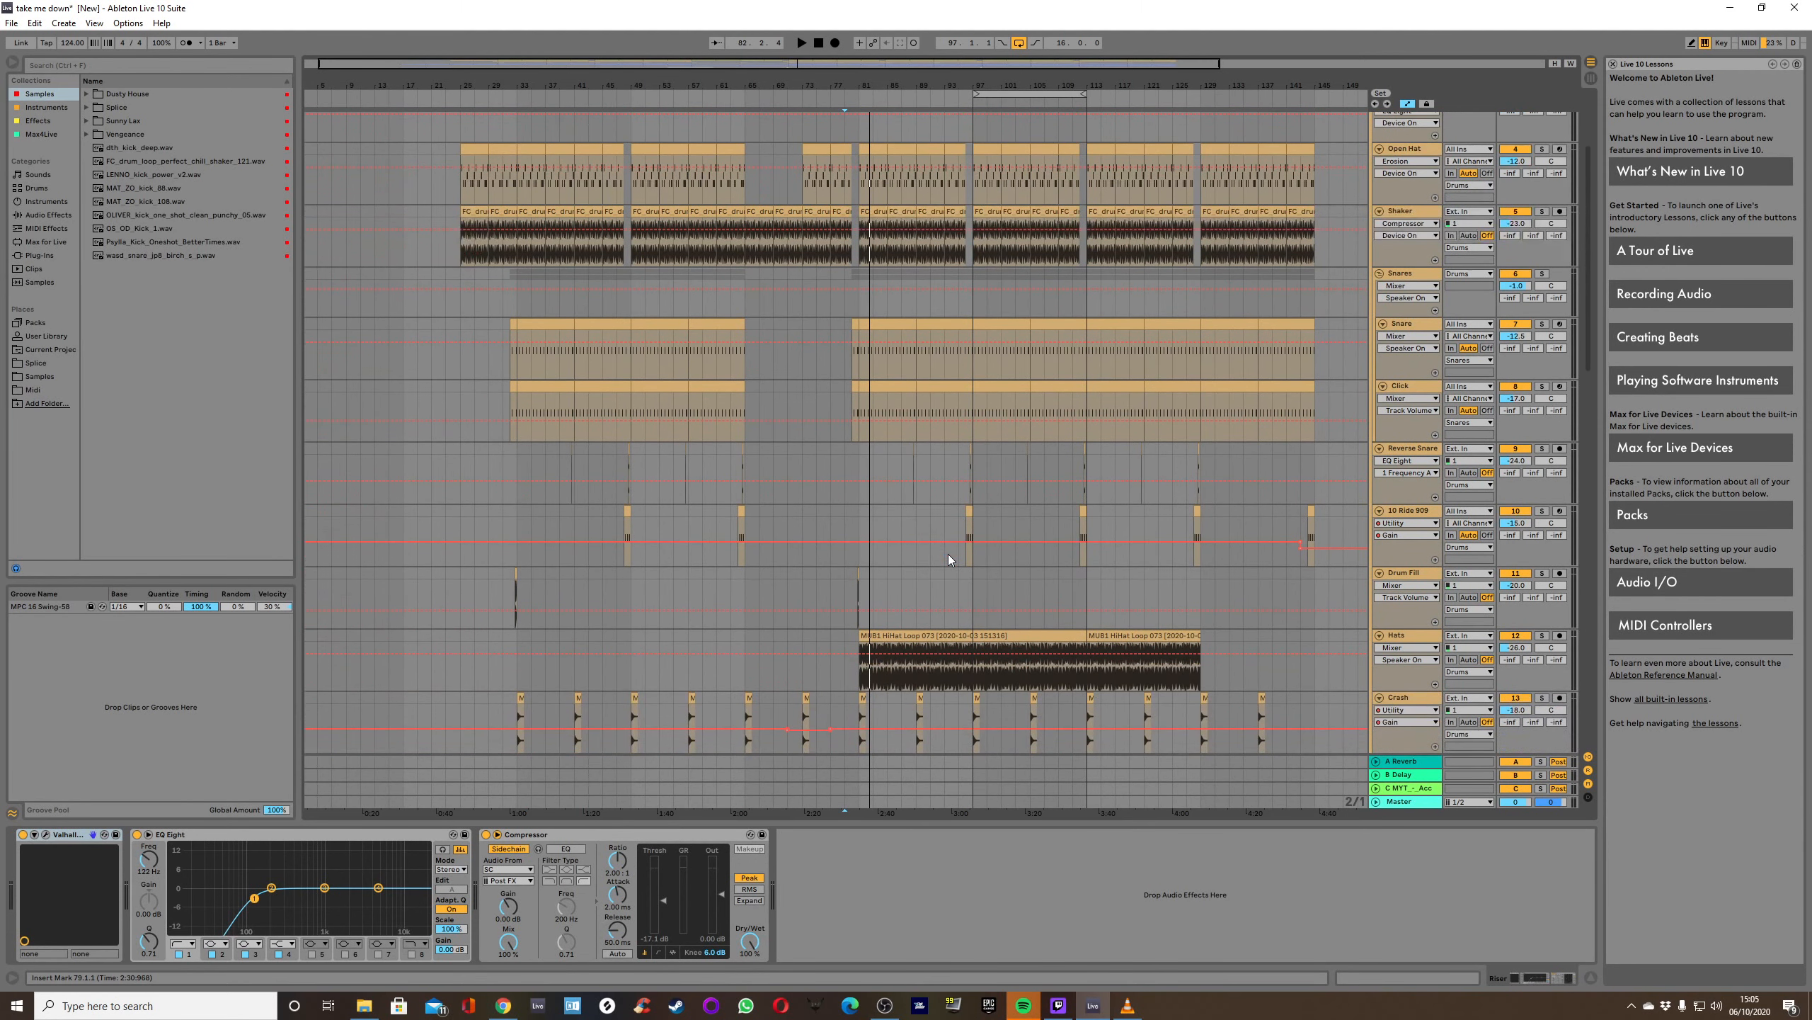